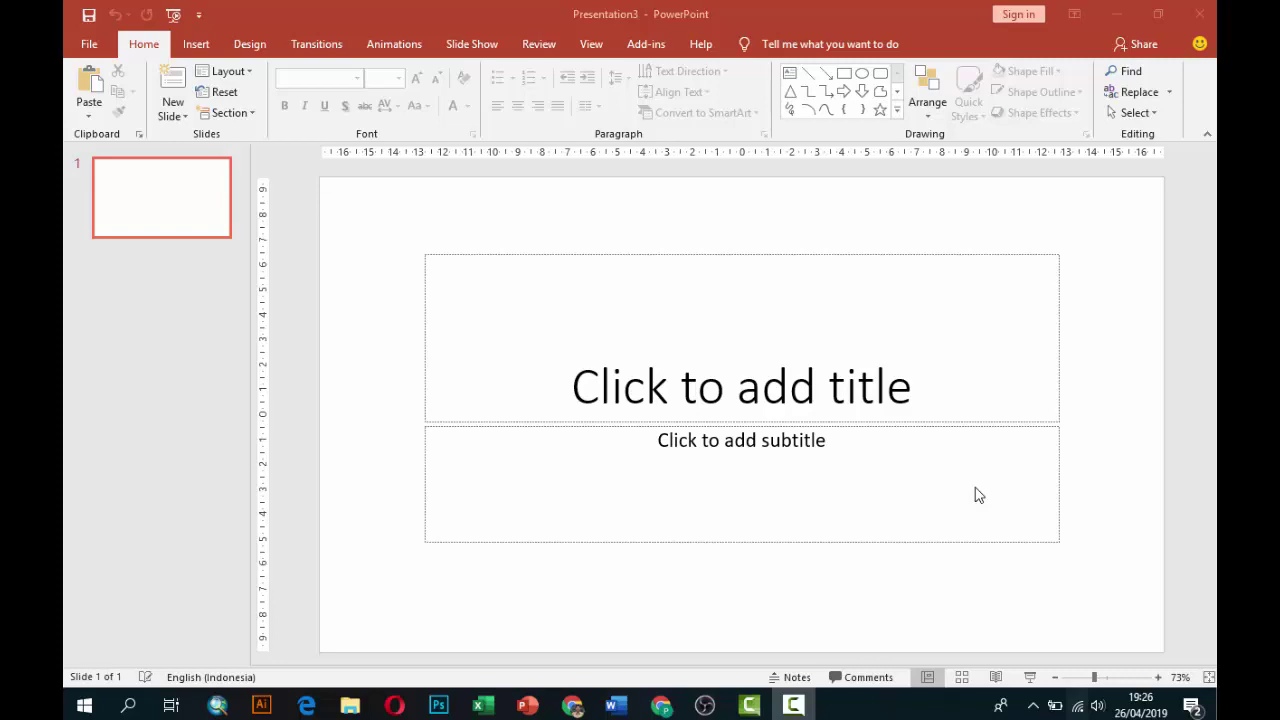
Delete the title and subtitle placeholders from the first slide
{"action": "left_click", "coordinate": [1016, 422]}
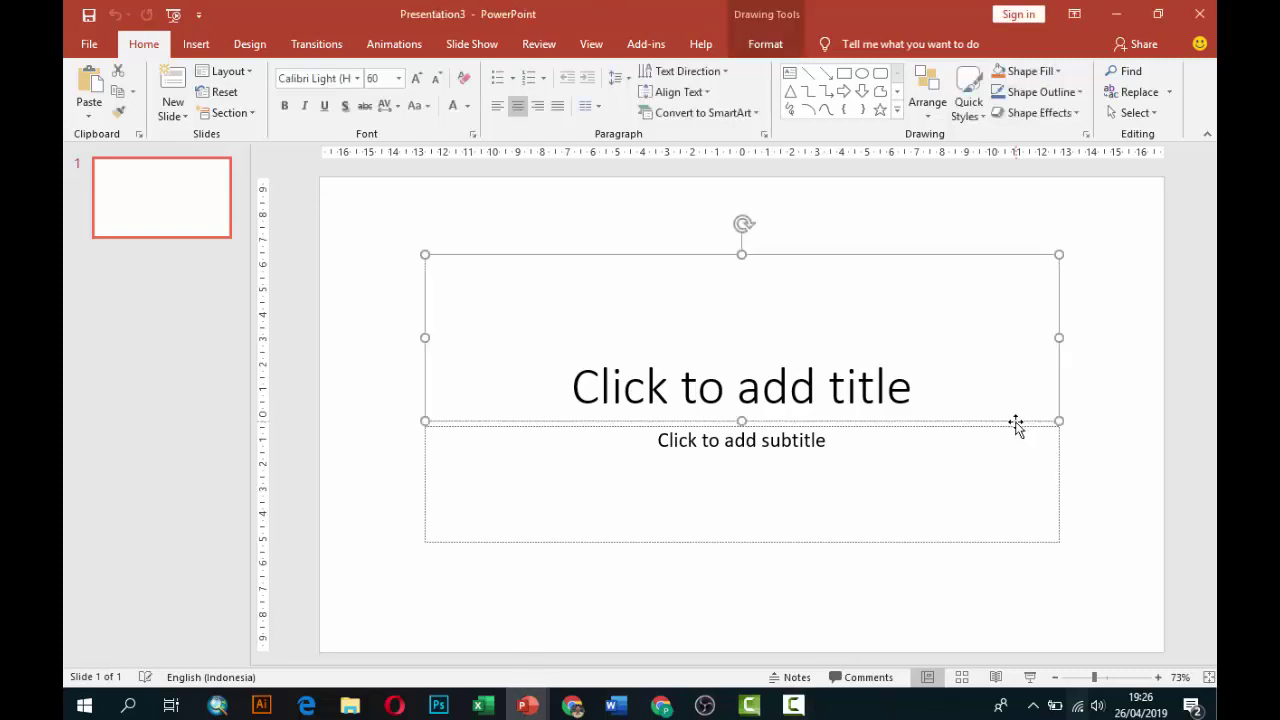
{"action": "key", "text": "Delete"}
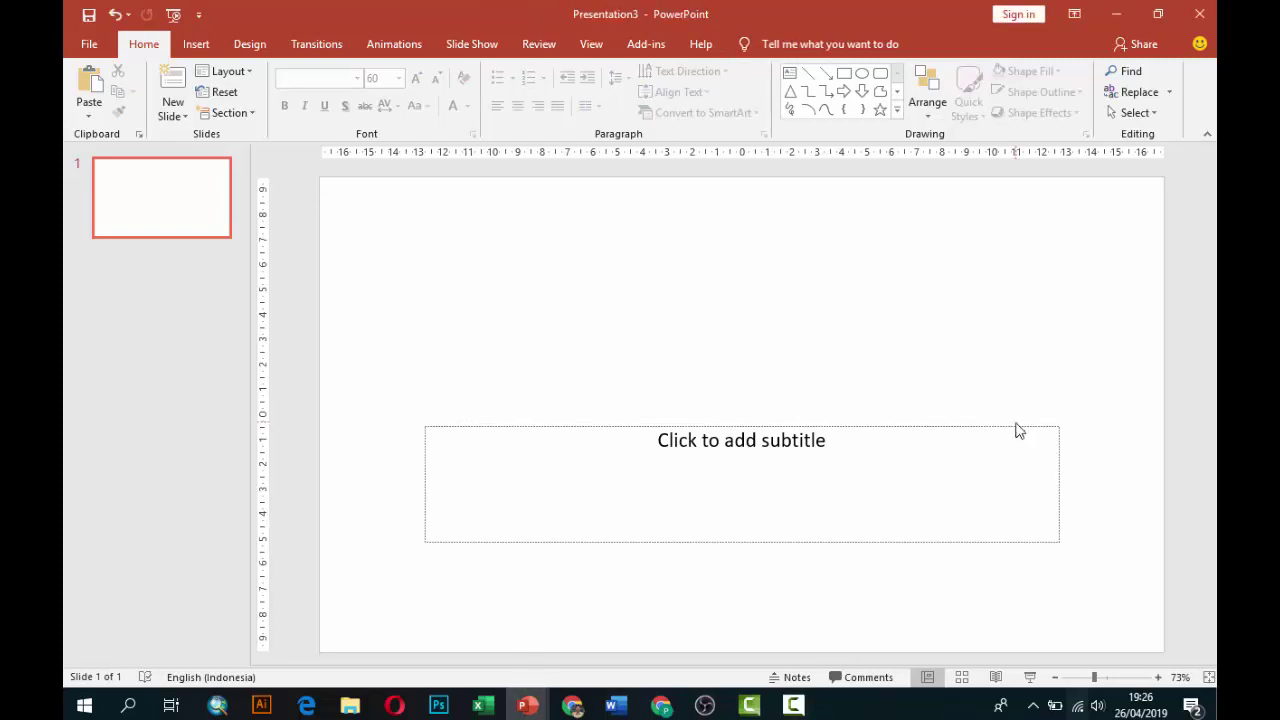
{"action": "left_click", "coordinate": [1015, 426]}
{"action": "key", "text": "Delete"}
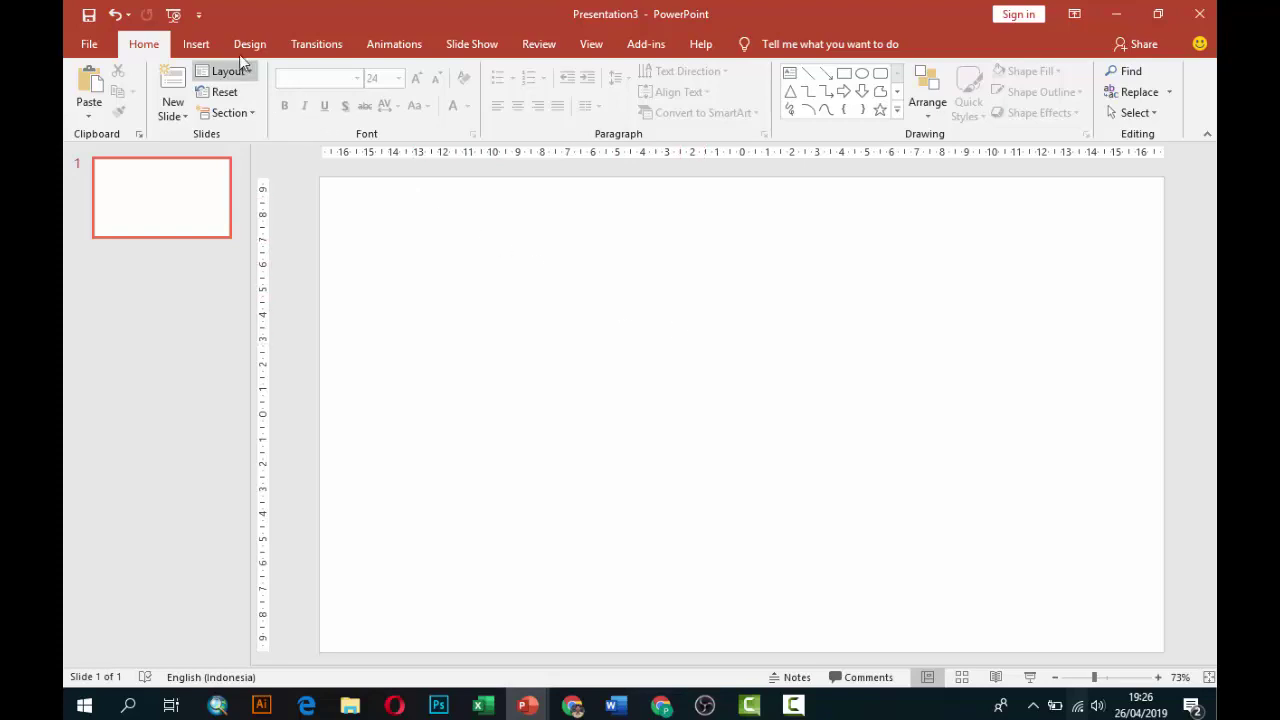
Draw a large oval across the middle of the slide
{"action": "left_click", "coordinate": [196, 44]}
{"action": "left_click", "coordinate": [394, 92]}
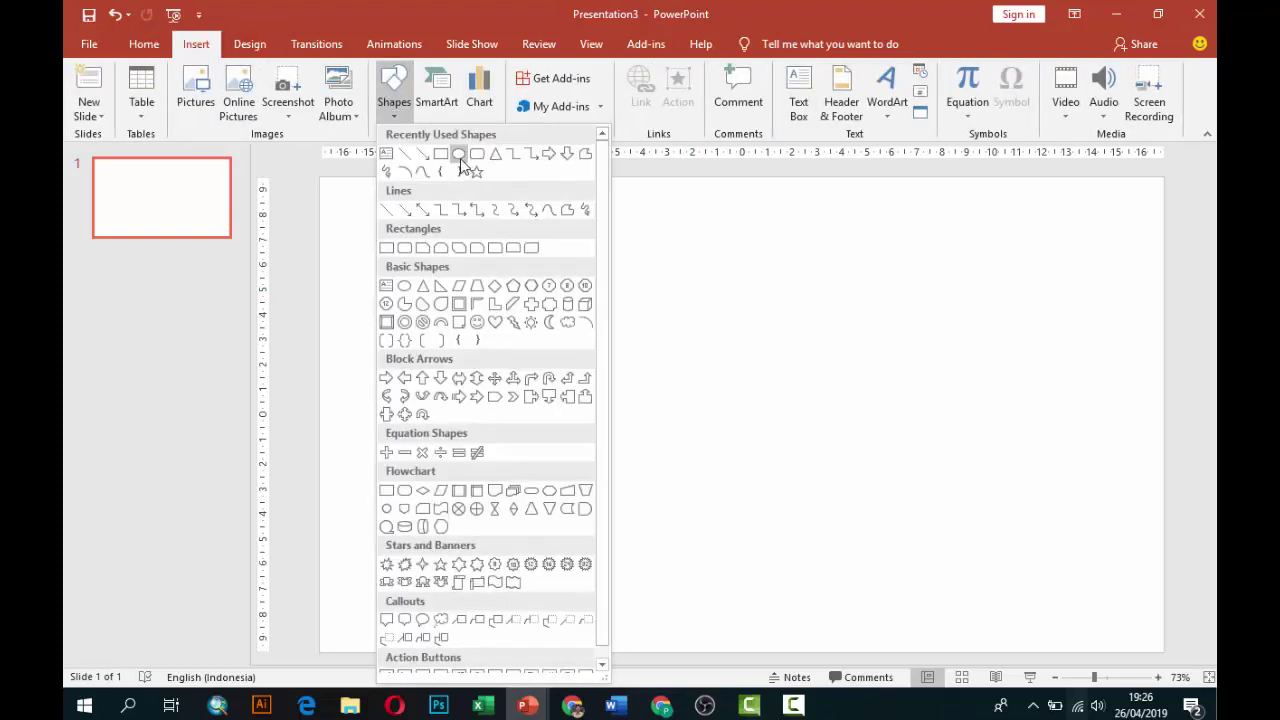
{"action": "left_click", "coordinate": [459, 156]}
{"action": "left_click_drag", "start_coordinate": [351, 208], "coordinate": [978, 544]}
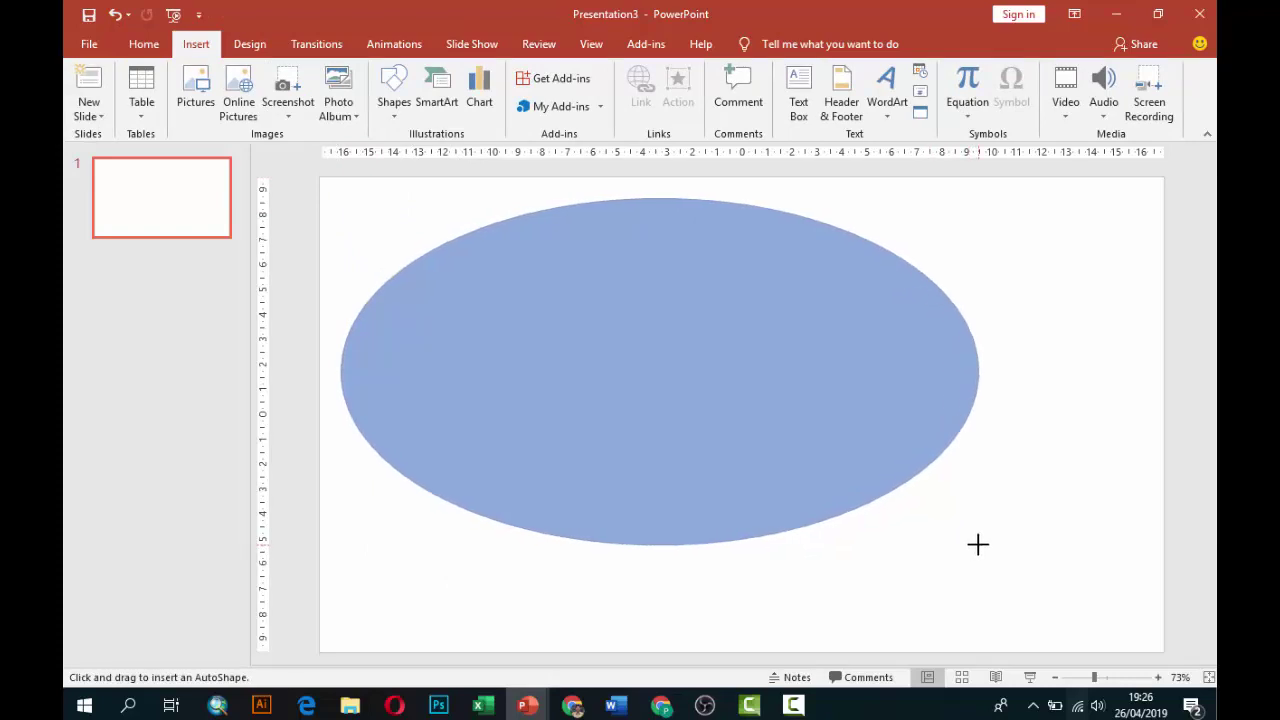
Resize the oval to 16,95 × 36,98 cm so it overhangs the slide's top and sides
{"action": "left_click_drag", "start_coordinate": [851, 403], "coordinate": [873, 386]}
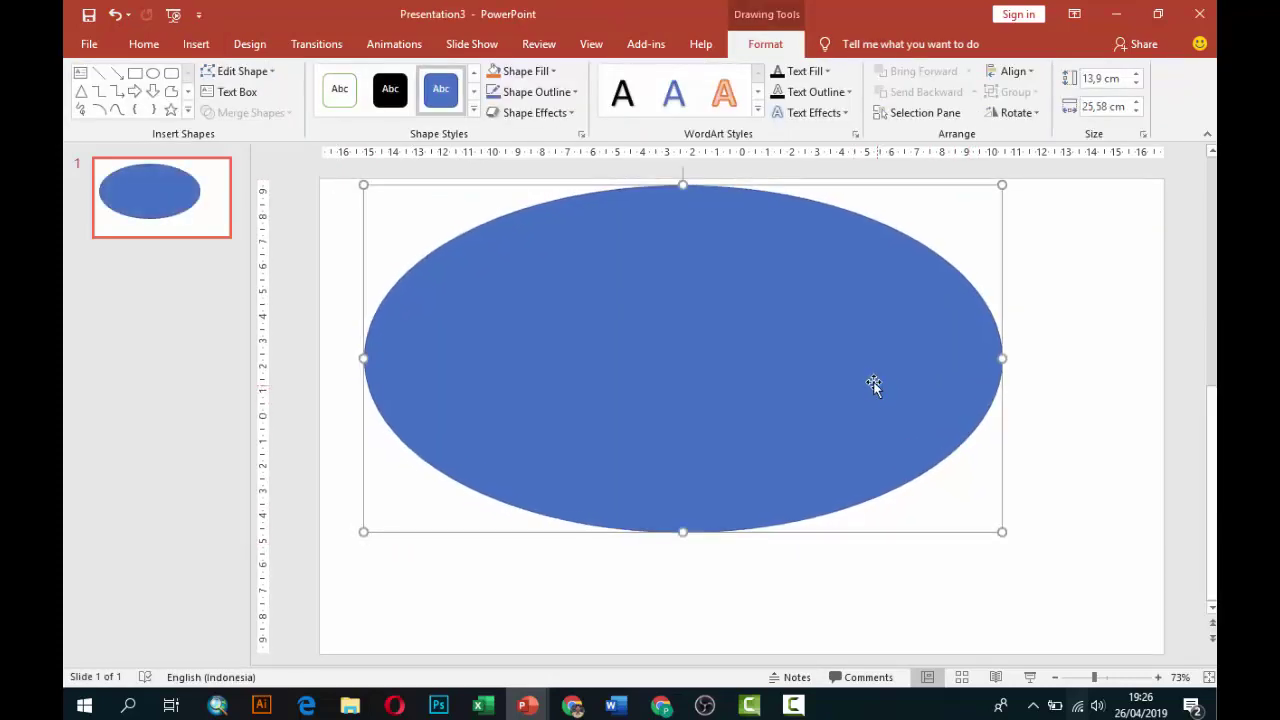
{"action": "left_click_drag", "start_coordinate": [683, 532], "coordinate": [683, 538]}
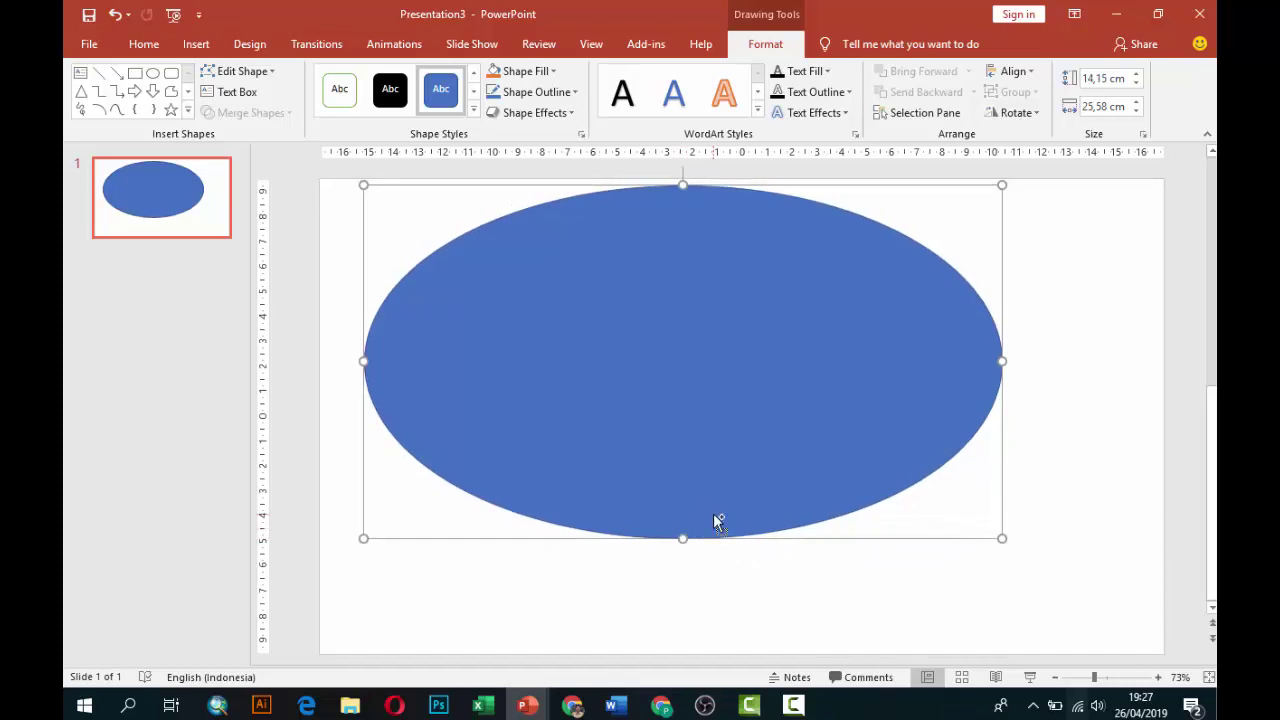
{"action": "scroll", "coordinate": [716, 520], "scroll_direction": "down", "scroll_amount": 2, "text": "ctrl"}
{"action": "scroll", "coordinate": [716, 519], "scroll_direction": "down", "scroll_amount": 2, "text": "ctrl"}
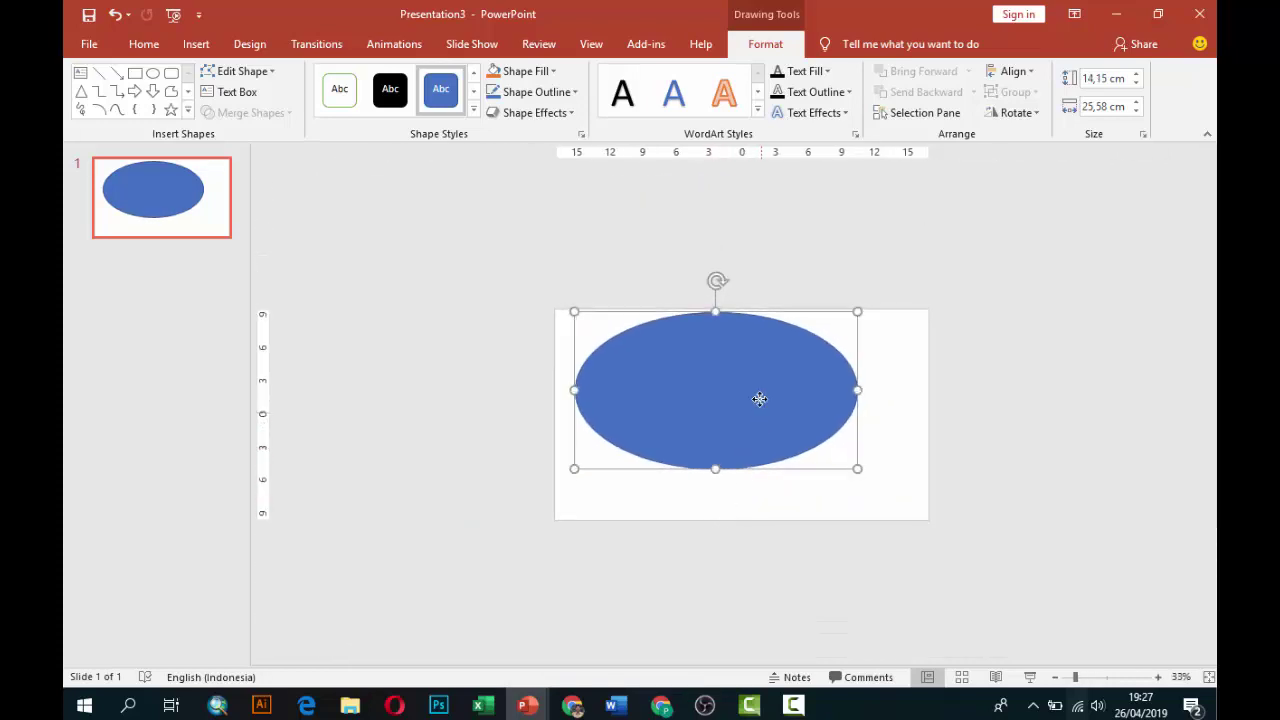
{"action": "left_click_drag", "start_coordinate": [757, 397], "coordinate": [732, 342]}
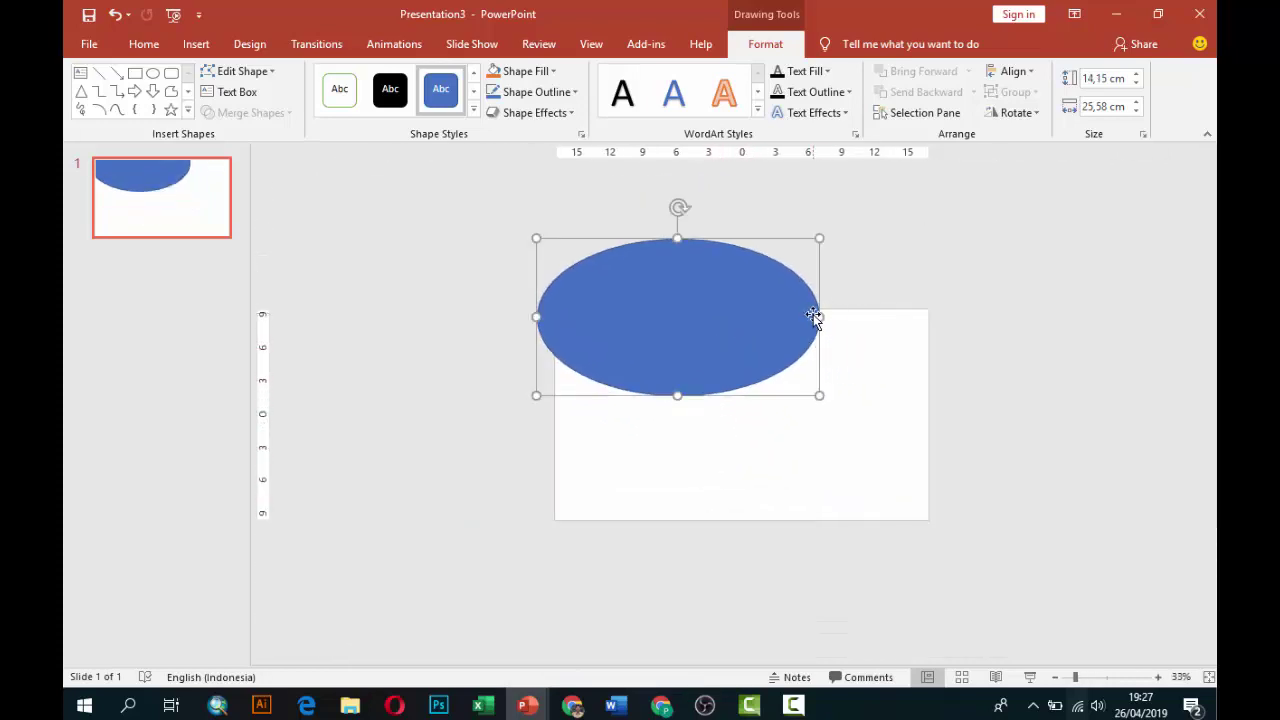
{"action": "left_click_drag", "start_coordinate": [820, 317], "coordinate": [943, 323]}
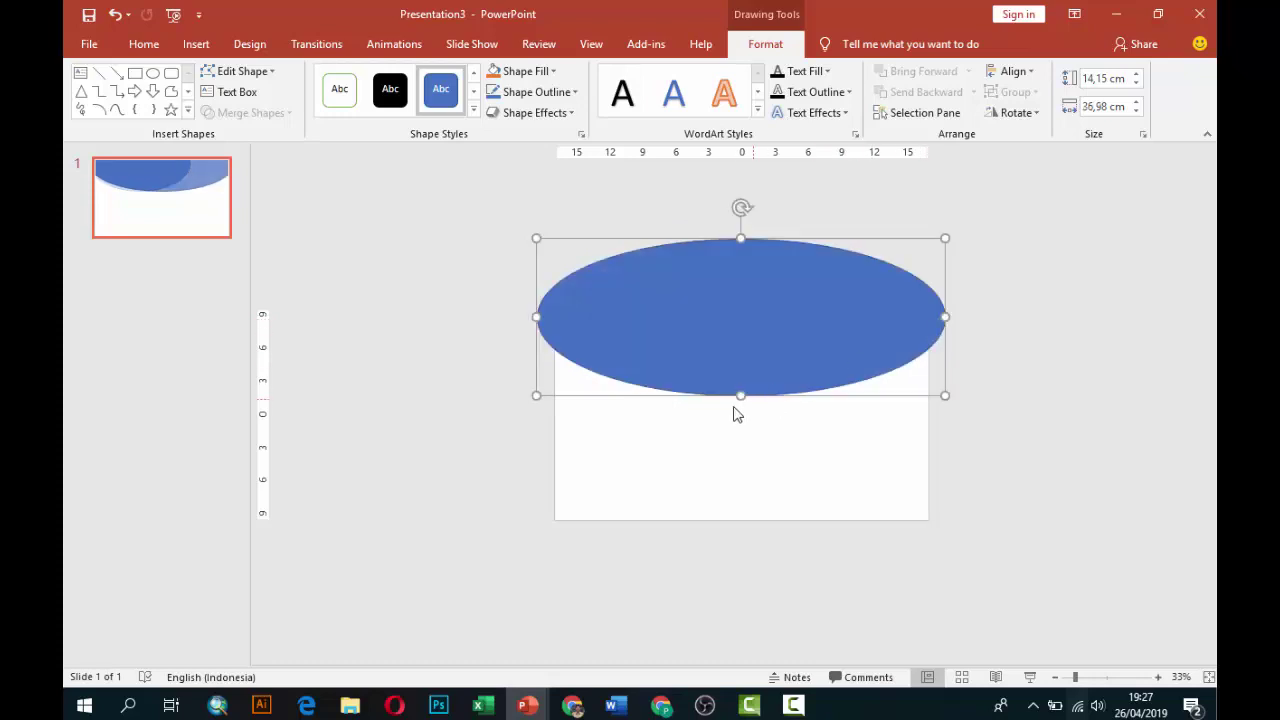
{"action": "left_click_drag", "start_coordinate": [740, 394], "coordinate": [738, 425]}
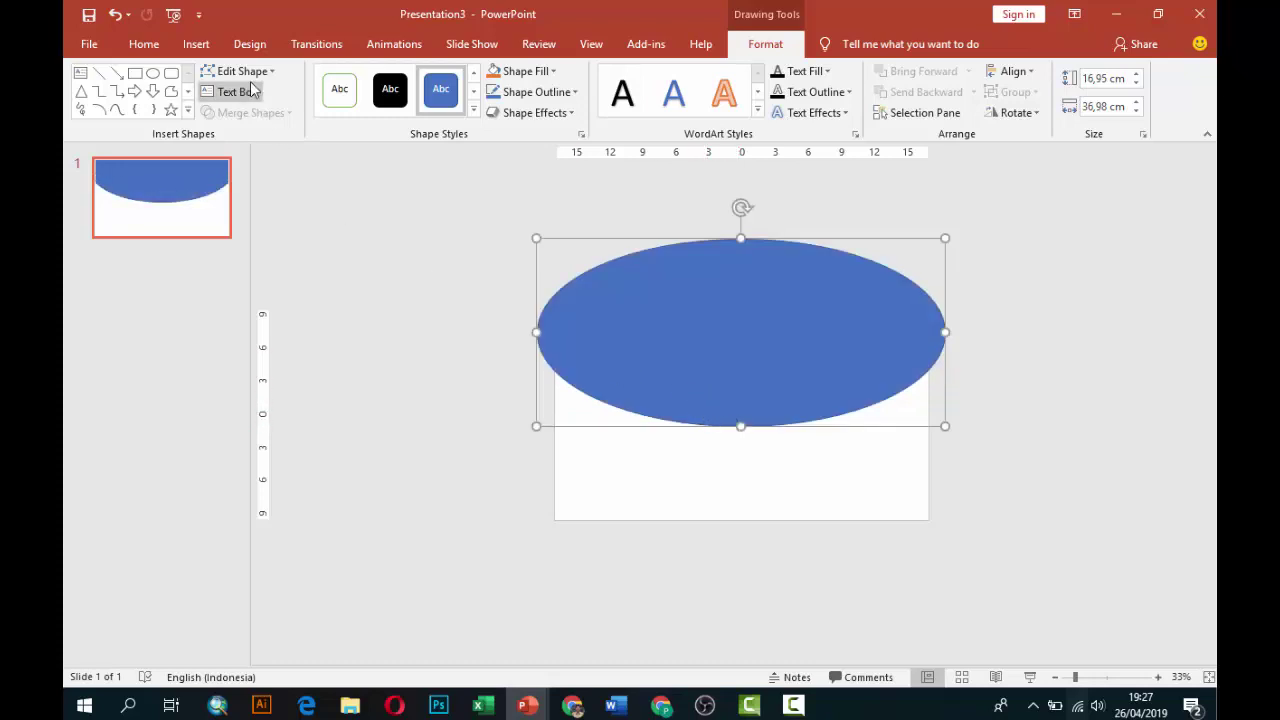
Draw a tall 20,89 × 9,59 cm rectangle left of the ellipse, with a copy on the right
{"action": "left_click", "coordinate": [196, 44]}
{"action": "left_click", "coordinate": [394, 90]}
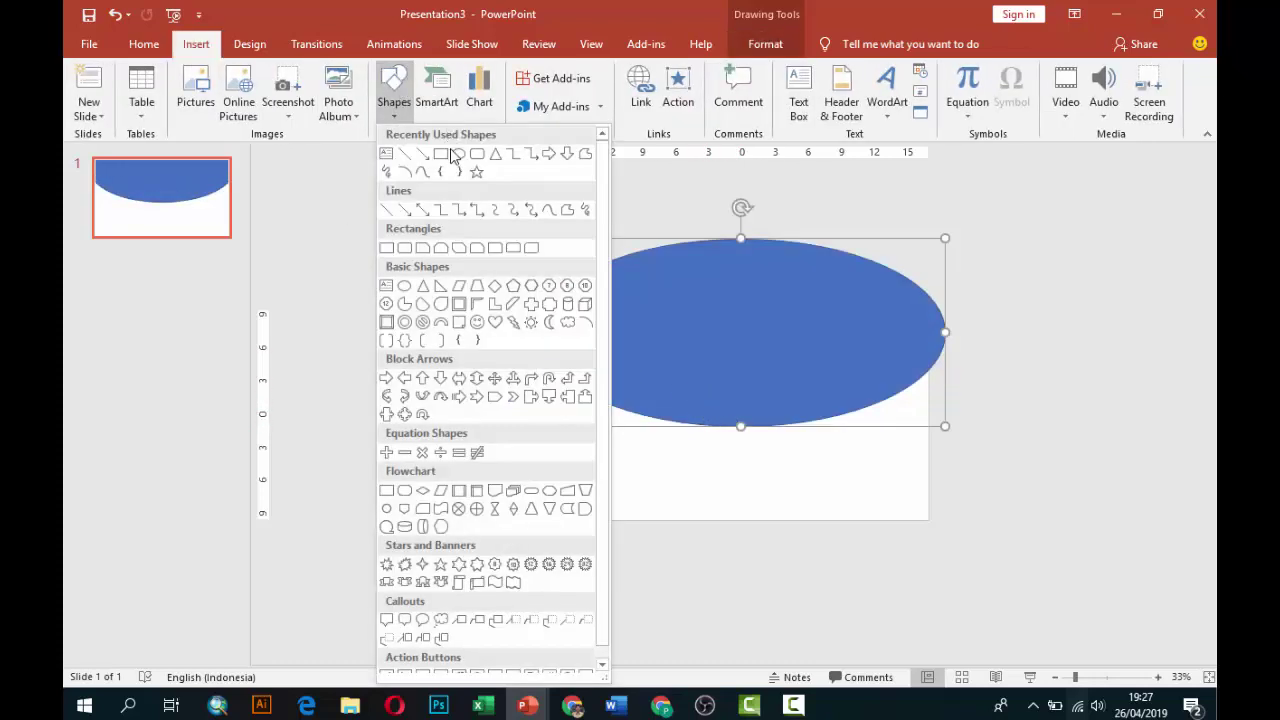
{"action": "left_click", "coordinate": [455, 156]}
{"action": "mouse_move", "coordinate": [448, 224]}
{"action": "left_mouse_down"}
{"action": "mouse_move", "coordinate": [531, 446]}
{"action": "mouse_move", "coordinate": [555, 455]}
{"action": "left_mouse_up"}
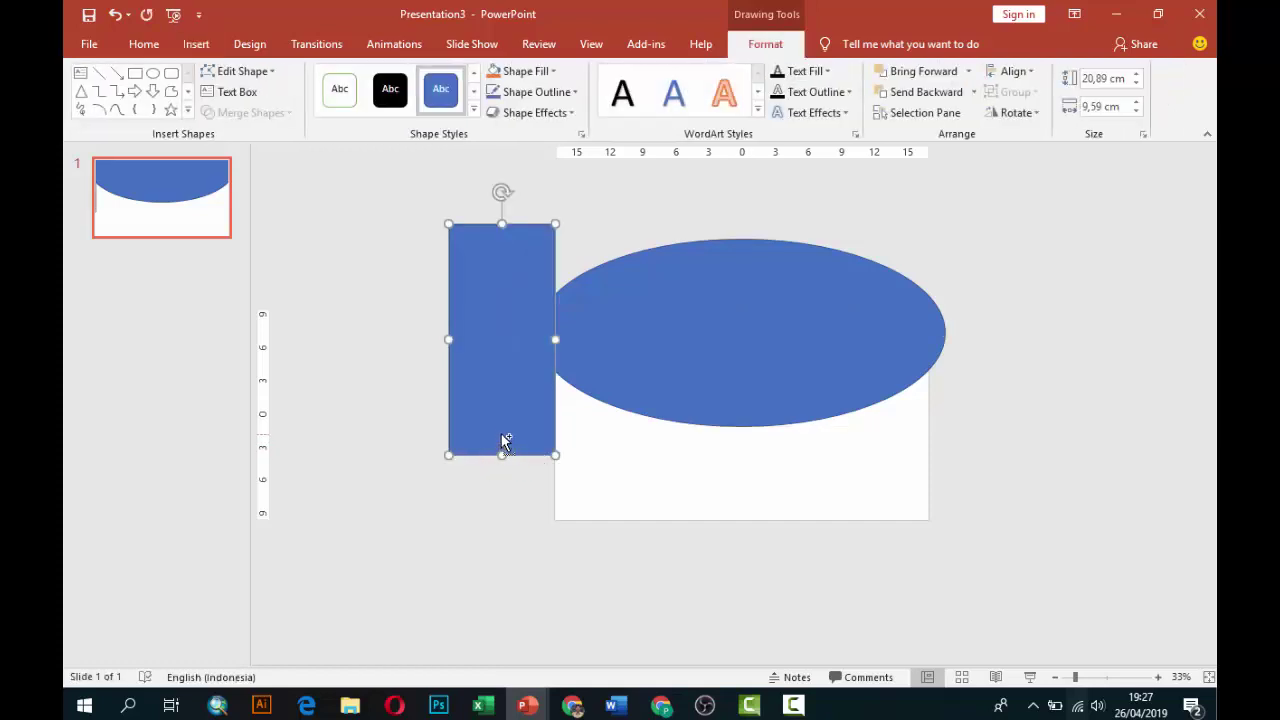
{"action": "left_click_drag", "start_coordinate": [511, 386], "coordinate": [984, 381]}
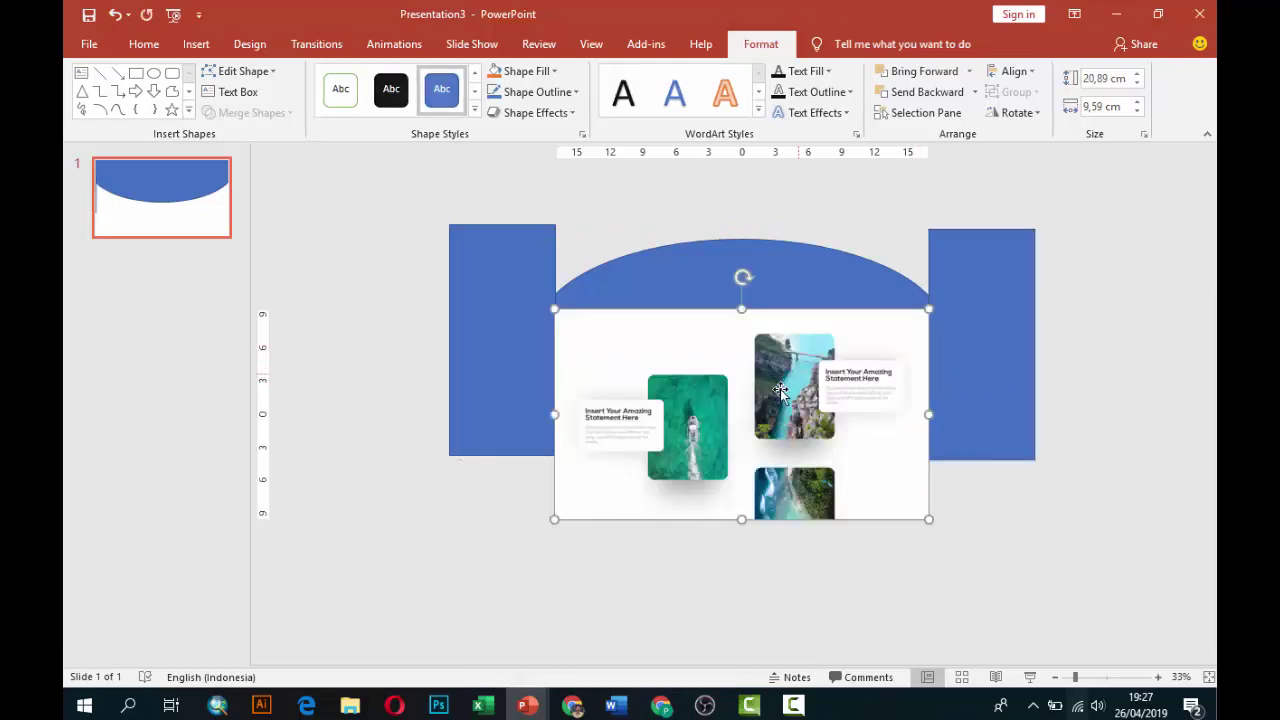
{"action": "key", "text": "Delete"}
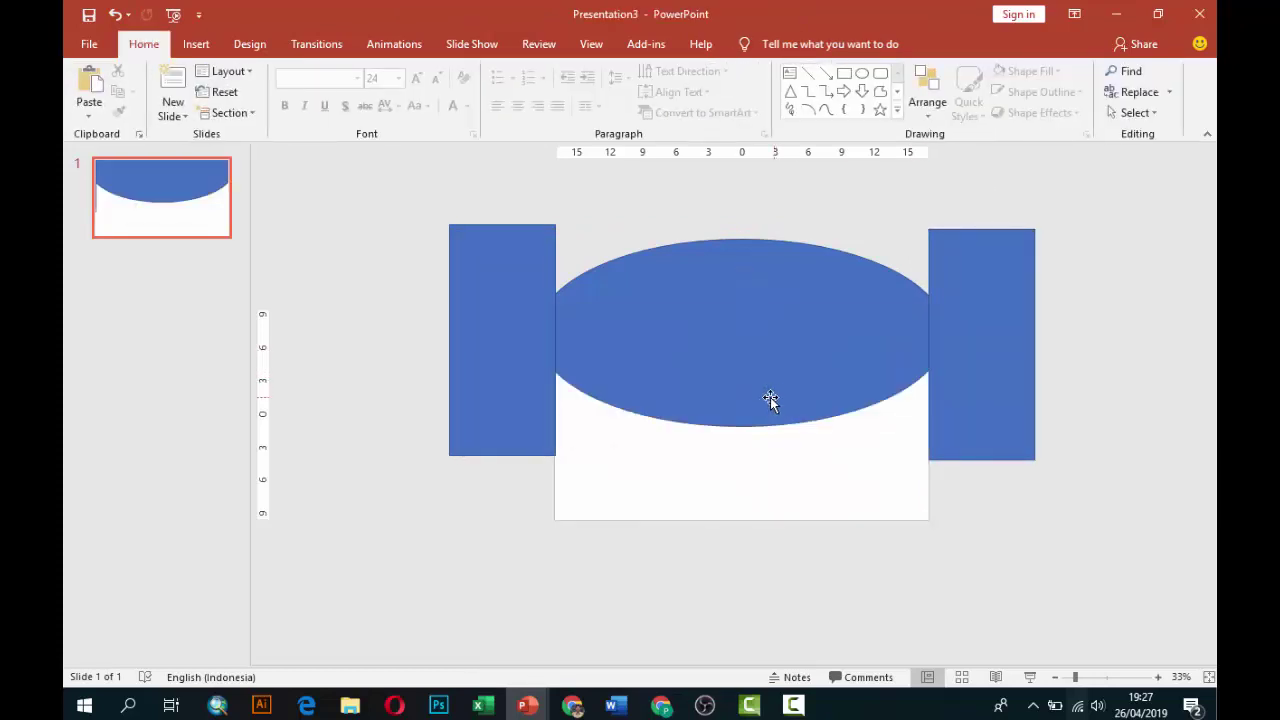
Paste a spare copy of the rectangle off the slide to the left
{"action": "left_click", "coordinate": [992, 322]}
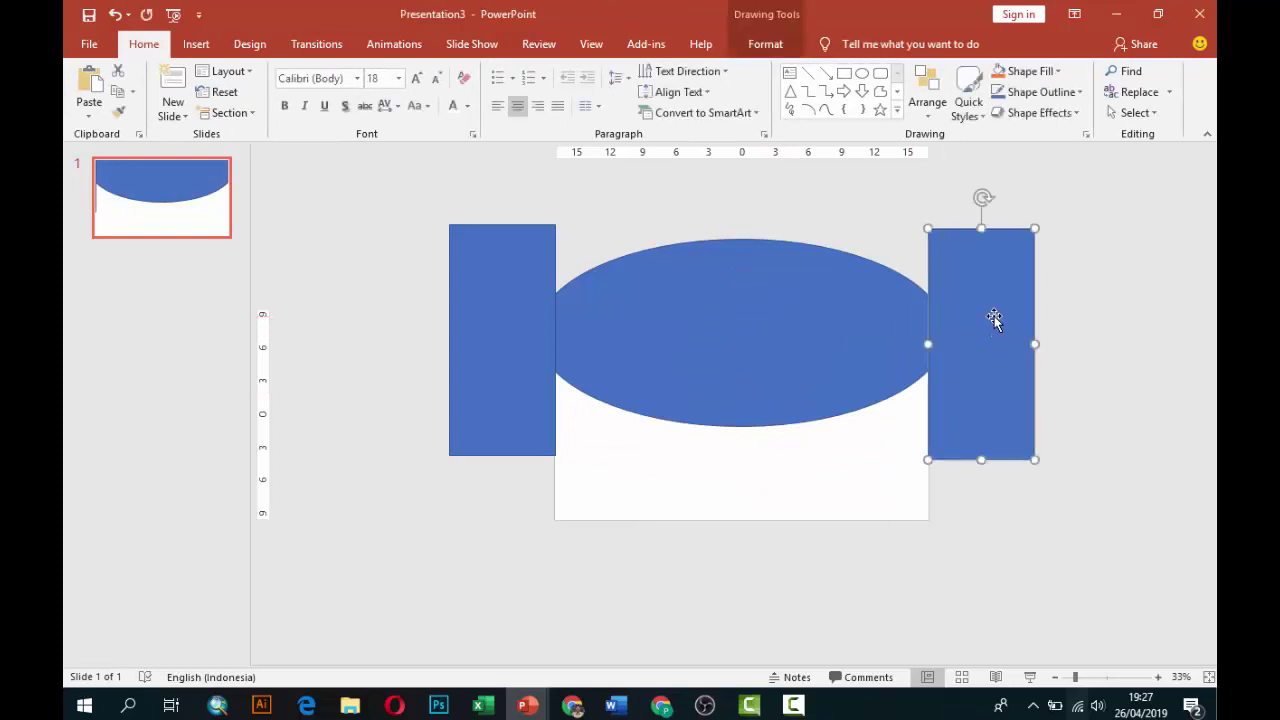
{"action": "key", "text": "ctrl+c"}
{"action": "key", "text": "ctrl+v"}
{"action": "left_click_drag", "start_coordinate": [993, 318], "coordinate": [306, 273]}
{"action": "left_click", "coordinate": [630, 335]}
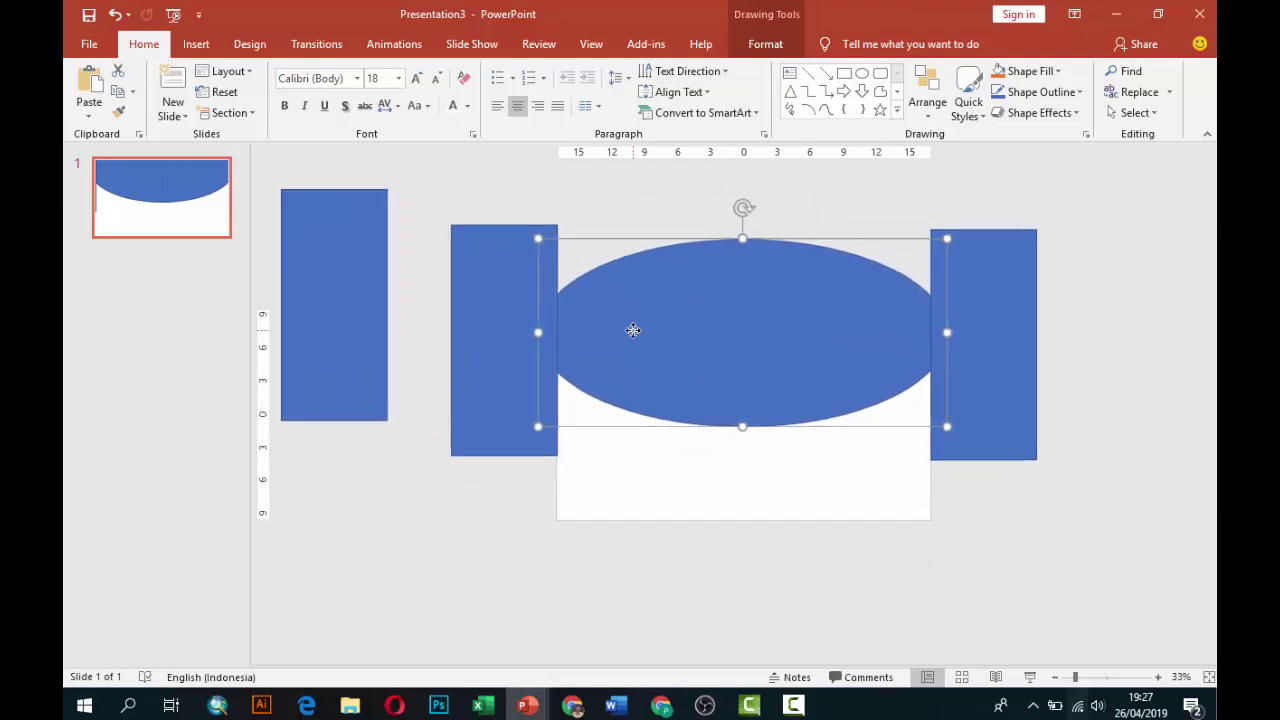
Set the ellipse's fill transparency to 30%
{"action": "right_click", "coordinate": [737, 302]}
{"action": "left_click", "coordinate": [800, 647]}
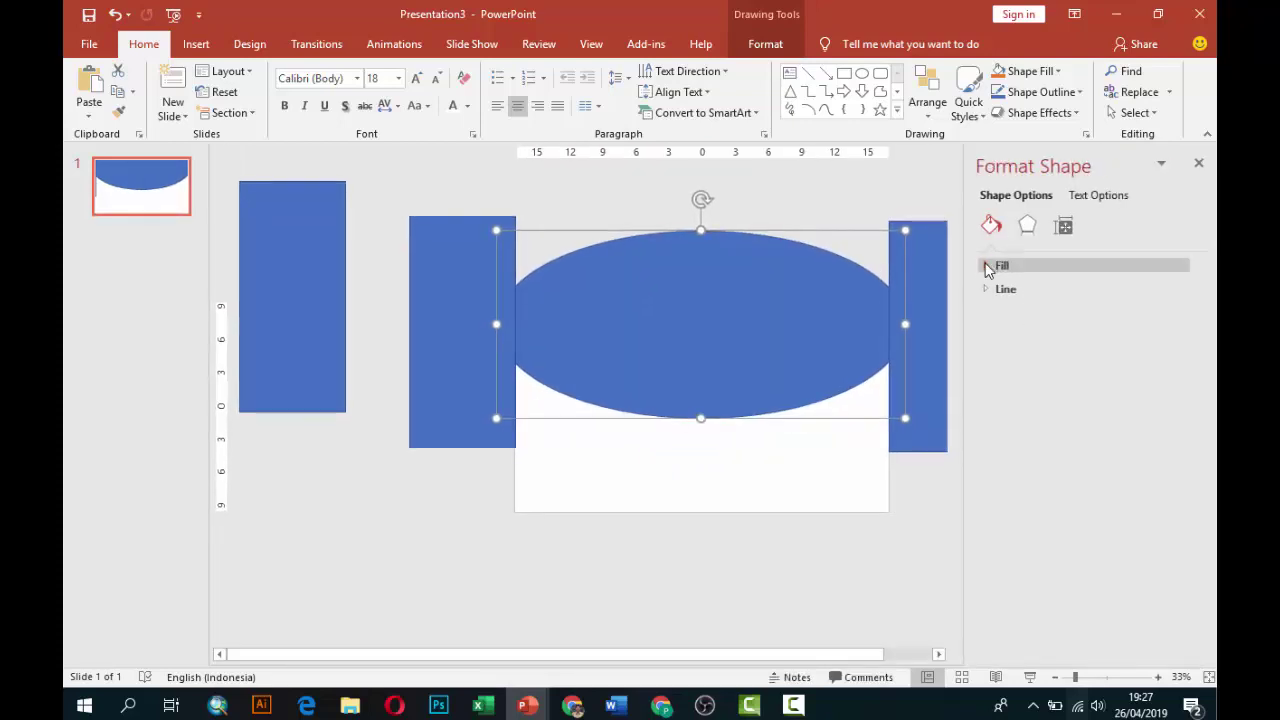
{"action": "left_click", "coordinate": [990, 265]}
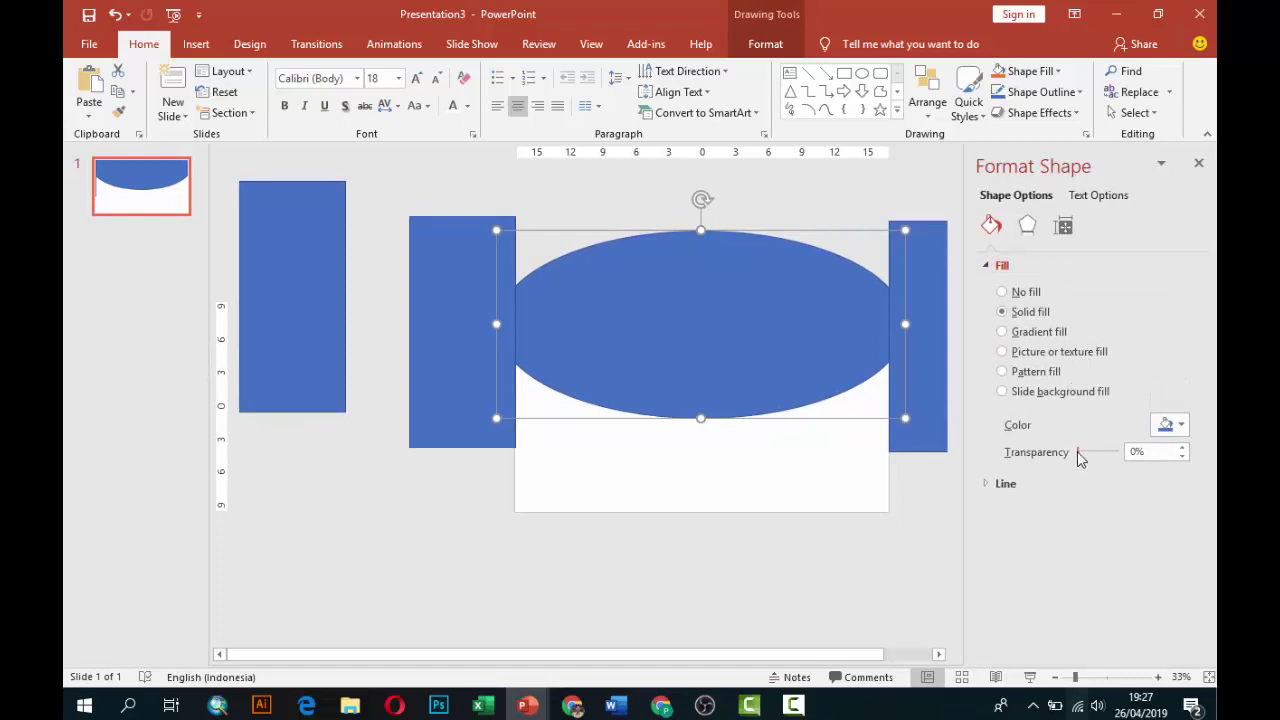
{"action": "left_click_drag", "start_coordinate": [1077, 452], "coordinate": [1082, 454]}
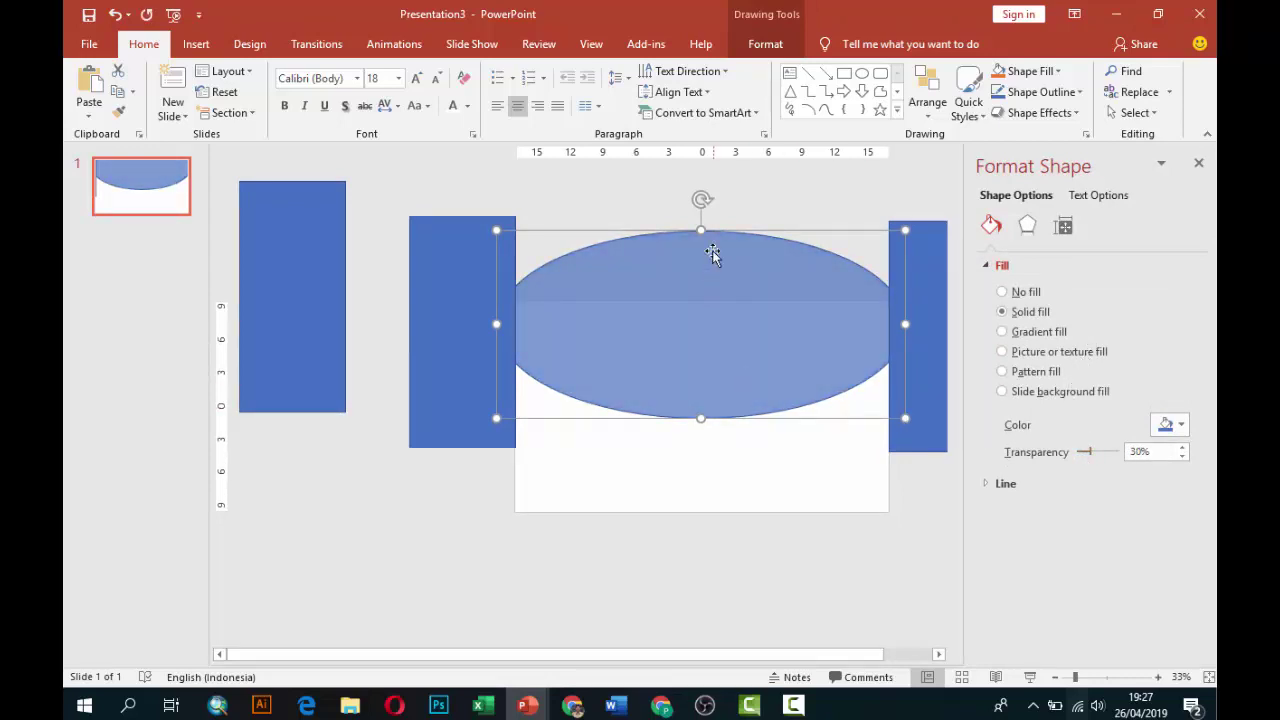
{"action": "left_click", "coordinate": [640, 194]}
Move the spare rectangle onto the slide's top and stretch it across the ellipse
{"action": "left_click", "coordinate": [297, 205]}
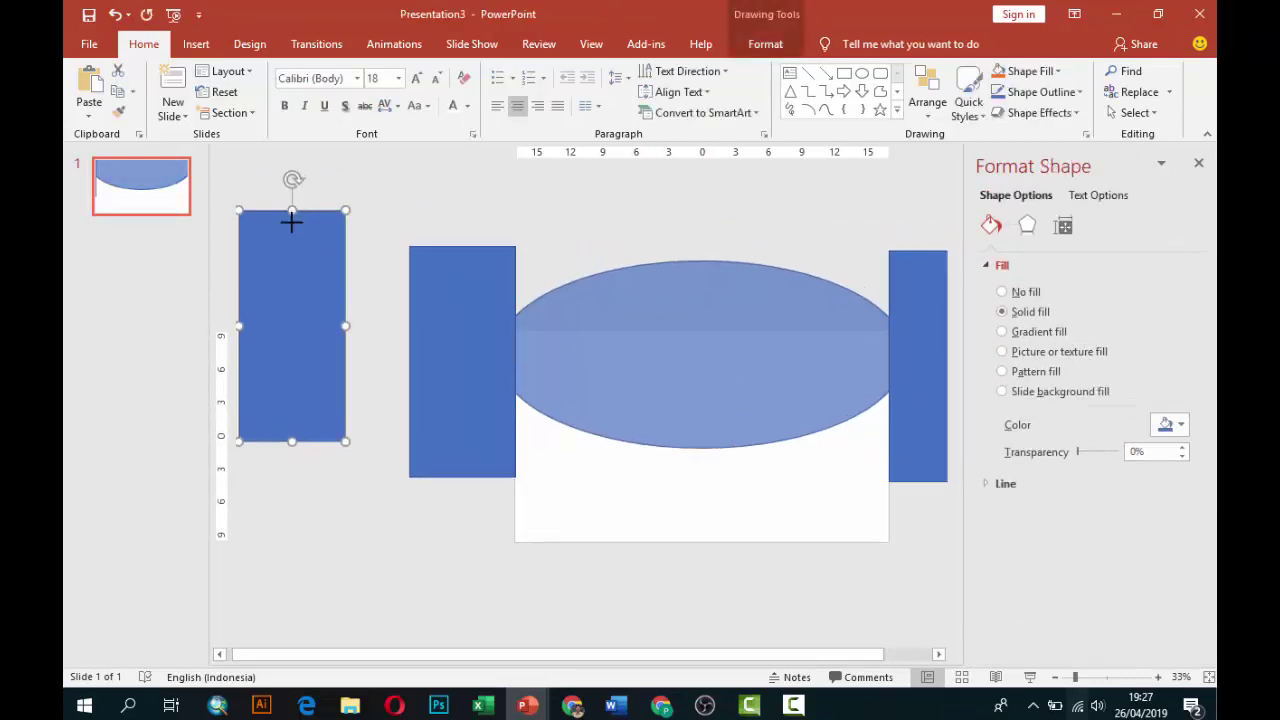
{"action": "left_click_drag", "start_coordinate": [291, 222], "coordinate": [562, 221]}
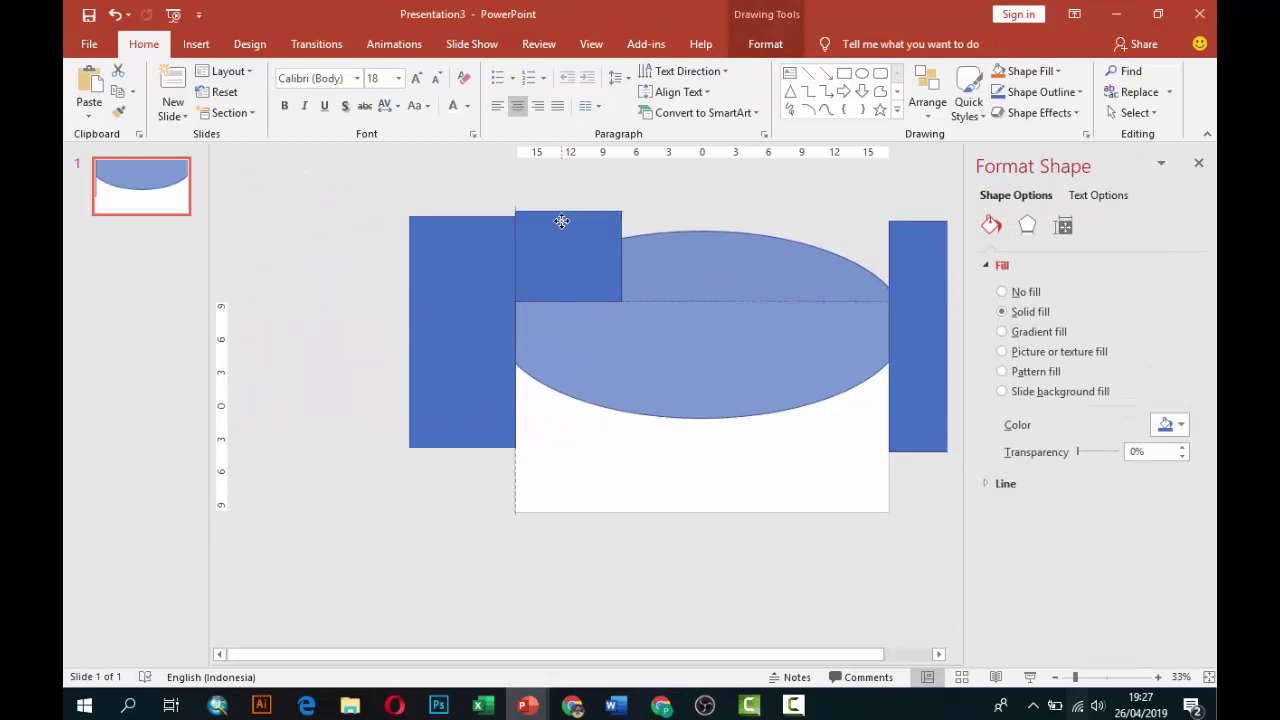
{"action": "left_click_drag", "start_coordinate": [510, 263], "coordinate": [825, 289]}
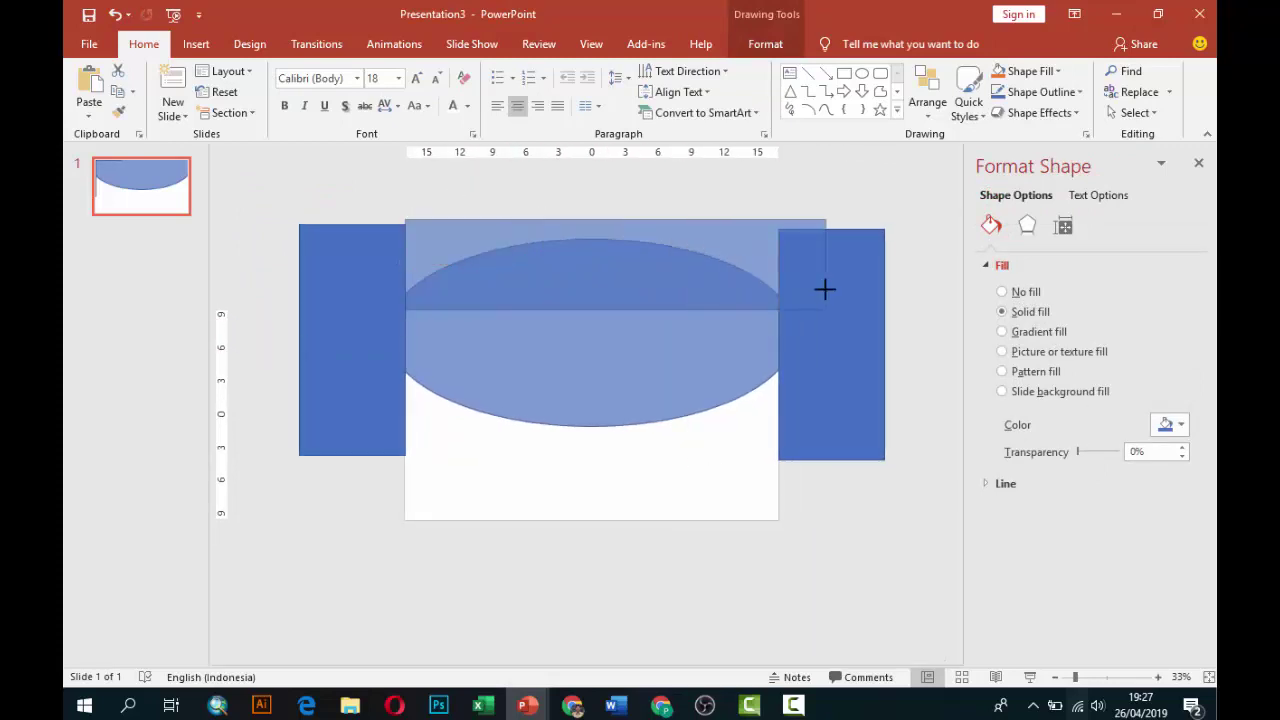
{"action": "left_click_drag", "start_coordinate": [404, 263], "coordinate": [355, 262]}
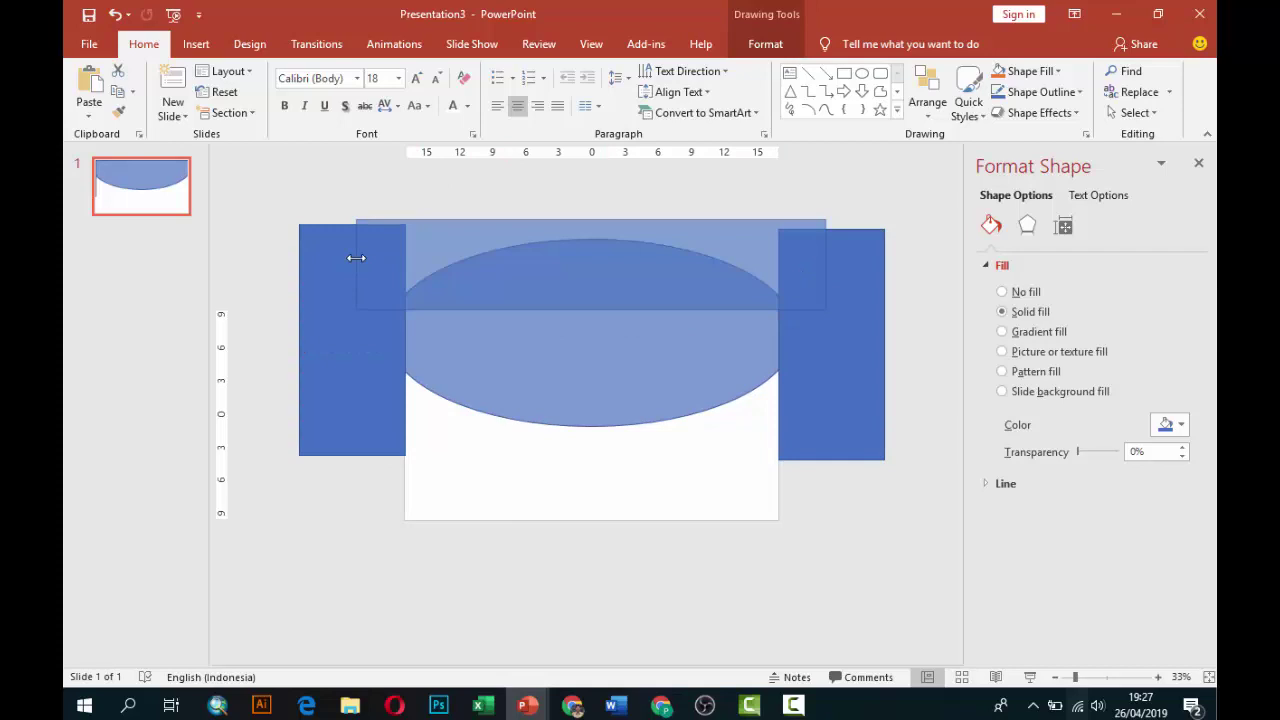
Fragment the left rectangle, ellipse and right rectangle with Merge Shapes
{"action": "left_click", "coordinate": [362, 344], "text": "shift"}
{"action": "left_click", "coordinate": [500, 355], "text": "shift"}
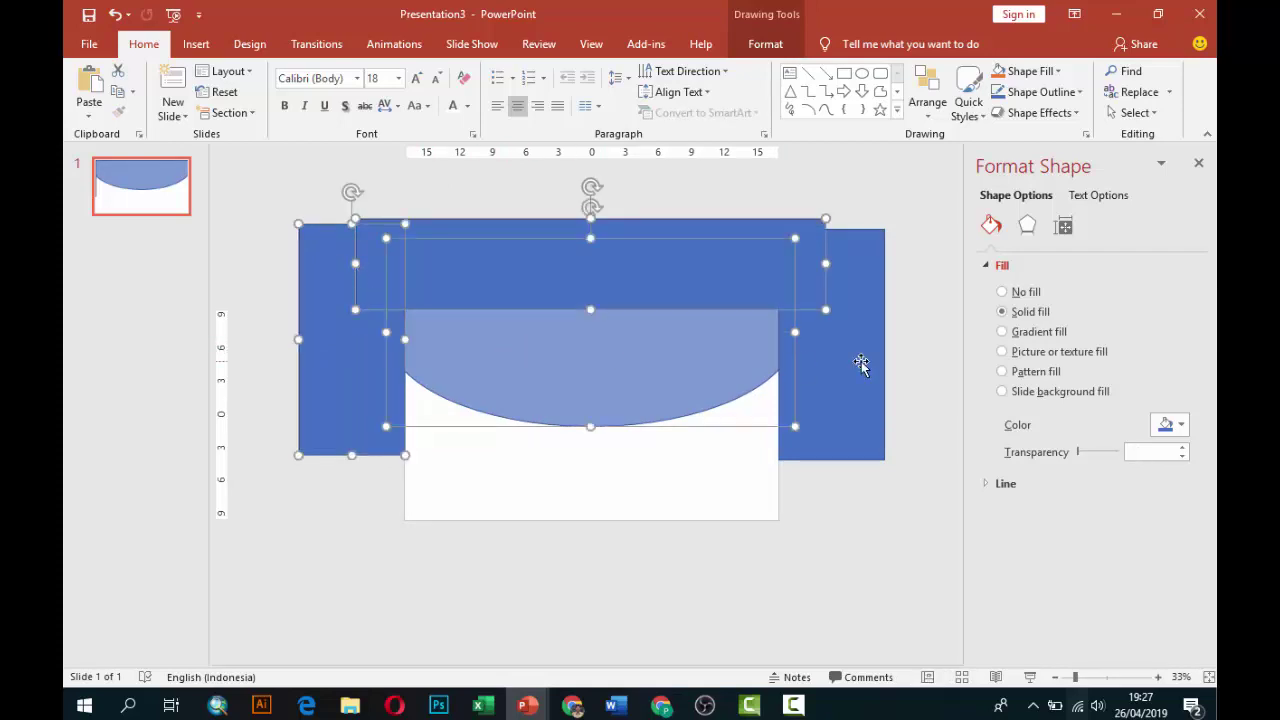
{"action": "left_click", "coordinate": [861, 366], "text": "shift"}
{"action": "left_click", "coordinate": [765, 44]}
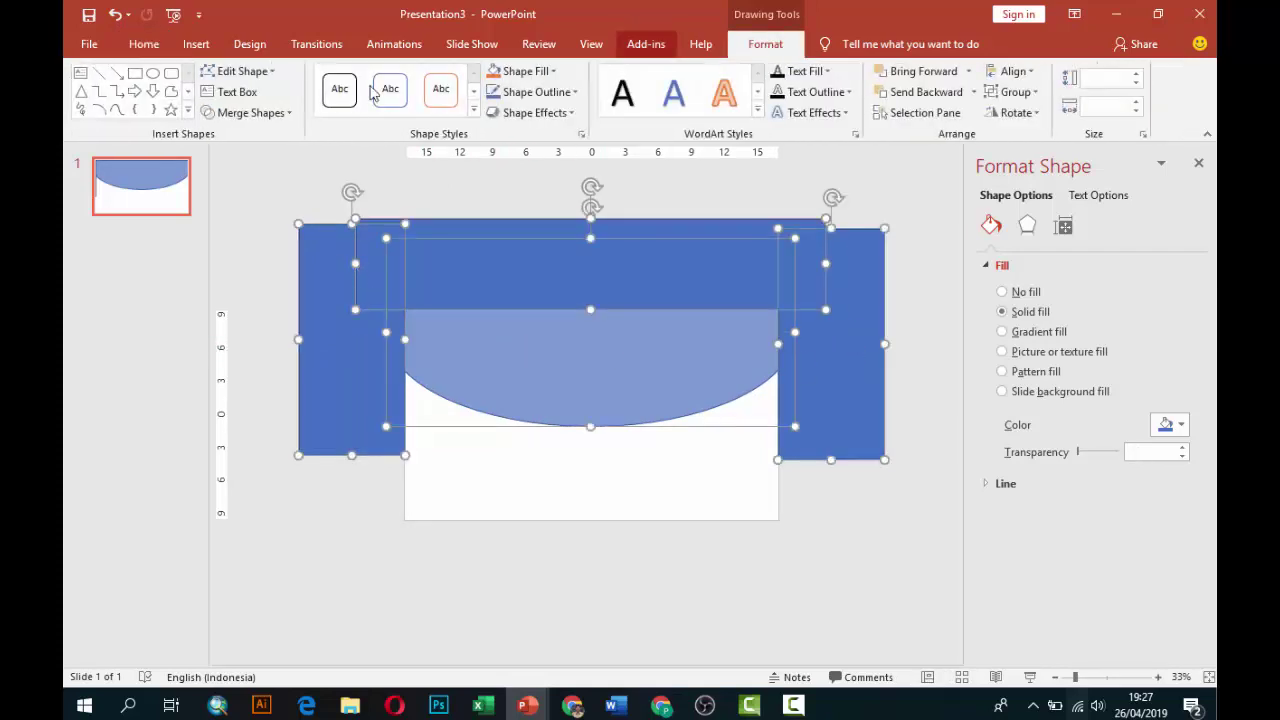
{"action": "left_click", "coordinate": [290, 114]}
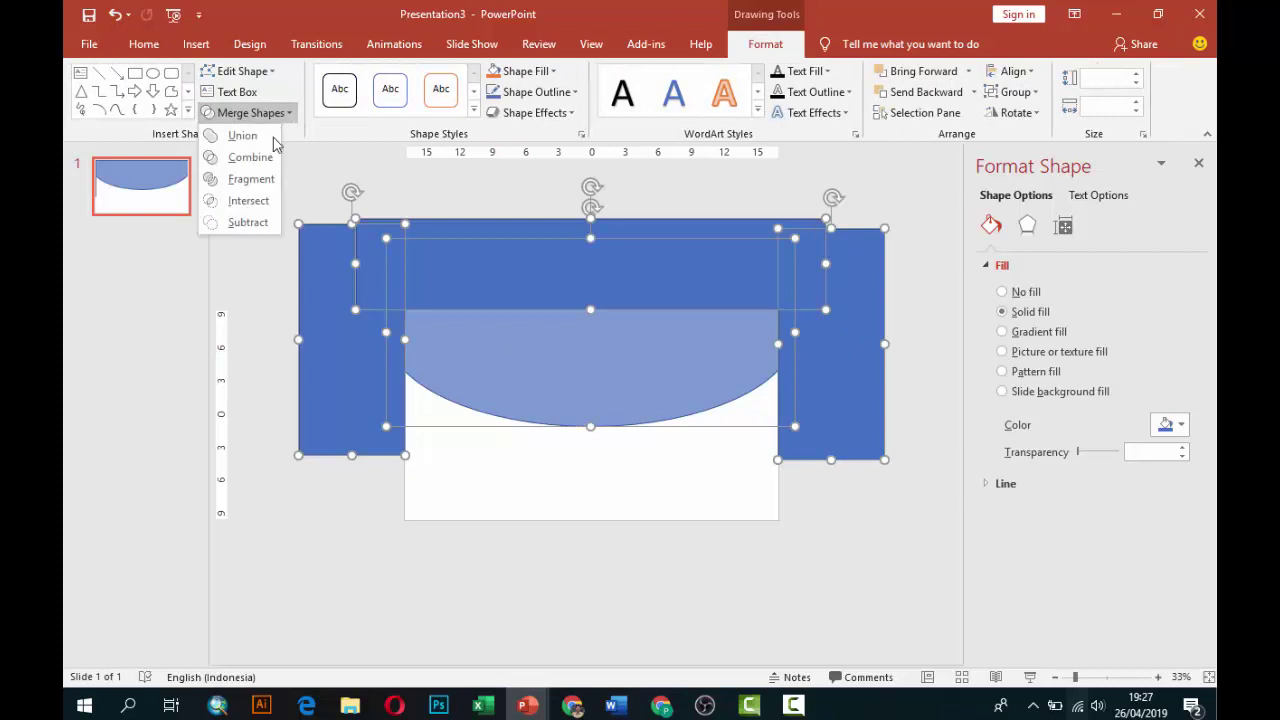
{"action": "left_click", "coordinate": [252, 189]}
{"action": "left_click", "coordinate": [277, 223]}
Delete the leftover fragments around the curved header, including the tall right rectangle
{"action": "left_click", "coordinate": [311, 238]}
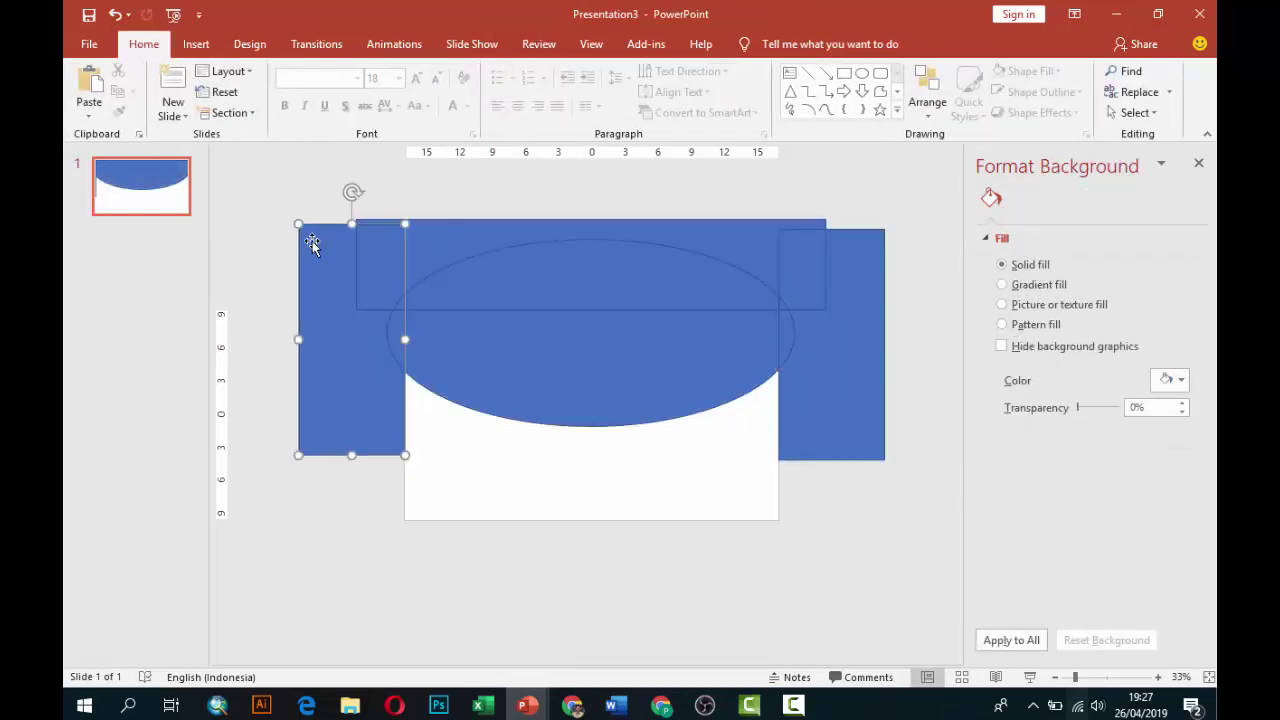
{"action": "key", "text": "Delete"}
{"action": "left_click", "coordinate": [400, 250]}
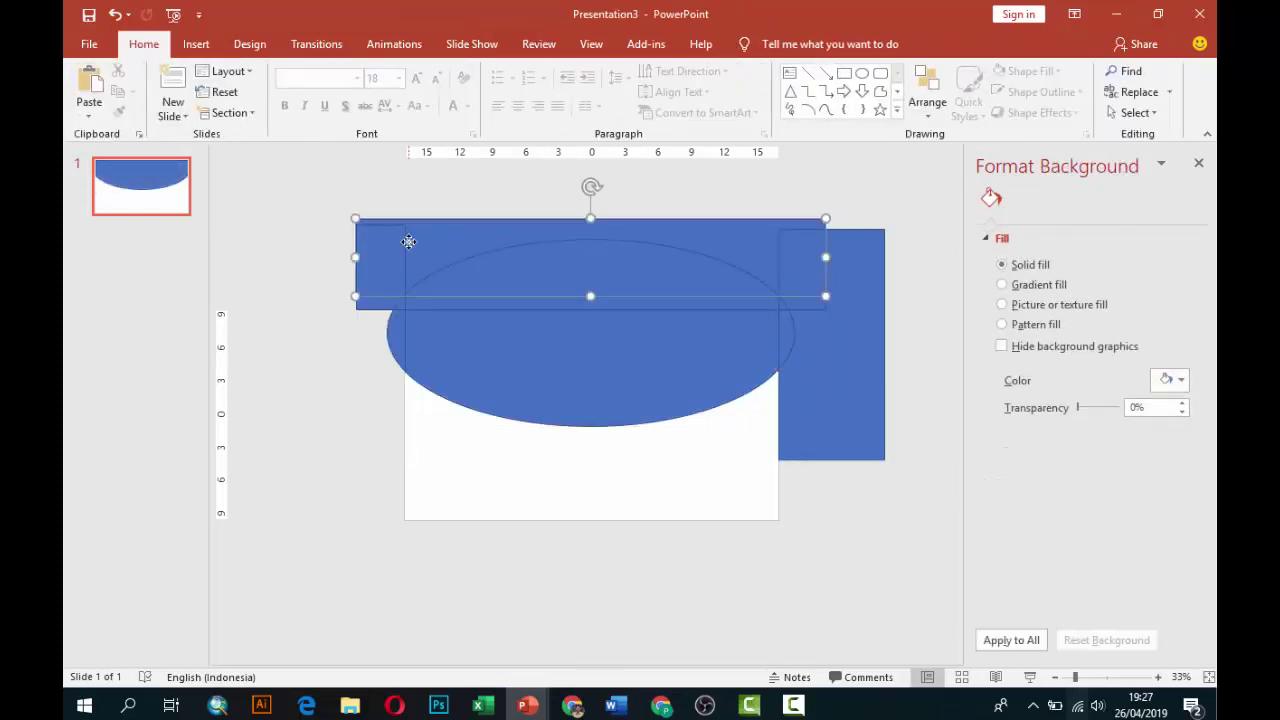
{"action": "key", "text": "Delete"}
{"action": "left_click", "coordinate": [389, 262]}
{"action": "key", "text": "Delete"}
{"action": "left_click", "coordinate": [458, 270]}
{"action": "key", "text": "Delete"}
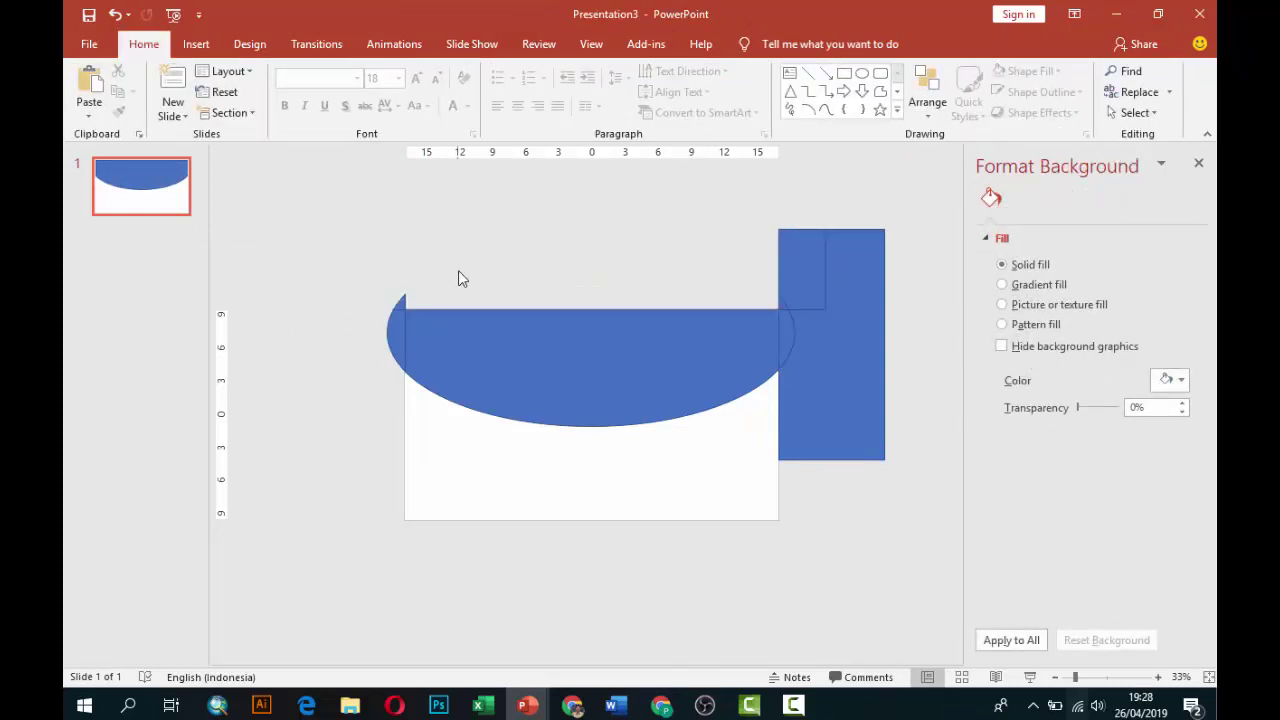
{"action": "left_click", "coordinate": [810, 272]}
{"action": "key", "text": "Delete"}
{"action": "left_click", "coordinate": [843, 305]}
{"action": "key", "text": "Delete"}
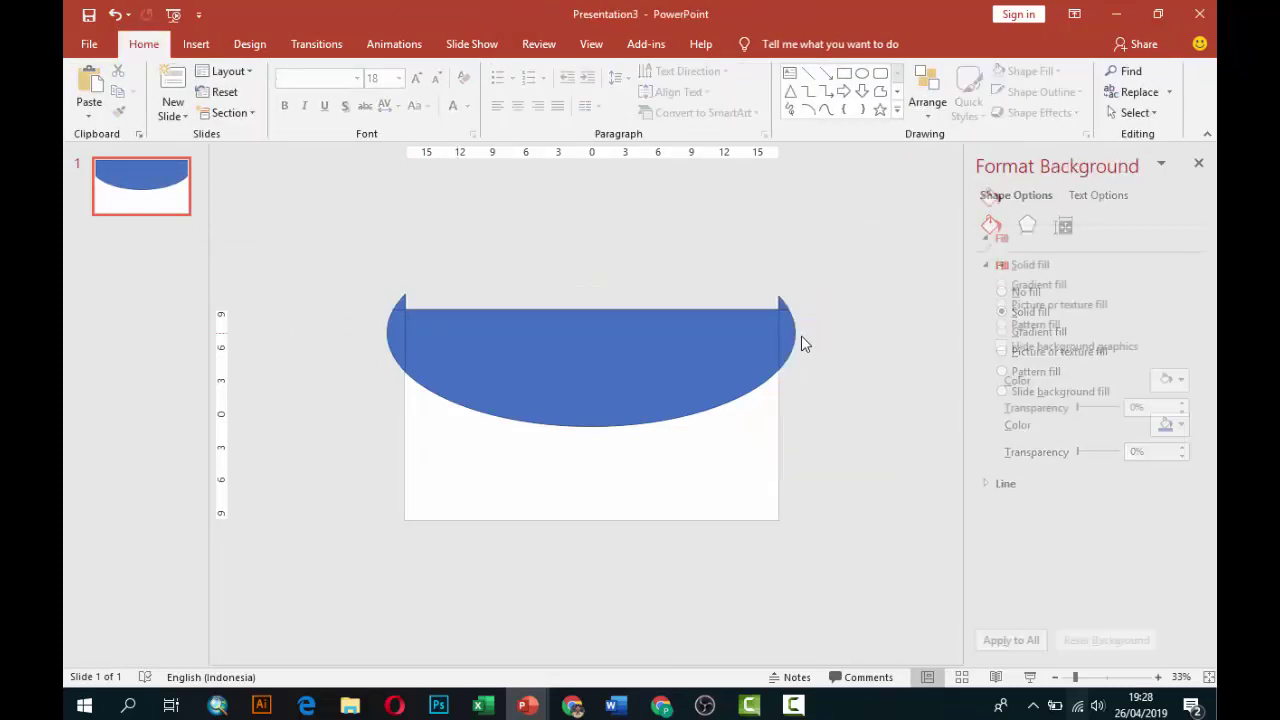
{"action": "left_click", "coordinate": [790, 335]}
{"action": "key", "text": "Delete"}
{"action": "left_click", "coordinate": [784, 303]}
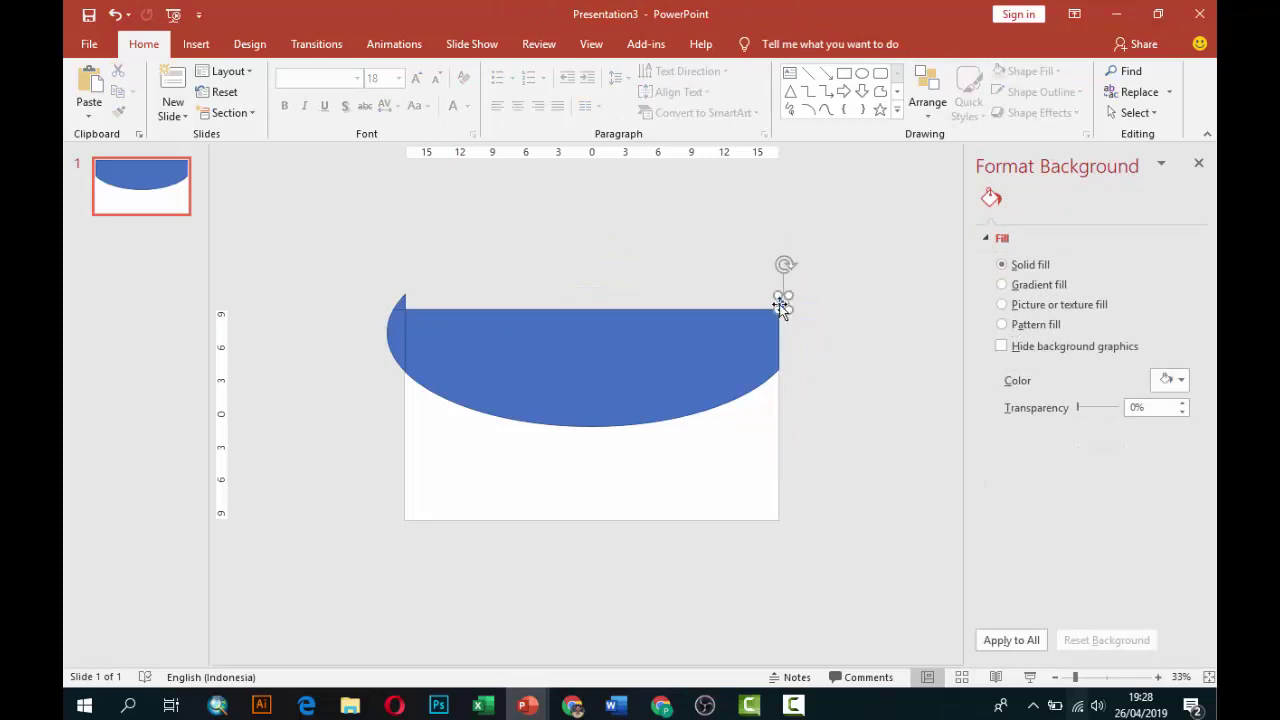
{"action": "key", "text": "Delete"}
{"action": "left_click", "coordinate": [397, 306]}
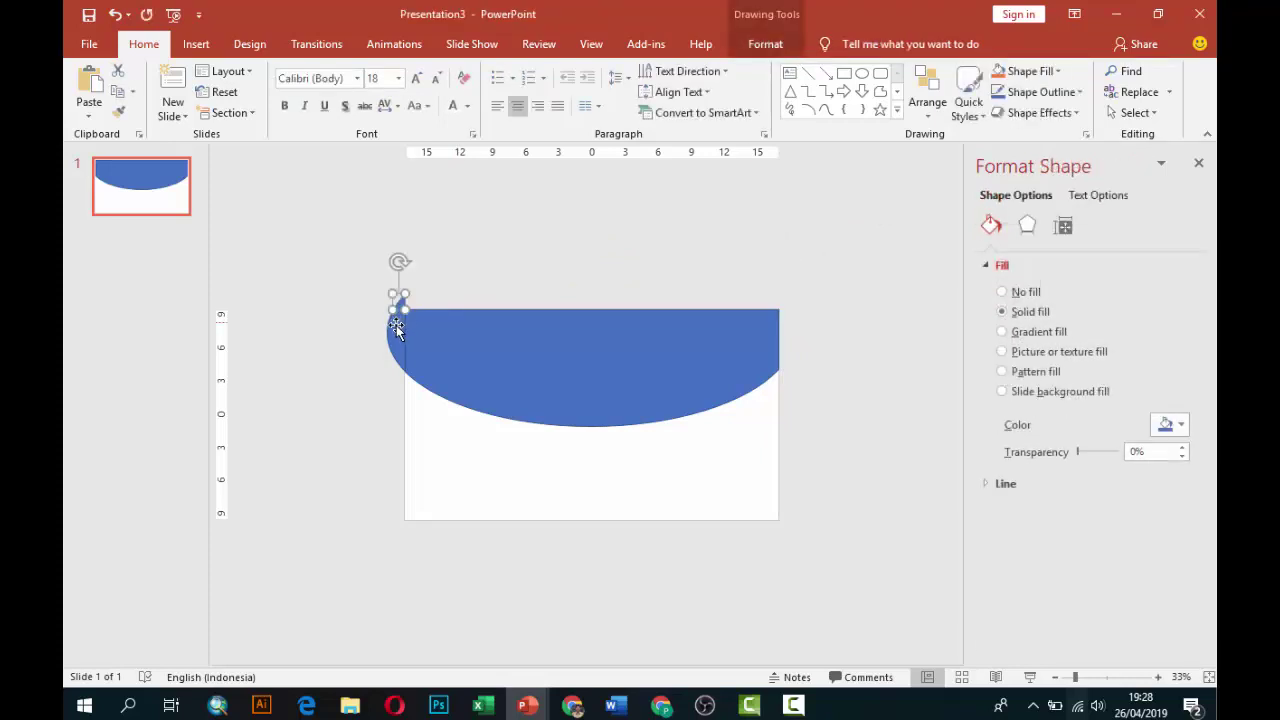
Delete the last left sliver and remove the curved header's outline
{"action": "left_click", "coordinate": [393, 330]}
{"action": "key", "text": "Delete"}
{"action": "left_click", "coordinate": [552, 334]}
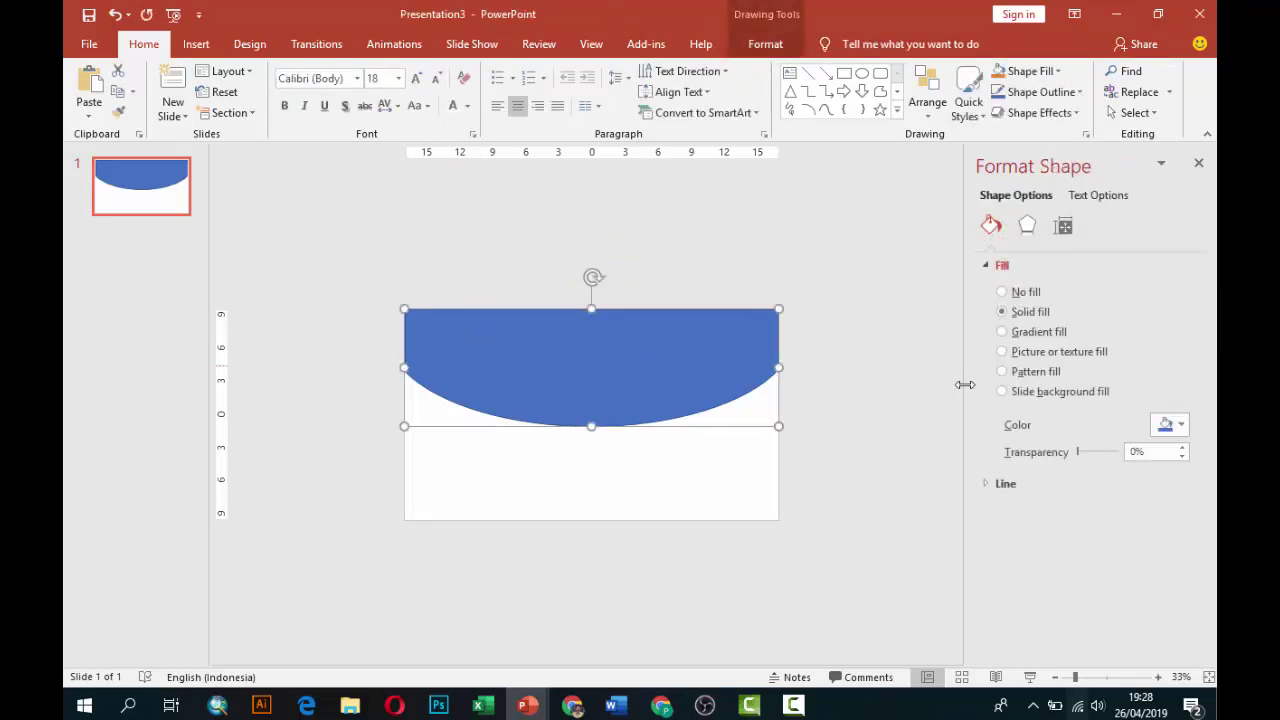
{"action": "left_click", "coordinate": [983, 486]}
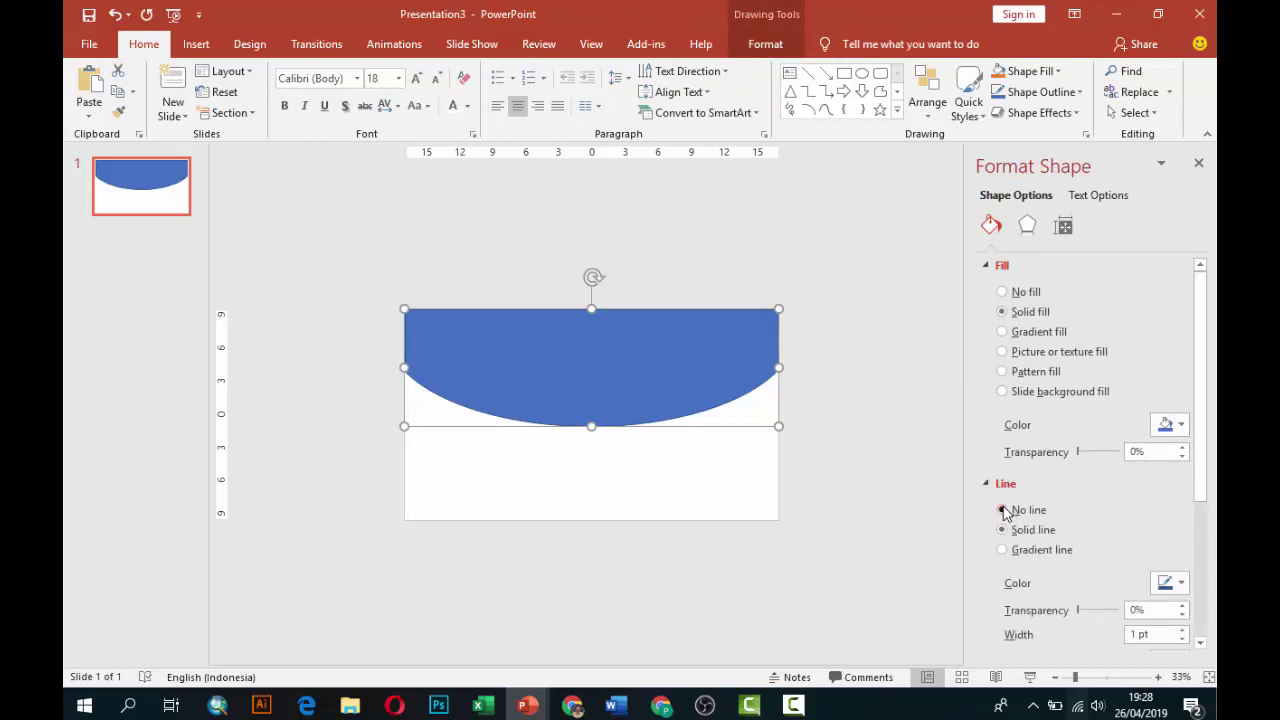
{"action": "left_click", "coordinate": [1003, 511]}
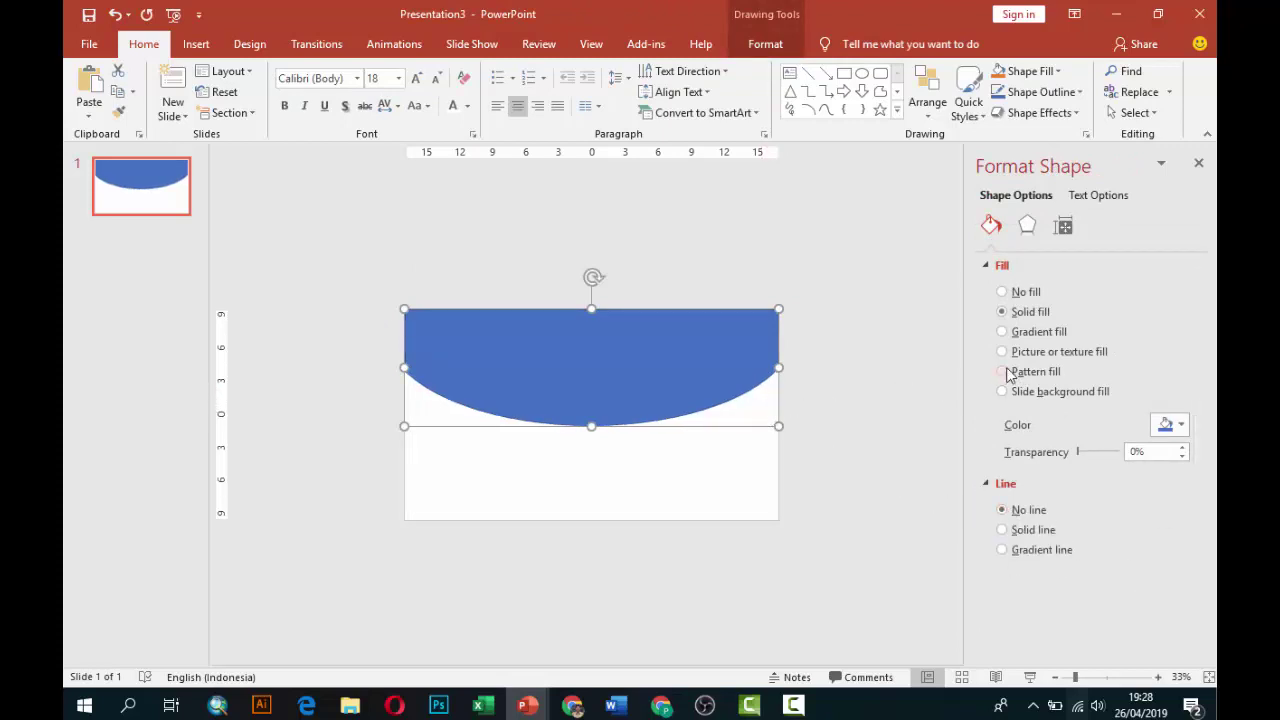
Give the header a two-stop gradient: bright blue, and a slightly darker blue at 96%
{"action": "left_click", "coordinate": [1003, 331]}
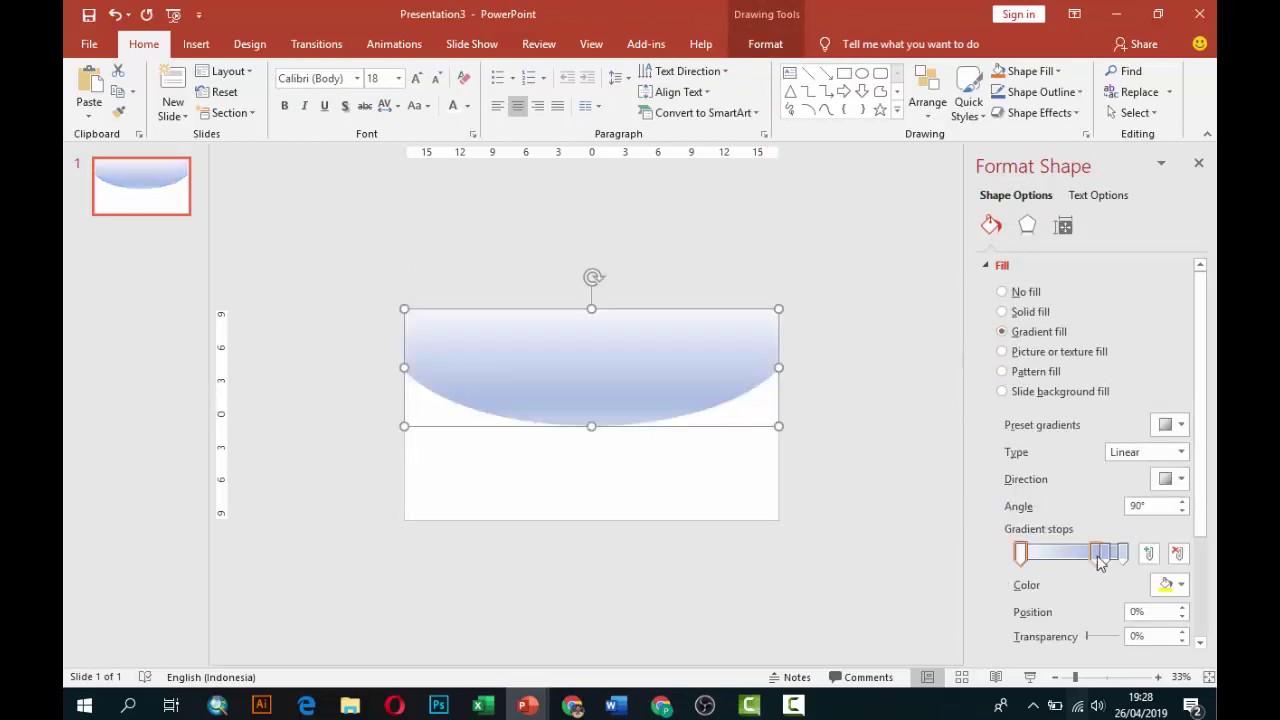
{"action": "mouse_move", "coordinate": [1100, 563]}
{"action": "left_mouse_down"}
{"action": "mouse_move", "coordinate": [1091, 591]}
{"action": "mouse_move", "coordinate": [1057, 589]}
{"action": "left_mouse_up"}
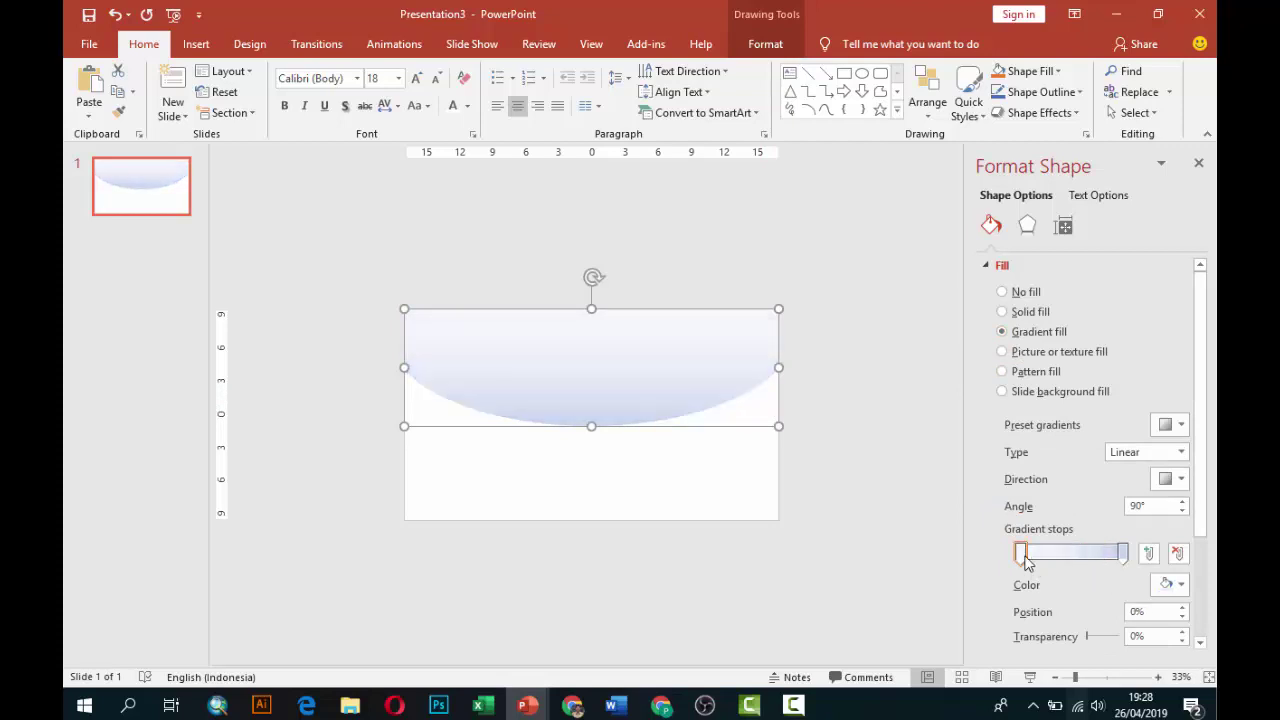
{"action": "left_click", "coordinate": [1170, 585]}
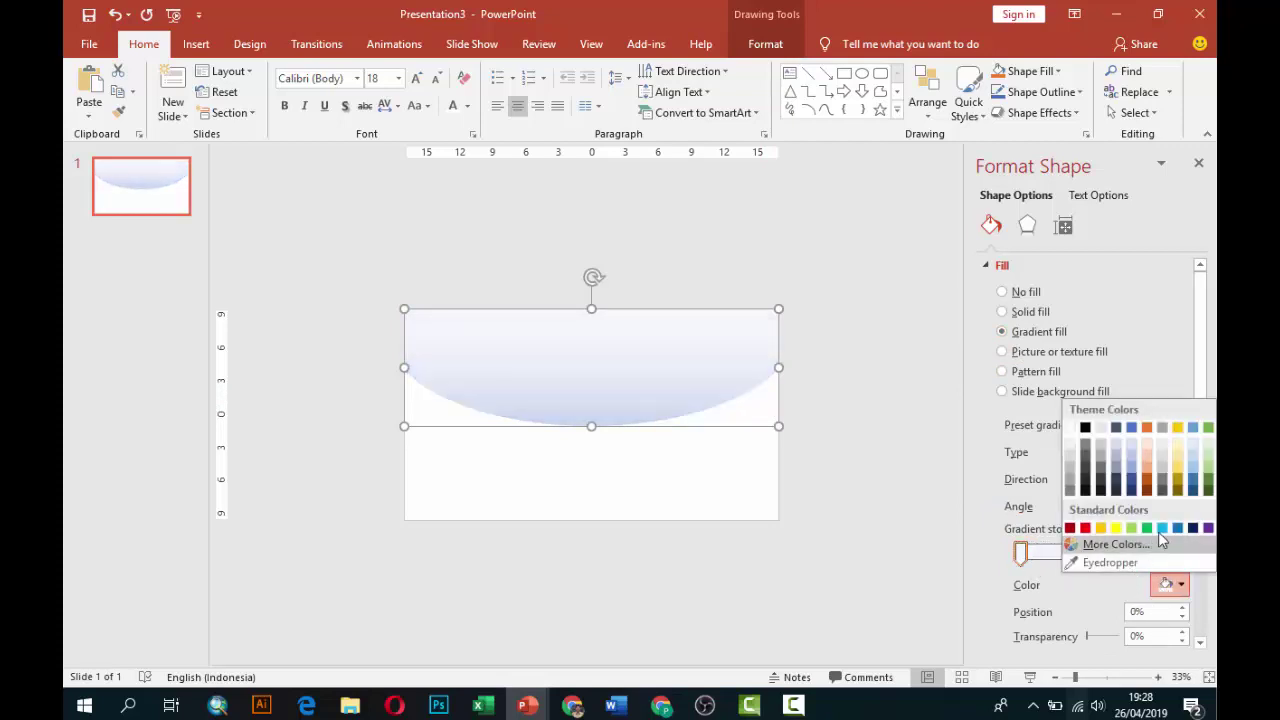
{"action": "left_click", "coordinate": [1161, 529]}
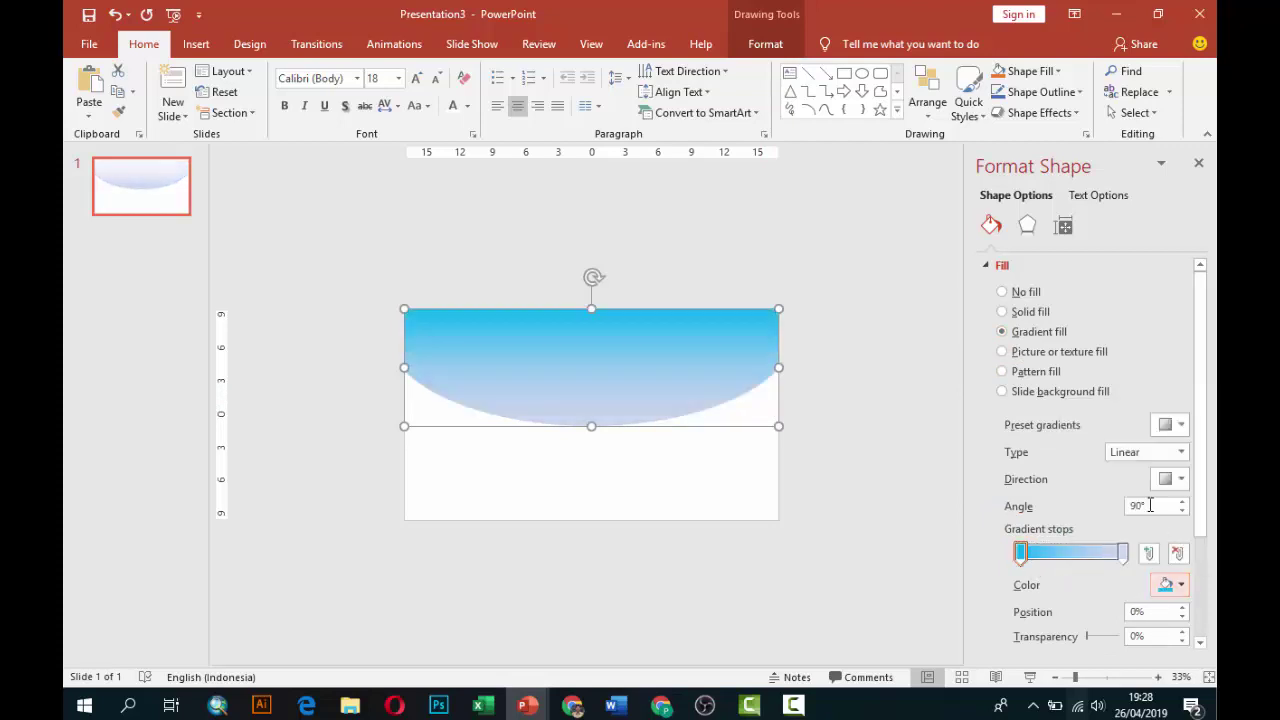
{"action": "left_click", "coordinate": [1160, 590]}
{"action": "left_click", "coordinate": [1174, 532]}
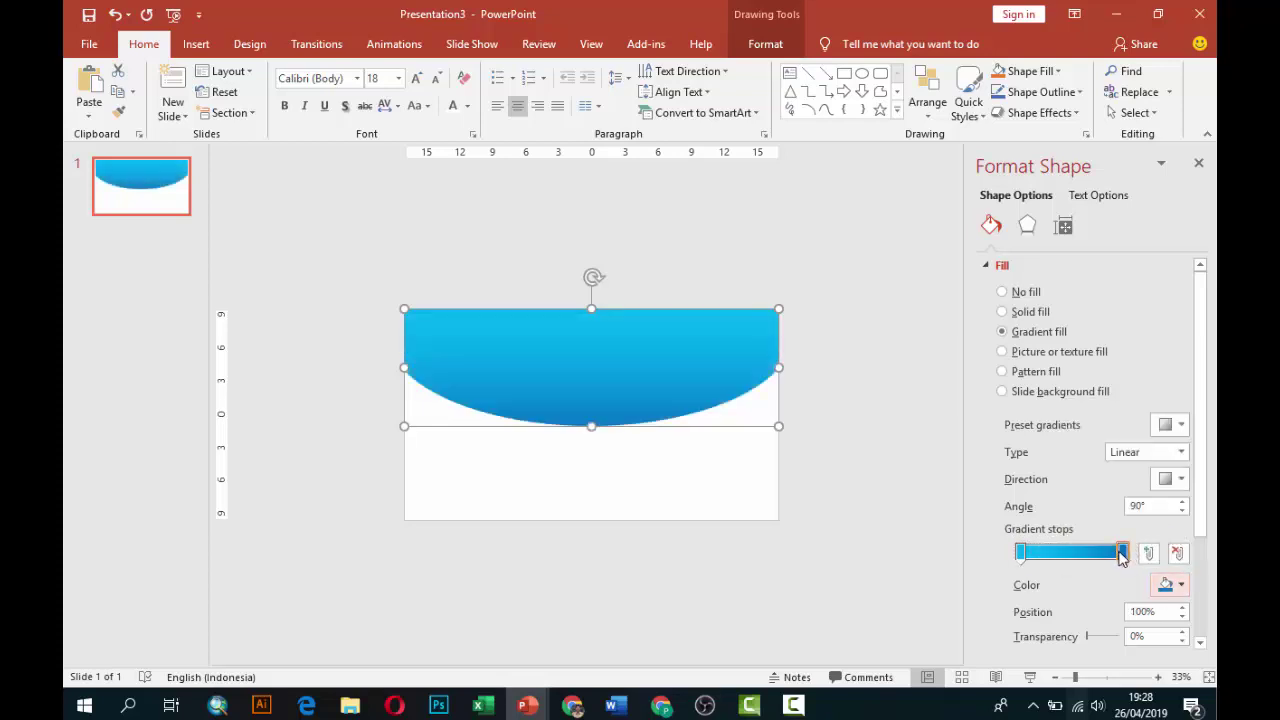
{"action": "left_click_drag", "start_coordinate": [1121, 556], "coordinate": [1118, 556]}
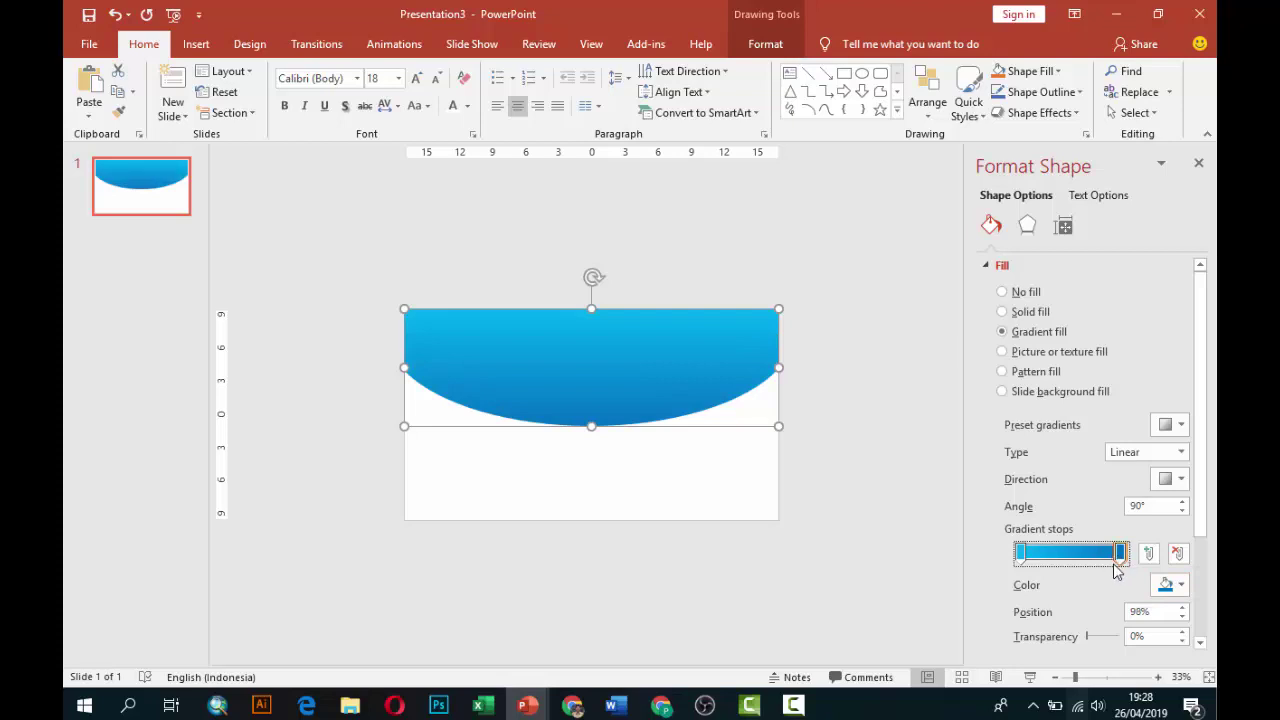
{"action": "left_click_drag", "start_coordinate": [1119, 556], "coordinate": [1117, 556]}
{"action": "left_click", "coordinate": [1168, 585]}
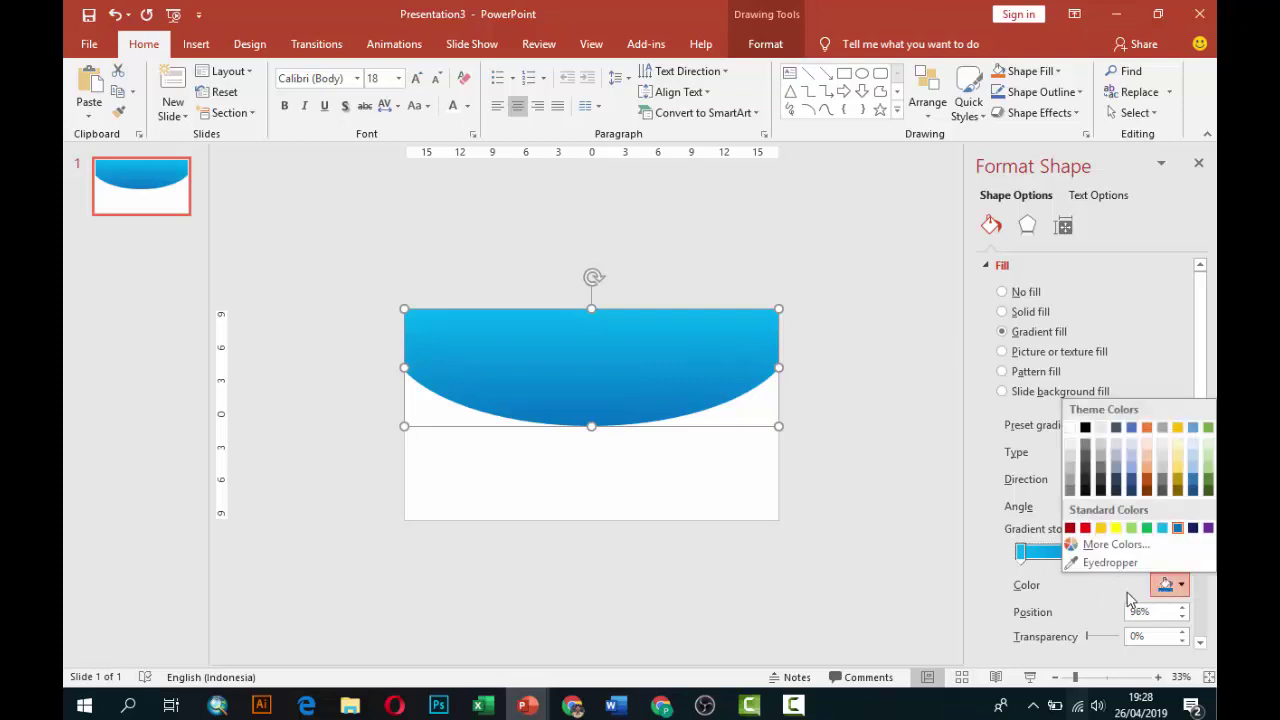
{"action": "left_click", "coordinate": [1112, 545]}
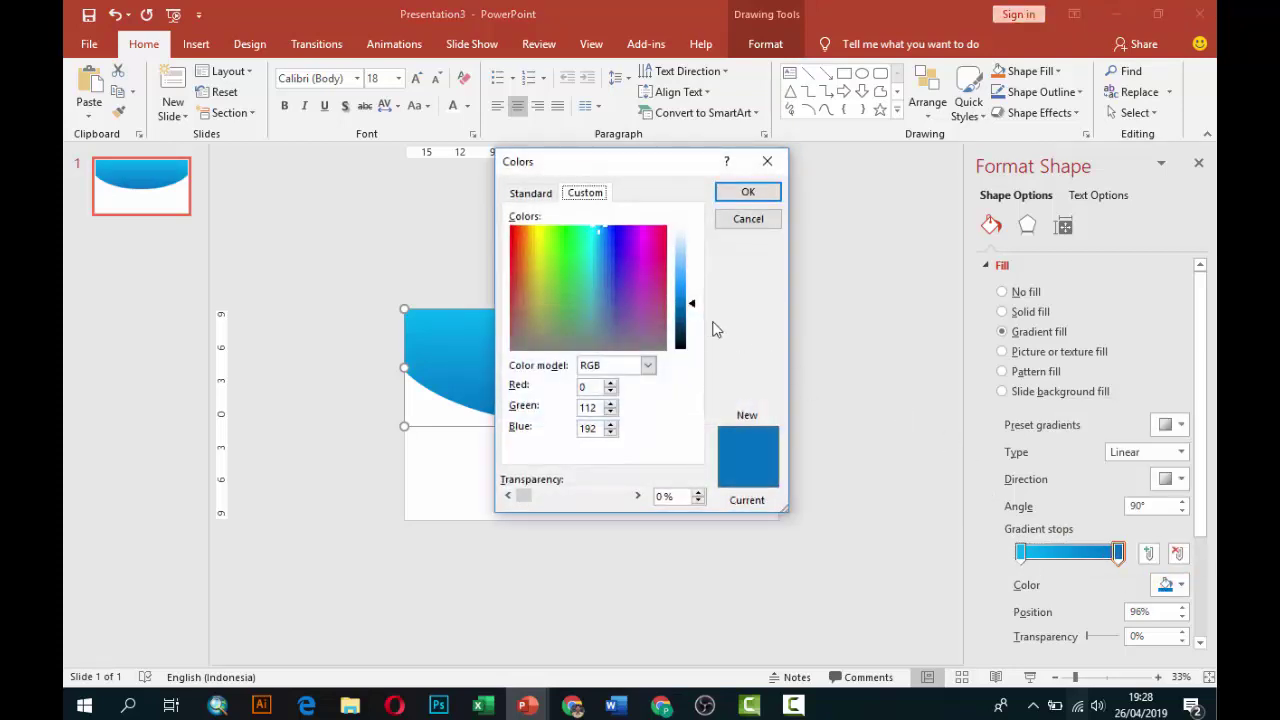
{"action": "left_click_drag", "start_coordinate": [690, 312], "coordinate": [692, 317]}
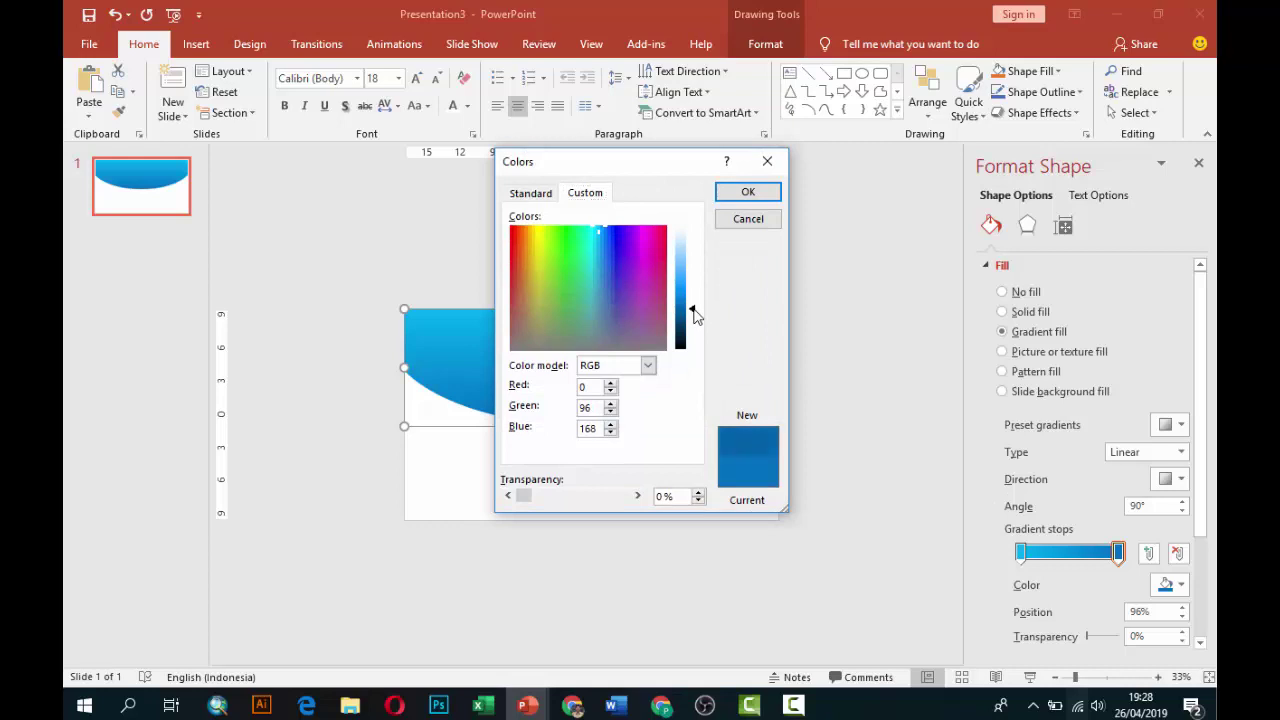
{"action": "left_click", "coordinate": [745, 192]}
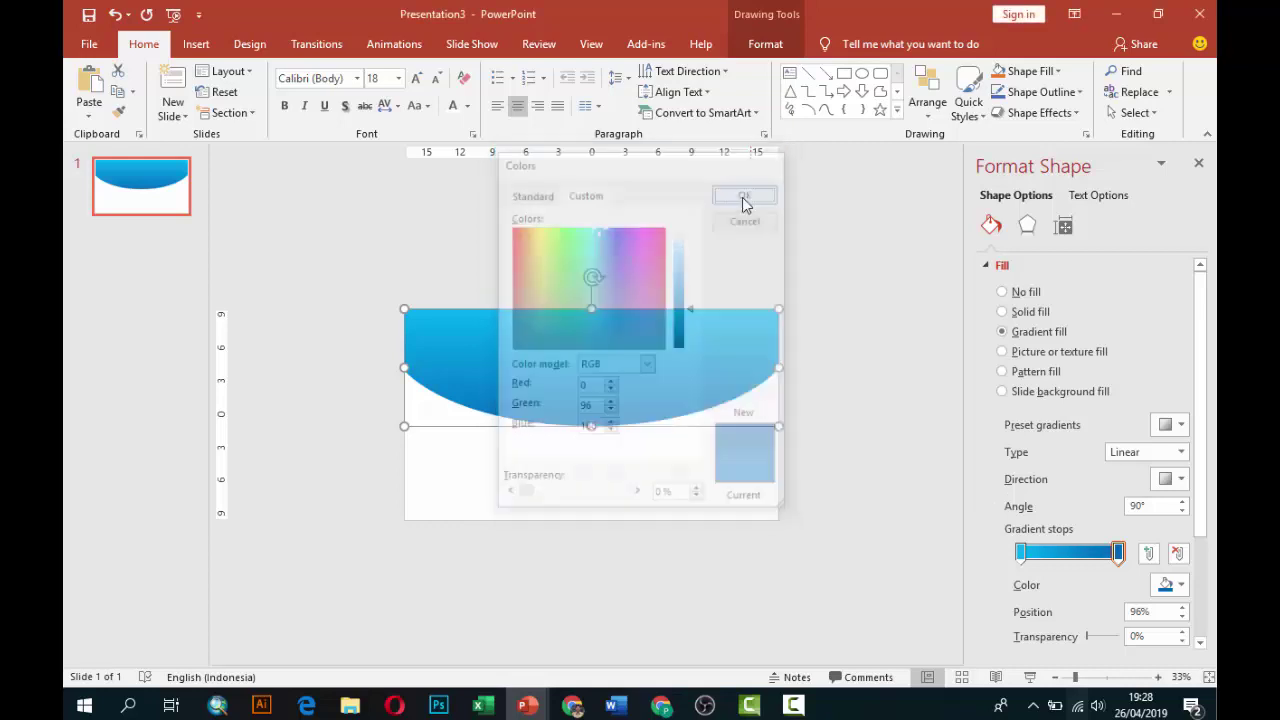
Set the gradient direction to Linear Left (180°)
{"action": "left_click", "coordinate": [1167, 480]}
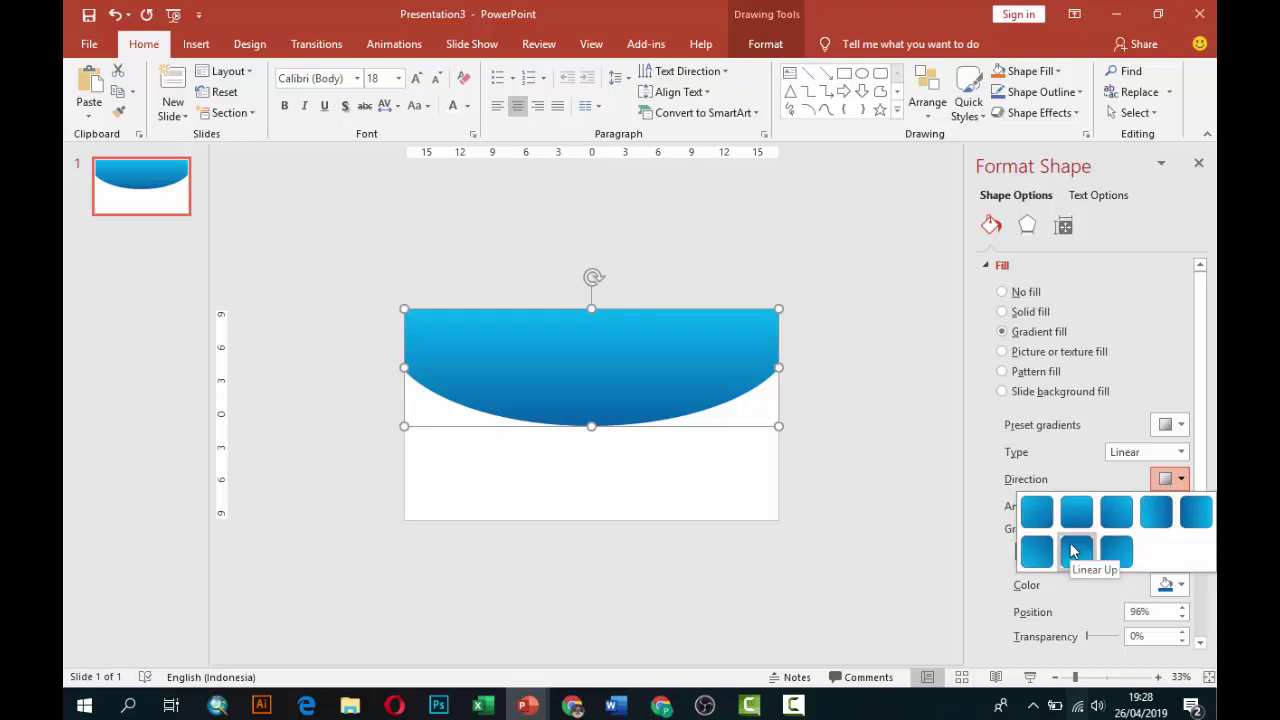
{"action": "left_click", "coordinate": [1195, 512]}
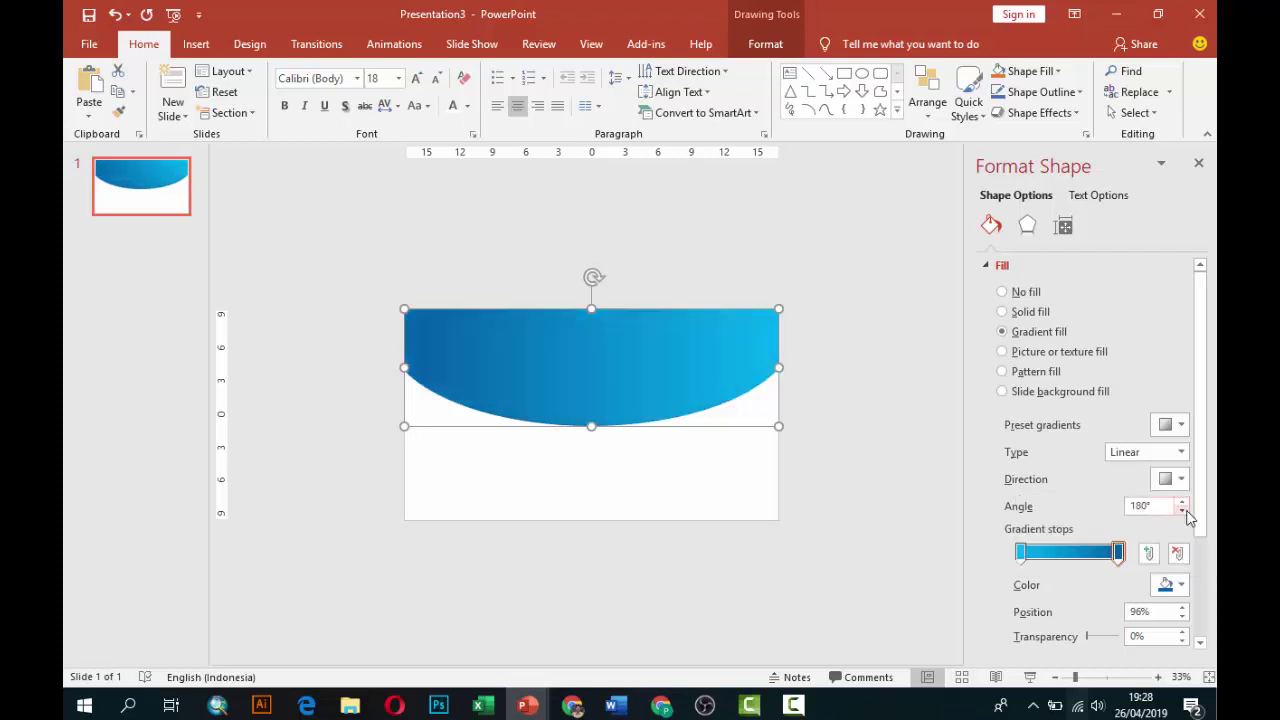
{"action": "left_click", "coordinate": [921, 412]}
{"action": "scroll", "coordinate": [561, 353], "scroll_direction": "up", "scroll_amount": 3, "text": "ctrl"}
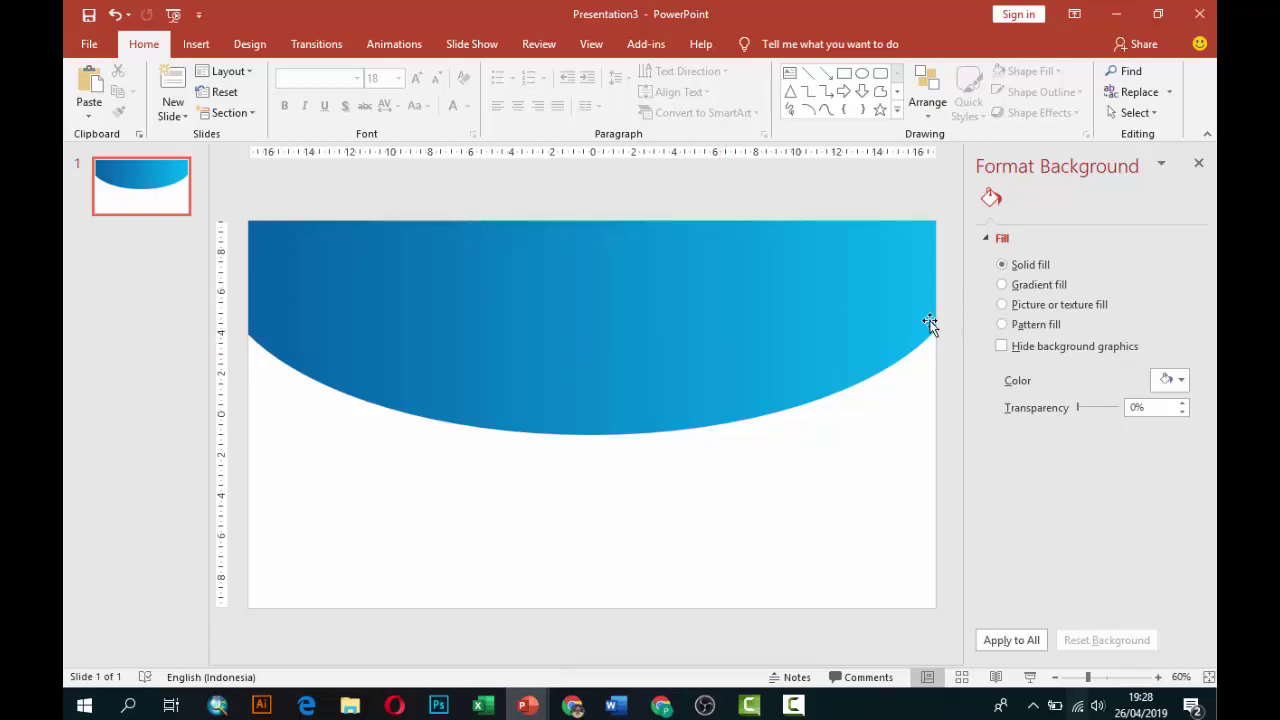
Draw a tall 15,2 × 9,45 cm rounded rectangle and centre it over the header
{"action": "left_click", "coordinate": [196, 44]}
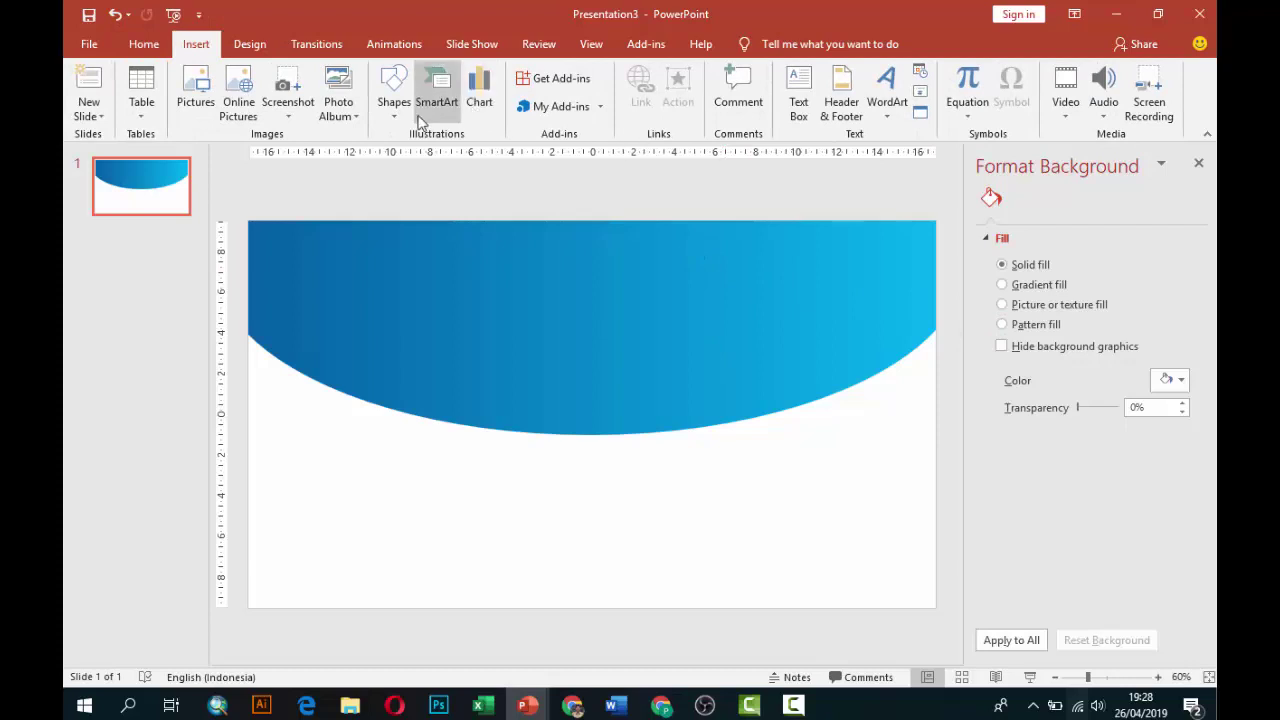
{"action": "left_click", "coordinate": [394, 90]}
{"action": "left_click", "coordinate": [488, 172]}
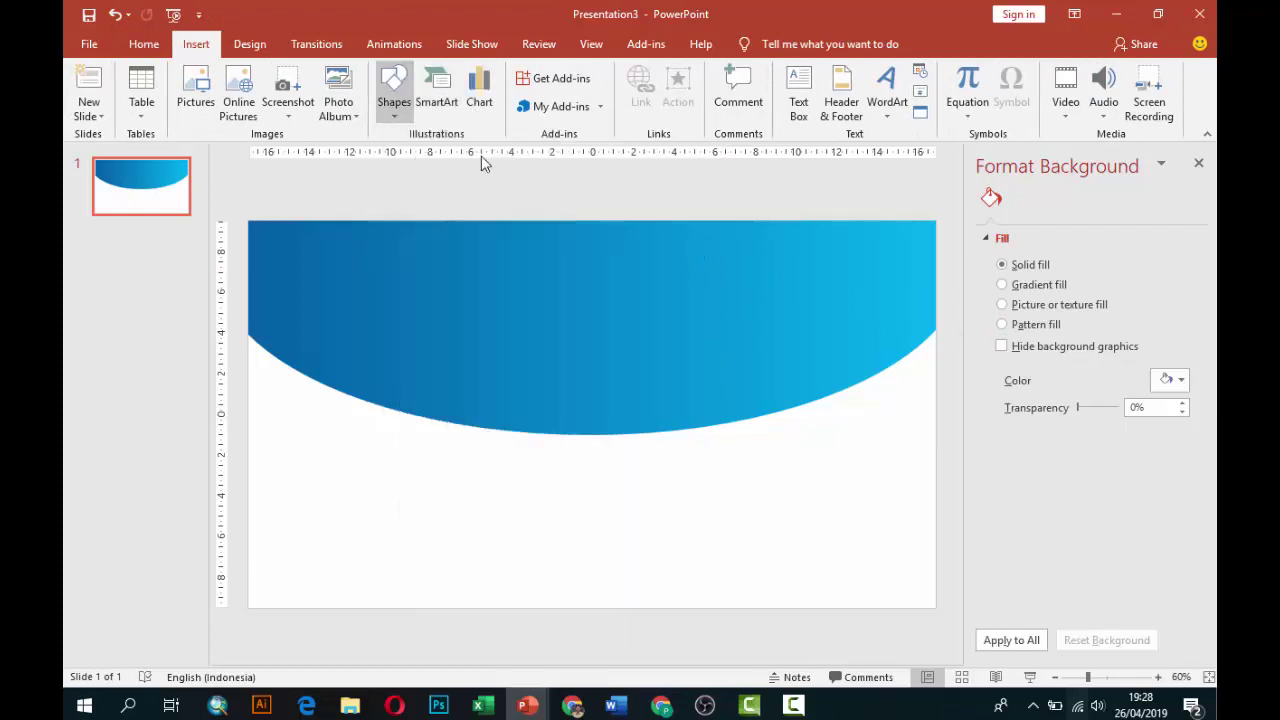
{"action": "left_click_drag", "start_coordinate": [521, 270], "coordinate": [712, 577]}
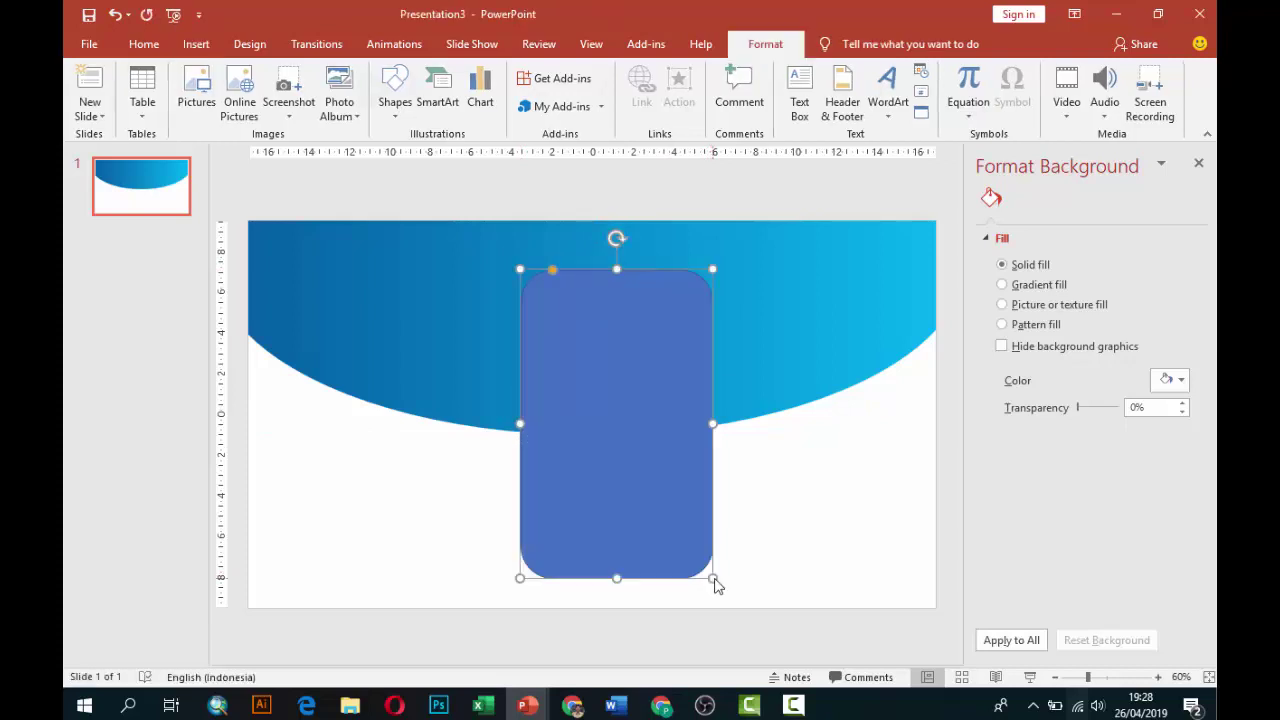
{"action": "left_click", "coordinate": [791, 708]}
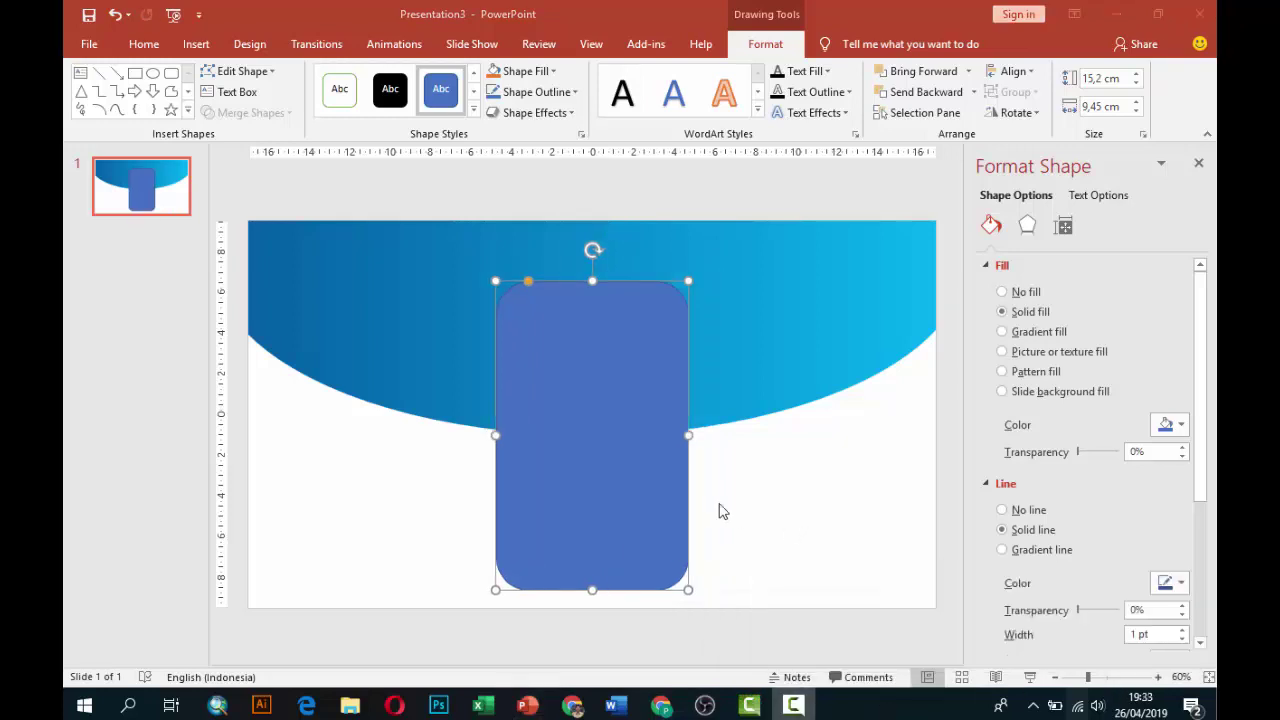
{"action": "left_click", "coordinate": [632, 465]}
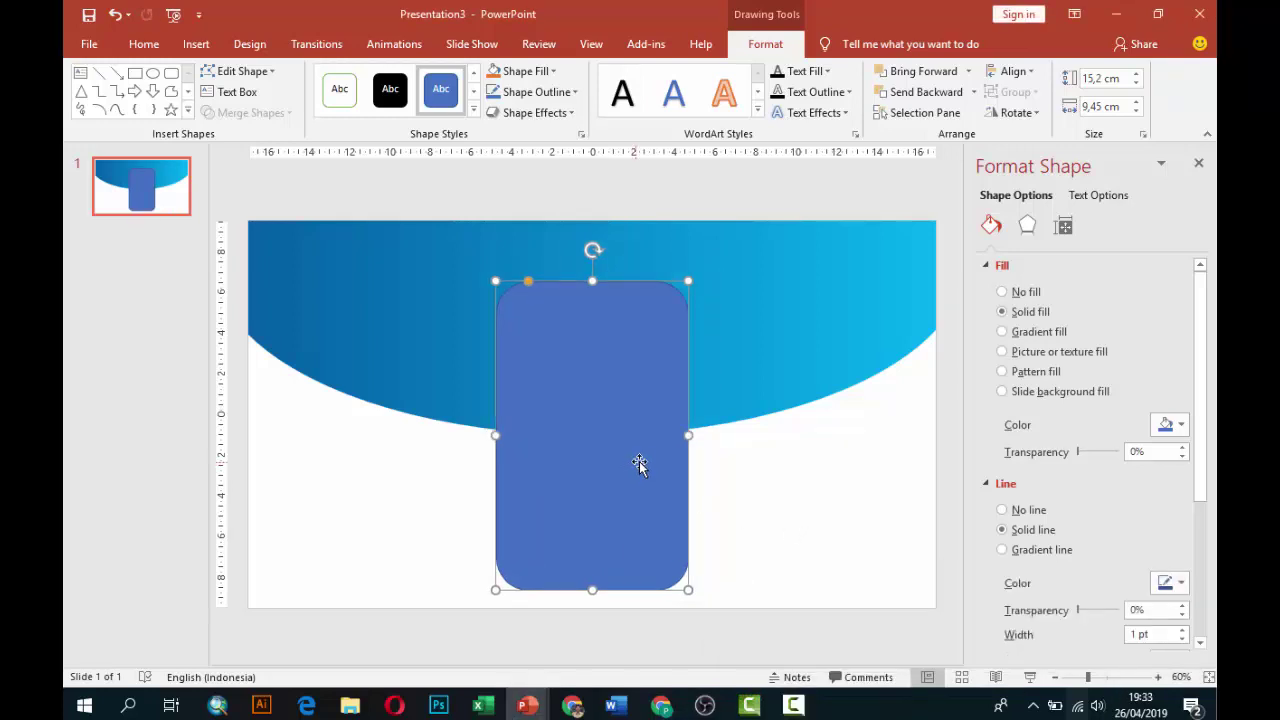
{"action": "left_click_drag", "start_coordinate": [632, 465], "coordinate": [638, 461]}
Remove the rounded rectangle's outline and fill it white
{"action": "left_click", "coordinate": [1002, 511]}
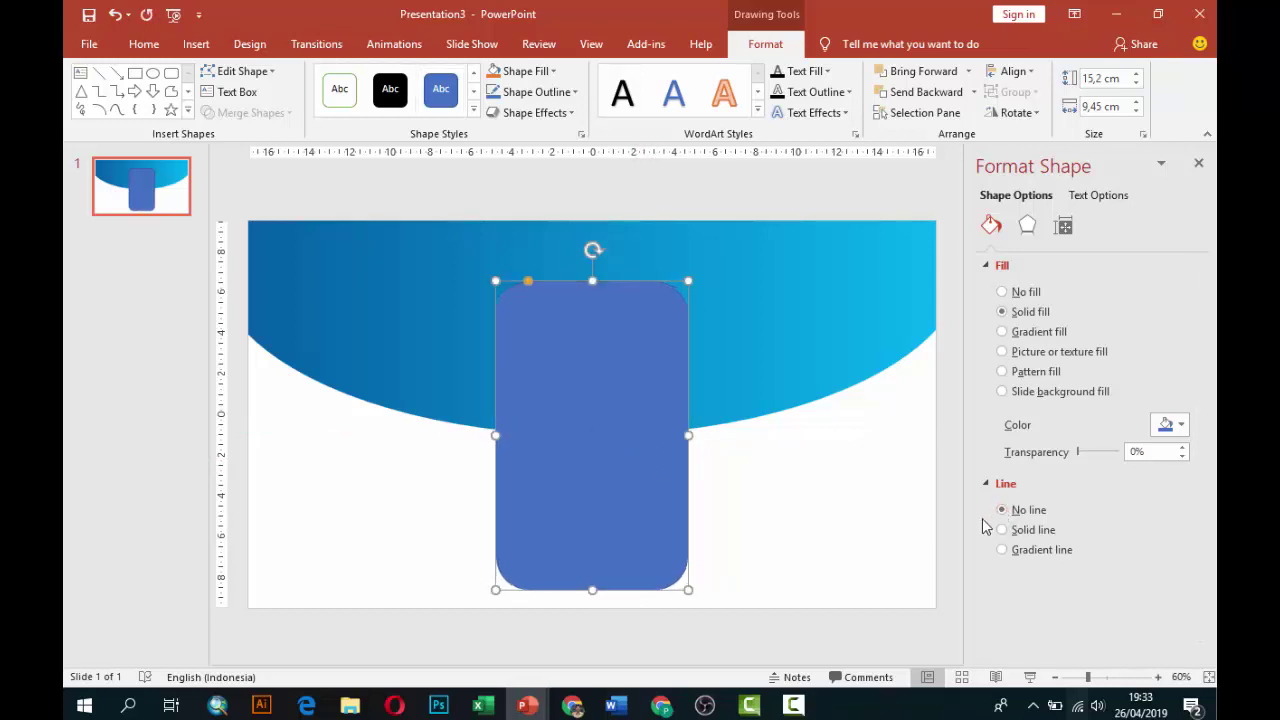
{"action": "left_click", "coordinate": [1165, 425]}
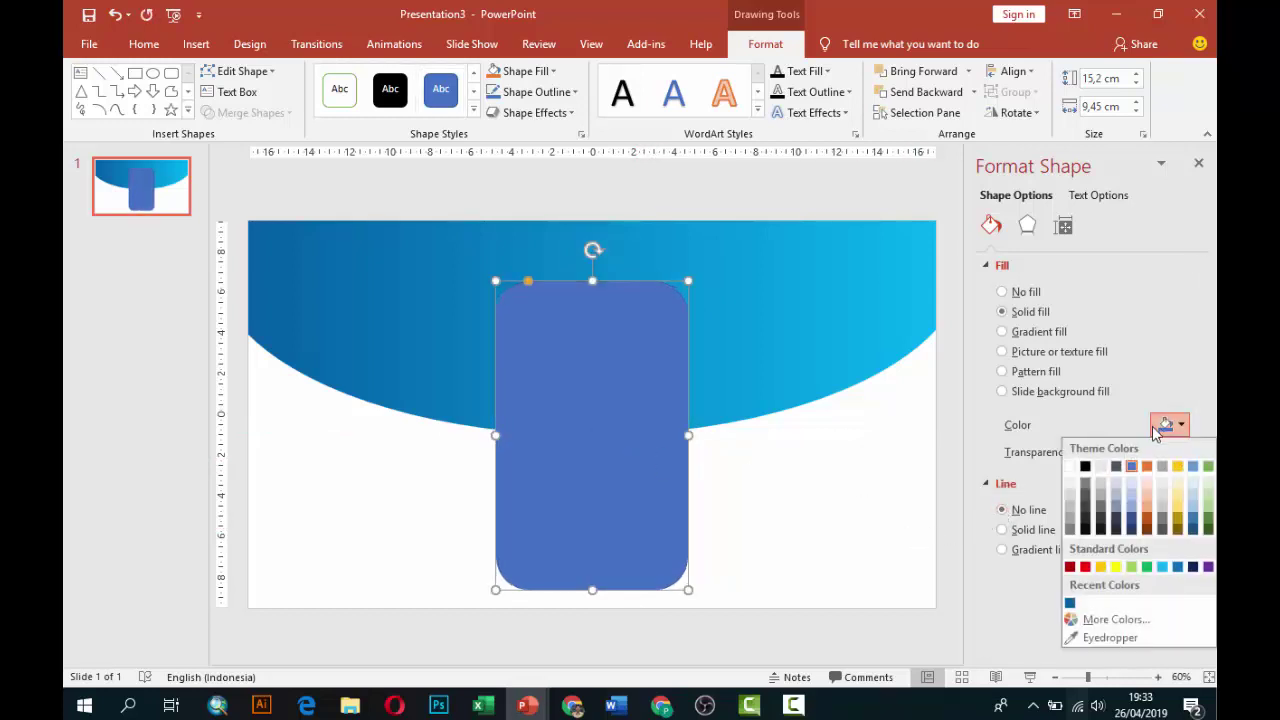
{"action": "left_click", "coordinate": [1084, 468]}
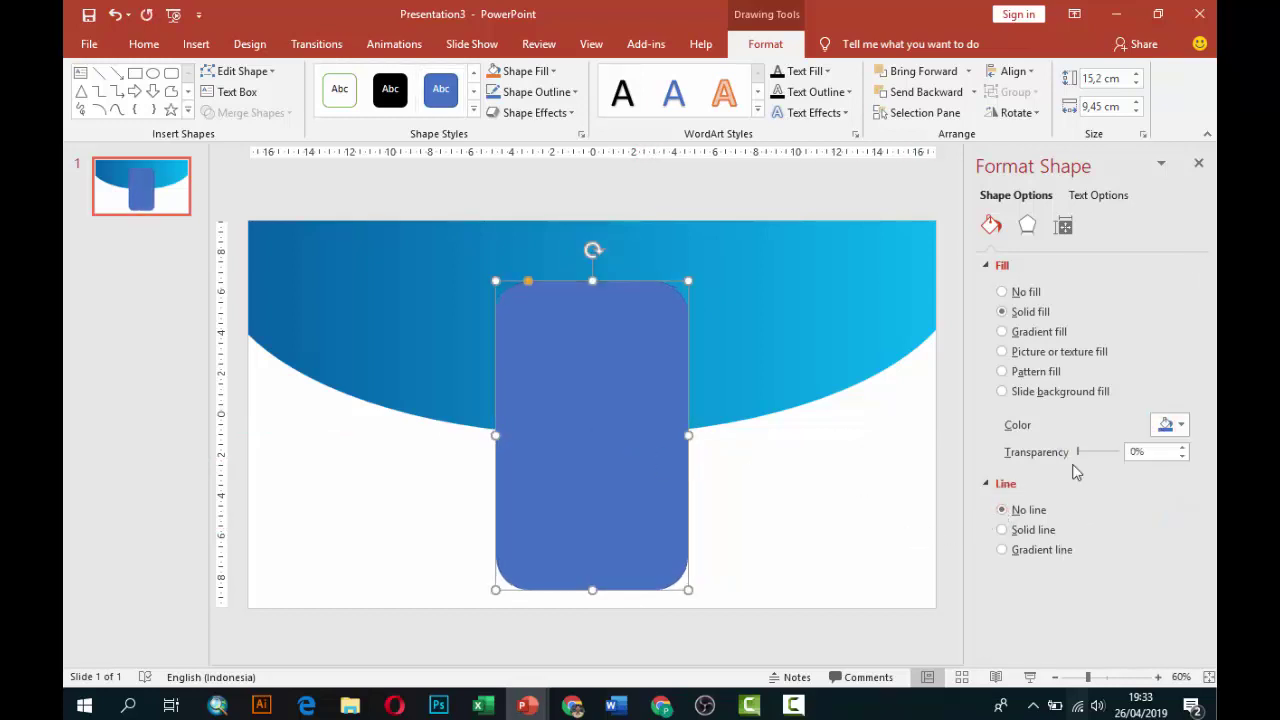
Add an offset shadow with 60% transparency, 10 pt blur, 315° angle and 9 pt distance
{"action": "left_click", "coordinate": [1033, 229]}
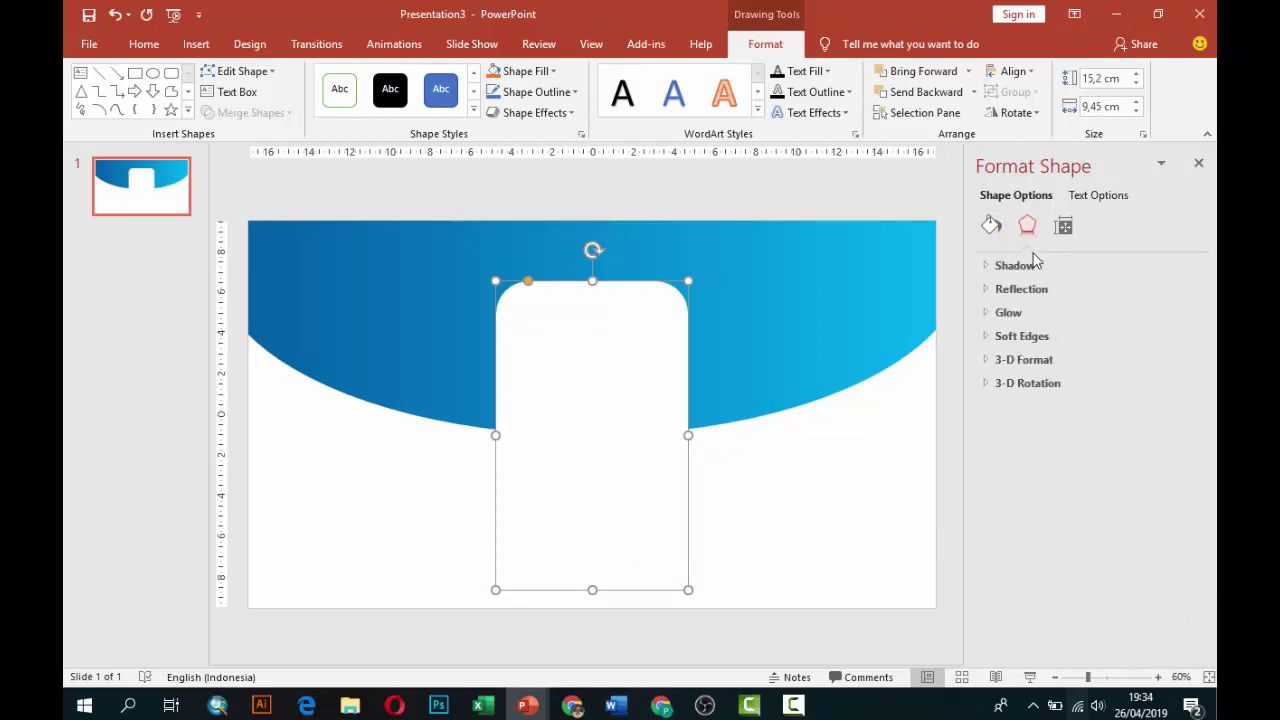
{"action": "left_click", "coordinate": [1036, 265]}
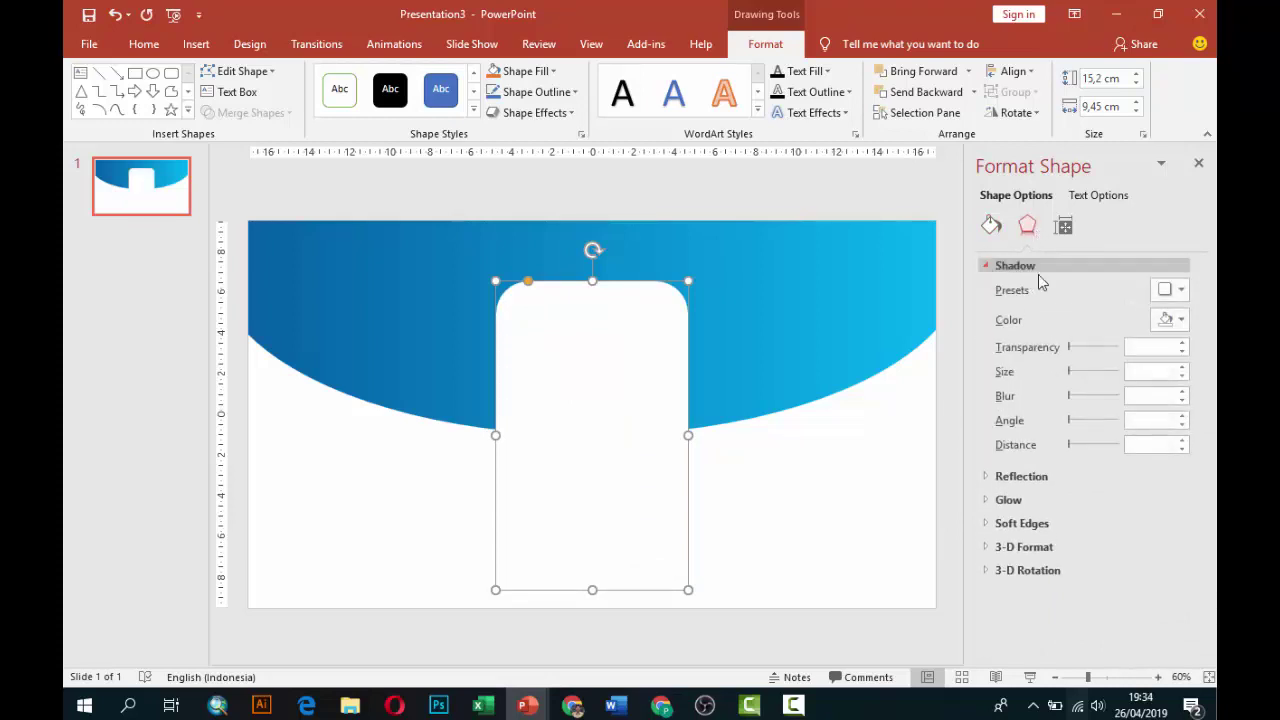
{"action": "left_click", "coordinate": [1176, 292]}
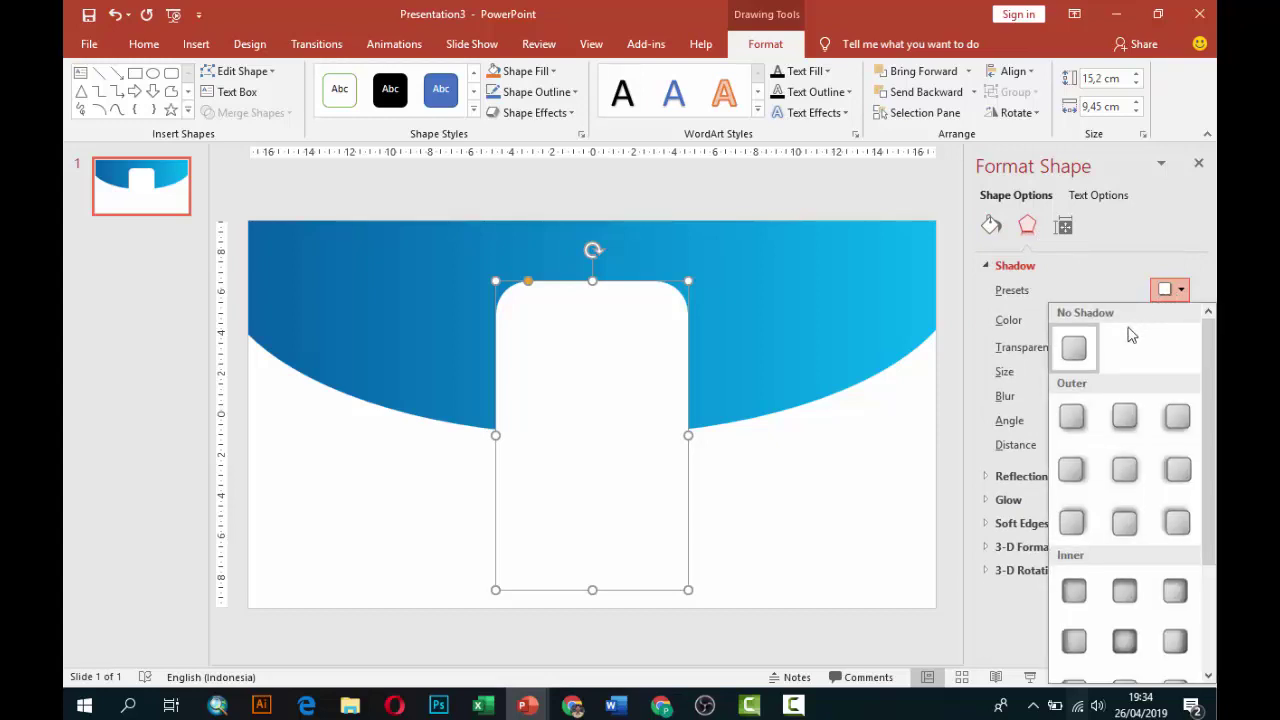
{"action": "left_click", "coordinate": [1081, 524]}
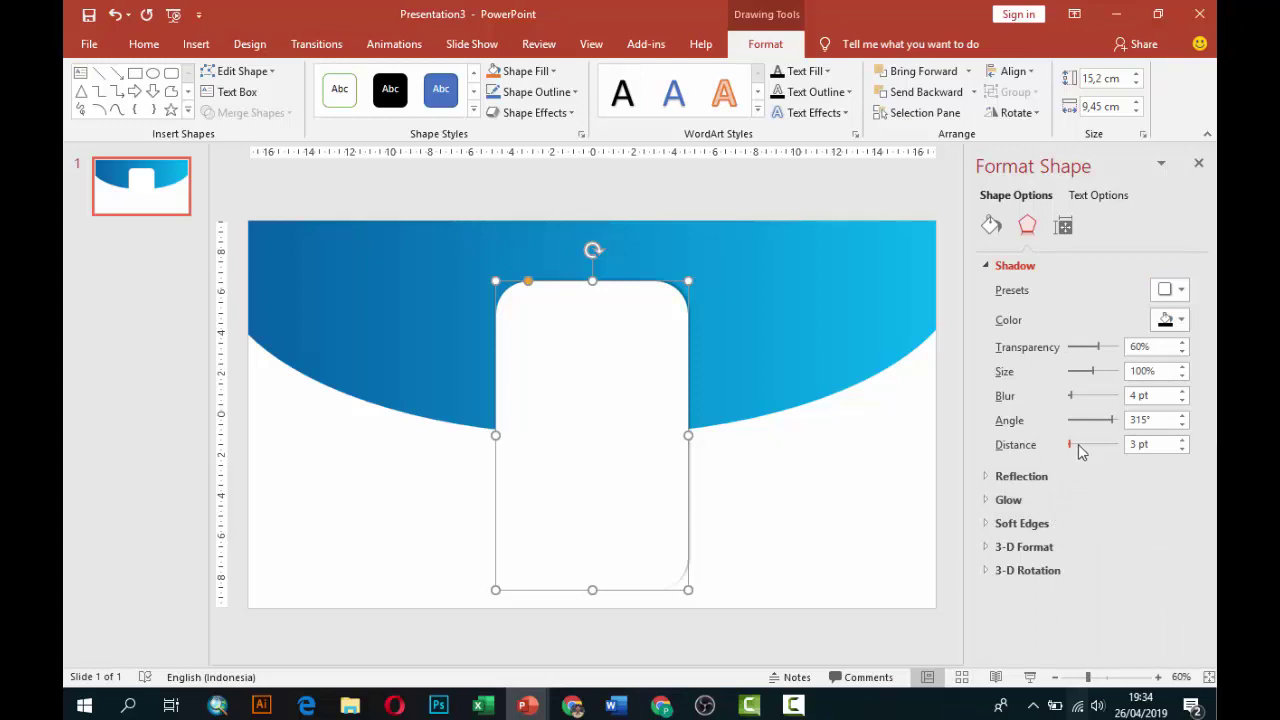
{"action": "left_click", "coordinate": [1182, 442]}
{"action": "left_click", "coordinate": [1182, 442]}
{"action": "left_click", "coordinate": [1182, 442]}
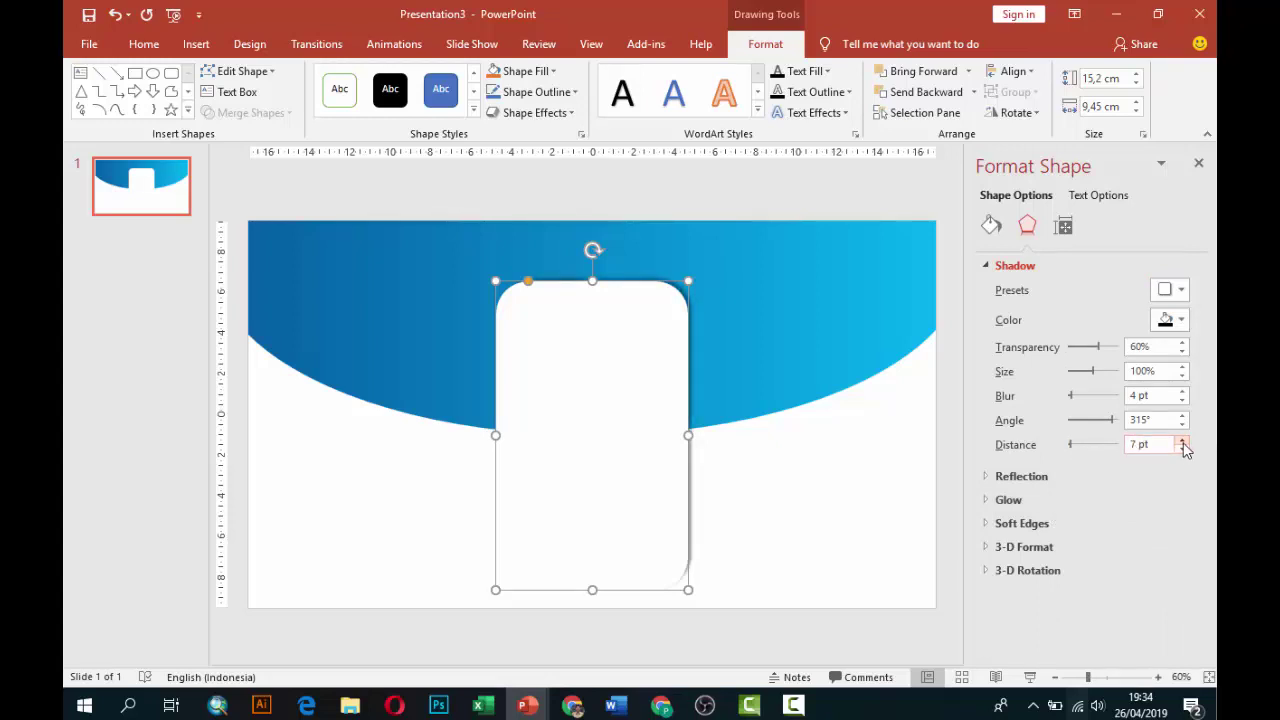
{"action": "left_click", "coordinate": [1182, 442]}
{"action": "left_click", "coordinate": [1182, 442]}
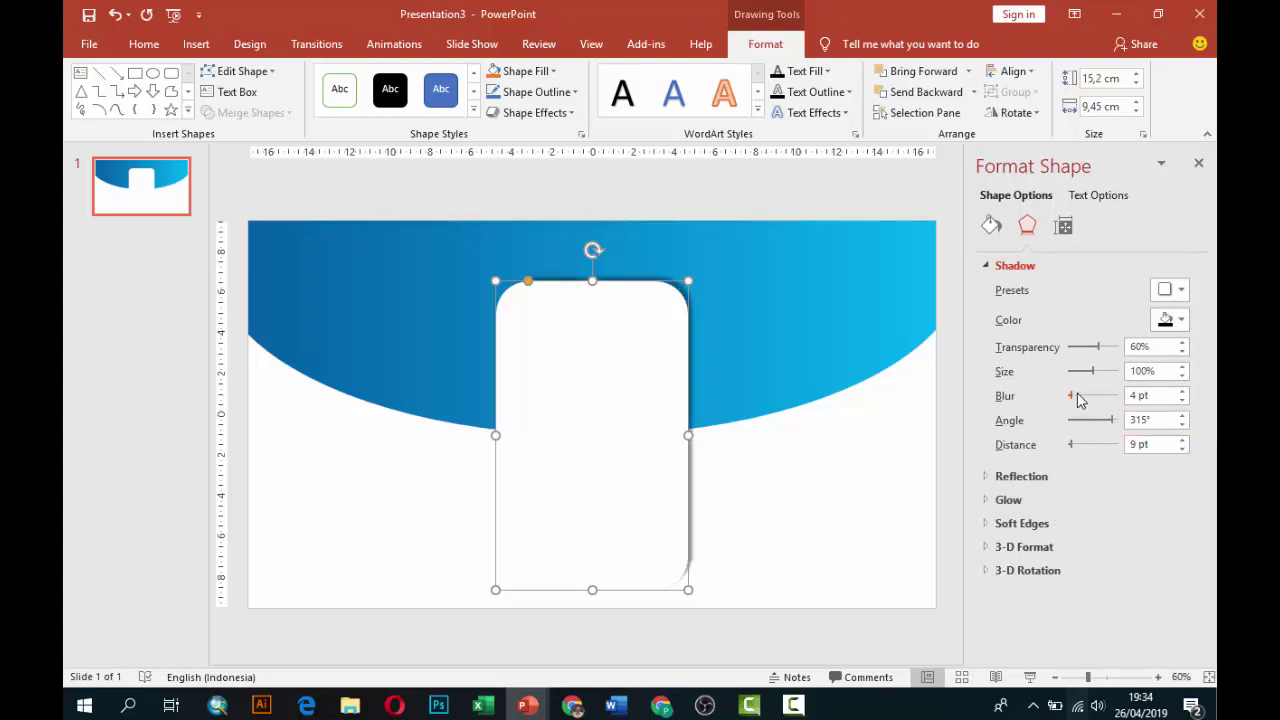
{"action": "left_click", "coordinate": [1182, 393]}
{"action": "left_click", "coordinate": [1182, 393]}
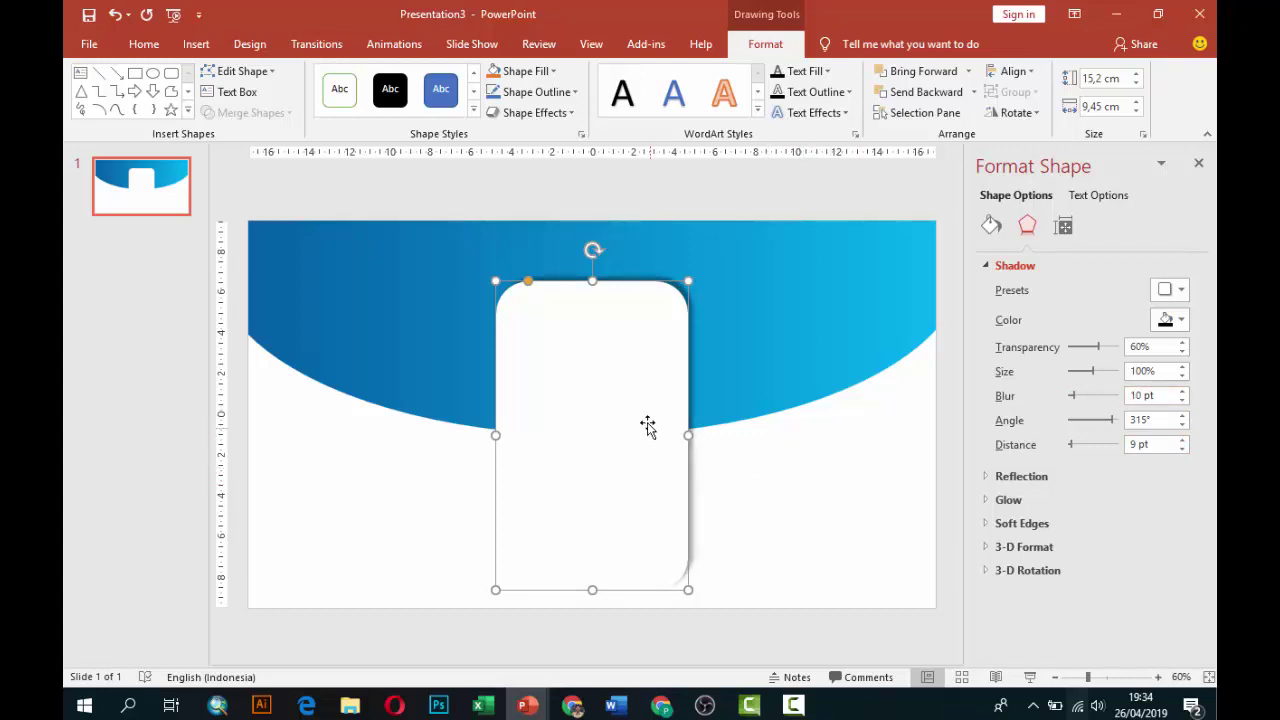
{"action": "left_click", "coordinate": [784, 450]}
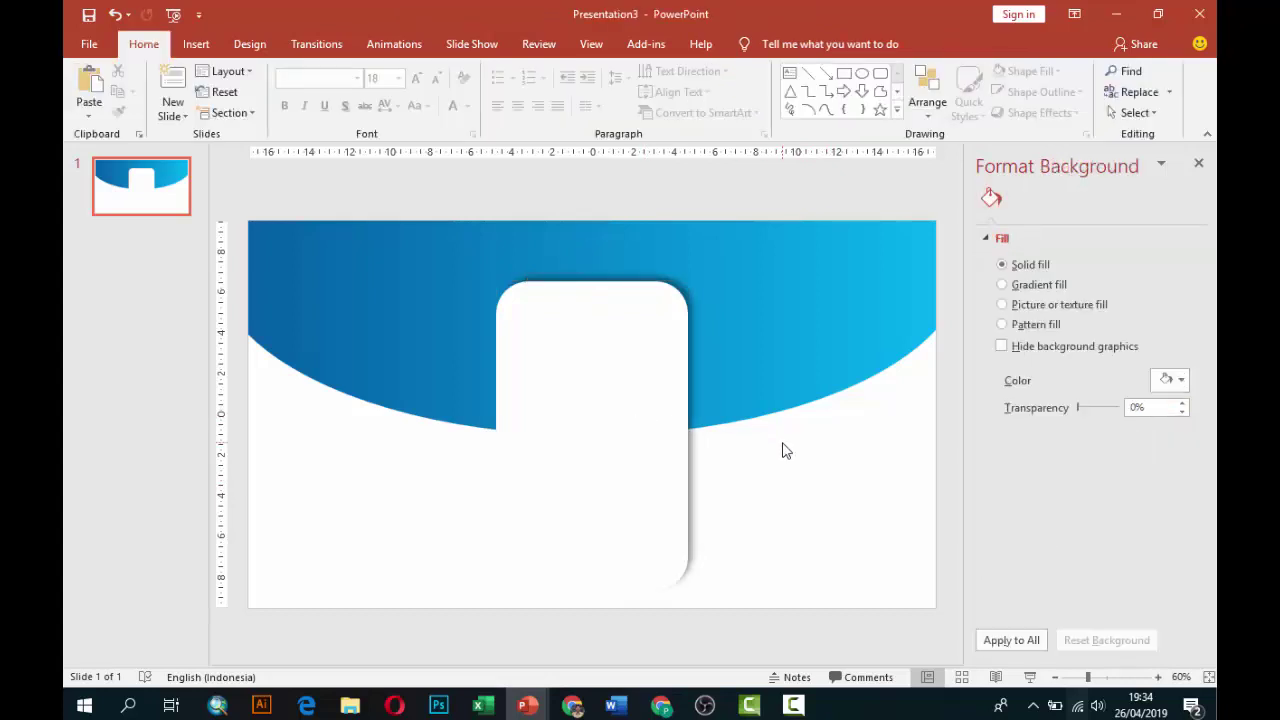
Duplicate the white card beside the original and draw a rectangle over the copy's lower part
{"action": "left_click", "coordinate": [576, 388]}
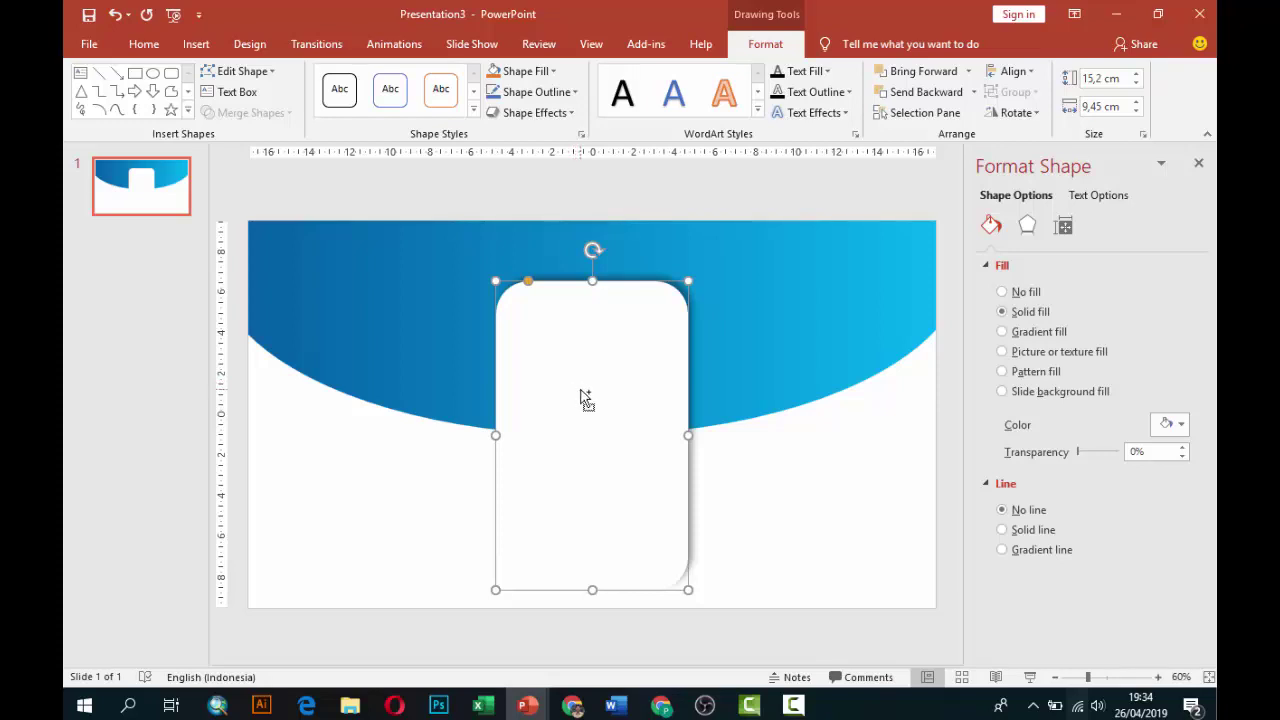
{"action": "key", "text": "ctrl+d"}
{"action": "left_click_drag", "start_coordinate": [603, 416], "coordinate": [806, 400]}
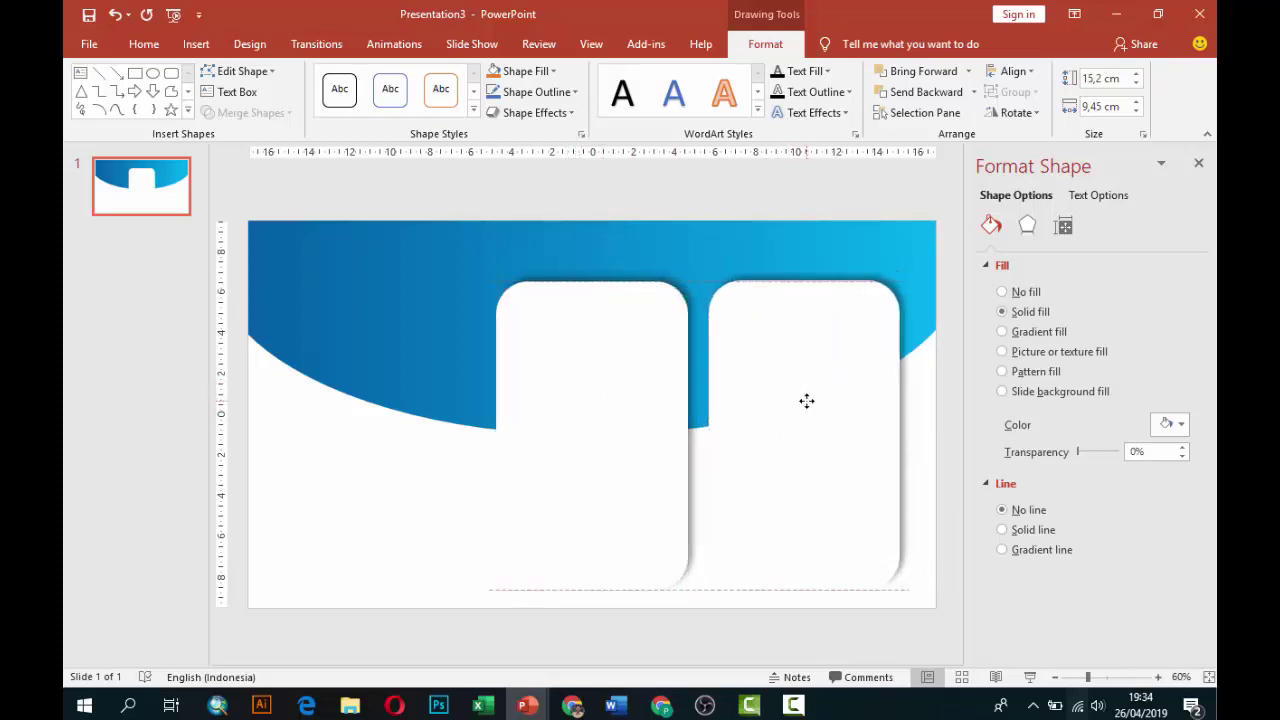
{"action": "left_click", "coordinate": [195, 44]}
{"action": "left_click", "coordinate": [393, 95]}
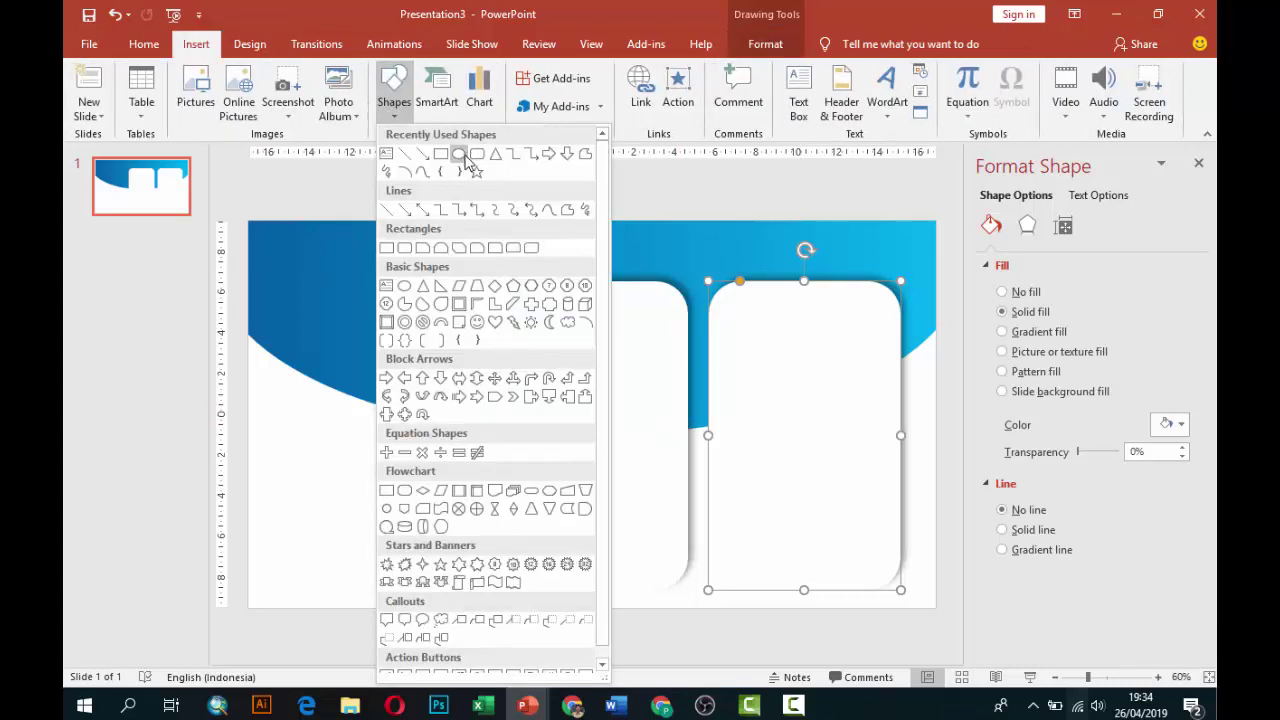
{"action": "left_click", "coordinate": [460, 155]}
{"action": "left_click_drag", "start_coordinate": [703, 405], "coordinate": [916, 619]}
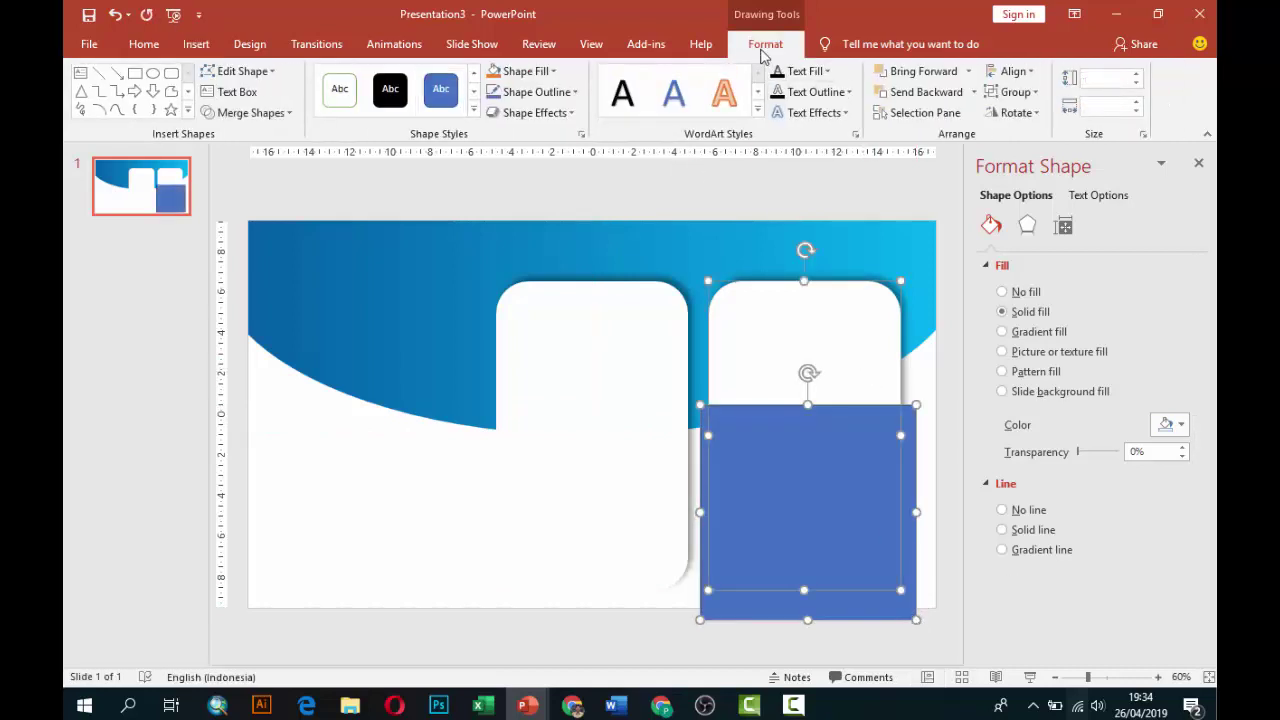
Fragment the copy, keep its rounded top piece, and place it over the white card's top
{"action": "left_click", "coordinate": [257, 113]}
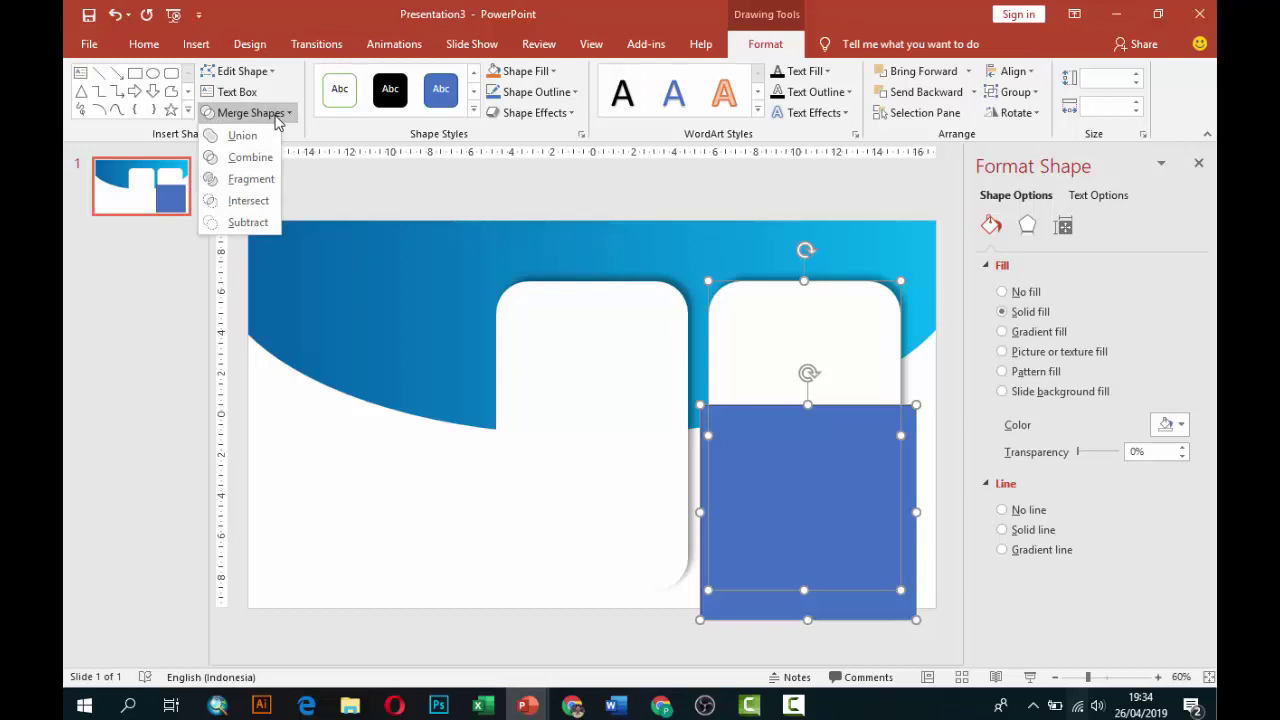
{"action": "left_click", "coordinate": [263, 182]}
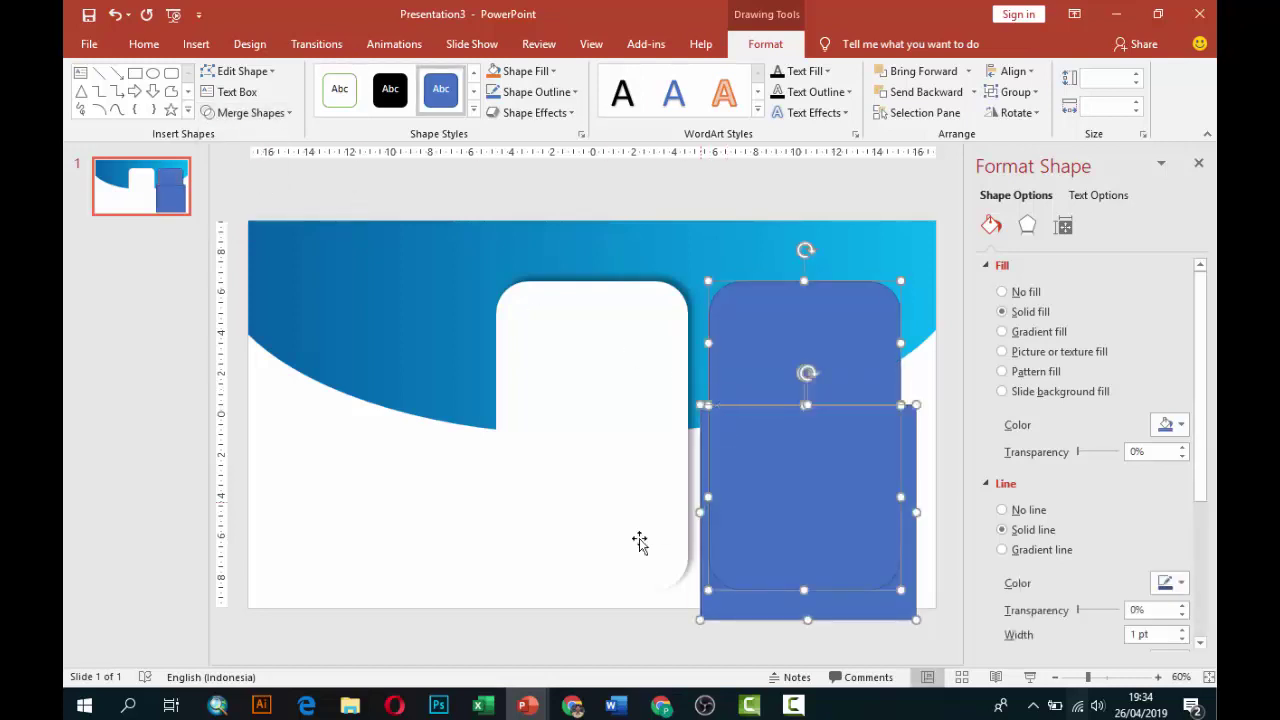
{"action": "left_click", "coordinate": [645, 640]}
{"action": "left_click", "coordinate": [720, 617]}
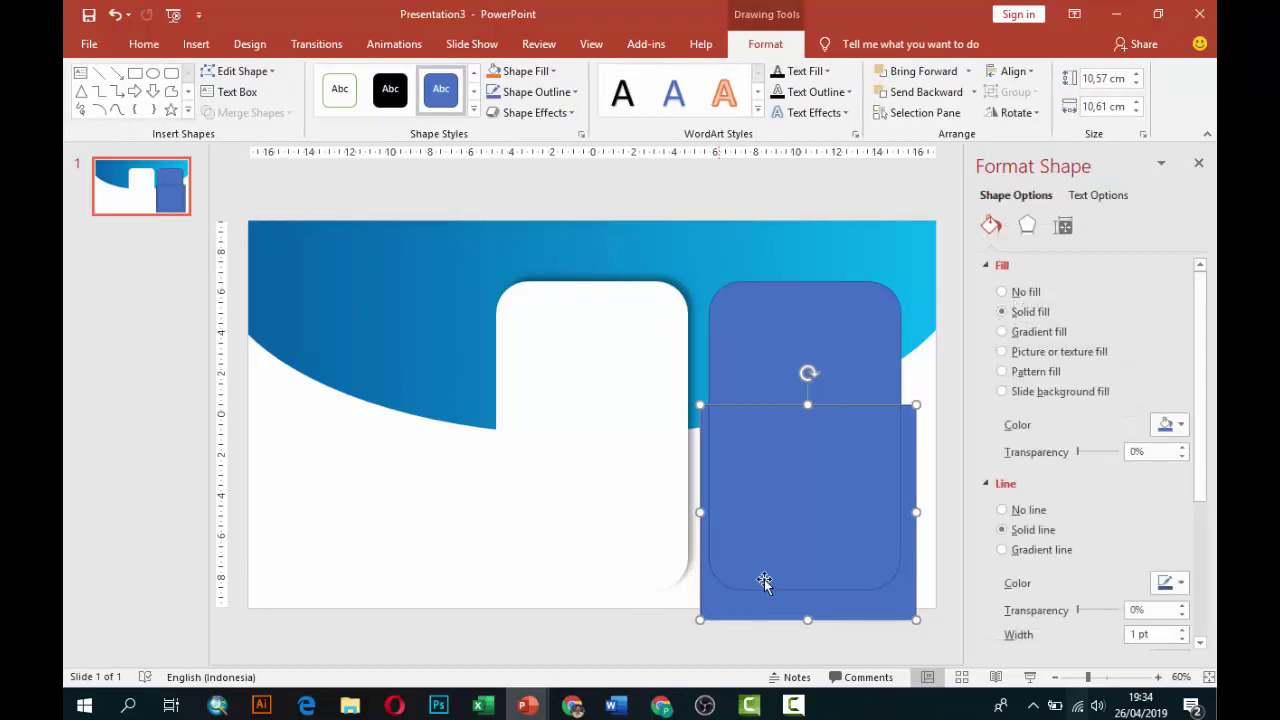
{"action": "key", "text": "Delete"}
{"action": "left_click", "coordinate": [788, 545]}
{"action": "key", "text": "Delete"}
{"action": "left_click", "coordinate": [814, 375]}
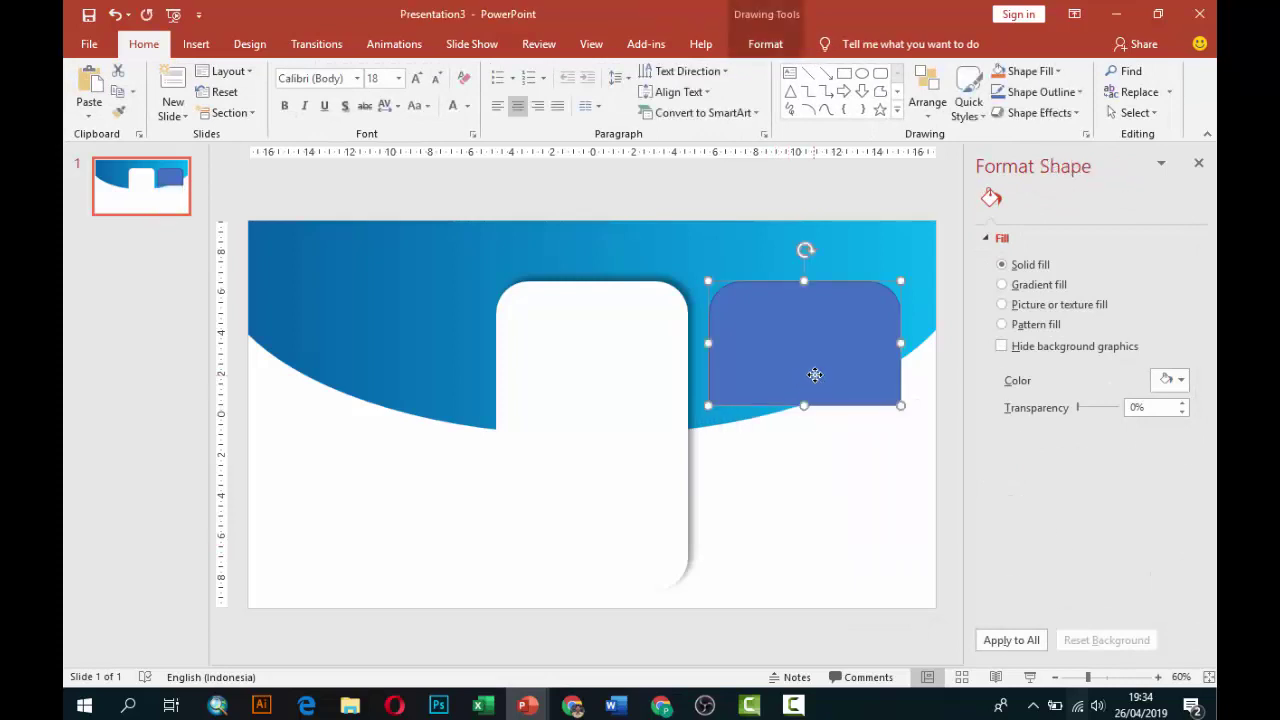
{"action": "left_click_drag", "start_coordinate": [843, 366], "coordinate": [635, 359]}
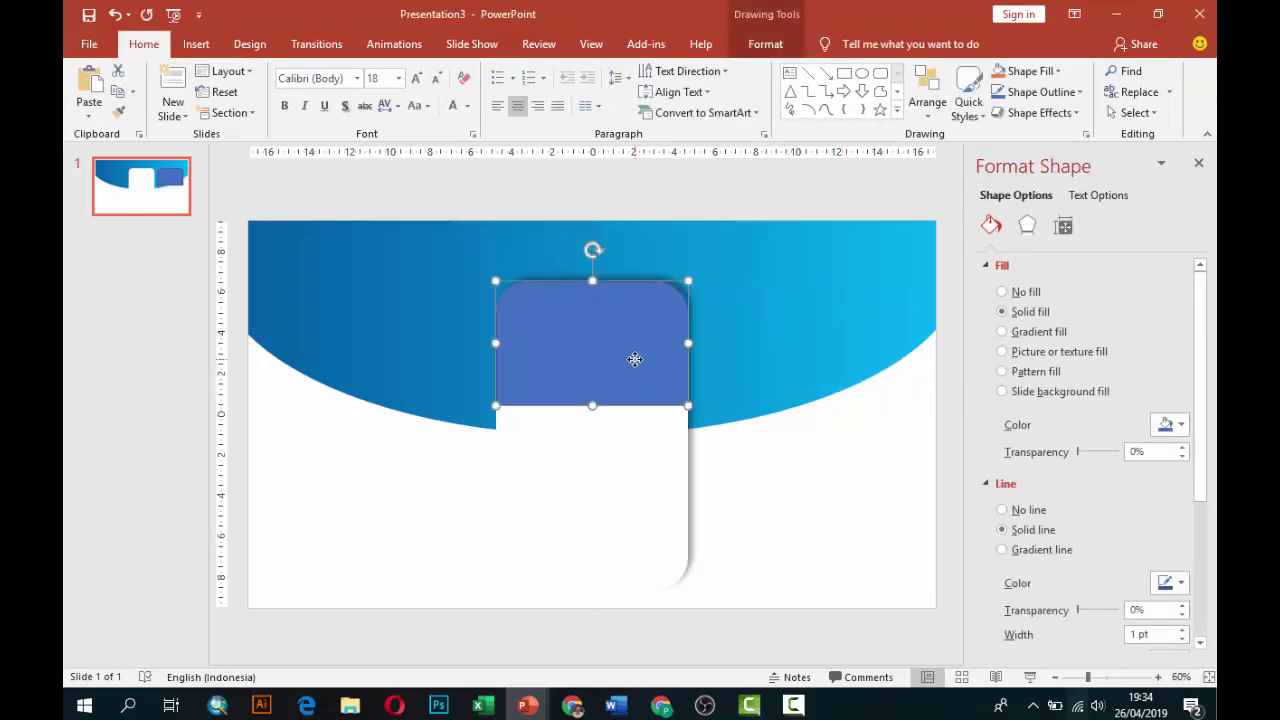
Remove the header piece's outline and browse to IMAGE > NATURE for a picture fill
{"action": "left_click", "coordinate": [1025, 511]}
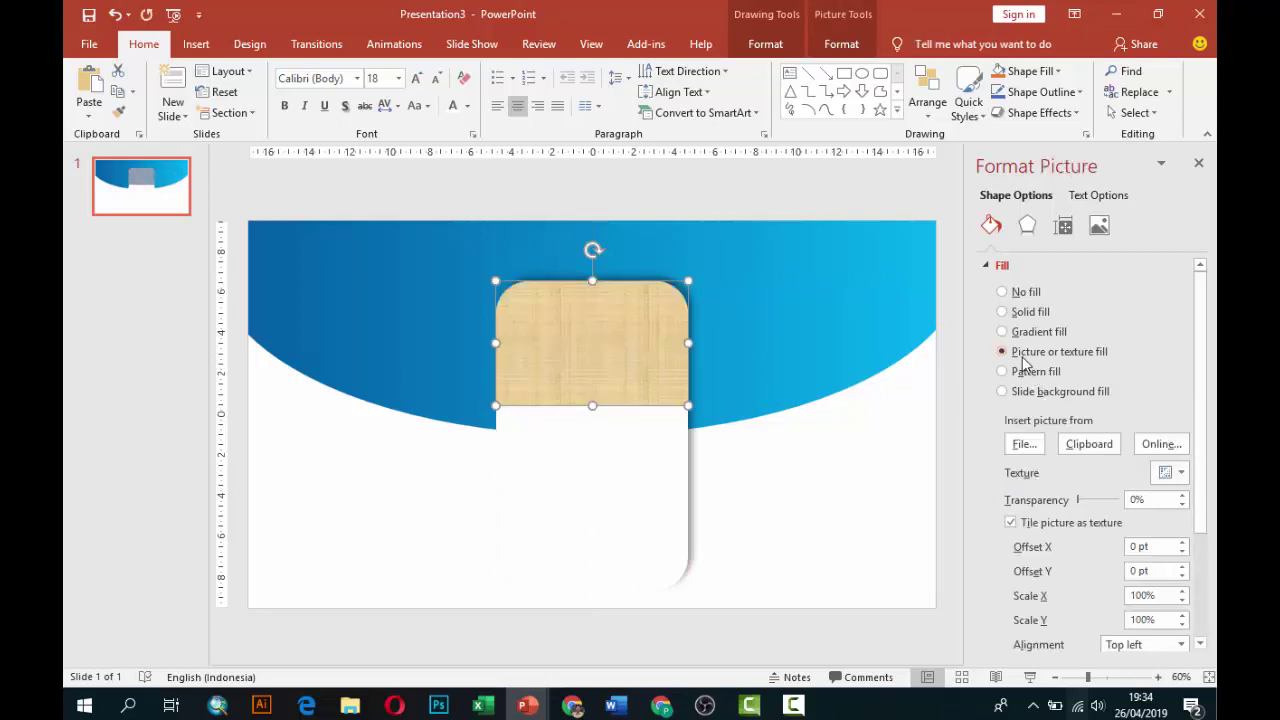
{"action": "left_click", "coordinate": [1024, 444]}
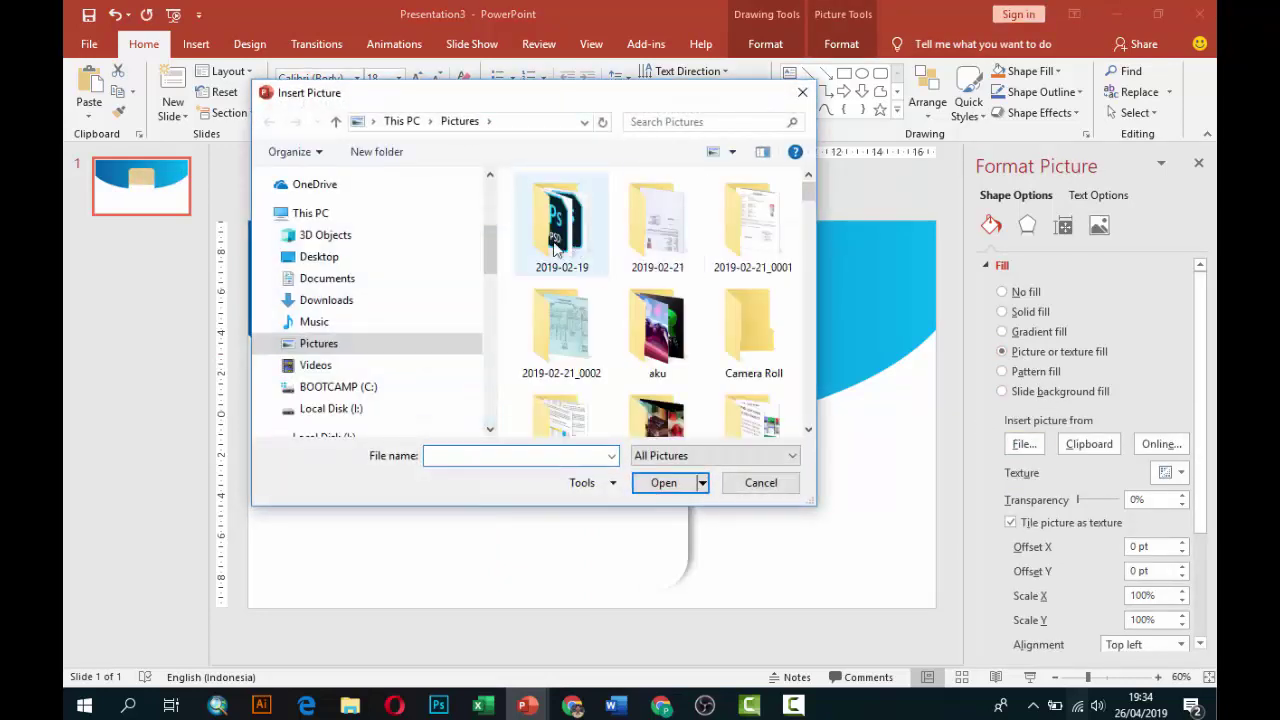
{"action": "left_click_drag", "start_coordinate": [490, 248], "coordinate": [493, 400]}
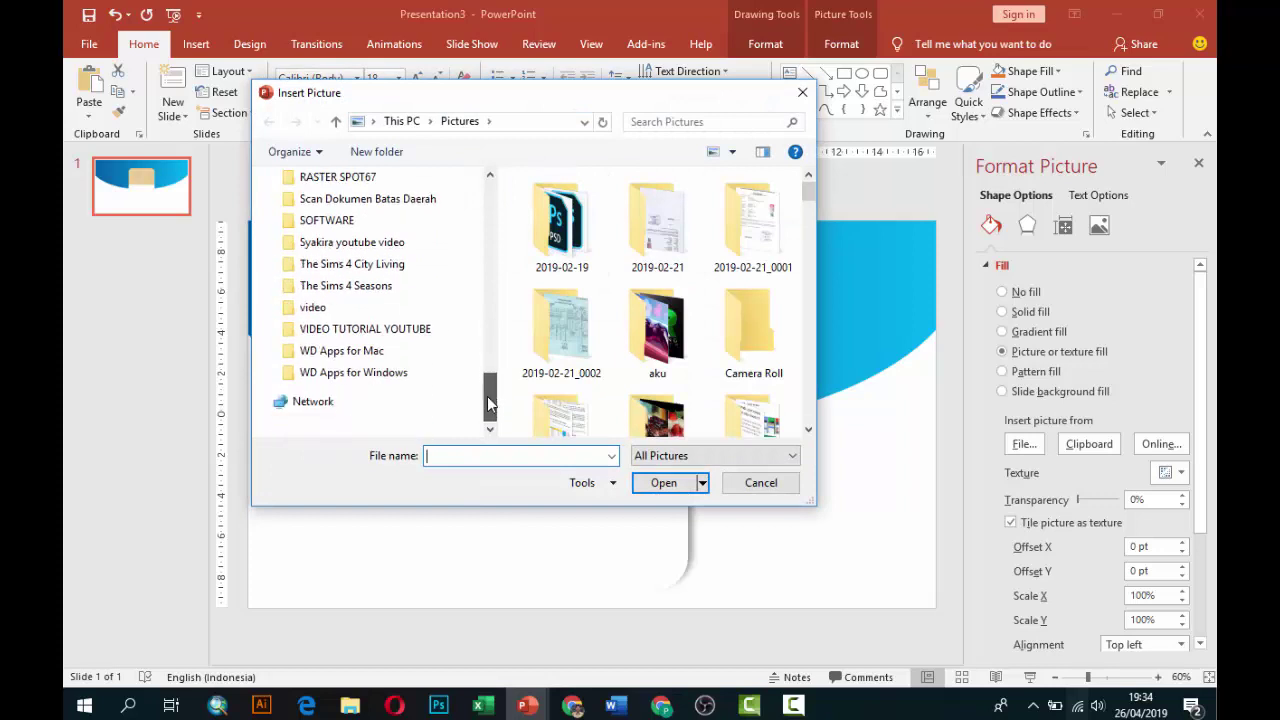
{"action": "left_click", "coordinate": [357, 328]}
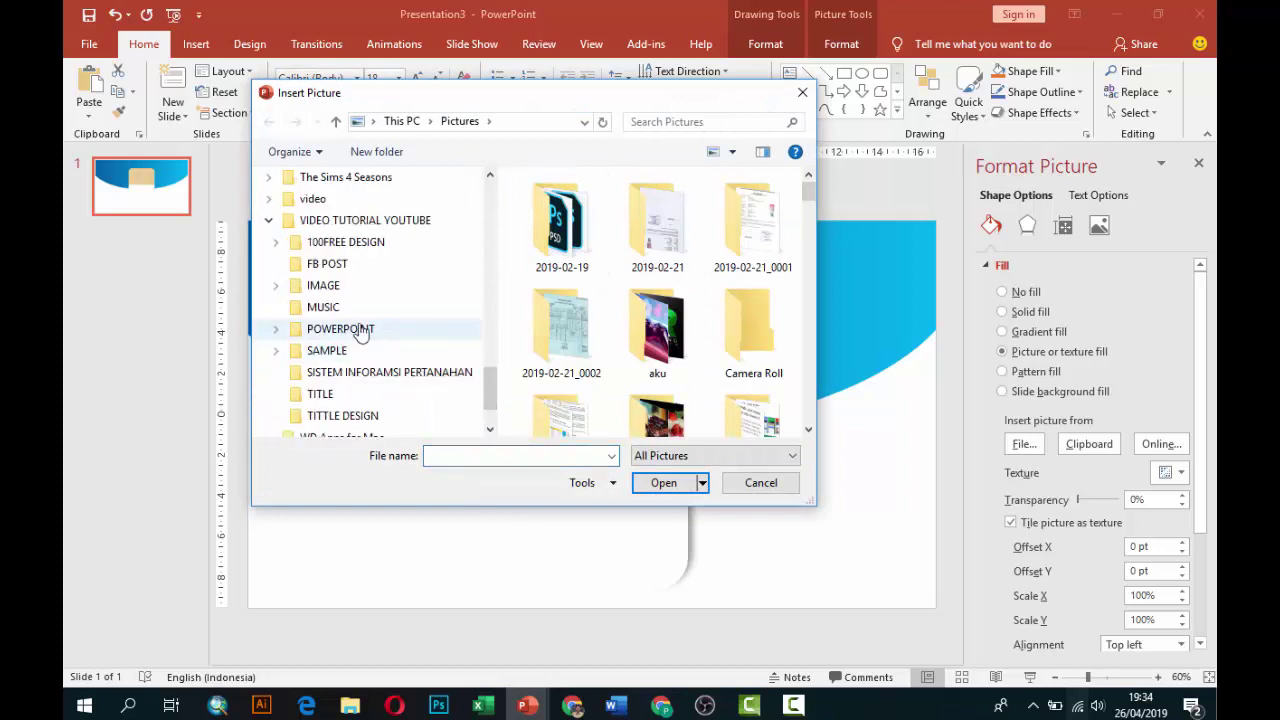
{"action": "left_click", "coordinate": [335, 286]}
{"action": "left_click", "coordinate": [276, 285]}
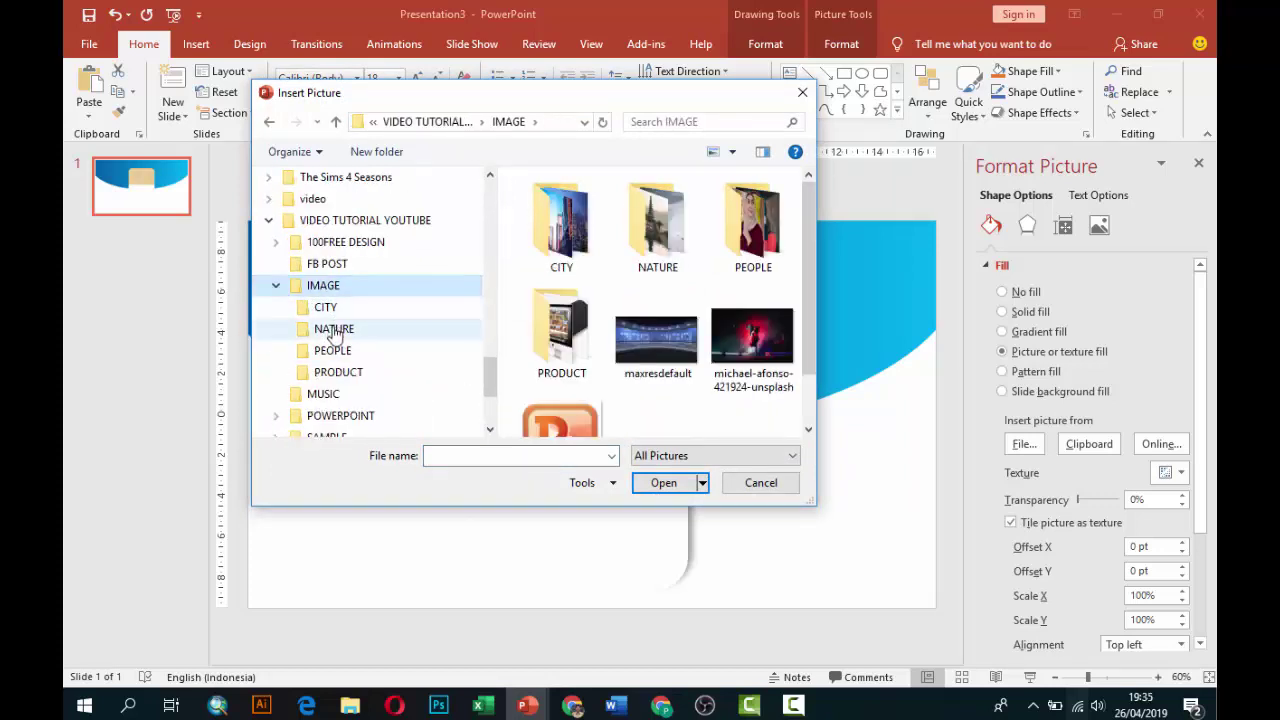
{"action": "left_click", "coordinate": [333, 328]}
Fill the piece with the asia-bali-clouds-654 photo and copy the white card to the right
{"action": "left_click_drag", "start_coordinate": [810, 195], "coordinate": [813, 208]}
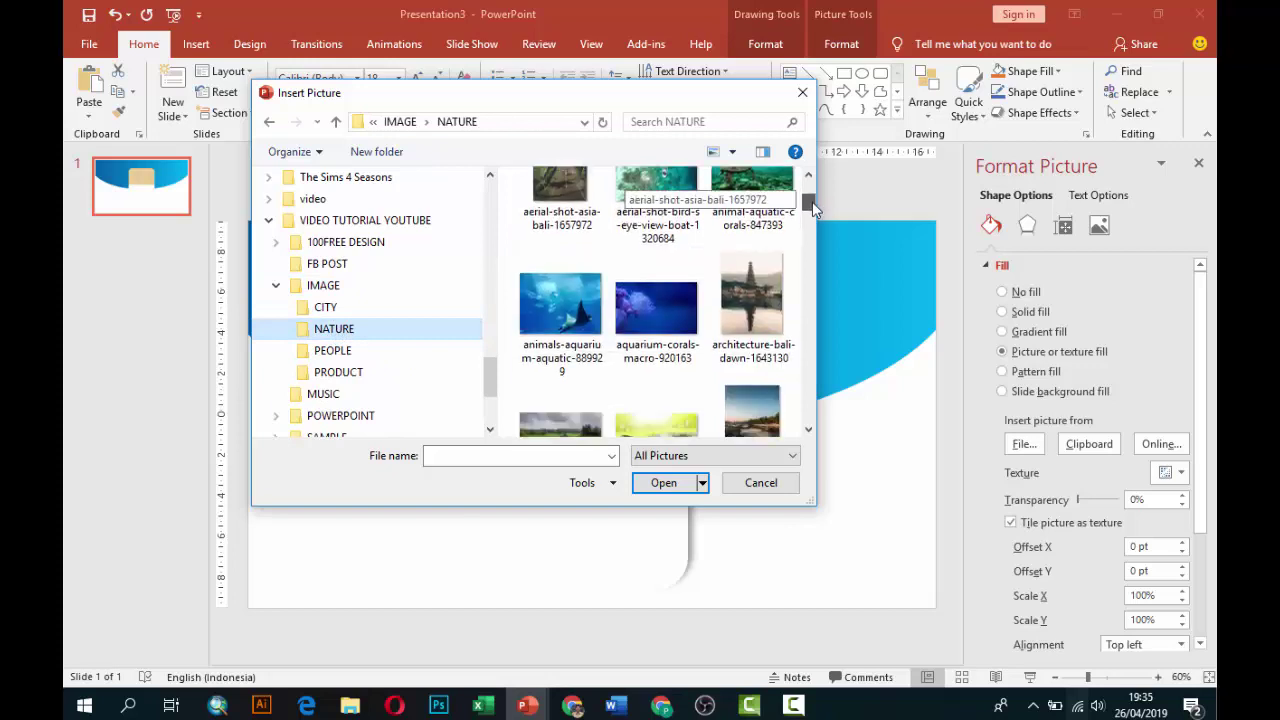
{"action": "scroll", "coordinate": [645, 275], "scroll_direction": "down", "scroll_amount": 1}
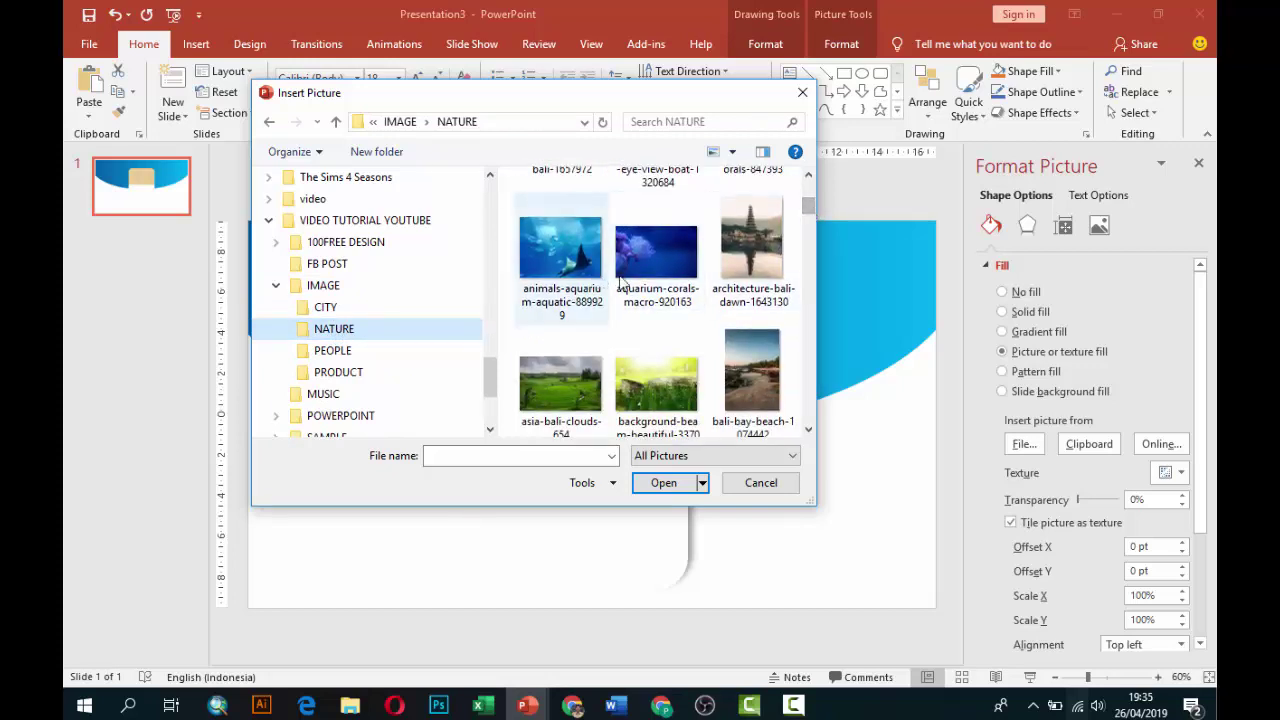
{"action": "scroll", "coordinate": [645, 275], "scroll_direction": "down", "scroll_amount": 3}
{"action": "scroll", "coordinate": [648, 287], "scroll_direction": "up", "scroll_amount": 2}
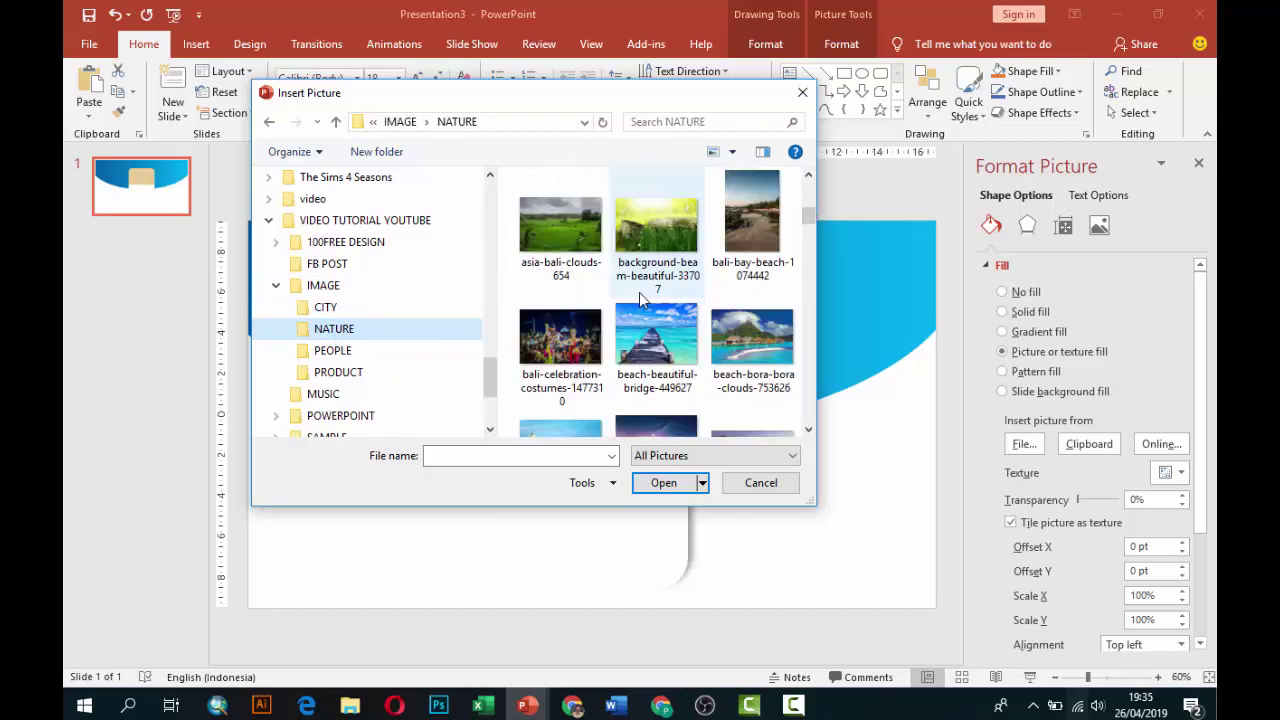
{"action": "left_click", "coordinate": [589, 240]}
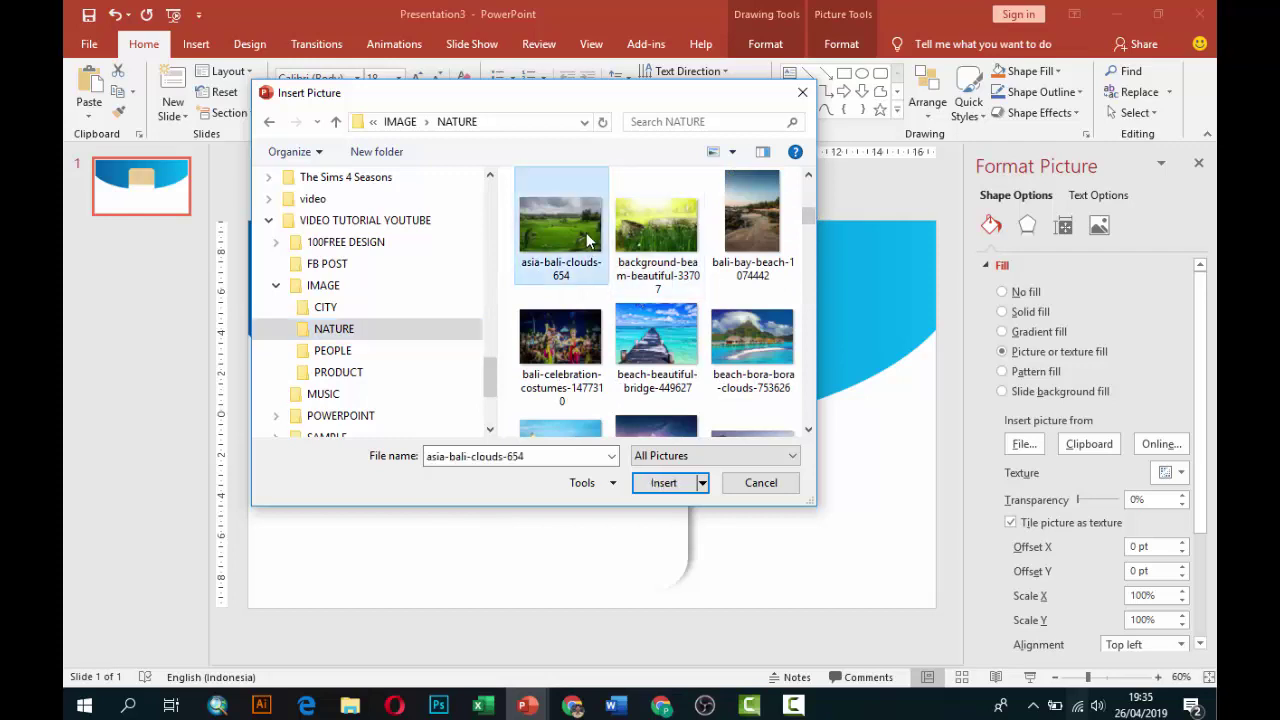
{"action": "left_click", "coordinate": [663, 483]}
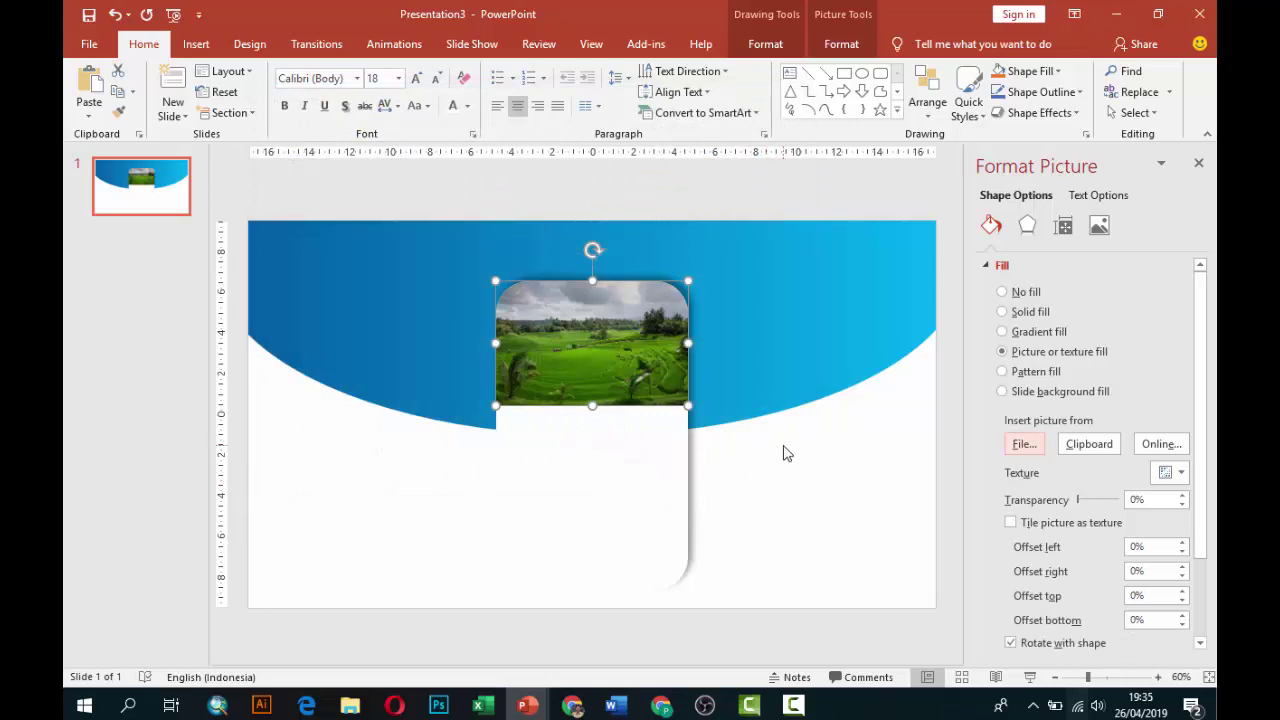
{"action": "left_click", "coordinate": [678, 497]}
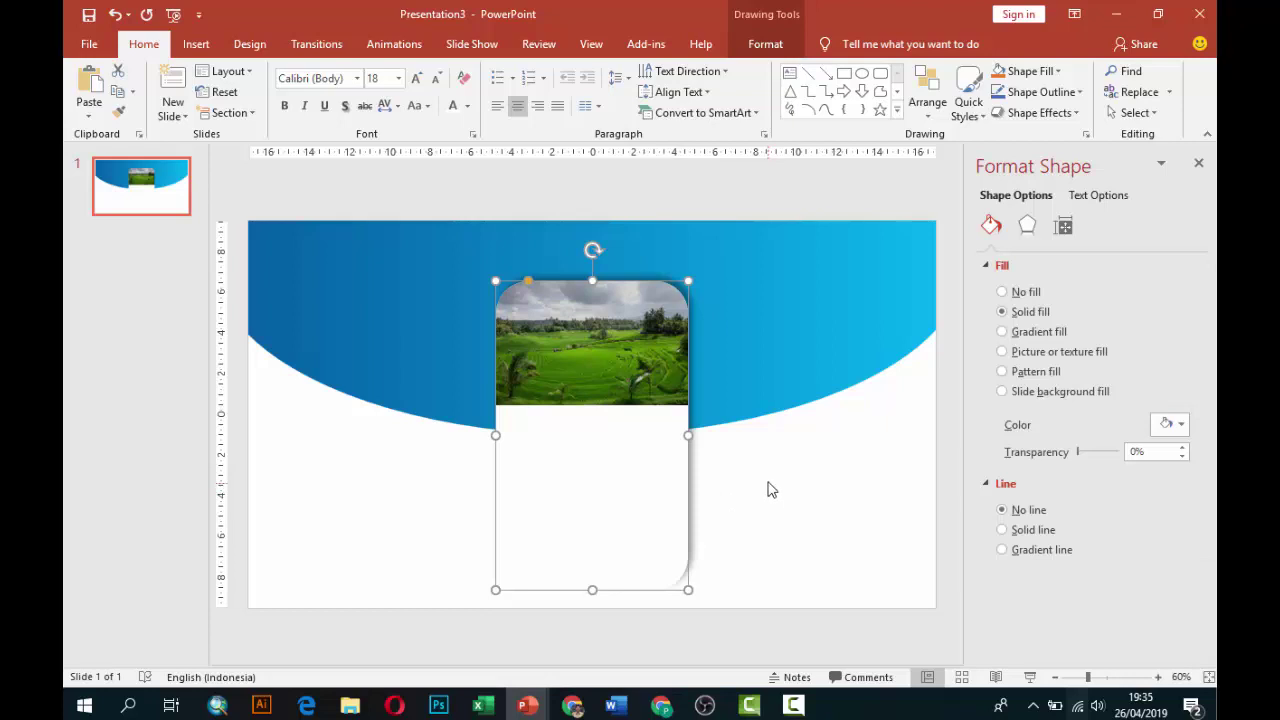
{"action": "left_click_drag", "start_coordinate": [689, 466], "coordinate": [821, 466]}
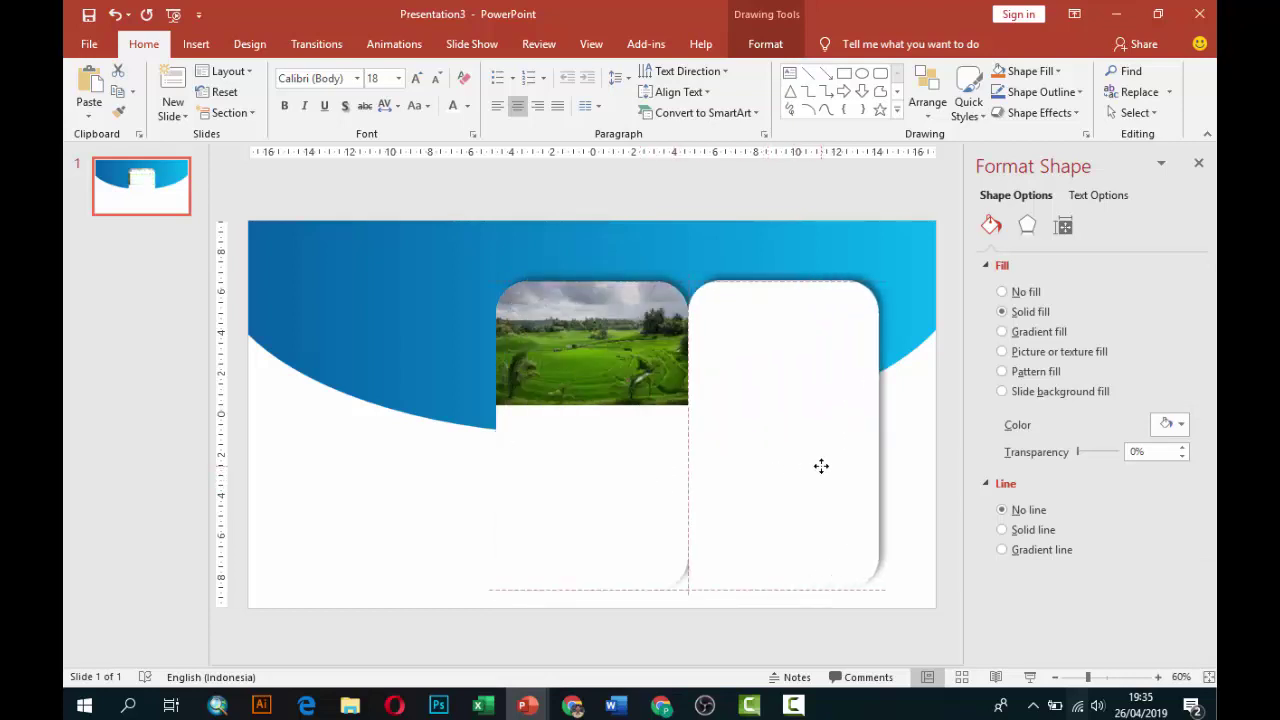
Bring the photo piece to front, then shrink a white card copy and tuck it partly behind
{"action": "left_click", "coordinate": [631, 371]}
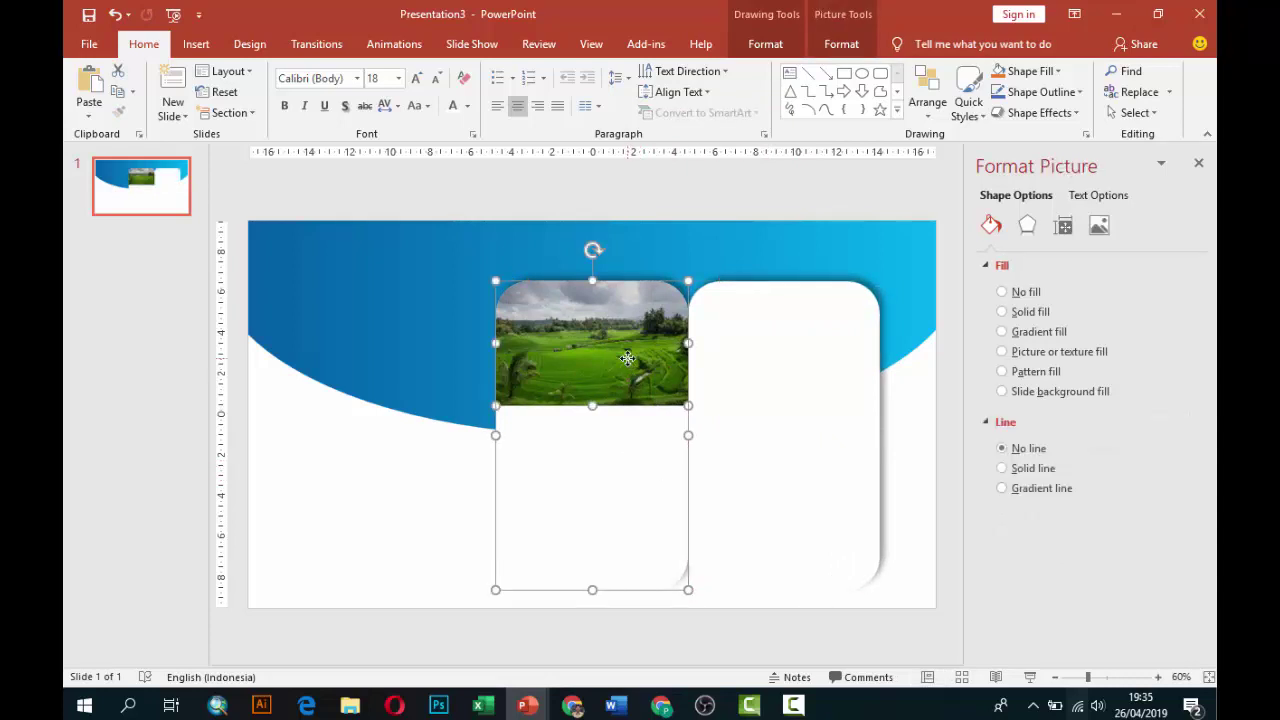
{"action": "right_click", "coordinate": [627, 358]}
{"action": "left_click", "coordinate": [671, 488]}
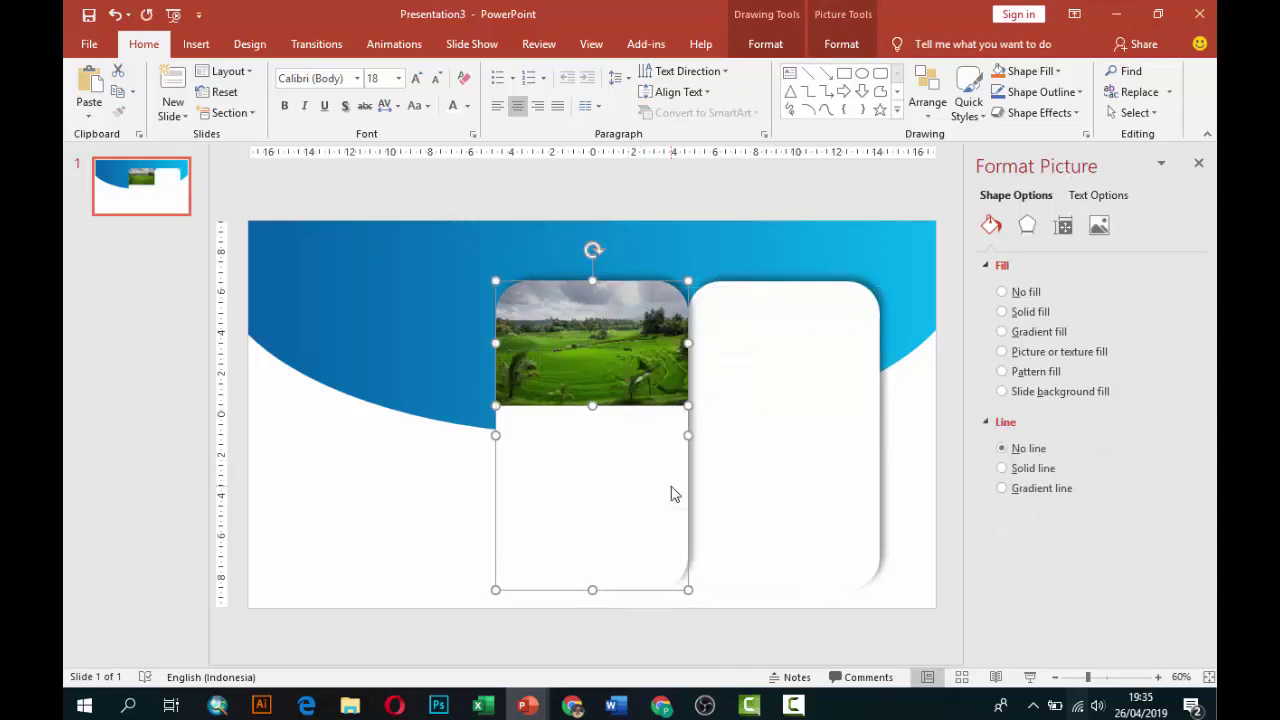
{"action": "left_click_drag", "start_coordinate": [780, 428], "coordinate": [711, 451]}
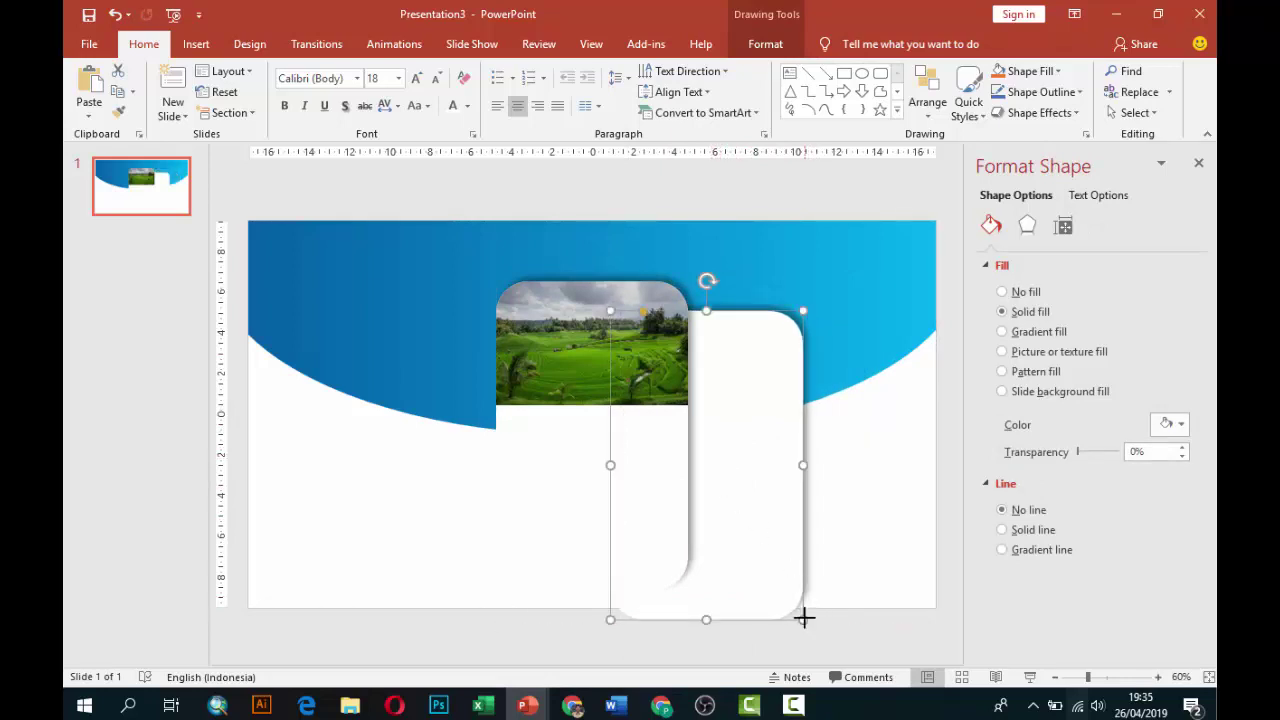
{"action": "left_click_drag", "start_coordinate": [803, 614], "coordinate": [758, 568]}
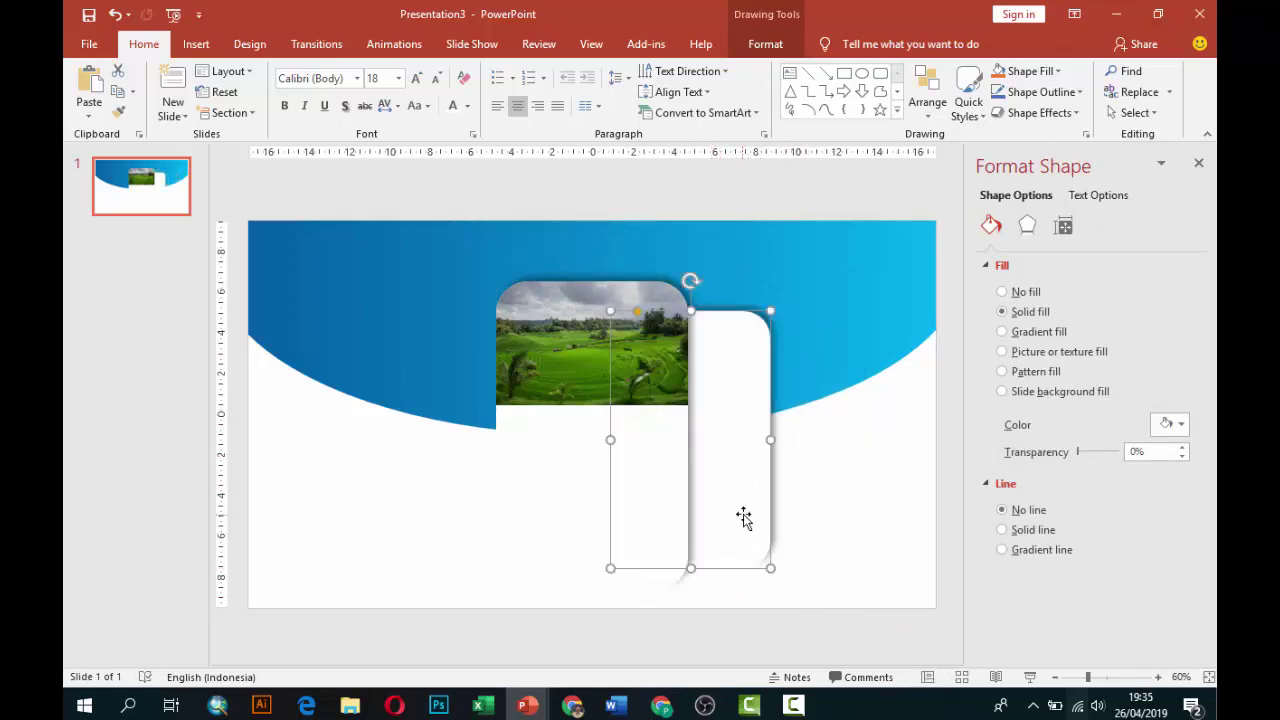
{"action": "left_click_drag", "start_coordinate": [748, 509], "coordinate": [750, 540]}
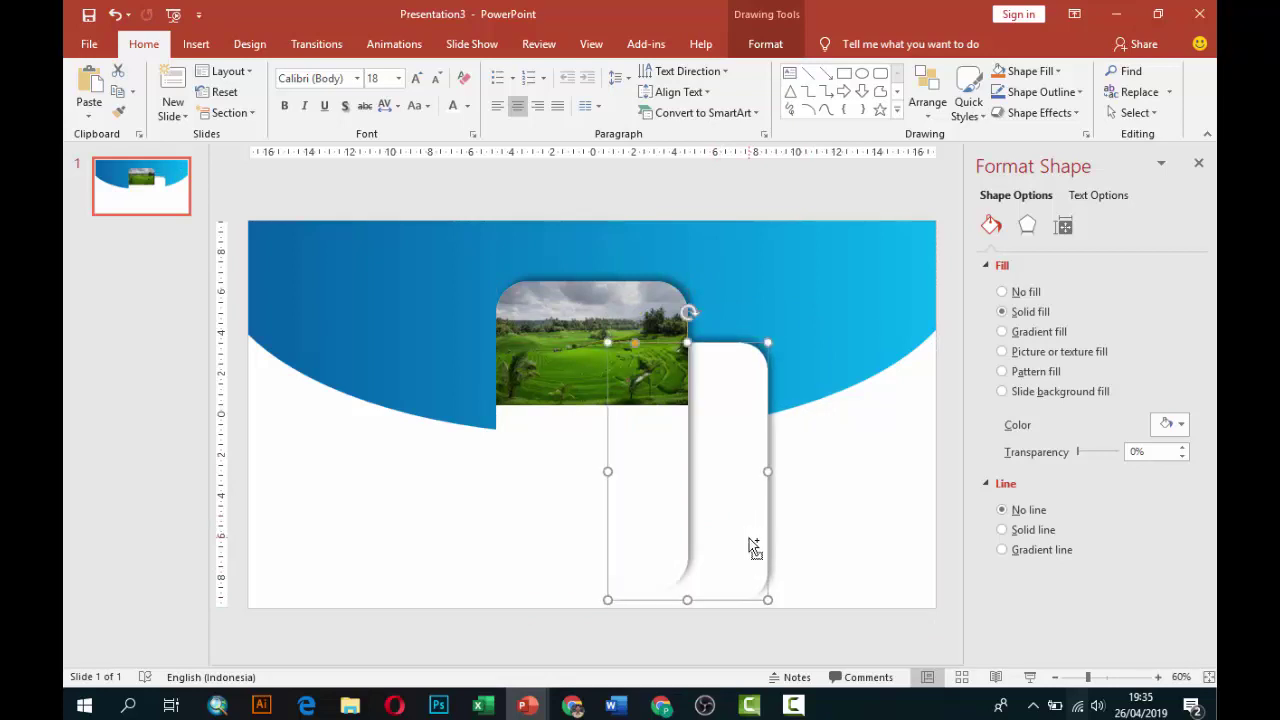
{"action": "mouse_move", "coordinate": [747, 536]}
{"action": "left_mouse_down"}
{"action": "mouse_move", "coordinate": [751, 520]}
{"action": "mouse_move", "coordinate": [502, 504]}
{"action": "mouse_move", "coordinate": [520, 500]}
{"action": "left_mouse_up"}
Bring the photo piece in front of the left card again, then select the side cards
{"action": "left_click", "coordinate": [632, 442]}
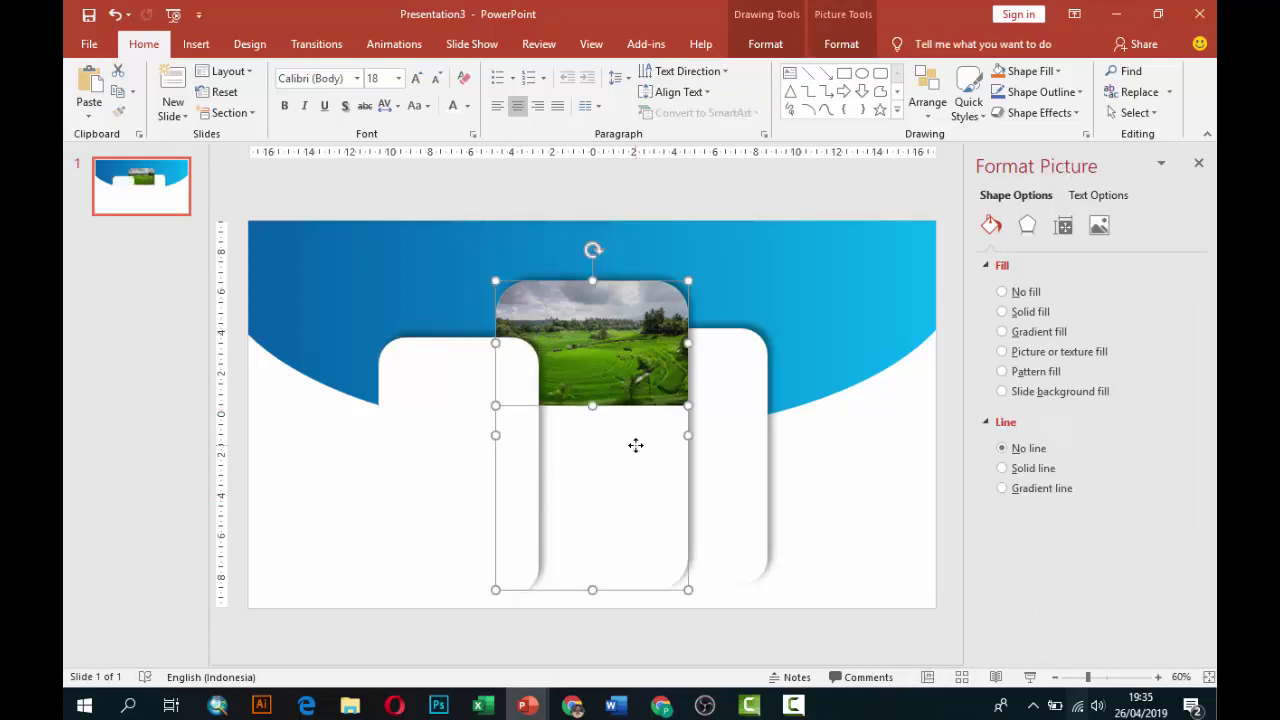
{"action": "right_click", "coordinate": [635, 445]}
{"action": "left_click", "coordinate": [680, 274]}
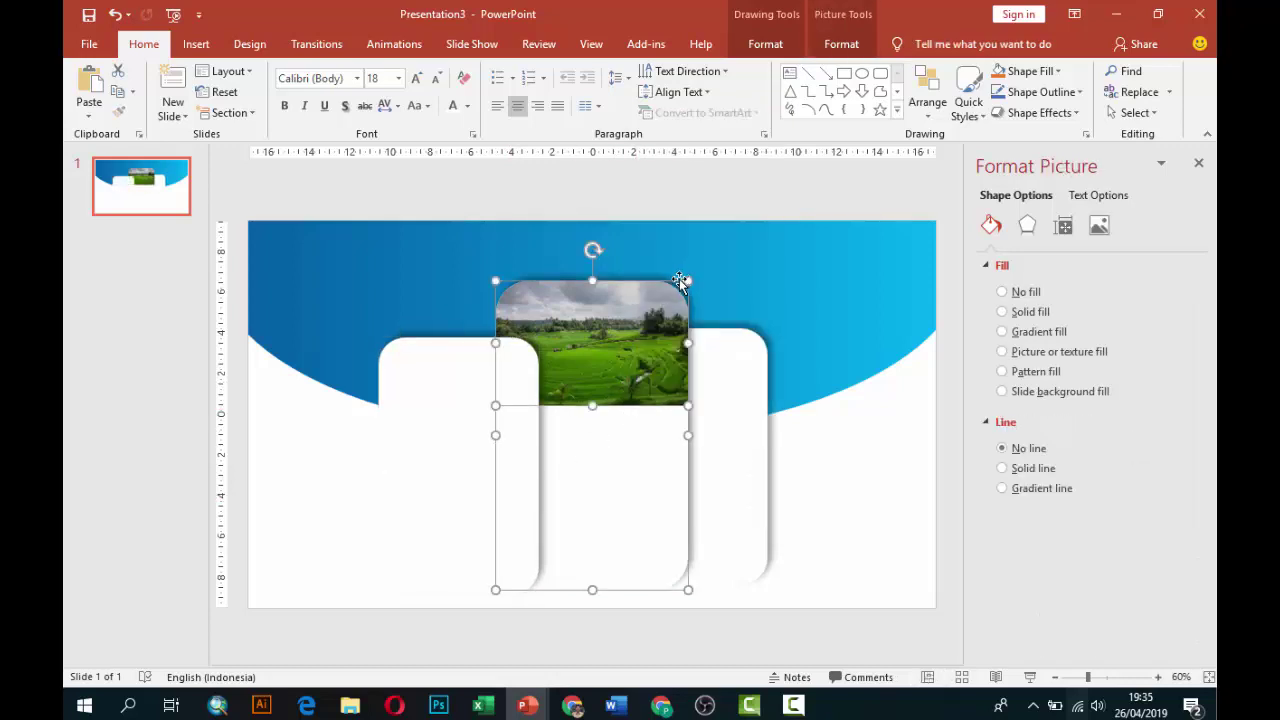
{"action": "left_click", "coordinate": [463, 391]}
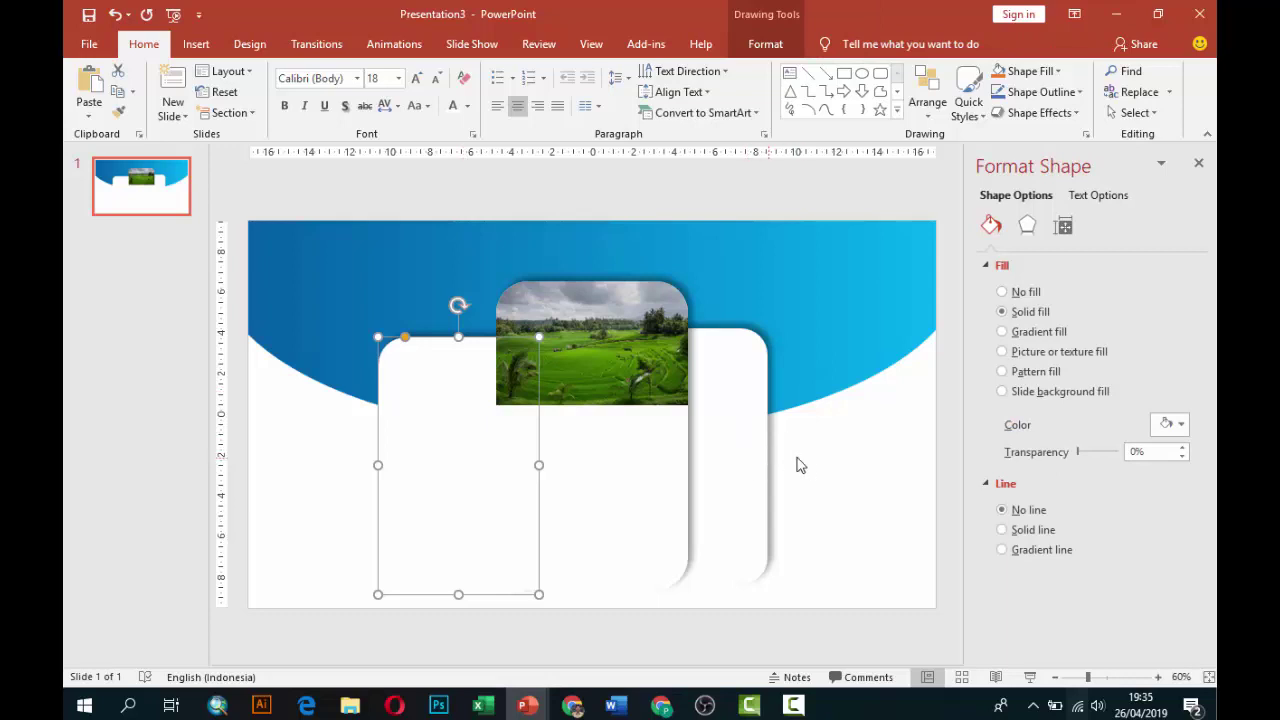
{"action": "left_click", "coordinate": [729, 466]}
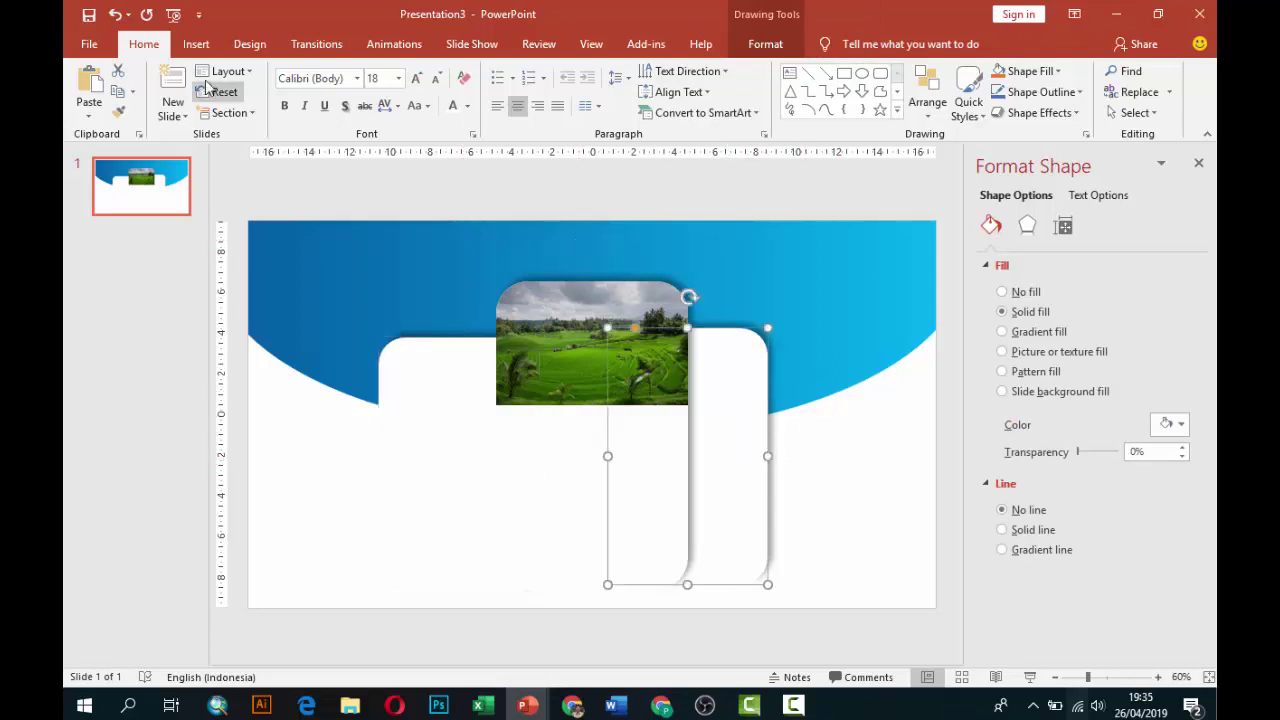
Draw an outline-free blue rectangle at the top of the right card
{"action": "left_click", "coordinate": [196, 44]}
{"action": "left_click", "coordinate": [394, 92]}
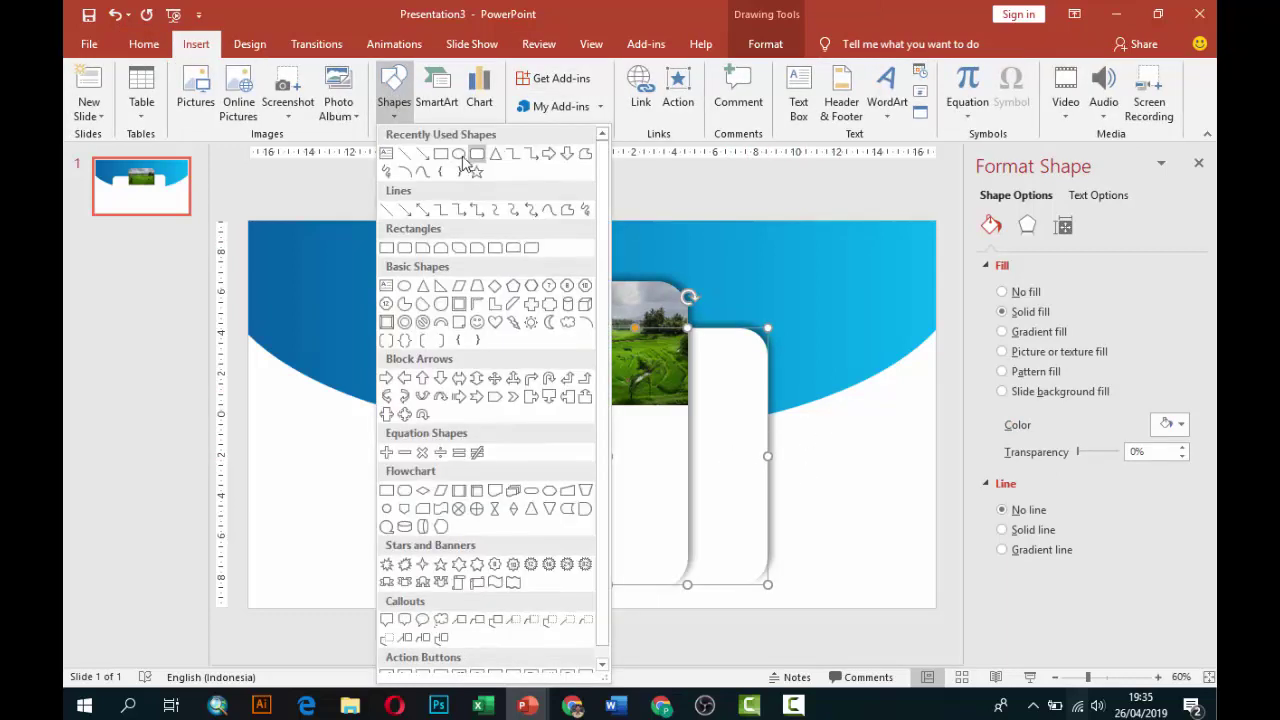
{"action": "left_click", "coordinate": [458, 168]}
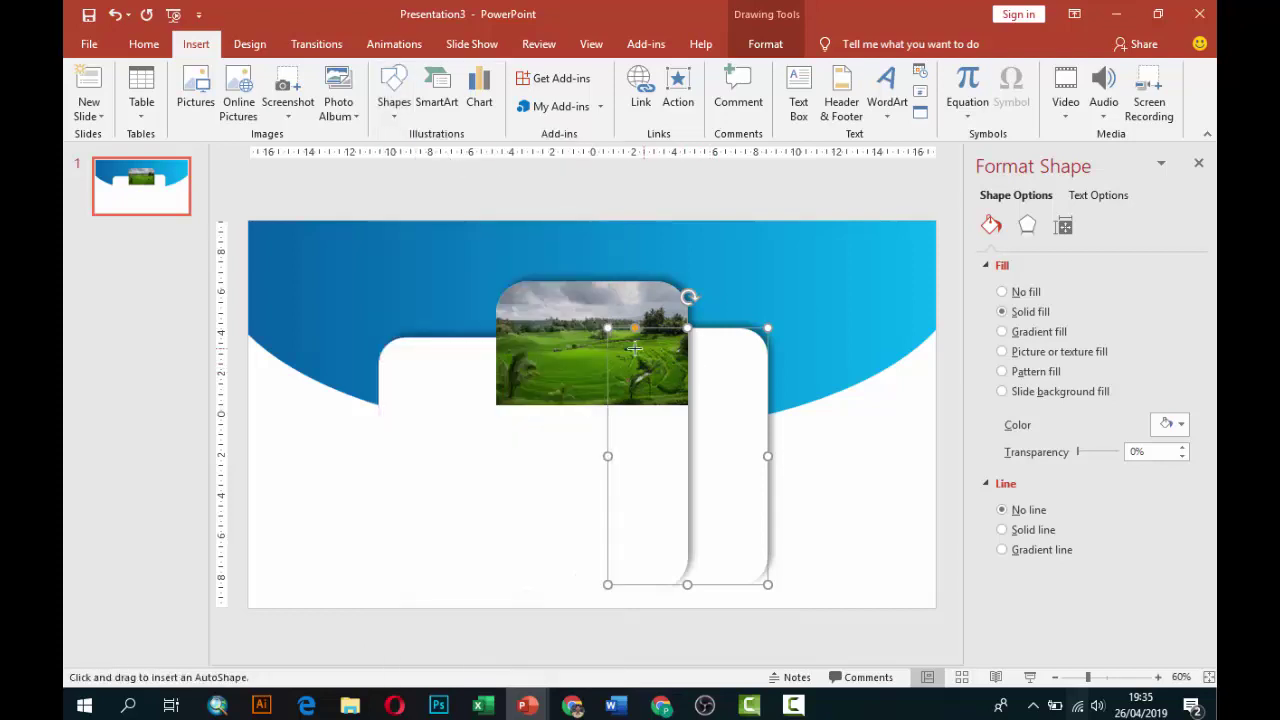
{"action": "left_click_drag", "start_coordinate": [615, 343], "coordinate": [759, 423]}
{"action": "left_click", "coordinate": [1024, 512]}
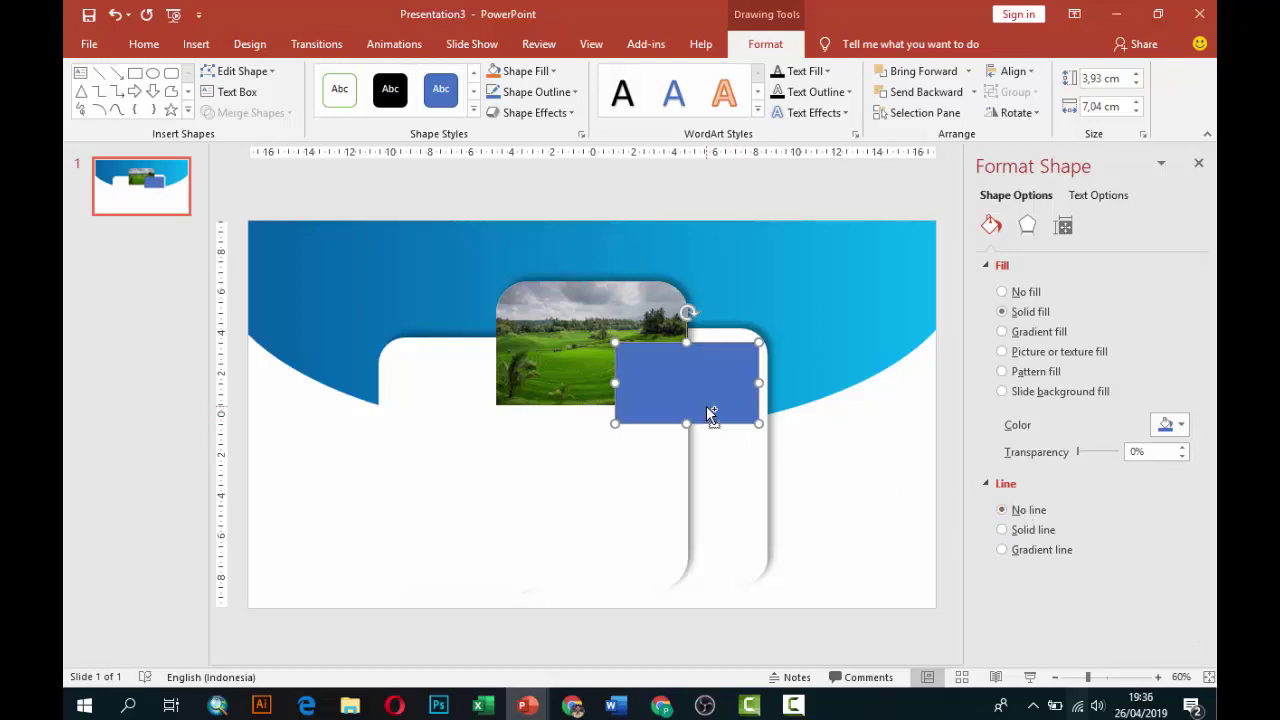
Duplicate the rectangle into a stack of three and shrink all three slightly together
{"action": "left_click_drag", "start_coordinate": [709, 413], "coordinate": [714, 472]}
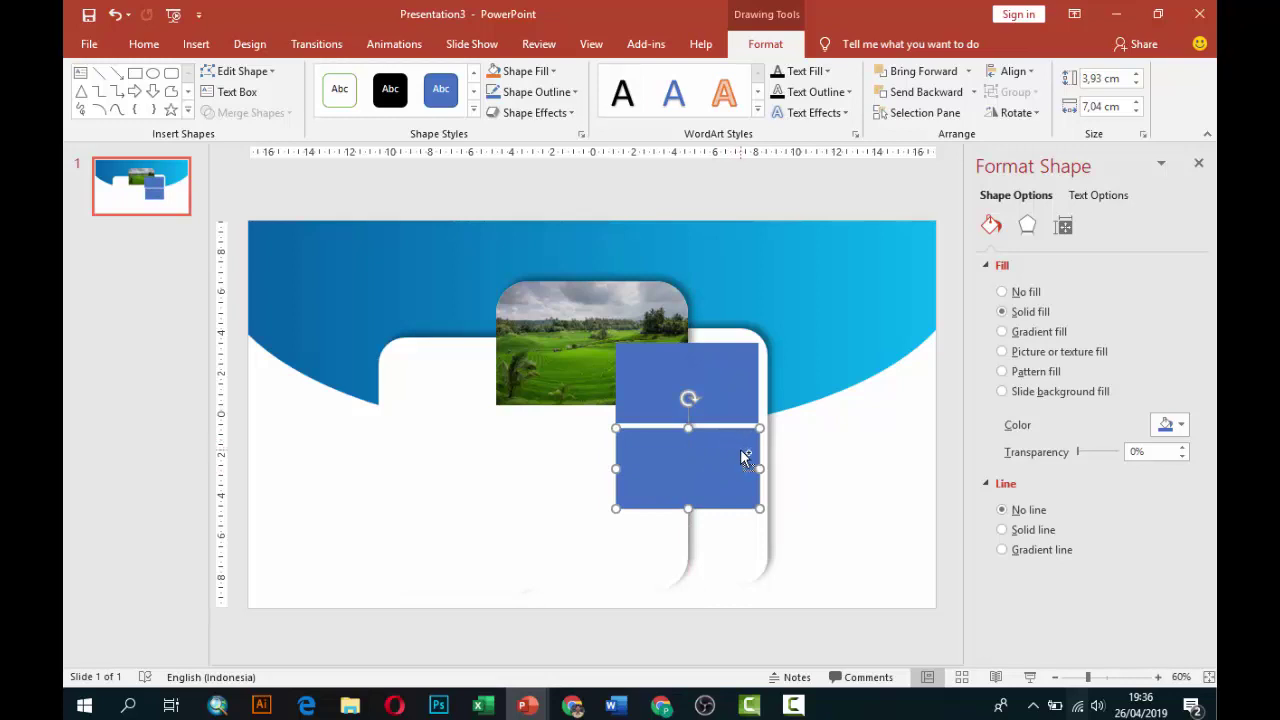
{"action": "key", "text": "ctrl+d"}
{"action": "left_click", "coordinate": [731, 484], "text": "shift"}
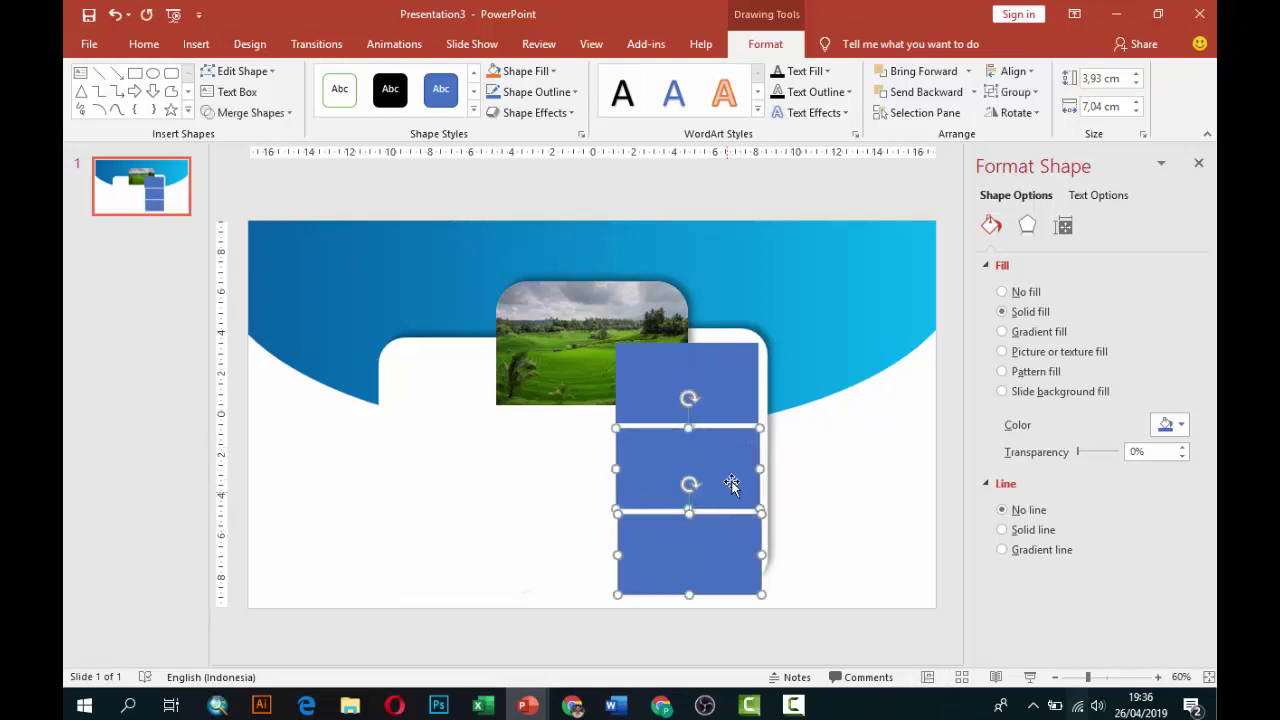
{"action": "left_click", "coordinate": [722, 408], "text": "shift"}
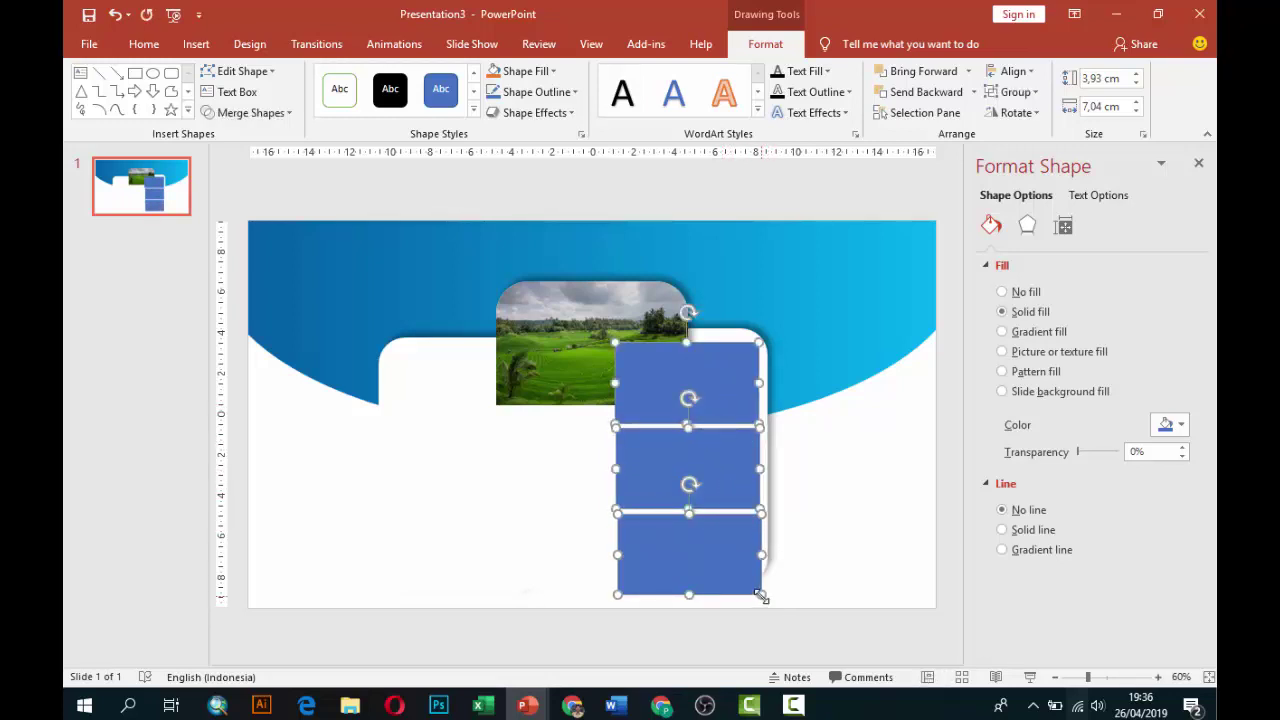
{"action": "left_click_drag", "start_coordinate": [761, 596], "coordinate": [745, 585]}
Align the three rectangles evenly under one another against the card edge
{"action": "left_click", "coordinate": [869, 467]}
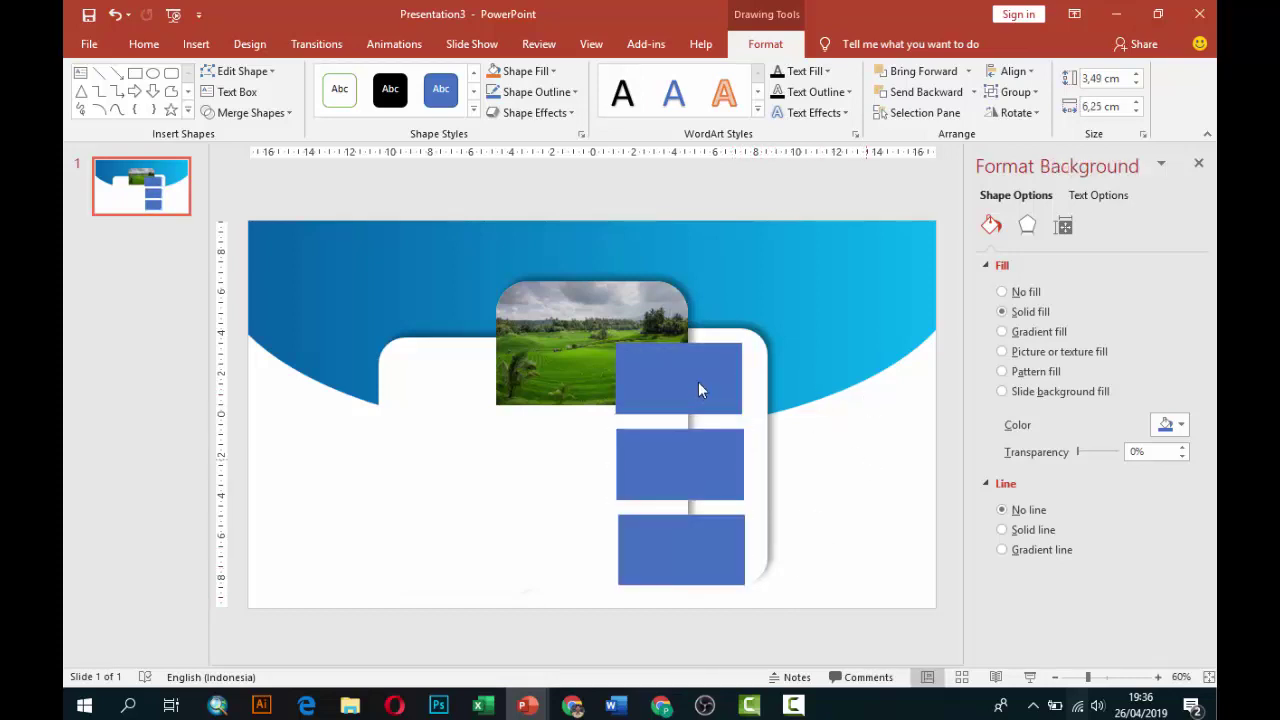
{"action": "left_click", "coordinate": [705, 383]}
{"action": "left_click_drag", "start_coordinate": [729, 377], "coordinate": [722, 381]}
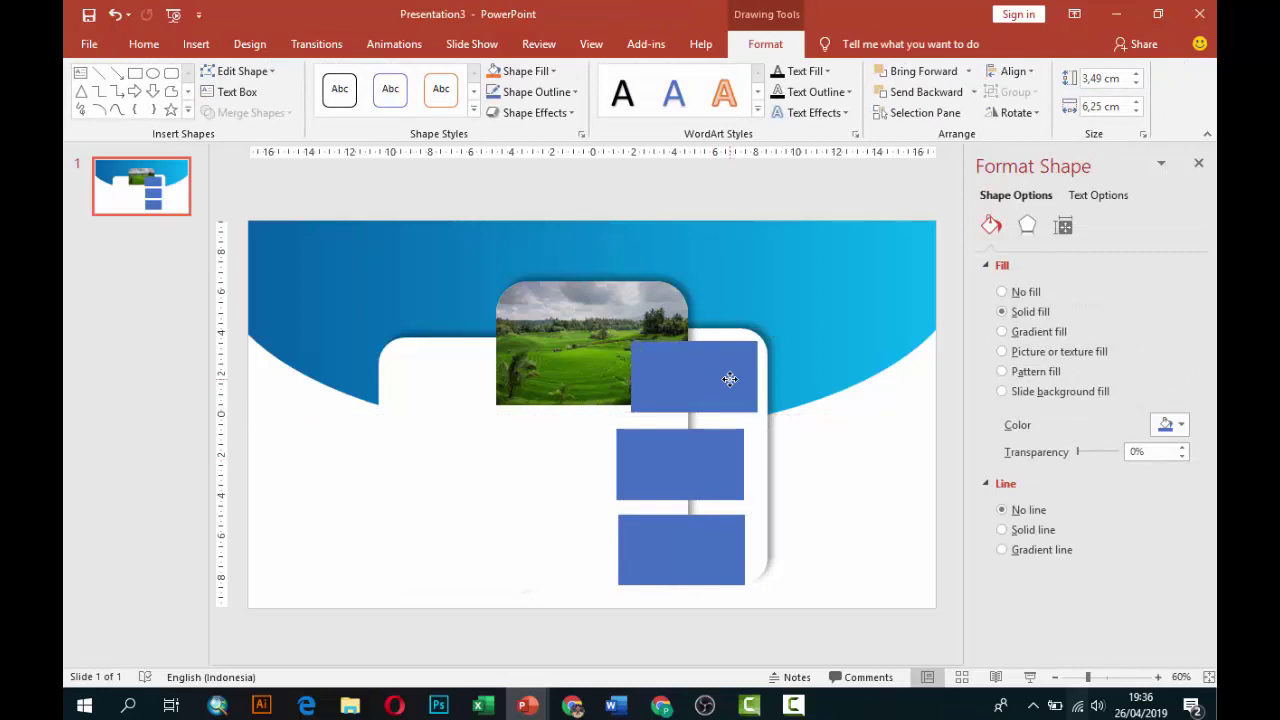
{"action": "left_click_drag", "start_coordinate": [720, 451], "coordinate": [735, 438]}
{"action": "left_click_drag", "start_coordinate": [727, 526], "coordinate": [735, 518]}
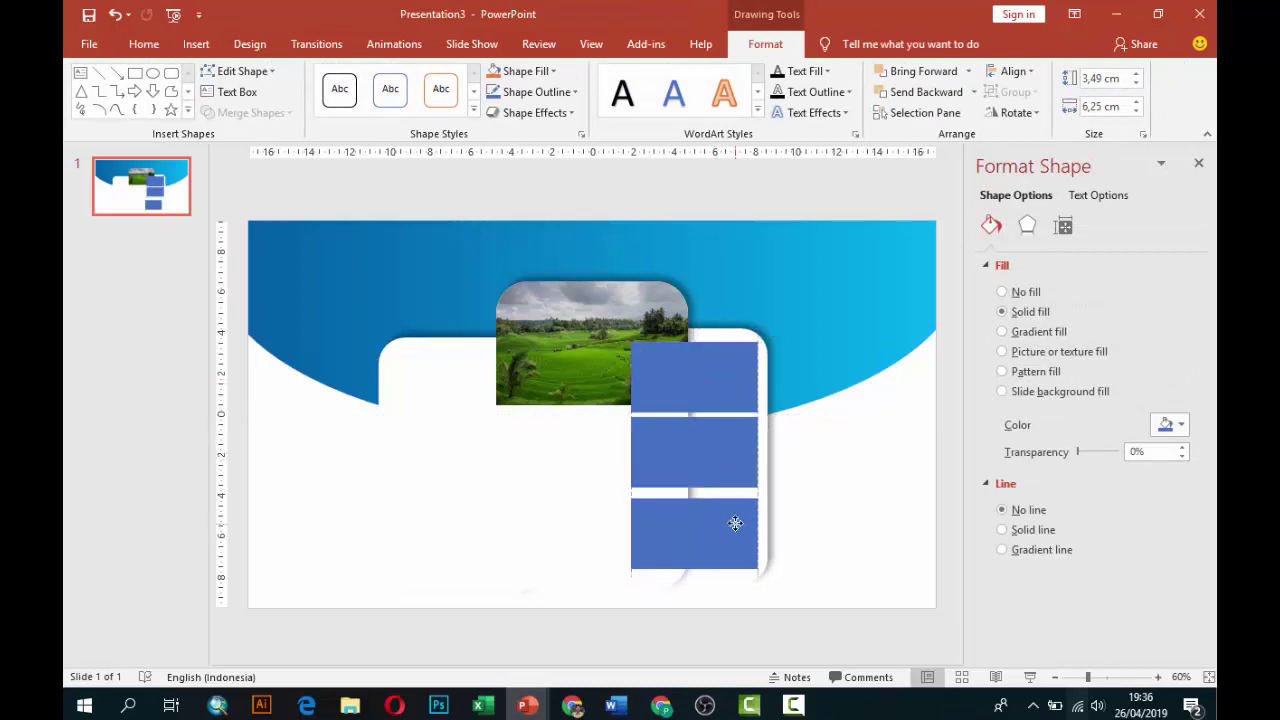
{"action": "left_click", "coordinate": [712, 377]}
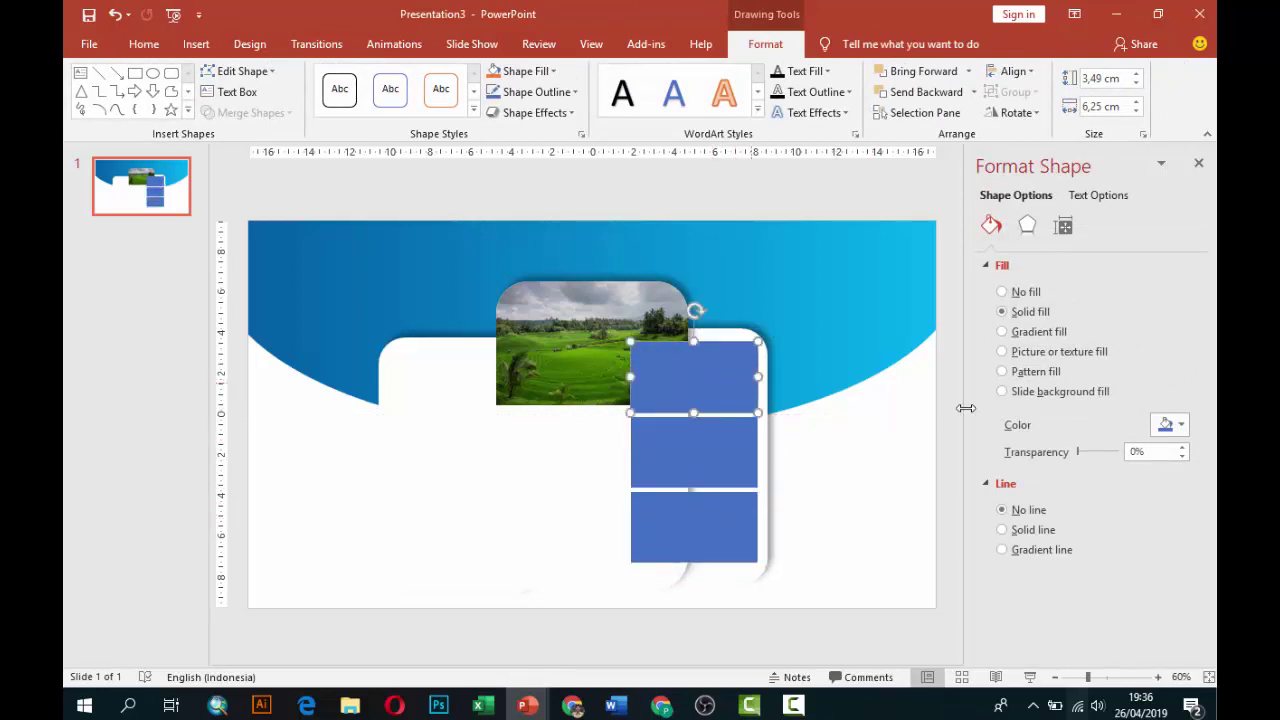
Fill the top rectangle with the aerial sea photo and the middle one with the beach pier photo
{"action": "left_click", "coordinate": [1044, 355]}
{"action": "left_click", "coordinate": [1024, 443]}
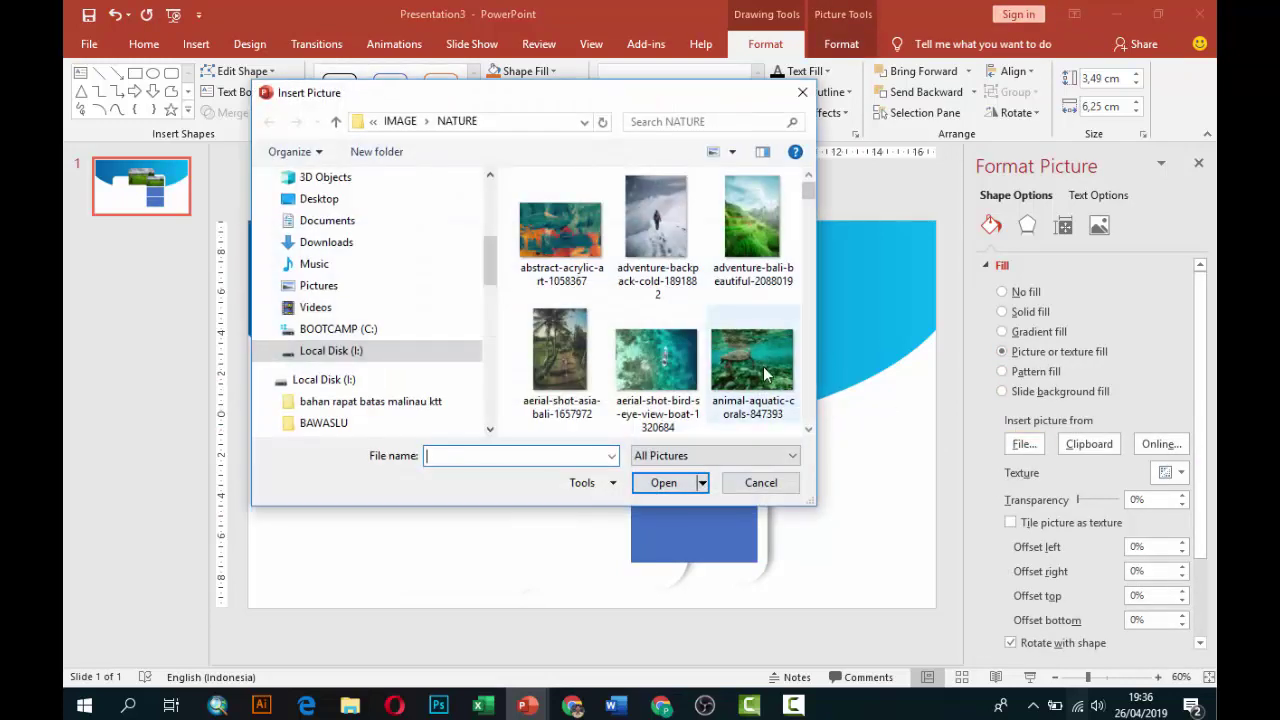
{"action": "left_click", "coordinate": [658, 369]}
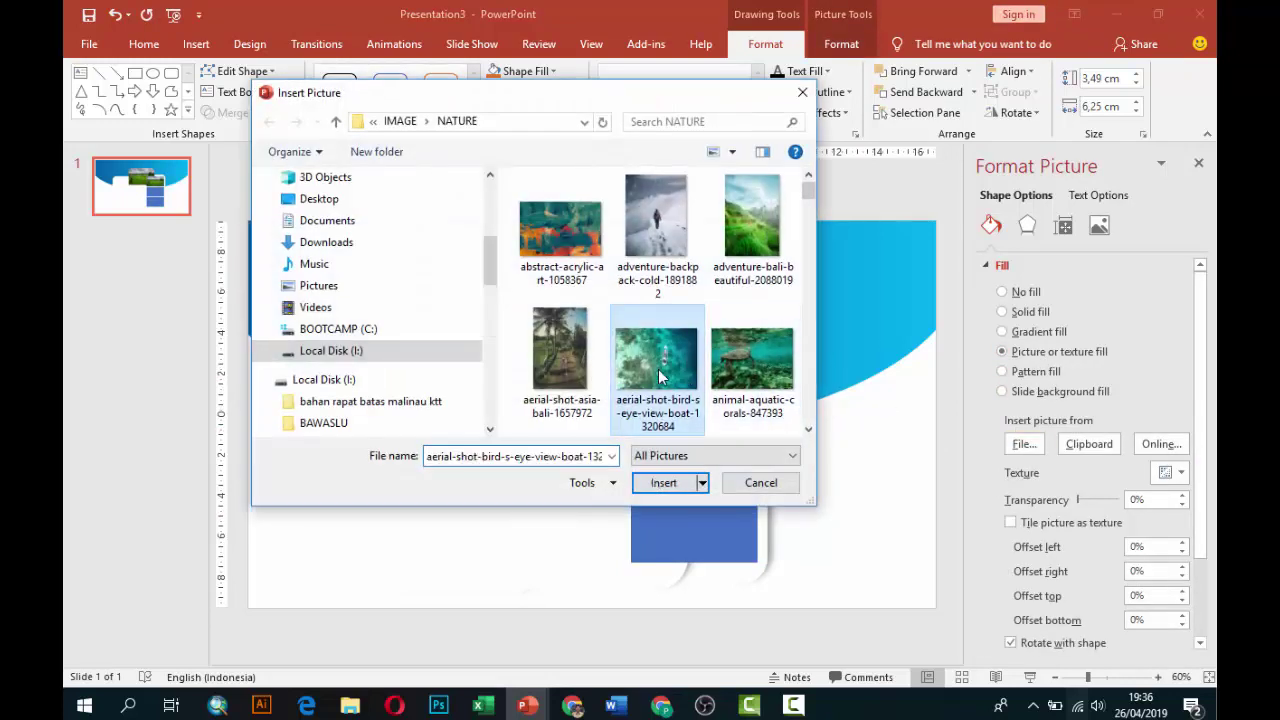
{"action": "left_click", "coordinate": [685, 483]}
{"action": "left_click", "coordinate": [714, 470]}
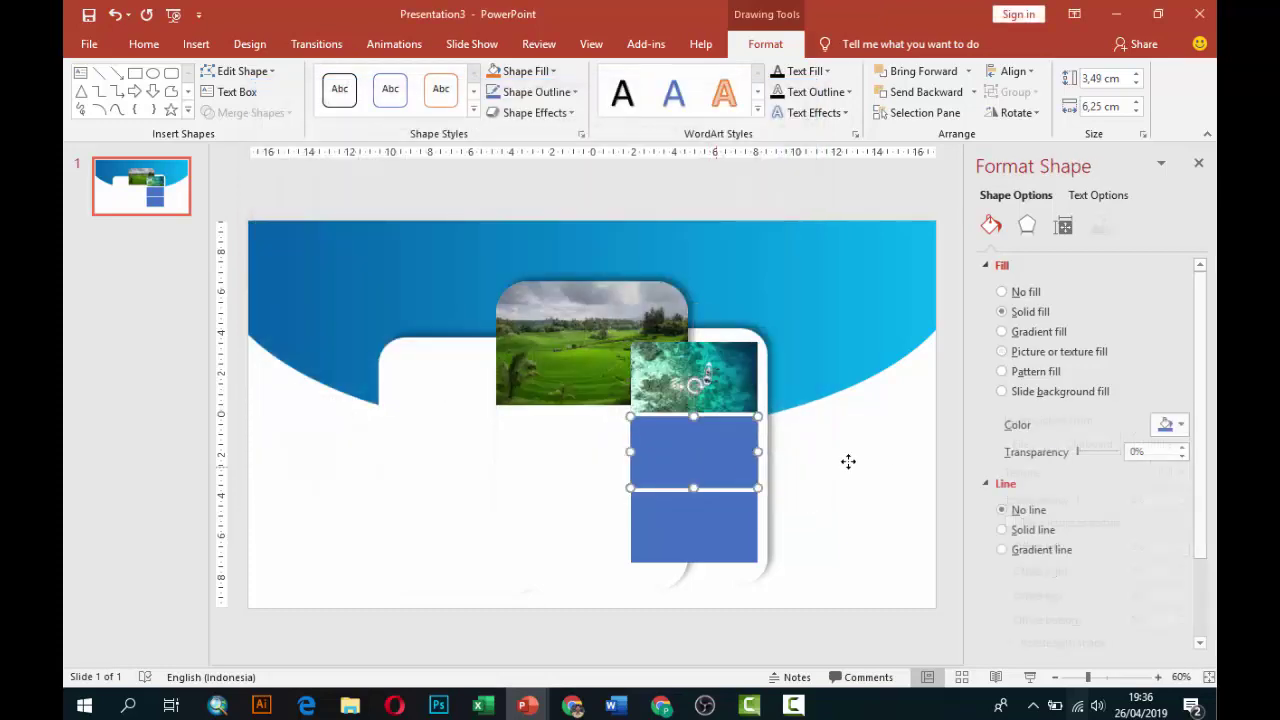
{"action": "left_click", "coordinate": [1020, 446]}
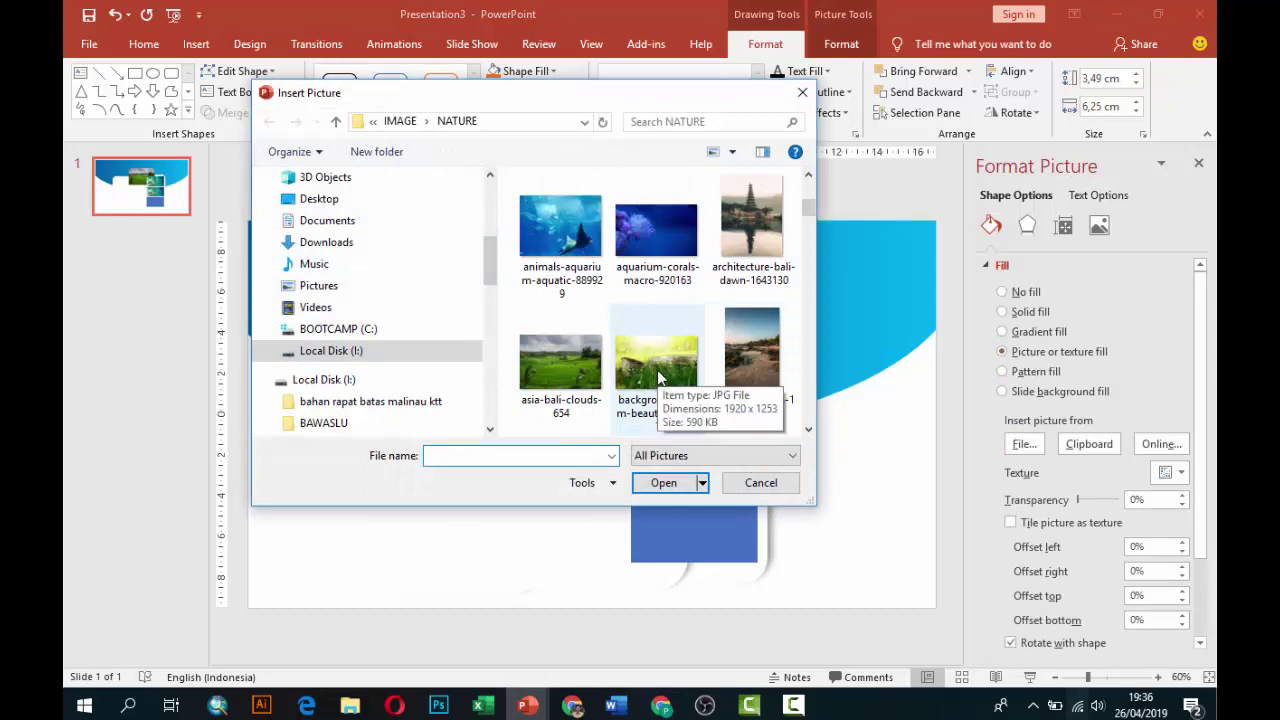
{"action": "scroll", "coordinate": [650, 378], "scroll_direction": "down", "scroll_amount": 2}
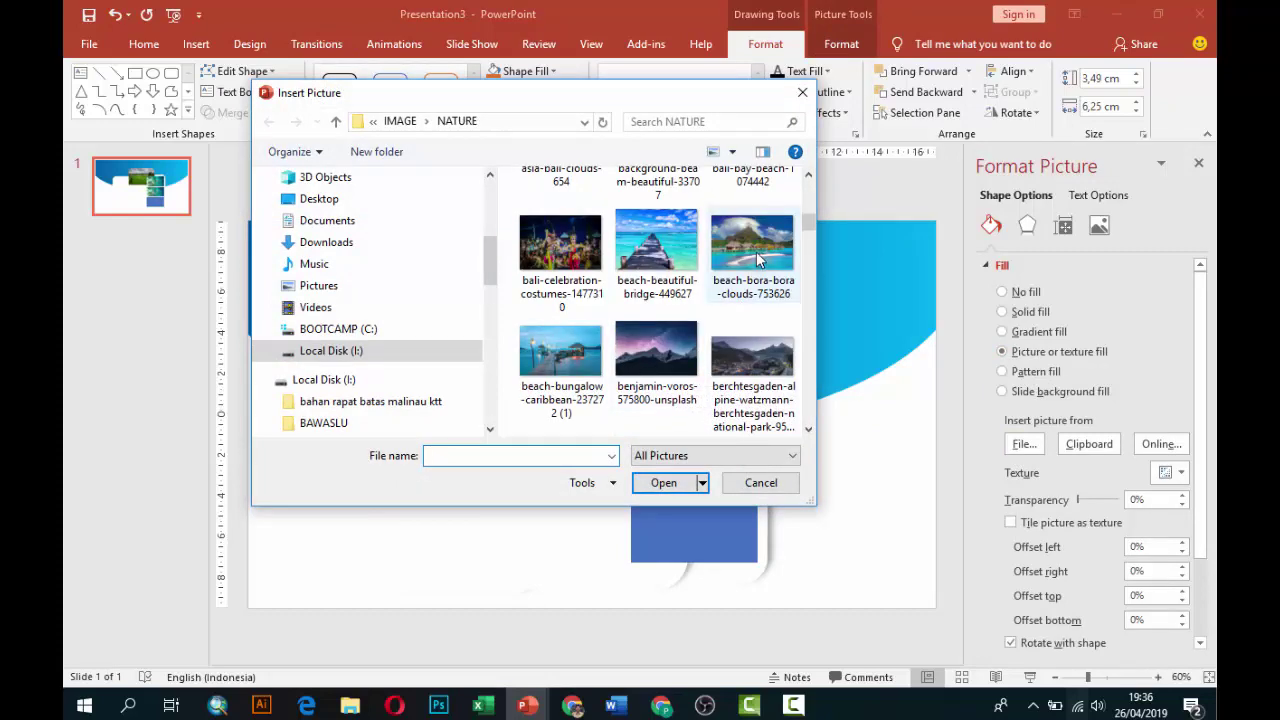
{"action": "left_click", "coordinate": [658, 245]}
{"action": "left_click", "coordinate": [663, 482]}
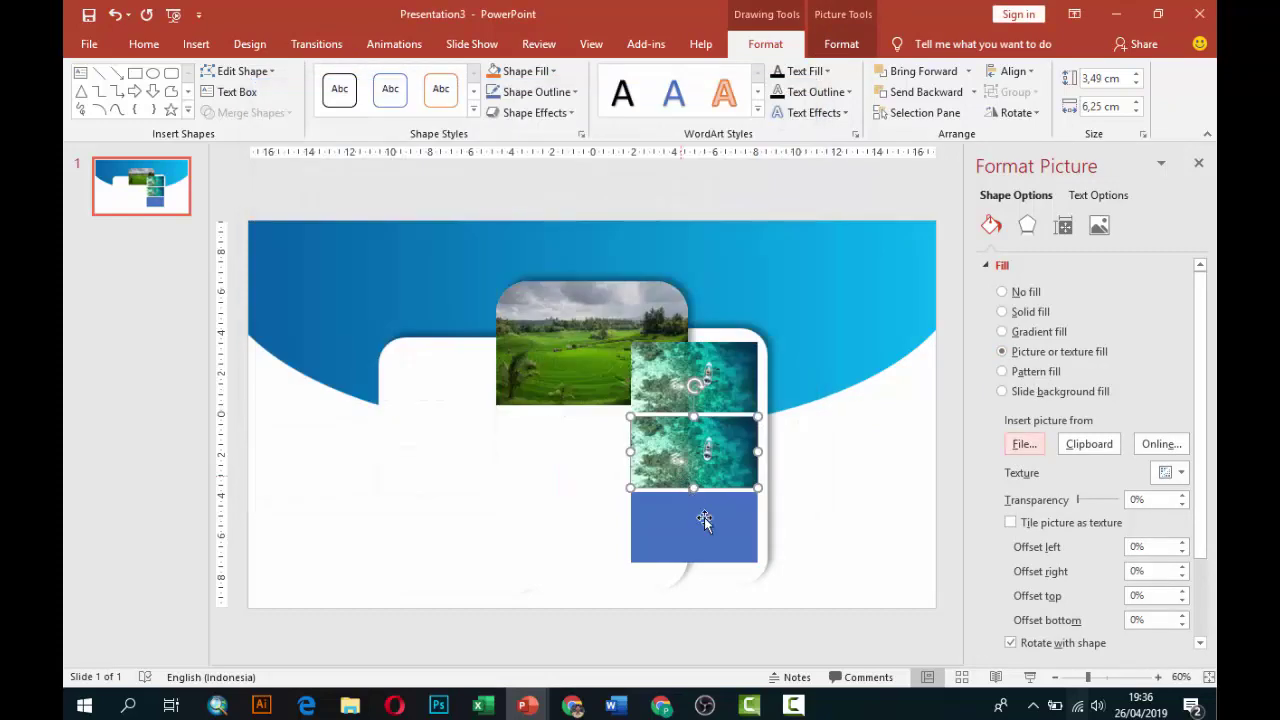
Fill the bottom rectangle with the underwater diver photo, then select the rice-field picture
{"action": "left_click", "coordinate": [709, 530]}
{"action": "left_click", "coordinate": [1018, 355]}
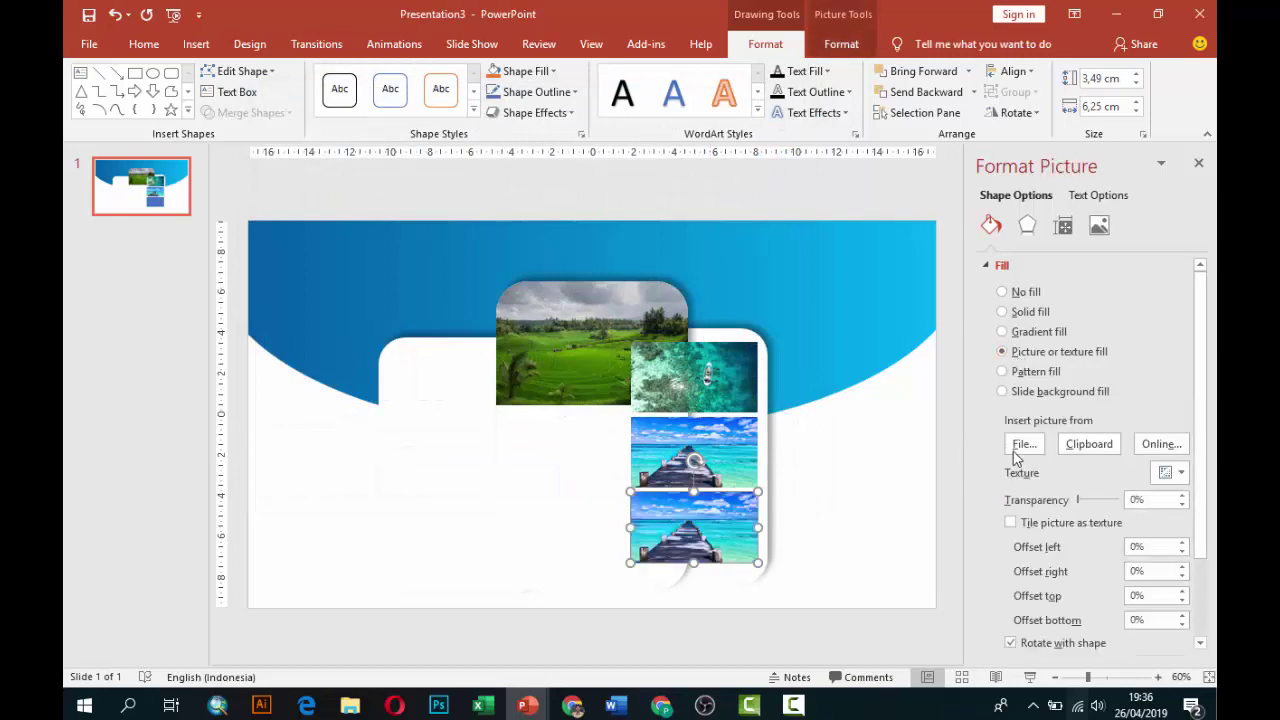
{"action": "left_click", "coordinate": [1022, 448]}
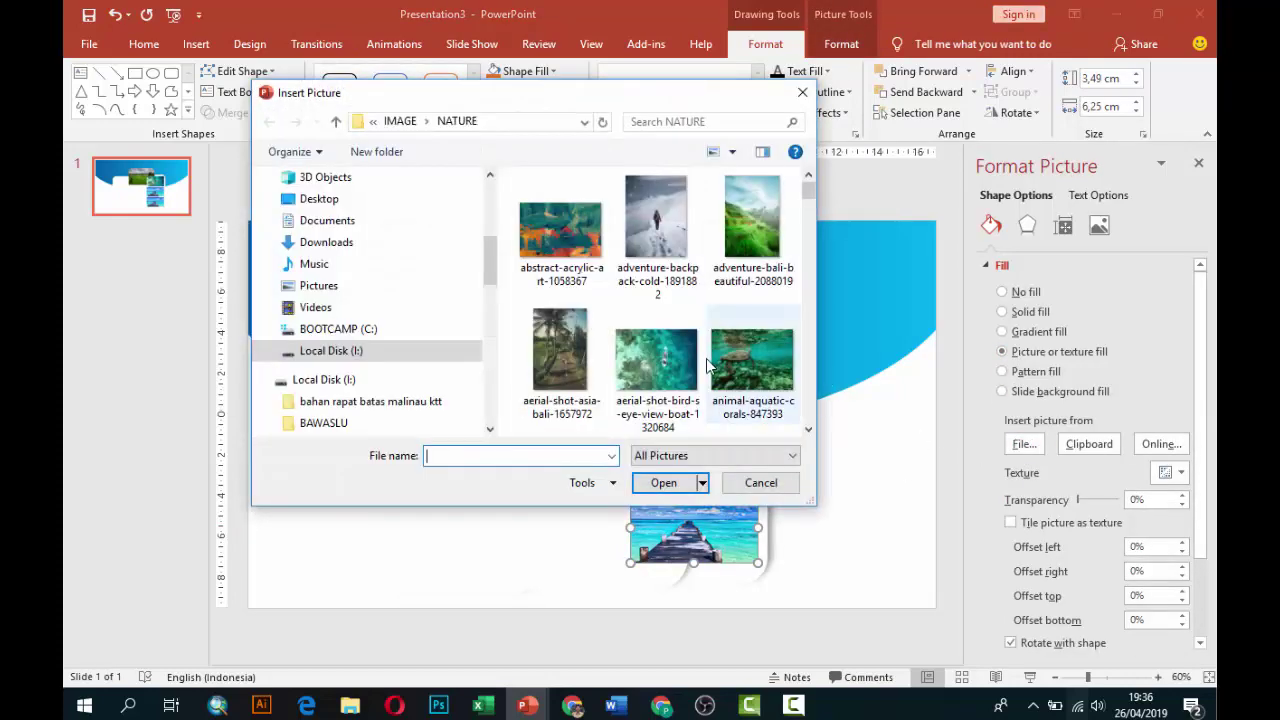
{"action": "scroll", "coordinate": [706, 362], "scroll_direction": "down", "scroll_amount": 3}
{"action": "scroll", "coordinate": [706, 362], "scroll_direction": "down", "scroll_amount": 3}
{"action": "scroll", "coordinate": [706, 362], "scroll_direction": "down", "scroll_amount": 3}
{"action": "scroll", "coordinate": [706, 362], "scroll_direction": "down", "scroll_amount": 3}
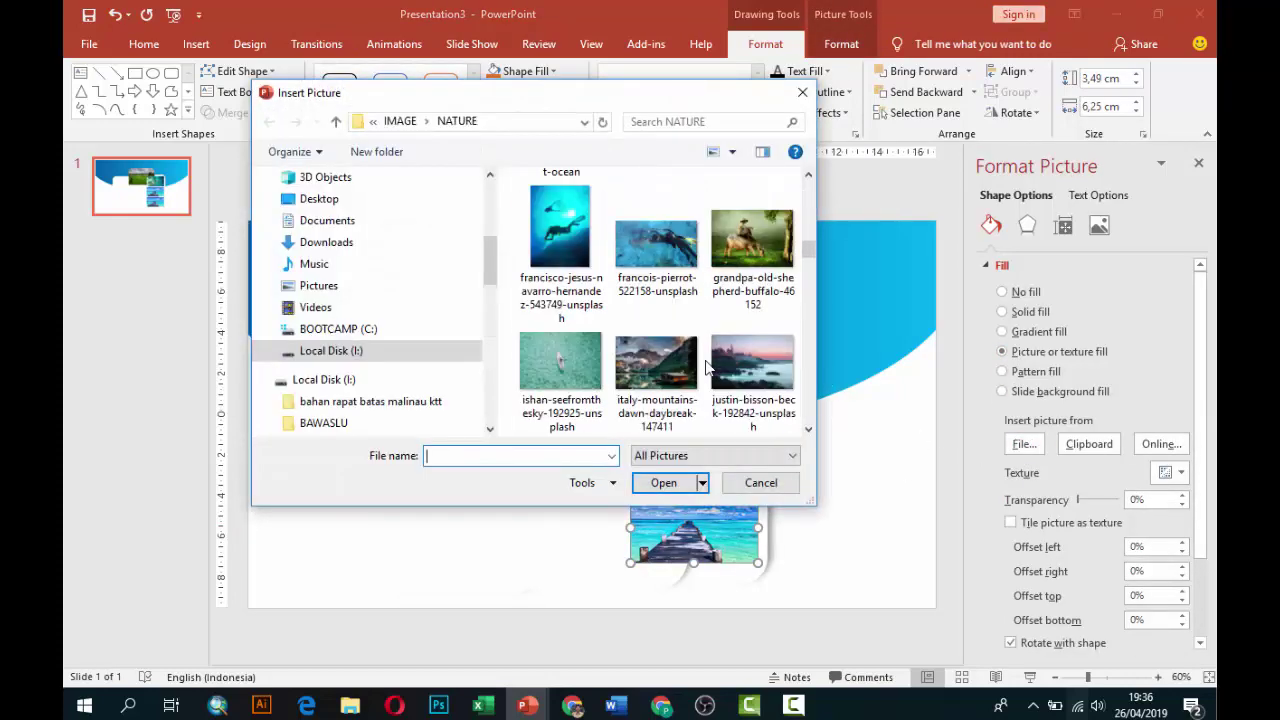
{"action": "left_click", "coordinate": [656, 245]}
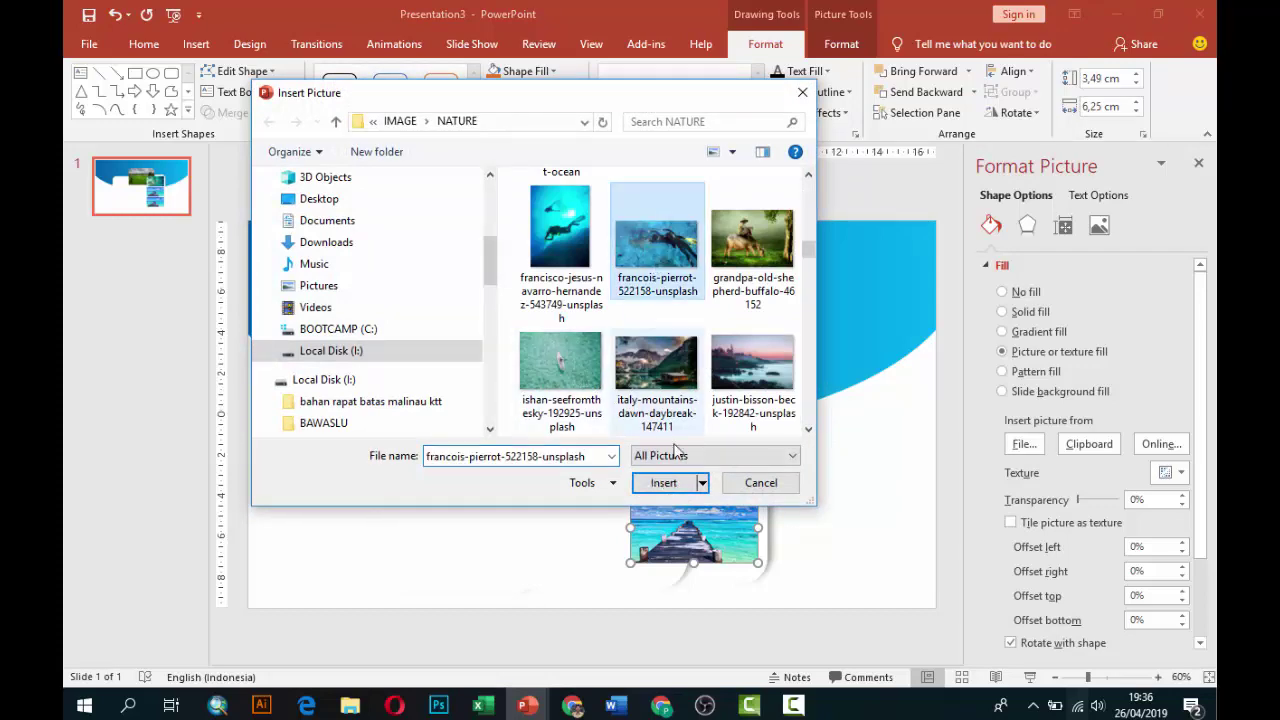
{"action": "left_click", "coordinate": [664, 483]}
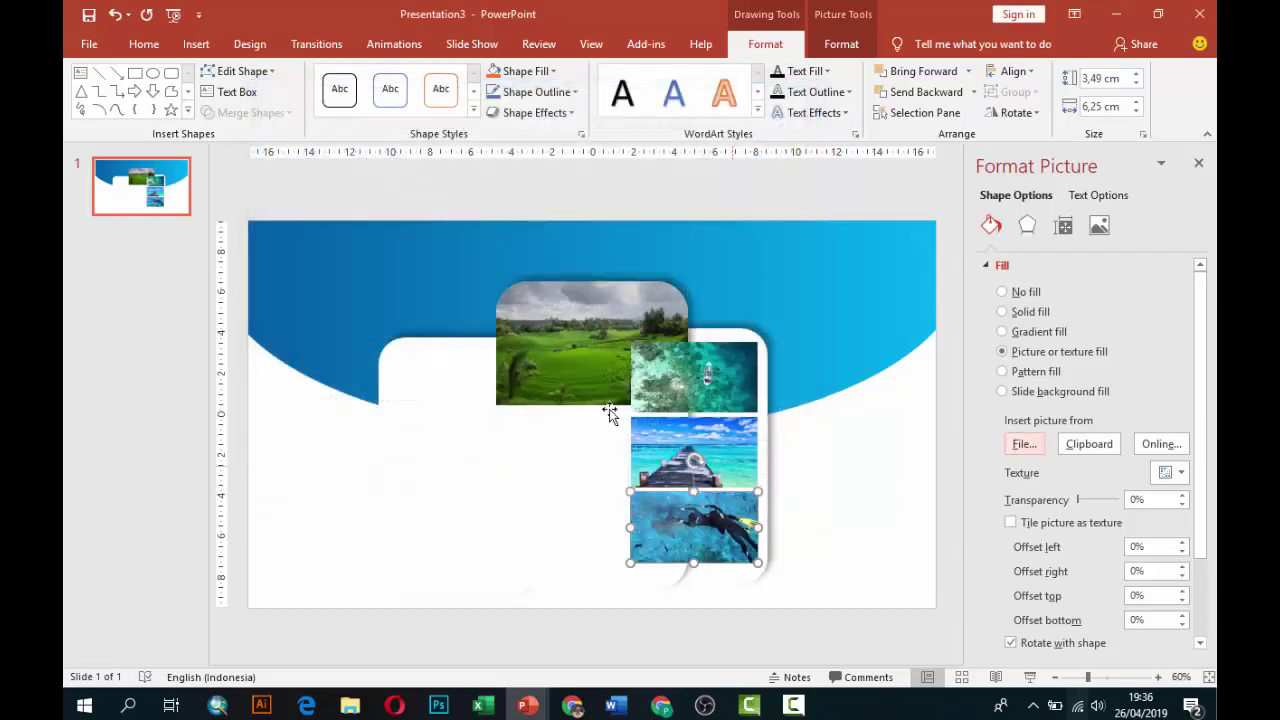
{"action": "left_click", "coordinate": [588, 367]}
{"action": "left_click", "coordinate": [586, 450]}
Bring the rice-field picture to front and copy the three stacked photos onto the left card
{"action": "right_click", "coordinate": [586, 450]}
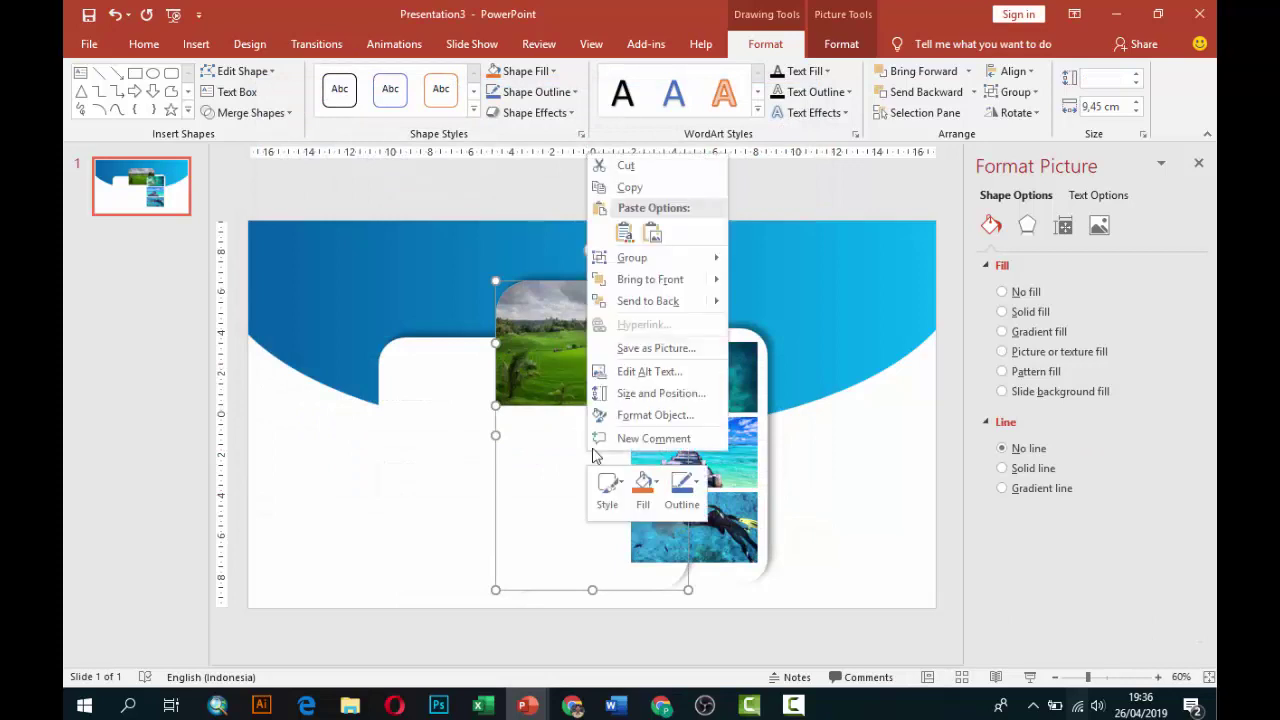
{"action": "left_click", "coordinate": [731, 284]}
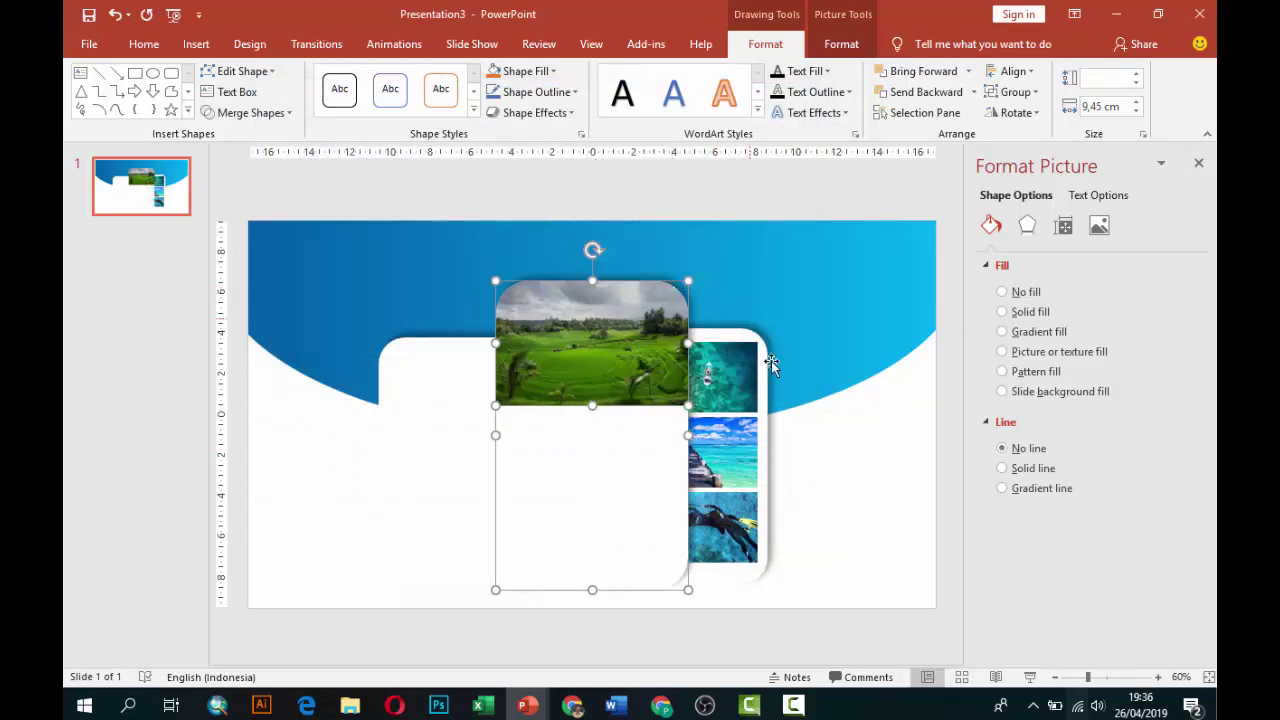
{"action": "left_click", "coordinate": [451, 379]}
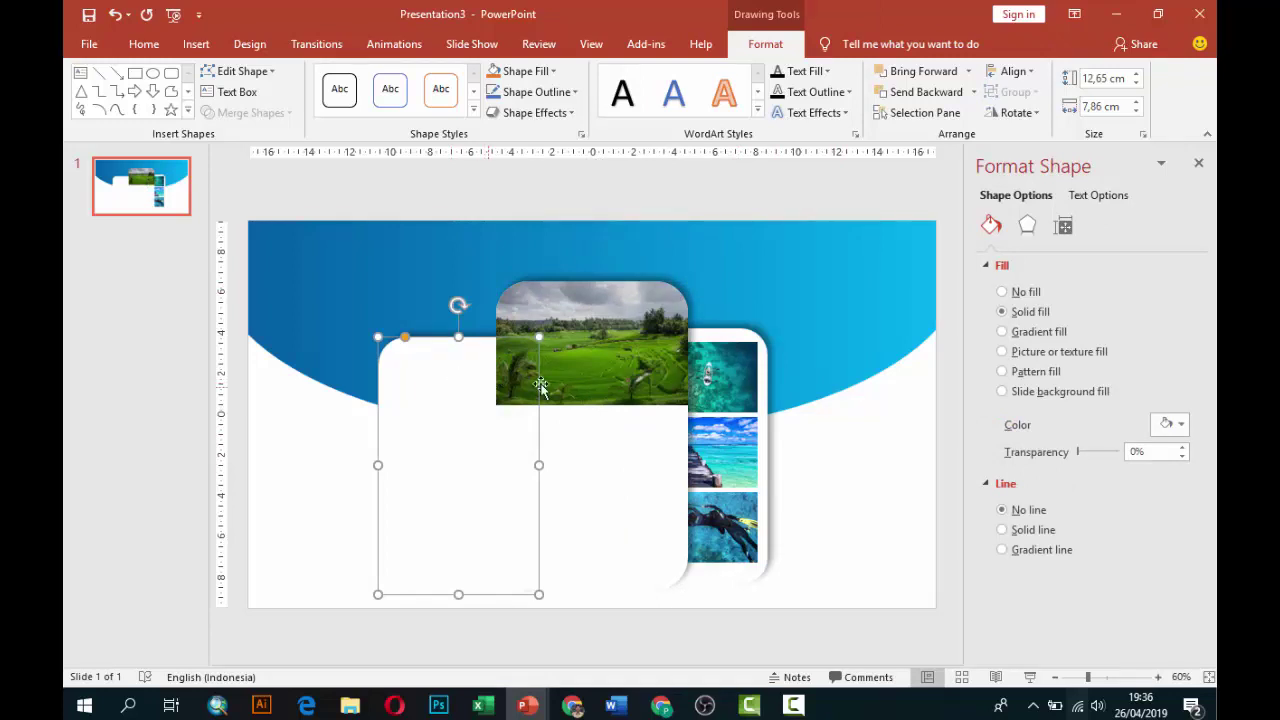
{"action": "mouse_move", "coordinate": [722, 376]}
{"action": "left_mouse_down"}
{"action": "mouse_move", "coordinate": [727, 516]}
{"action": "mouse_move", "coordinate": [486, 457]}
{"action": "left_mouse_up"}
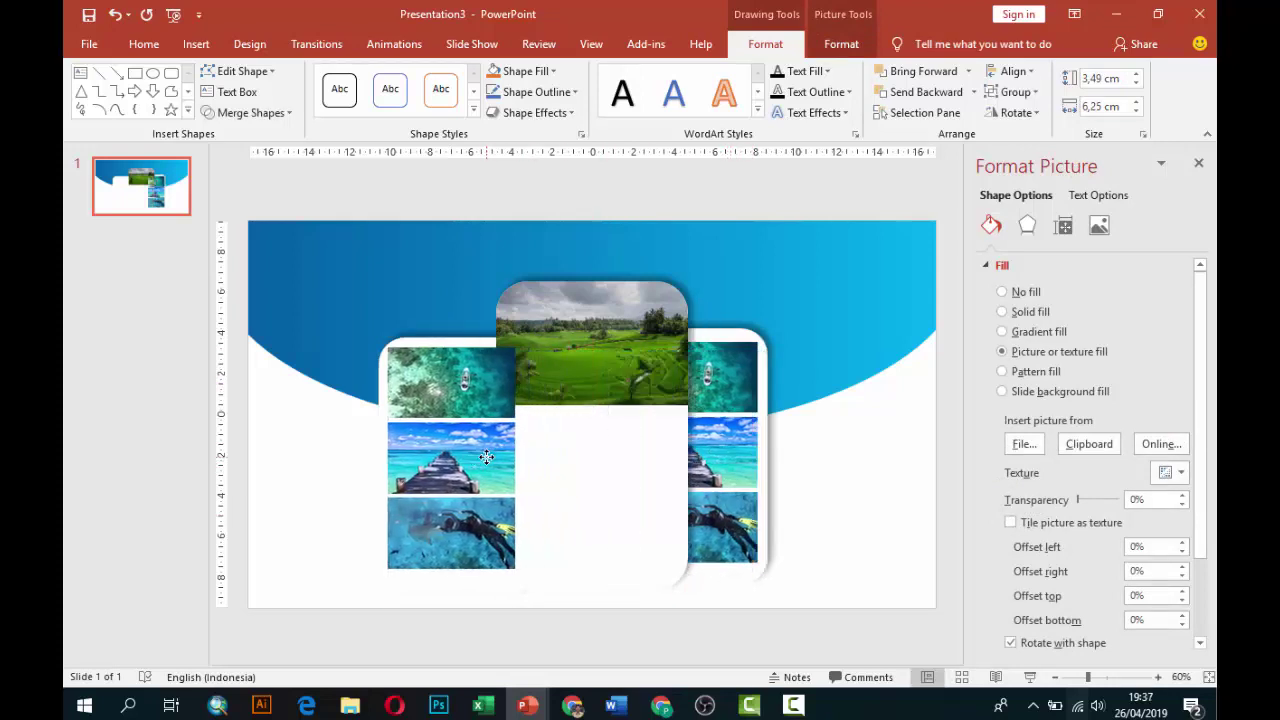
Refill the top-left photo slot with the italy-mountains-dawn-daybreak-147411 mountain lake picture
{"action": "left_click", "coordinate": [485, 457]}
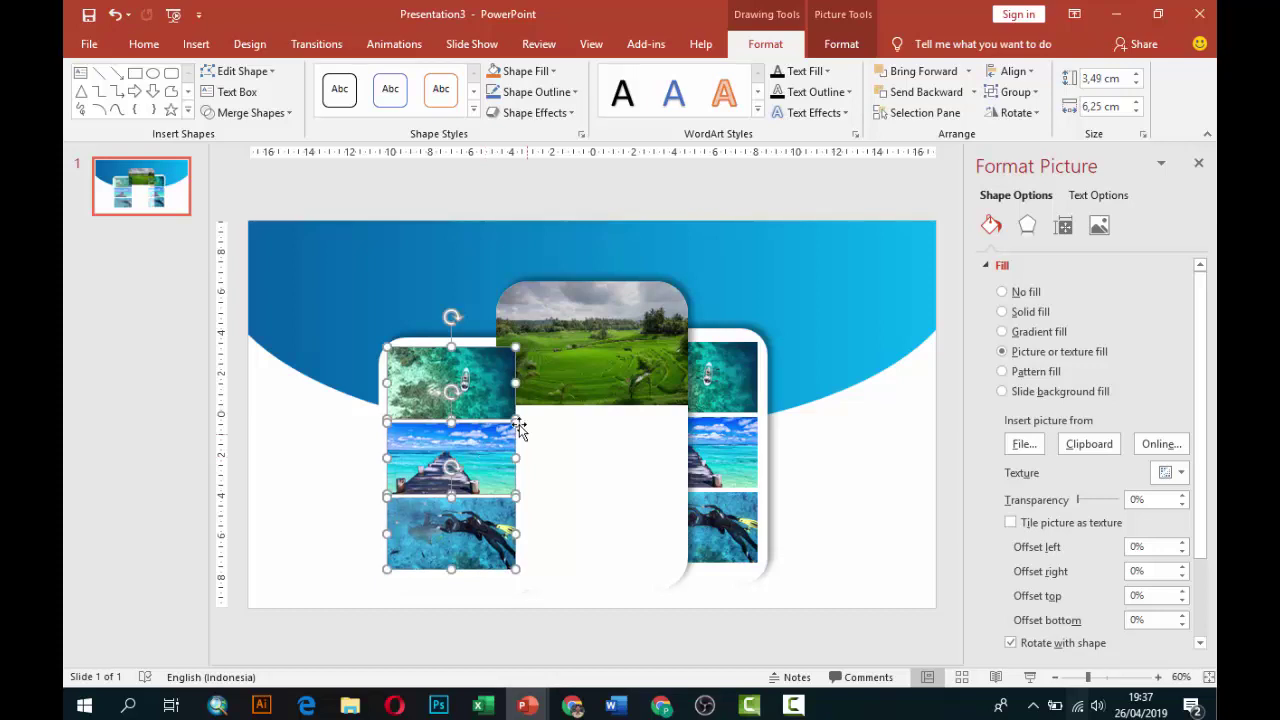
{"action": "left_click", "coordinate": [335, 448]}
{"action": "left_click", "coordinate": [450, 380]}
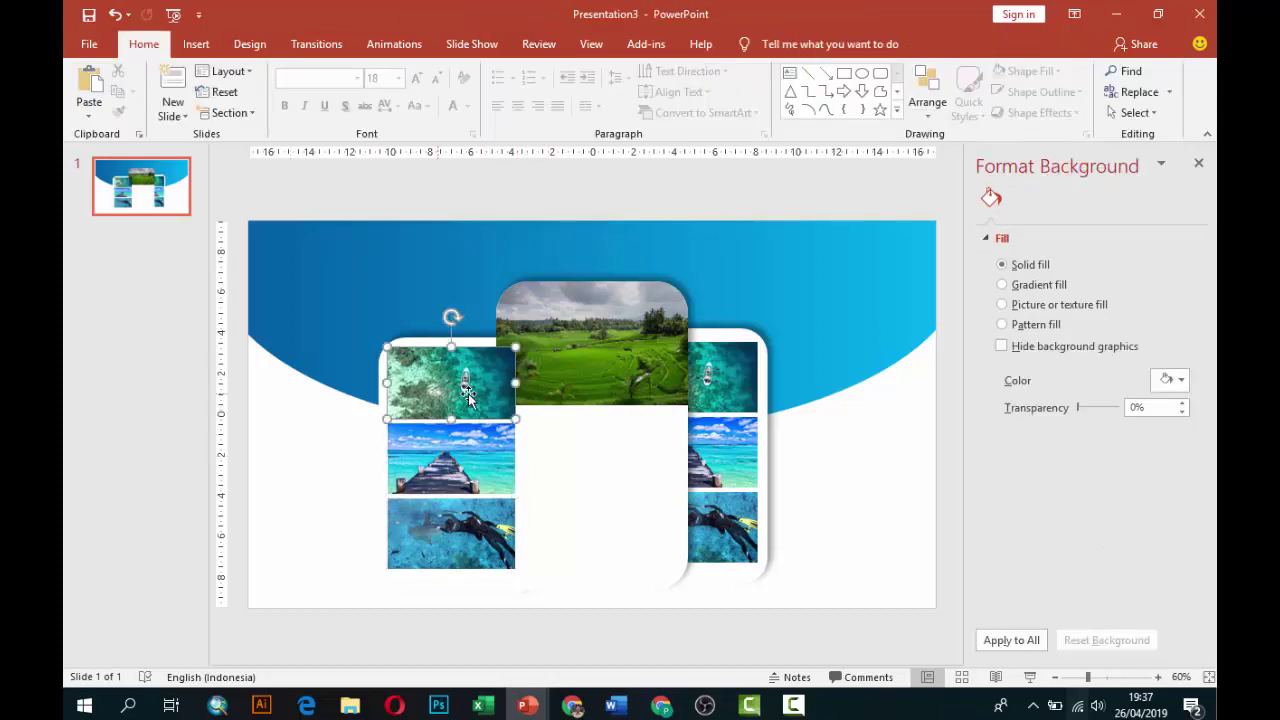
{"action": "left_click", "coordinate": [991, 225]}
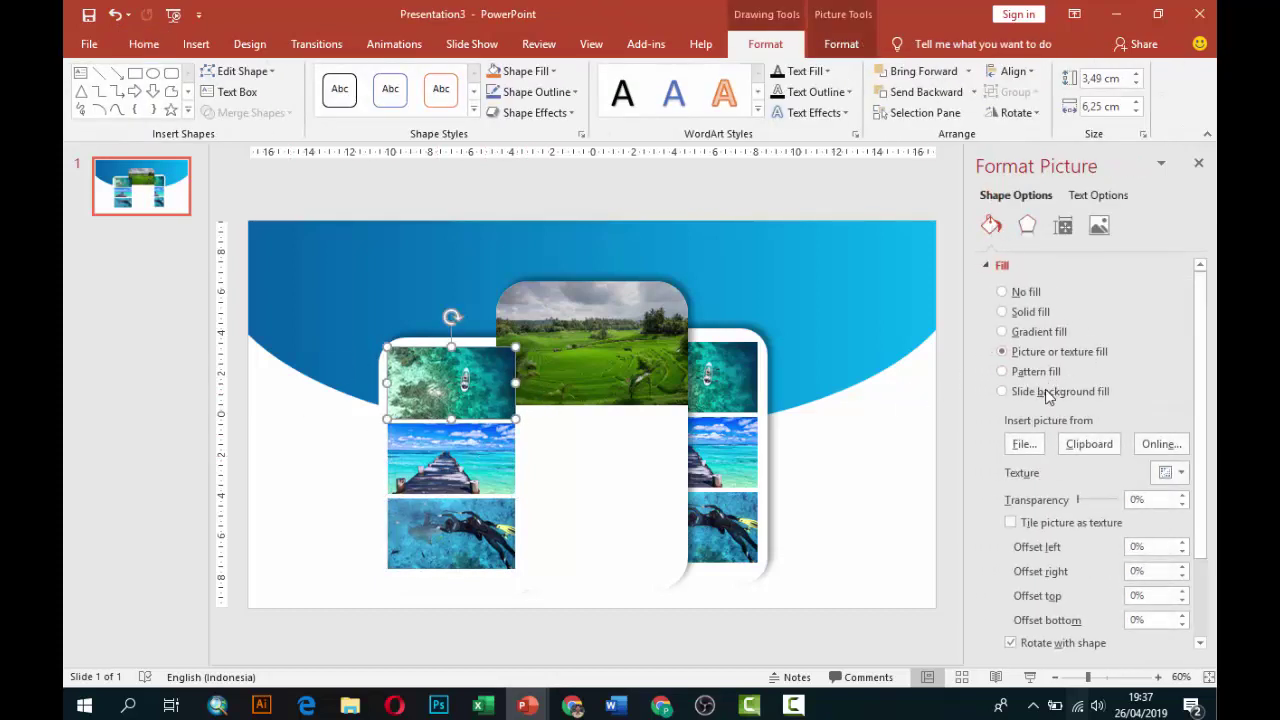
{"action": "left_click", "coordinate": [1022, 444]}
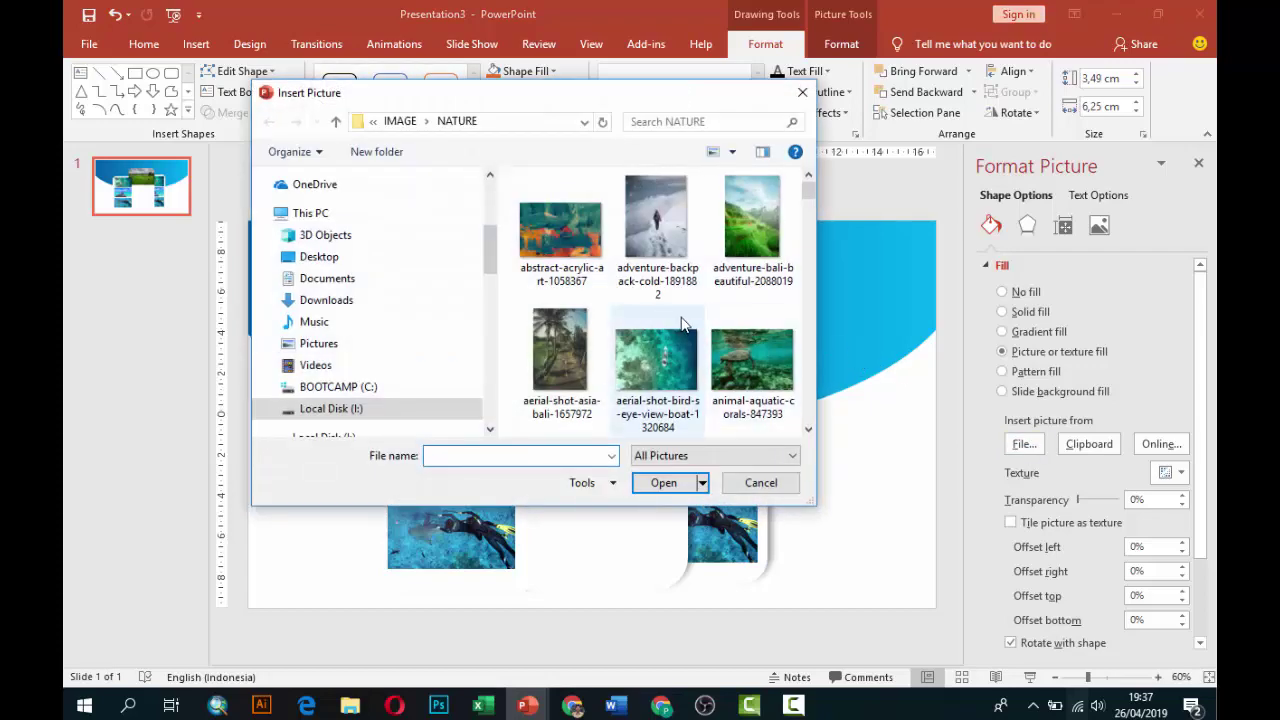
{"action": "scroll", "coordinate": [695, 340], "scroll_direction": "down", "scroll_amount": 2}
{"action": "scroll", "coordinate": [690, 360], "scroll_direction": "down", "scroll_amount": 2}
{"action": "scroll", "coordinate": [688, 370], "scroll_direction": "down", "scroll_amount": 2}
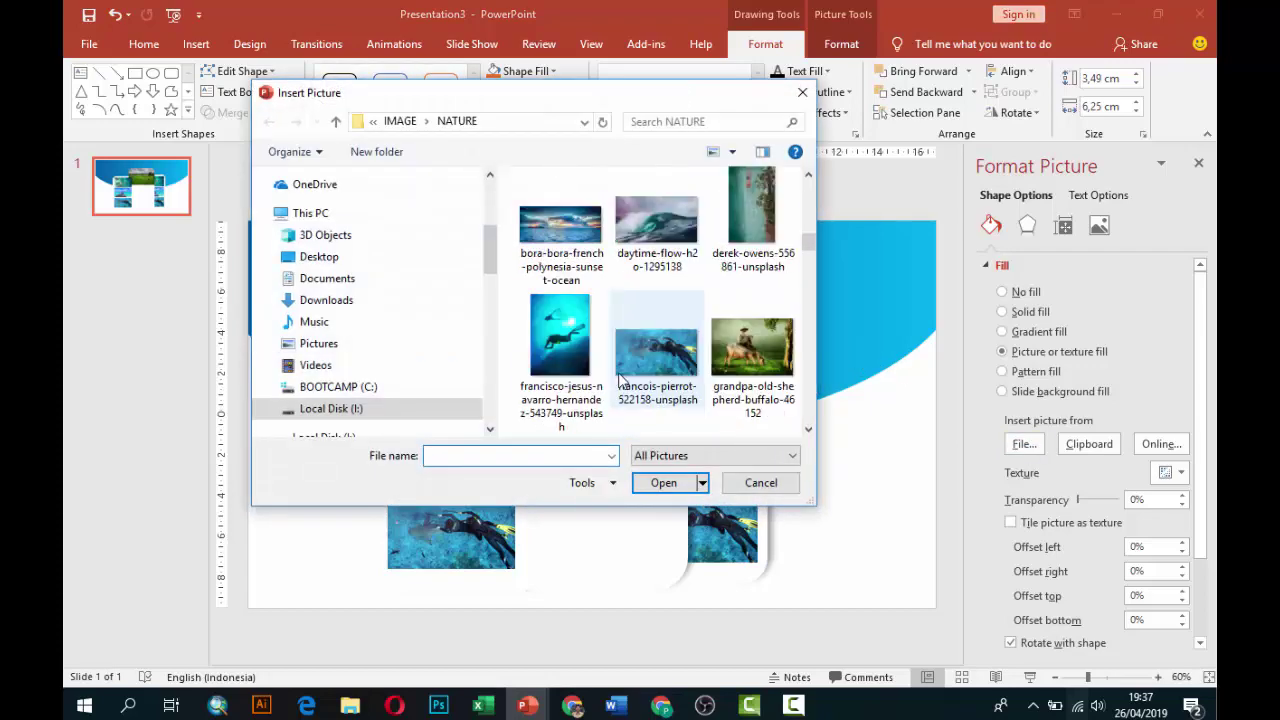
{"action": "scroll", "coordinate": [683, 372], "scroll_direction": "down", "scroll_amount": 1}
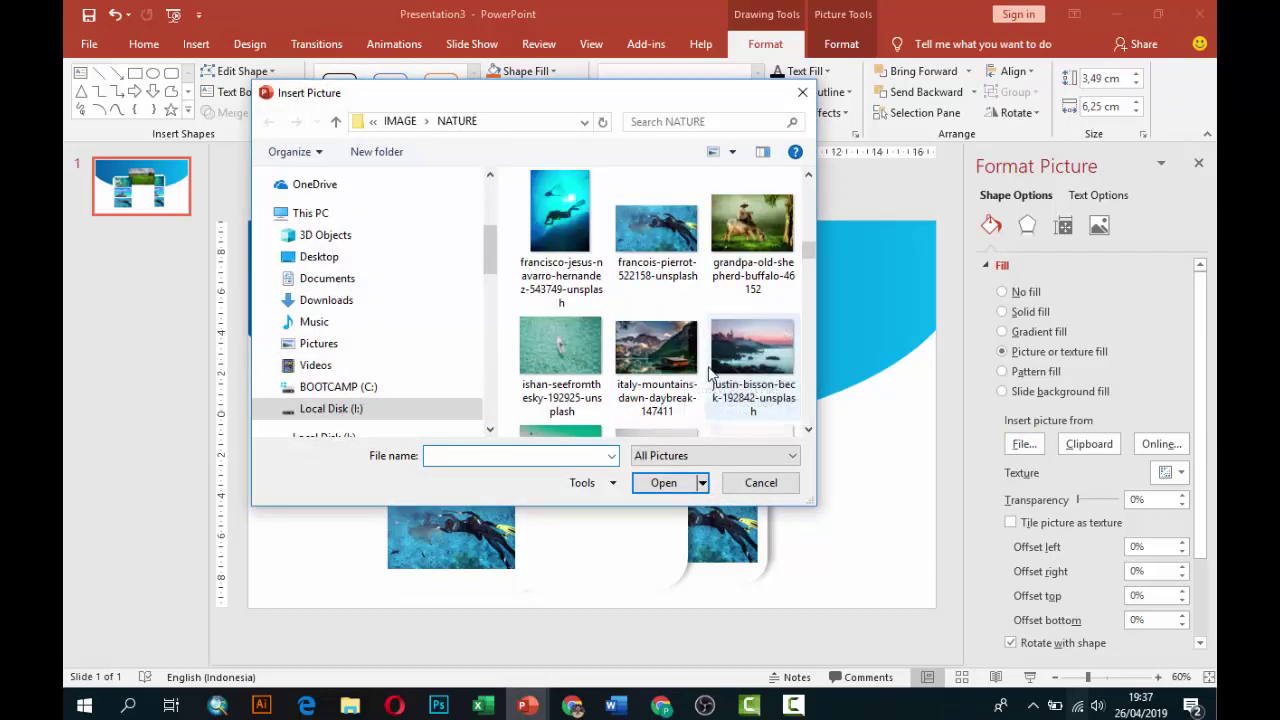
{"action": "left_click", "coordinate": [663, 368]}
{"action": "left_click", "coordinate": [663, 482]}
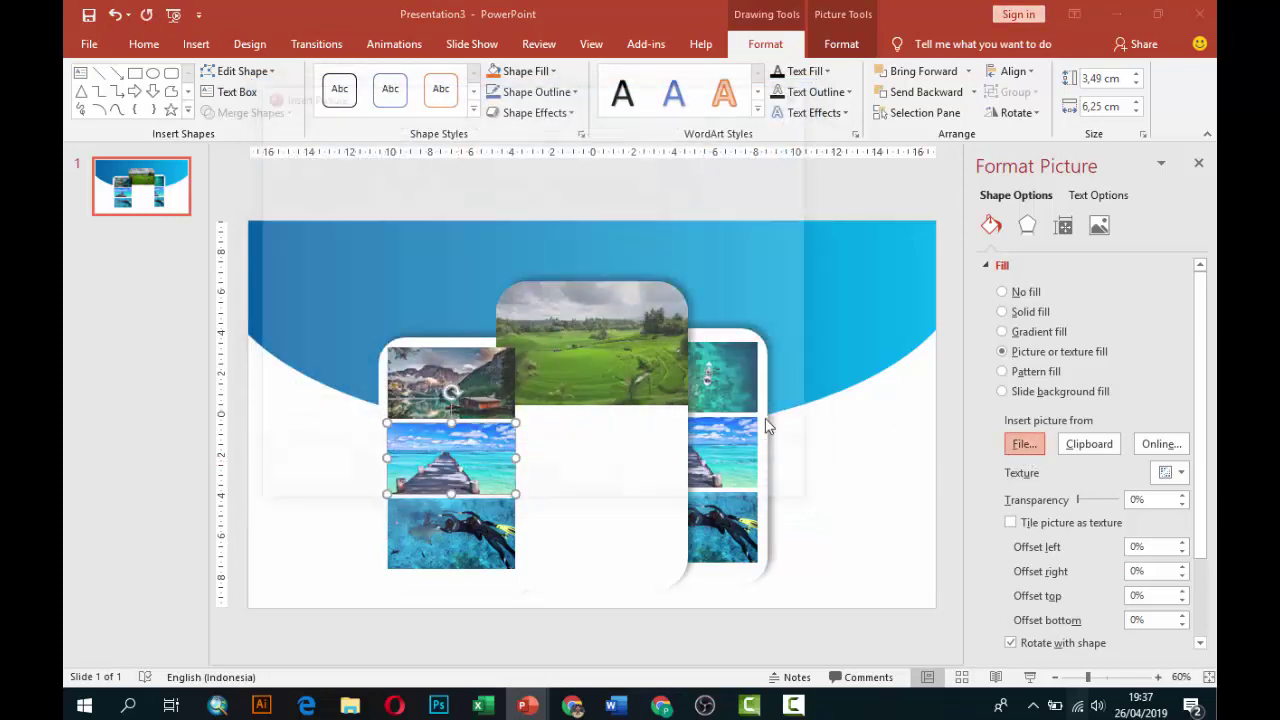
Refill the middle-left slot with the pink-sky pier photo
{"action": "left_click", "coordinate": [1024, 444]}
{"action": "scroll", "coordinate": [690, 360], "scroll_direction": "down", "scroll_amount": 2}
{"action": "scroll", "coordinate": [705, 400], "scroll_direction": "down", "scroll_amount": 2}
{"action": "scroll", "coordinate": [705, 400], "scroll_direction": "down", "scroll_amount": 1}
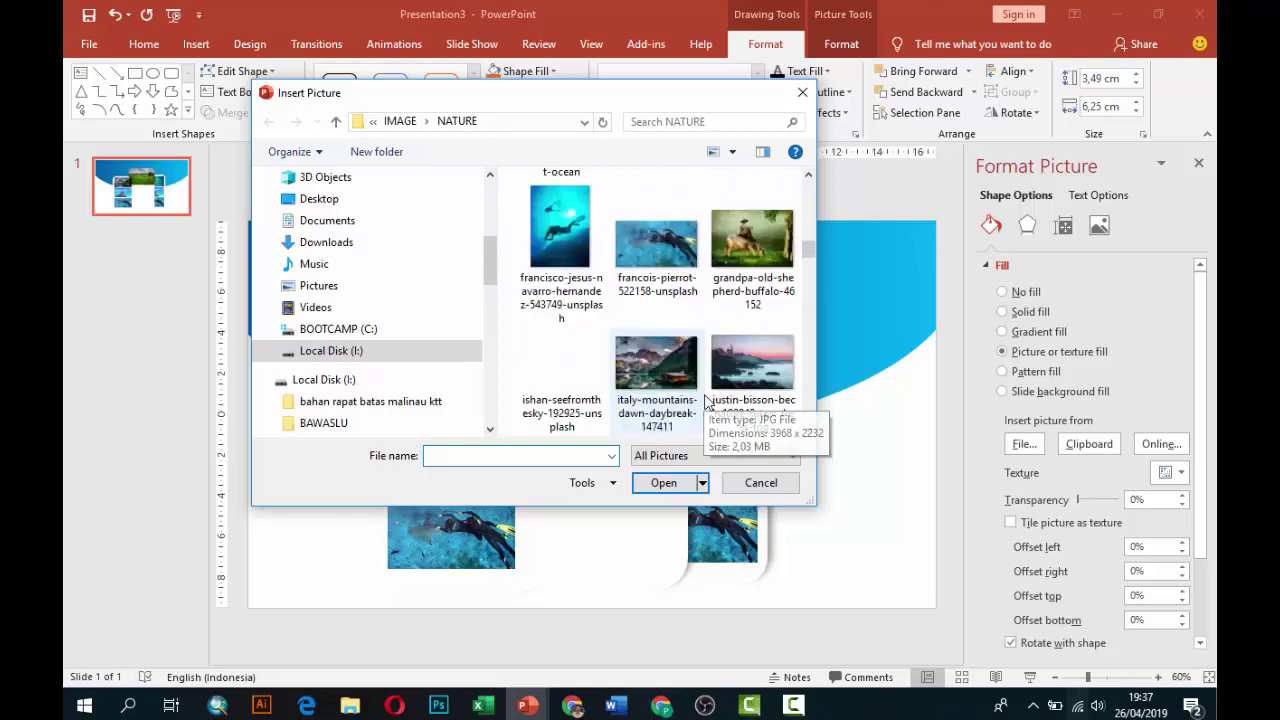
{"action": "scroll", "coordinate": [705, 400], "scroll_direction": "down", "scroll_amount": 1}
{"action": "scroll", "coordinate": [705, 400], "scroll_direction": "down", "scroll_amount": 1}
{"action": "left_click", "coordinate": [658, 300]}
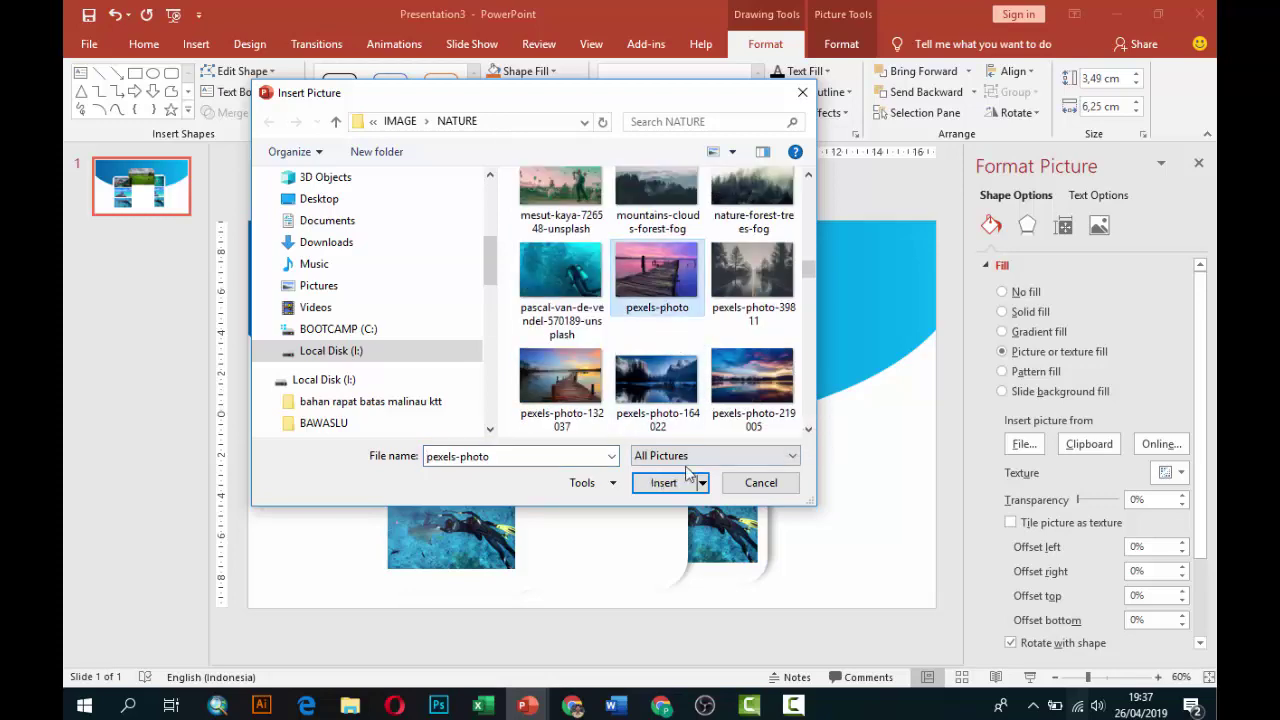
{"action": "left_click", "coordinate": [663, 482]}
Replace the bottom-left diver picture with the sunset pier photo
{"action": "left_click", "coordinate": [438, 547]}
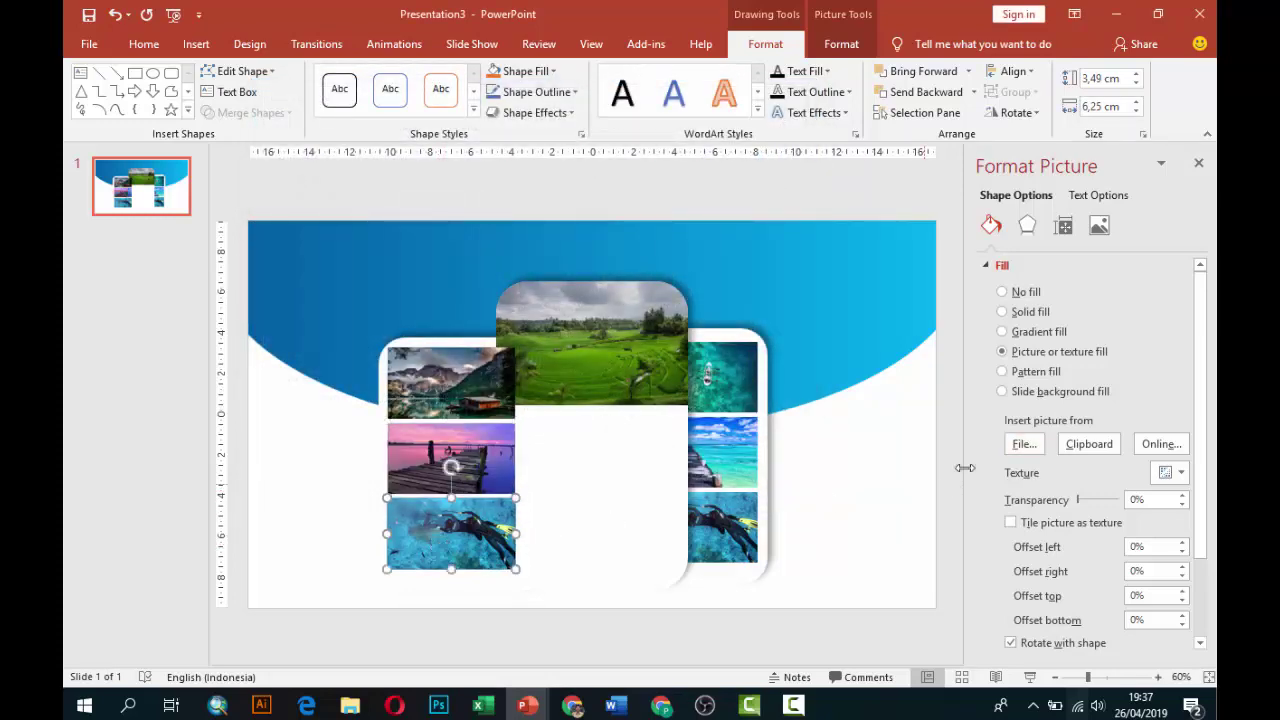
{"action": "left_click", "coordinate": [1023, 444]}
{"action": "scroll", "coordinate": [642, 367], "scroll_direction": "down", "scroll_amount": 2}
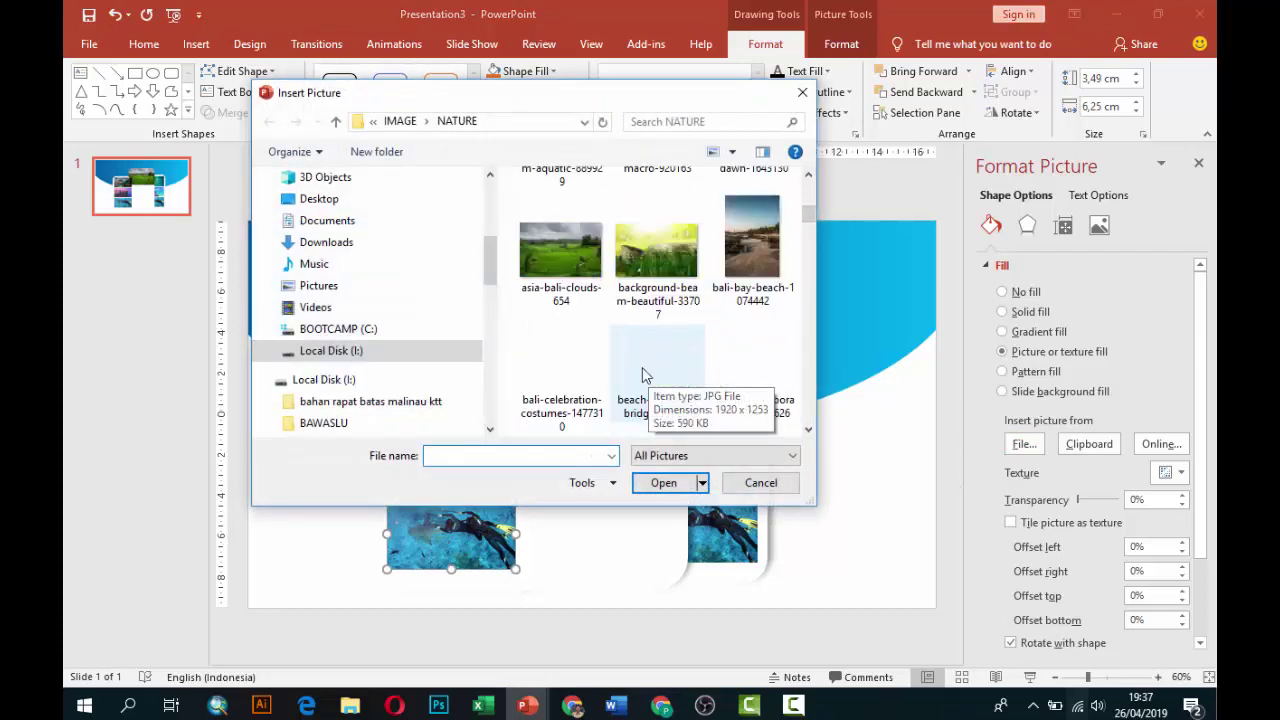
{"action": "scroll", "coordinate": [620, 370], "scroll_direction": "down", "scroll_amount": 2}
{"action": "scroll", "coordinate": [607, 372], "scroll_direction": "down", "scroll_amount": 2}
{"action": "scroll", "coordinate": [625, 365], "scroll_direction": "down", "scroll_amount": 2}
{"action": "scroll", "coordinate": [625, 365], "scroll_direction": "down", "scroll_amount": 1}
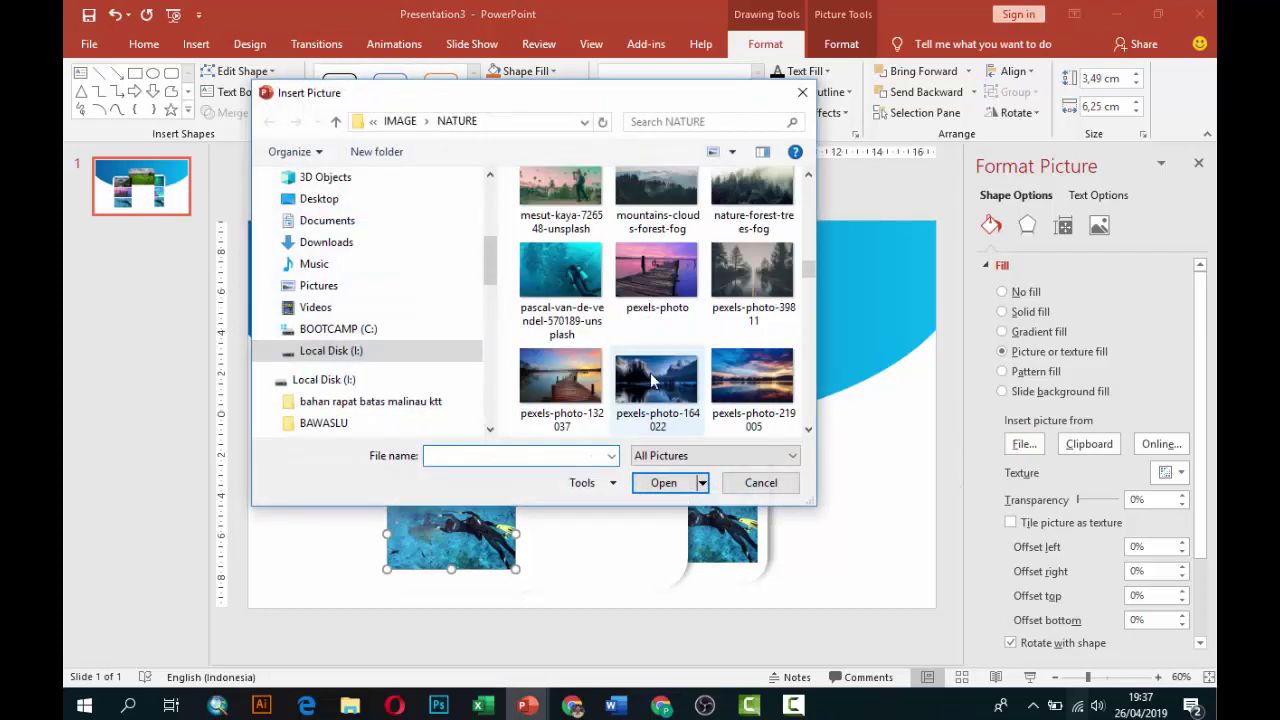
{"action": "left_click", "coordinate": [586, 396]}
{"action": "left_click", "coordinate": [660, 482]}
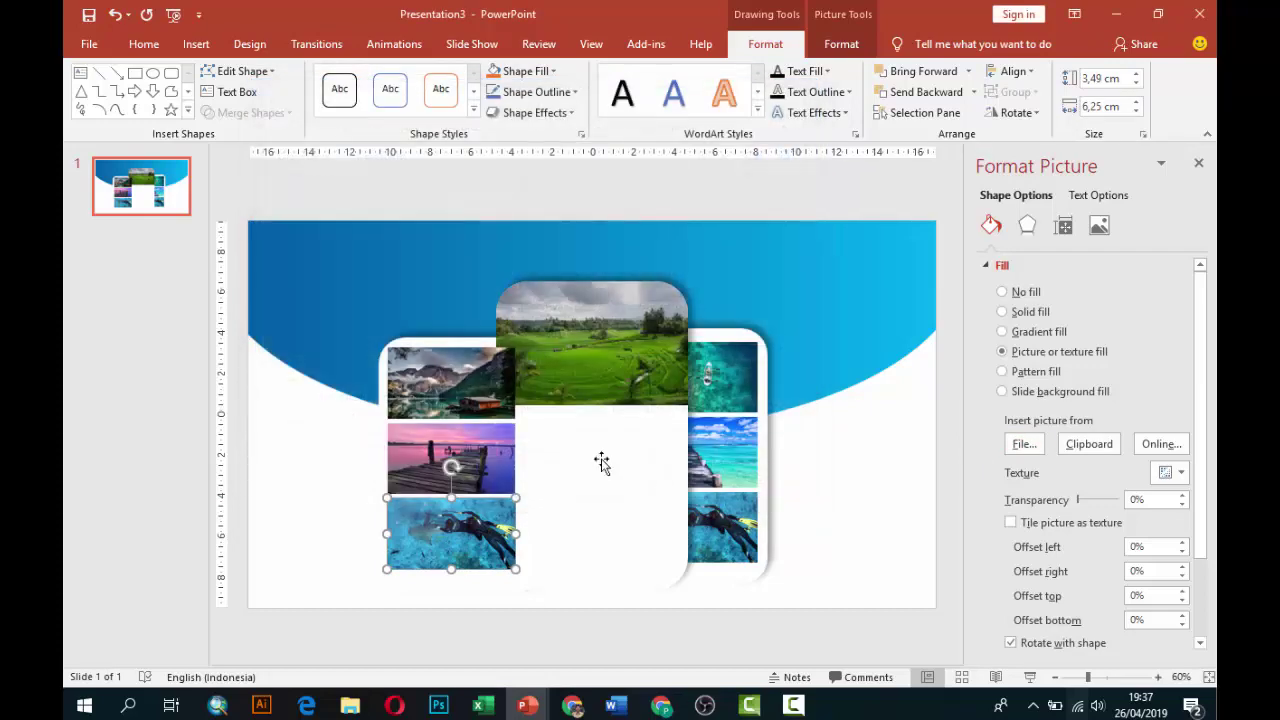
Bring the middle rice-field card in front of the side columns
{"action": "left_click", "coordinate": [612, 440]}
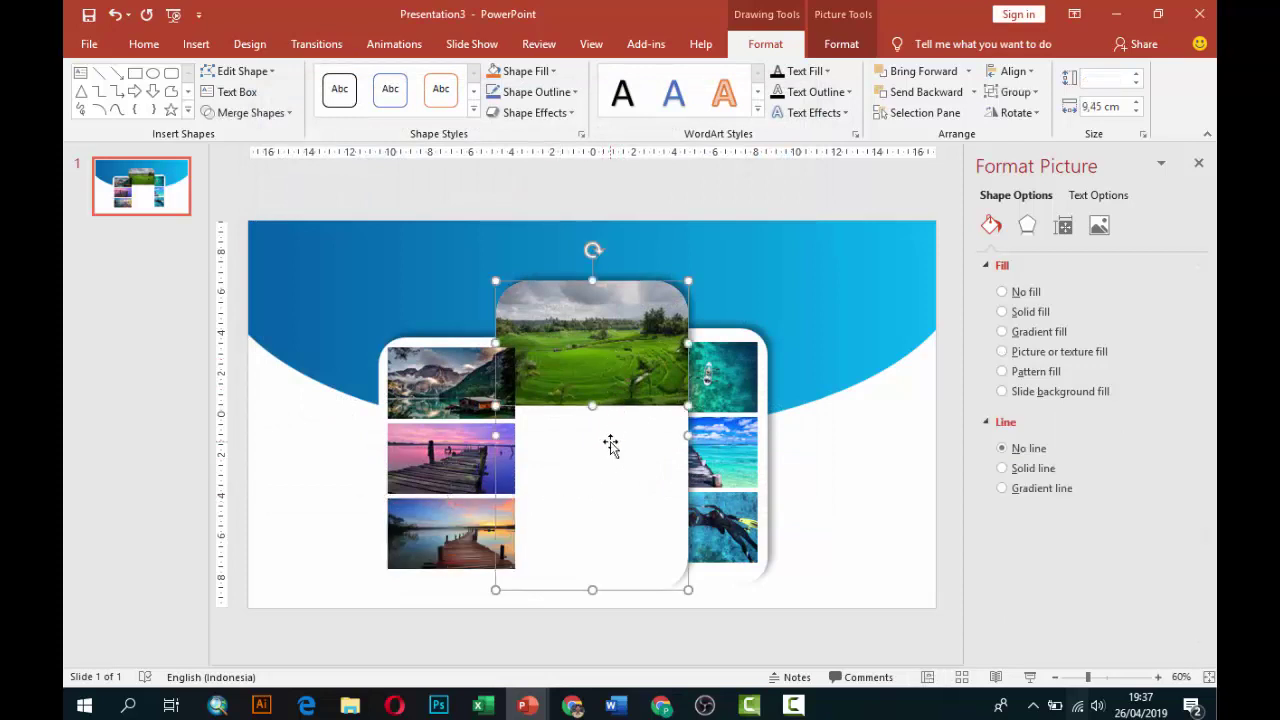
{"action": "right_click", "coordinate": [614, 446]}
{"action": "left_click", "coordinate": [674, 270]}
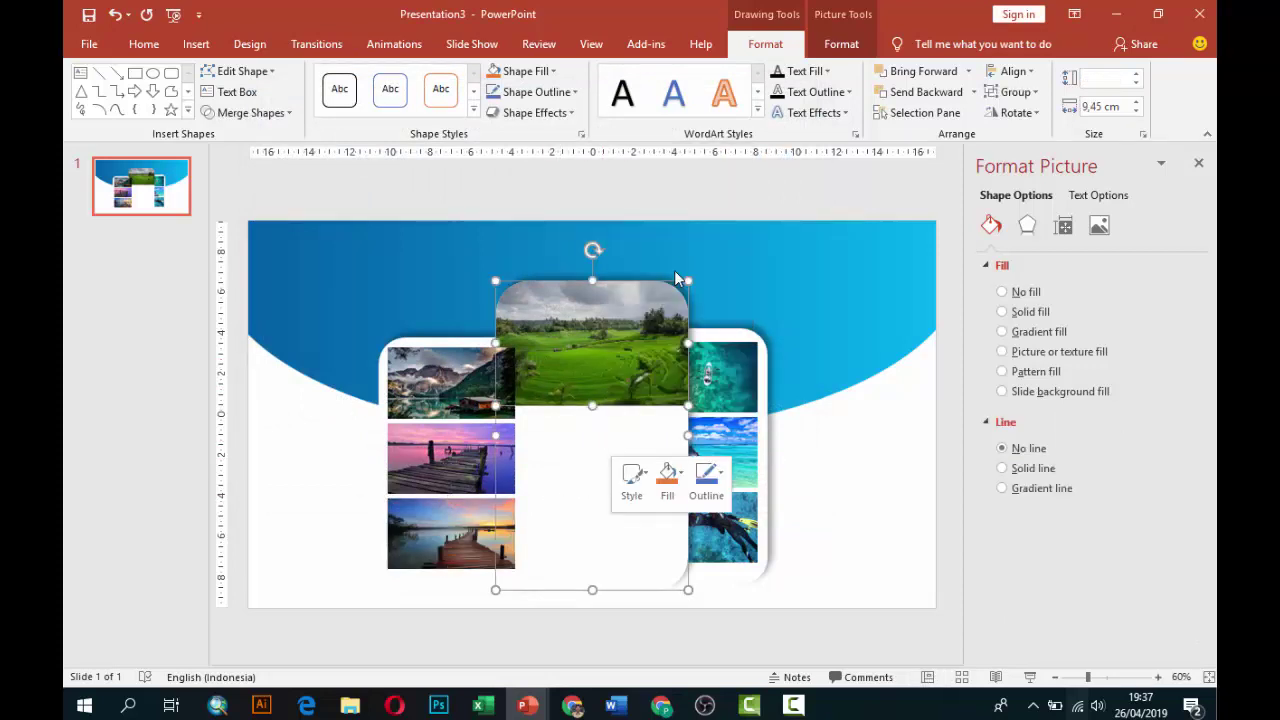
Add a top-left text box reading 'Judul Presentasi' in white Gotham Bold
{"action": "left_click", "coordinate": [877, 474]}
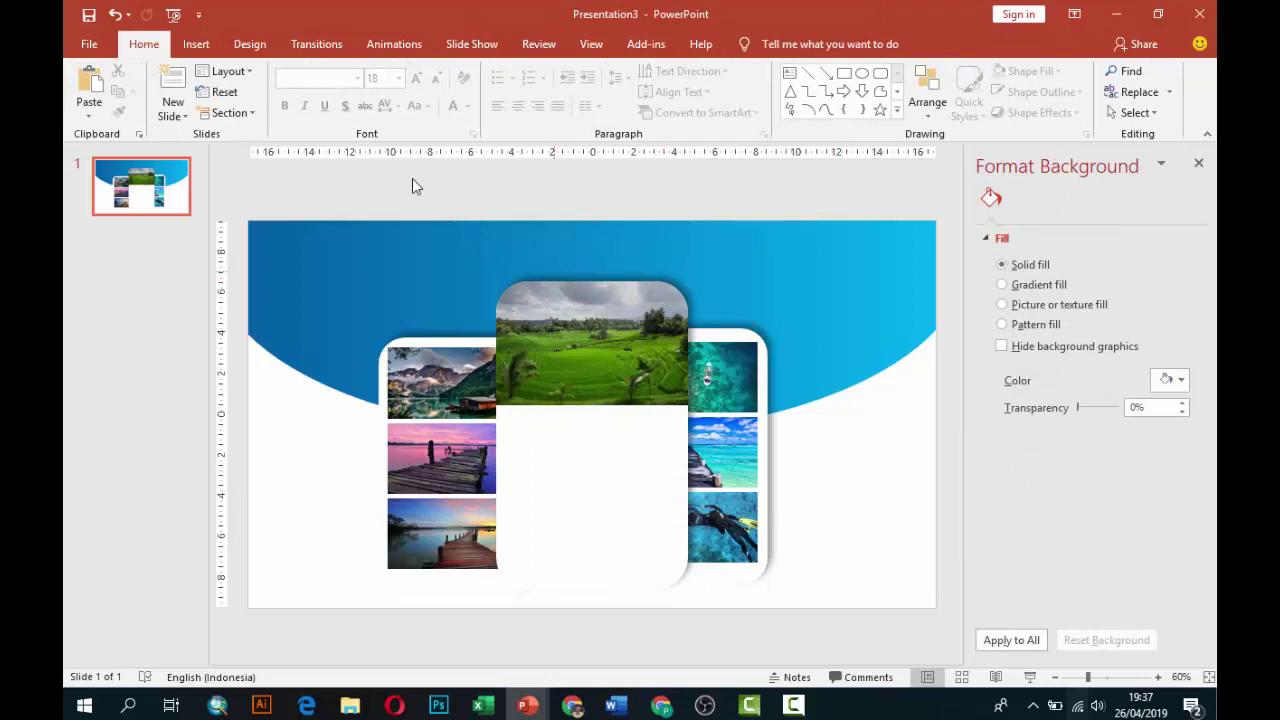
{"action": "left_click", "coordinate": [196, 44]}
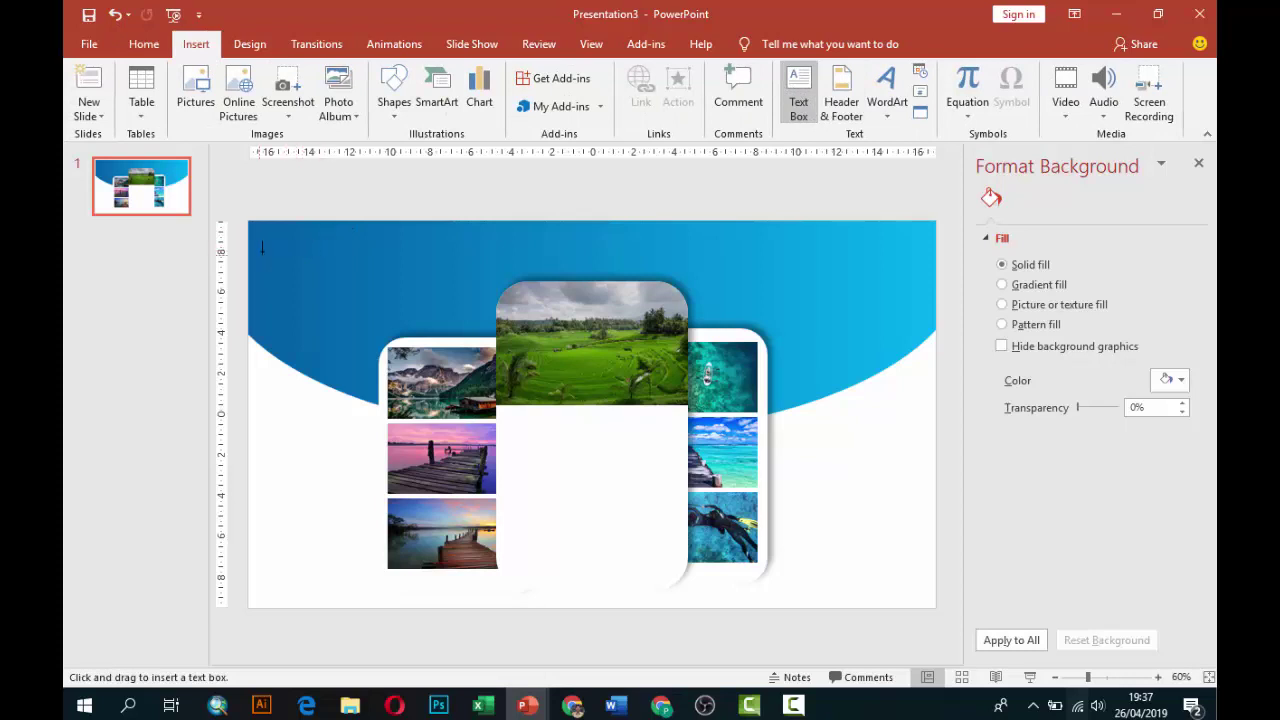
{"action": "left_click_drag", "start_coordinate": [262, 250], "coordinate": [405, 281]}
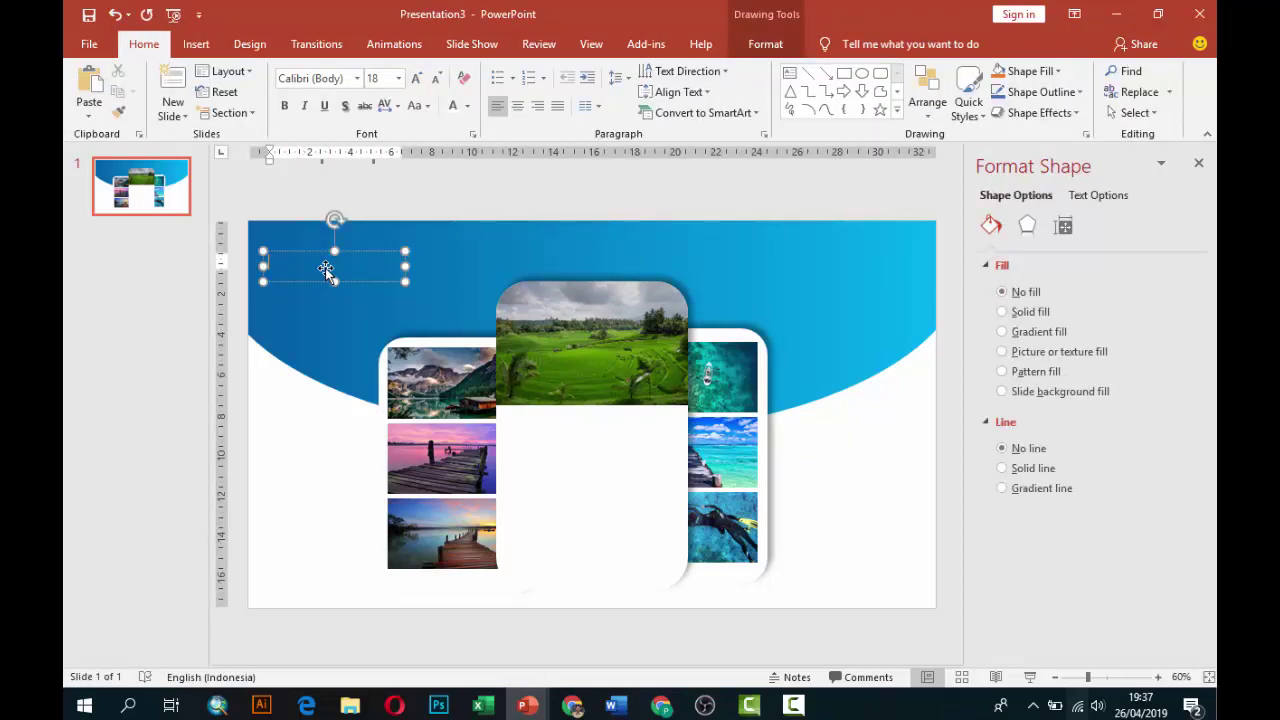
{"action": "type", "text": "Judul "}
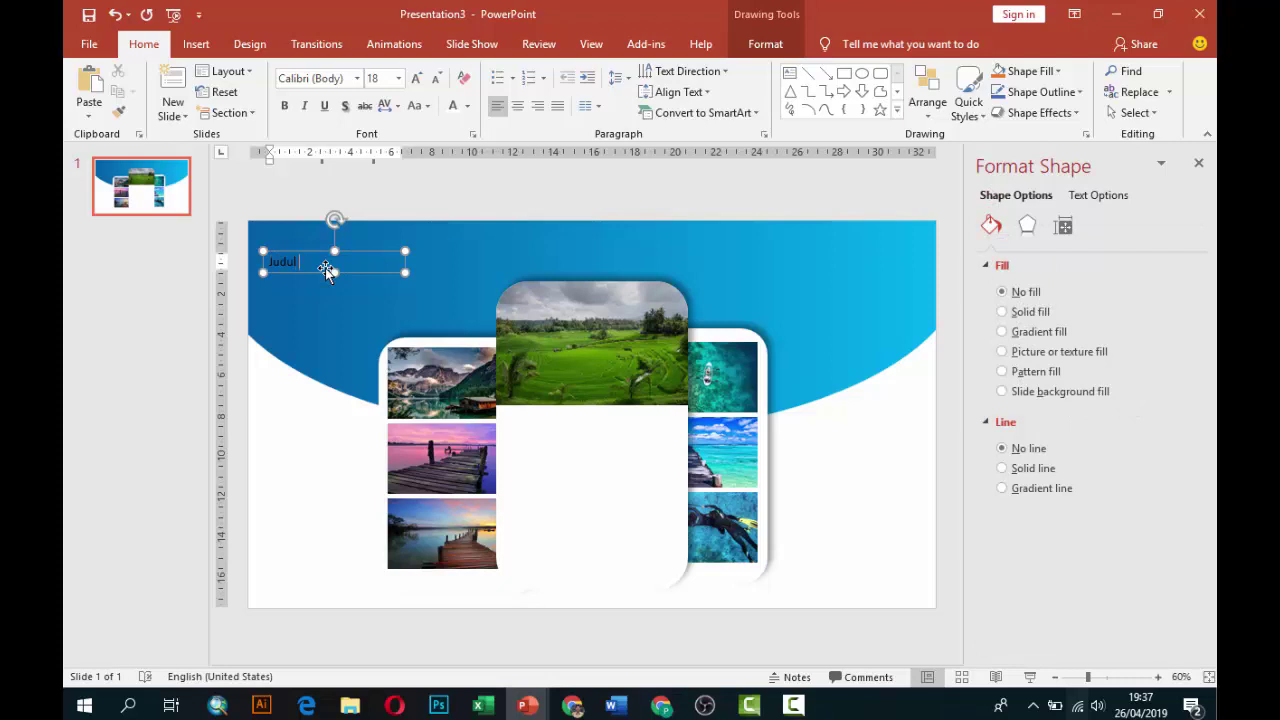
{"action": "type", "text": "Presentasi"}
{"action": "key", "text": "Escape"}
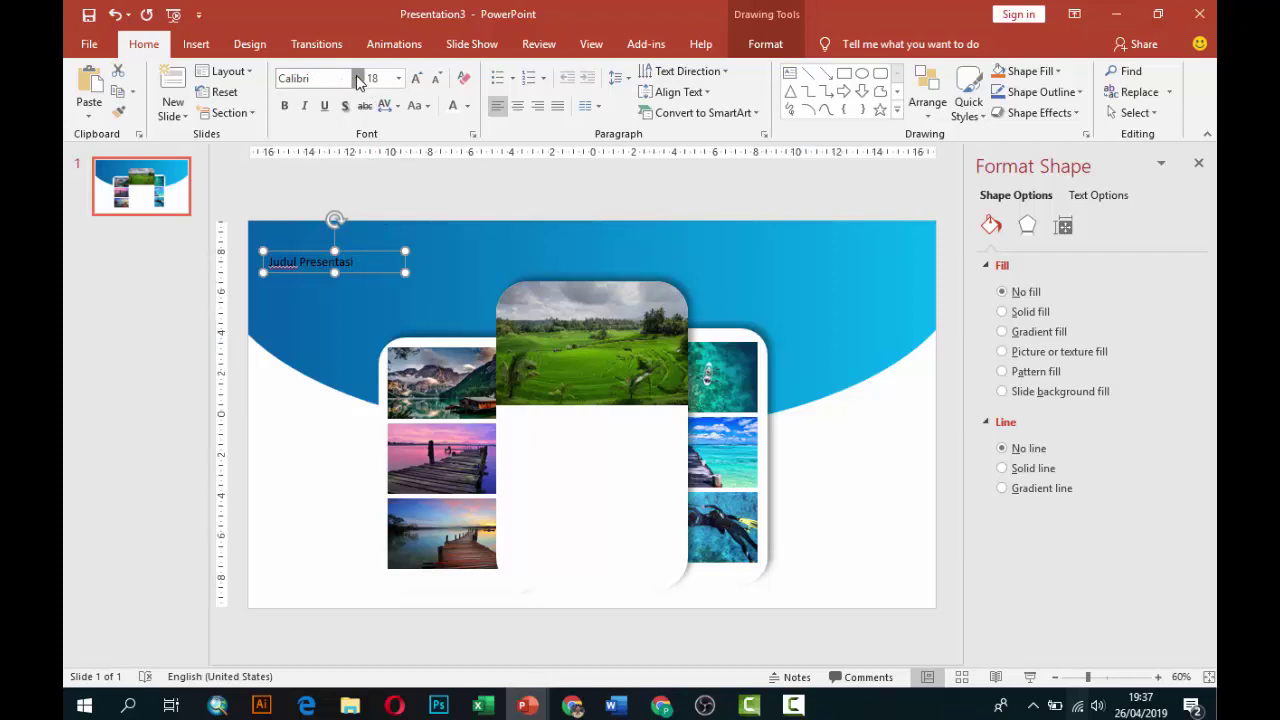
{"action": "left_click", "coordinate": [357, 78]}
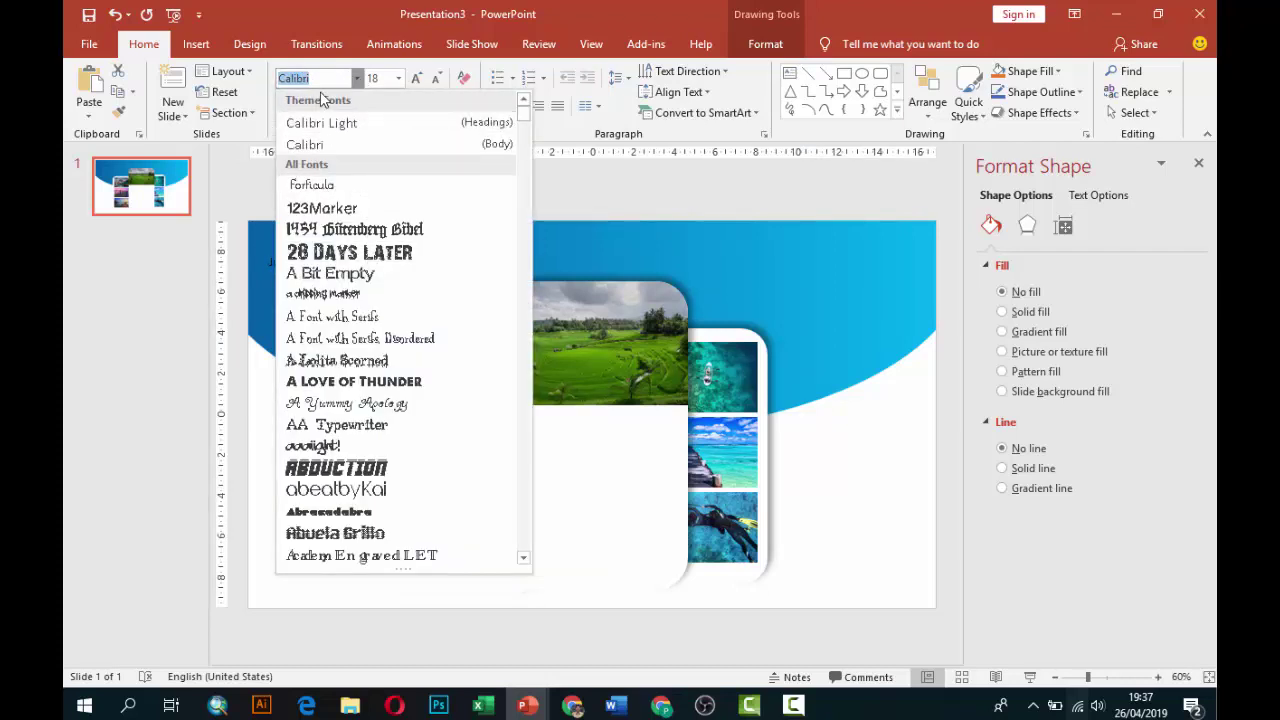
{"action": "type", "text": "Gotham Bold"}
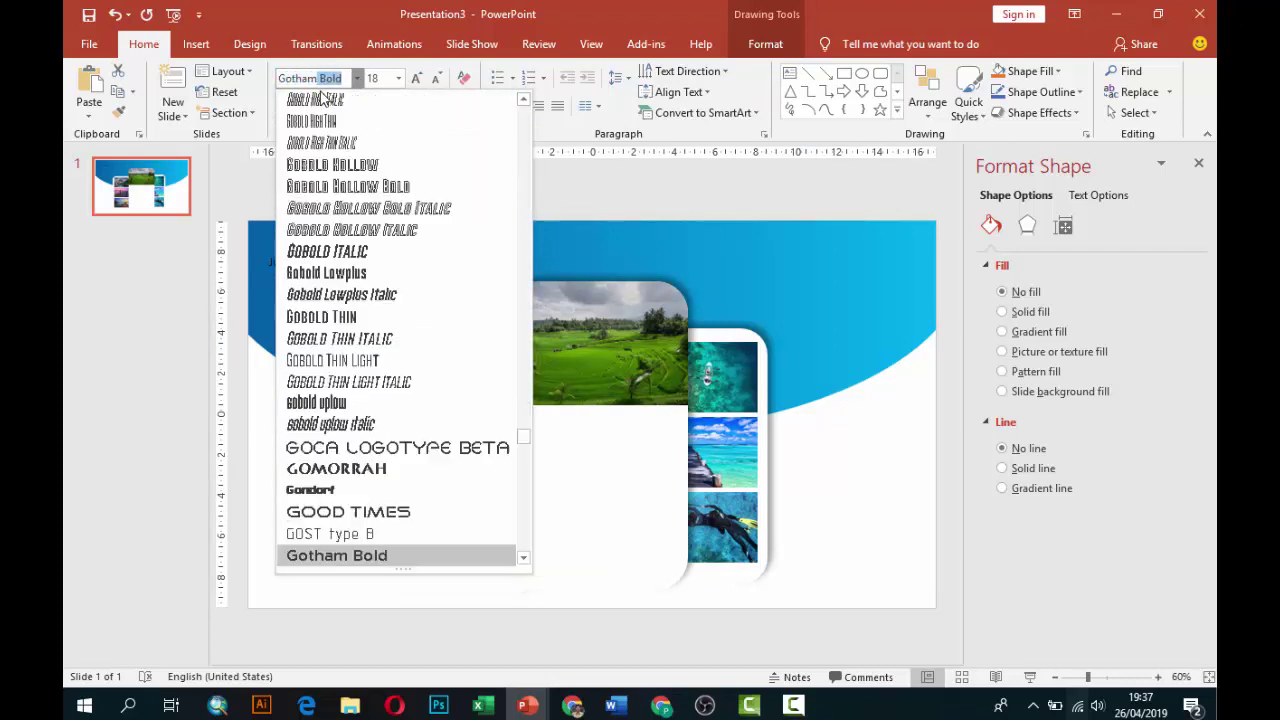
{"action": "key", "text": "Return"}
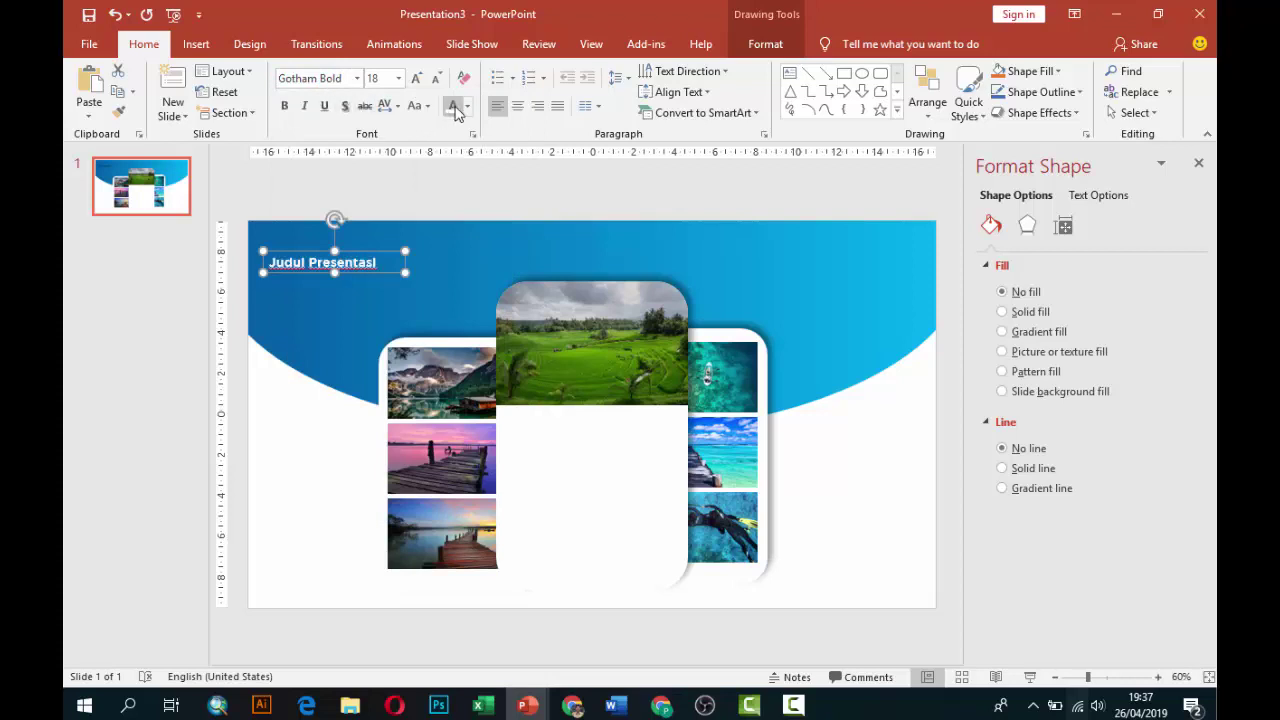
{"action": "left_click", "coordinate": [452, 105]}
Resize the title box so it wraps onto two lines at 28 pt
{"action": "left_click_drag", "start_coordinate": [405, 251], "coordinate": [431, 243]}
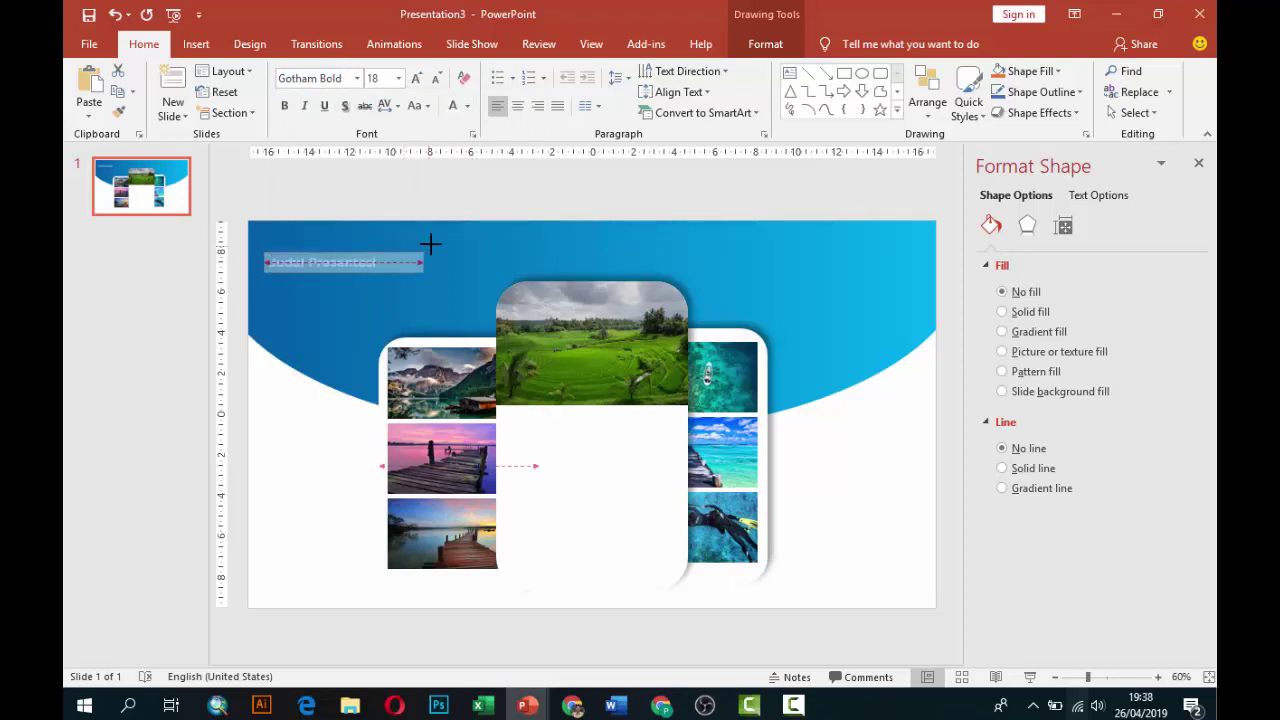
{"action": "left_click", "coordinate": [398, 78]}
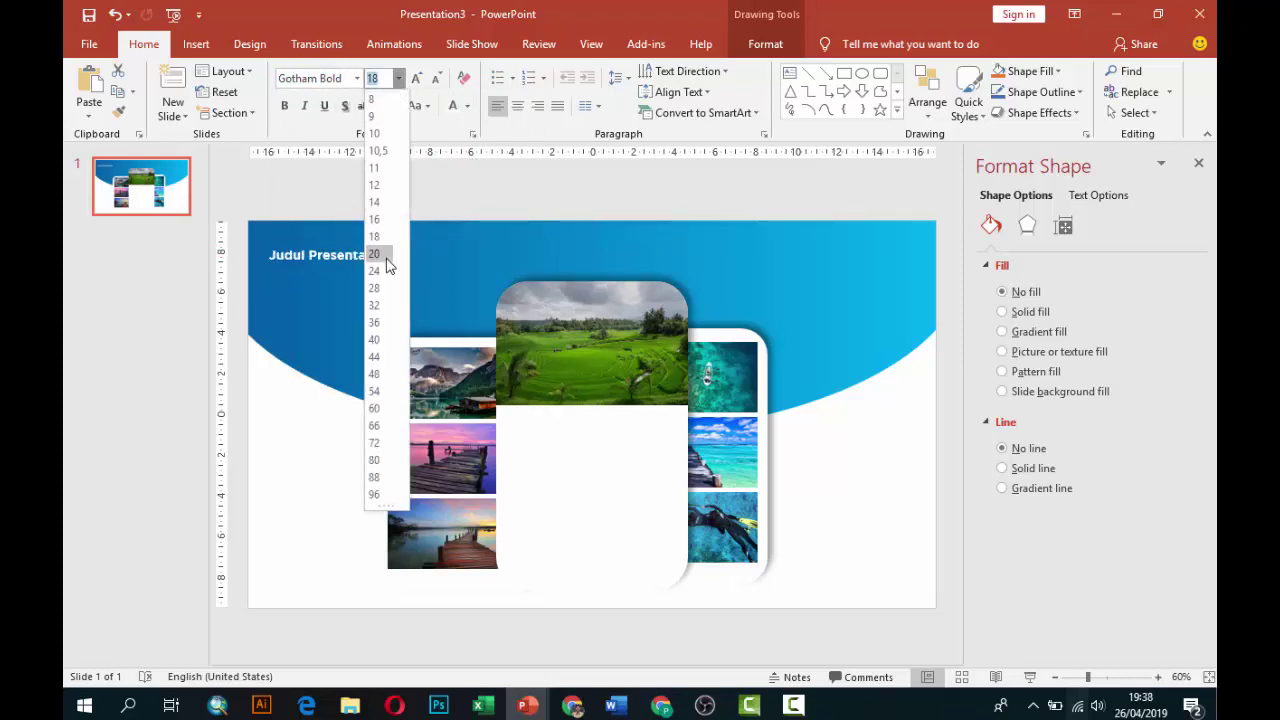
{"action": "left_click", "coordinate": [374, 272]}
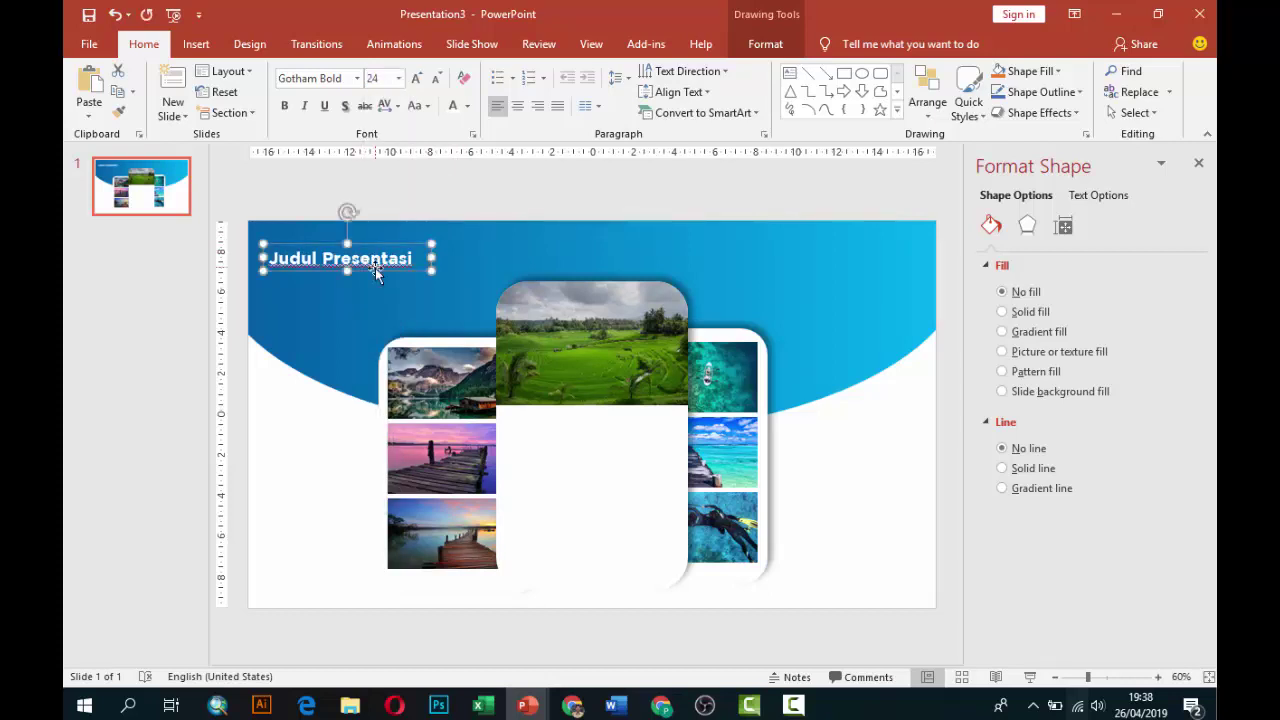
{"action": "left_click", "coordinate": [379, 271]}
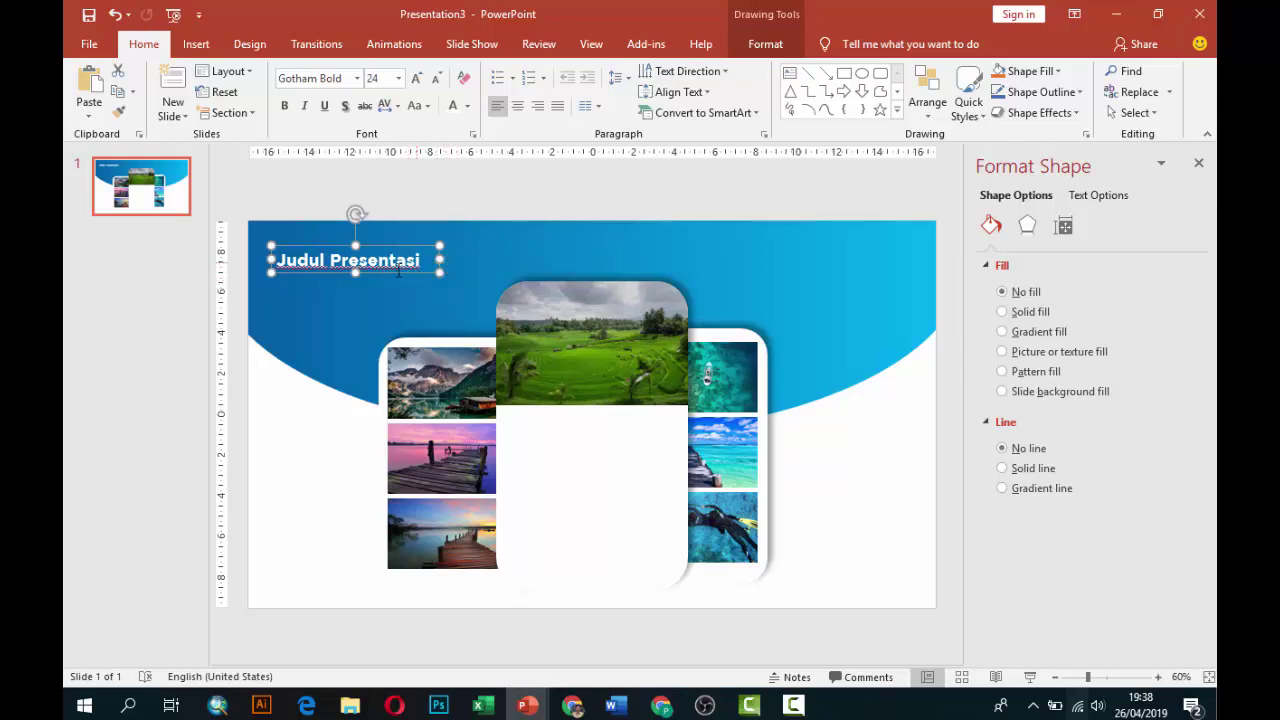
{"action": "left_click_drag", "start_coordinate": [440, 260], "coordinate": [388, 262]}
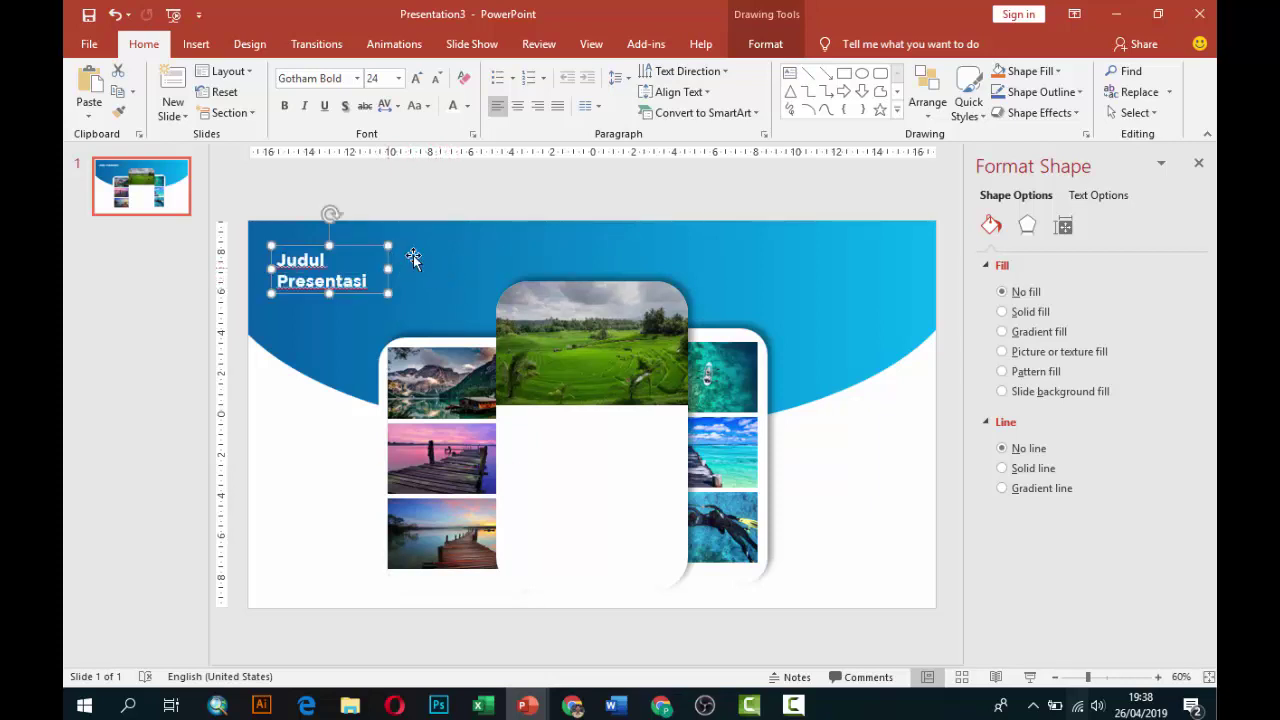
{"action": "left_click", "coordinate": [398, 78]}
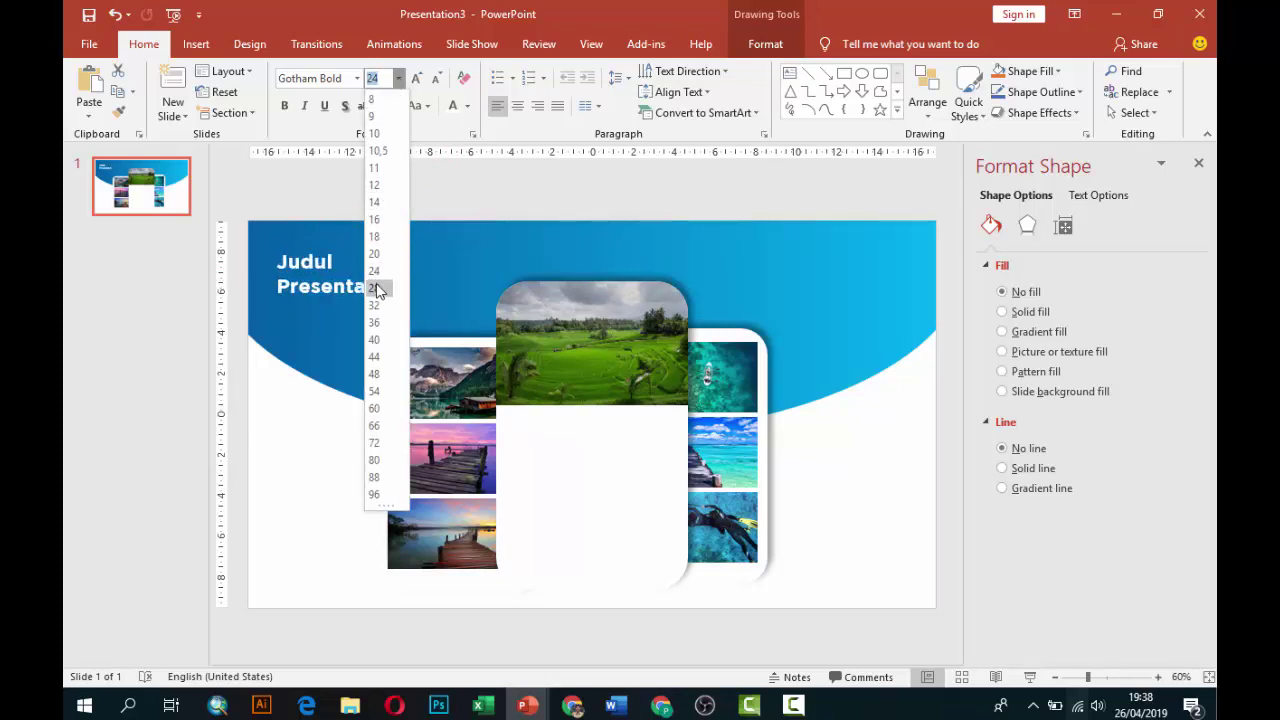
{"action": "left_click", "coordinate": [372, 287]}
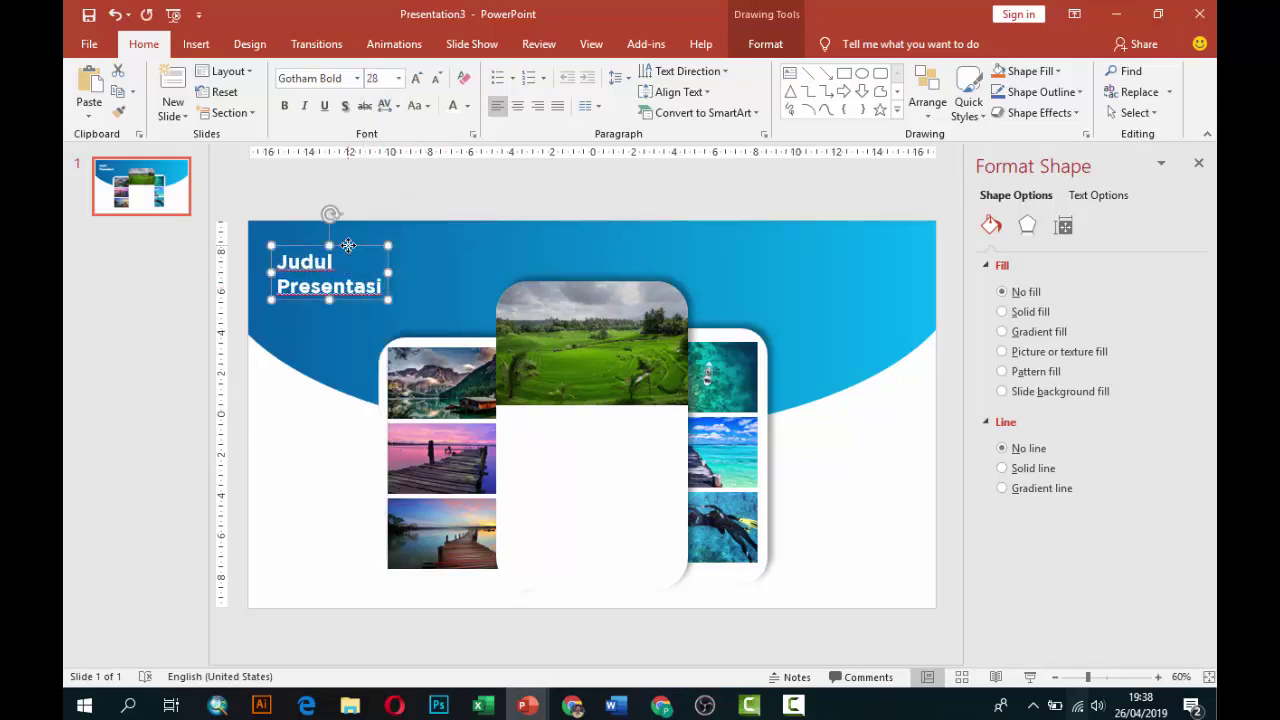
Copy the title to the top-right corner and shrink the copy to 16 pt
{"action": "left_click_drag", "start_coordinate": [348, 245], "coordinate": [885, 247]}
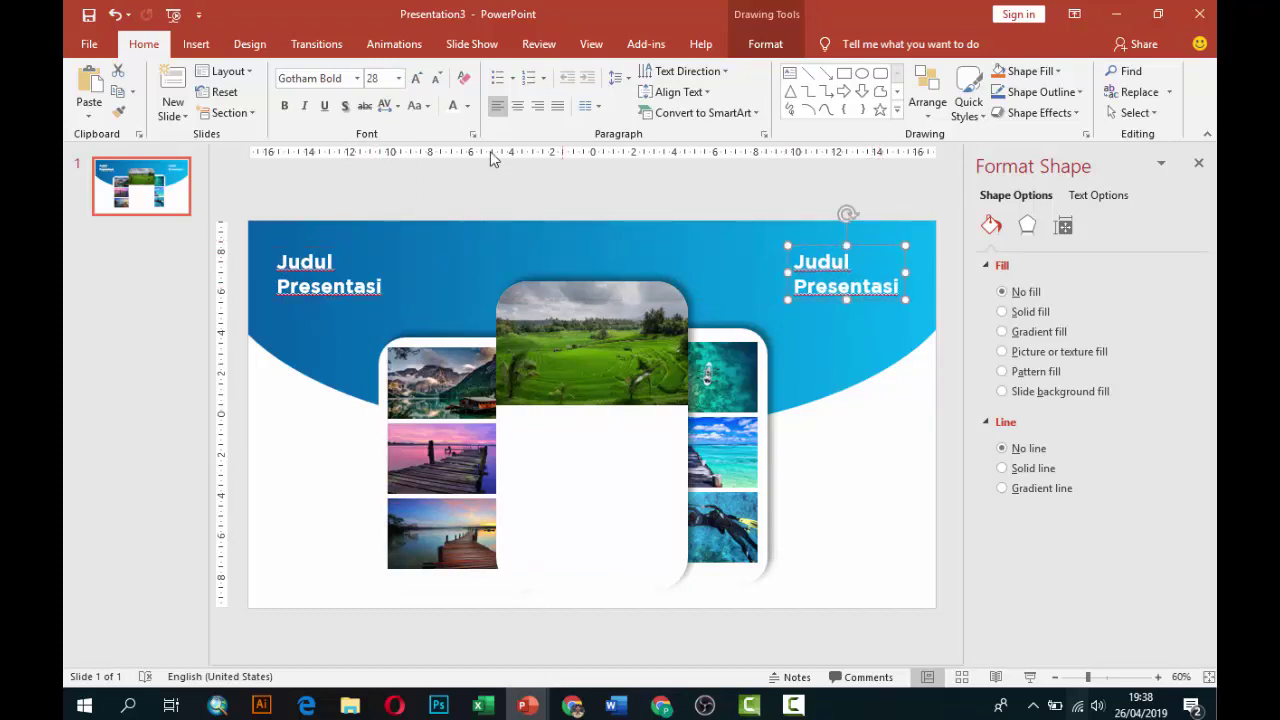
{"action": "left_click", "coordinate": [398, 78]}
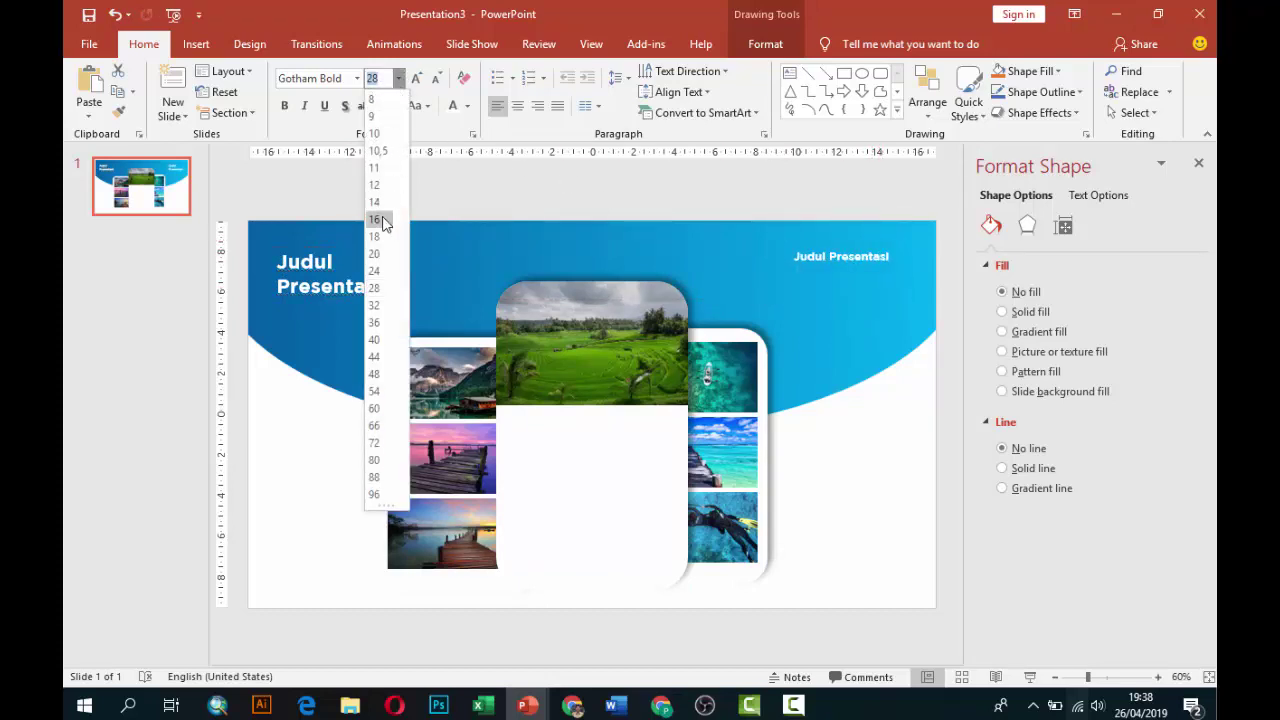
{"action": "left_click", "coordinate": [384, 221]}
{"action": "left_click_drag", "start_coordinate": [828, 248], "coordinate": [829, 238]}
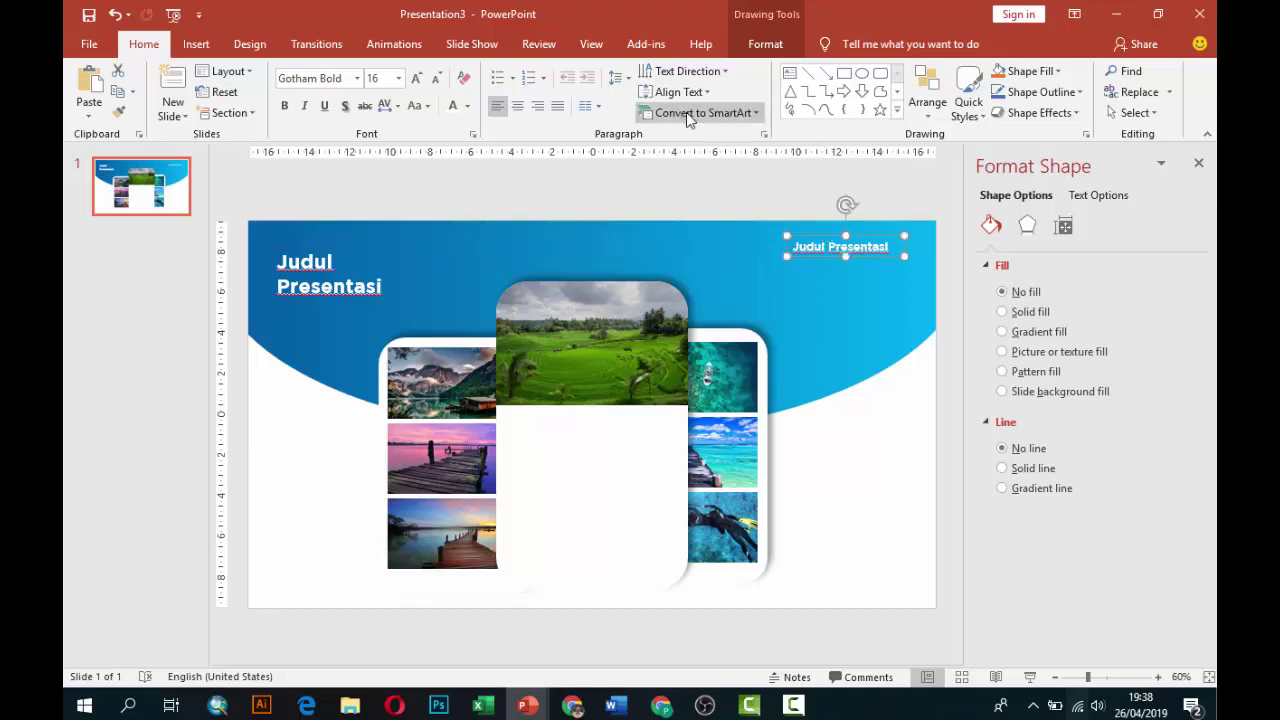
{"action": "left_click", "coordinate": [196, 44]}
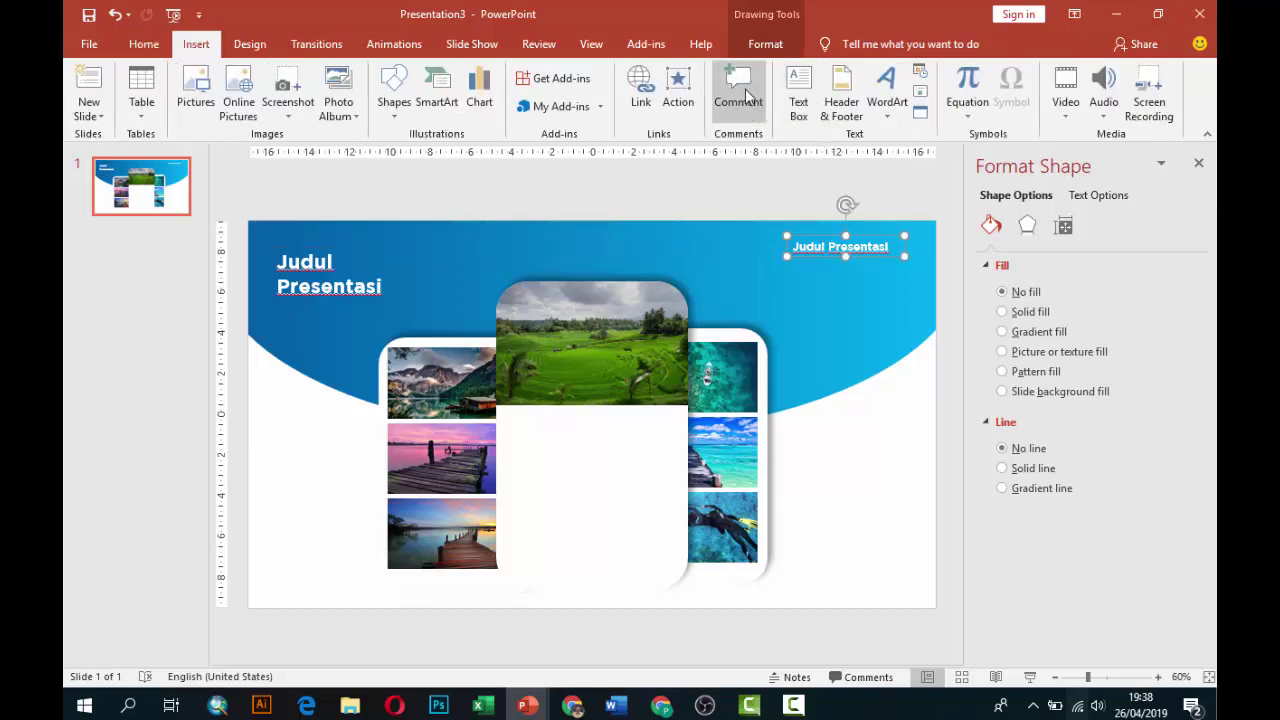
Draw a text box on the right and fill it with one rand placeholder paragraph
{"action": "left_click", "coordinate": [798, 95]}
{"action": "left_click_drag", "start_coordinate": [808, 412], "coordinate": [922, 494]}
{"action": "type", "text": "=rand"}
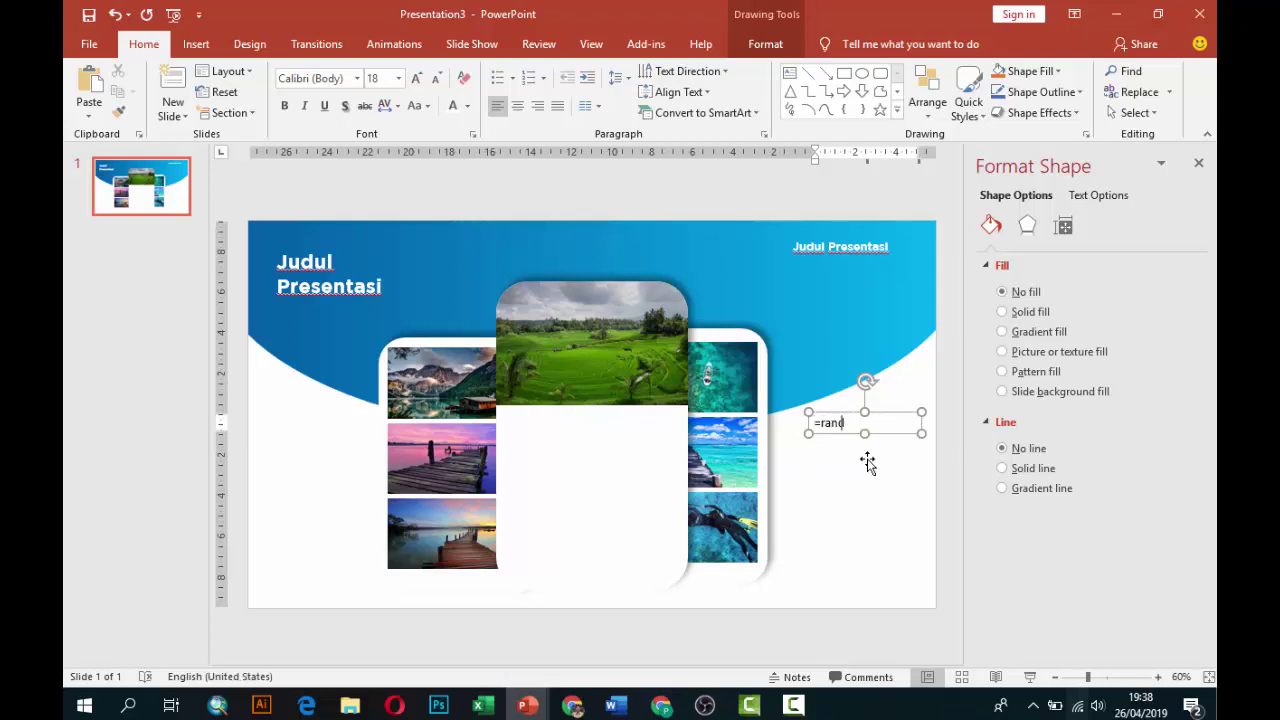
{"action": "type", "text": "("}
{"action": "key", "text": "Return"}
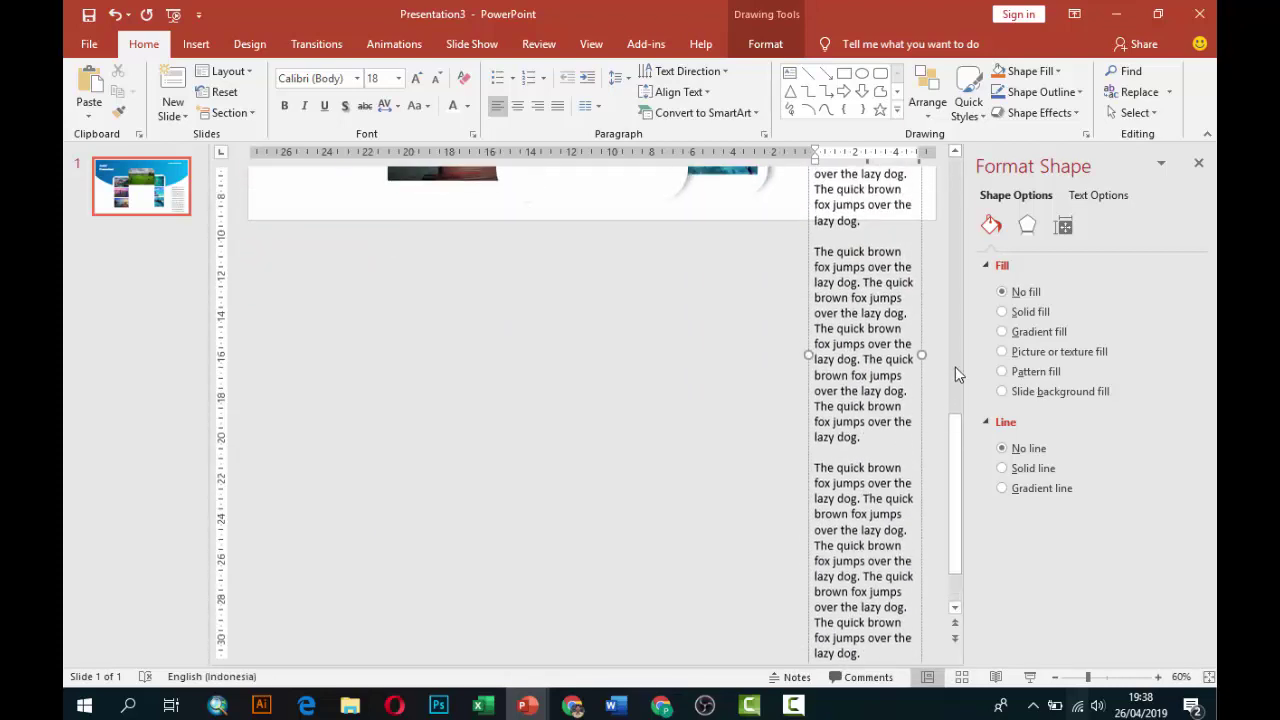
{"action": "scroll", "coordinate": [898, 430], "scroll_direction": "up", "scroll_amount": 5}
{"action": "left_click_drag", "start_coordinate": [876, 420], "coordinate": [900, 677]}
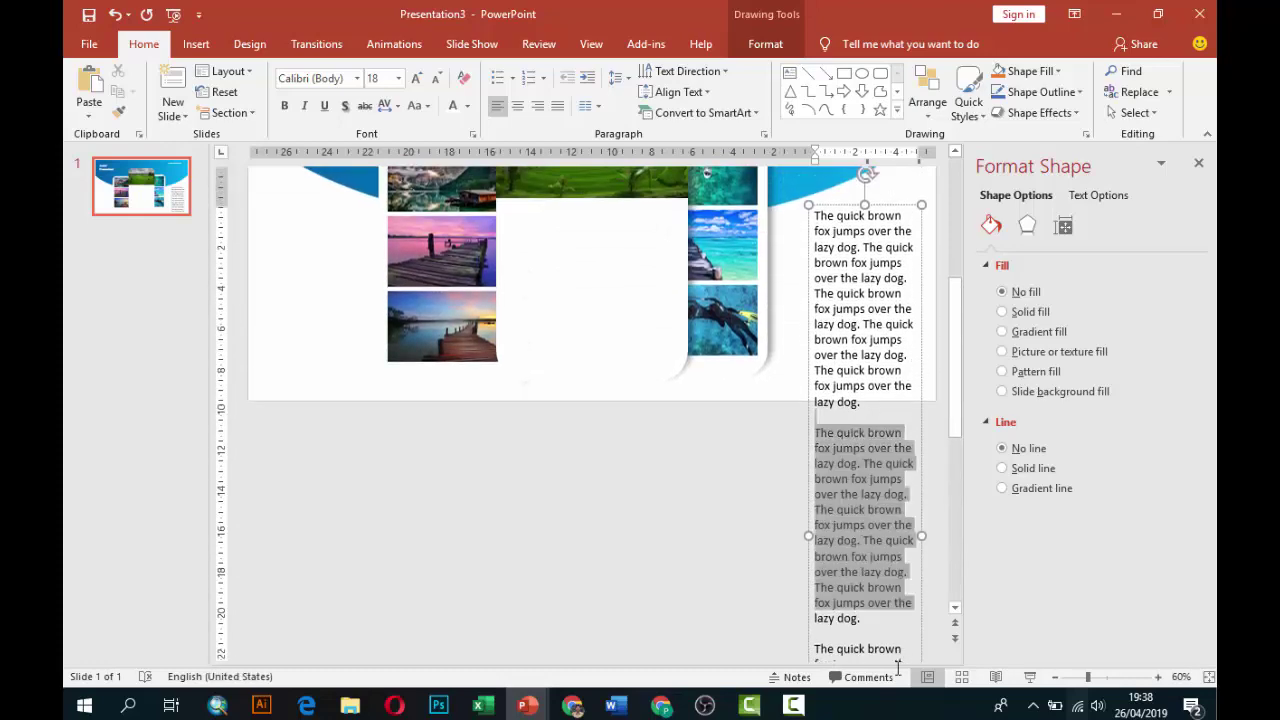
{"action": "key", "text": "Delete"}
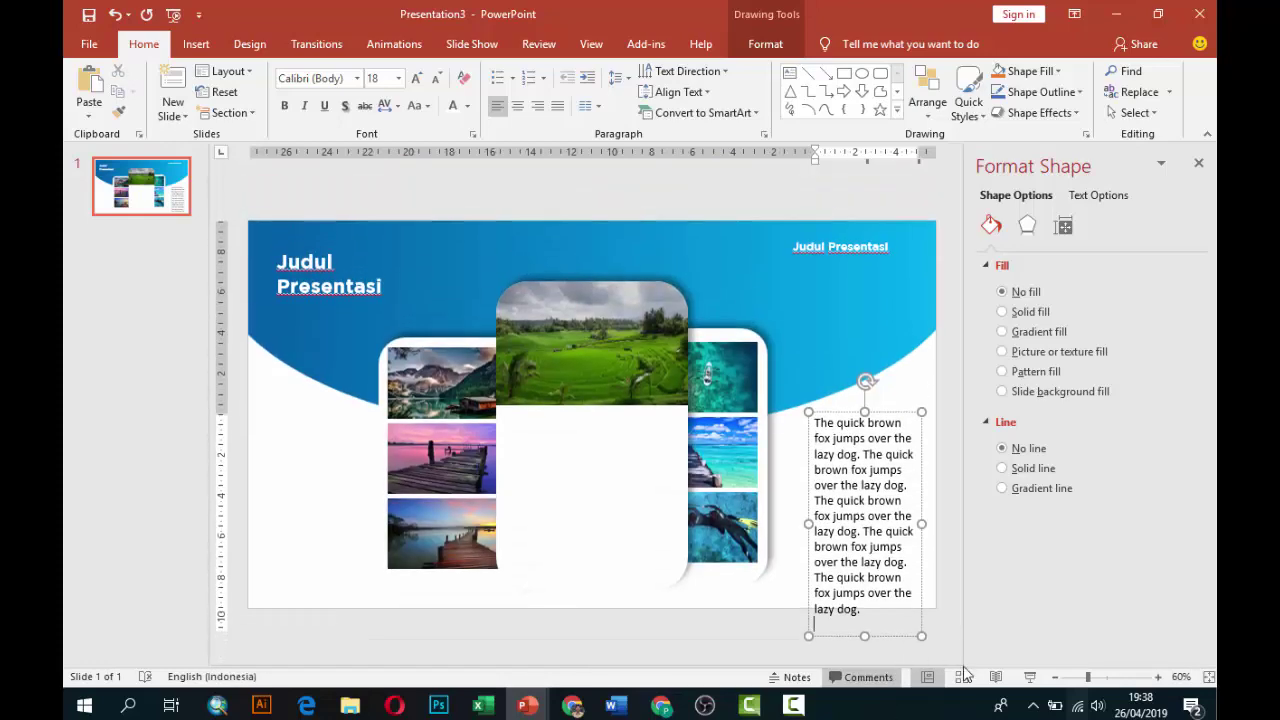
Move the paragraph to the top right, set it to 12 pt Montserrat, and align it under the heading
{"action": "left_click_drag", "start_coordinate": [890, 415], "coordinate": [870, 272]}
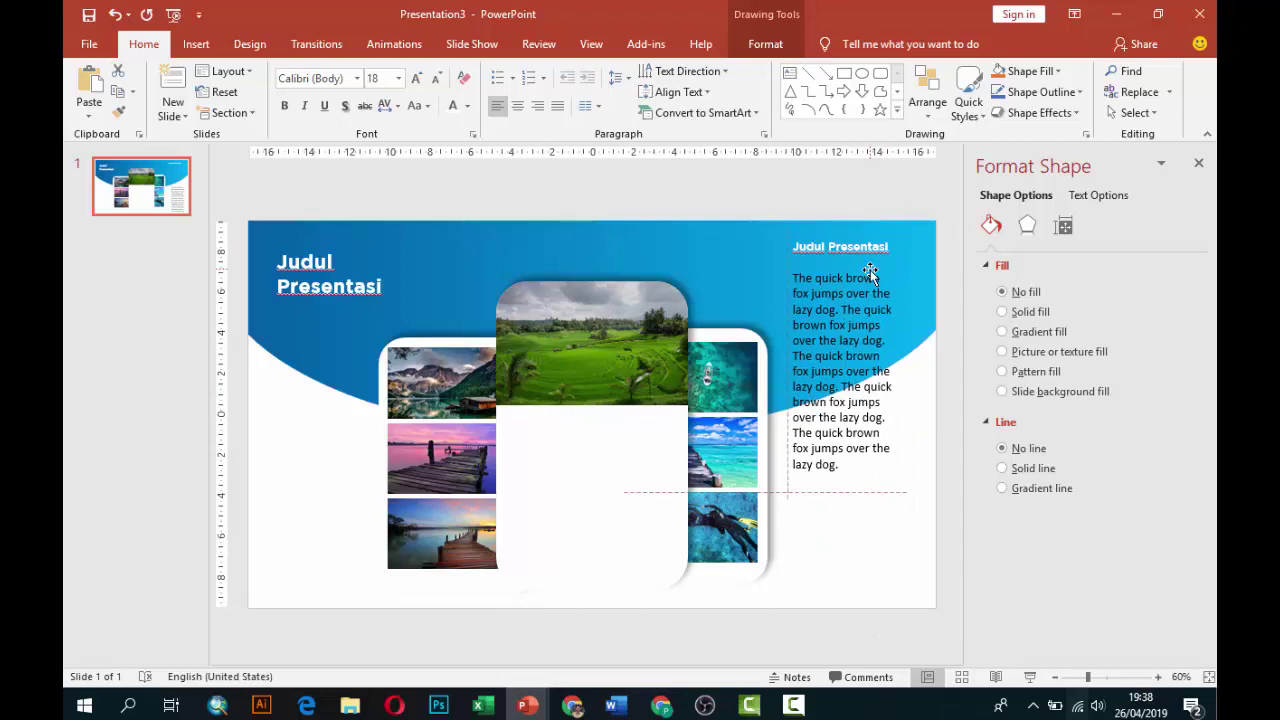
{"action": "left_click", "coordinate": [398, 78]}
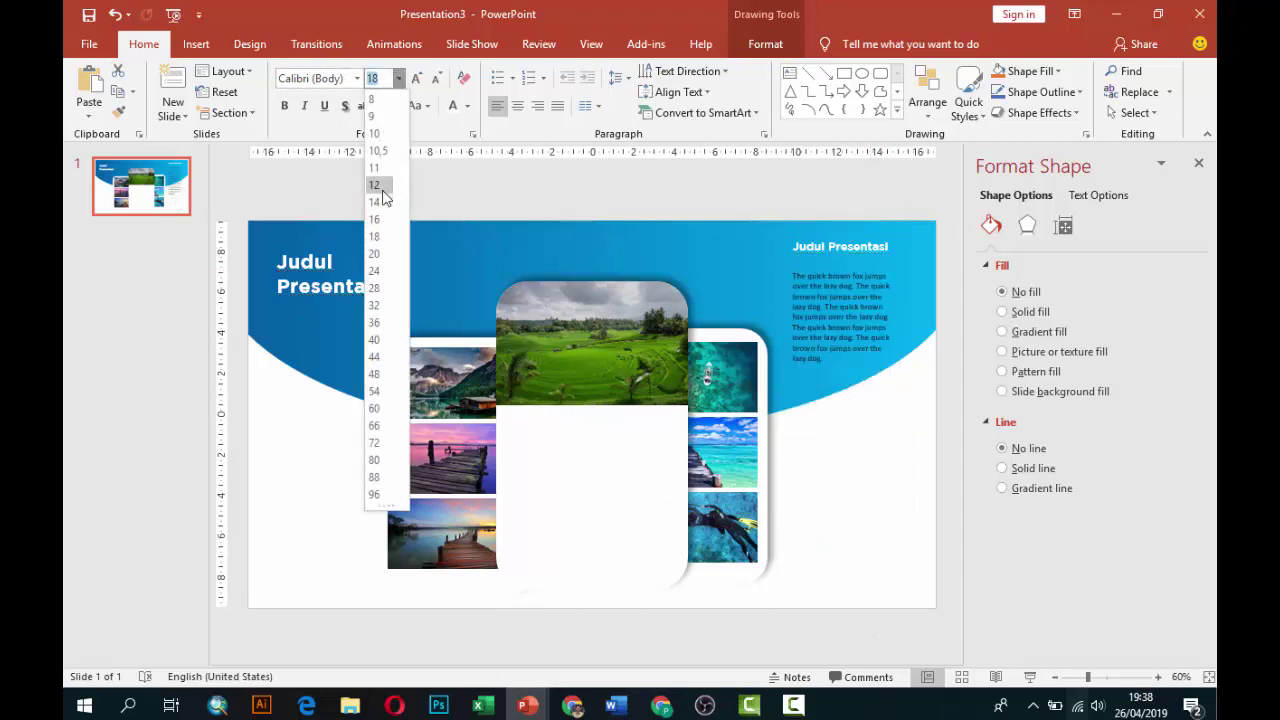
{"action": "left_click", "coordinate": [374, 184]}
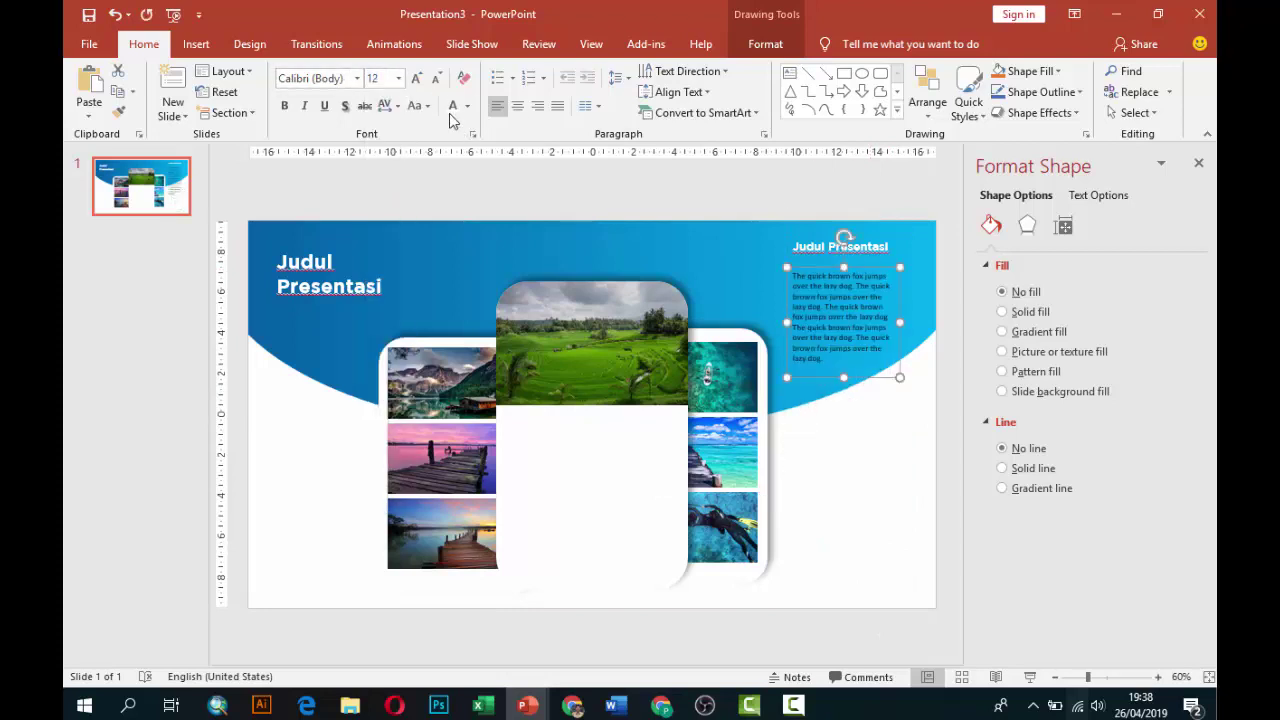
{"action": "left_click", "coordinate": [340, 80]}
{"action": "type", "text": "m"}
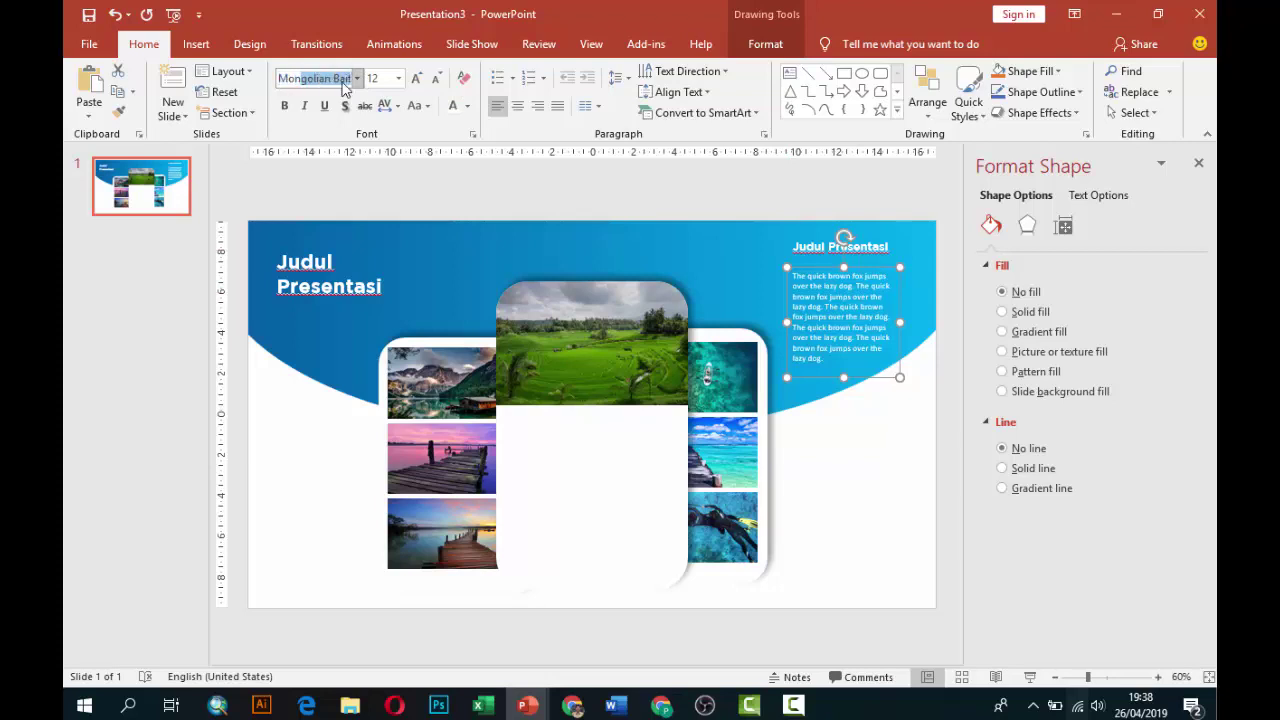
{"action": "type", "text": "tserrat"}
{"action": "key", "text": "Return"}
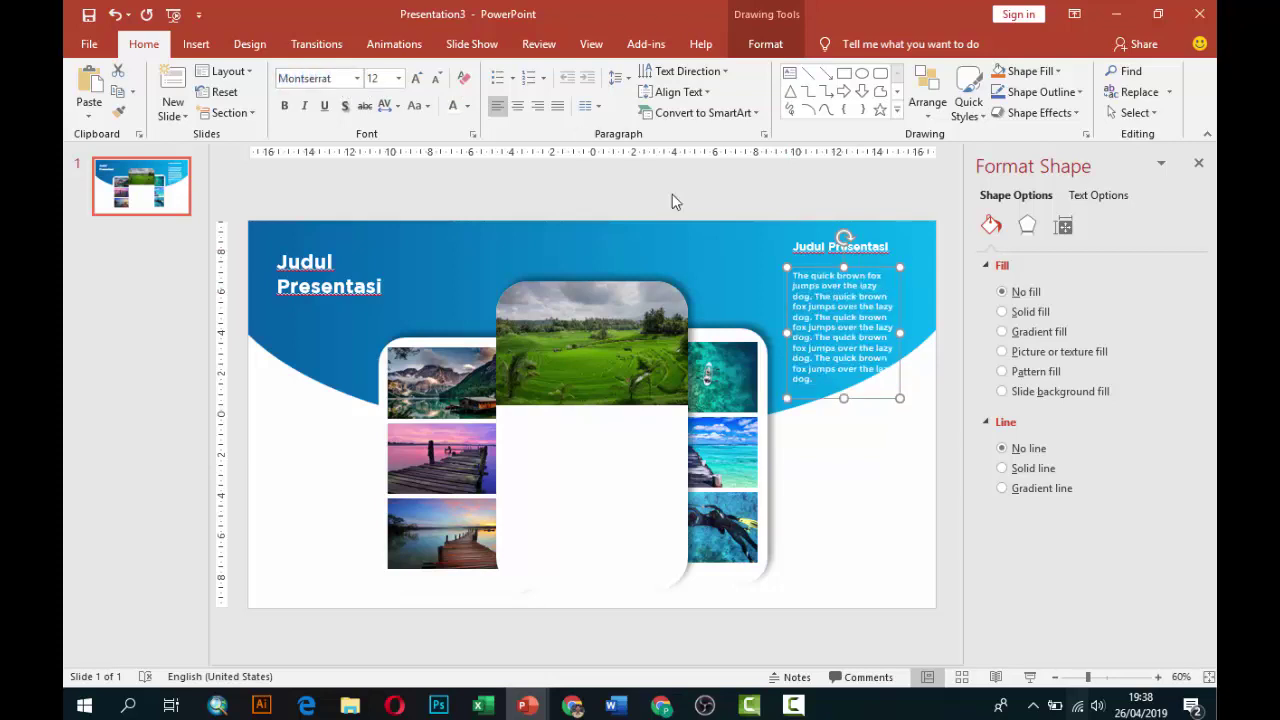
{"action": "left_click", "coordinate": [906, 340]}
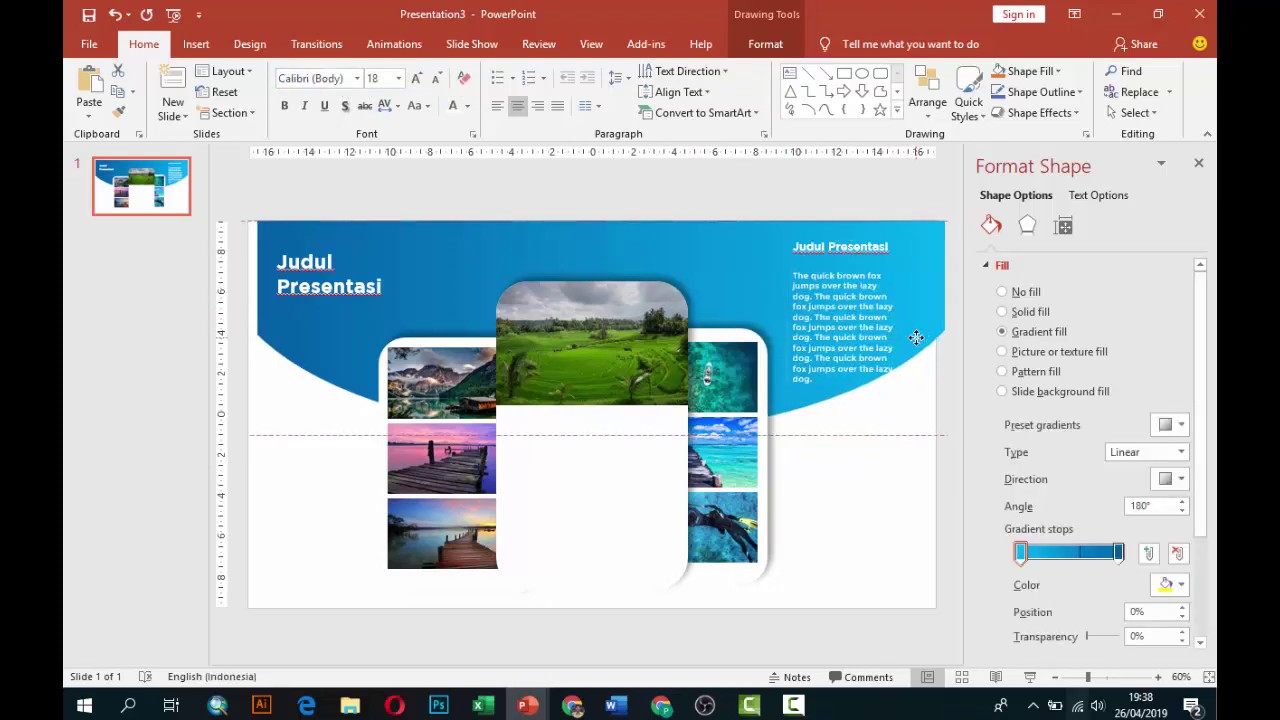
{"action": "left_click", "coordinate": [860, 328]}
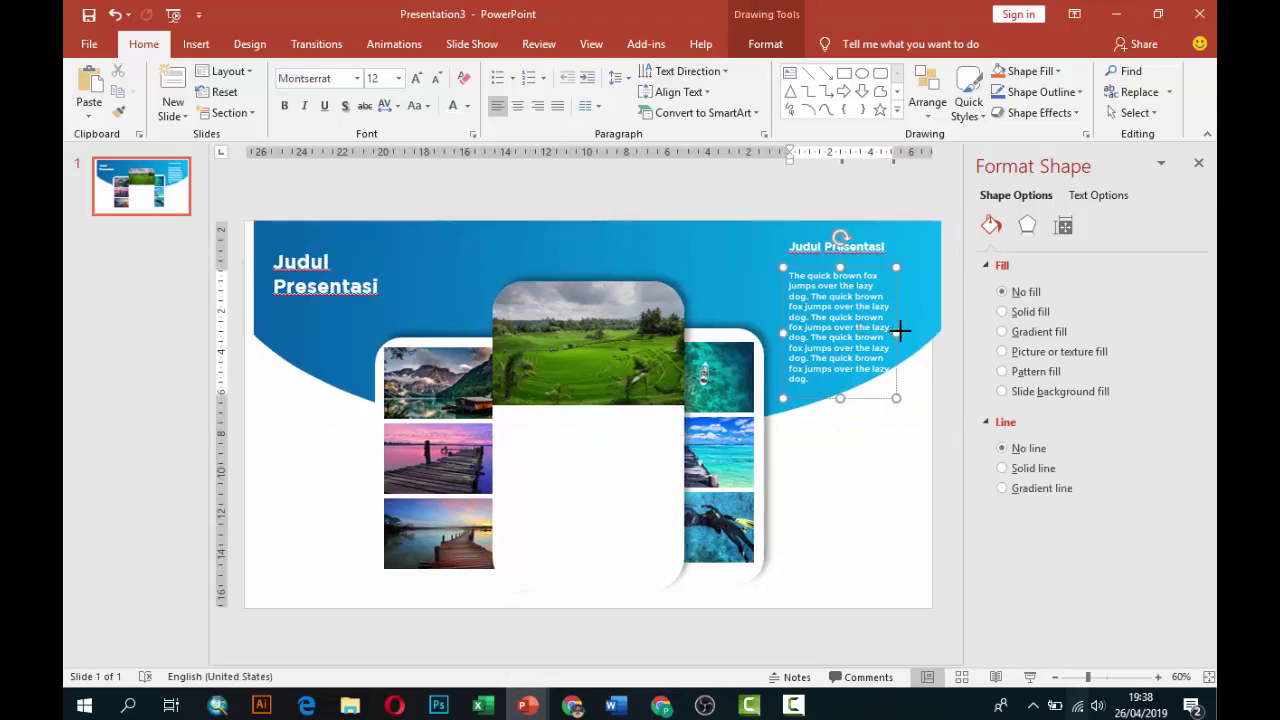
{"action": "left_click_drag", "start_coordinate": [900, 328], "coordinate": [912, 330]}
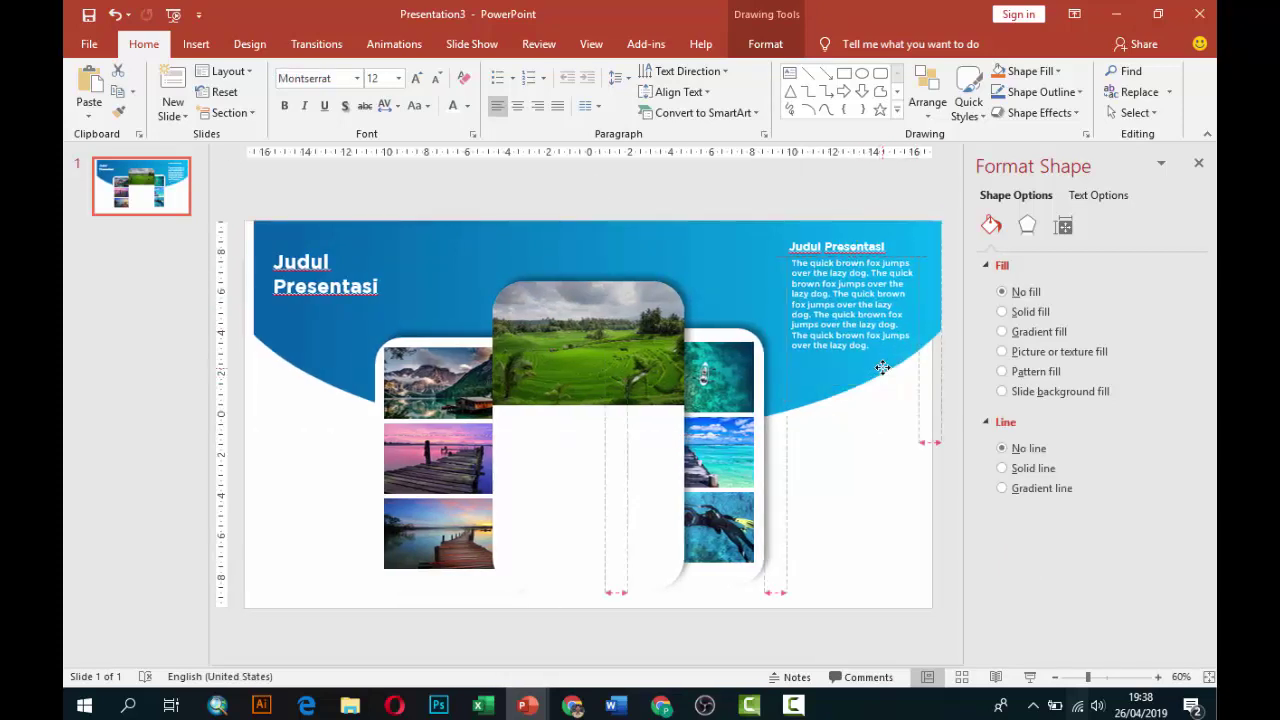
Copy the 'Judul Presentasi' title down into the middle card's white area
{"action": "left_click", "coordinate": [905, 474]}
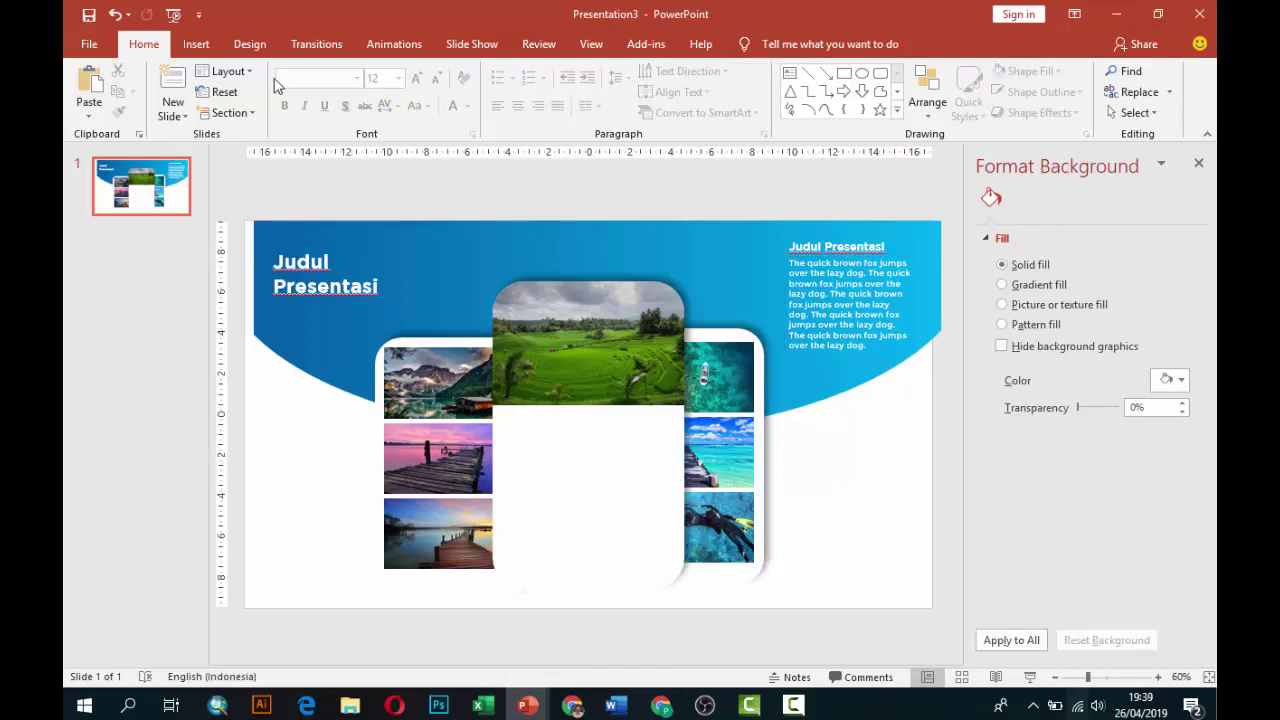
{"action": "left_click", "coordinate": [364, 274]}
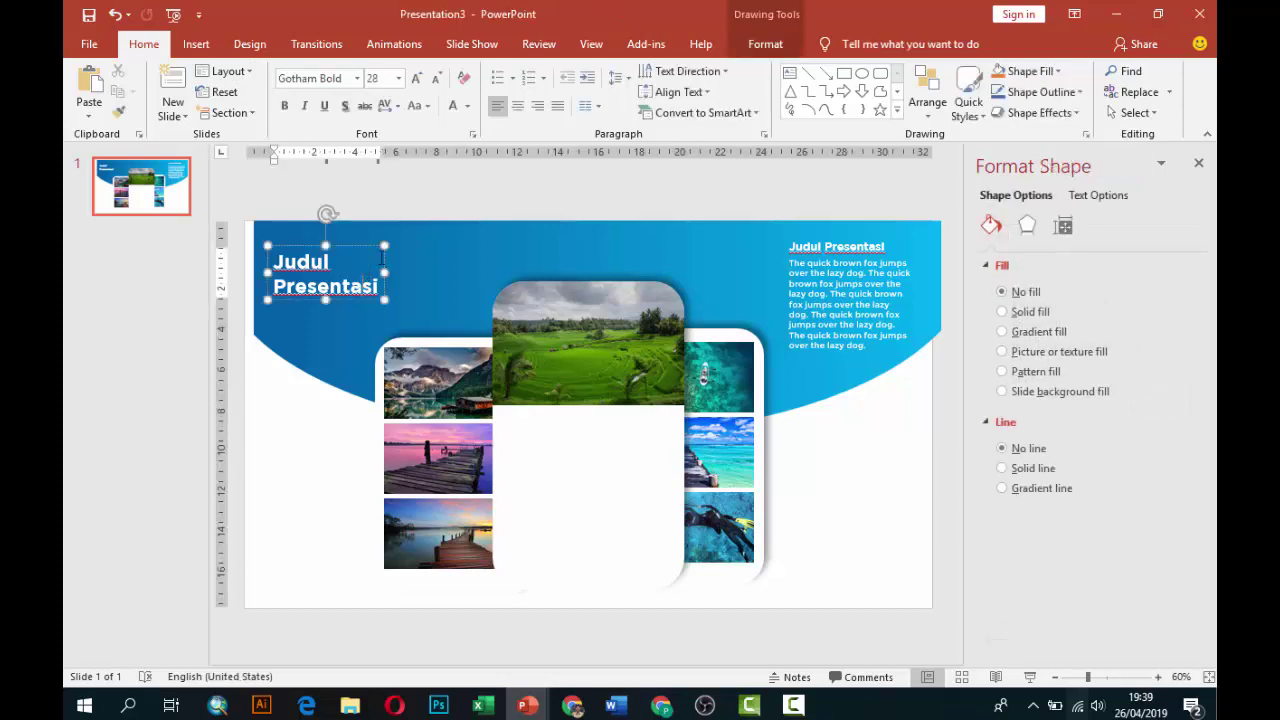
{"action": "left_click", "coordinate": [489, 256]}
{"action": "left_click", "coordinate": [354, 251]}
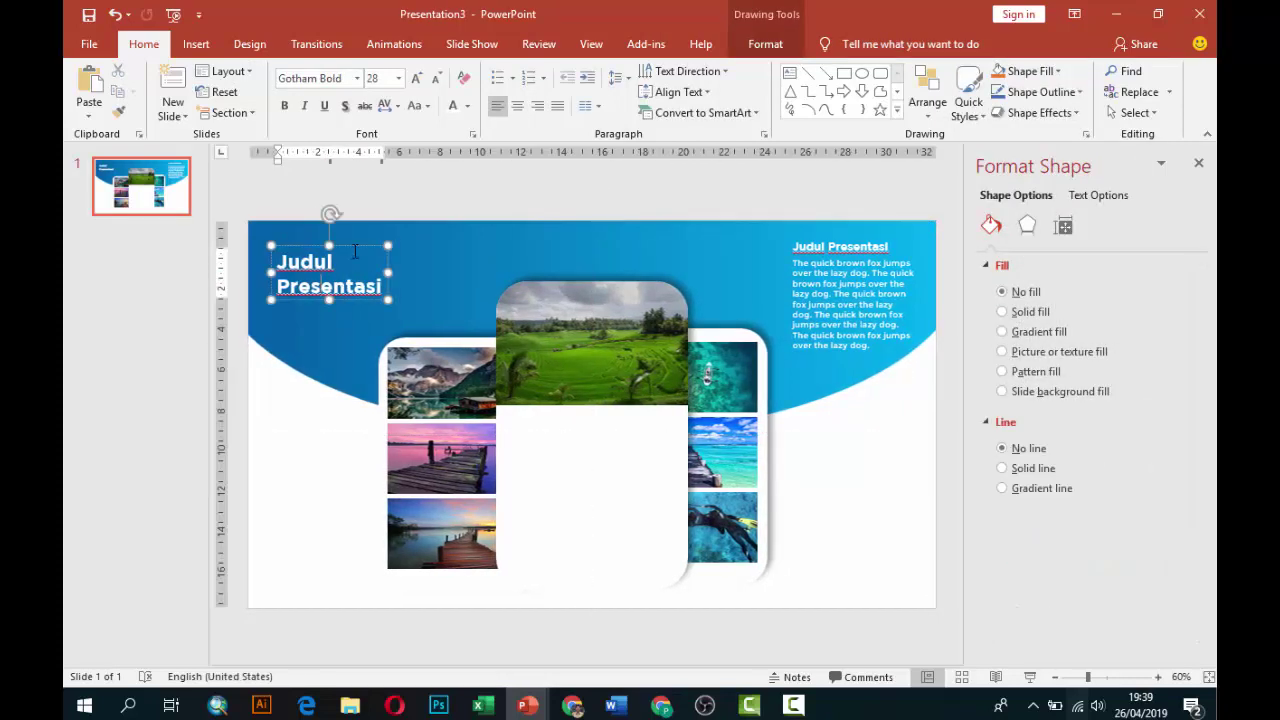
{"action": "left_click", "coordinate": [355, 246]}
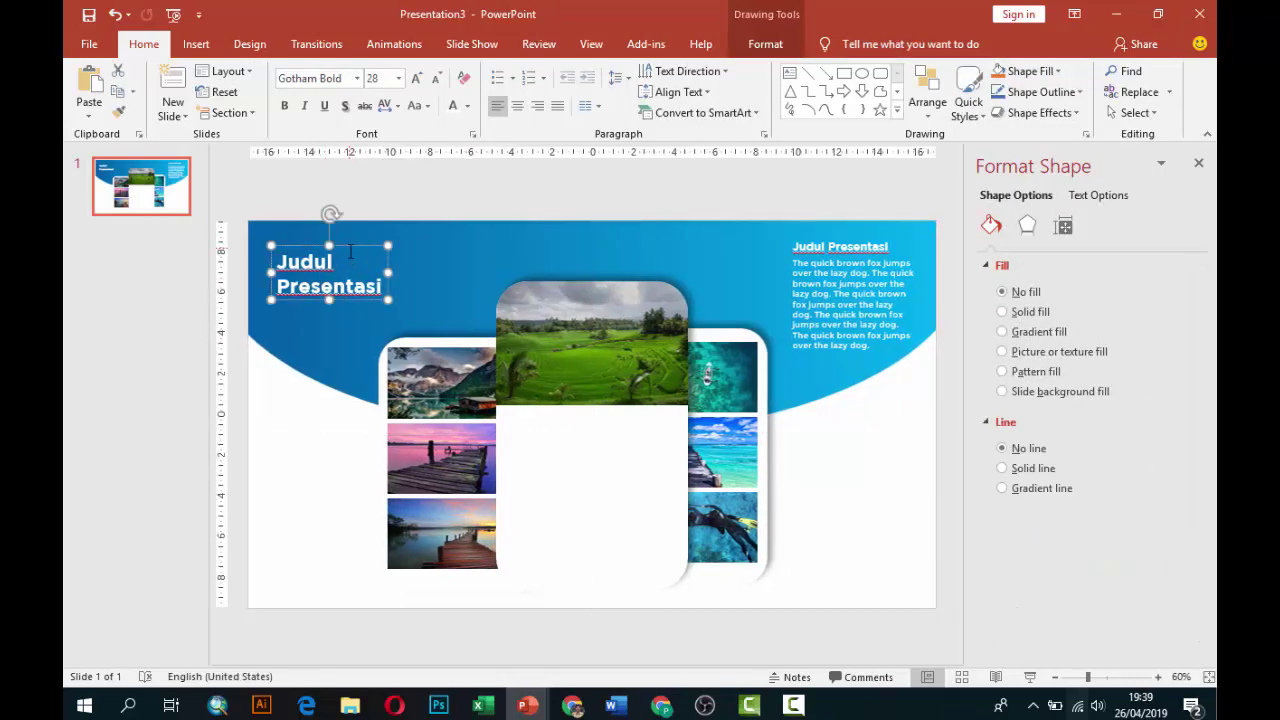
{"action": "left_click_drag", "start_coordinate": [350, 251], "coordinate": [575, 419]}
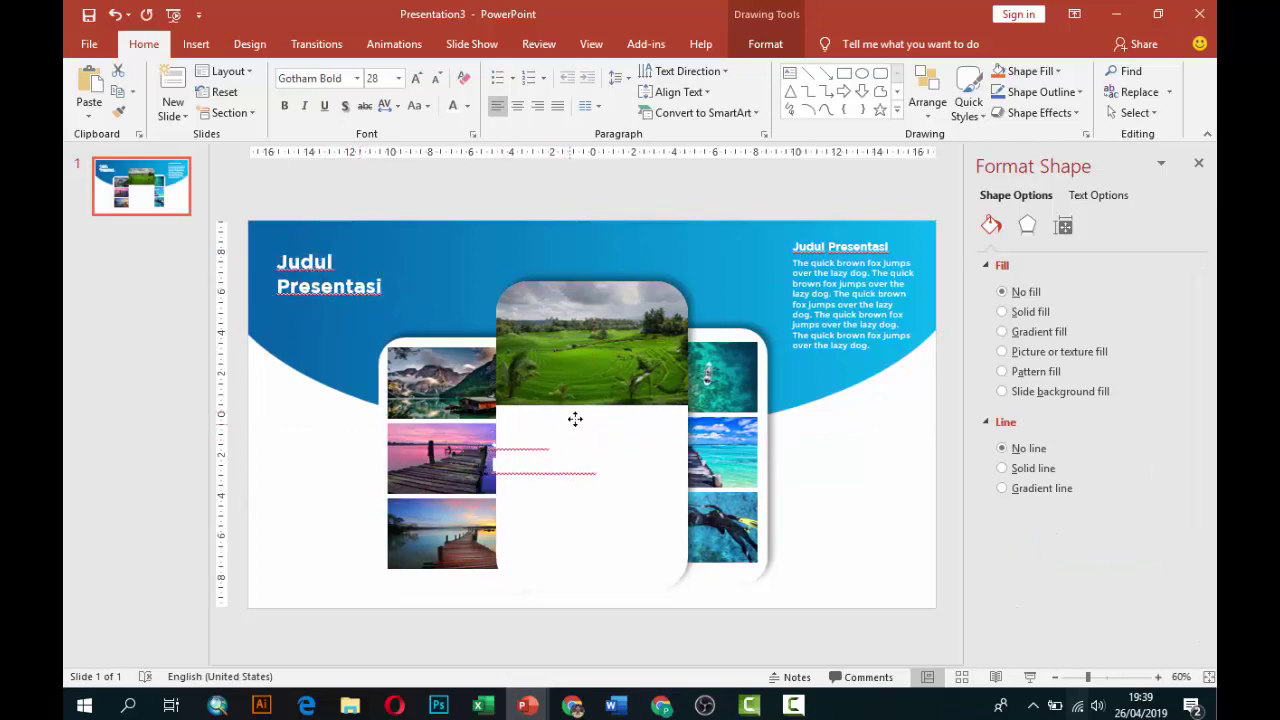
Turn the copied title in the middle card into a black 40 pt '23' on one line
{"action": "left_click", "coordinate": [466, 106]}
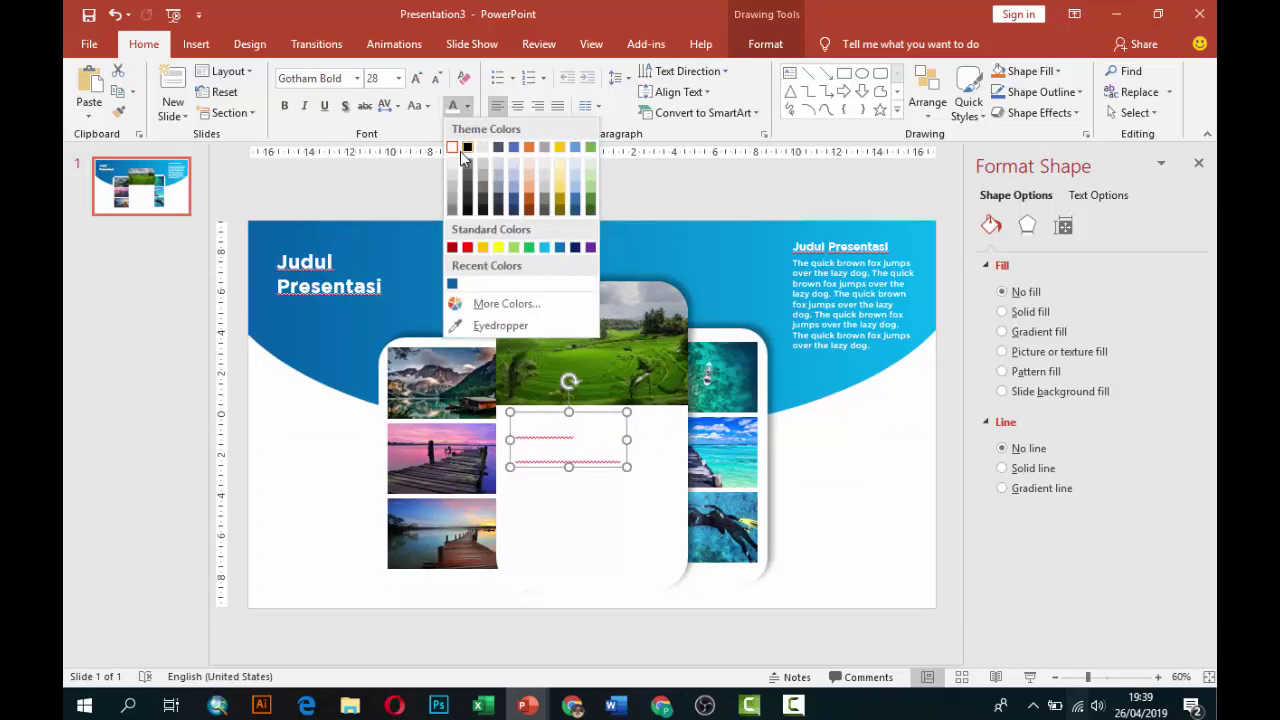
{"action": "left_click", "coordinate": [463, 149]}
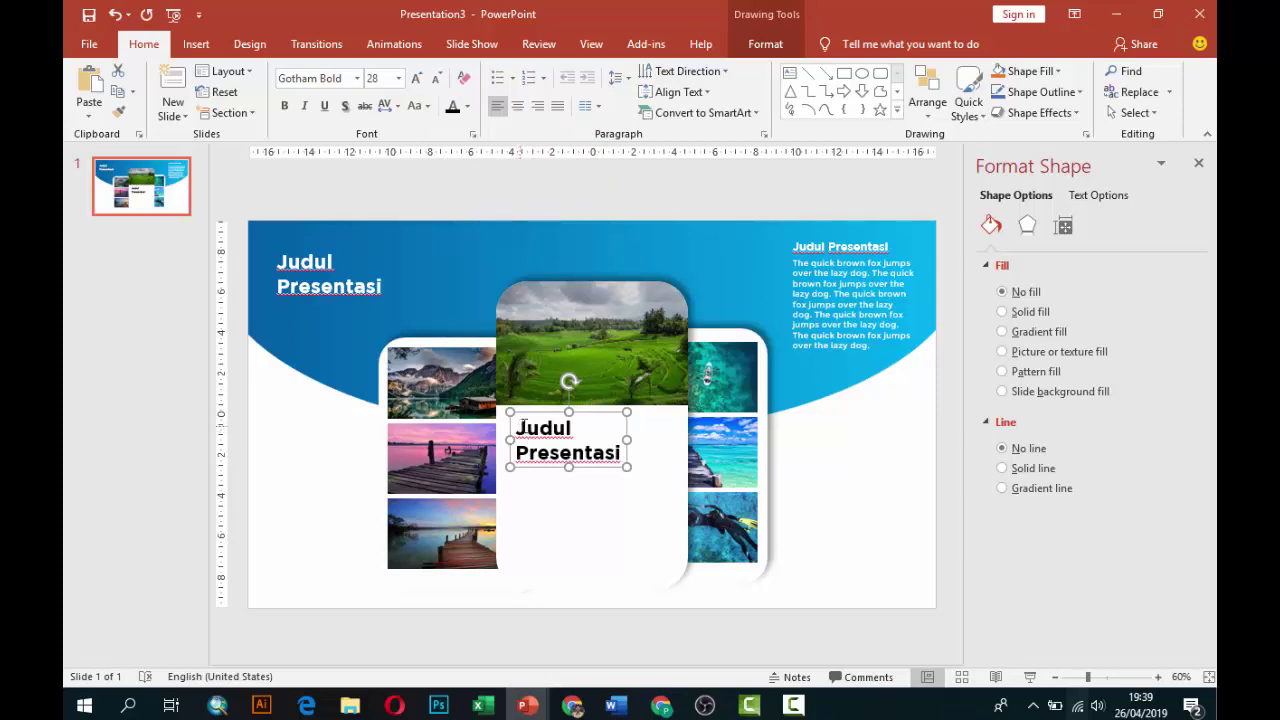
{"action": "left_click_drag", "start_coordinate": [519, 427], "coordinate": [607, 458]}
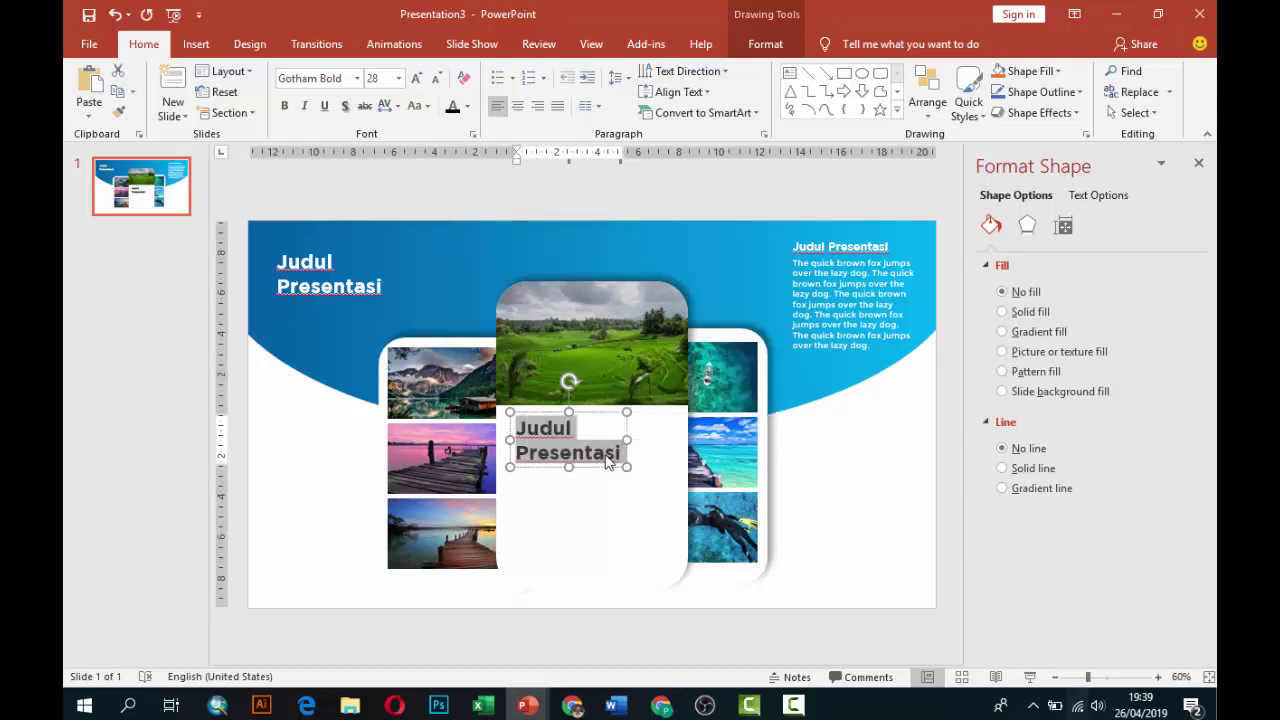
{"action": "type", "text": "23"}
{"action": "left_click_drag", "start_coordinate": [626, 427], "coordinate": [551, 434]}
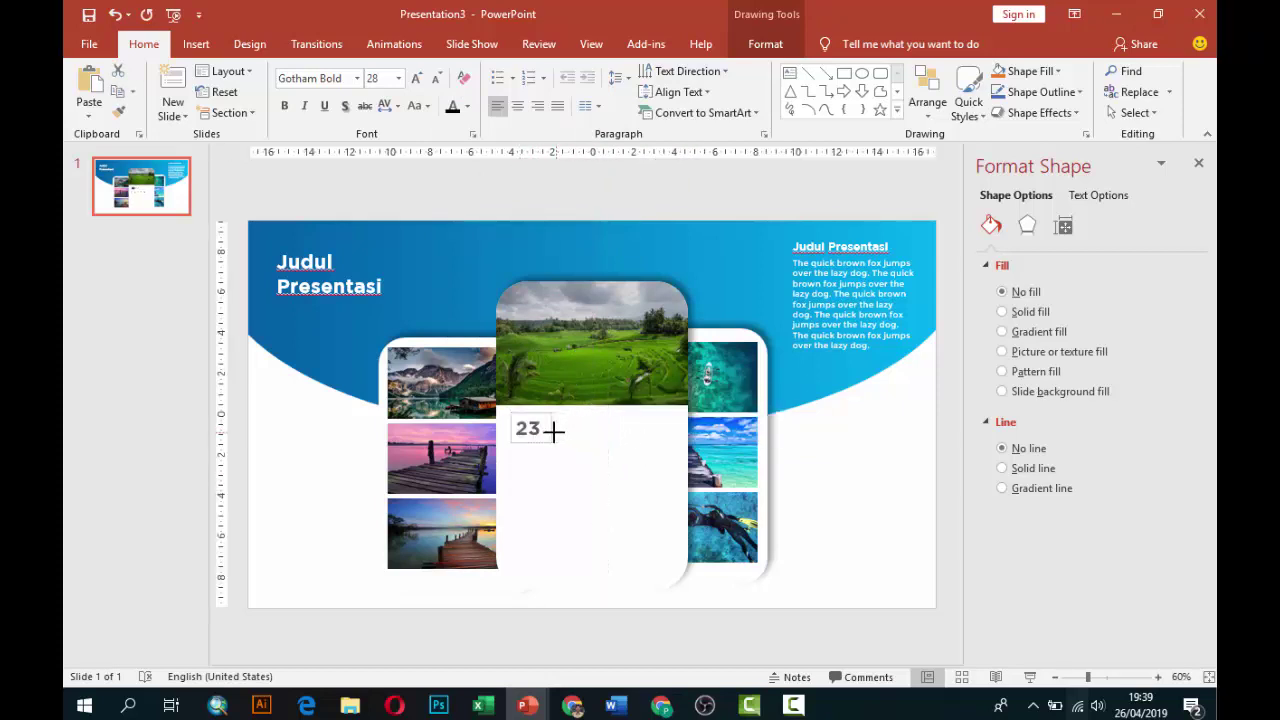
{"action": "left_click", "coordinate": [398, 78]}
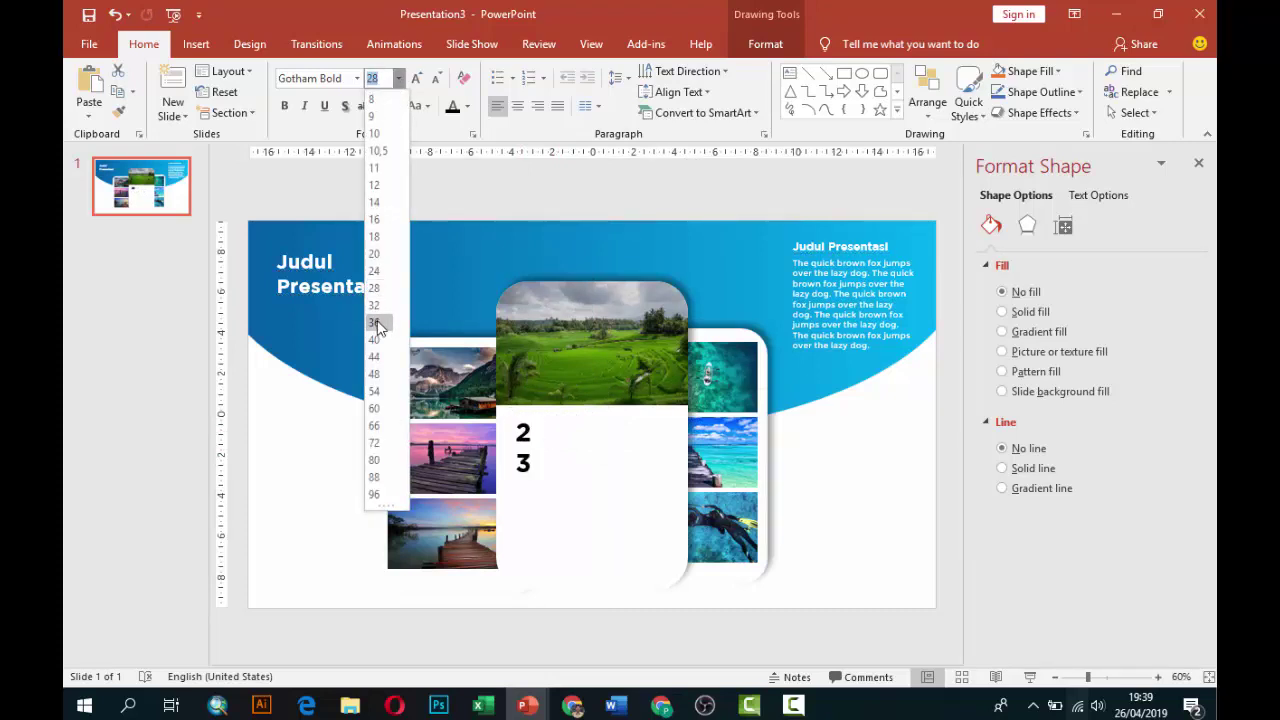
{"action": "left_click", "coordinate": [375, 339]}
{"action": "mouse_move", "coordinate": [557, 484]}
{"action": "left_mouse_down"}
{"action": "mouse_move", "coordinate": [577, 453]}
{"action": "mouse_move", "coordinate": [555, 427]}
{"action": "left_mouse_up"}
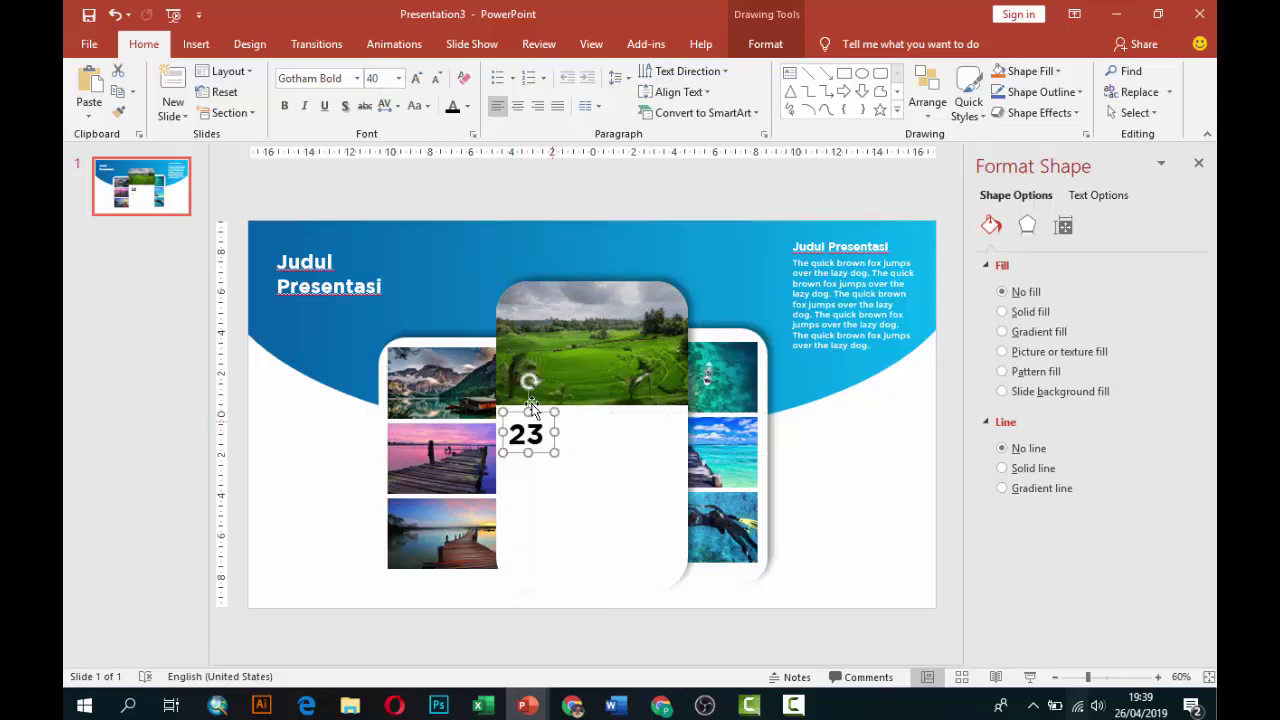
Duplicate the 23 twice and stack the copies below the original
{"action": "left_click", "coordinate": [622, 548]}
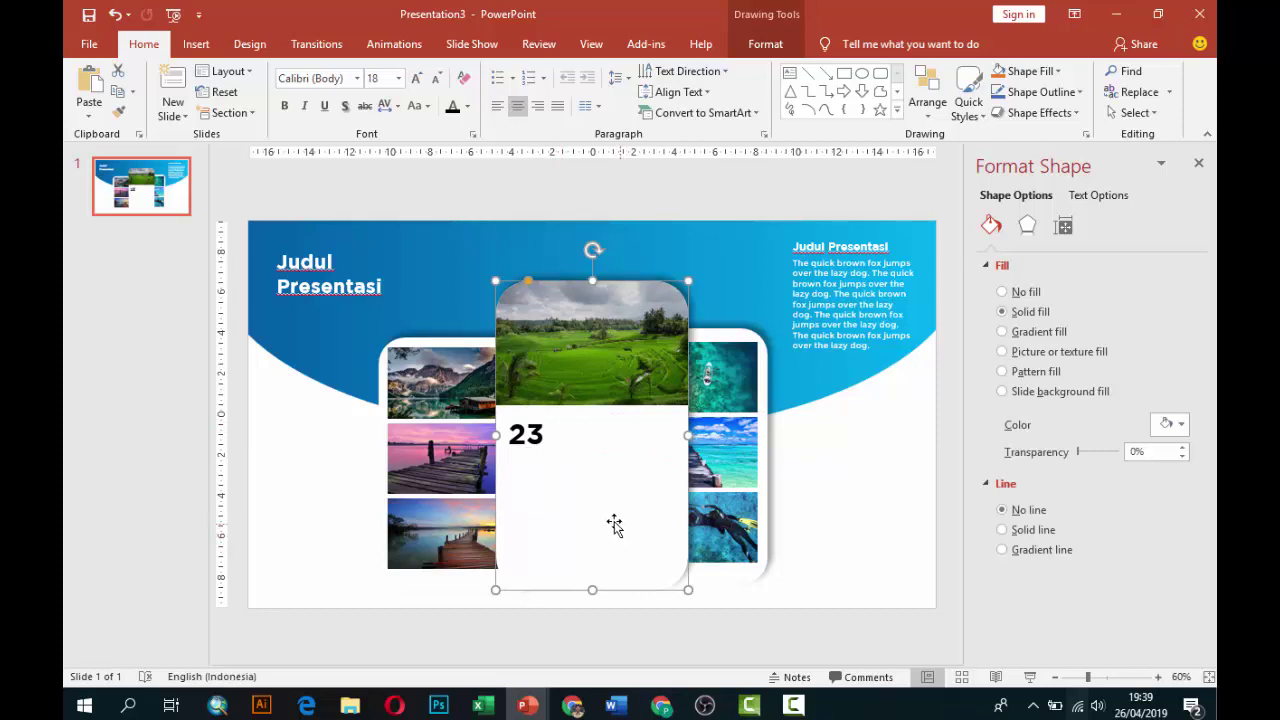
{"action": "left_click", "coordinate": [545, 438]}
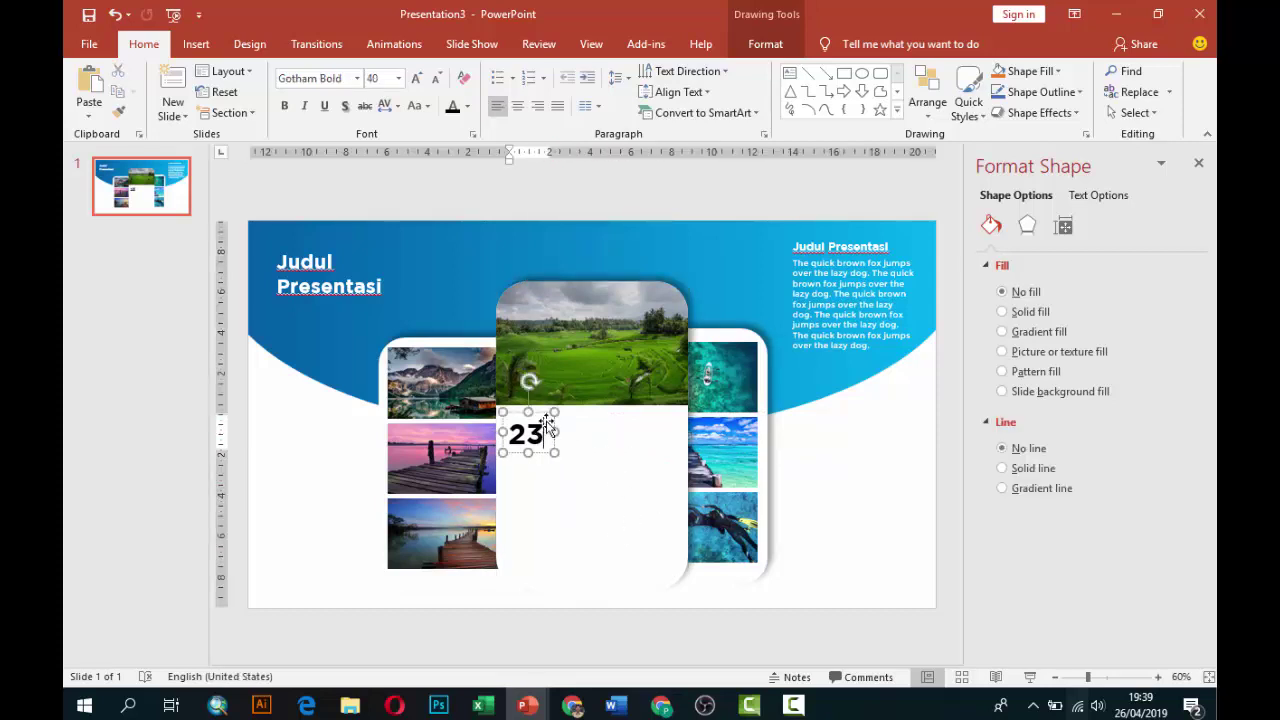
{"action": "left_click", "coordinate": [547, 412]}
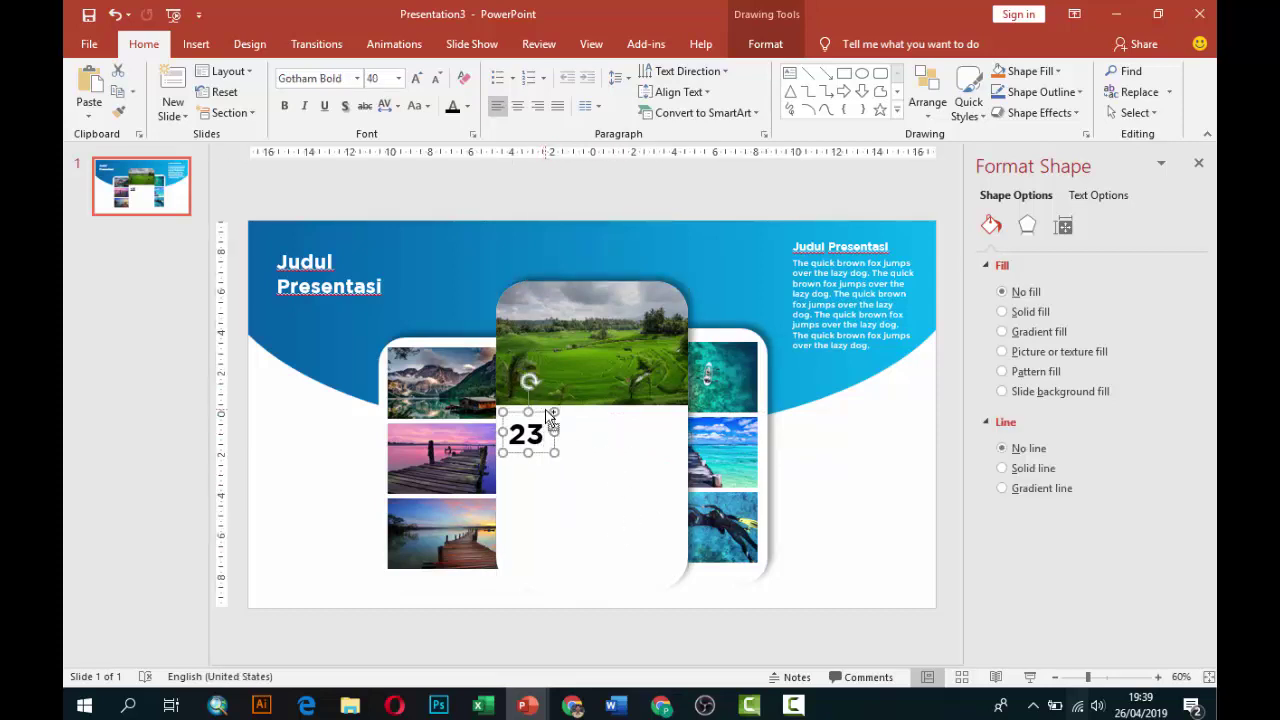
{"action": "key", "text": "ctrl+d"}
{"action": "left_click_drag", "start_coordinate": [565, 434], "coordinate": [553, 468]}
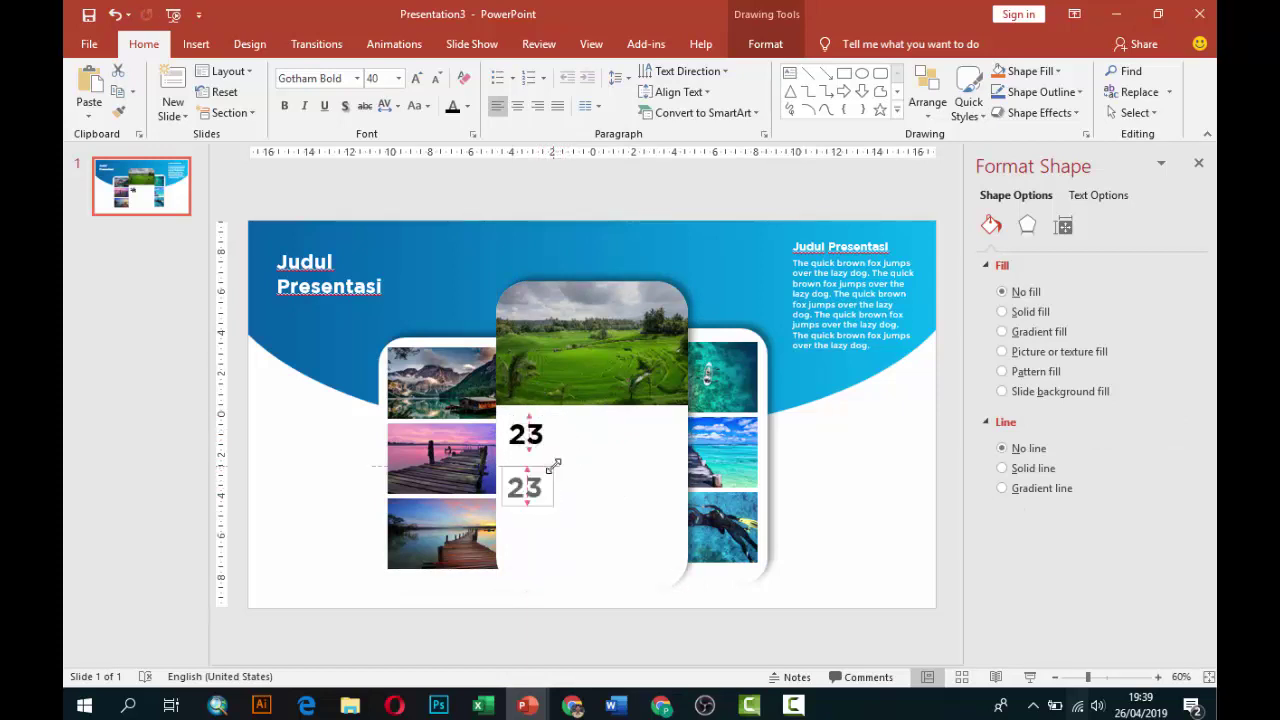
{"action": "key", "text": "ctrl+d"}
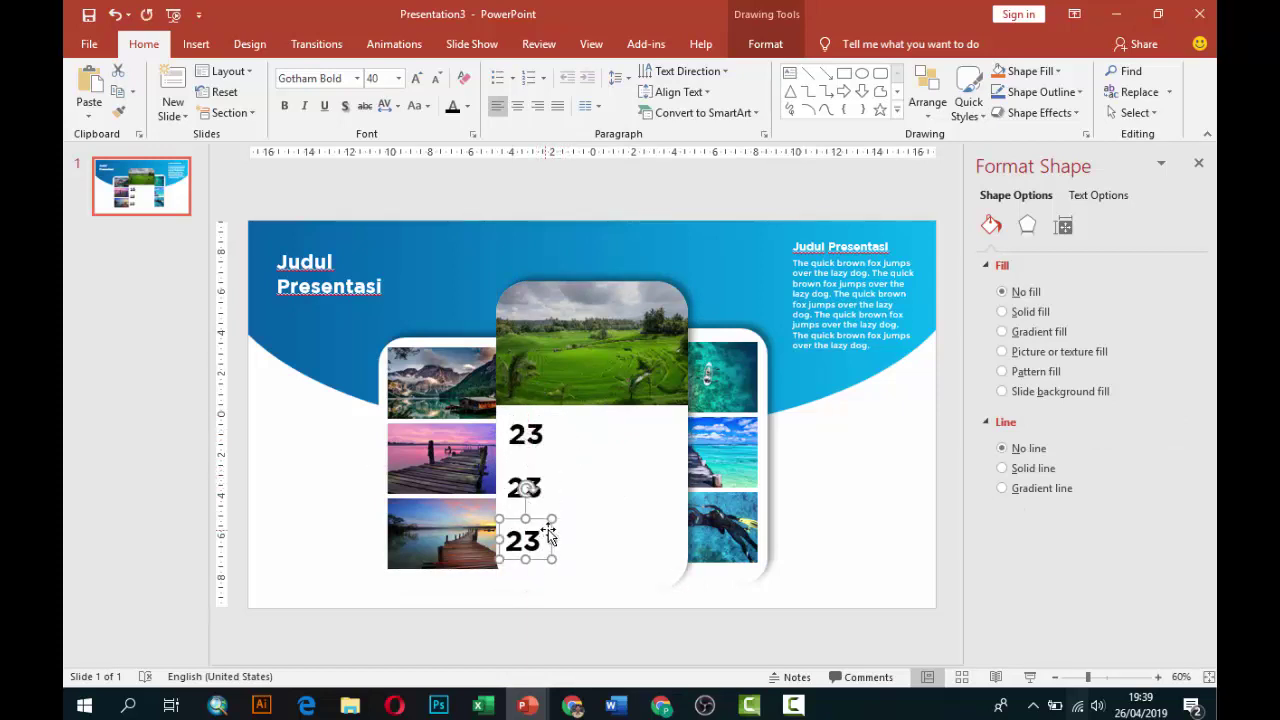
{"action": "scroll", "coordinate": [512, 581], "scroll_direction": "up", "scroll_amount": 1, "text": "ctrl"}
{"action": "scroll", "coordinate": [512, 581], "scroll_direction": "up", "scroll_amount": 3, "text": "ctrl"}
{"action": "scroll", "coordinate": [517, 582], "scroll_direction": "up", "scroll_amount": 5, "text": "ctrl"}
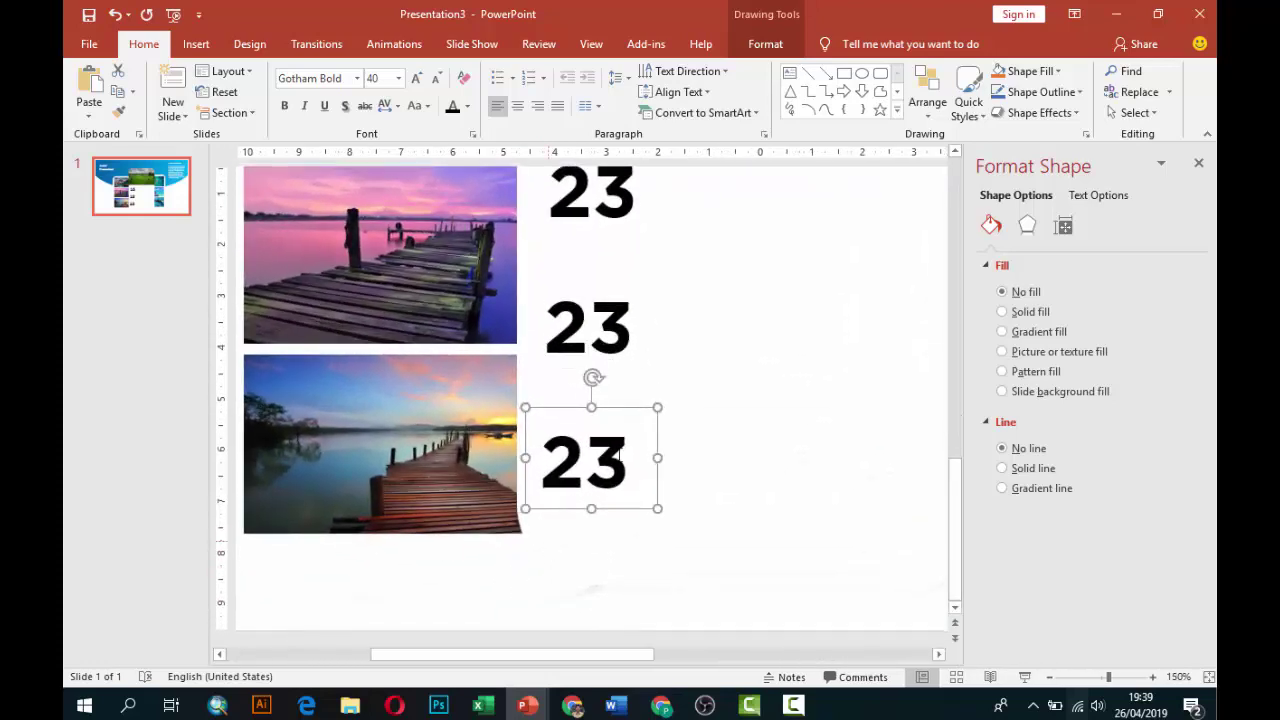
{"action": "scroll", "coordinate": [688, 390], "scroll_direction": "up", "scroll_amount": 1}
{"action": "scroll", "coordinate": [688, 395], "scroll_direction": "up", "scroll_amount": 1}
{"action": "scroll", "coordinate": [688, 398], "scroll_direction": "down", "scroll_amount": 3, "text": "ctrl"}
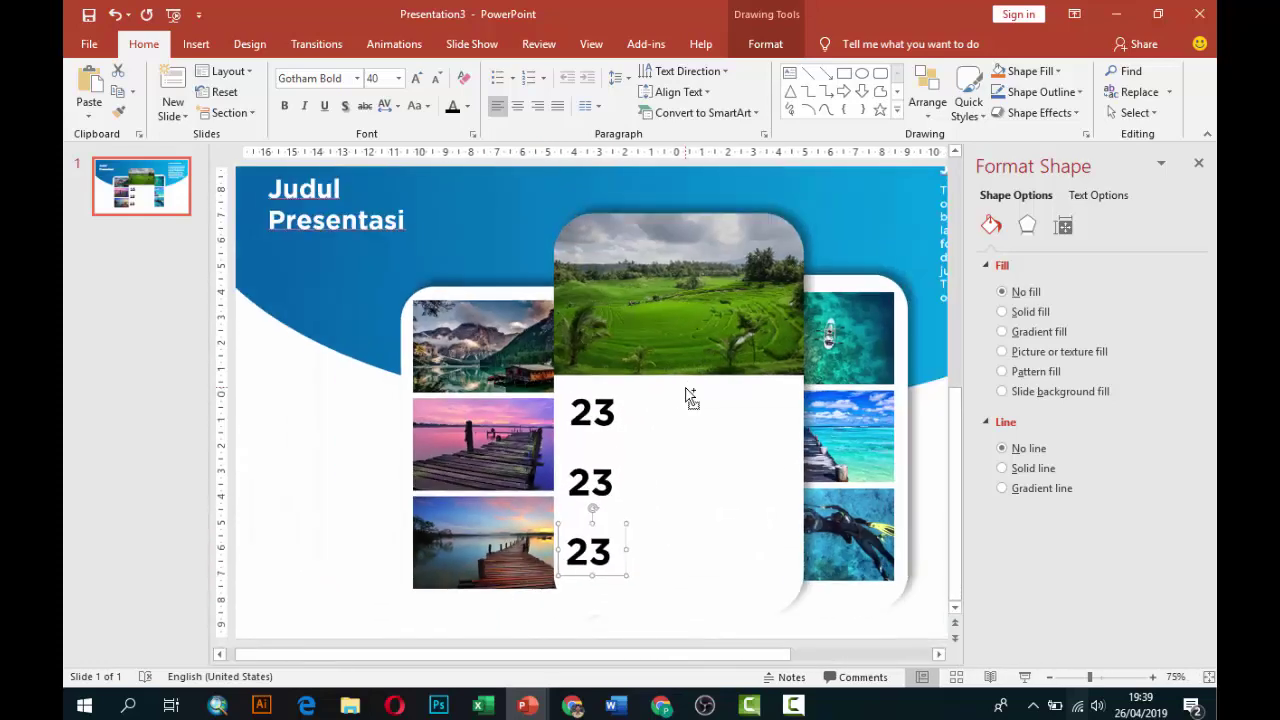
{"action": "scroll", "coordinate": [688, 400], "scroll_direction": "down", "scroll_amount": 2, "text": "ctrl"}
Copy the top-right paragraph into the middle card, dark grey, beside the first 23
{"action": "left_click", "coordinate": [944, 243]}
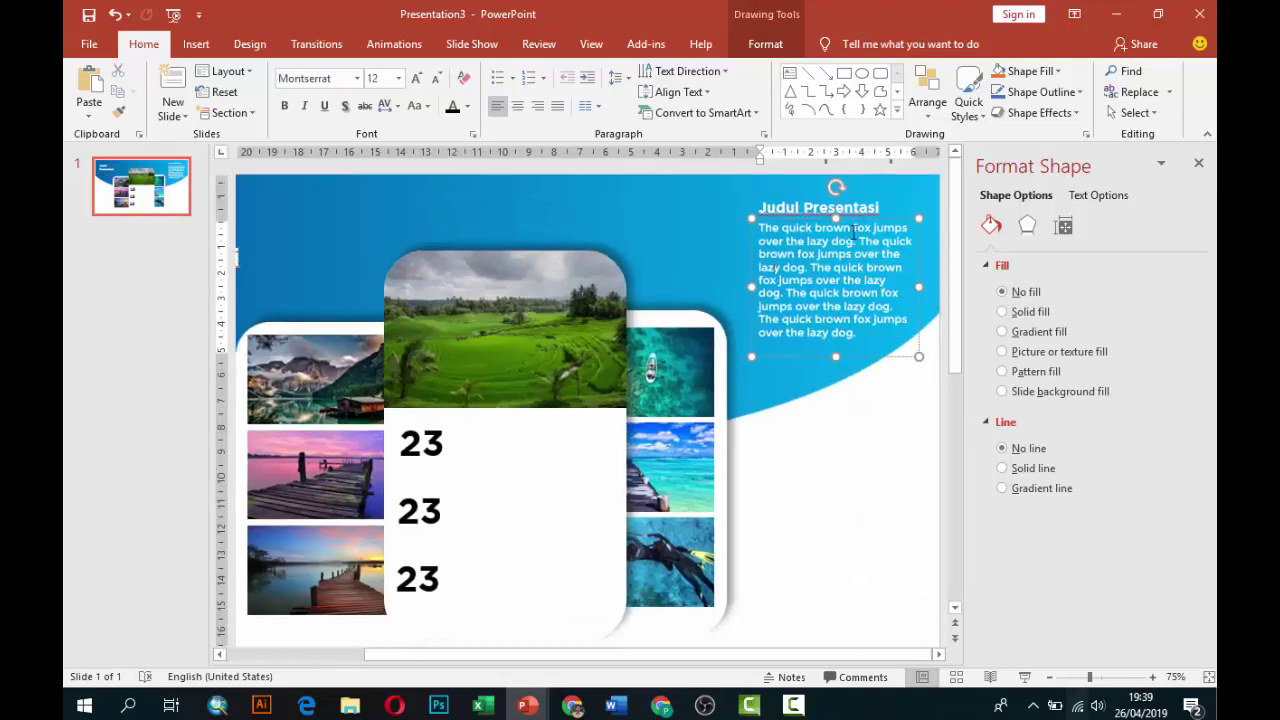
{"action": "left_click", "coordinate": [888, 220]}
{"action": "left_click_drag", "start_coordinate": [820, 224], "coordinate": [831, 235]}
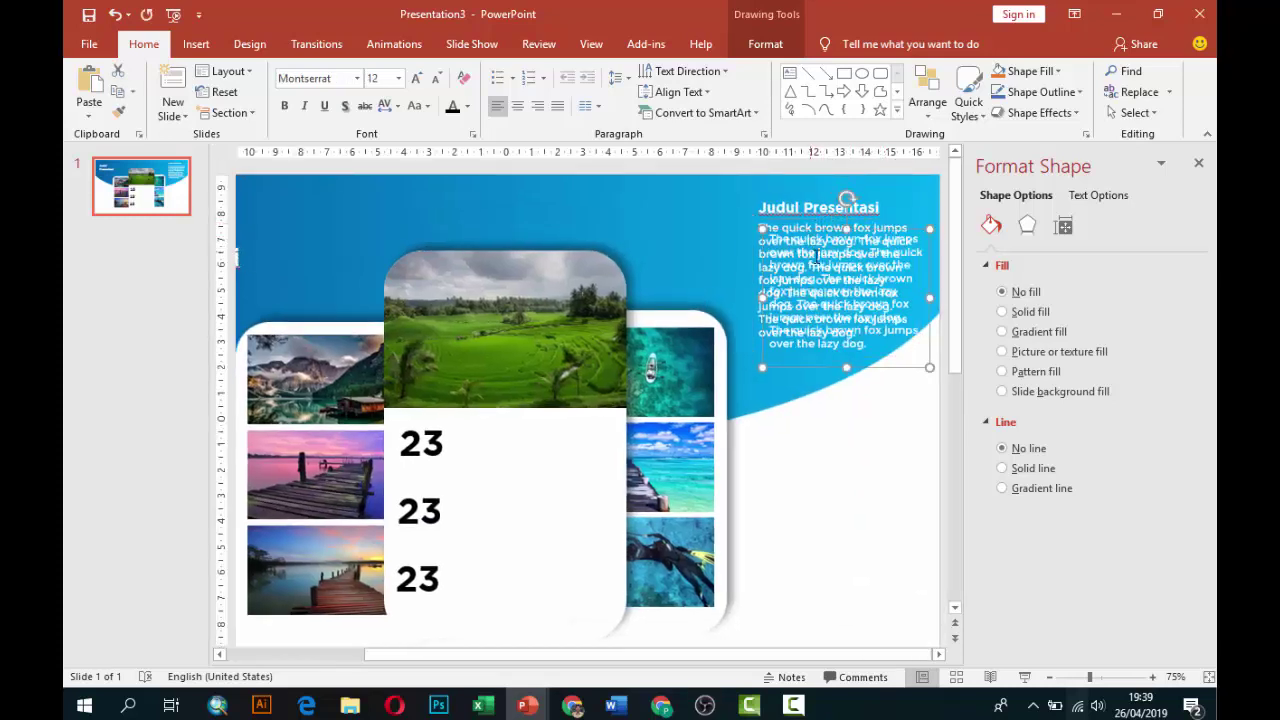
{"action": "left_click_drag", "start_coordinate": [822, 290], "coordinate": [528, 458]}
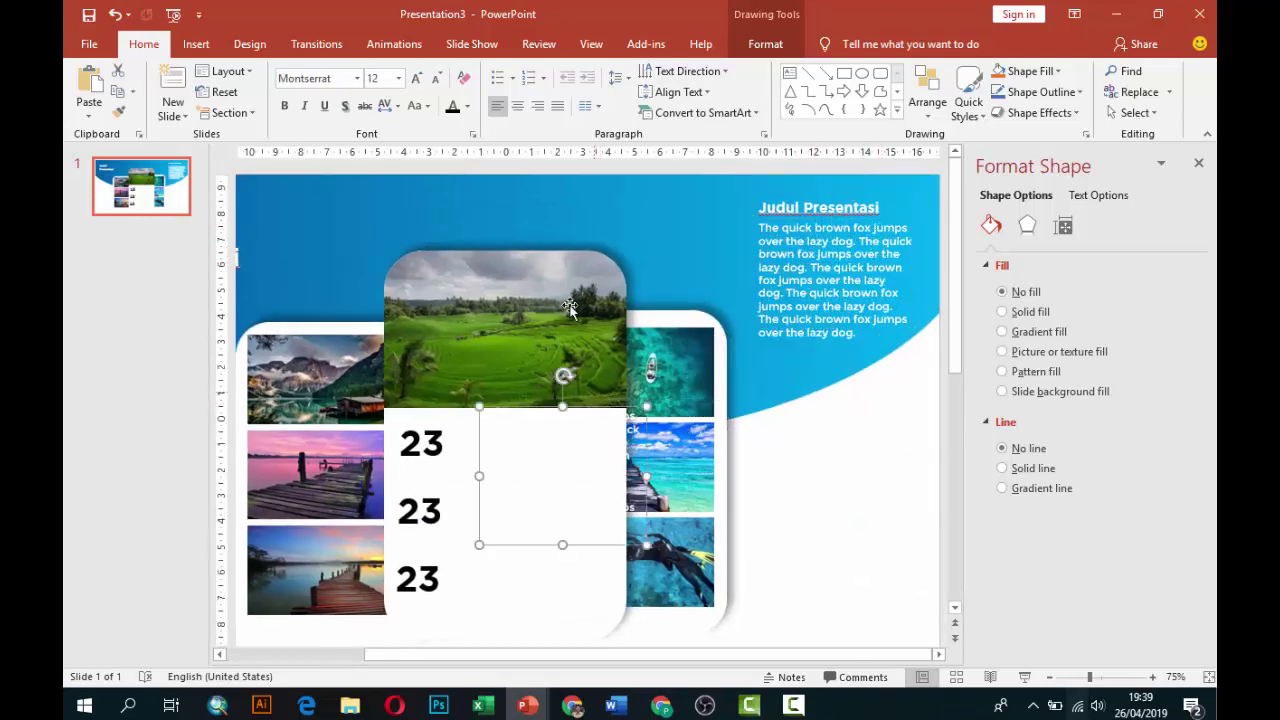
{"action": "left_click", "coordinate": [466, 106]}
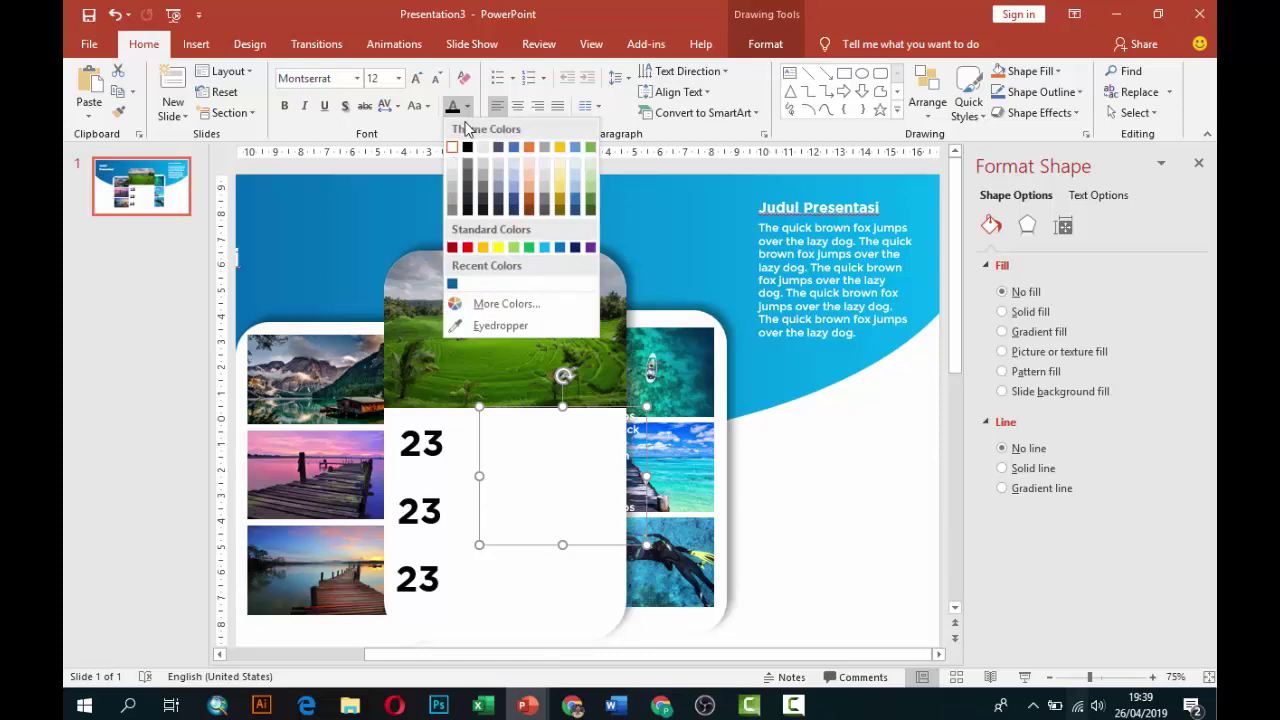
{"action": "left_click", "coordinate": [483, 190]}
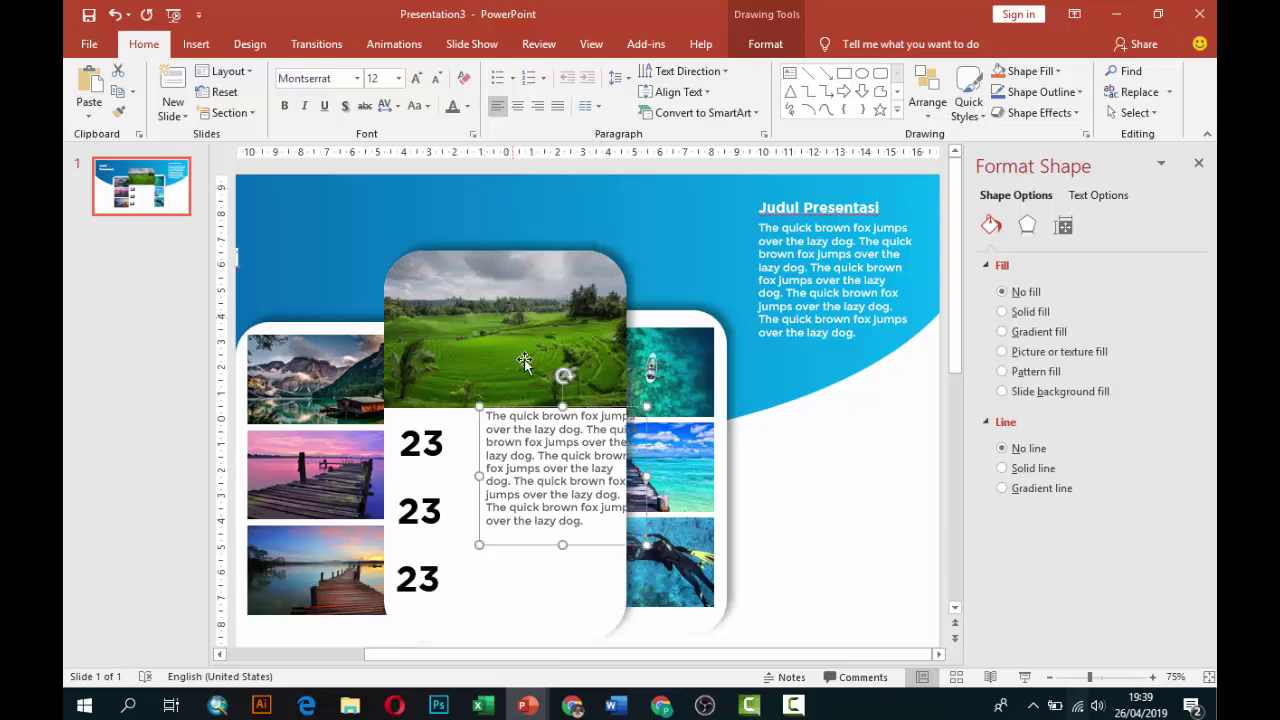
{"action": "left_click_drag", "start_coordinate": [638, 410], "coordinate": [606, 423]}
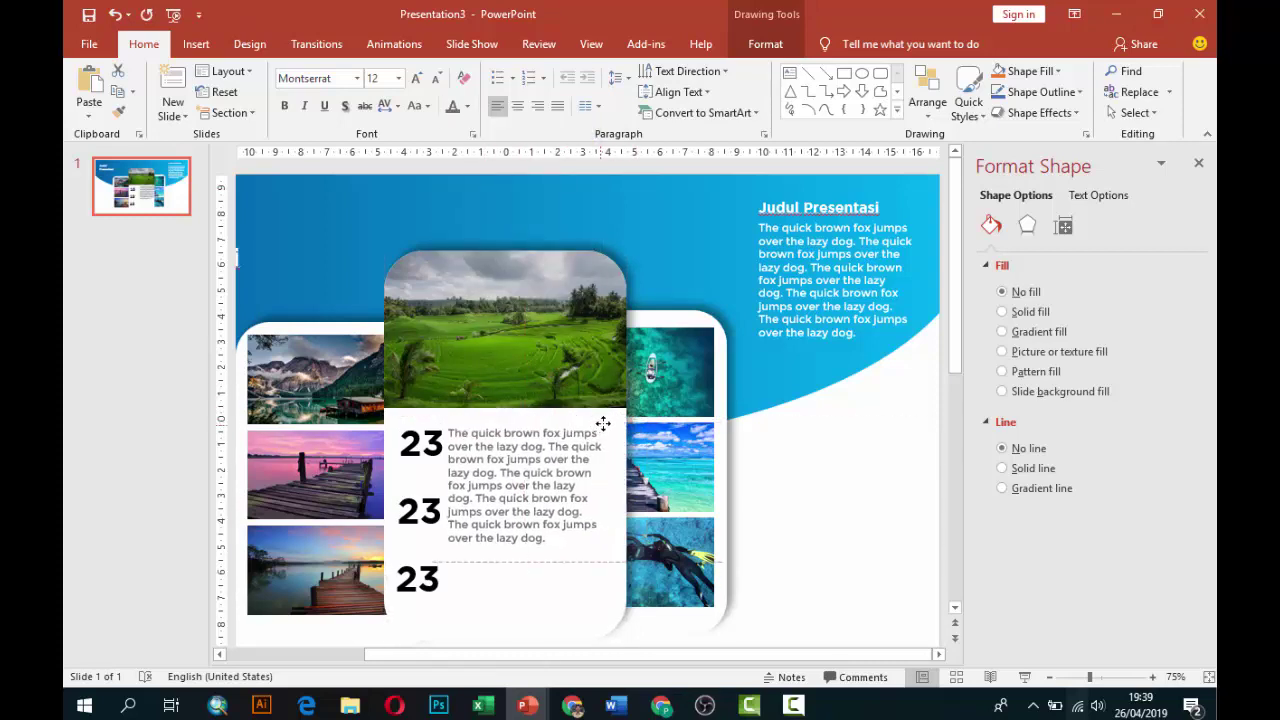
Set the description to 10 pt and cut it down to three lines
{"action": "left_click", "coordinate": [399, 78]}
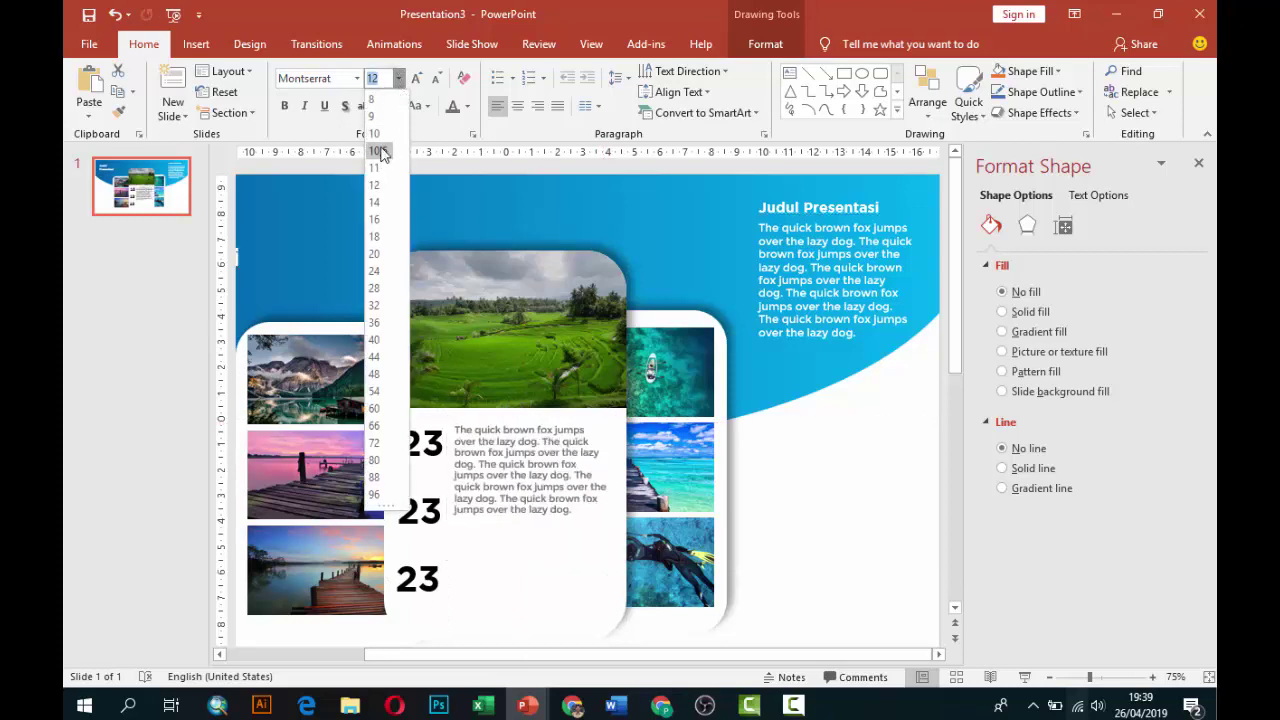
{"action": "left_click", "coordinate": [380, 130]}
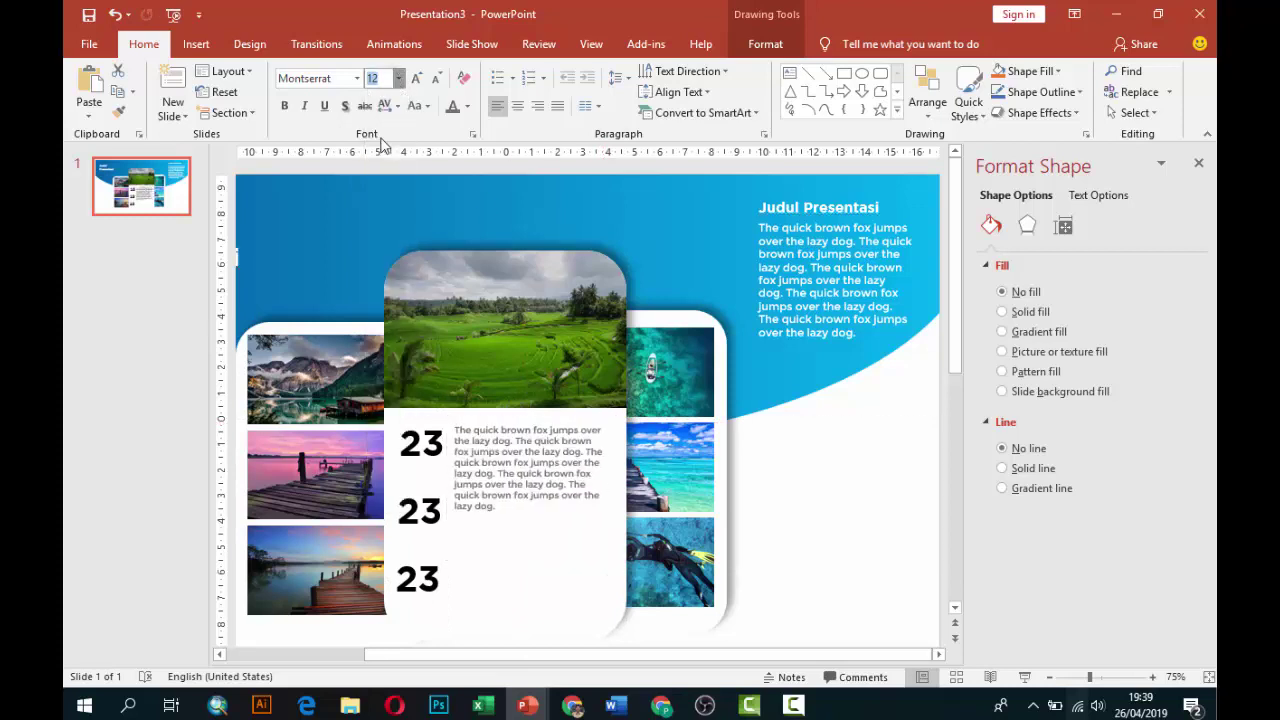
{"action": "left_click", "coordinate": [600, 456]}
{"action": "key", "text": "shift+Down"}
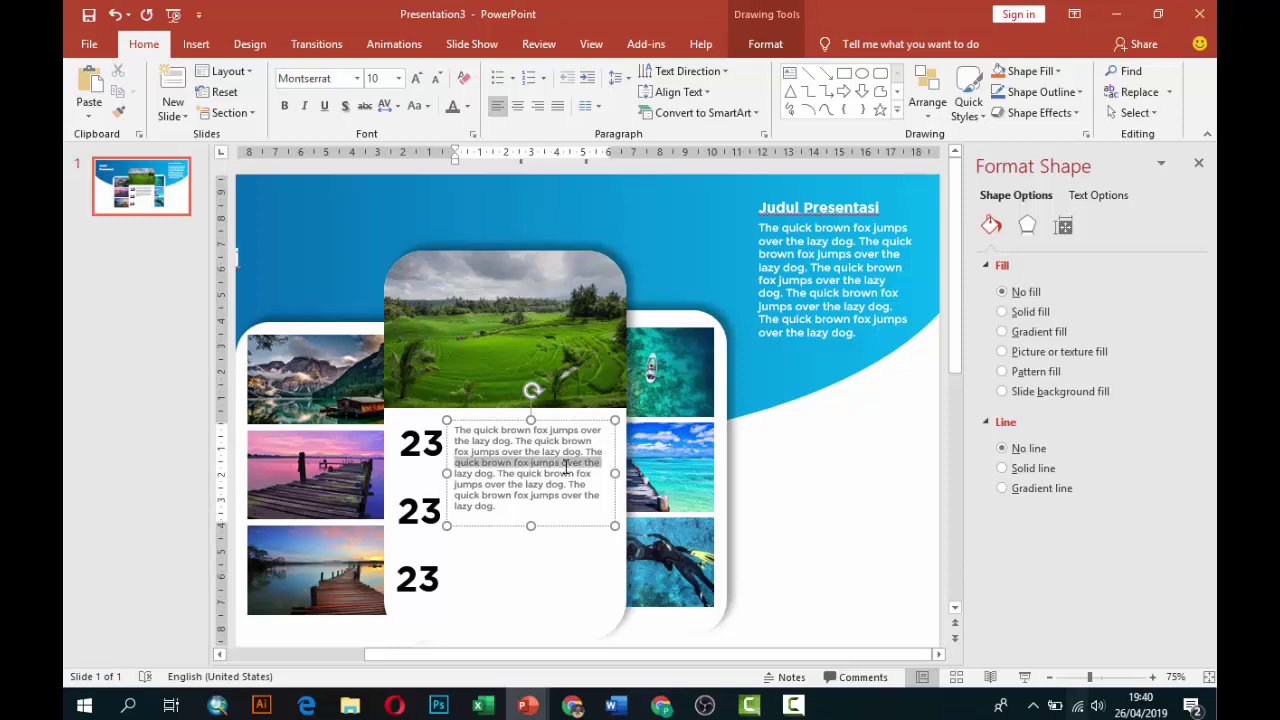
{"action": "key", "text": "shift+Down"}
{"action": "key", "text": "shift+Down"}
{"action": "key", "text": "shift+Down"}
{"action": "key", "text": "shift+Down"}
{"action": "key", "text": "Delete"}
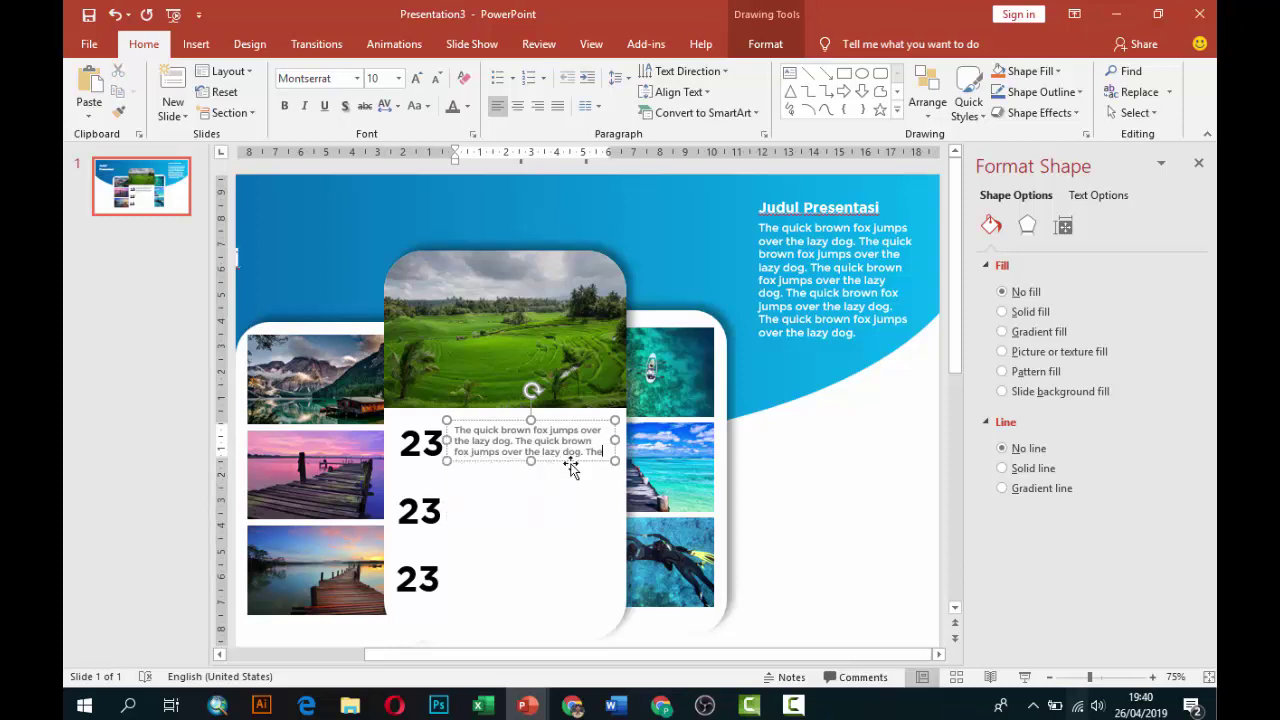
{"action": "left_click_drag", "start_coordinate": [583, 421], "coordinate": [583, 425]}
Place copies of the description beside the middle and bottom 23 numbers
{"action": "key", "text": "ctrl+z"}
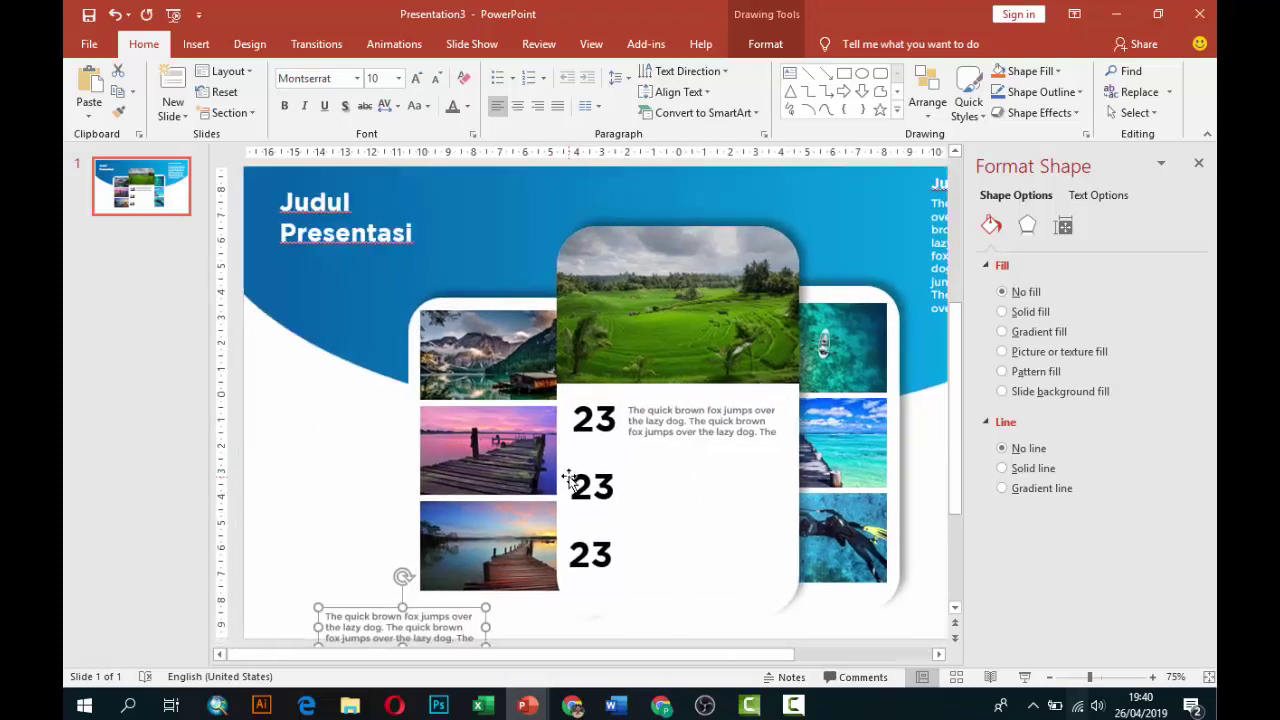
{"action": "left_click_drag", "start_coordinate": [431, 612], "coordinate": [727, 461]}
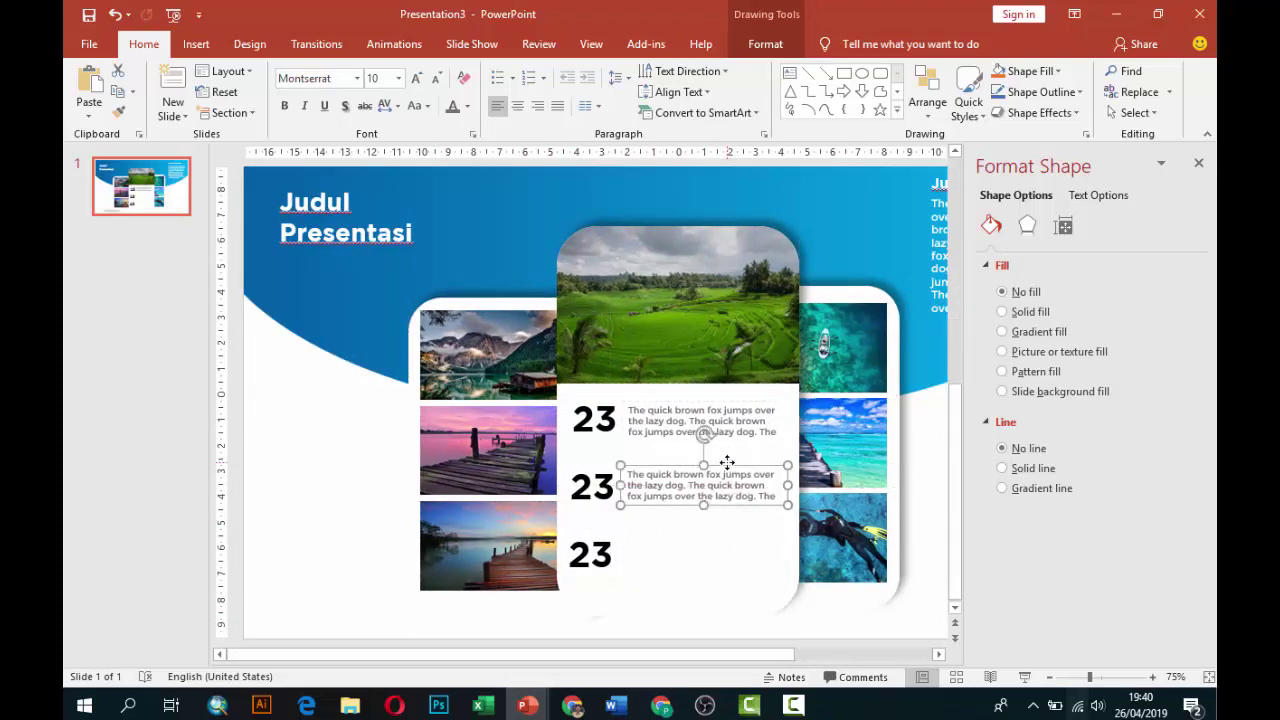
{"action": "key", "text": "ctrl+d"}
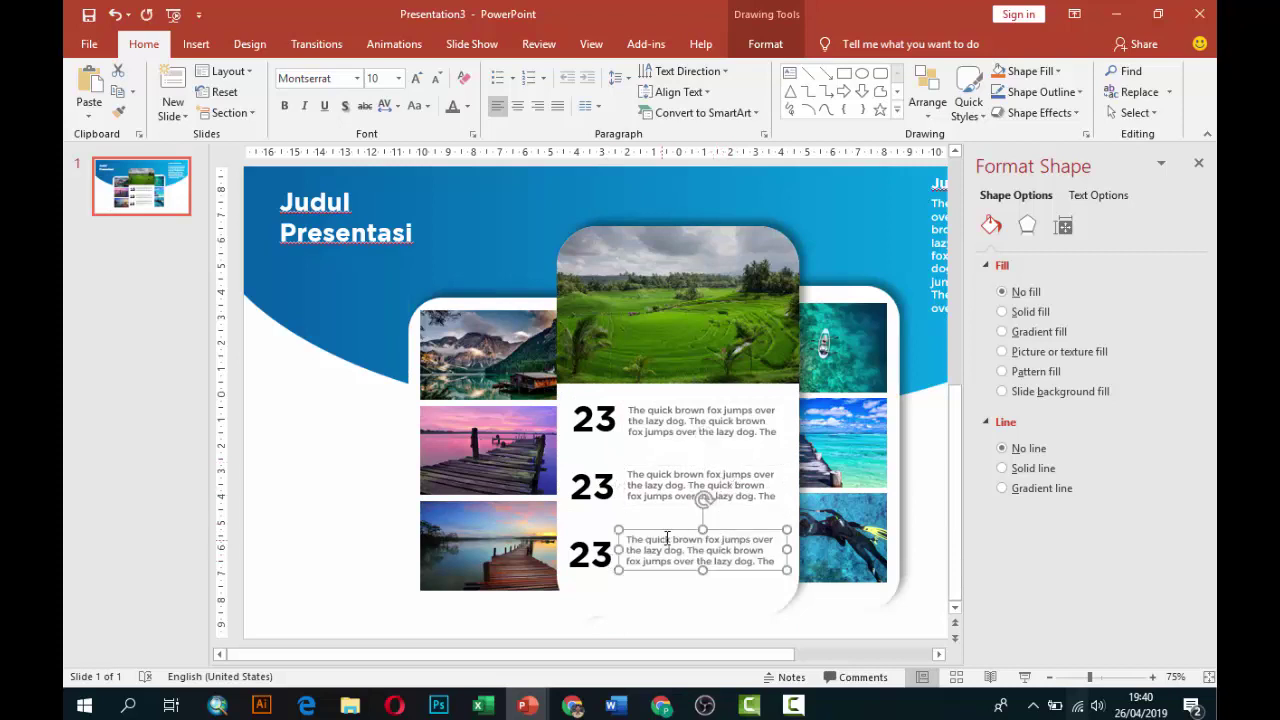
{"action": "left_click_drag", "start_coordinate": [688, 497], "coordinate": [685, 510]}
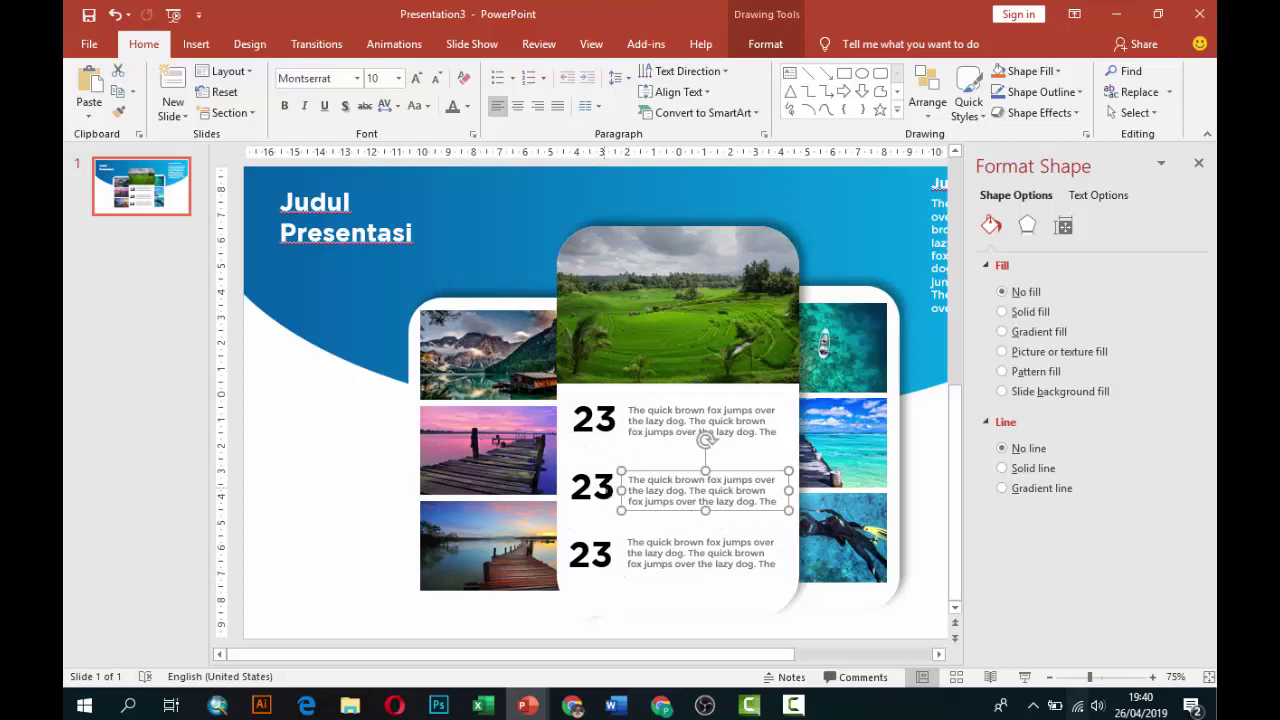
Edit the top, middle and bottom numbers to read 24, 12 and 22
{"action": "left_click", "coordinate": [597, 487]}
{"action": "double_click", "coordinate": [592, 487]}
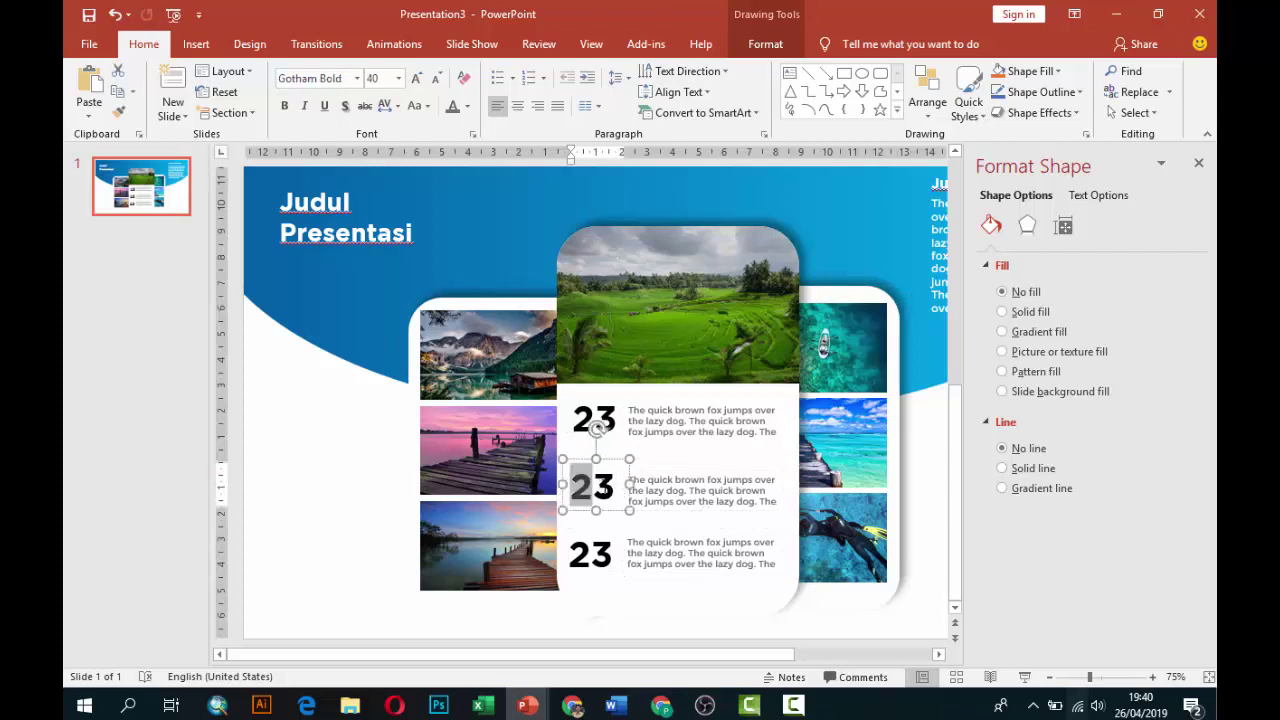
{"action": "type", "text": "12"}
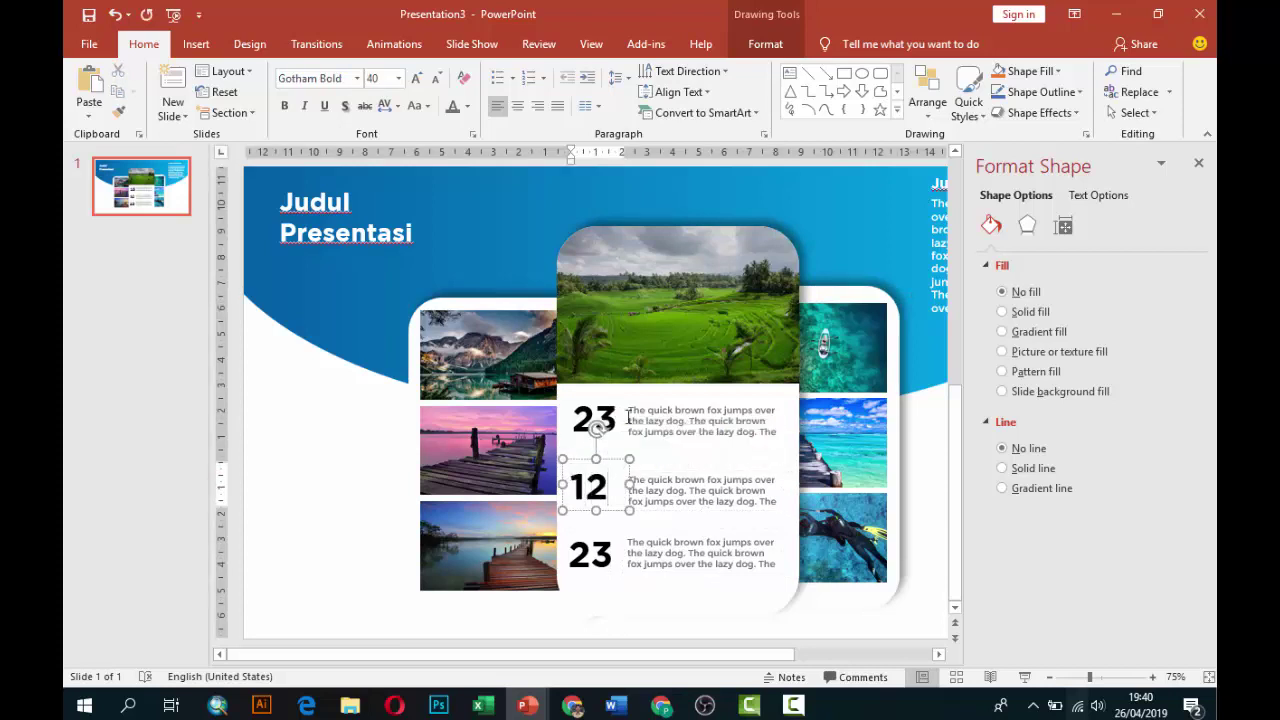
{"action": "left_click", "coordinate": [628, 416]}
{"action": "key", "text": "BackSpace"}
{"action": "type", "text": "4"}
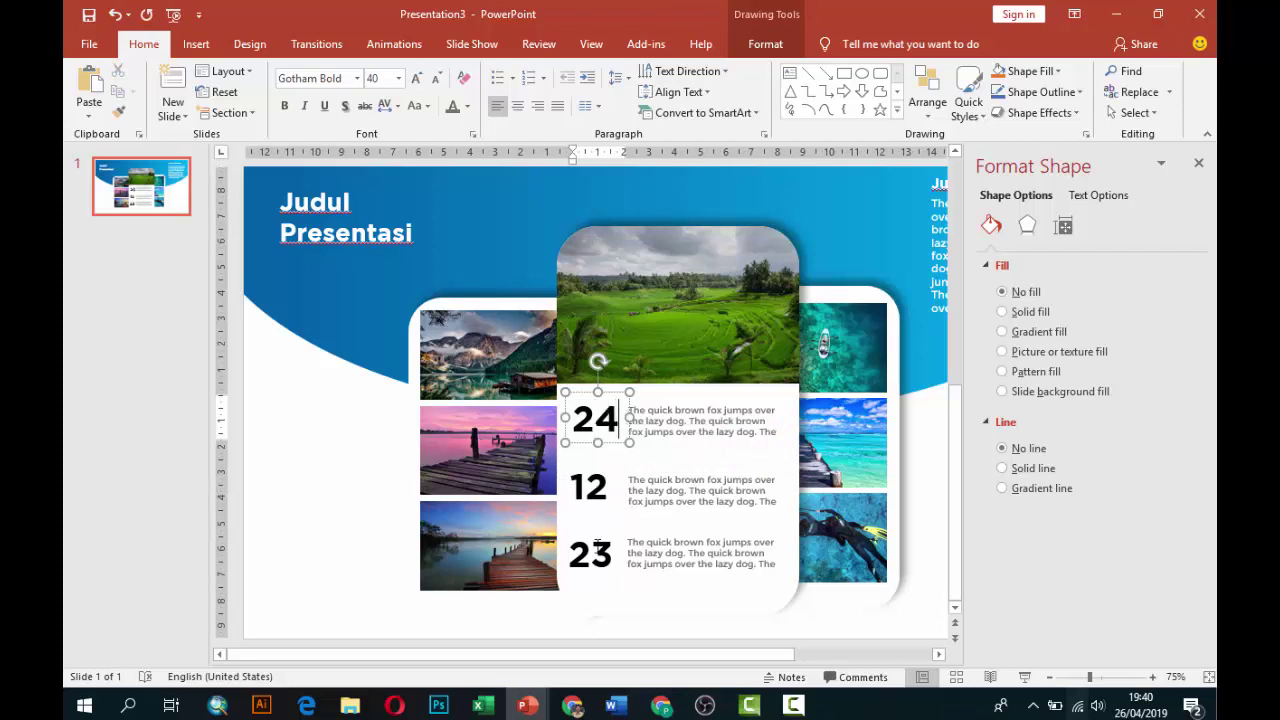
{"action": "left_click", "coordinate": [597, 547]}
{"action": "key", "text": "BackSpace"}
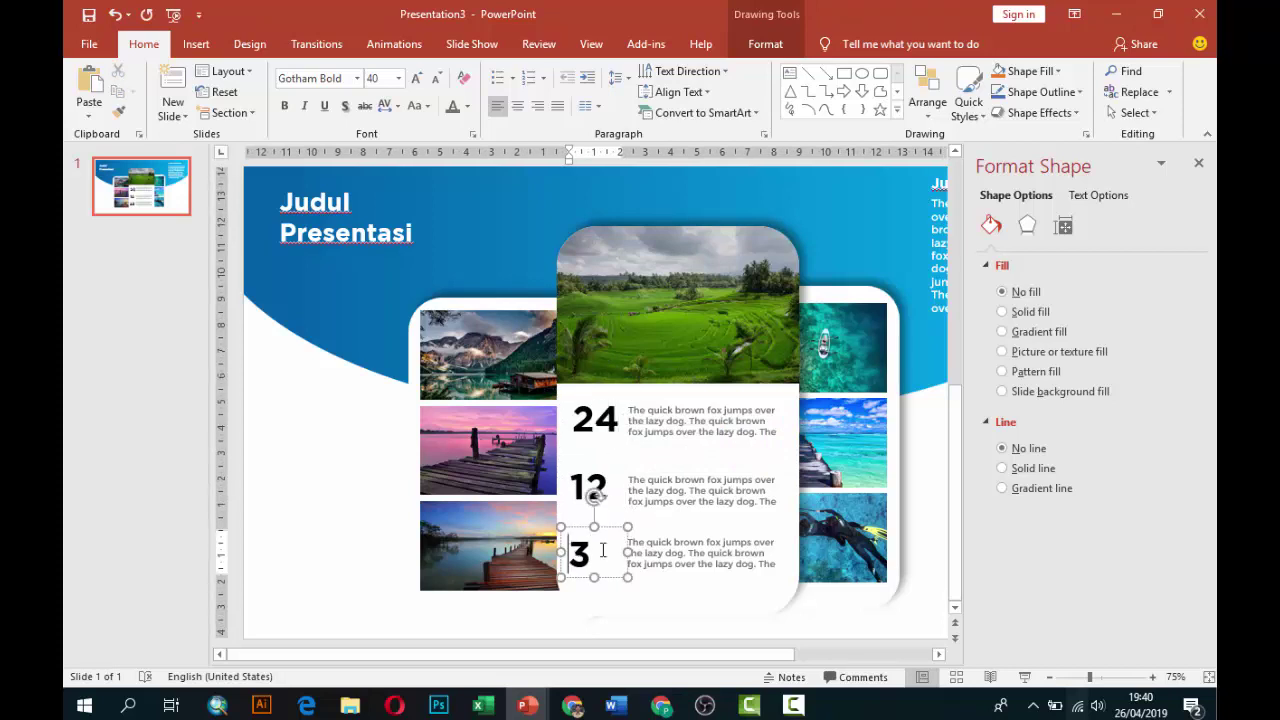
{"action": "key", "text": "Delete"}
{"action": "type", "text": "2"}
{"action": "type", "text": "0"}
{"action": "key", "text": "BackSpace"}
{"action": "type", "text": "2"}
{"action": "left_click", "coordinate": [322, 523]}
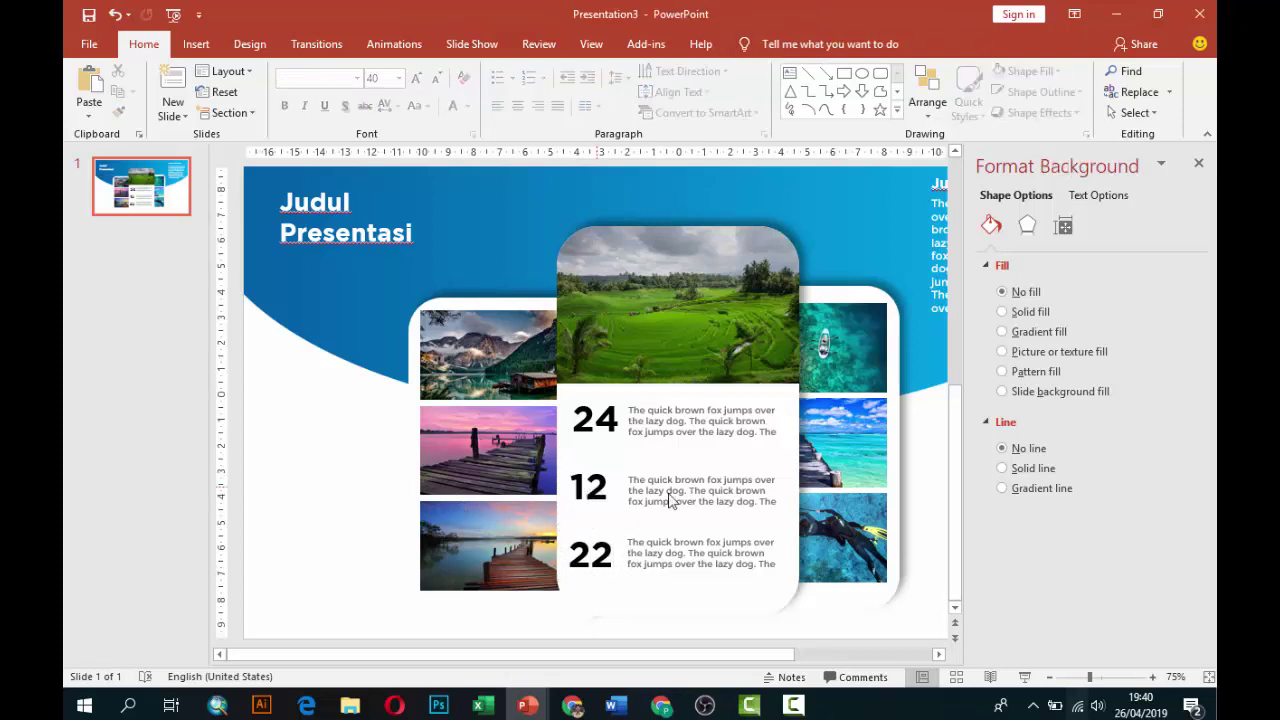
{"action": "left_click", "coordinate": [702, 409]}
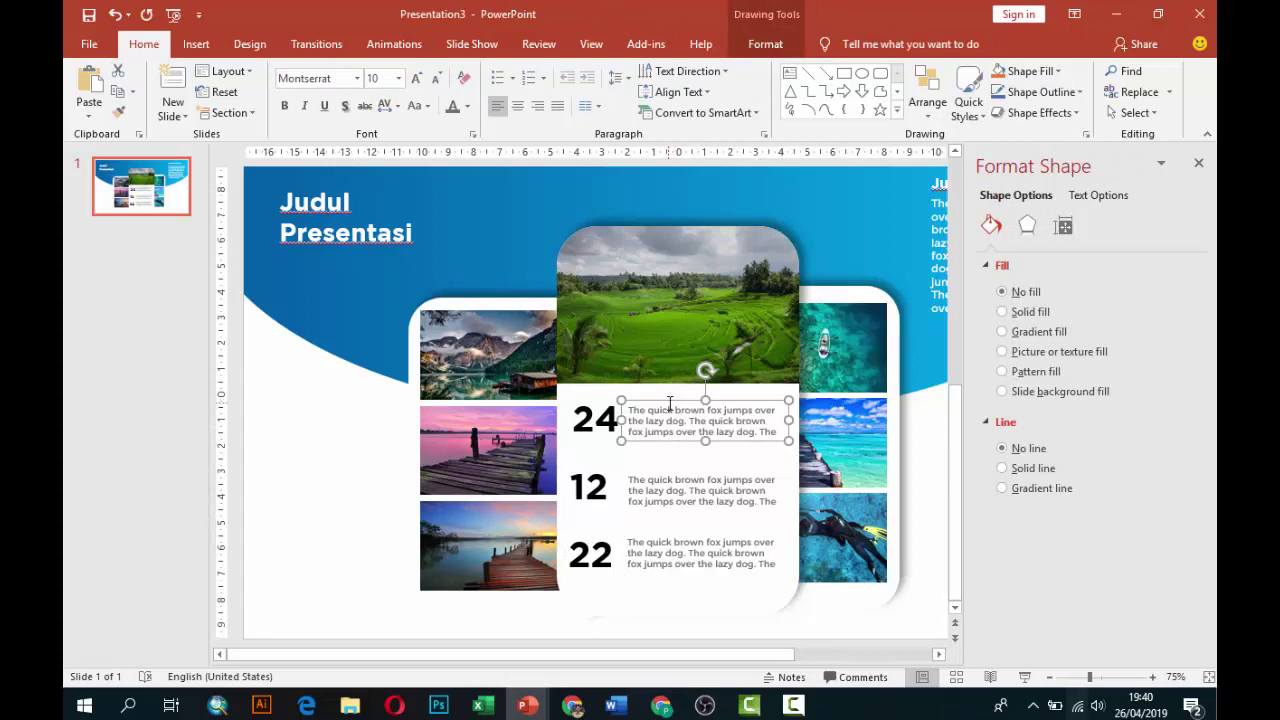
Create a black 14 pt 'Jun' label from a description copy, placed under 24
{"action": "key", "text": "ctrl+d"}
{"action": "mouse_move", "coordinate": [698, 413]}
{"action": "left_mouse_down"}
{"action": "mouse_move", "coordinate": [606, 441]}
{"action": "mouse_move", "coordinate": [698, 467]}
{"action": "left_mouse_up"}
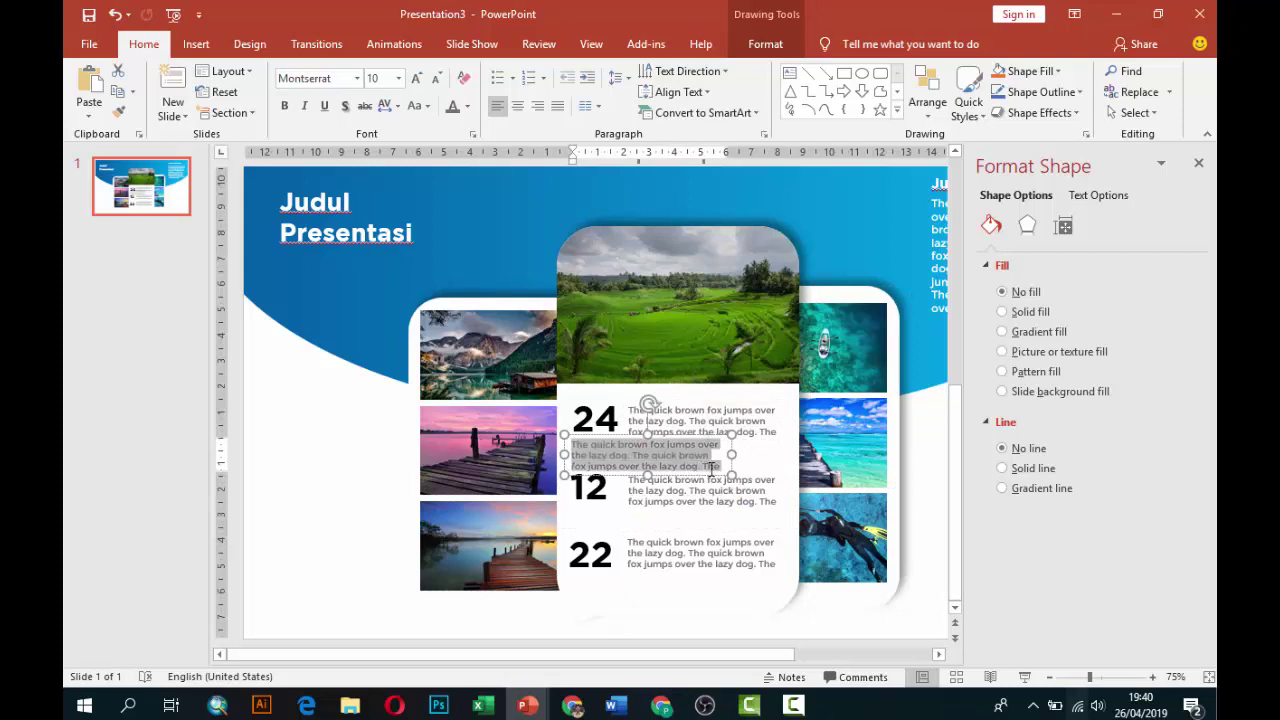
{"action": "type", "text": "3"}
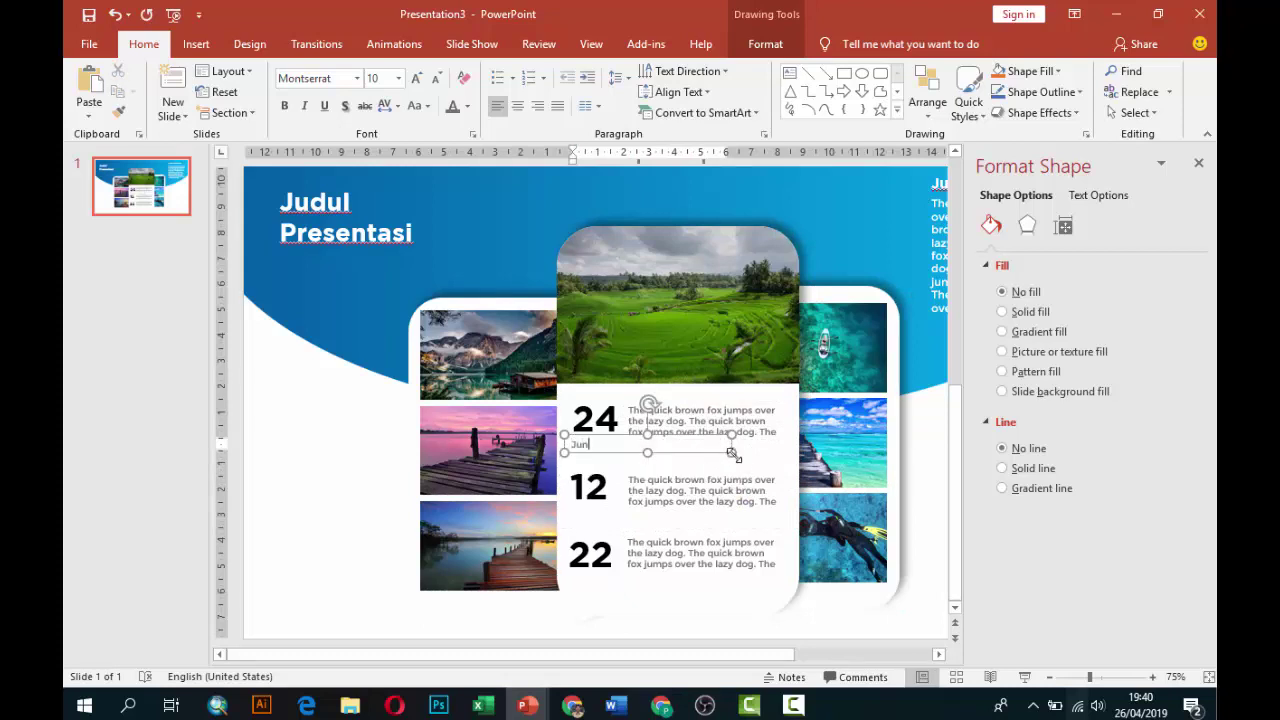
{"action": "left_click_drag", "start_coordinate": [731, 453], "coordinate": [613, 451]}
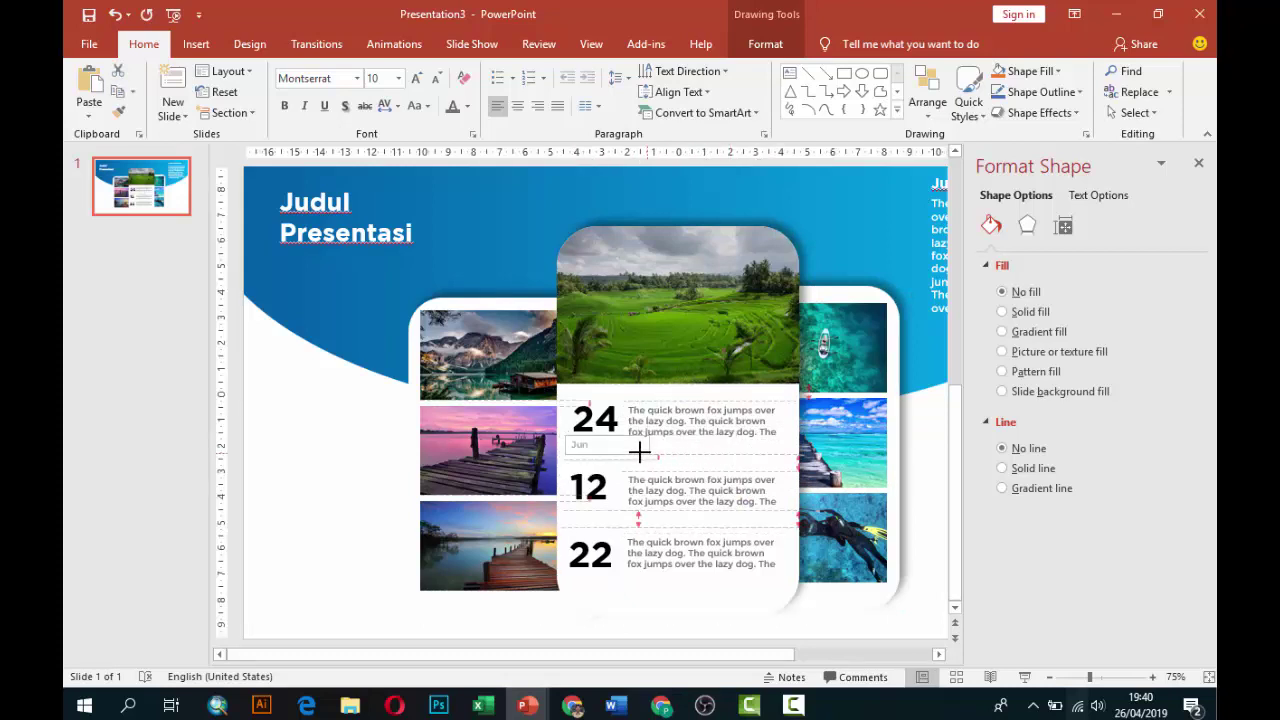
{"action": "left_click", "coordinate": [467, 107]}
{"action": "left_click", "coordinate": [472, 92]}
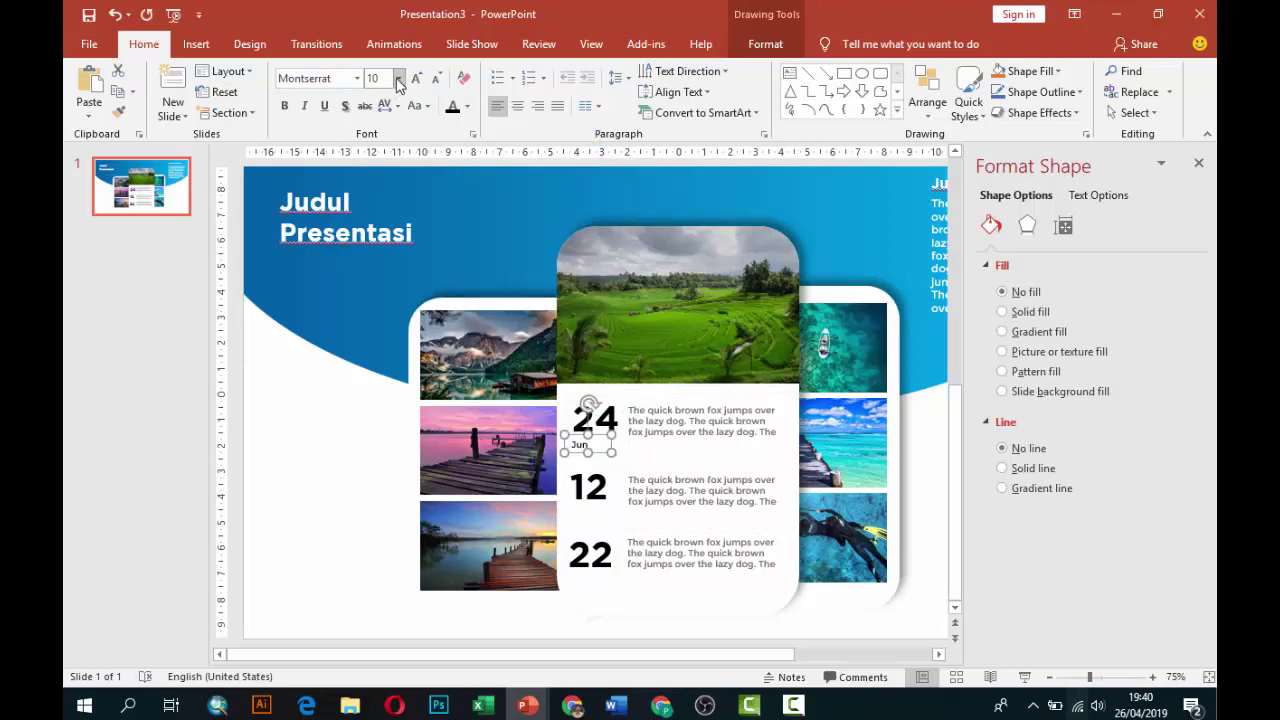
{"action": "left_click", "coordinate": [398, 84]}
{"action": "left_click", "coordinate": [380, 201]}
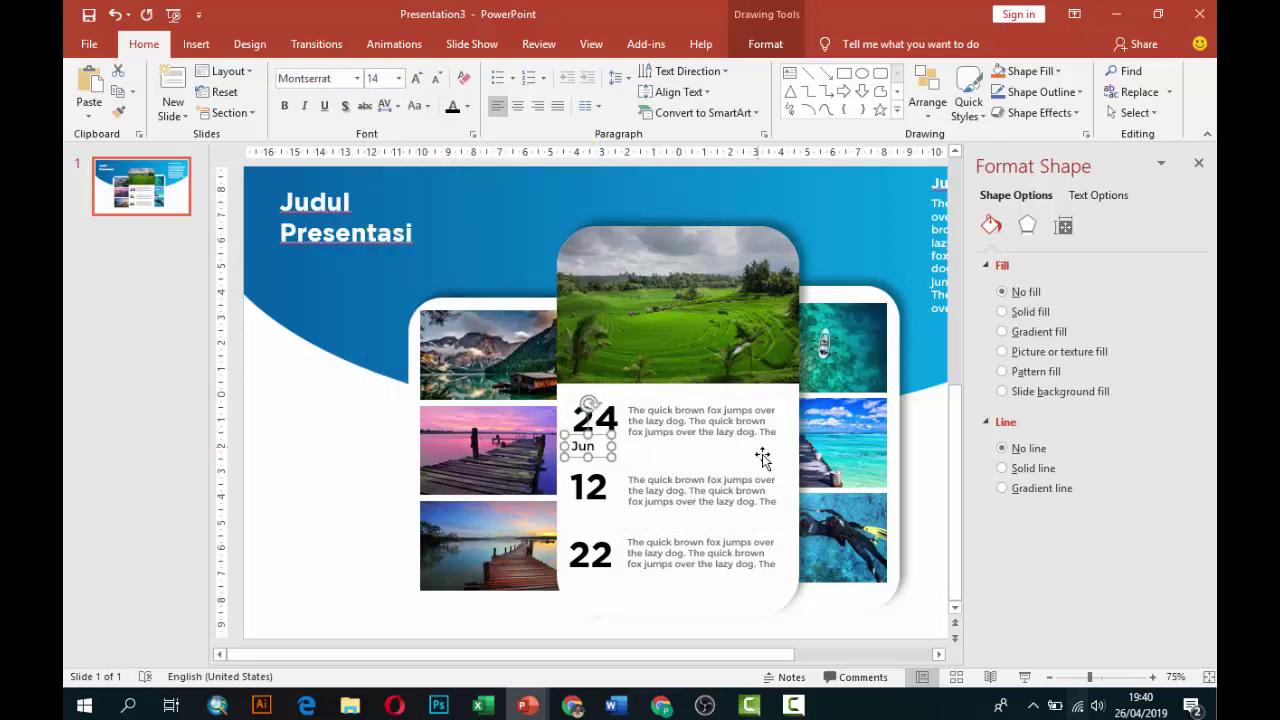
{"action": "scroll", "coordinate": [762, 457], "scroll_direction": "up", "scroll_amount": 5}
{"action": "scroll", "coordinate": [623, 437], "scroll_direction": "up", "scroll_amount": 2}
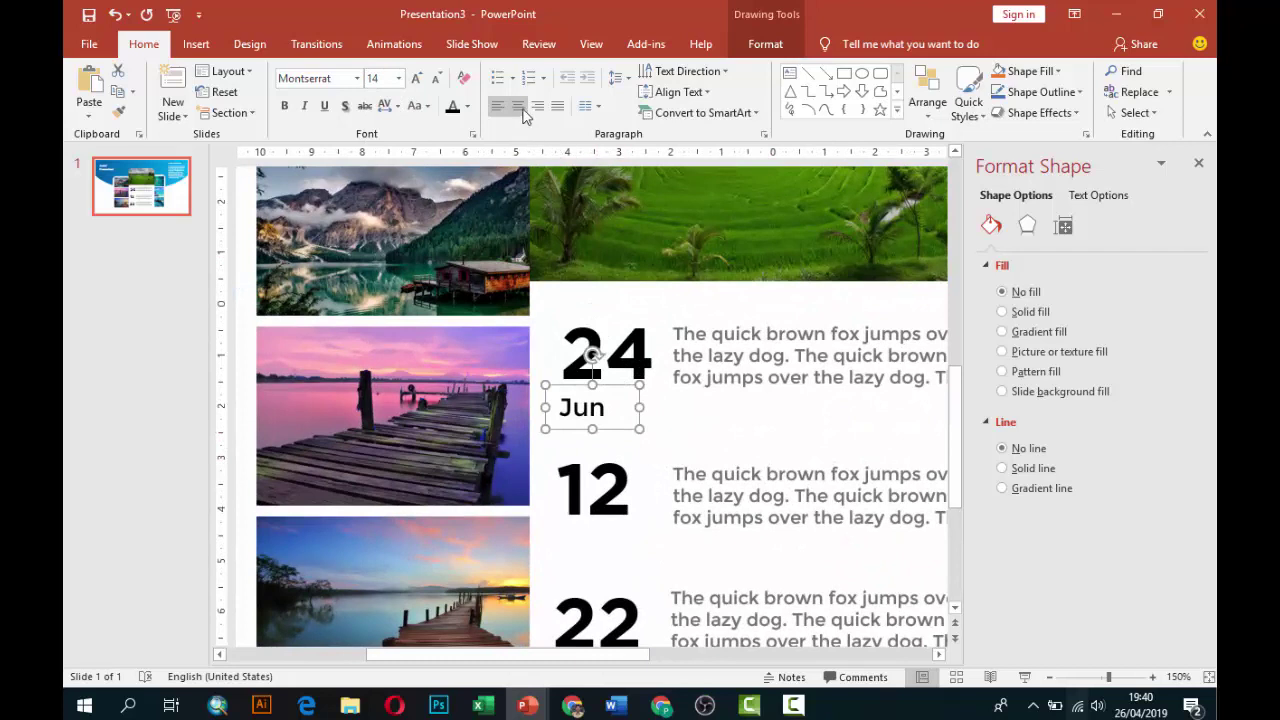
{"action": "left_click_drag", "start_coordinate": [617, 390], "coordinate": [634, 424]}
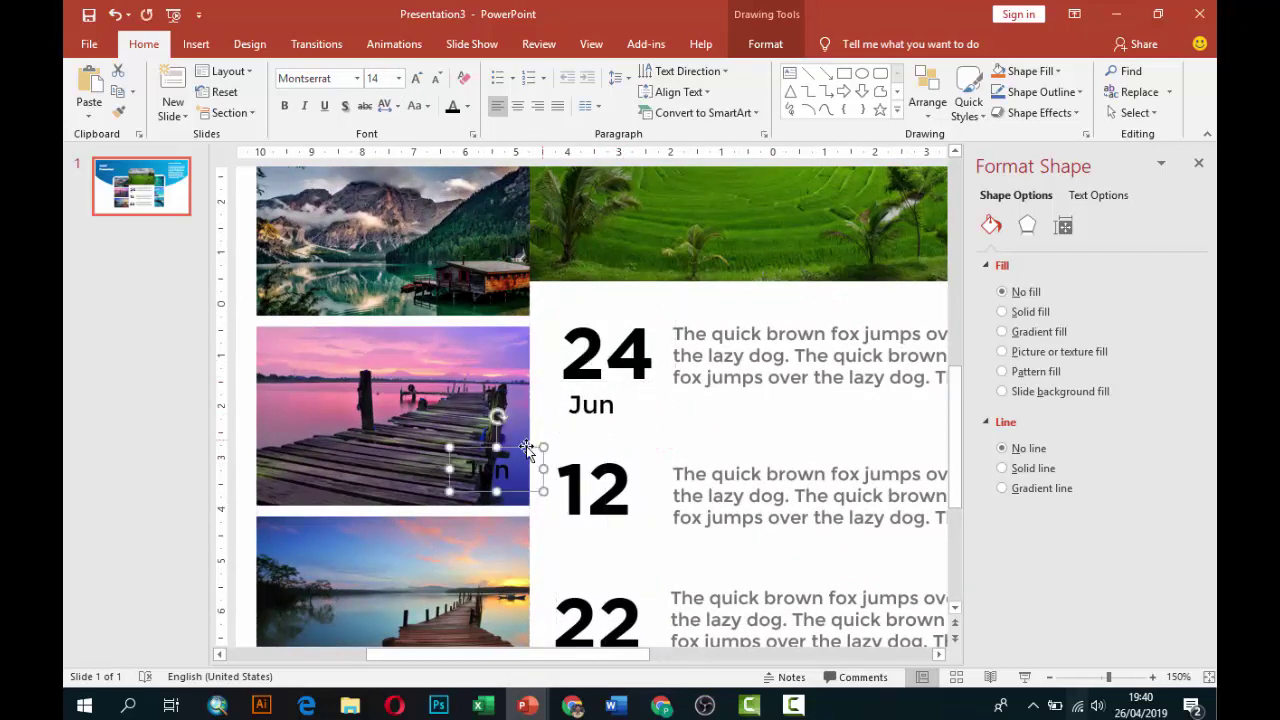
Add matching labels 'Jul' under 12 and 'Ags' under 22
{"action": "left_click_drag", "start_coordinate": [526, 446], "coordinate": [633, 513]}
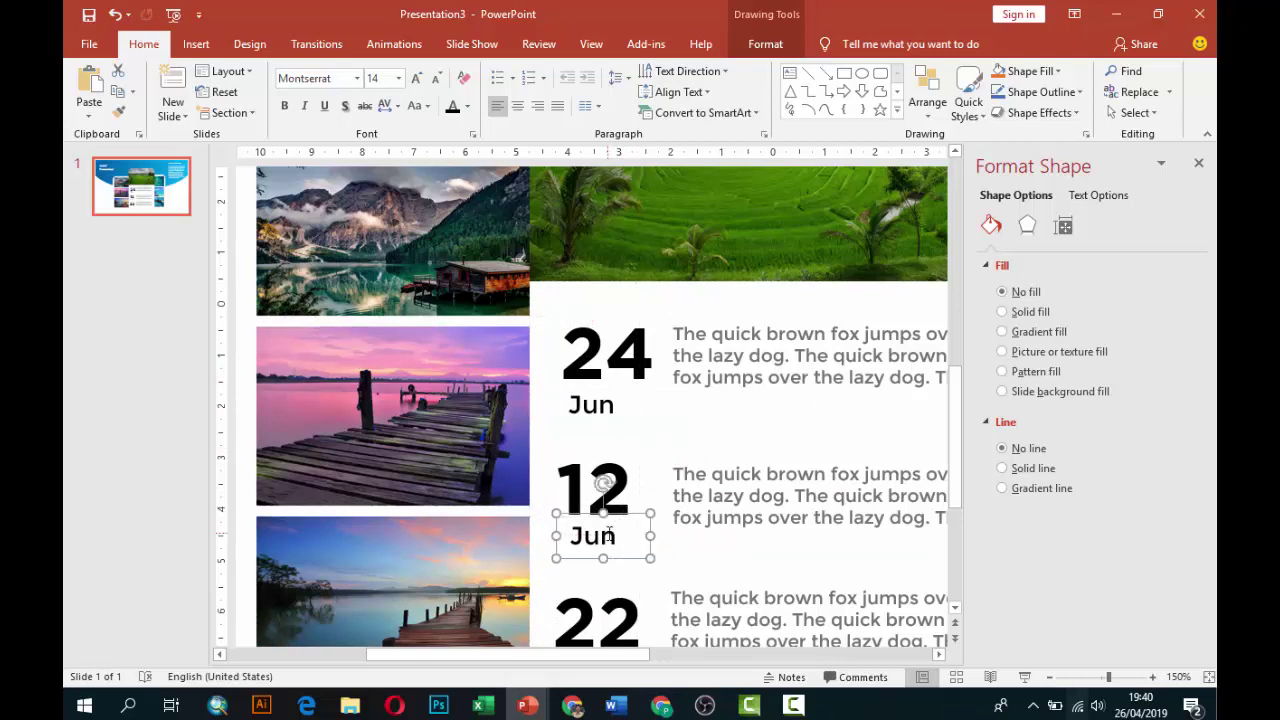
{"action": "double_click", "coordinate": [608, 532]}
{"action": "type", "text": "Jul"}
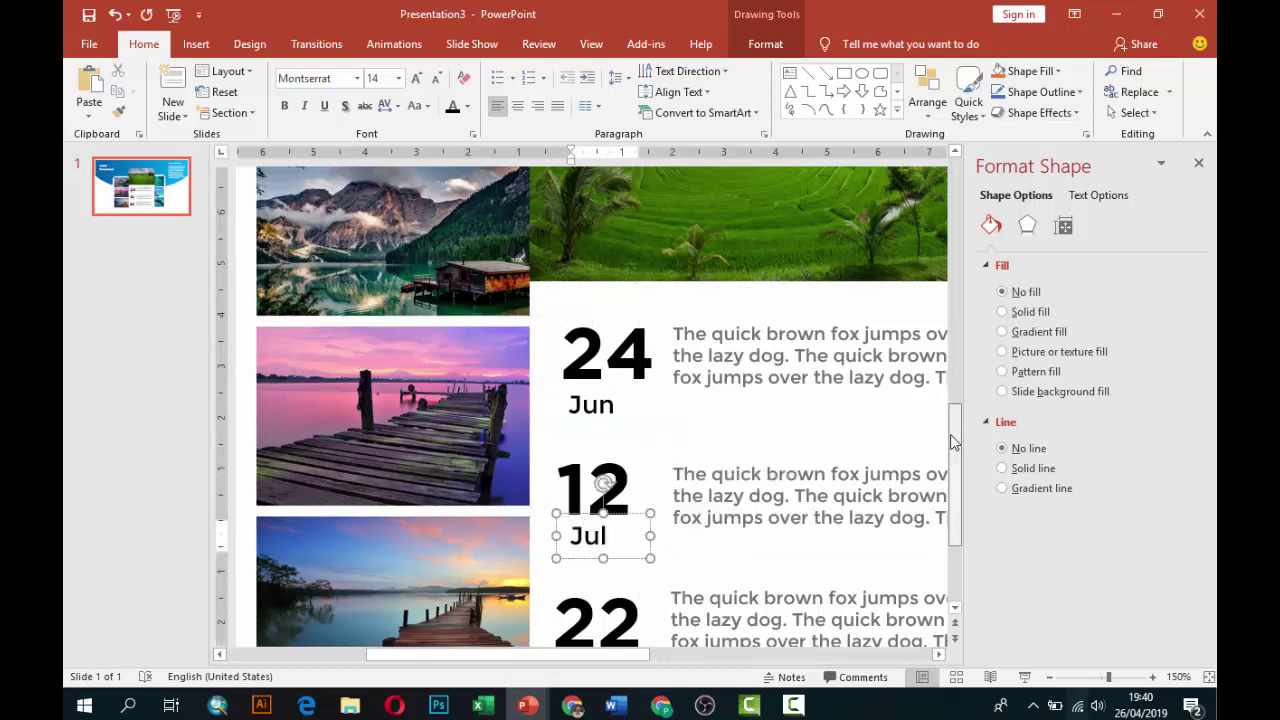
{"action": "scroll", "coordinate": [958, 400], "scroll_direction": "down", "scroll_amount": 1}
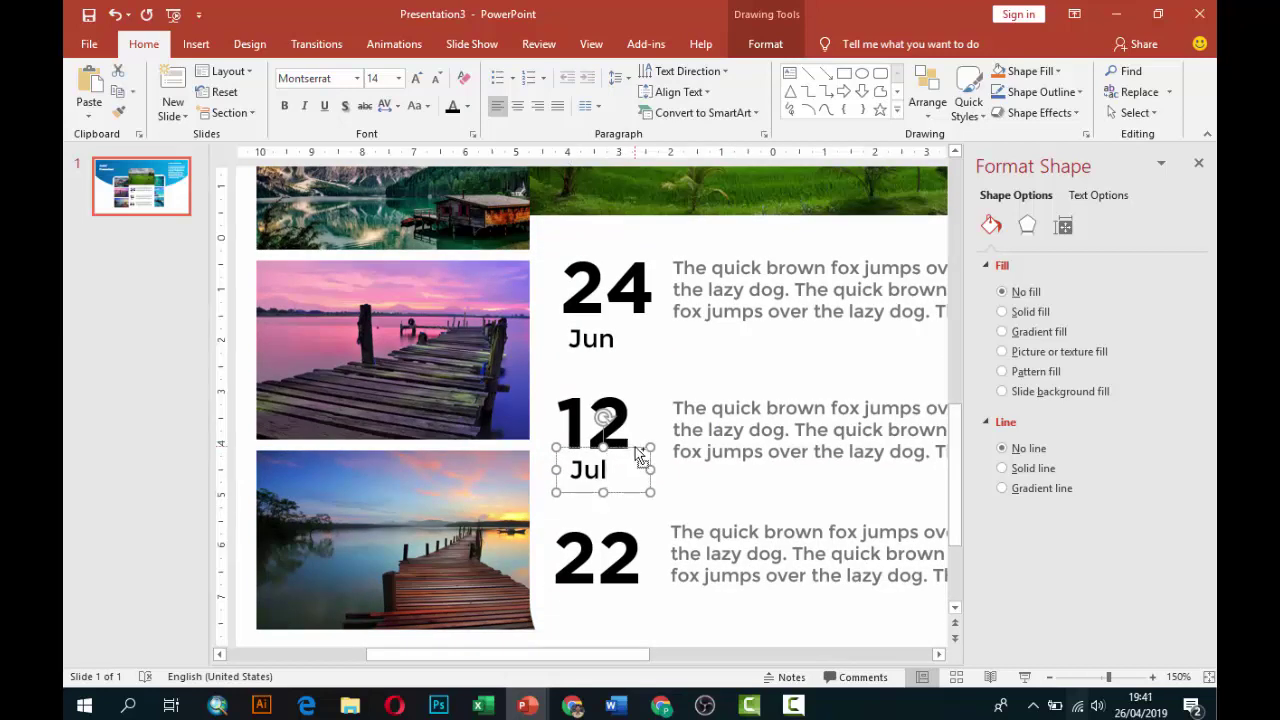
{"action": "key", "text": "ctrl+d"}
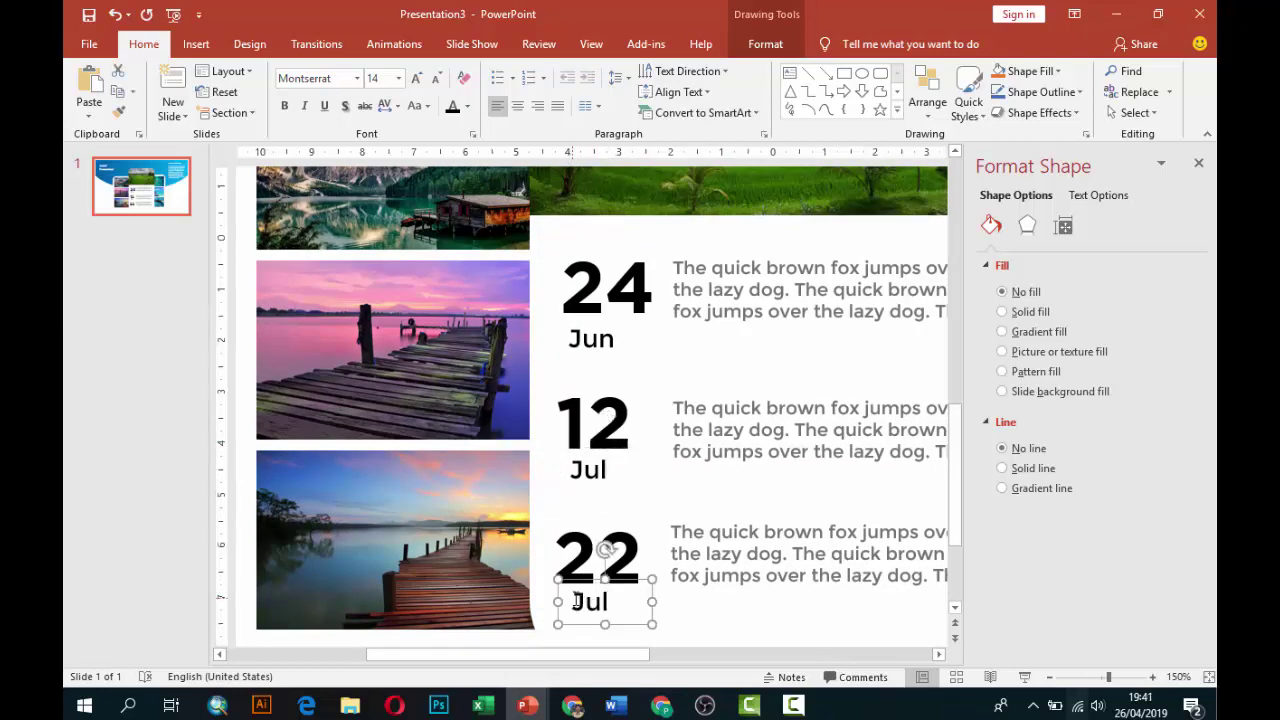
{"action": "double_click", "coordinate": [588, 601]}
{"action": "type", "text": "Ags"}
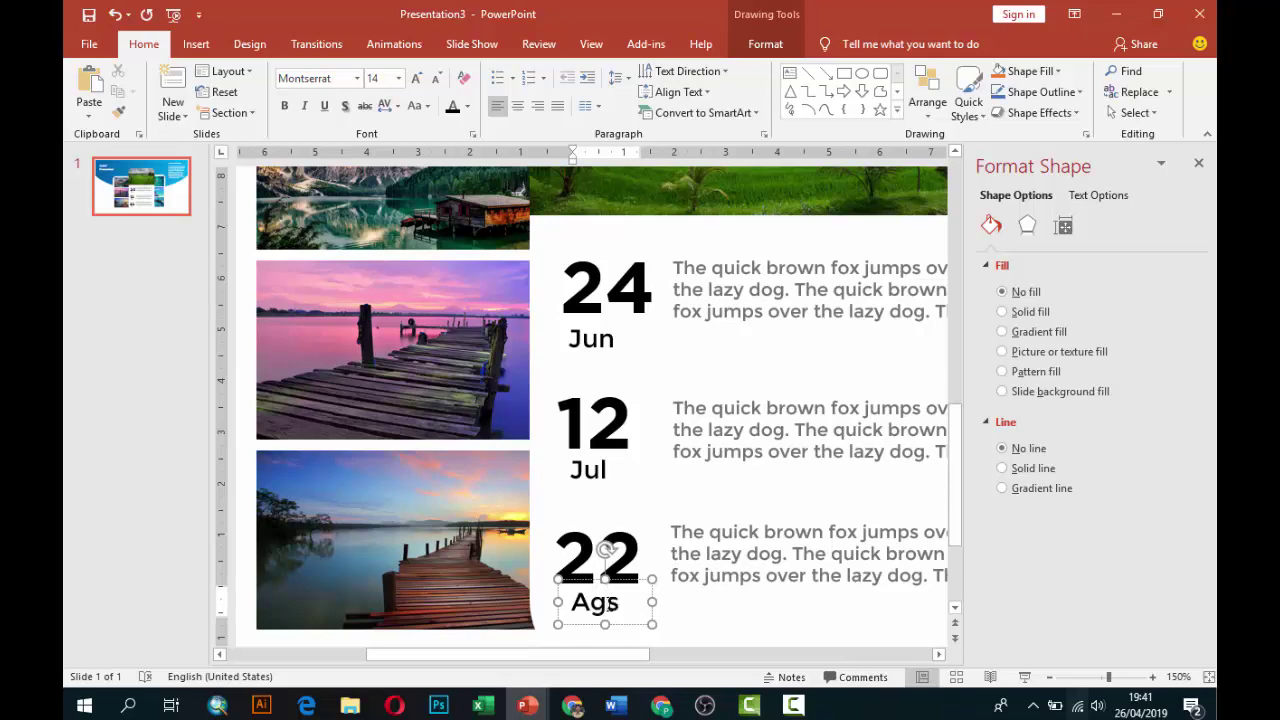
{"action": "scroll", "coordinate": [650, 575], "scroll_direction": "down", "scroll_amount": 5}
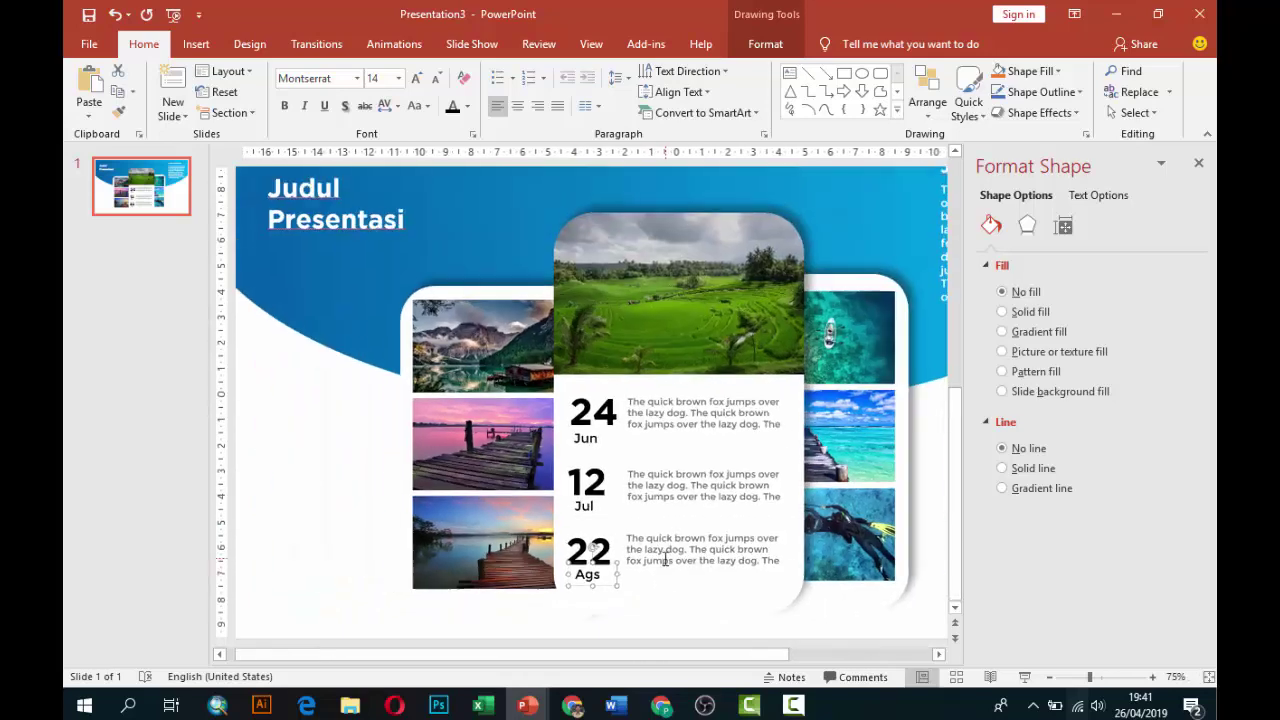
{"action": "scroll", "coordinate": [480, 470], "scroll_direction": "down", "scroll_amount": 1}
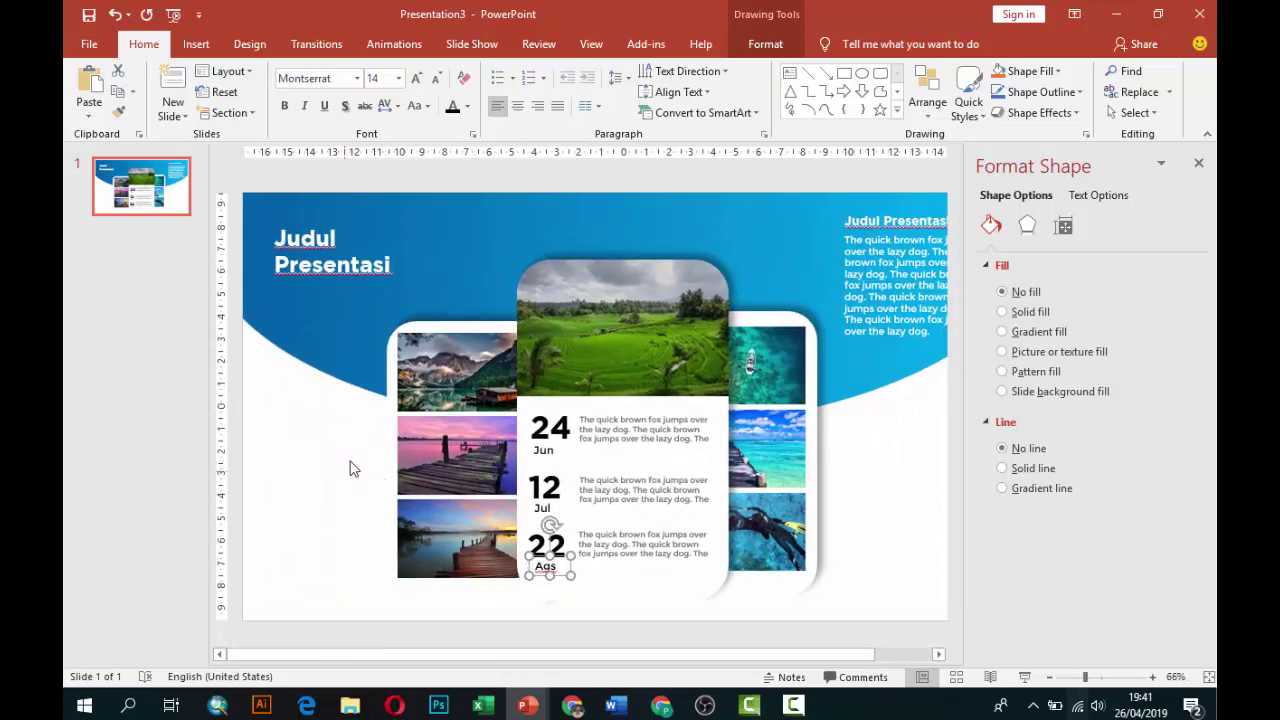
{"action": "left_click", "coordinate": [351, 469]}
{"action": "left_click", "coordinate": [1022, 677]}
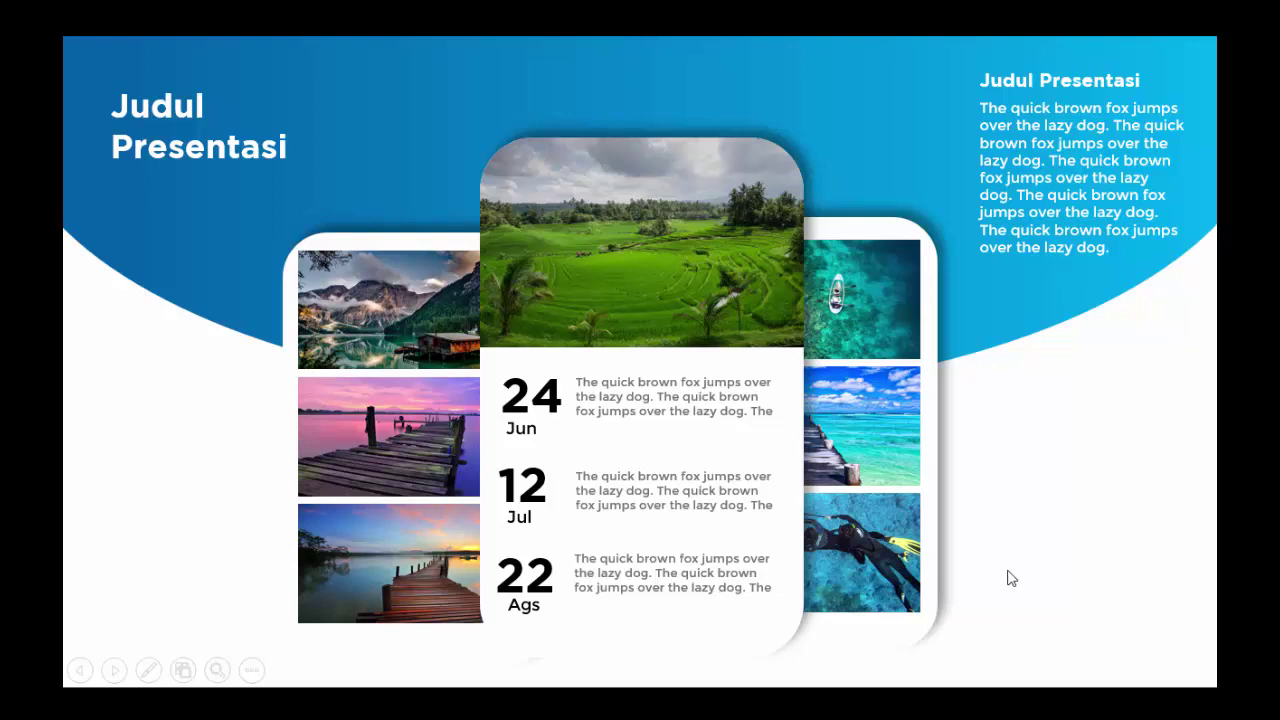
{"action": "key", "text": "Escape"}
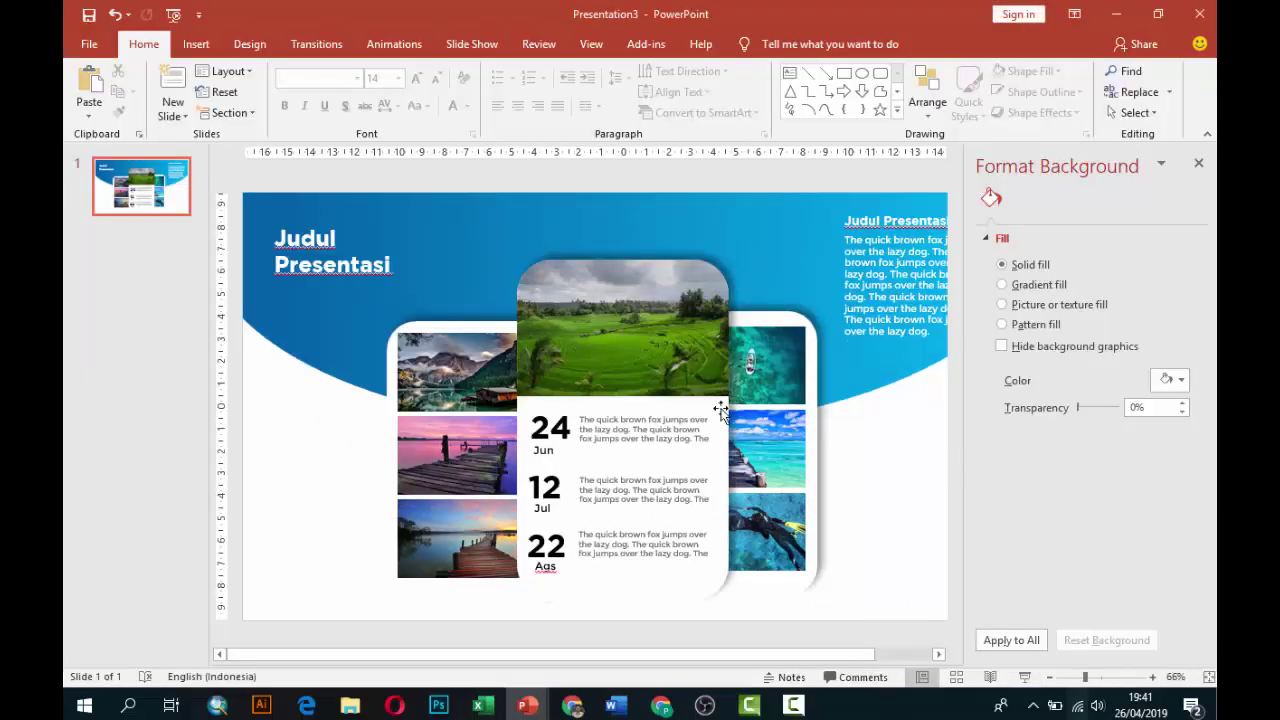
Insert a new slide 2 and delete its title and content placeholders
{"action": "right_click", "coordinate": [154, 263]}
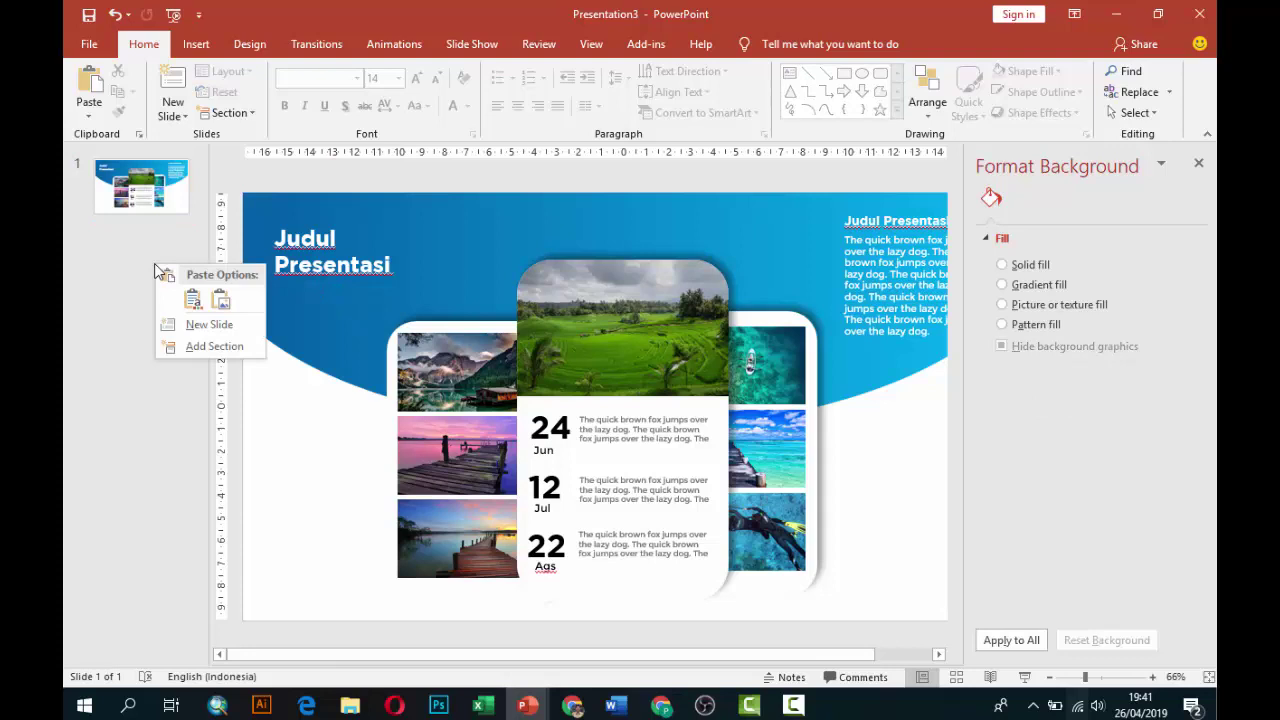
{"action": "left_click", "coordinate": [180, 324]}
{"action": "left_click", "coordinate": [338, 216]}
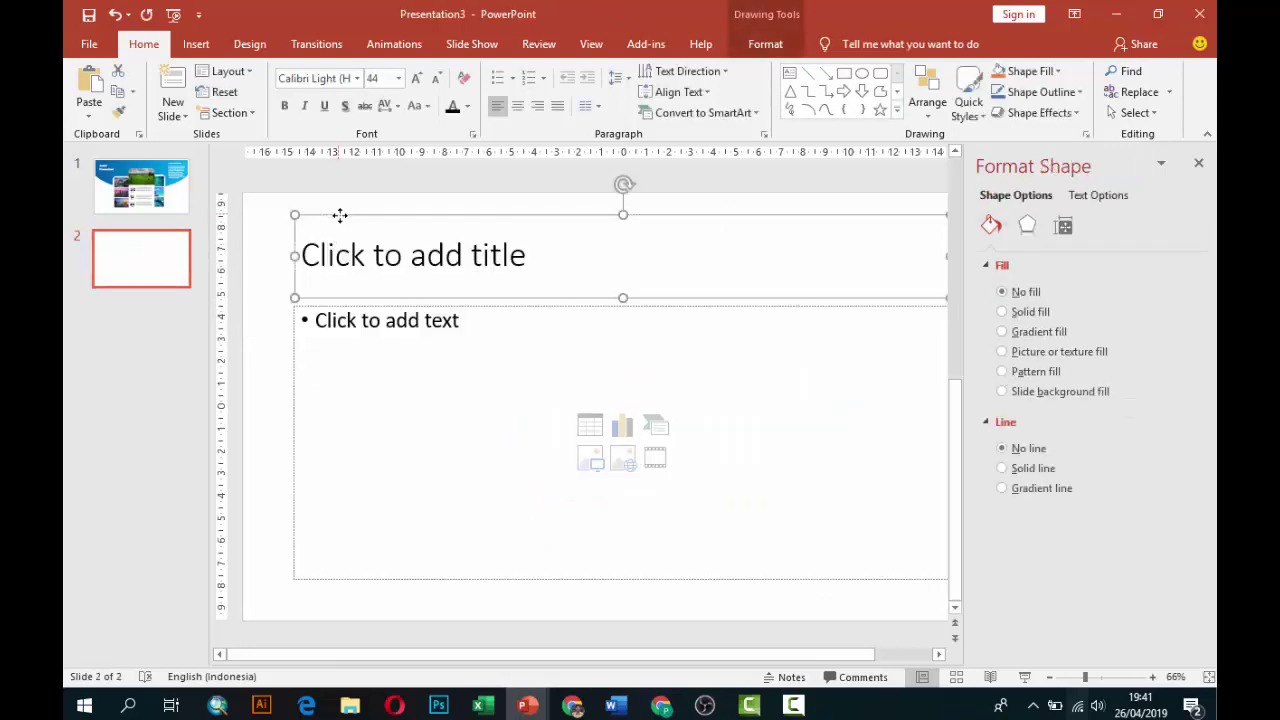
{"action": "key", "text": "Delete"}
{"action": "left_click", "coordinate": [327, 303]}
{"action": "key", "text": "Delete"}
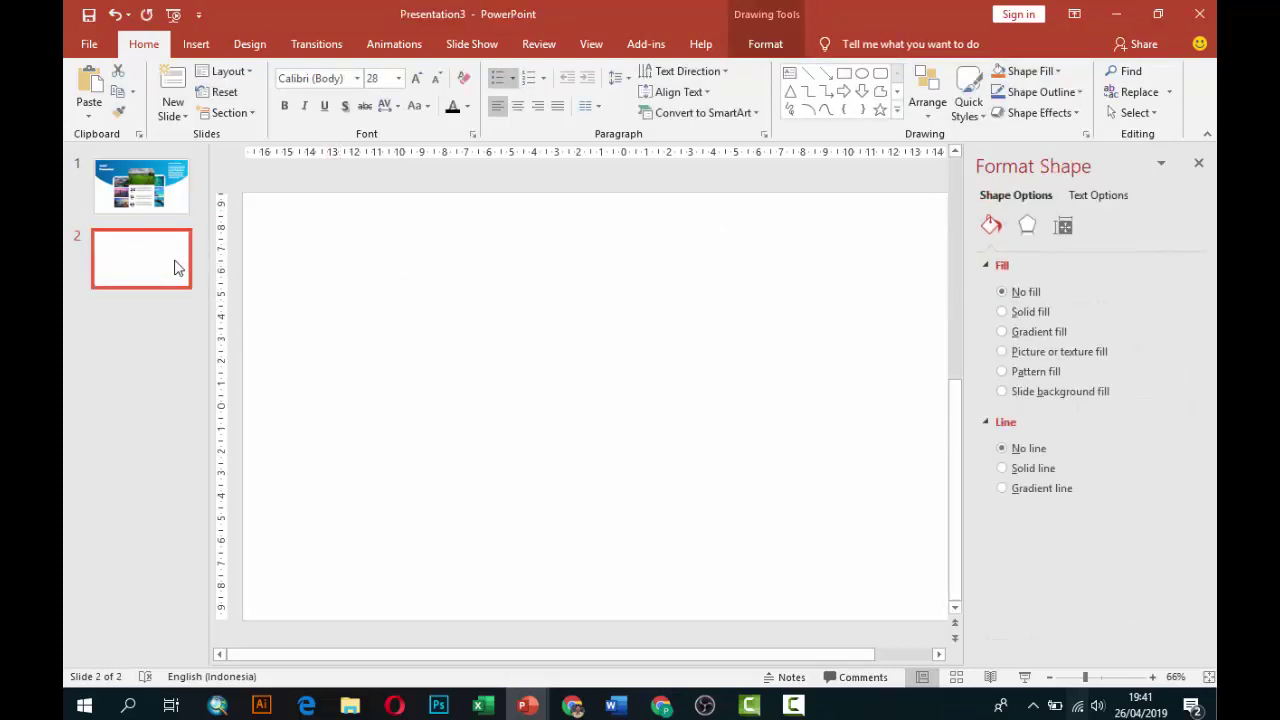
Add three more blank slides, then return to the photo-card timeline slide
{"action": "right_click", "coordinate": [176, 265]}
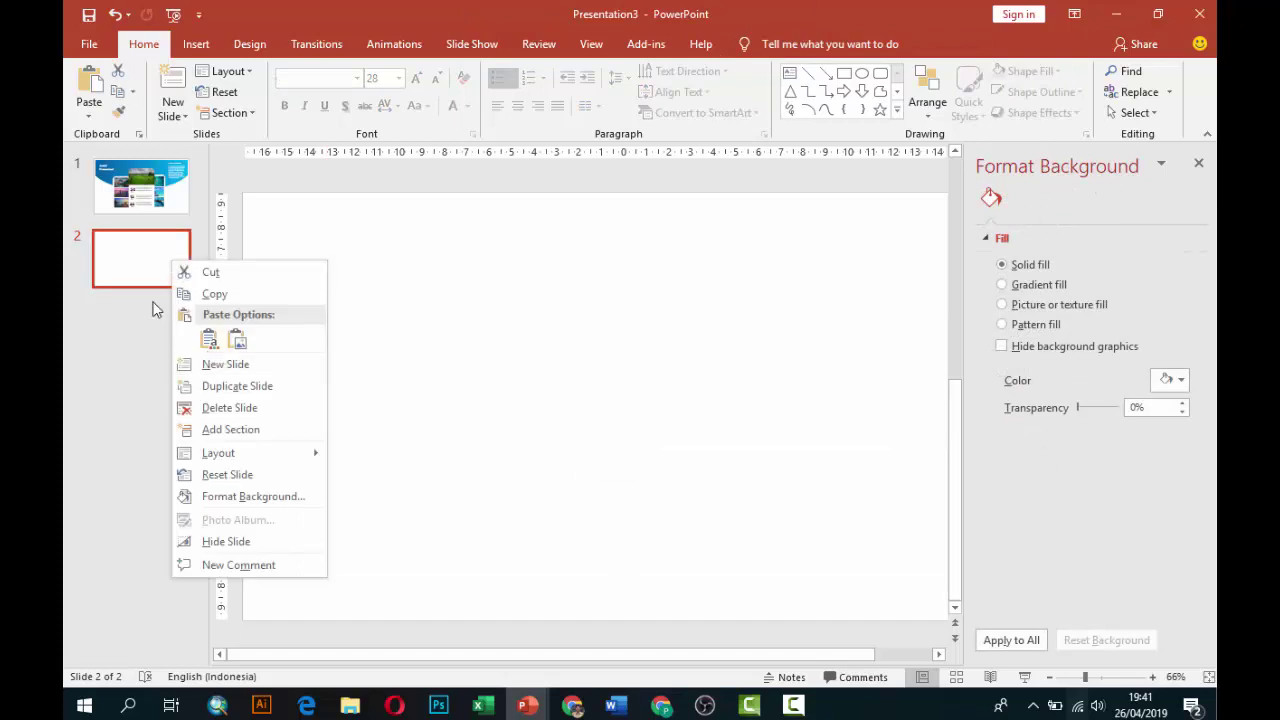
{"action": "left_click", "coordinate": [142, 268]}
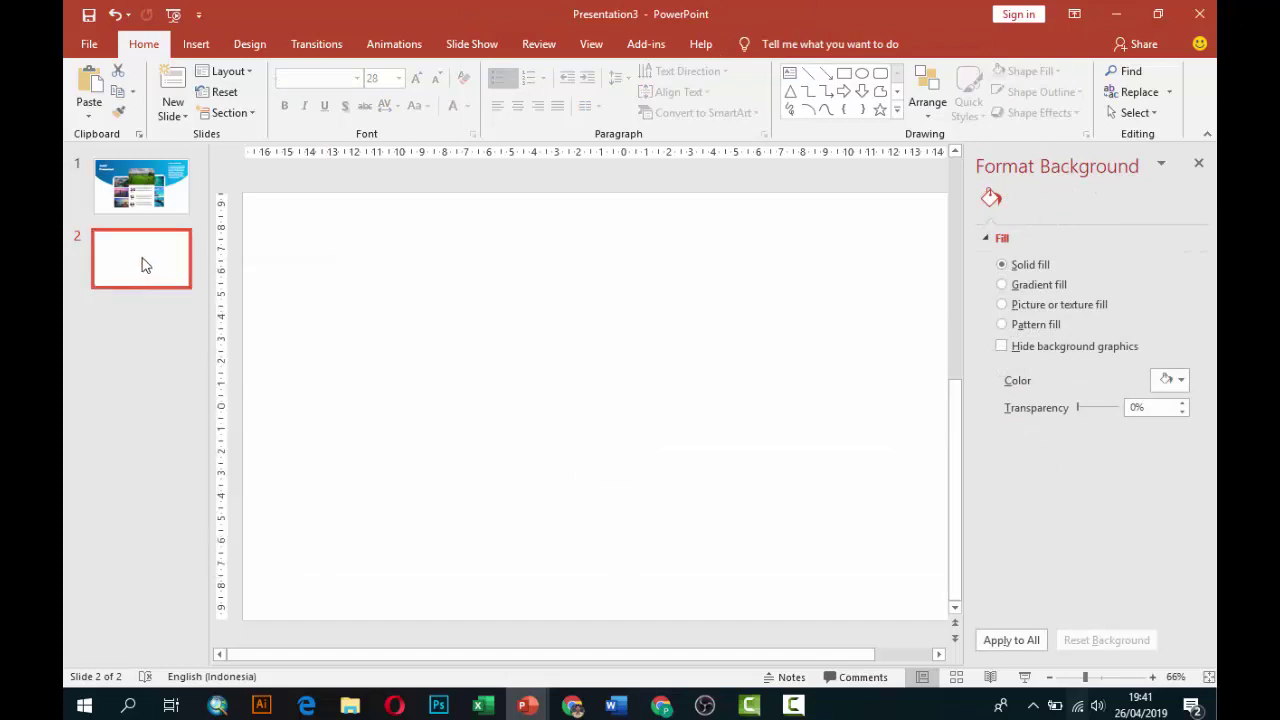
{"action": "key", "text": "Return"}
{"action": "key", "text": "Return"}
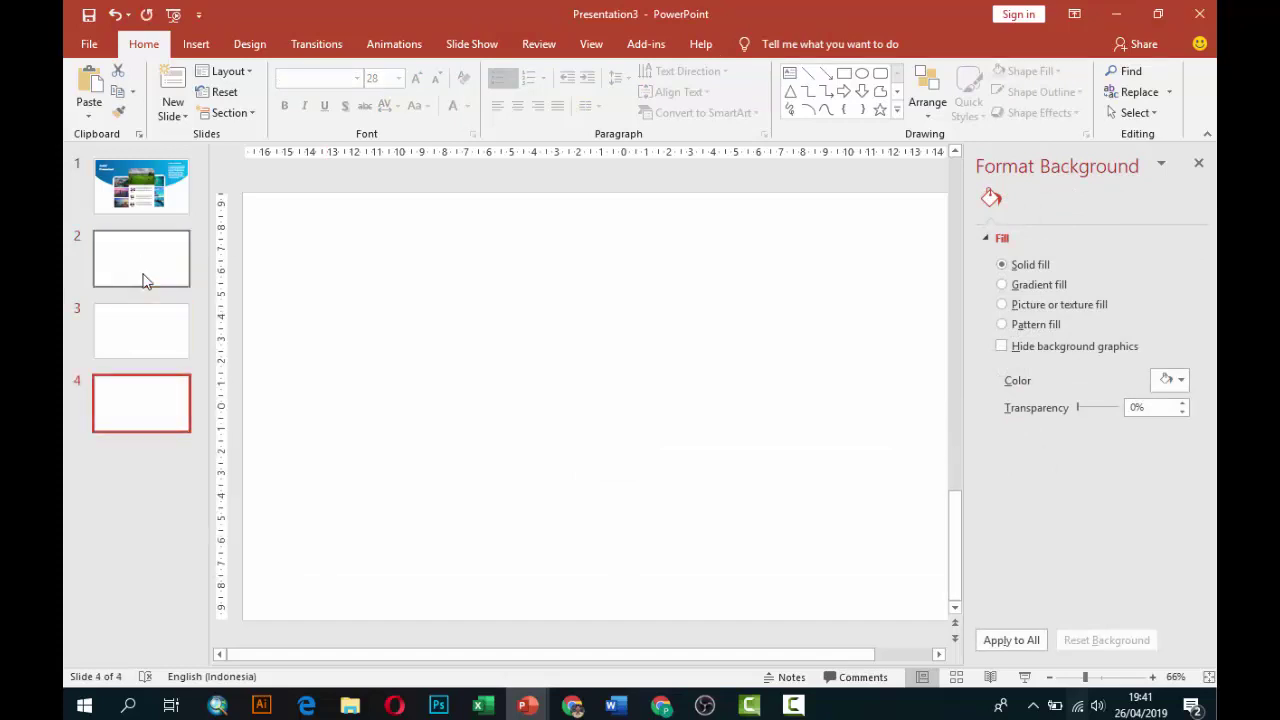
{"action": "key", "text": "Return"}
{"action": "left_click", "coordinate": [143, 268]}
{"action": "left_click", "coordinate": [141, 185]}
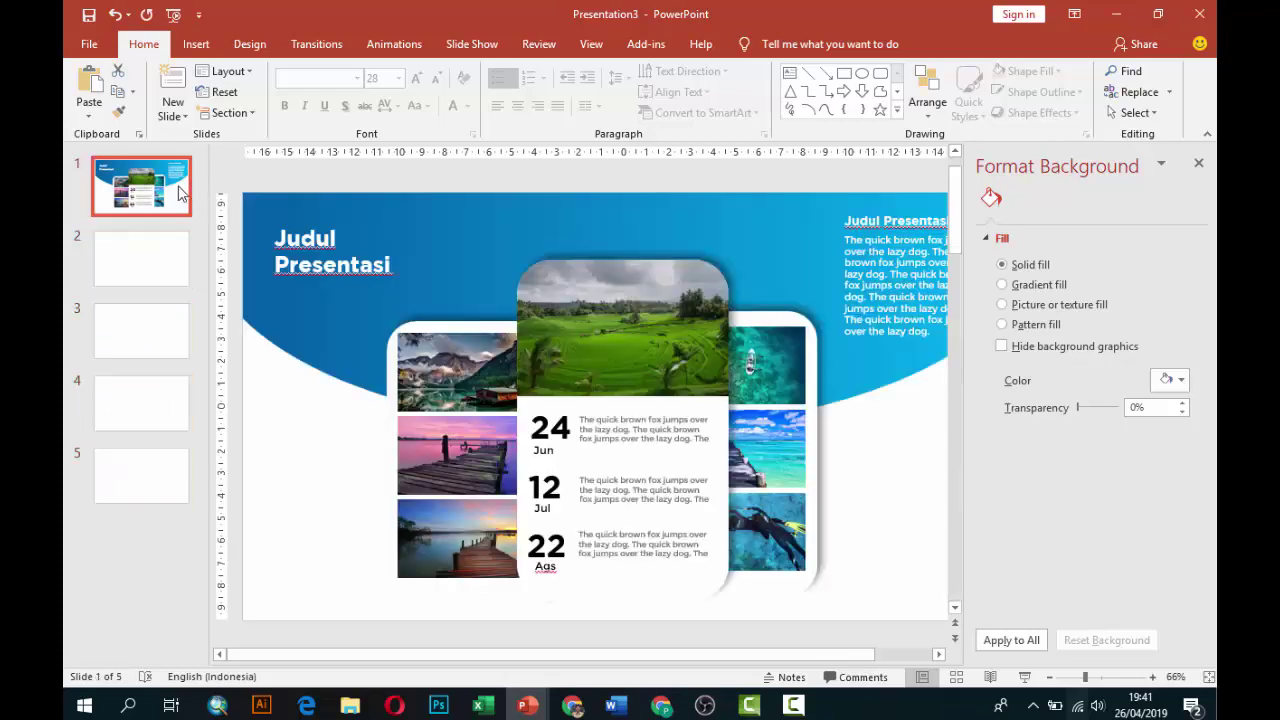
Paste the blue curved header from slide 1 onto slide 2
{"action": "left_click", "coordinate": [523, 210]}
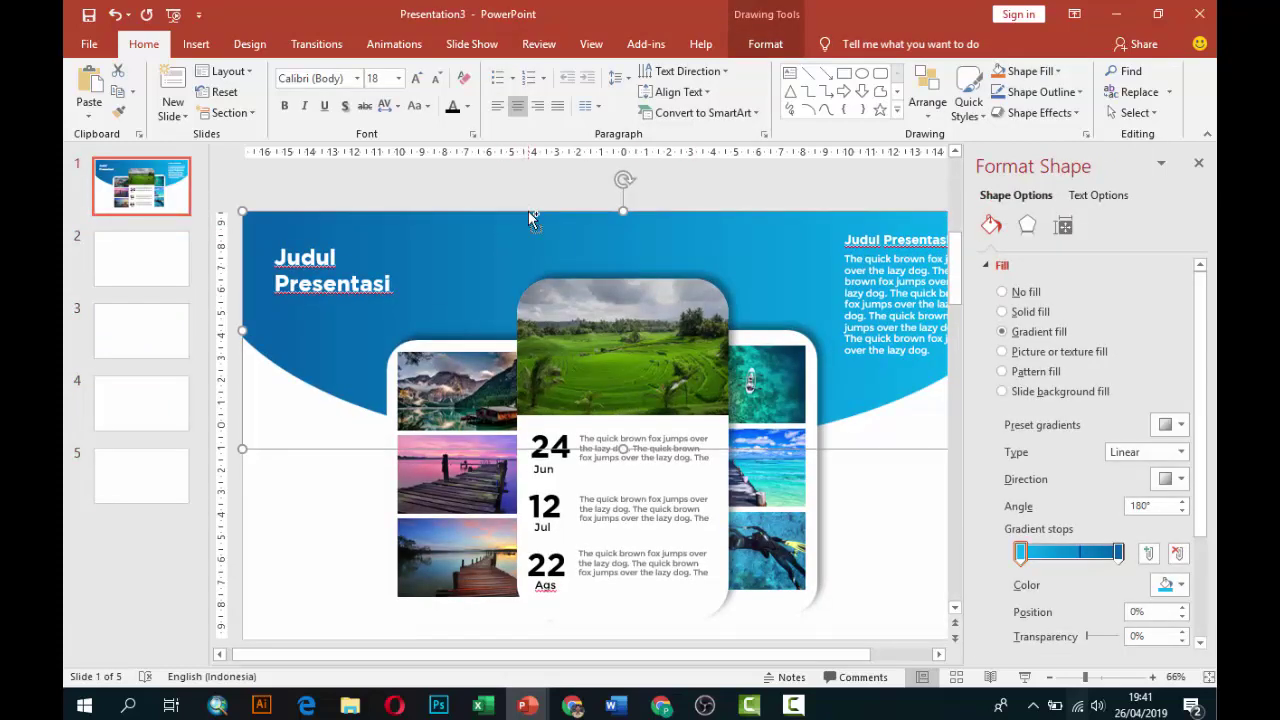
{"action": "left_click", "coordinate": [145, 262]}
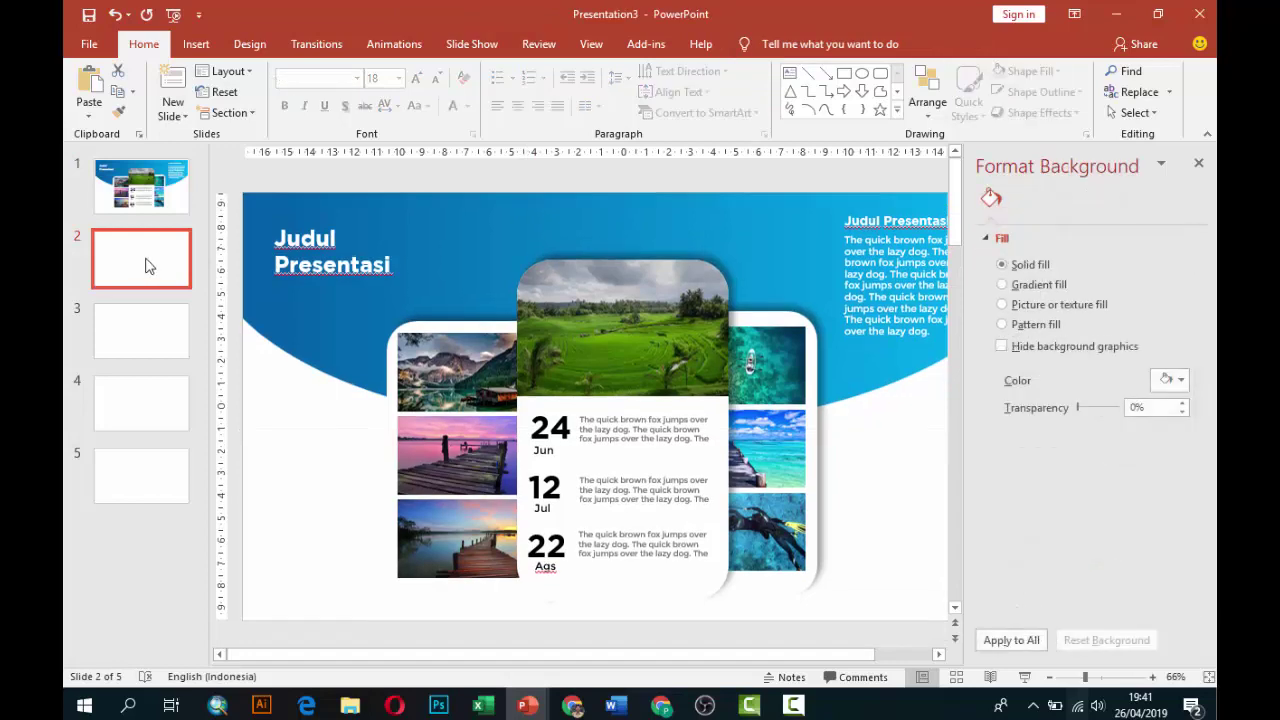
{"action": "key", "text": "ctrl+v"}
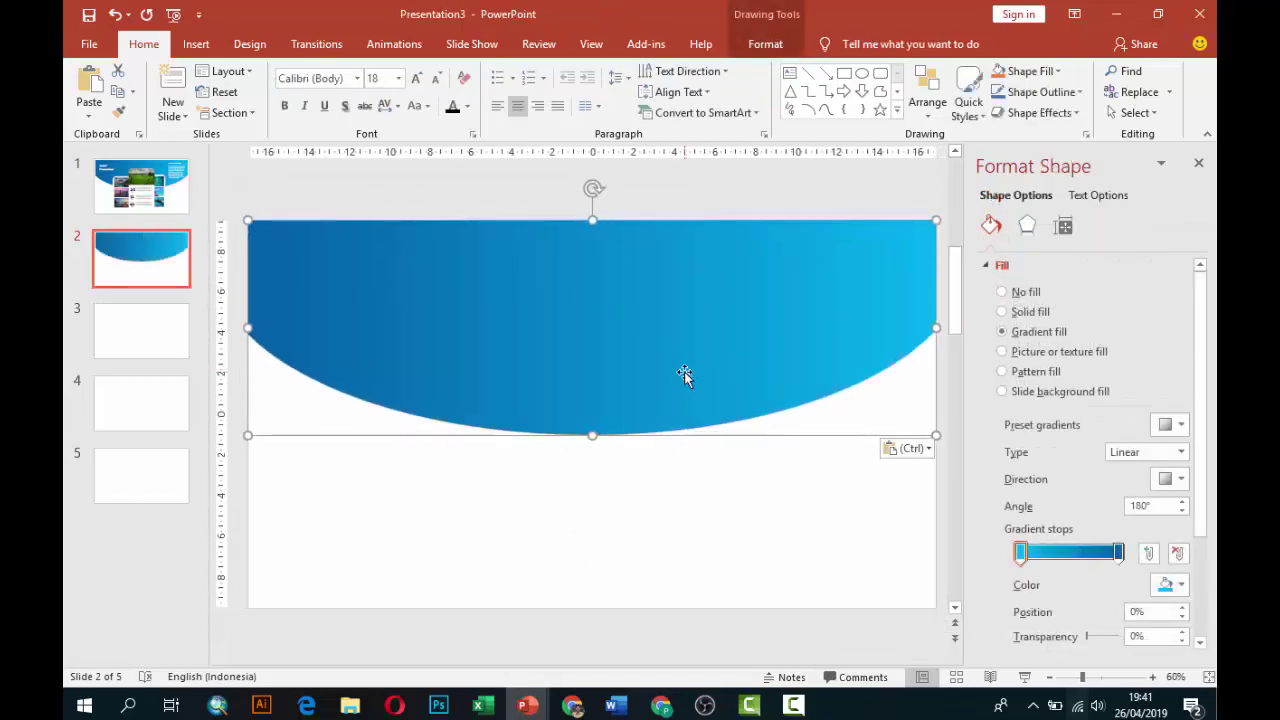
{"action": "key", "text": "ctrl"}
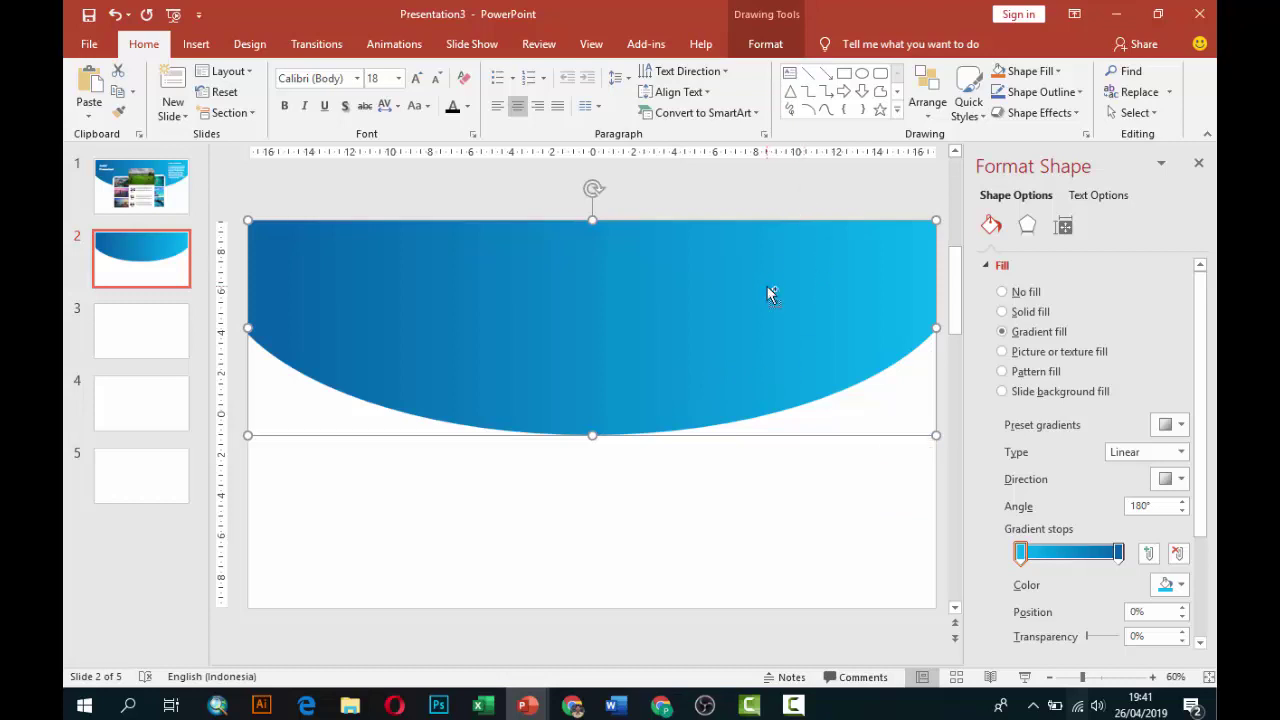
{"action": "scroll", "coordinate": [768, 290], "scroll_direction": "down", "scroll_amount": 3}
{"action": "scroll", "coordinate": [768, 290], "scroll_direction": "up", "scroll_amount": 2}
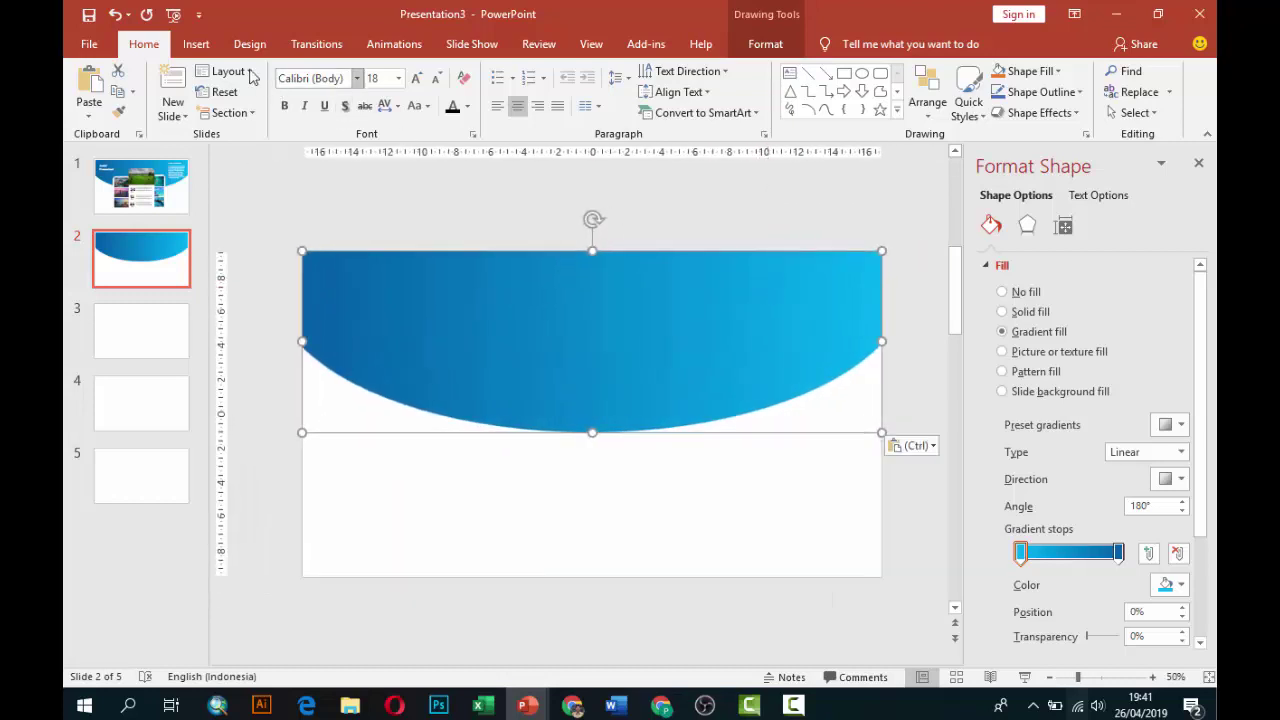
{"action": "left_click", "coordinate": [195, 45]}
Fragment the header with a rectangle over its right half and delete the leftover piece
{"action": "left_click", "coordinate": [394, 92]}
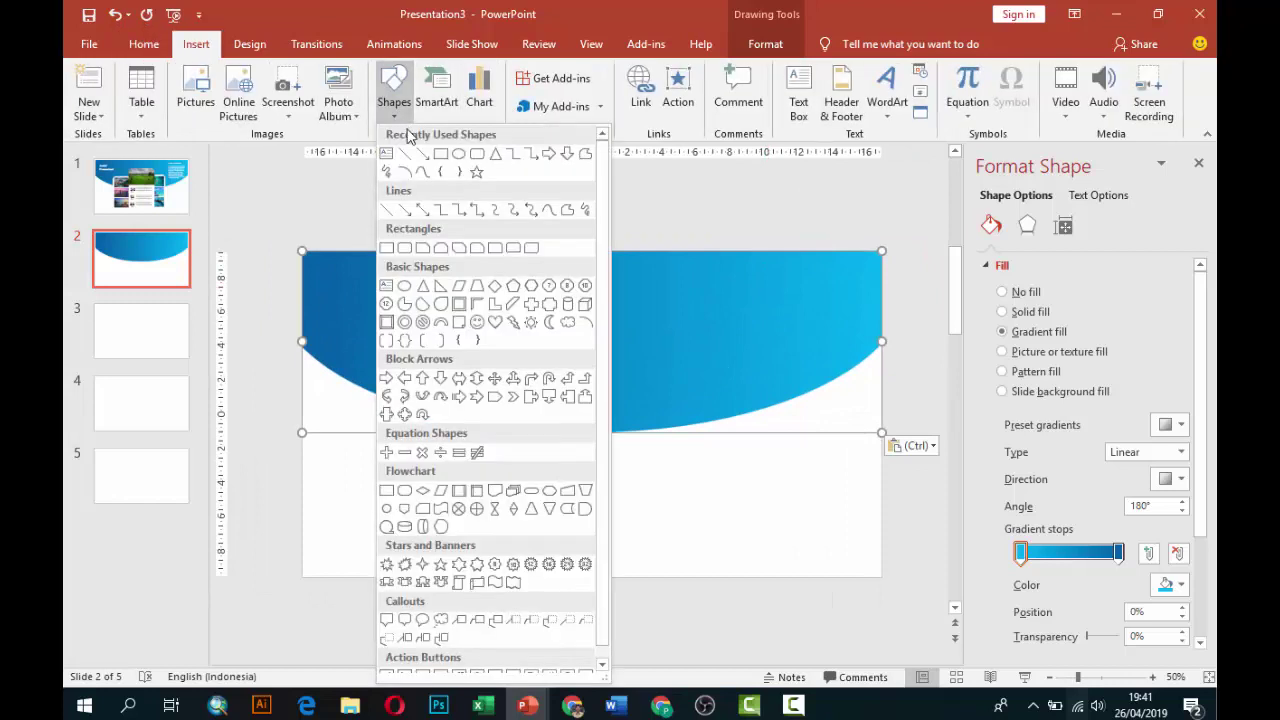
{"action": "left_click", "coordinate": [440, 156]}
{"action": "left_click_drag", "start_coordinate": [593, 193], "coordinate": [934, 484]}
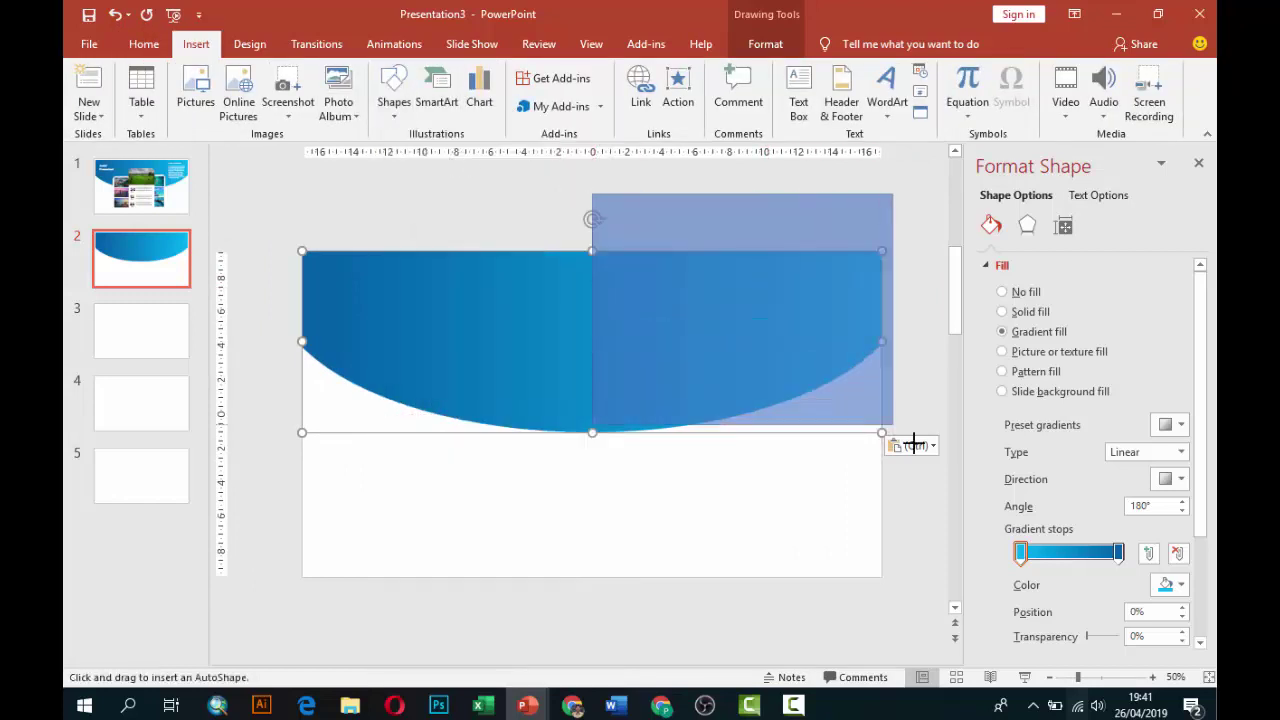
{"action": "left_click", "coordinate": [563, 380], "text": "shift"}
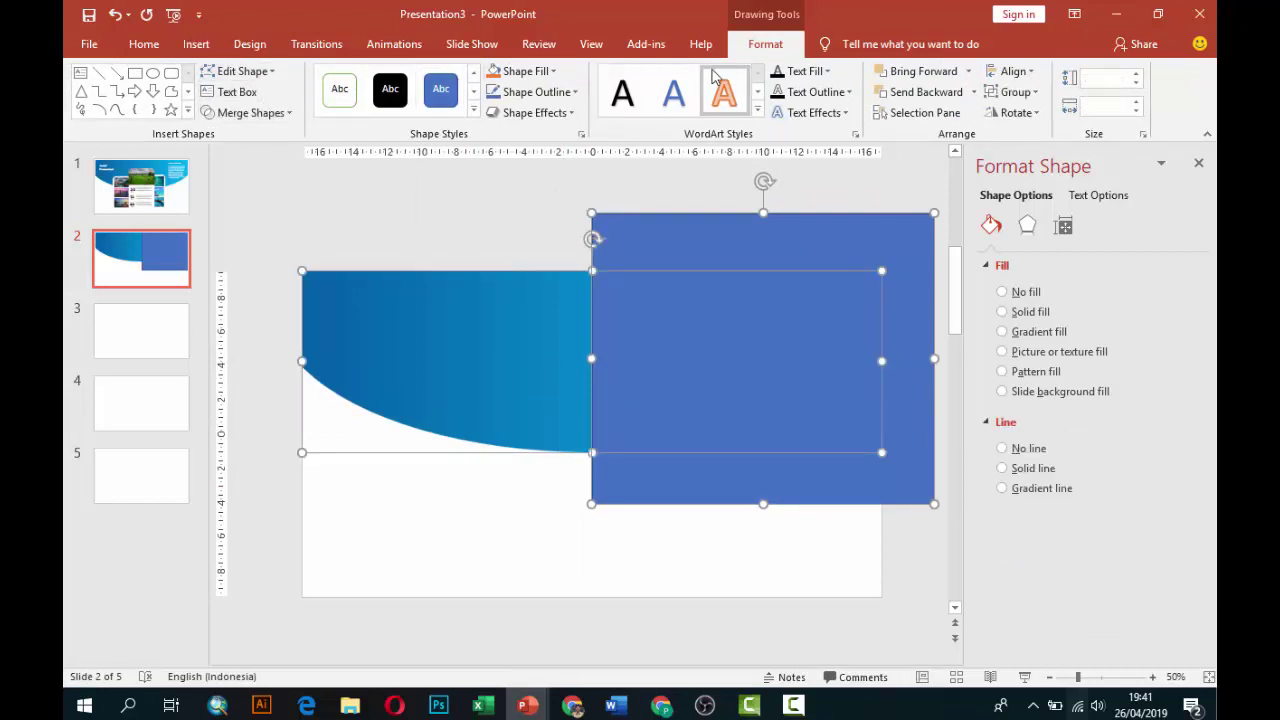
{"action": "left_click", "coordinate": [289, 113]}
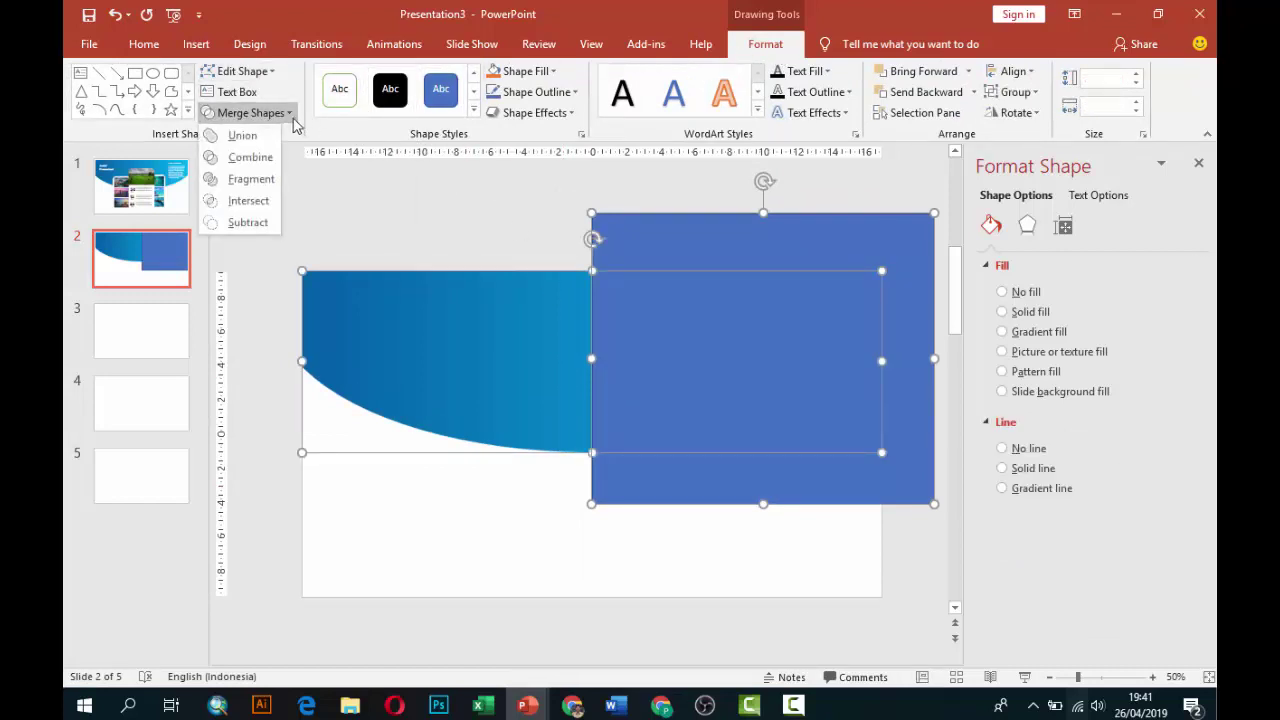
{"action": "left_click", "coordinate": [245, 177]}
{"action": "left_click", "coordinate": [377, 194]}
{"action": "left_click", "coordinate": [647, 217]}
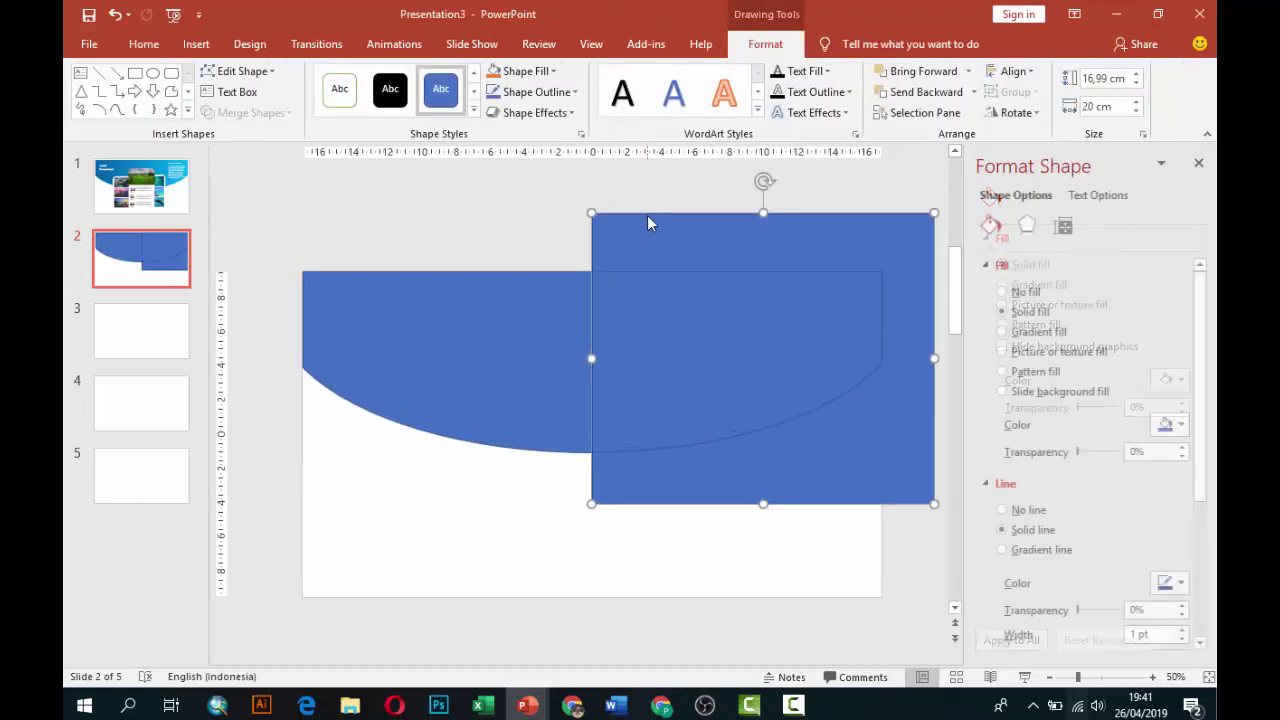
{"action": "key", "text": "Delete"}
Make the left header half black with no outline
{"action": "left_click", "coordinate": [669, 296]}
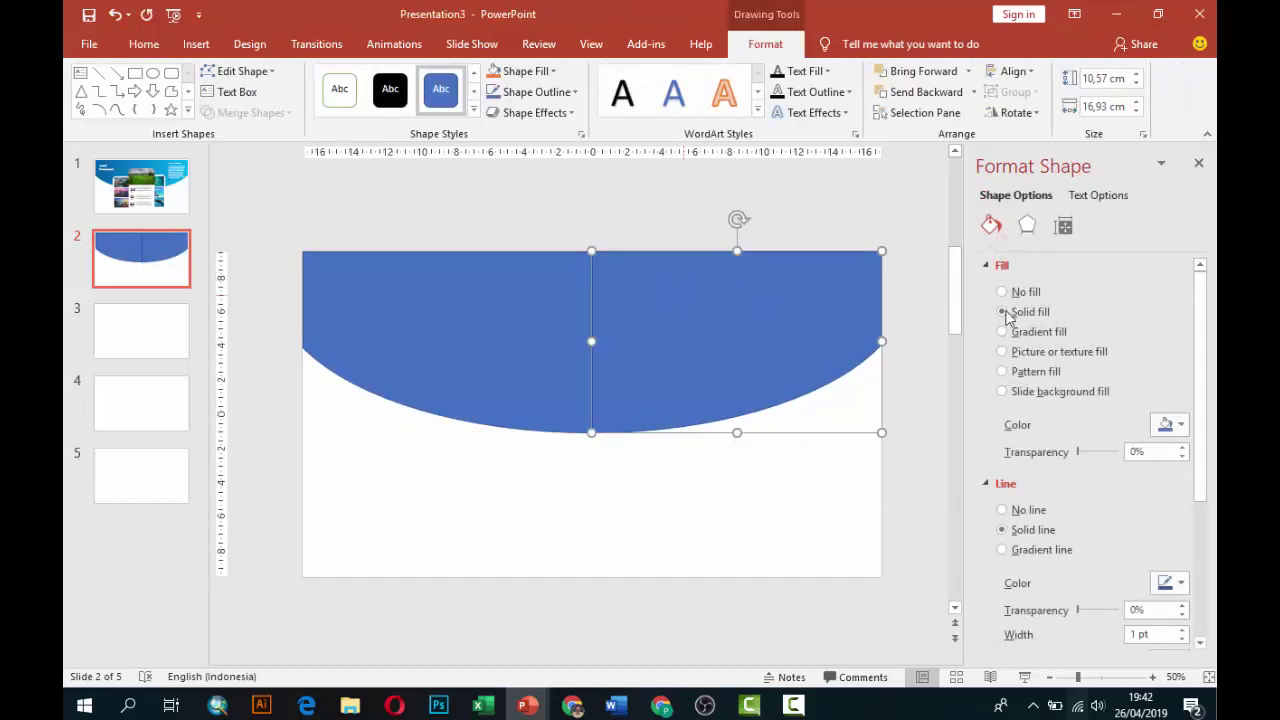
{"action": "left_click", "coordinate": [575, 390]}
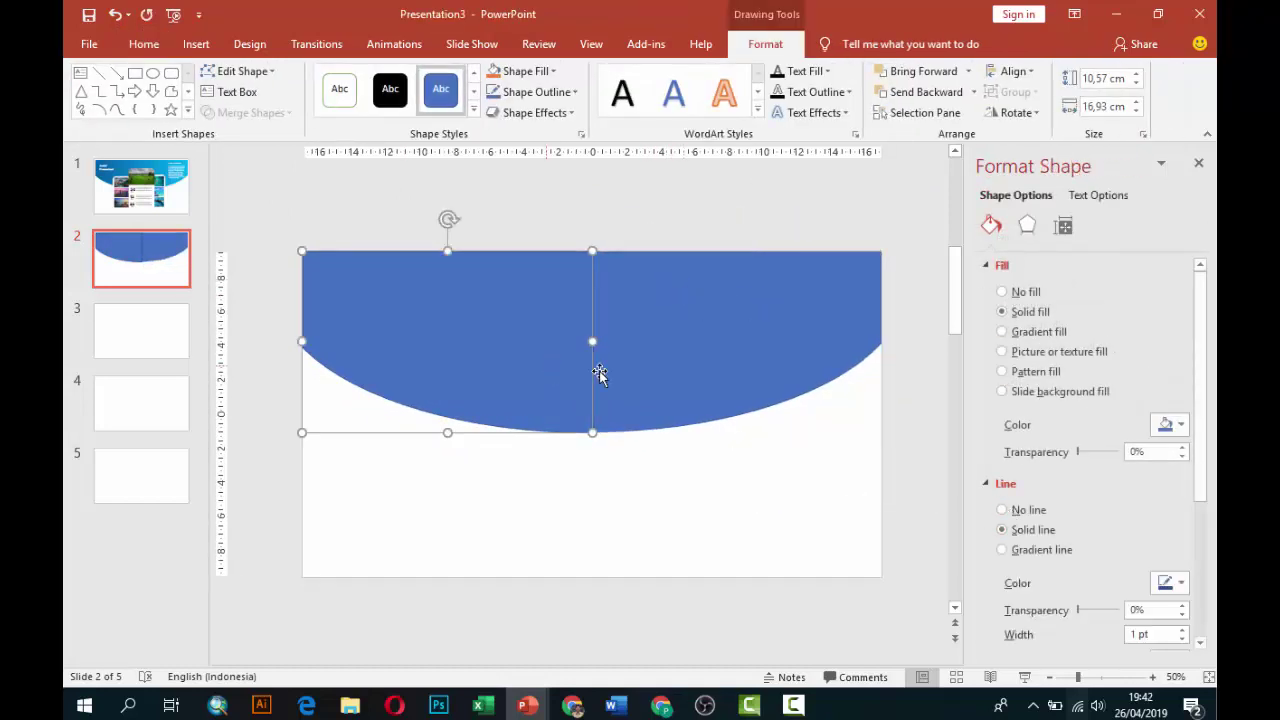
{"action": "left_click", "coordinate": [1035, 510]}
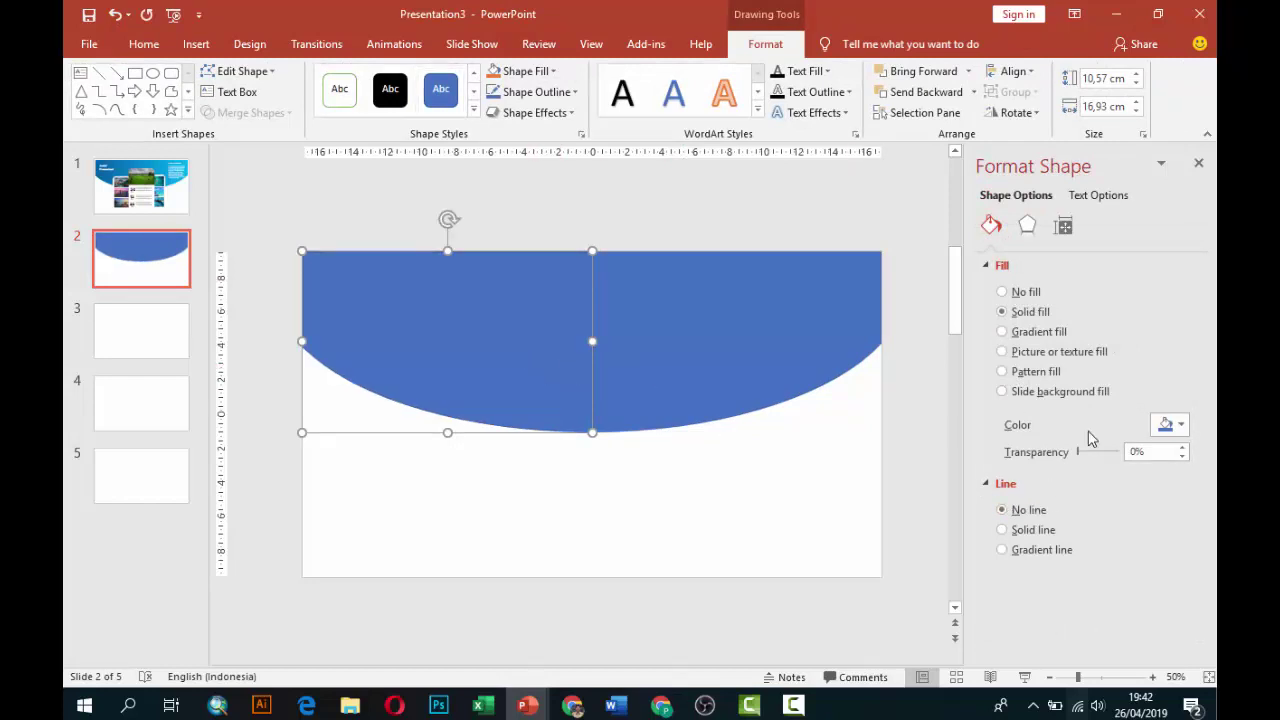
{"action": "left_click", "coordinate": [1180, 424]}
{"action": "left_click", "coordinate": [1089, 462]}
{"action": "left_click", "coordinate": [782, 333]}
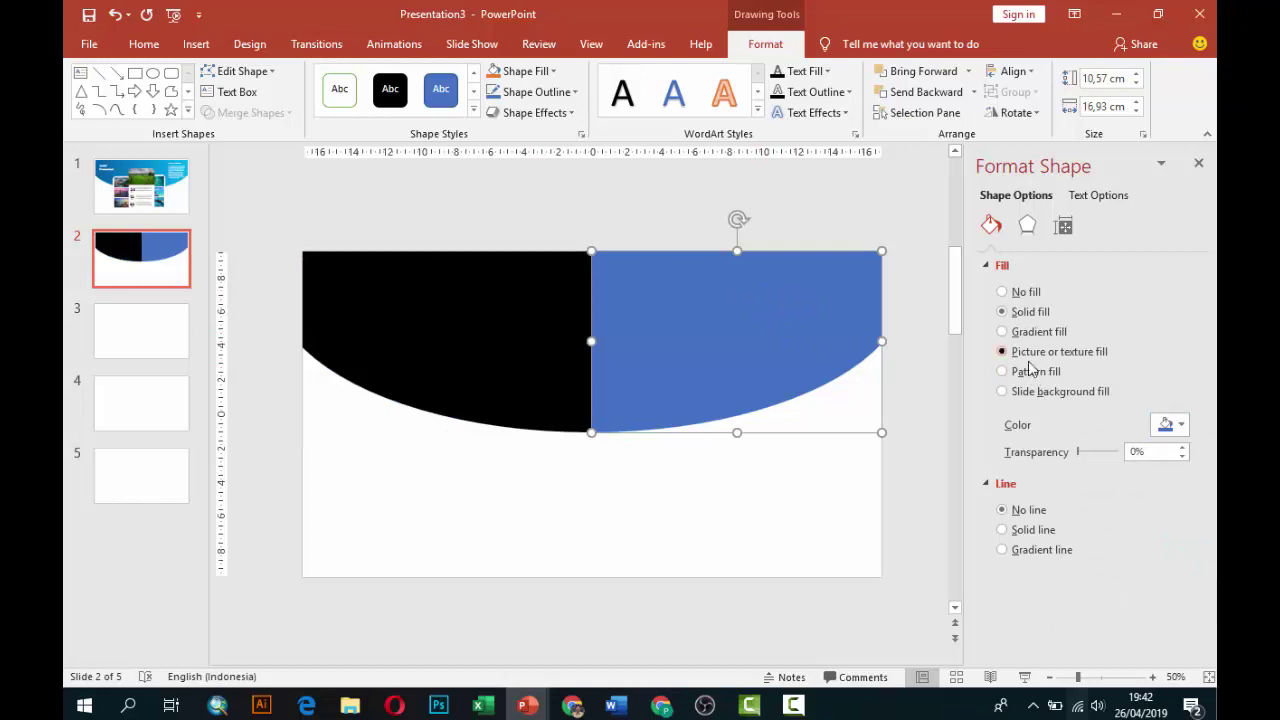
Picture-fill the right header half with the ridwan-meah-1143018-unsplash balloon photo
{"action": "left_click", "coordinate": [1024, 444]}
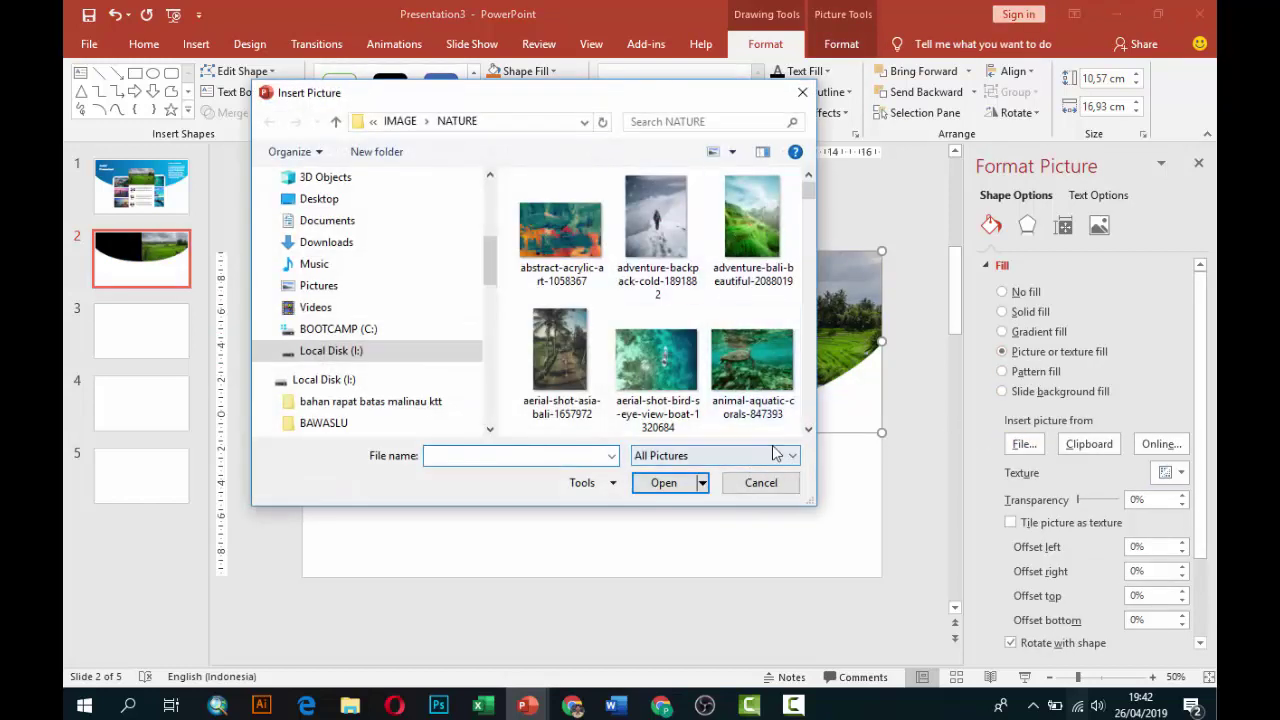
{"action": "scroll", "coordinate": [740, 398], "scroll_direction": "down", "scroll_amount": 1}
{"action": "scroll", "coordinate": [740, 398], "scroll_direction": "down", "scroll_amount": 1}
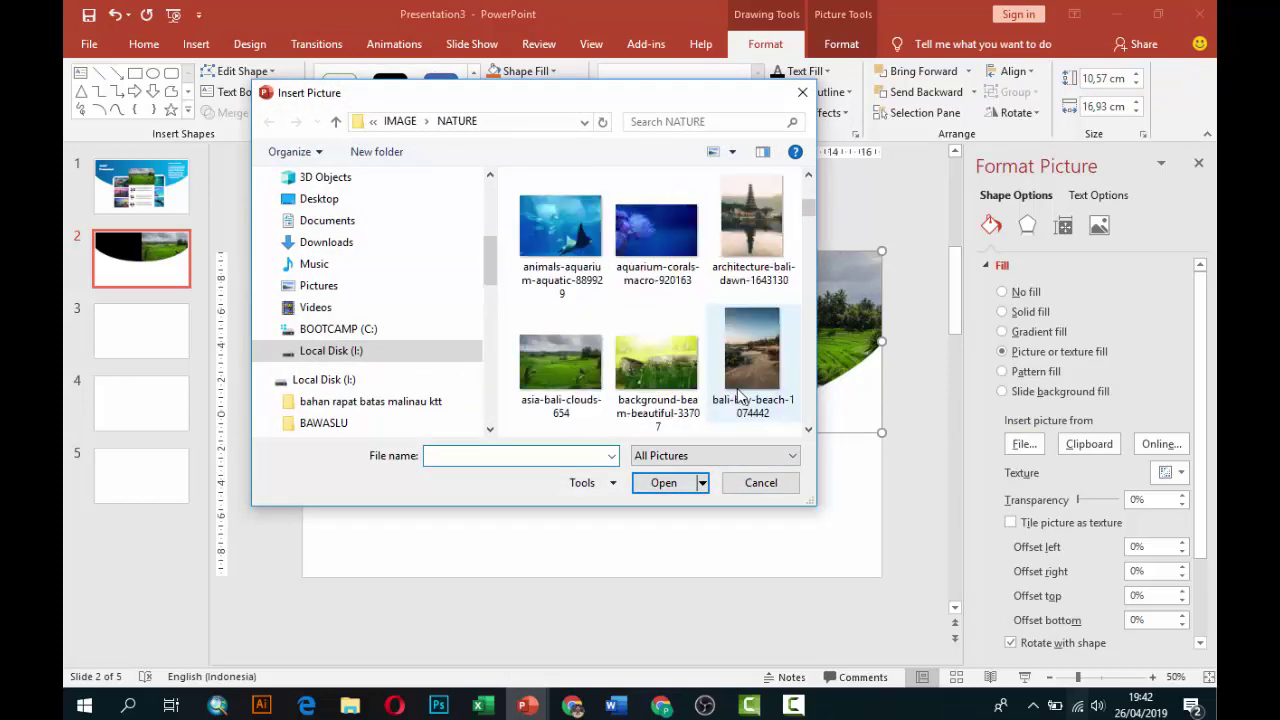
{"action": "scroll", "coordinate": [740, 398], "scroll_direction": "down", "scroll_amount": 2}
{"action": "scroll", "coordinate": [740, 398], "scroll_direction": "down", "scroll_amount": 2}
{"action": "scroll", "coordinate": [740, 398], "scroll_direction": "down", "scroll_amount": 2}
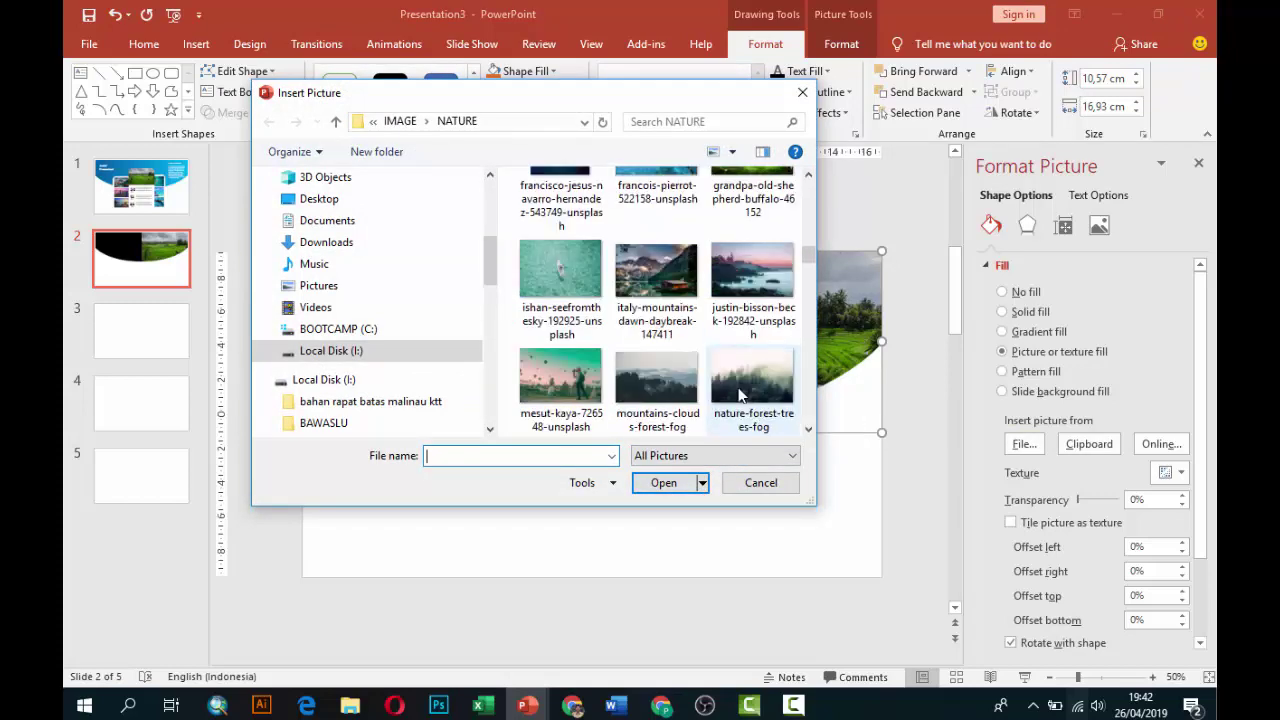
{"action": "scroll", "coordinate": [740, 398], "scroll_direction": "down", "scroll_amount": 2}
{"action": "scroll", "coordinate": [740, 395], "scroll_direction": "down", "scroll_amount": 2}
{"action": "scroll", "coordinate": [740, 395], "scroll_direction": "down", "scroll_amount": 2}
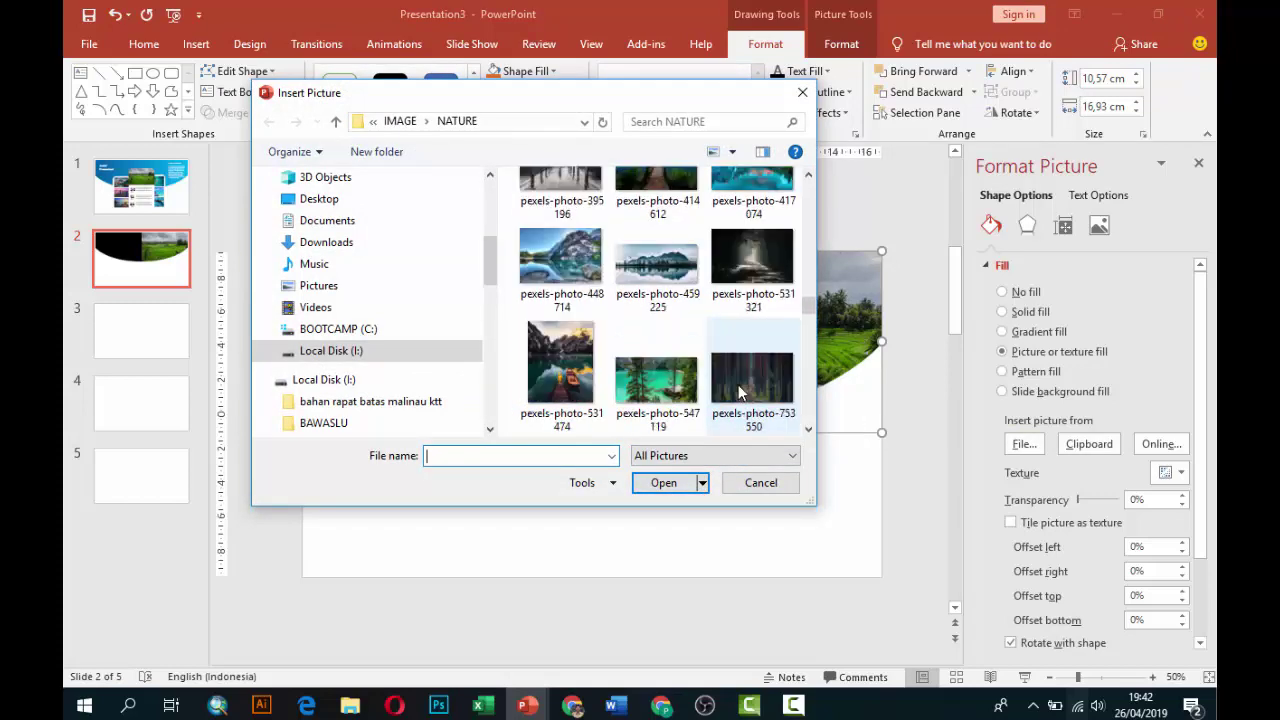
{"action": "scroll", "coordinate": [740, 395], "scroll_direction": "down", "scroll_amount": 2}
{"action": "scroll", "coordinate": [740, 395], "scroll_direction": "down", "scroll_amount": 2}
{"action": "scroll", "coordinate": [740, 390], "scroll_direction": "down", "scroll_amount": 2}
{"action": "scroll", "coordinate": [740, 390], "scroll_direction": "down", "scroll_amount": 2}
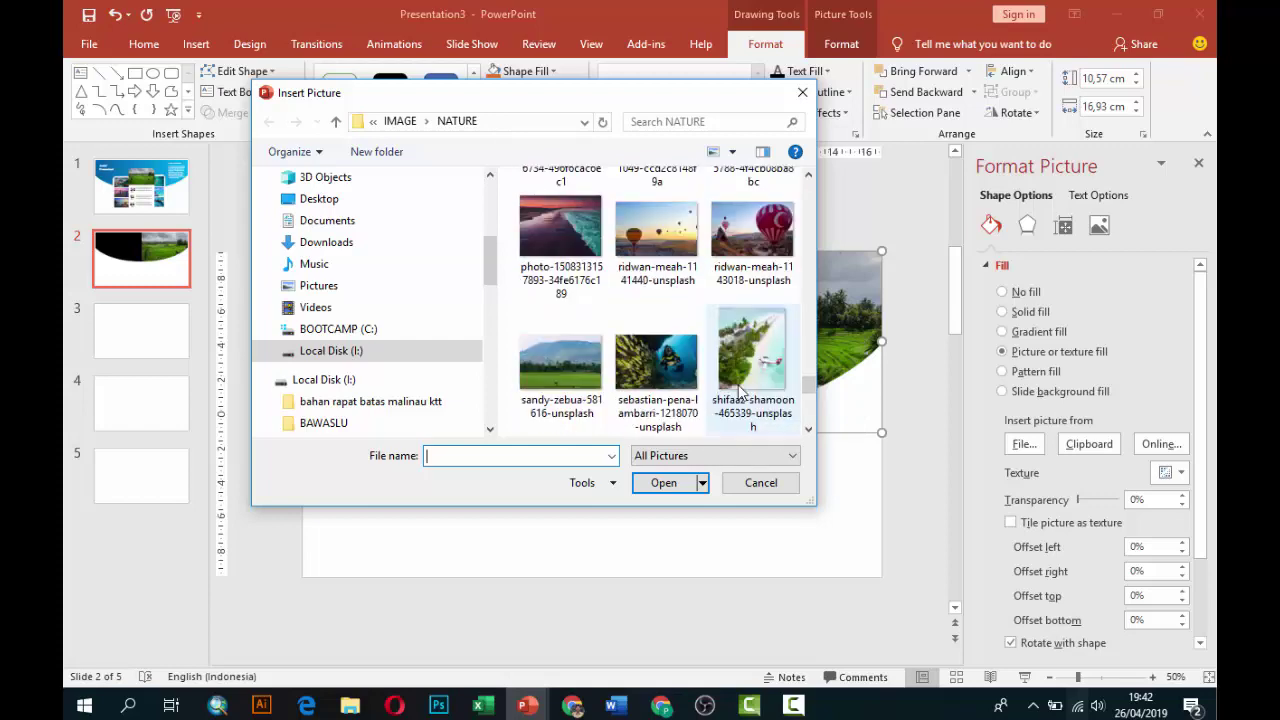
{"action": "left_click", "coordinate": [752, 230]}
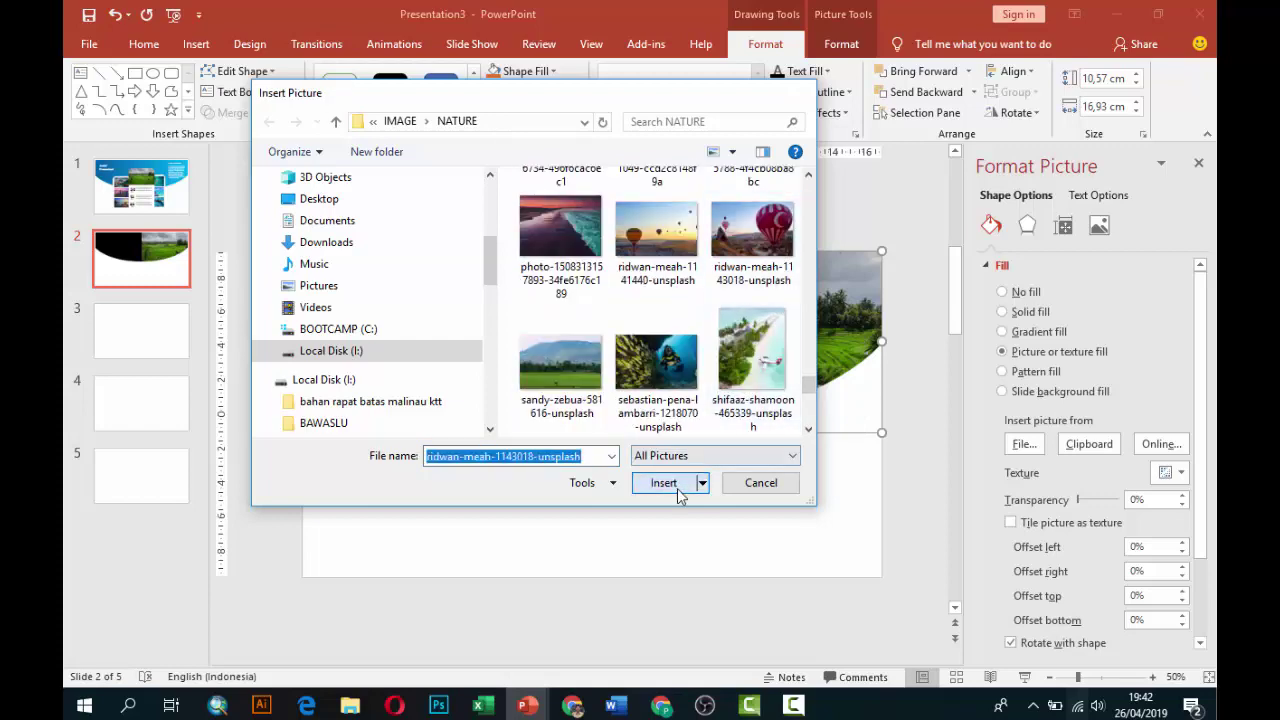
{"action": "left_click", "coordinate": [677, 488]}
{"action": "left_click", "coordinate": [913, 355]}
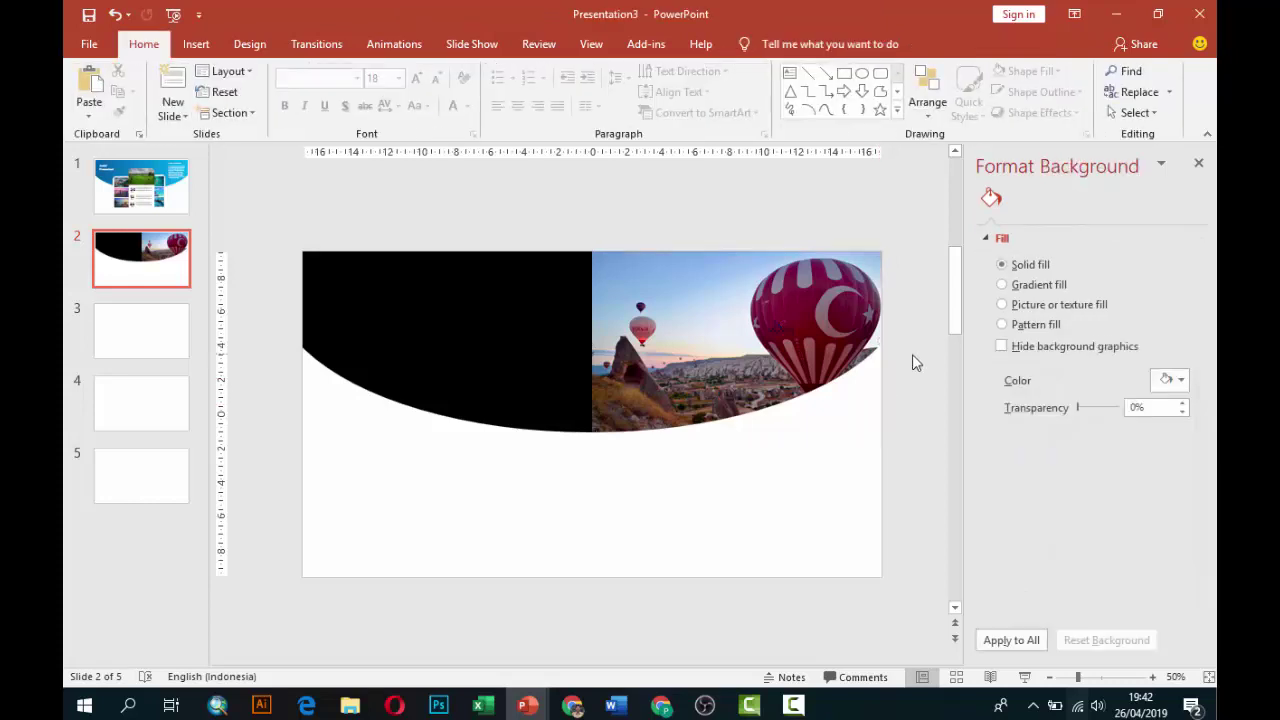
Draw a small white, outline-free circle at the header's bottom centre
{"action": "left_click", "coordinate": [196, 44]}
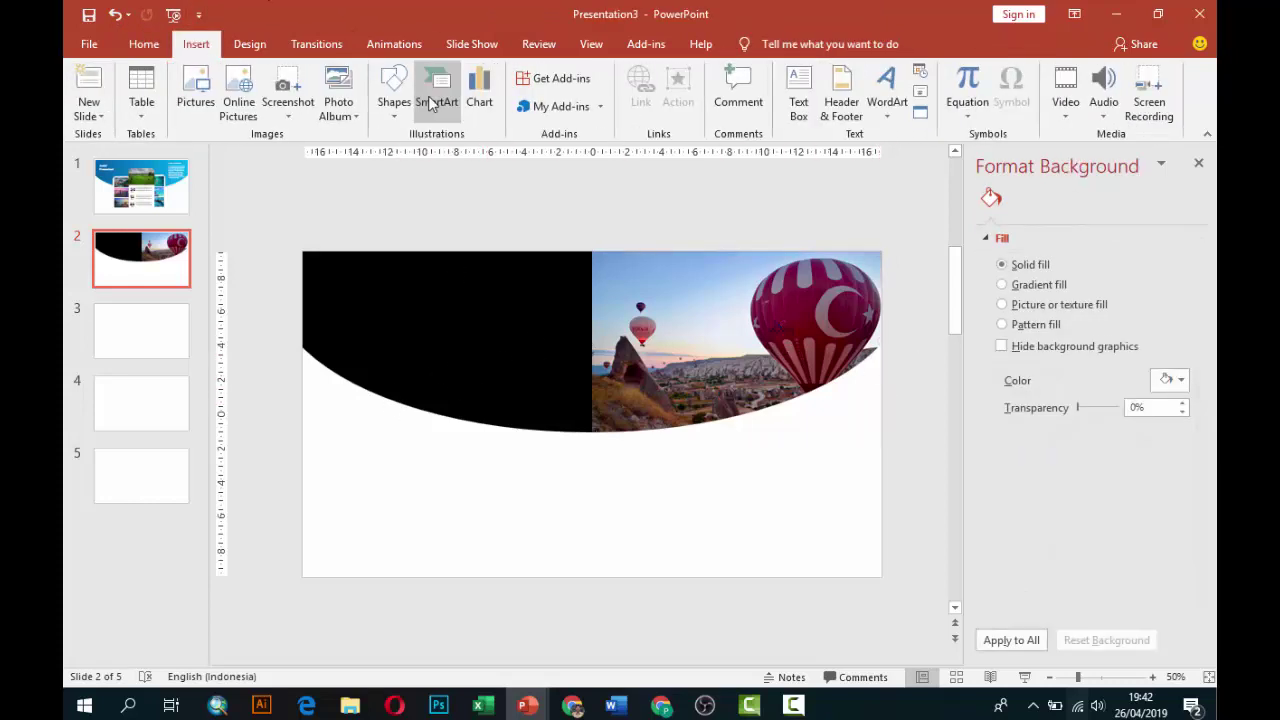
{"action": "left_click", "coordinate": [394, 95]}
{"action": "left_click", "coordinate": [455, 170]}
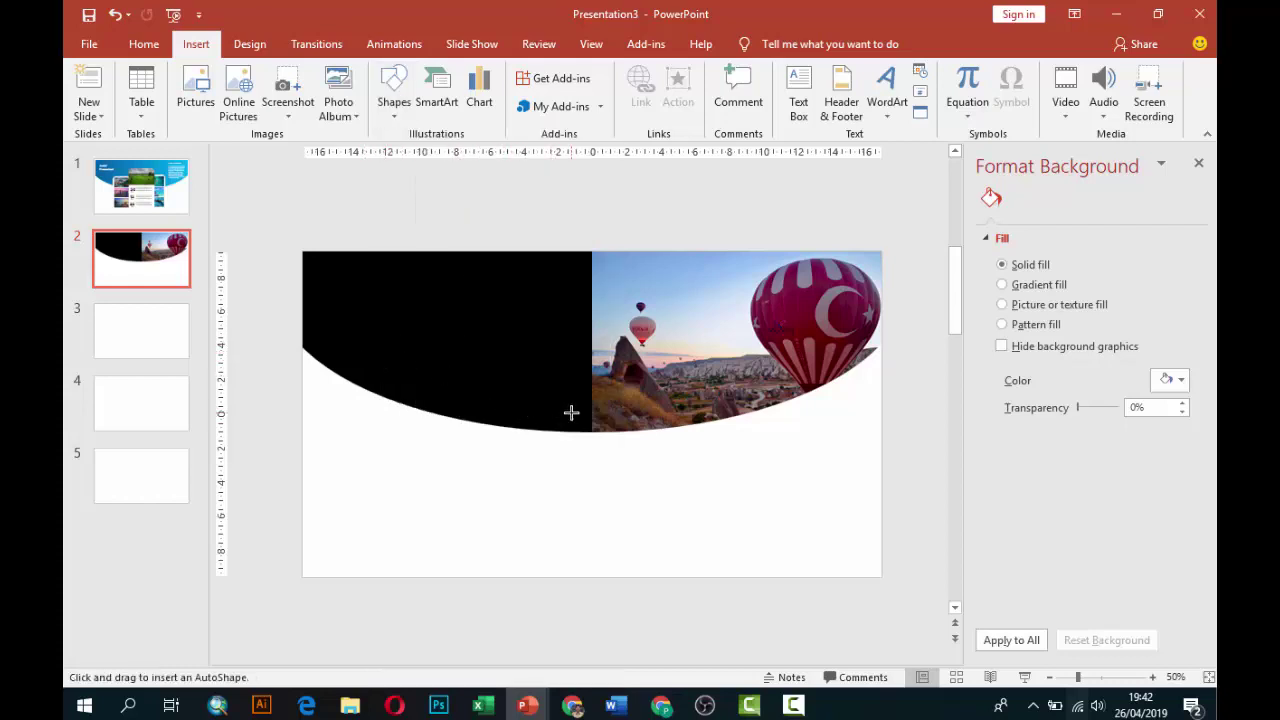
{"action": "left_click_drag", "start_coordinate": [594, 435], "coordinate": [614, 462]}
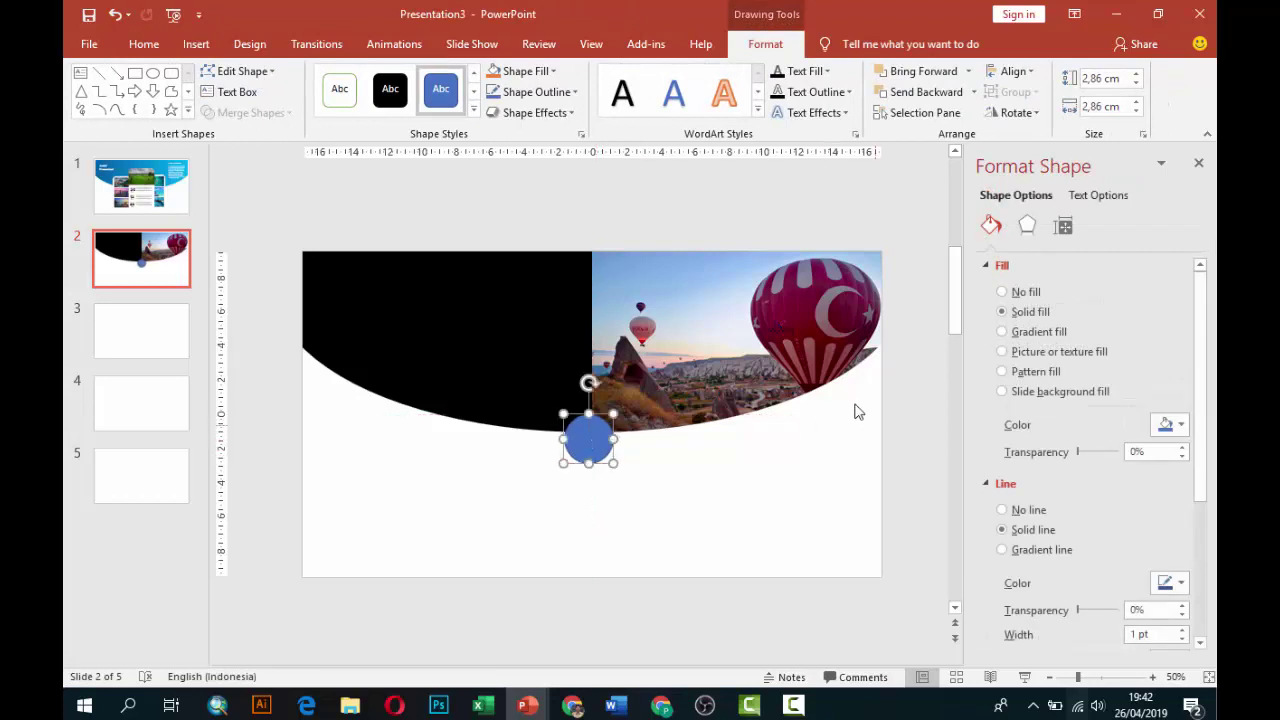
{"action": "left_click", "coordinate": [1001, 510]}
{"action": "left_click", "coordinate": [1169, 424]}
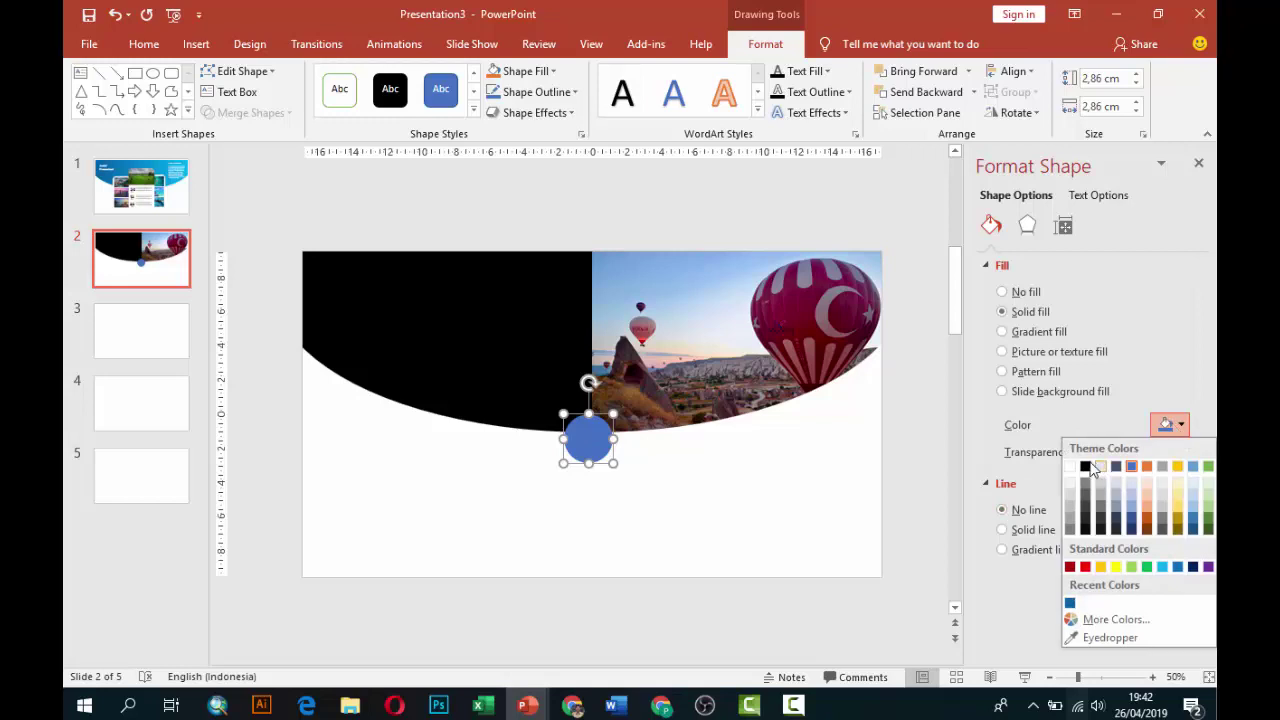
{"action": "left_click", "coordinate": [1069, 467]}
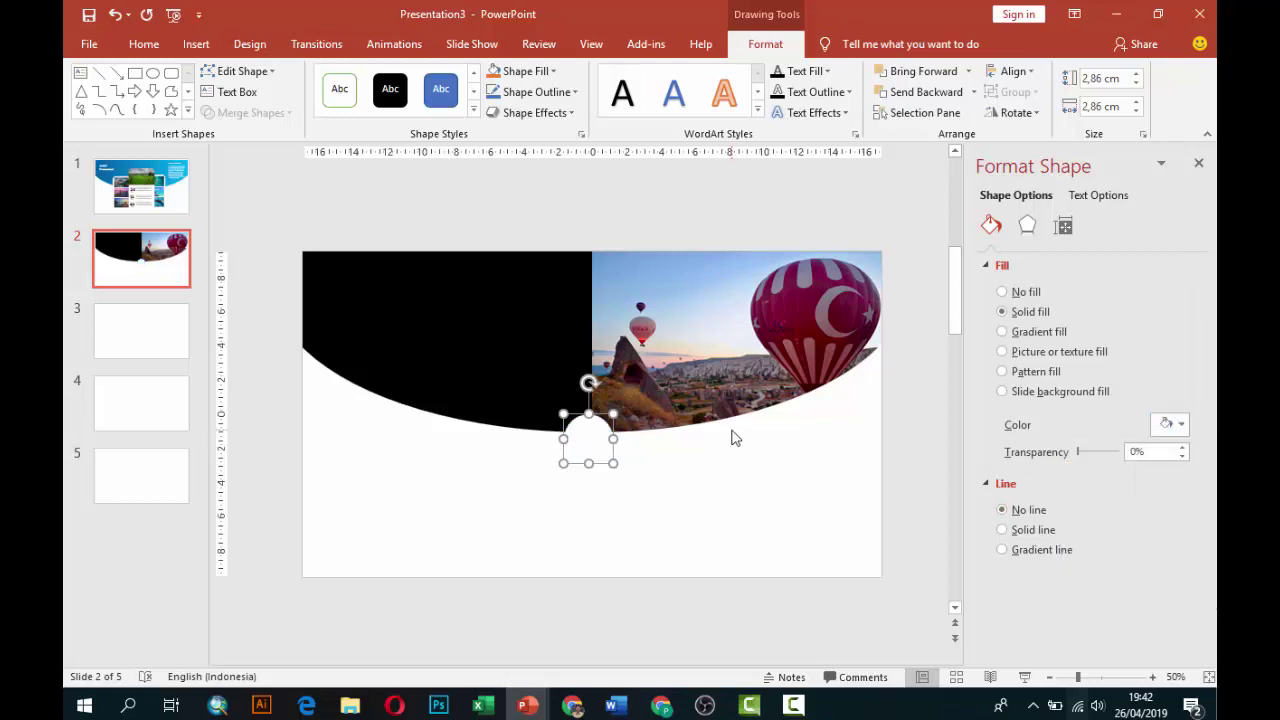
Give the circle an outer shadow preset
{"action": "left_click", "coordinate": [1027, 225]}
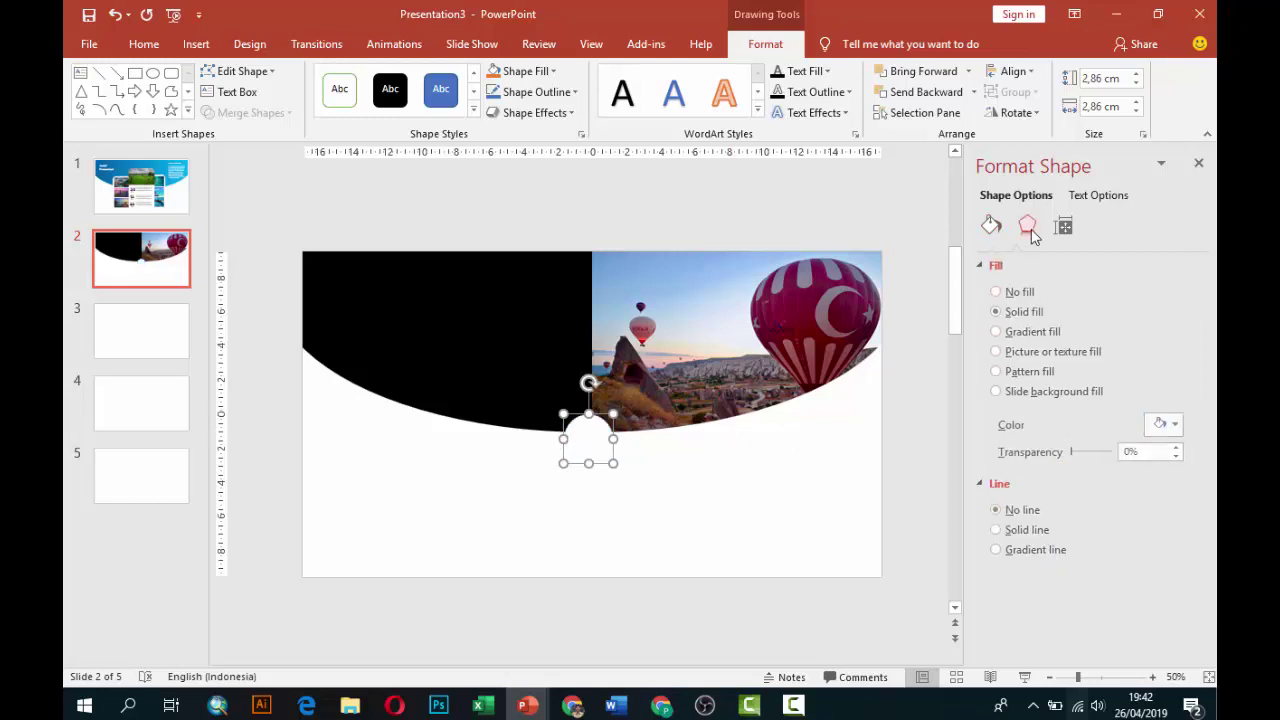
{"action": "left_click", "coordinate": [1168, 290]}
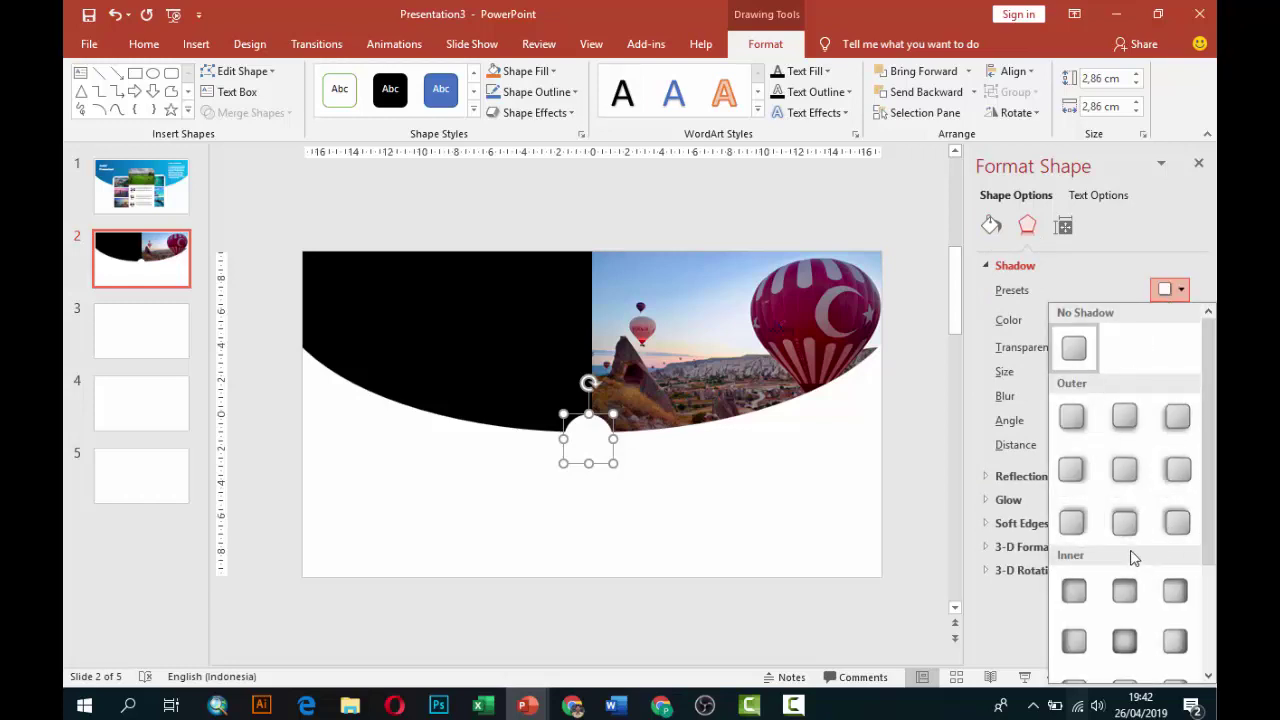
{"action": "left_click", "coordinate": [1072, 418]}
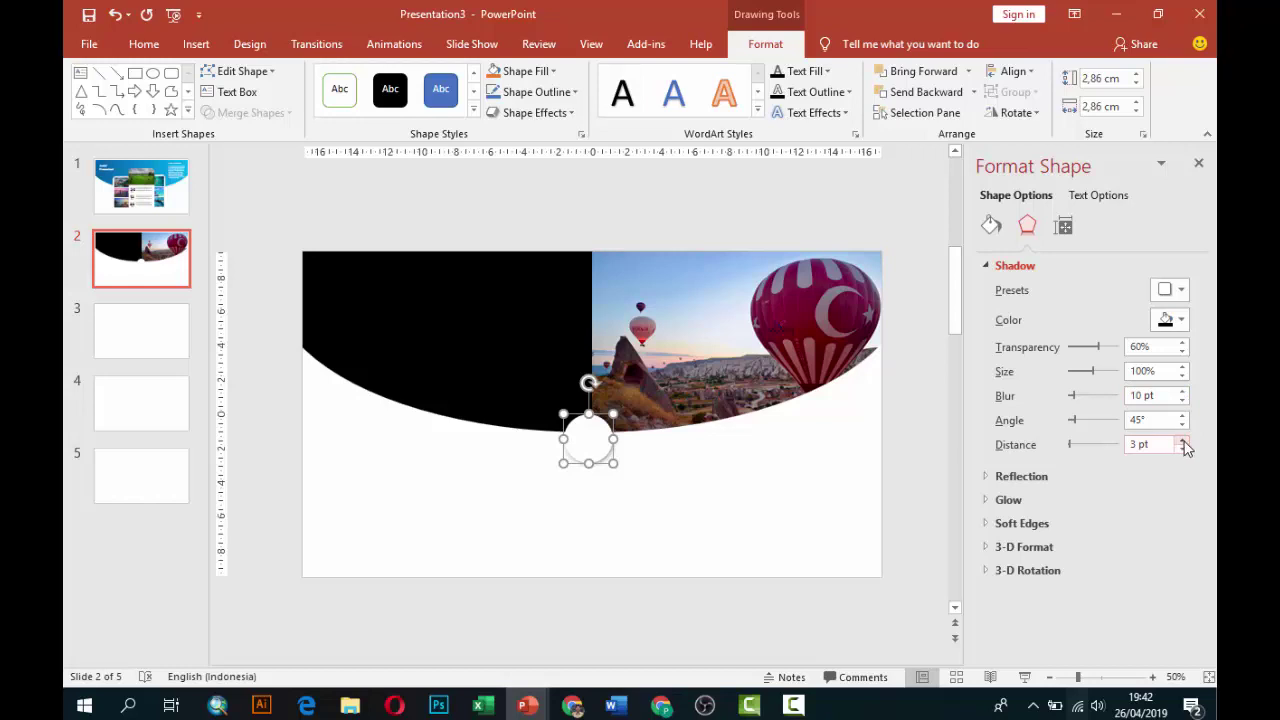
Duplicate the shadowed white circle into five copies spaced evenly along the curved band edge
{"action": "left_click", "coordinate": [815, 455]}
{"action": "left_click", "coordinate": [589, 445]}
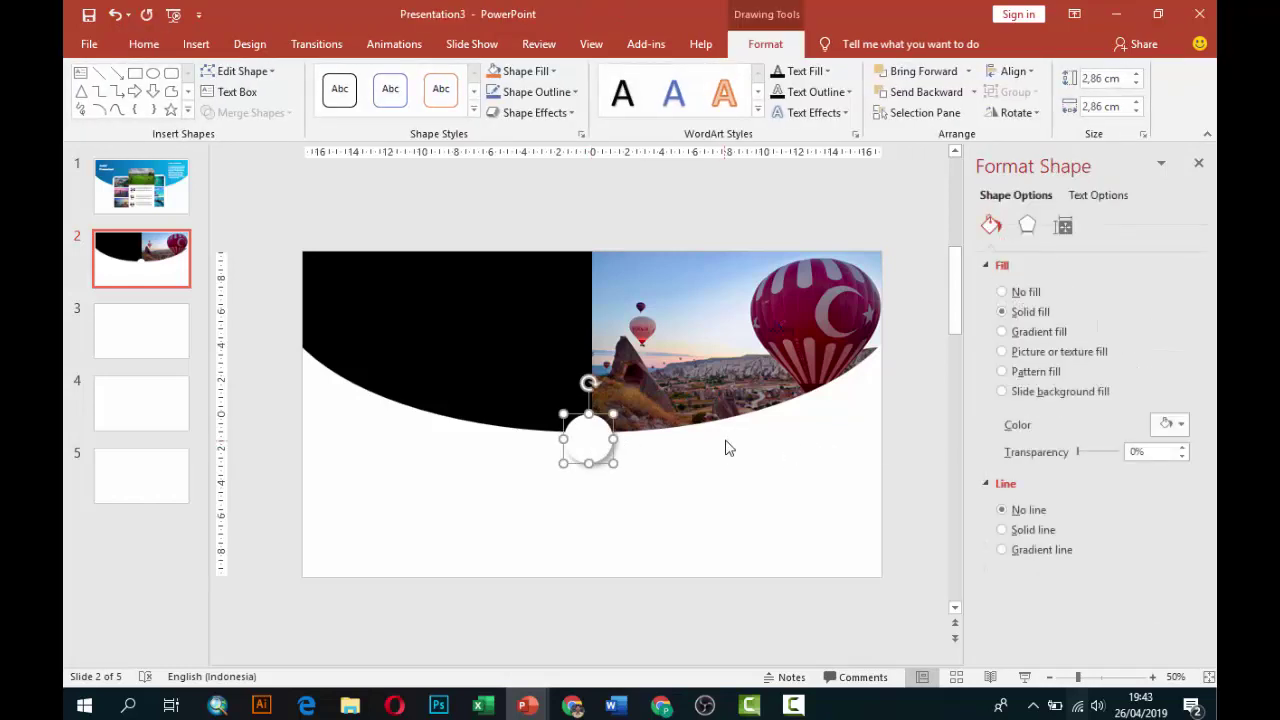
{"action": "left_click_drag", "start_coordinate": [600, 440], "coordinate": [712, 420]}
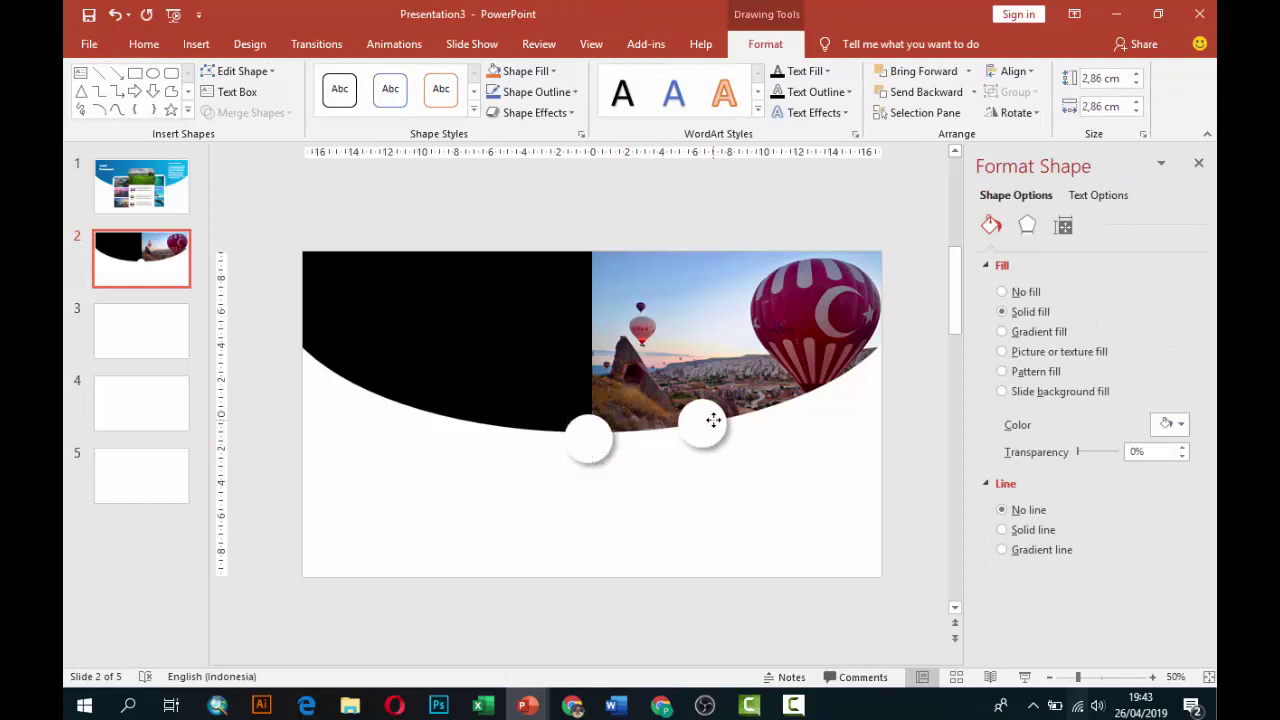
{"action": "key", "text": "ctrl+d"}
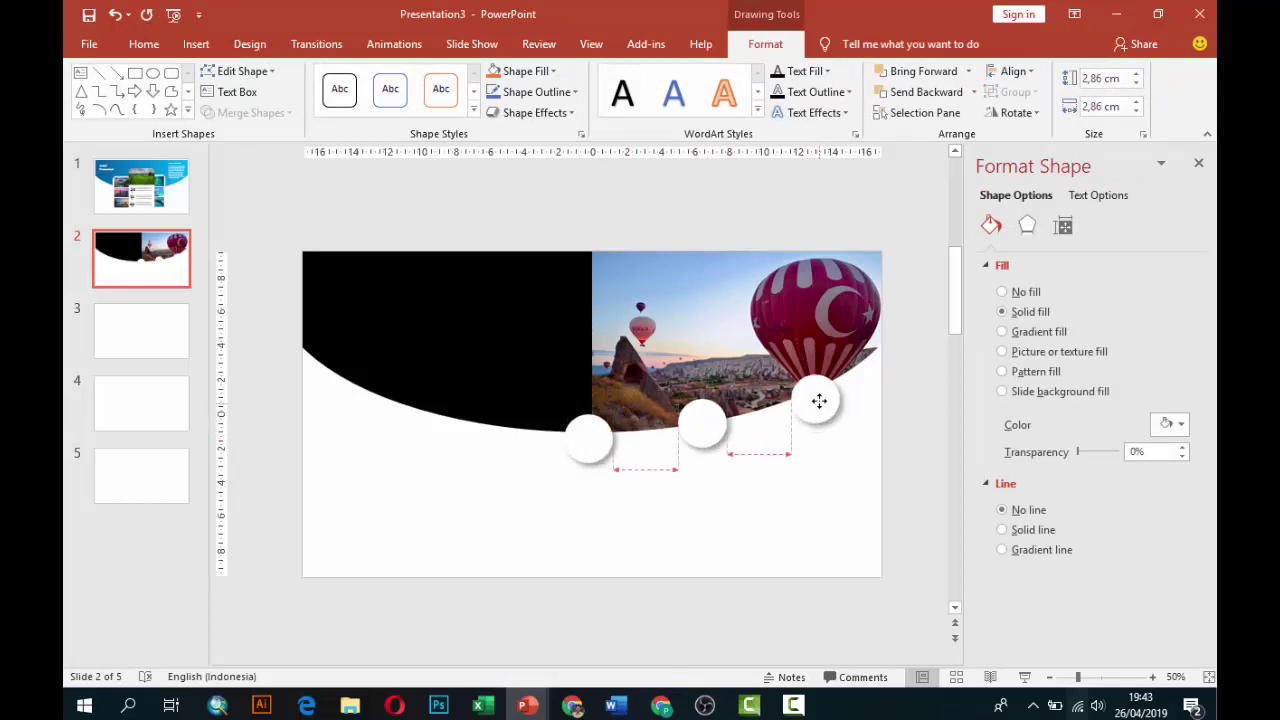
{"action": "mouse_move", "coordinate": [812, 425]}
{"action": "left_mouse_down"}
{"action": "mouse_move", "coordinate": [812, 406]}
{"action": "mouse_move", "coordinate": [924, 359]}
{"action": "mouse_move", "coordinate": [263, 452]}
{"action": "mouse_move", "coordinate": [504, 379]}
{"action": "left_mouse_up"}
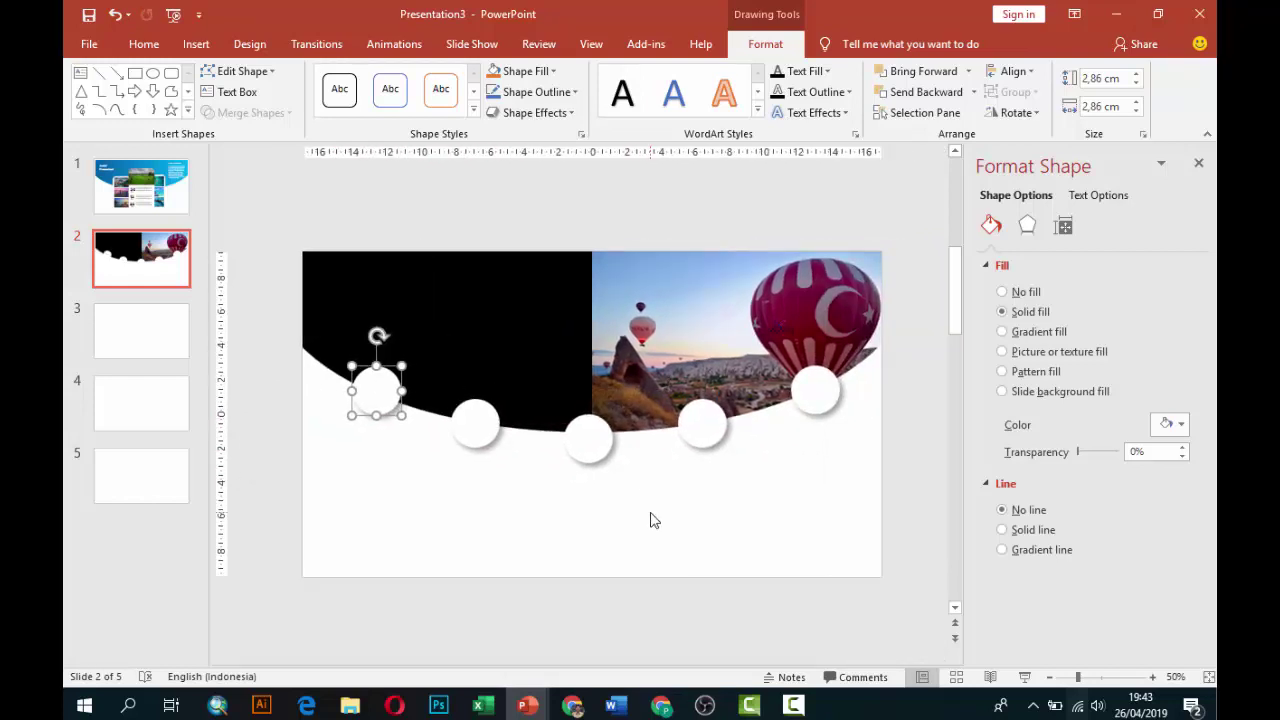
{"action": "left_click", "coordinate": [654, 520]}
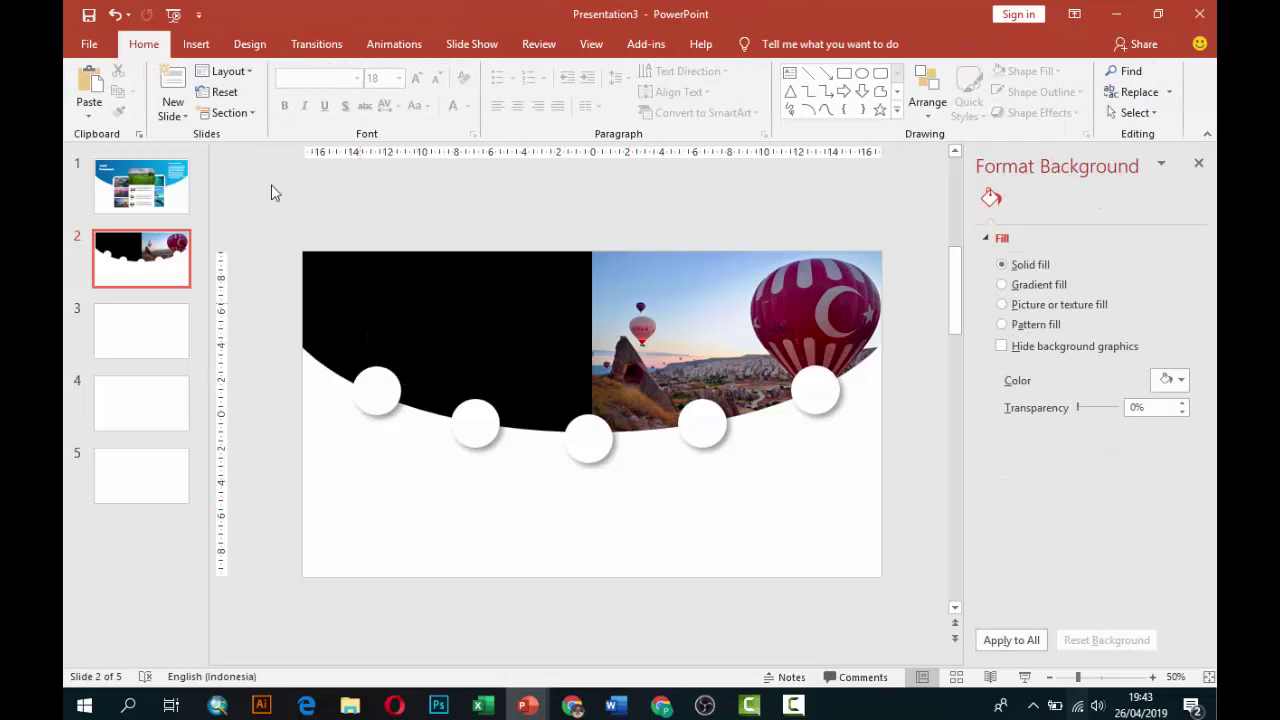
Open the picture chooser and browse to the POWERPOINT > ICON > SVG folder
{"action": "left_click", "coordinate": [196, 44]}
{"action": "left_click", "coordinate": [195, 100]}
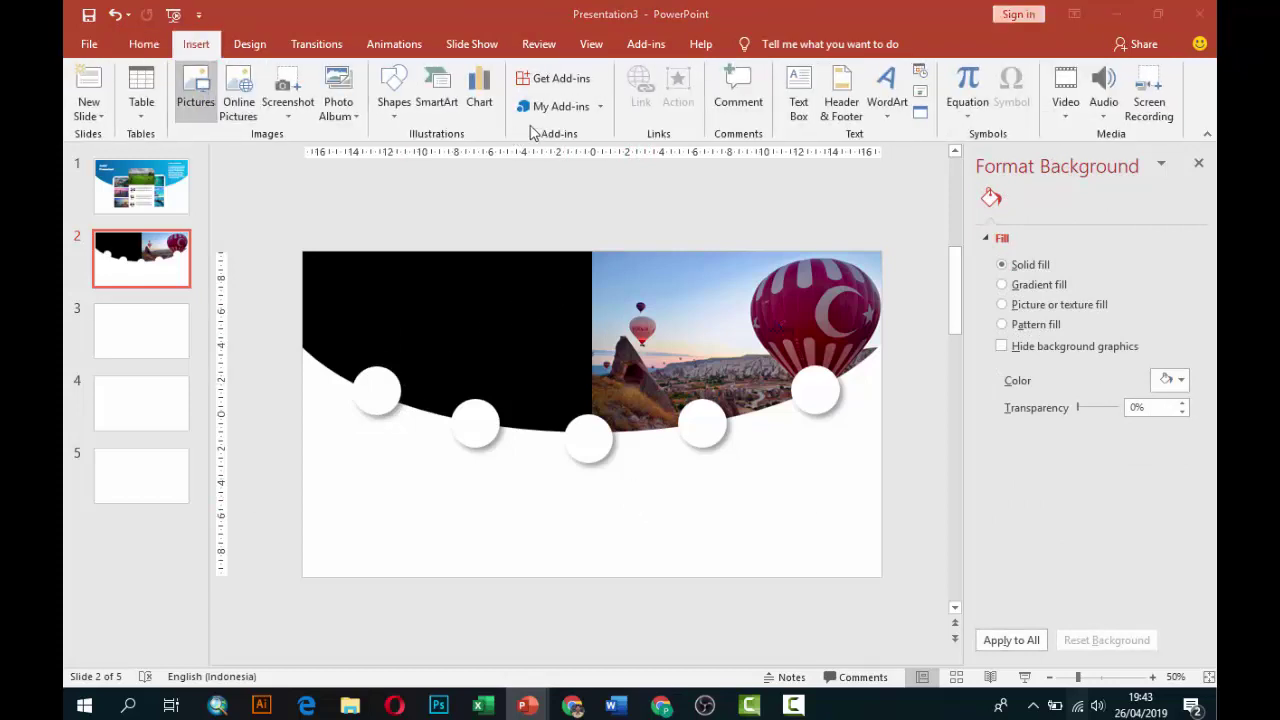
{"action": "left_click", "coordinate": [401, 121]}
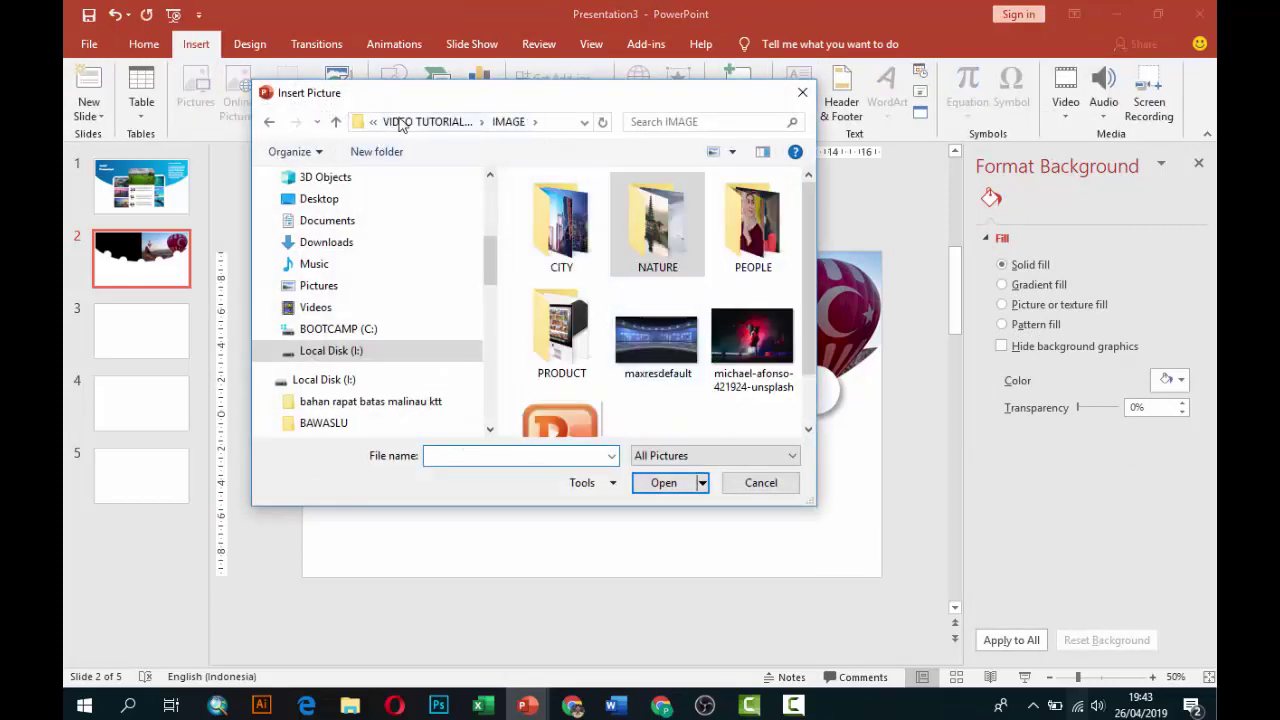
{"action": "key", "text": "alt+Up"}
{"action": "double_click", "coordinate": [596, 288]}
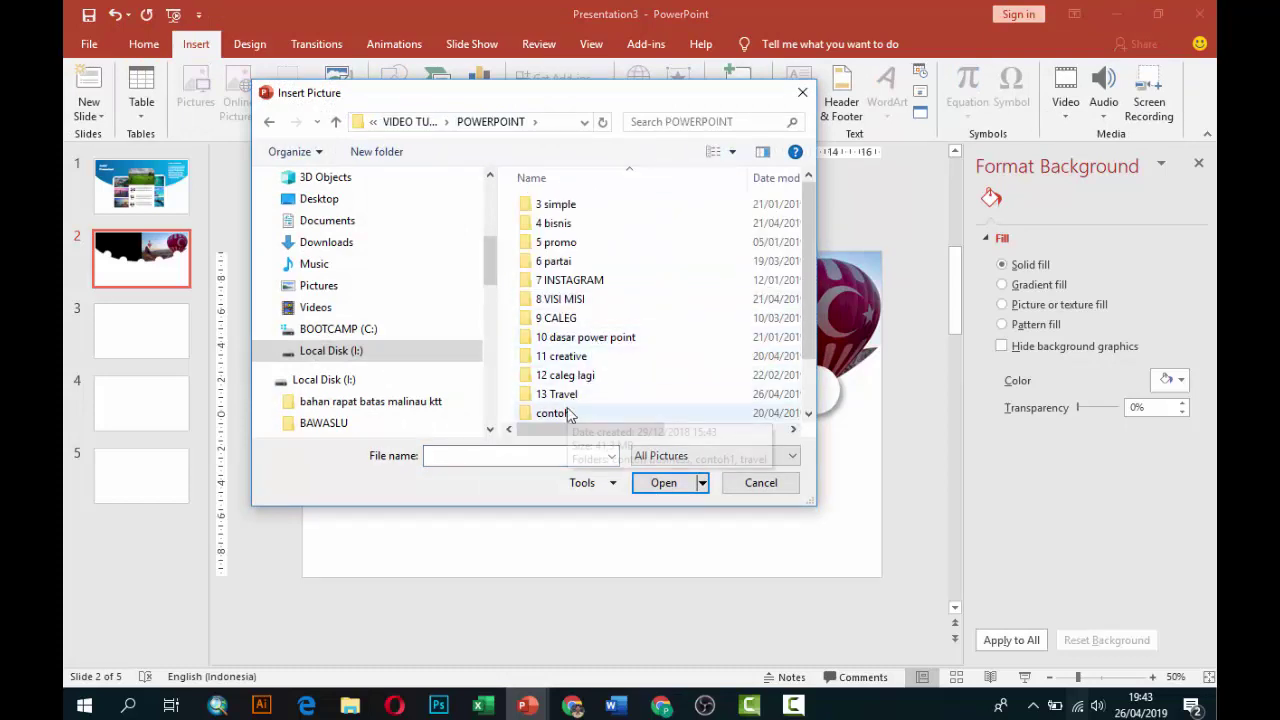
{"action": "scroll", "coordinate": [570, 410], "scroll_direction": "down", "scroll_amount": 1}
{"action": "double_click", "coordinate": [550, 373]}
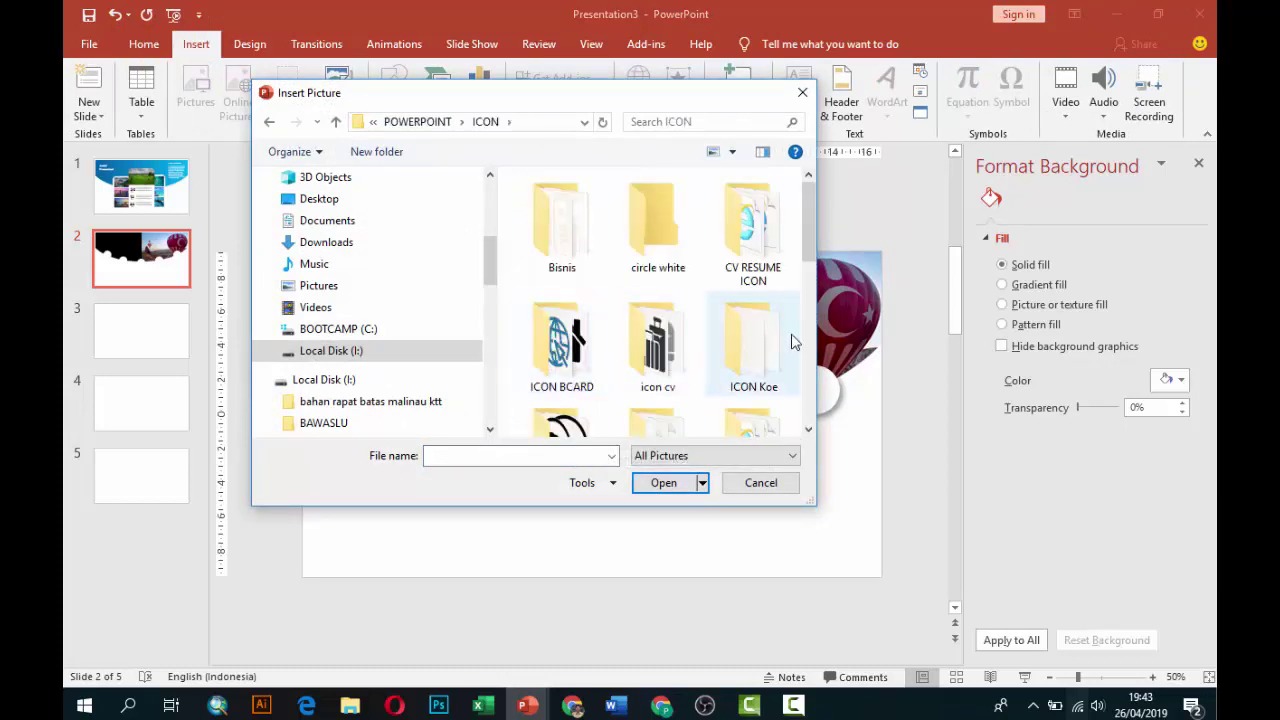
{"action": "scroll", "coordinate": [779, 342], "scroll_direction": "down", "scroll_amount": 1}
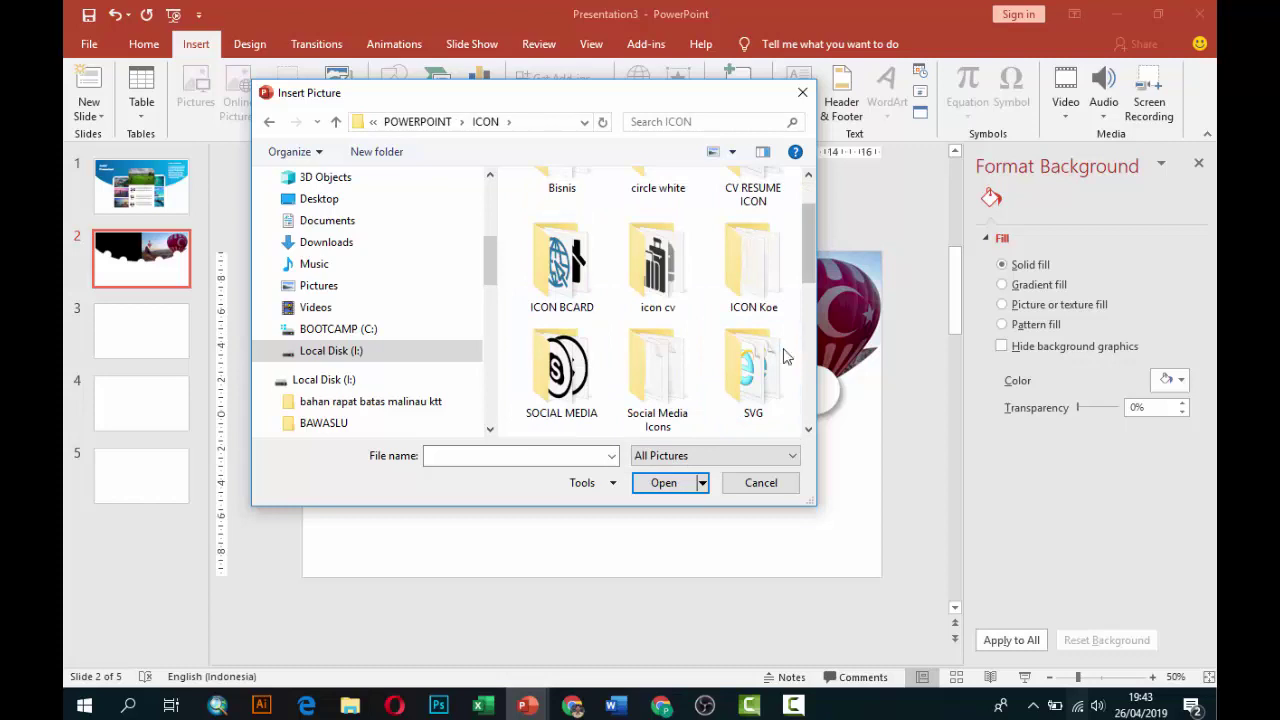
{"action": "double_click", "coordinate": [748, 378]}
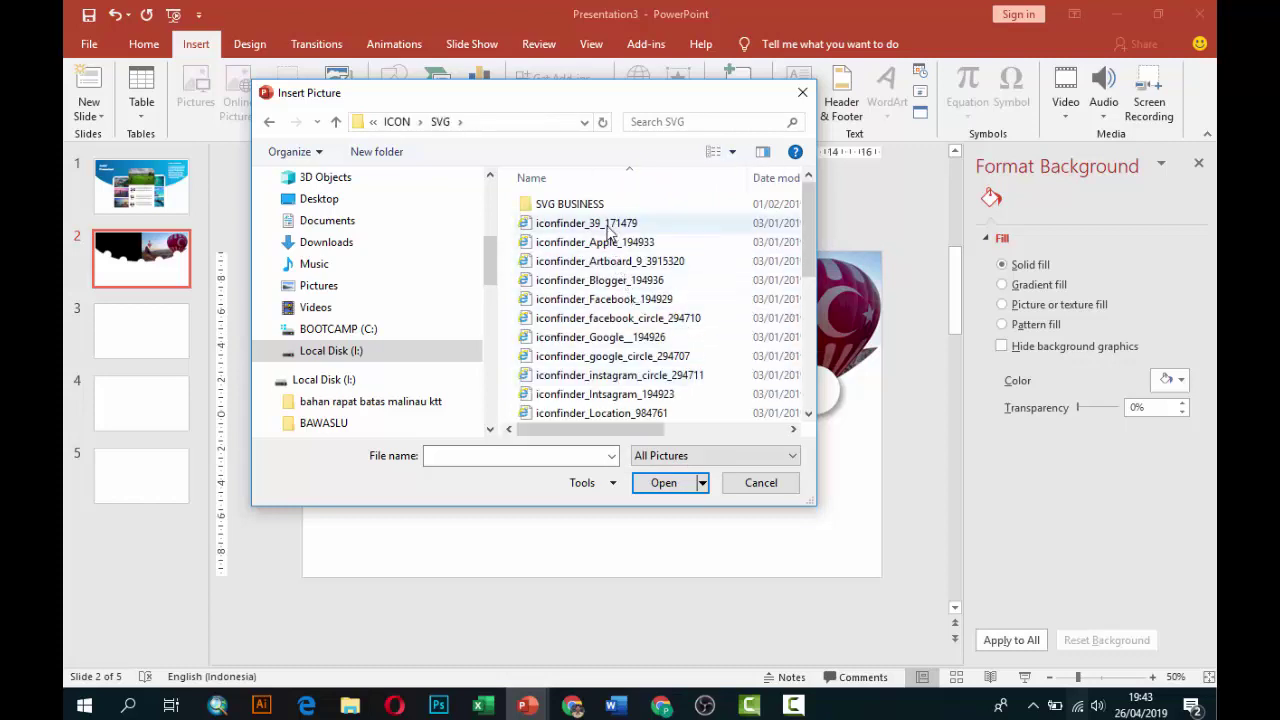
Insert the iconfinder_39_171479 globe icon, shrink it to 1.81 cm and set it on the leftmost circle
{"action": "left_click", "coordinate": [612, 224]}
{"action": "left_click", "coordinate": [677, 482]}
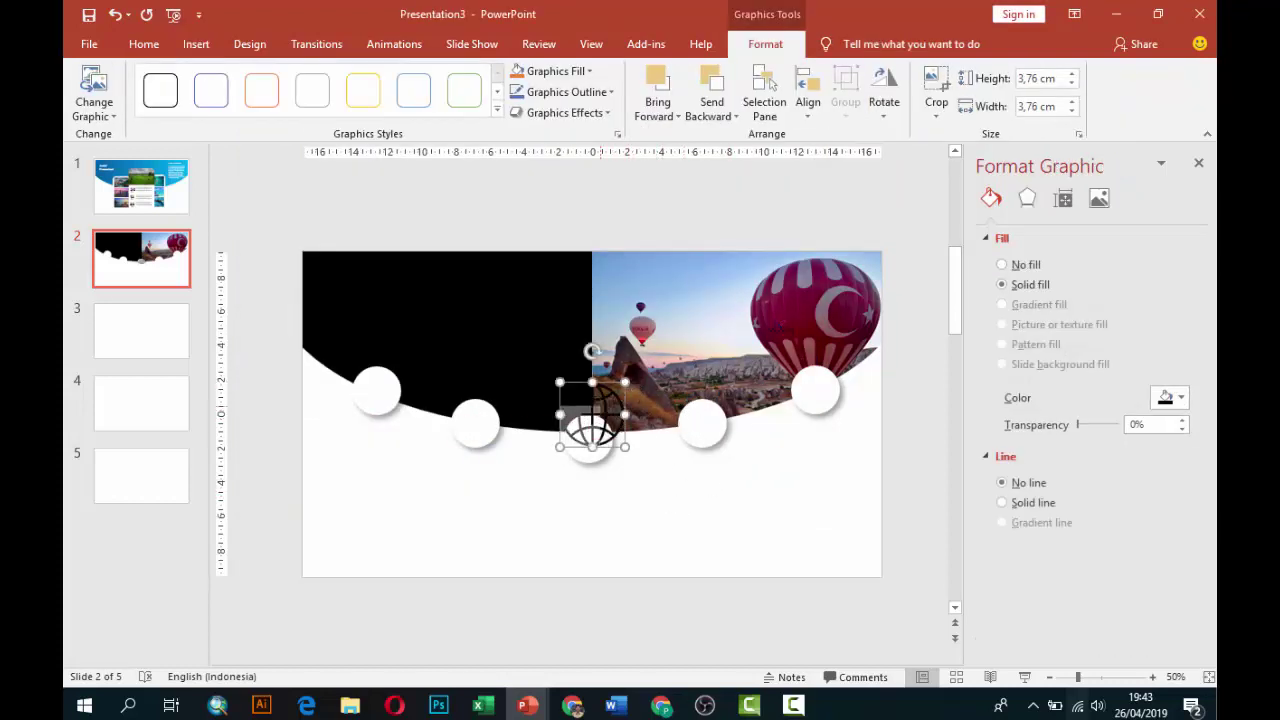
{"action": "left_click_drag", "start_coordinate": [628, 380], "coordinate": [594, 414]}
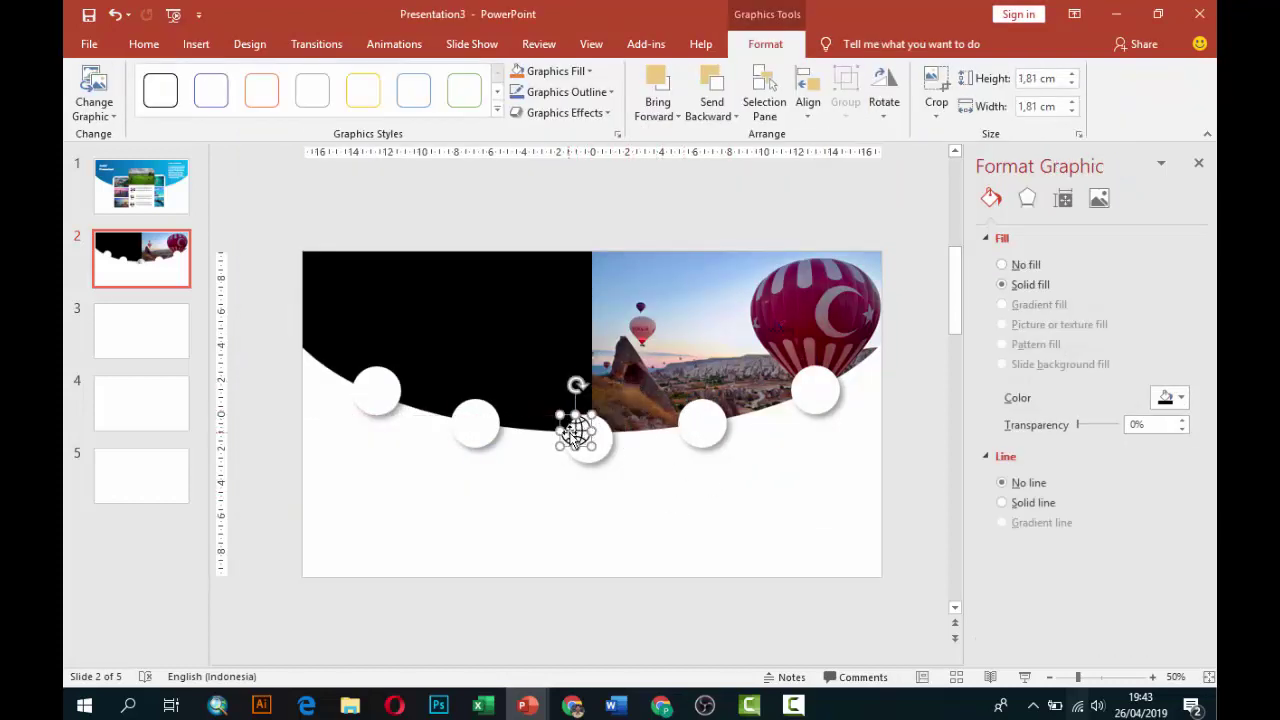
{"action": "left_click_drag", "start_coordinate": [576, 431], "coordinate": [378, 391]}
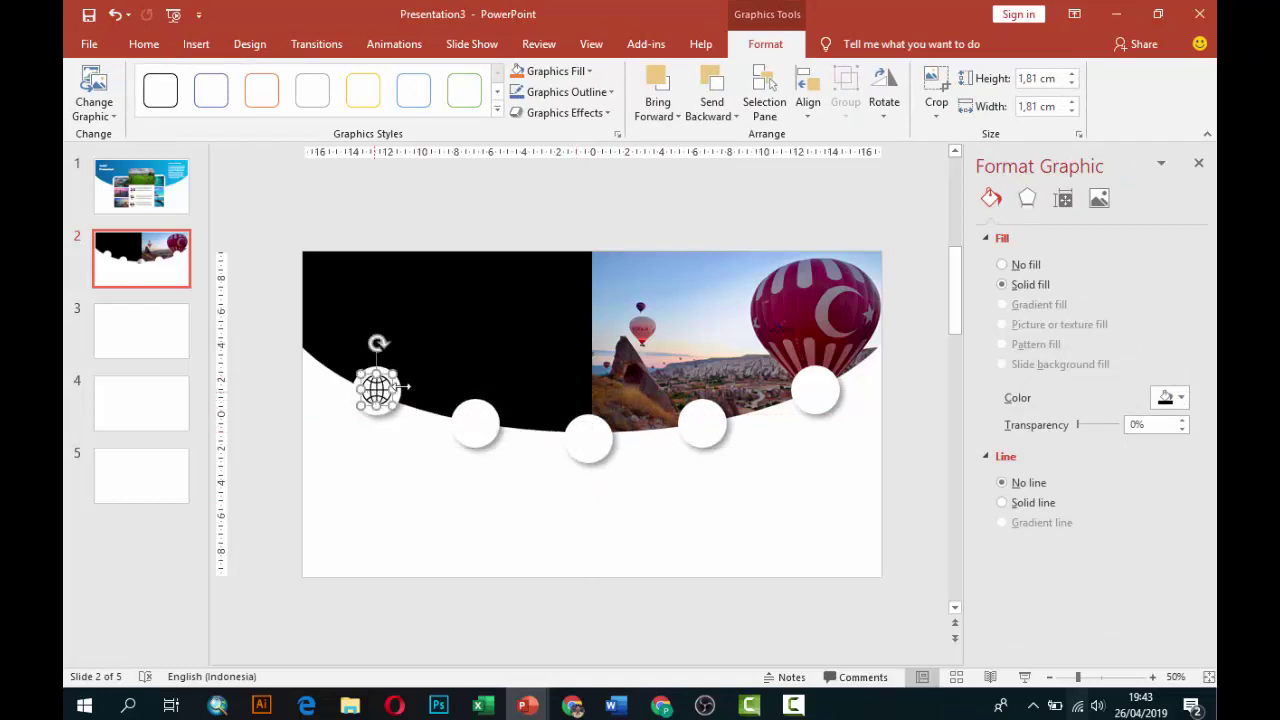
Insert the Blogger icon and size it to fit inside the second white circle
{"action": "left_click", "coordinate": [190, 95]}
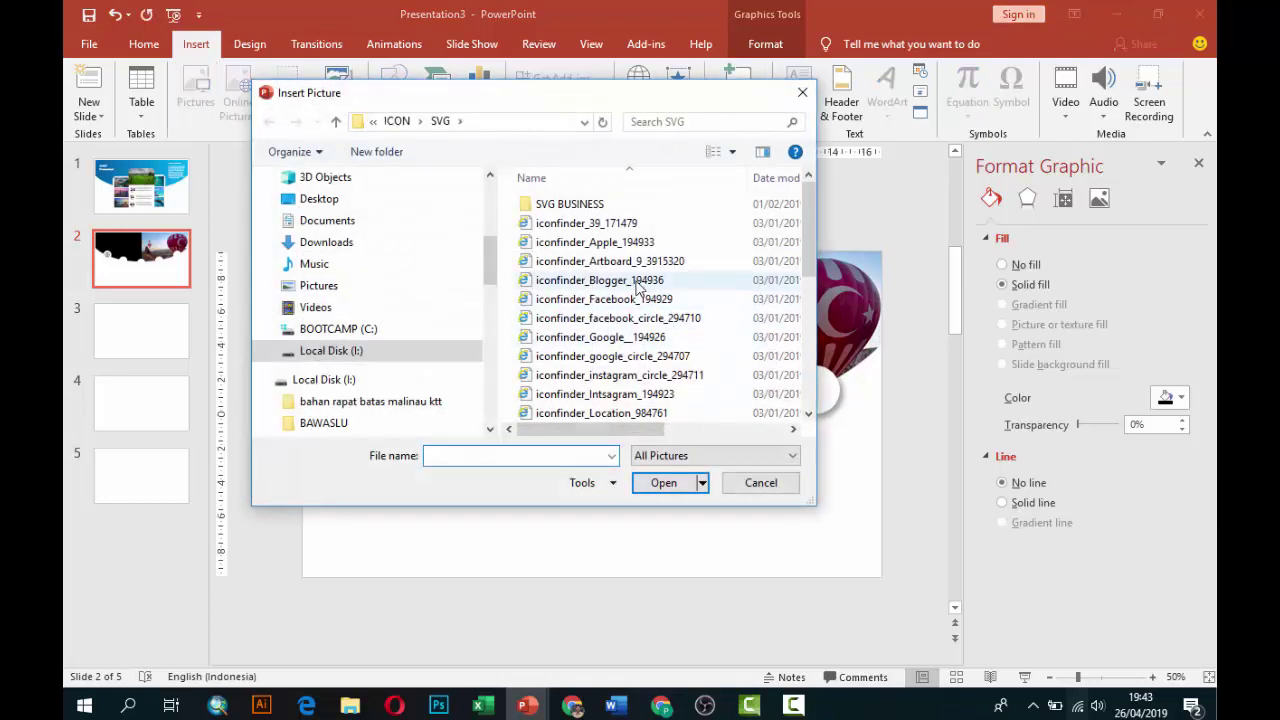
{"action": "left_click", "coordinate": [638, 282]}
{"action": "left_click", "coordinate": [663, 482]}
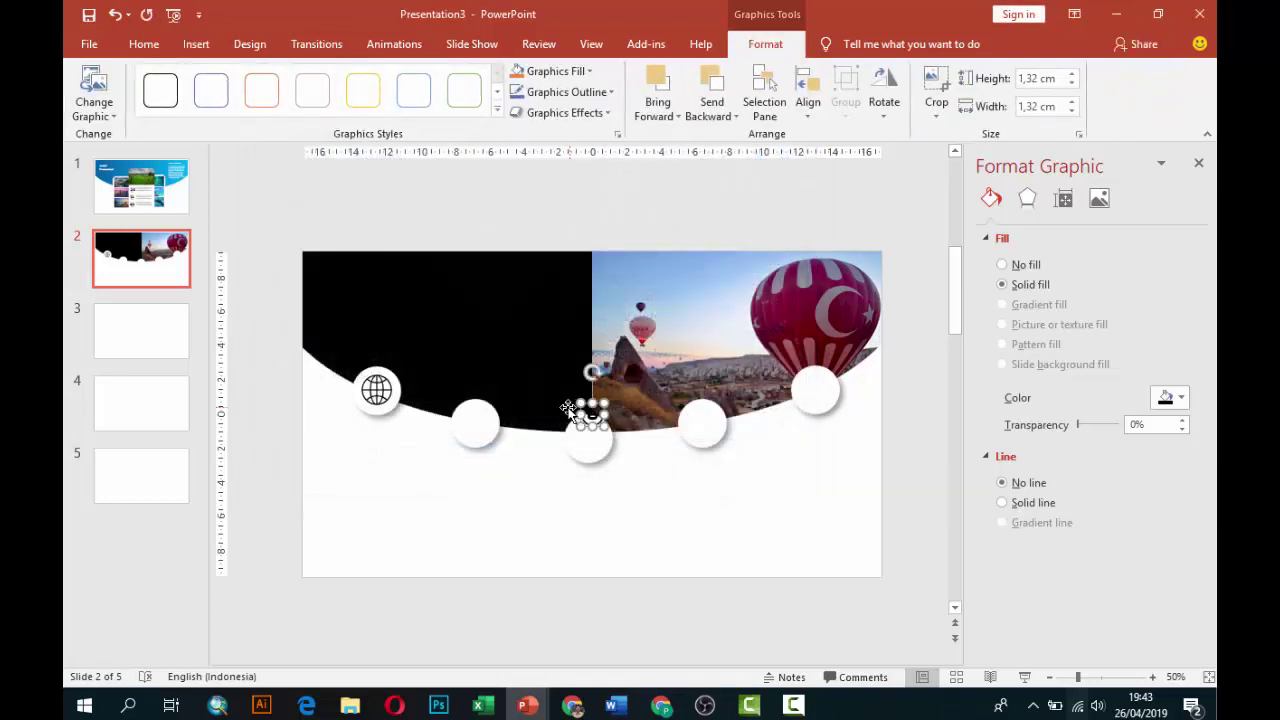
{"action": "mouse_move", "coordinate": [578, 420]}
{"action": "left_mouse_down"}
{"action": "mouse_move", "coordinate": [473, 425]}
{"action": "mouse_move", "coordinate": [499, 441]}
{"action": "left_mouse_up"}
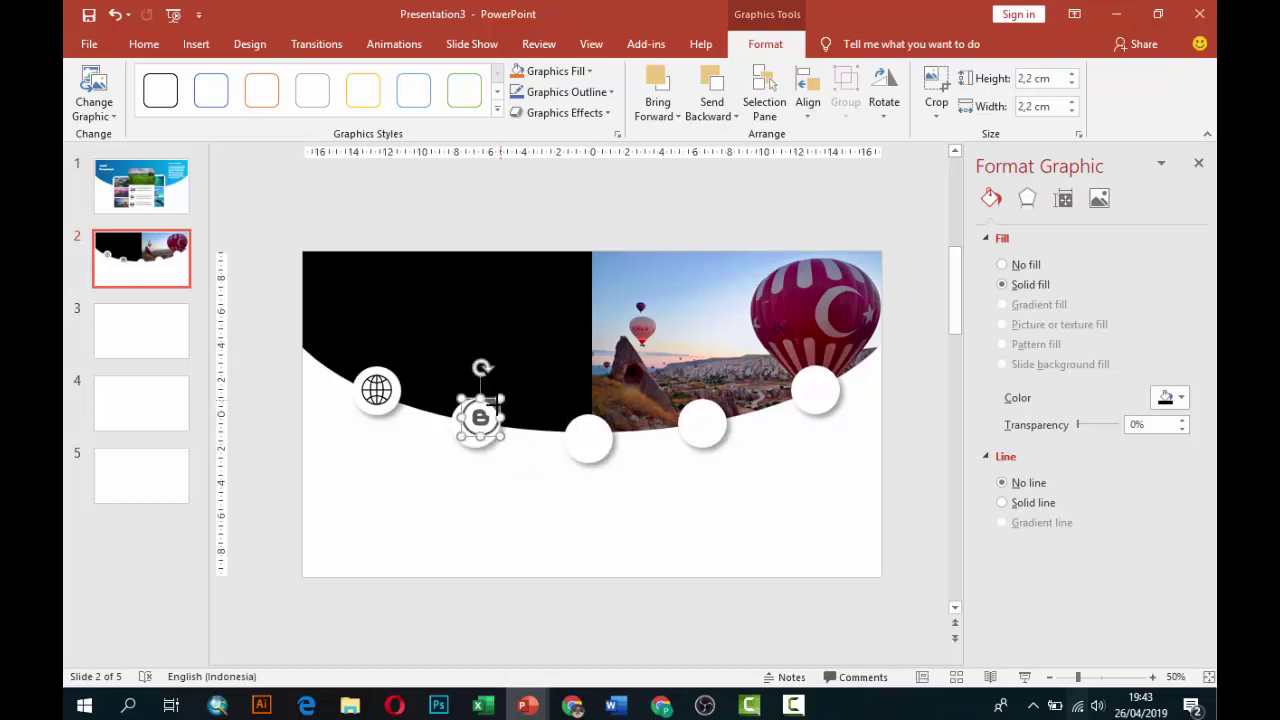
{"action": "left_click_drag", "start_coordinate": [500, 439], "coordinate": [476, 424]}
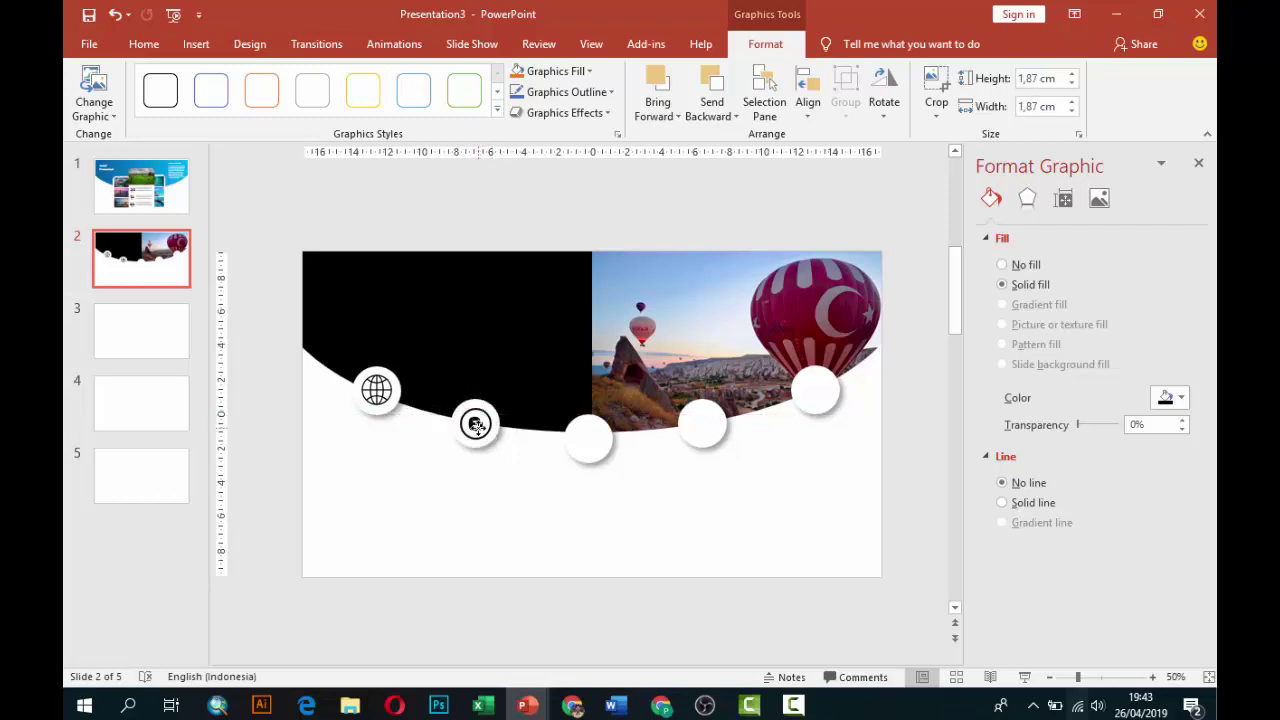
{"action": "left_click", "coordinate": [508, 488]}
Insert the Facebook icon, enlarge it and set it on the centre circle
{"action": "left_click", "coordinate": [196, 44]}
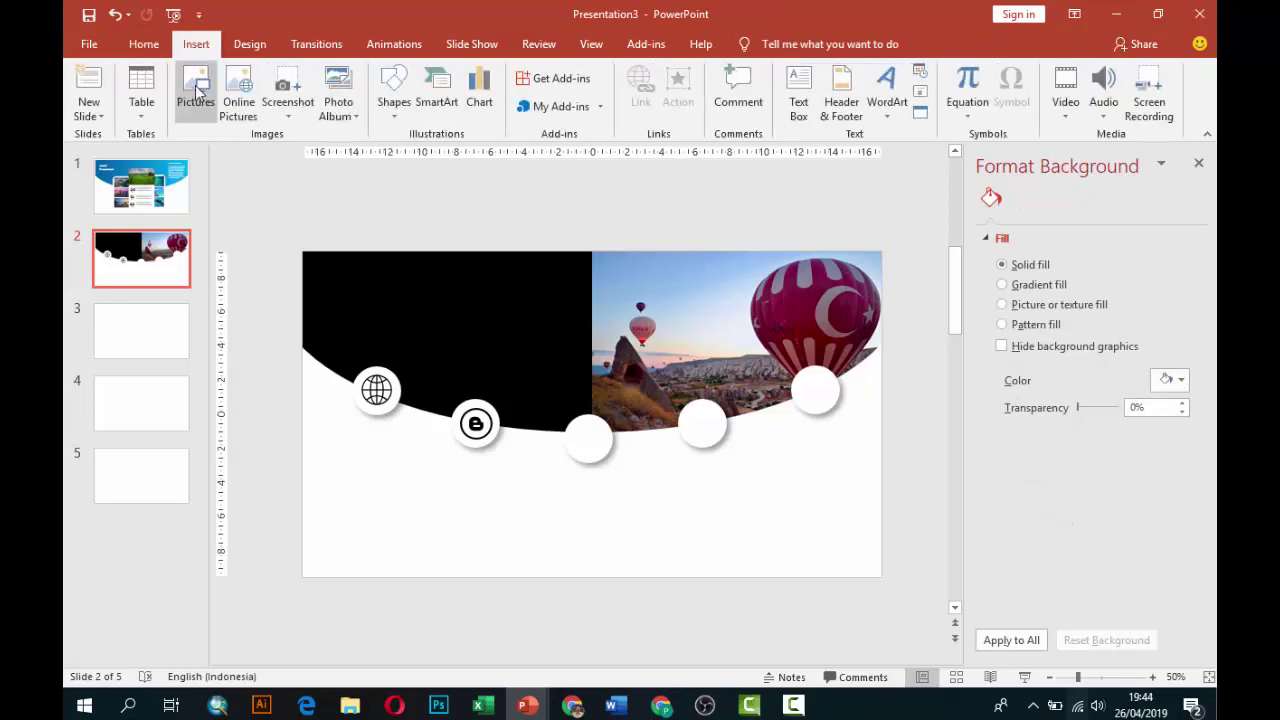
{"action": "left_click", "coordinate": [195, 92]}
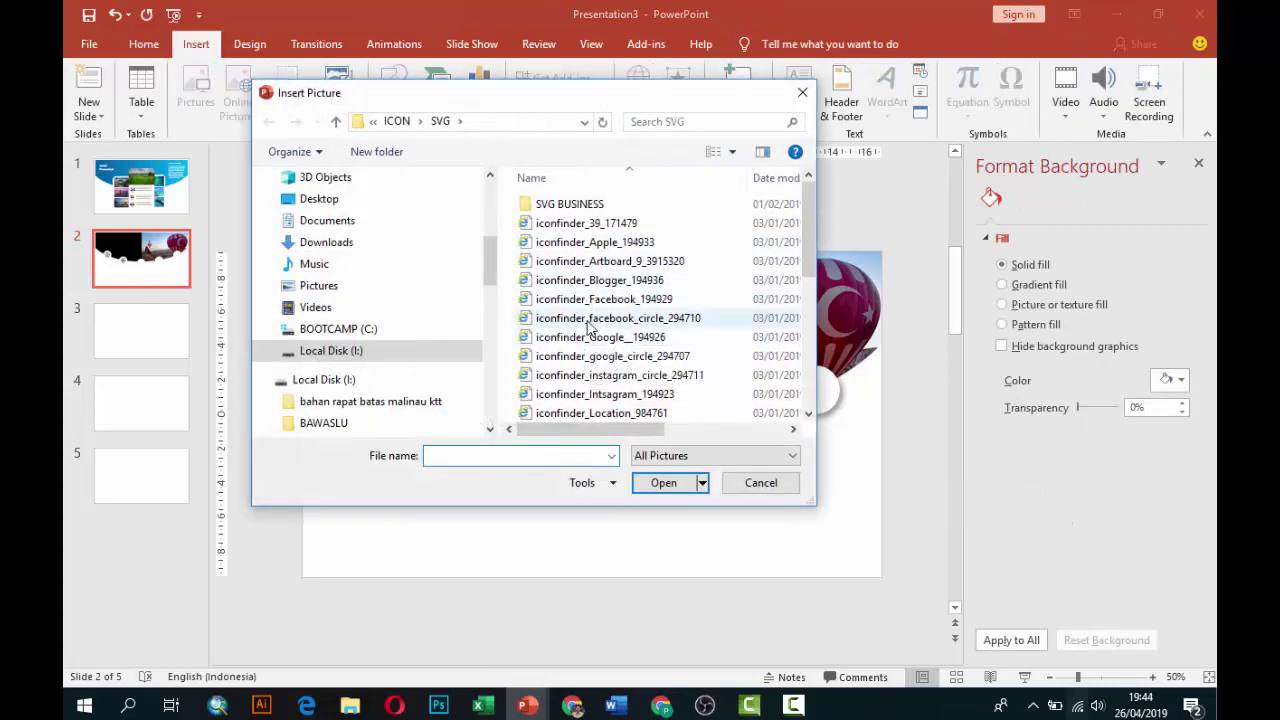
{"action": "left_click", "coordinate": [600, 299]}
{"action": "left_click", "coordinate": [676, 482]}
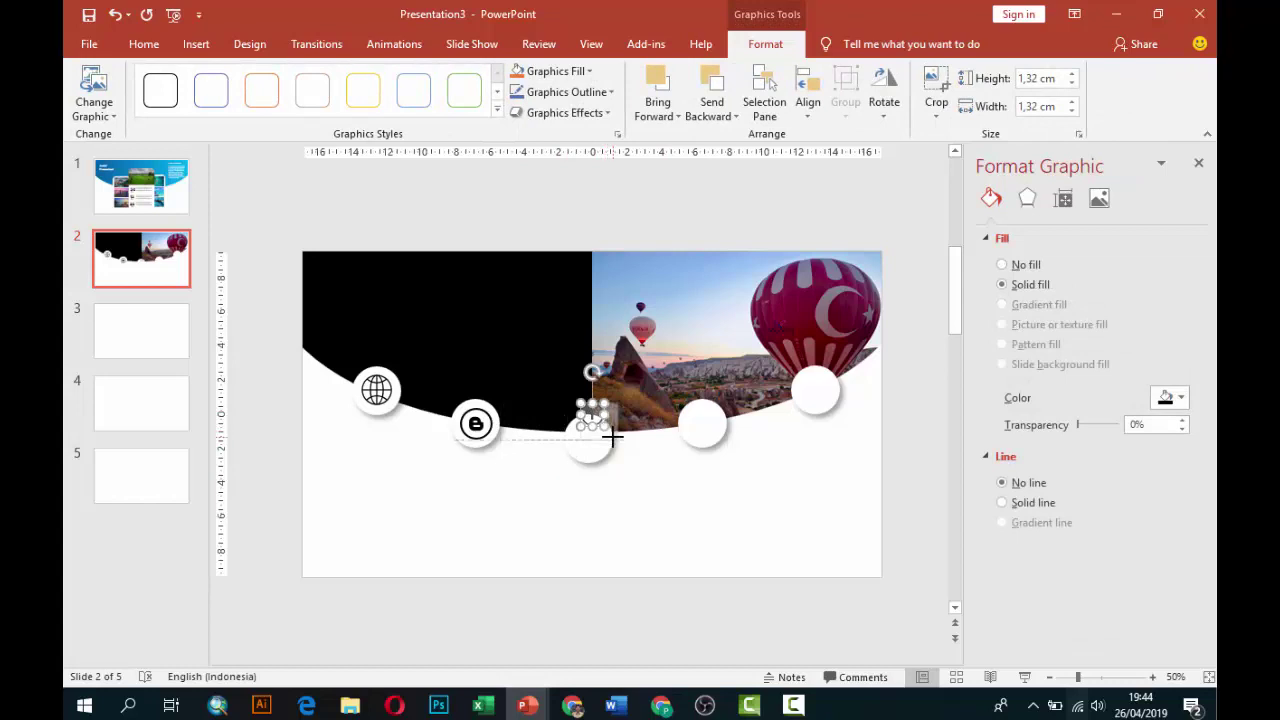
{"action": "mouse_move", "coordinate": [605, 425]}
{"action": "left_mouse_down"}
{"action": "mouse_move", "coordinate": [617, 437]}
{"action": "mouse_move", "coordinate": [587, 440]}
{"action": "left_mouse_up"}
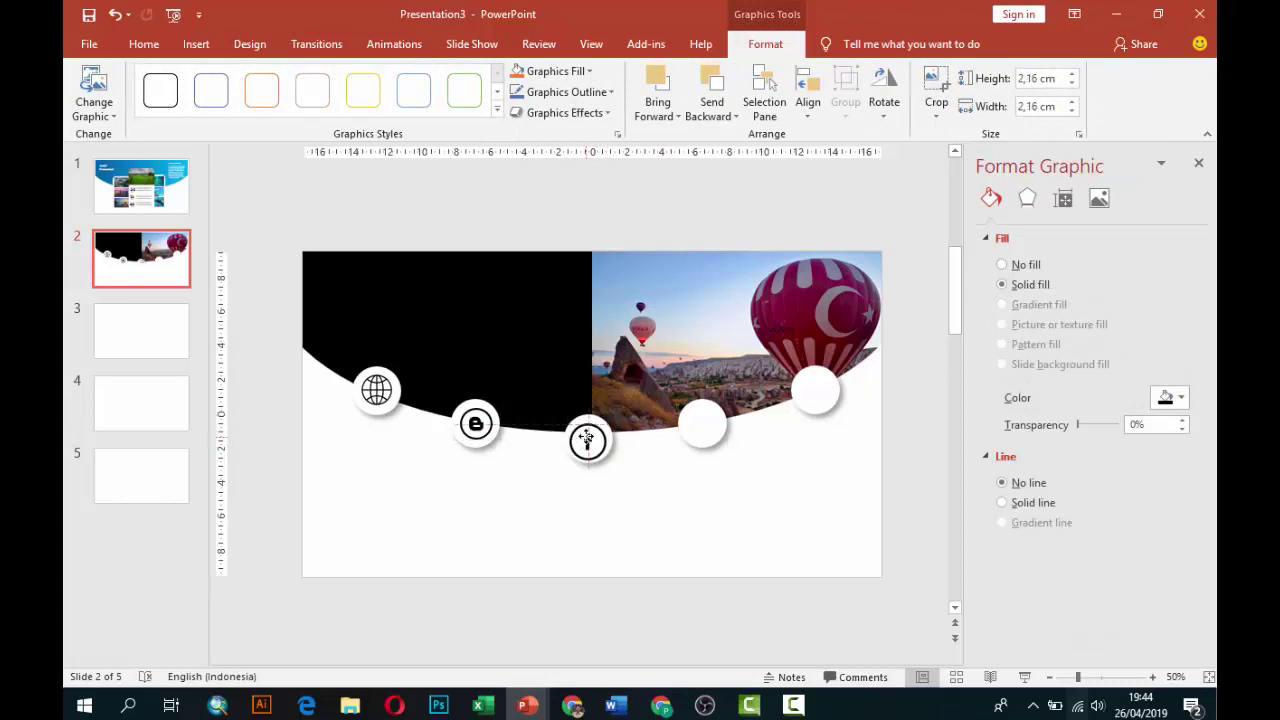
{"action": "left_click", "coordinate": [359, 315]}
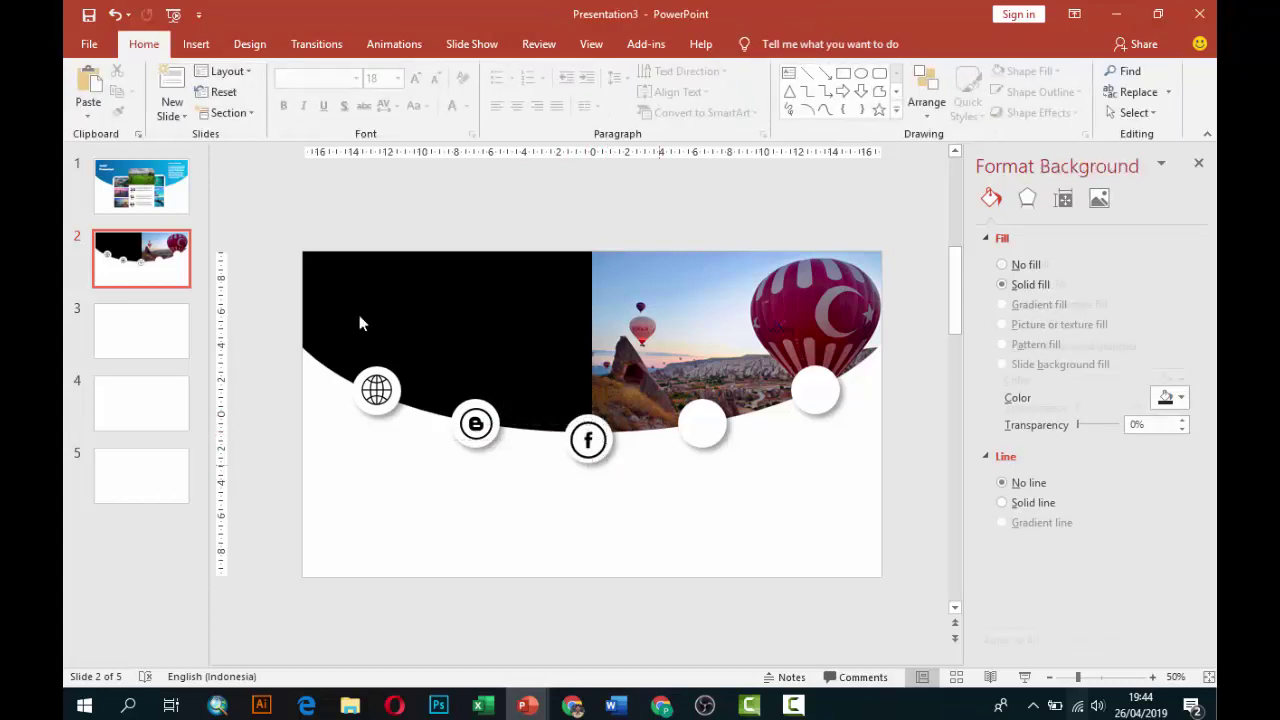
Insert the Mail icon, shrink it to 2.14 cm and place it in the fourth circle
{"action": "left_click", "coordinate": [196, 44]}
{"action": "left_click", "coordinate": [195, 100]}
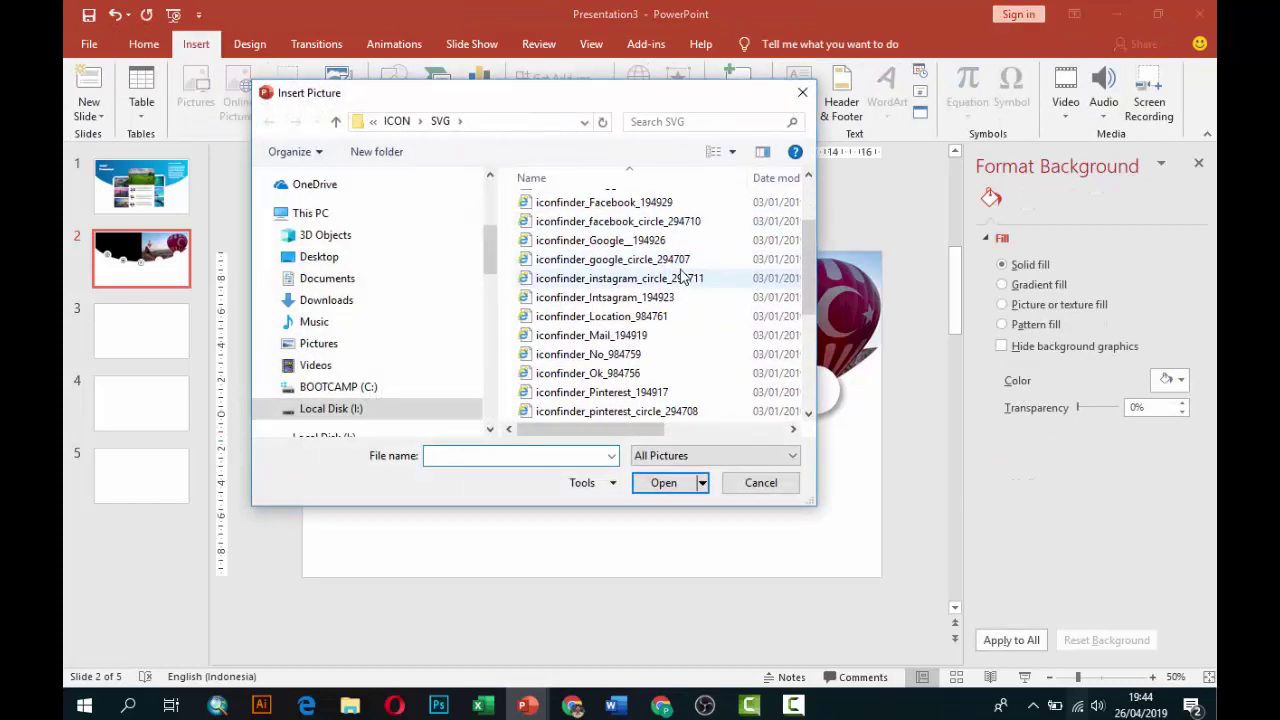
{"action": "left_click", "coordinate": [640, 336]}
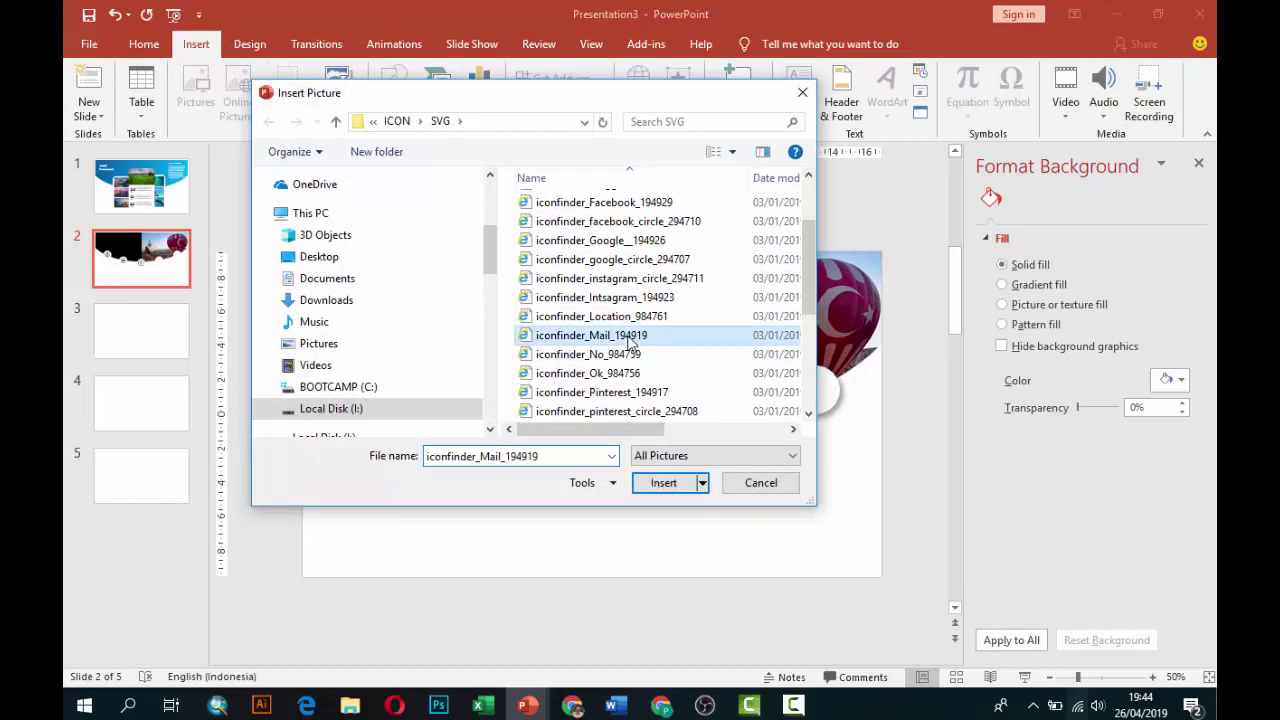
{"action": "left_click", "coordinate": [664, 483]}
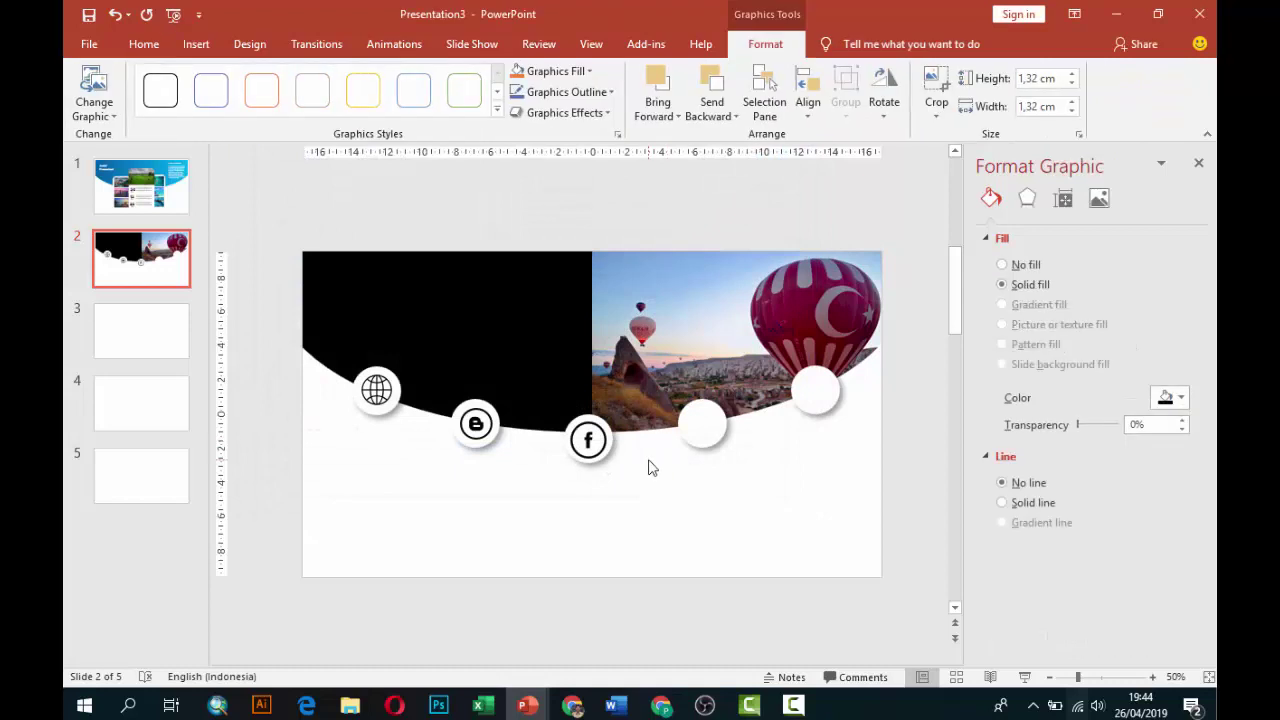
{"action": "mouse_move", "coordinate": [593, 410]}
{"action": "left_mouse_down"}
{"action": "mouse_move", "coordinate": [700, 422]}
{"action": "mouse_move", "coordinate": [726, 446]}
{"action": "left_mouse_up"}
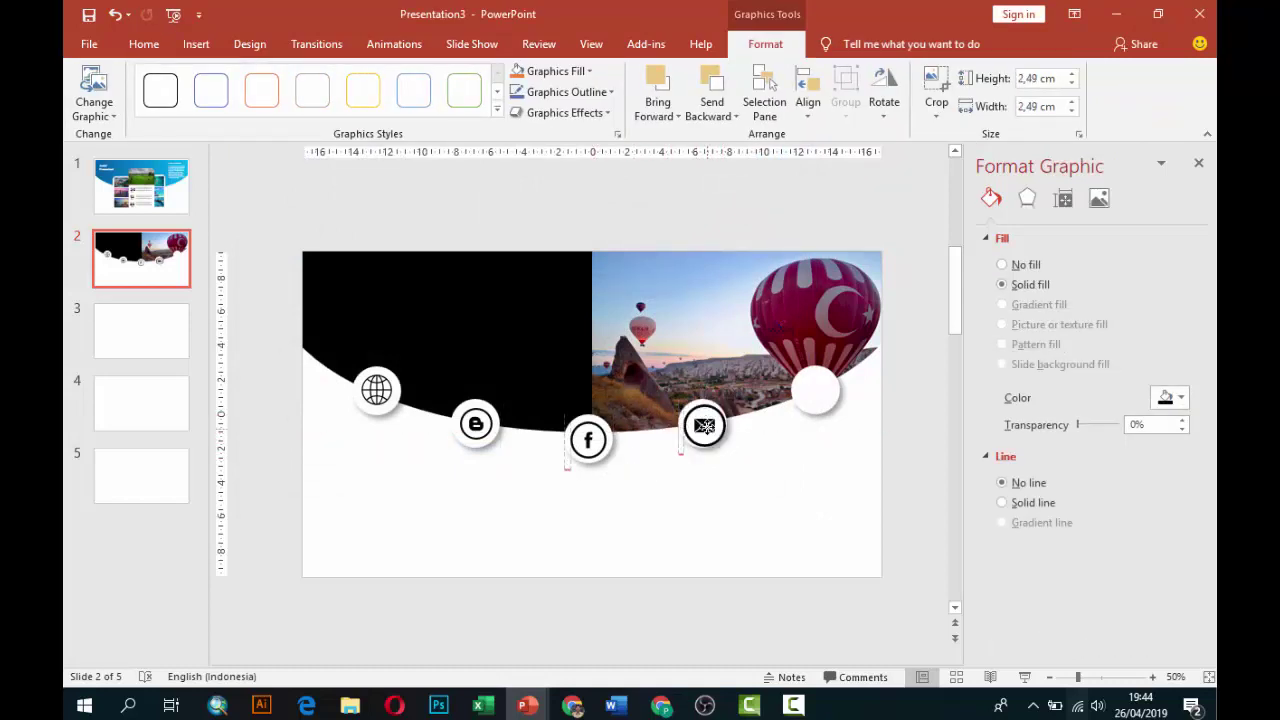
{"action": "left_click_drag", "start_coordinate": [724, 398], "coordinate": [718, 420]}
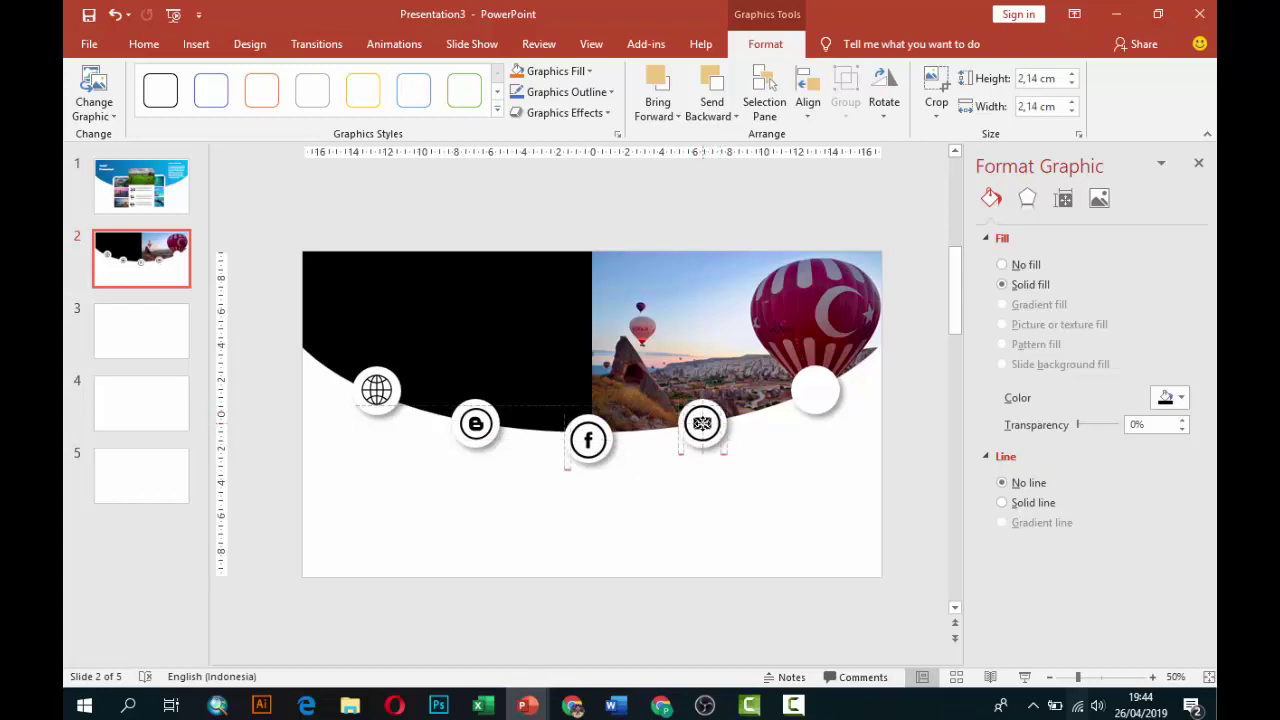
{"action": "left_click", "coordinate": [755, 462]}
Insert the Ok check-mark icon and place it on the rightmost circle
{"action": "left_click", "coordinate": [196, 44]}
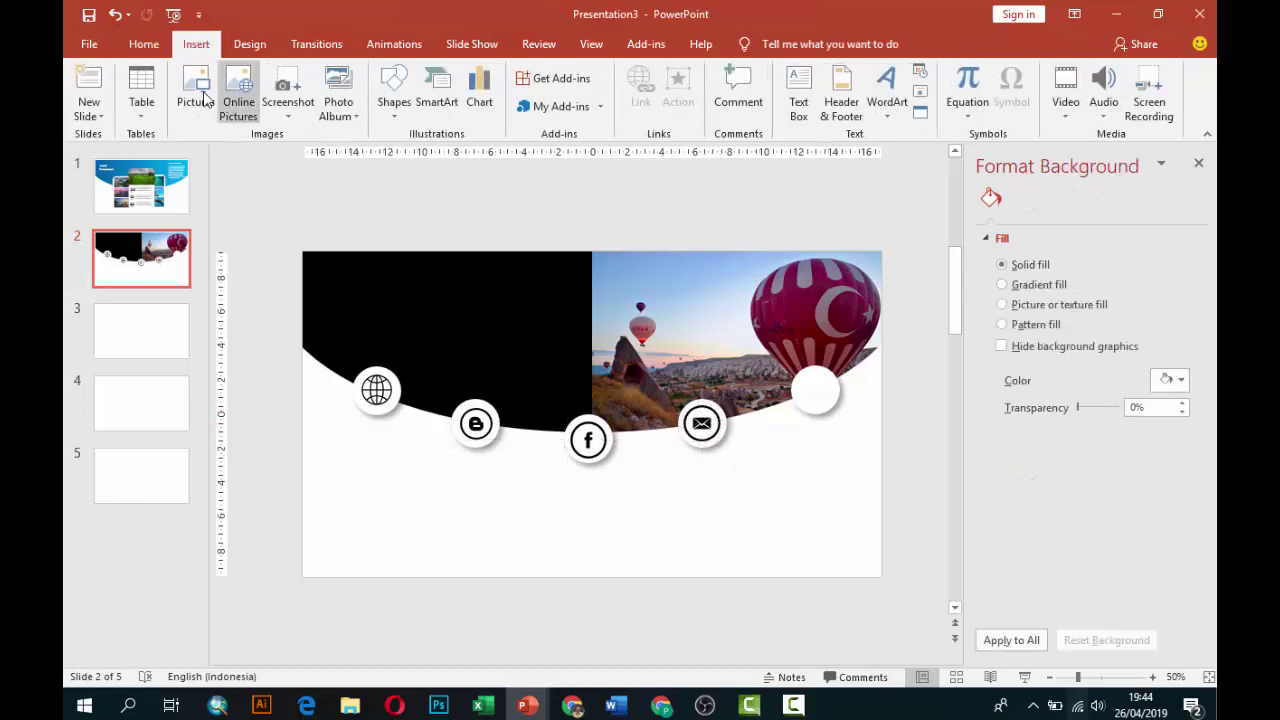
{"action": "left_click", "coordinate": [196, 95]}
{"action": "scroll", "coordinate": [766, 338], "scroll_direction": "down", "scroll_amount": 3}
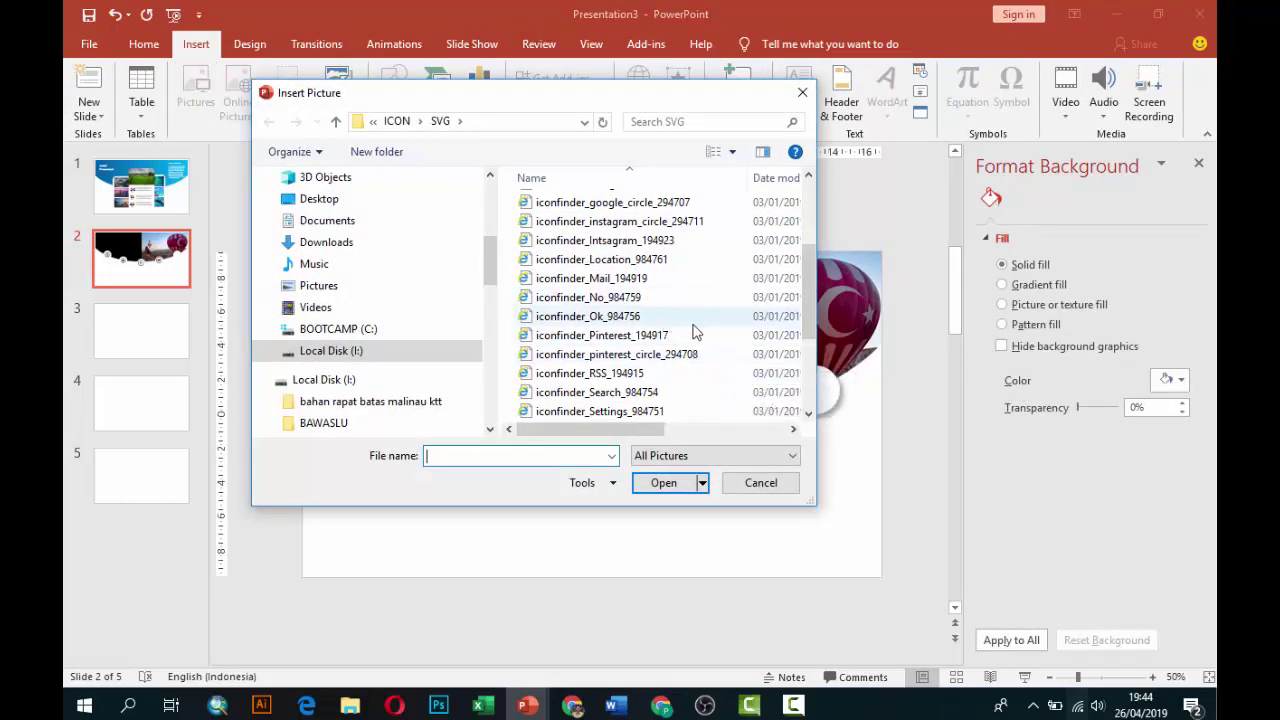
{"action": "left_click", "coordinate": [630, 318]}
{"action": "left_click", "coordinate": [665, 483]}
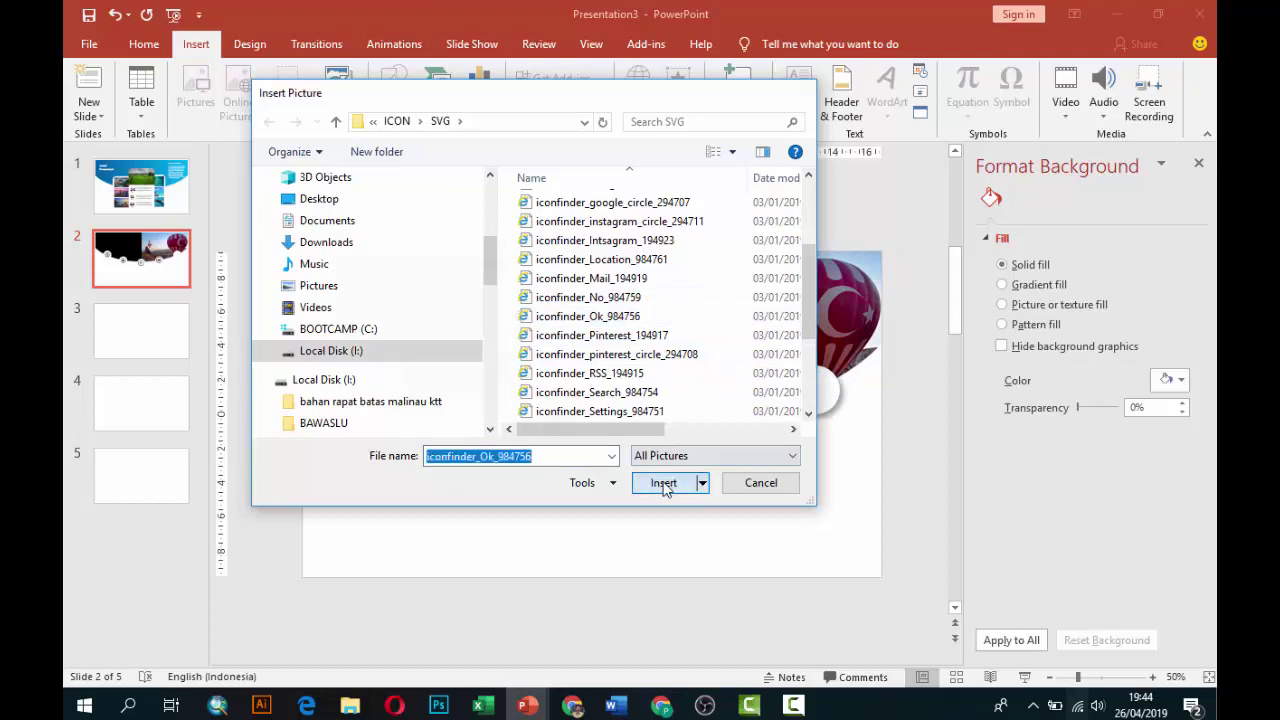
{"action": "mouse_move", "coordinate": [596, 413]}
{"action": "left_mouse_down"}
{"action": "mouse_move", "coordinate": [819, 385]}
{"action": "mouse_move", "coordinate": [833, 368]}
{"action": "mouse_move", "coordinate": [815, 388]}
{"action": "mouse_move", "coordinate": [796, 373]}
{"action": "left_mouse_up"}
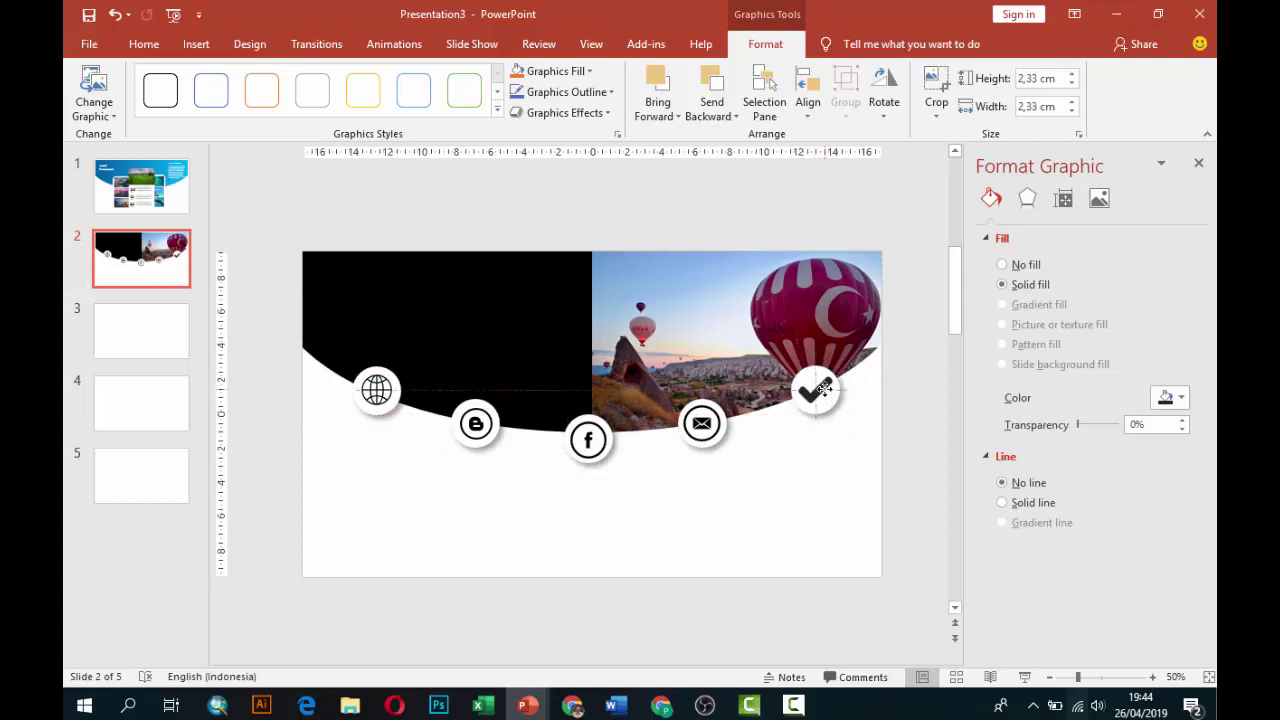
{"action": "left_click", "coordinate": [716, 495]}
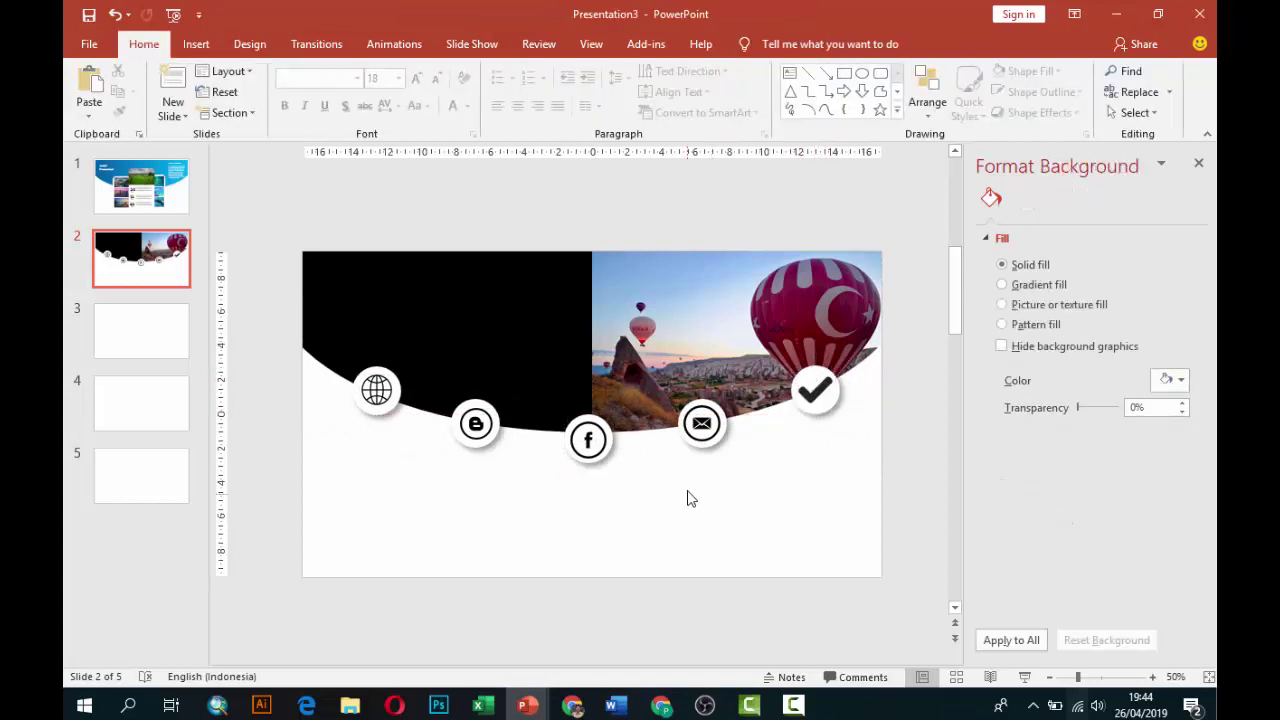
{"action": "left_click", "coordinate": [196, 44]}
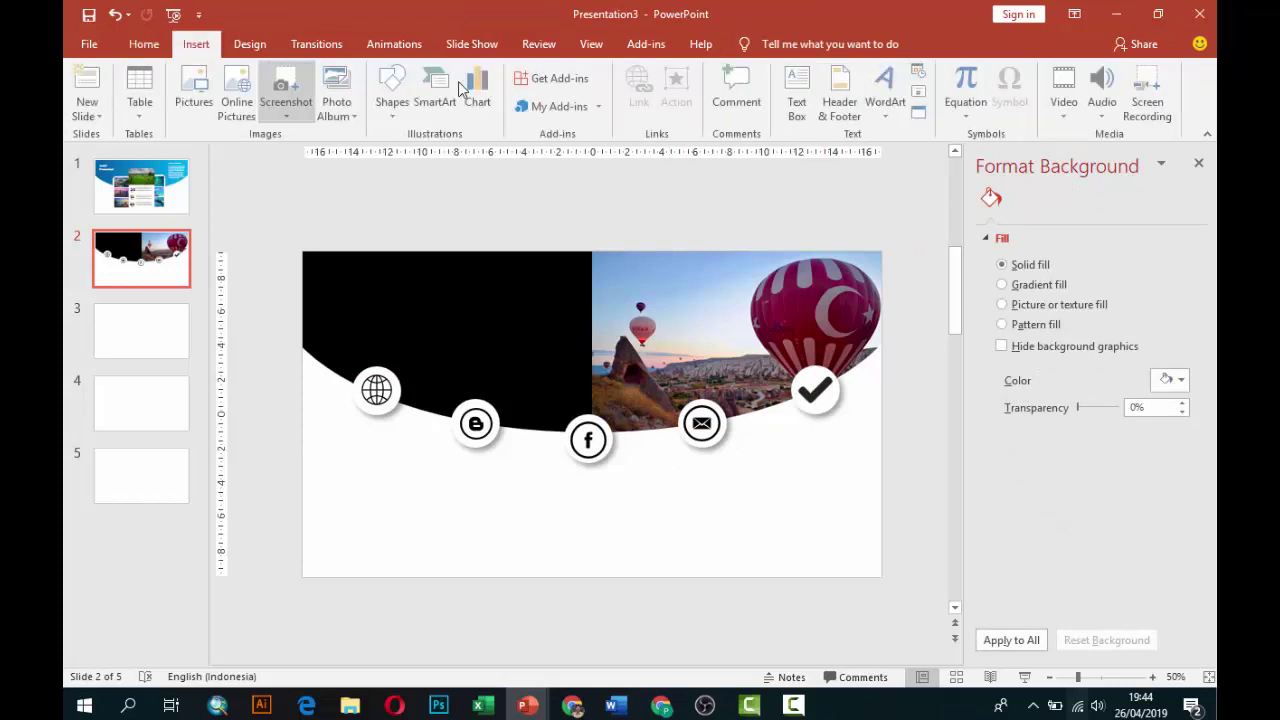
Add a 'Teks Disini' label in Montserrat 14 pt just below the globe icon
{"action": "left_click", "coordinate": [799, 100]}
{"action": "left_click", "coordinate": [330, 494]}
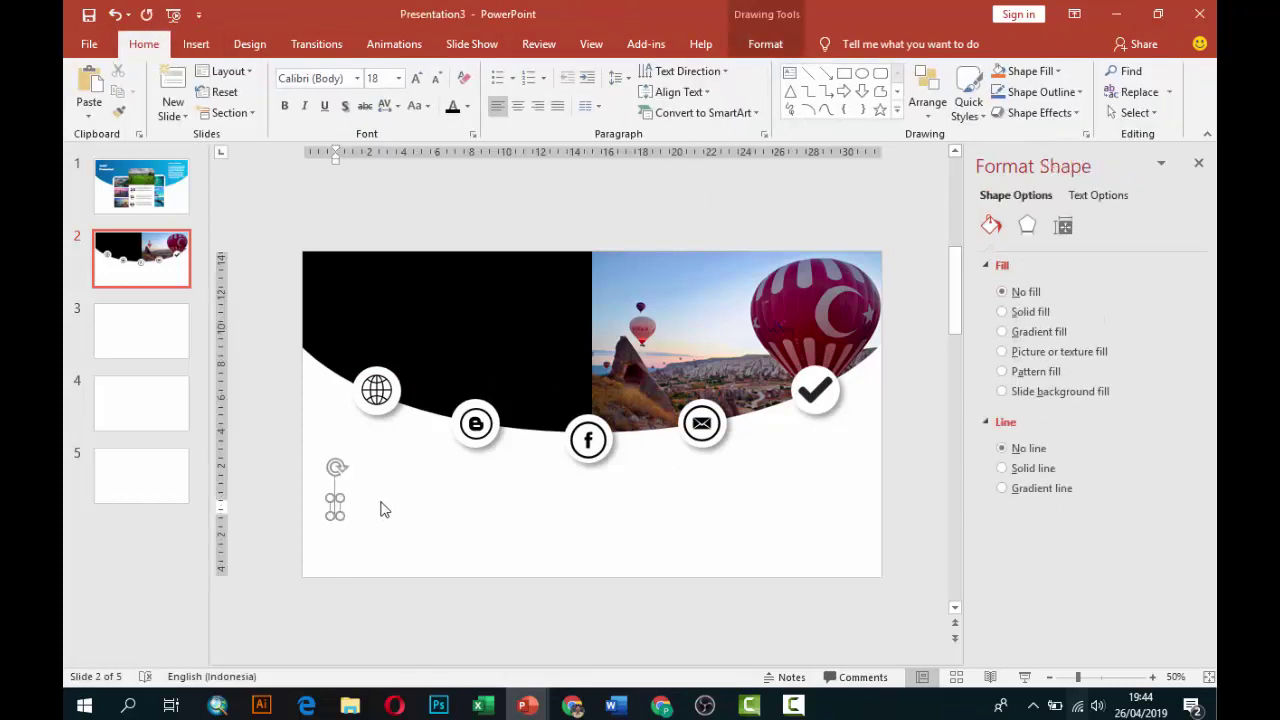
{"action": "type", "text": "Teks Di"}
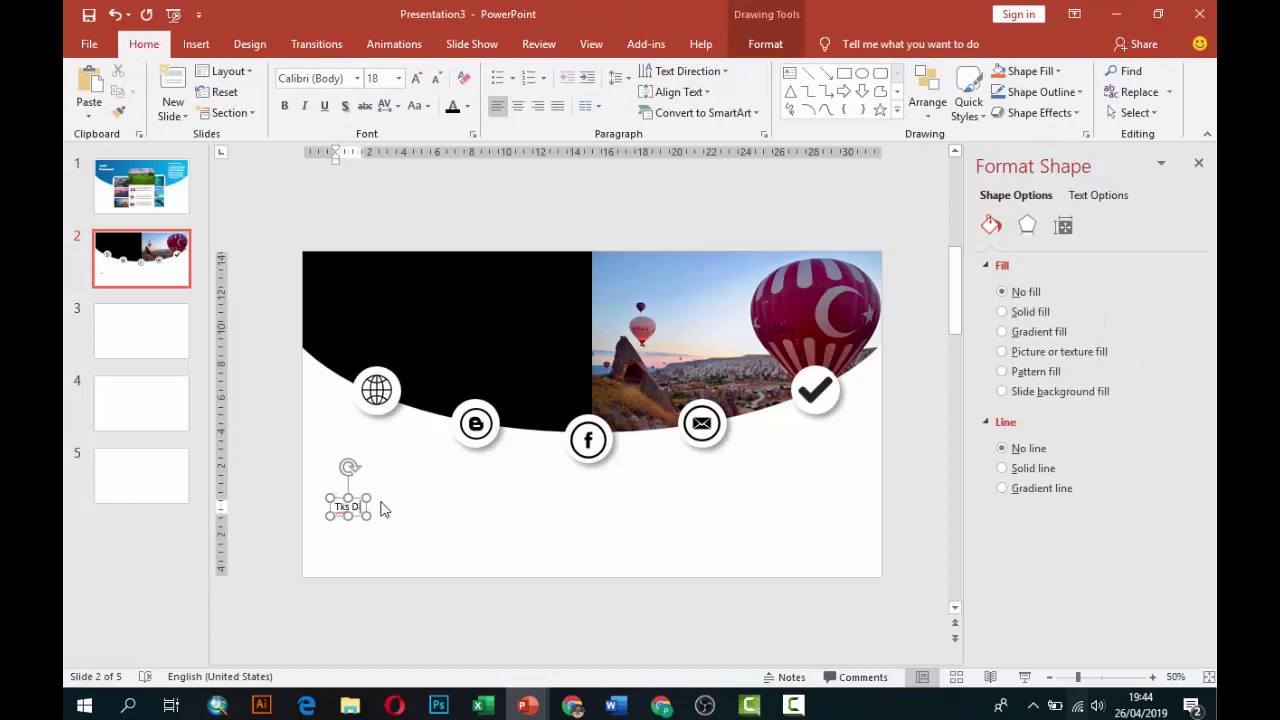
{"action": "type", "text": "sin"}
{"action": "type", "text": "e"}
{"action": "left_click_drag", "start_coordinate": [370, 497], "coordinate": [387, 427]}
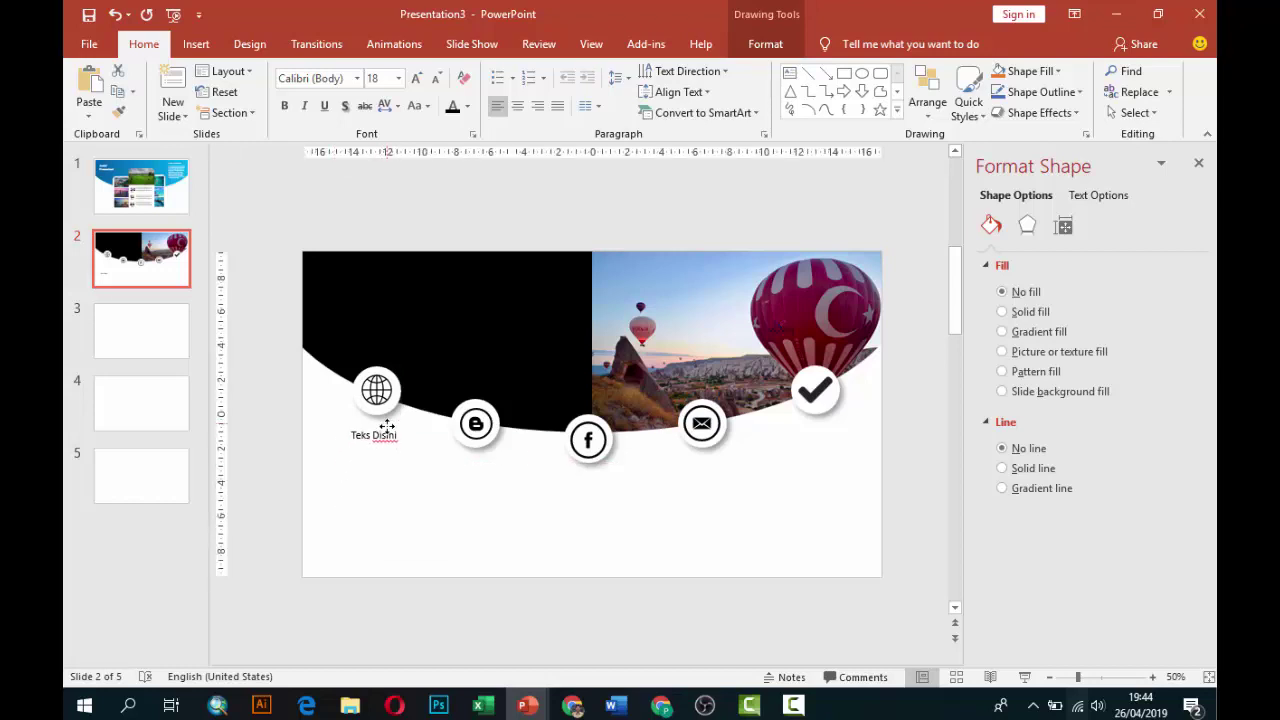
{"action": "left_click", "coordinate": [357, 79]}
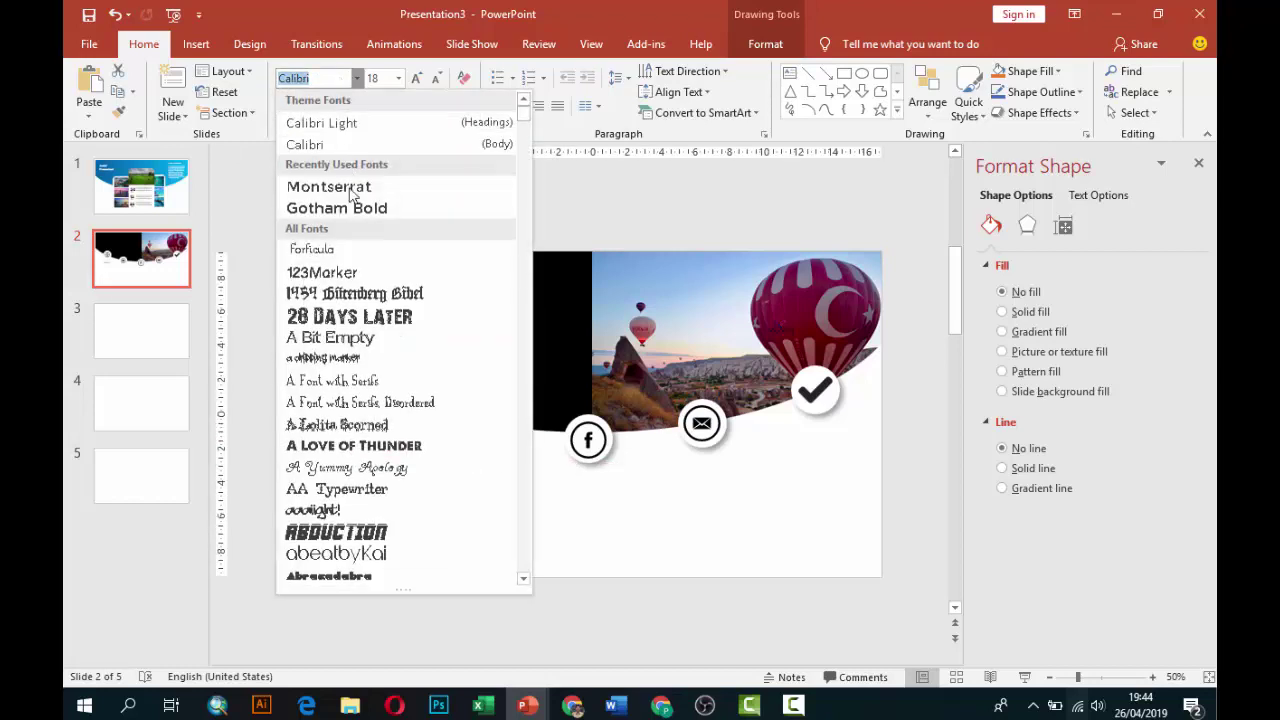
{"action": "left_click", "coordinate": [345, 181]}
{"action": "left_click", "coordinate": [398, 79]}
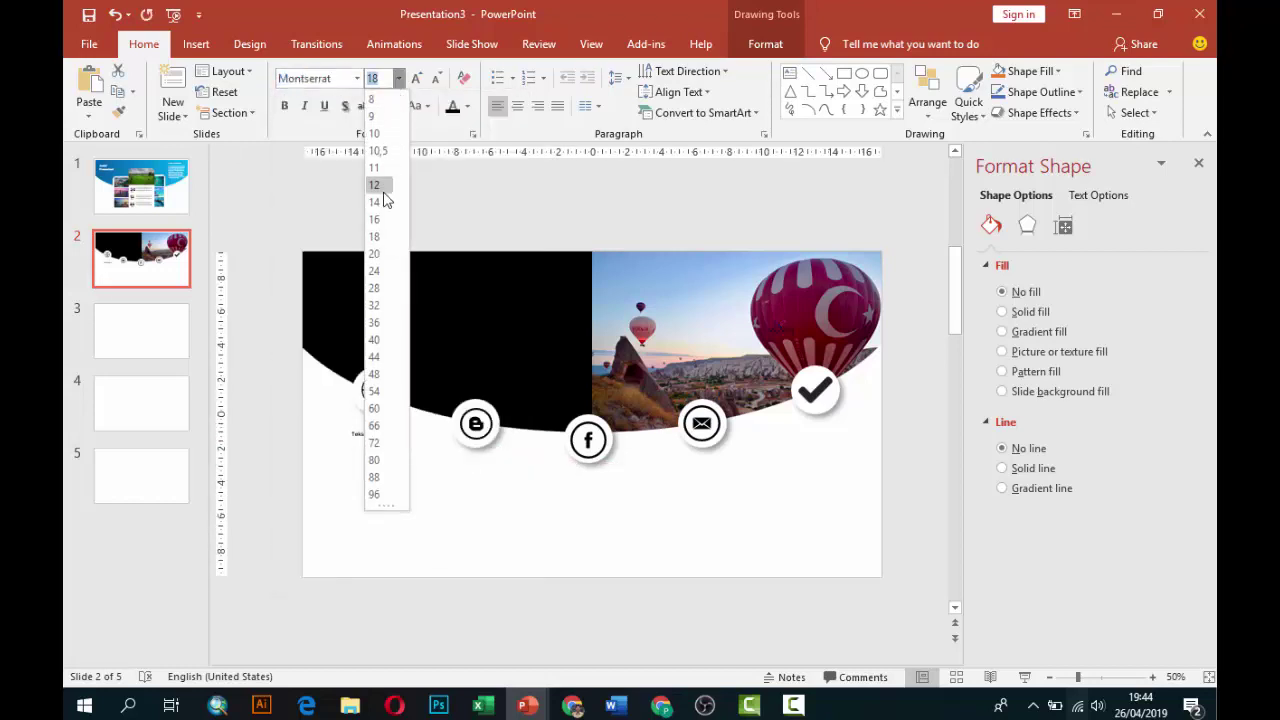
{"action": "left_click", "coordinate": [380, 210]}
{"action": "left_click", "coordinate": [403, 503]}
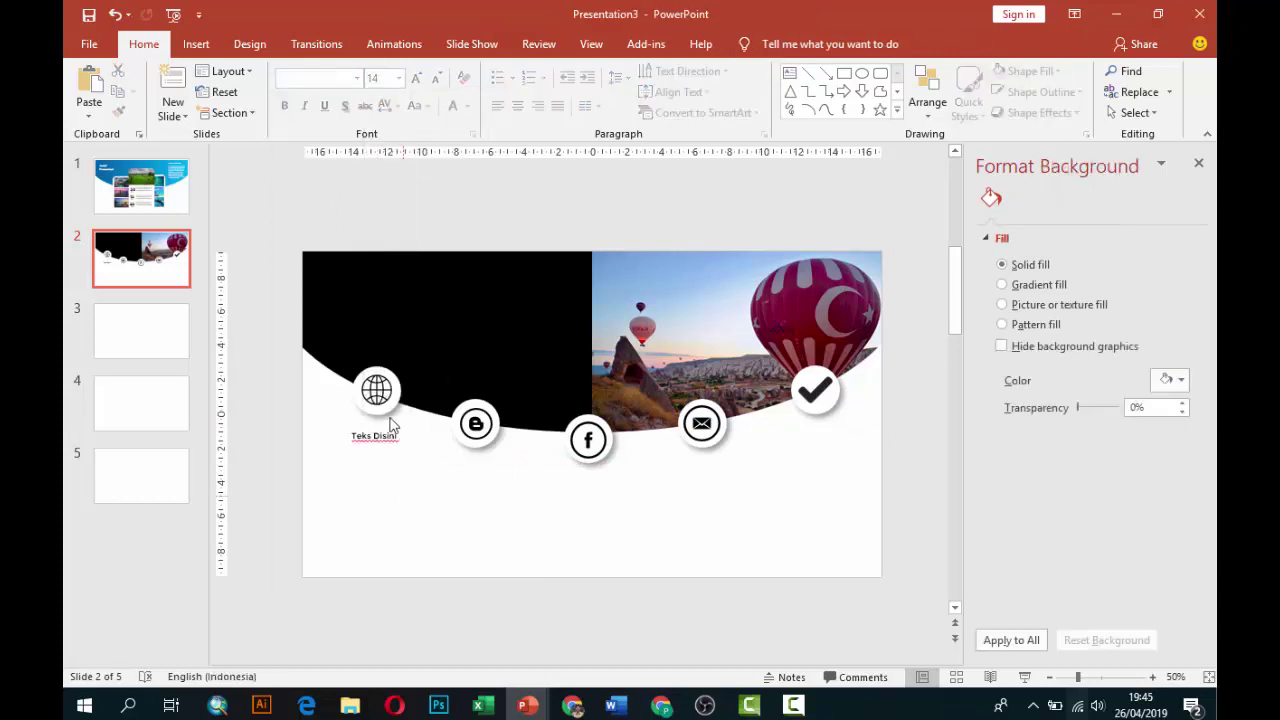
{"action": "scroll", "coordinate": [385, 420], "scroll_direction": "up", "scroll_amount": 3, "text": "ctrl"}
{"action": "left_click_drag", "start_coordinate": [420, 654], "coordinate": [283, 654]}
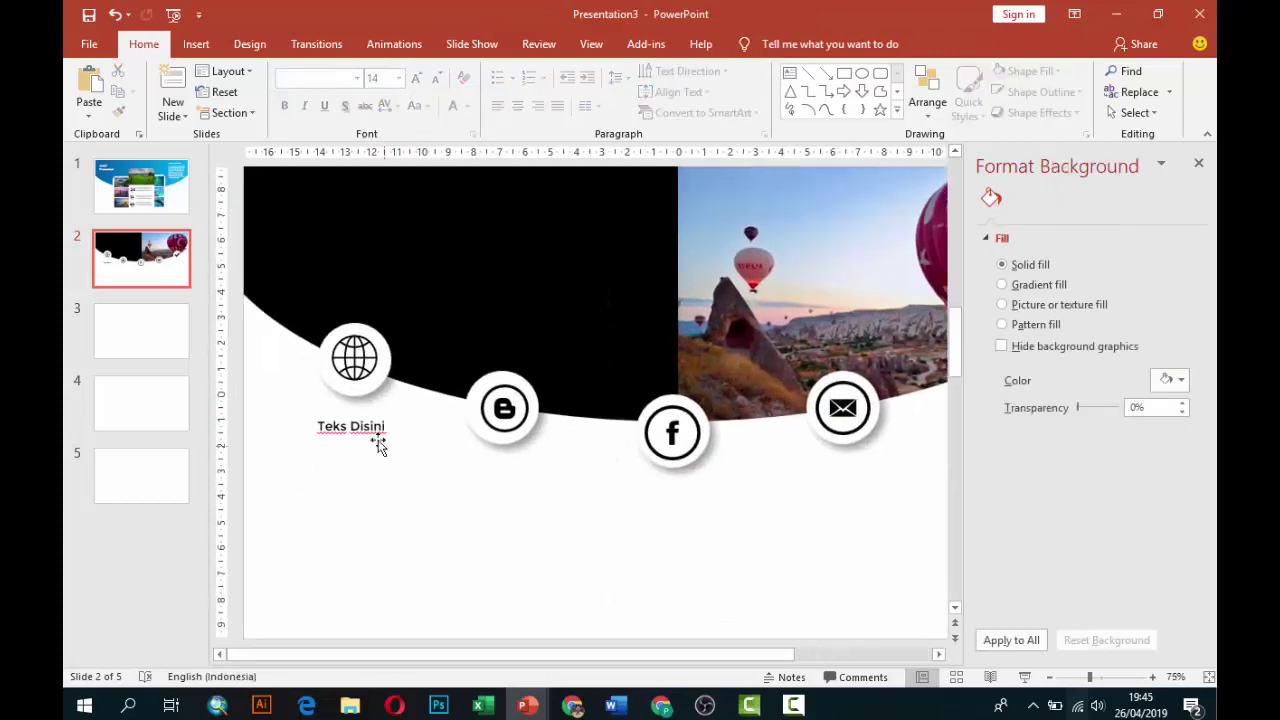
Duplicate the label under the Blogger, Facebook, envelope and check-mark icons
{"action": "left_click", "coordinate": [363, 436]}
{"action": "left_click", "coordinate": [363, 436]}
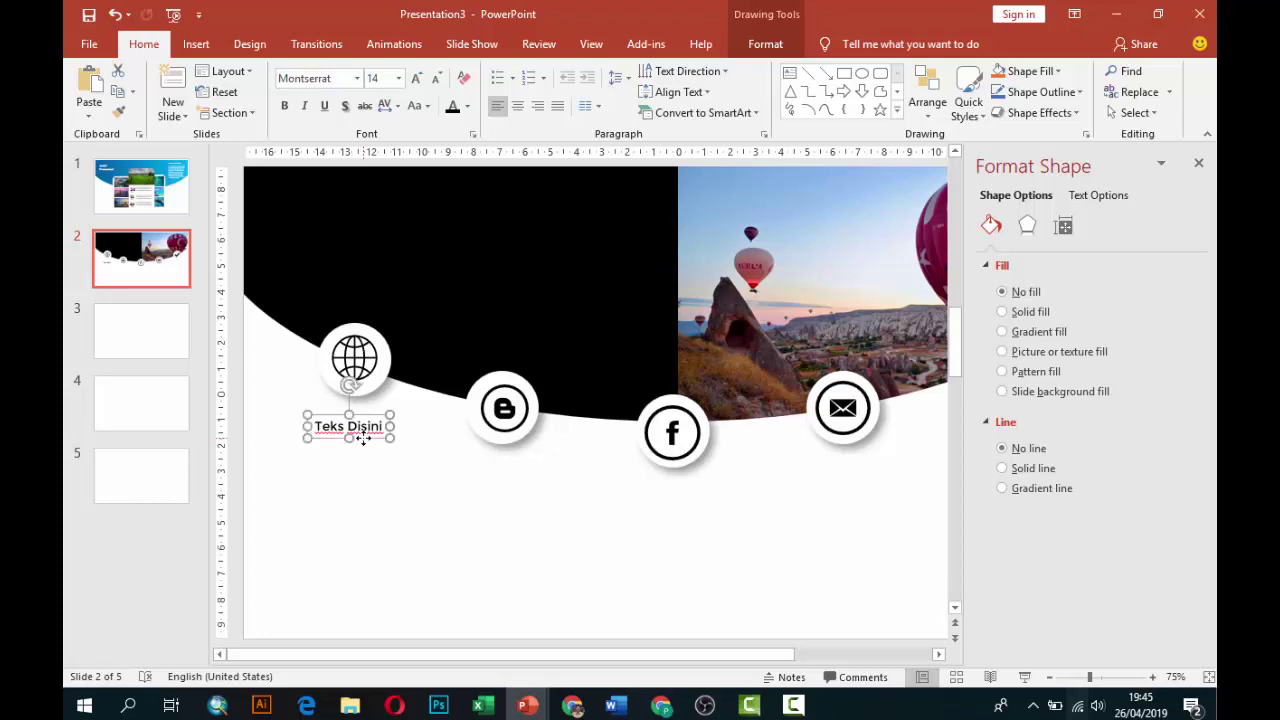
{"action": "key", "text": "ctrl+d"}
{"action": "left_click_drag", "start_coordinate": [386, 457], "coordinate": [519, 486]}
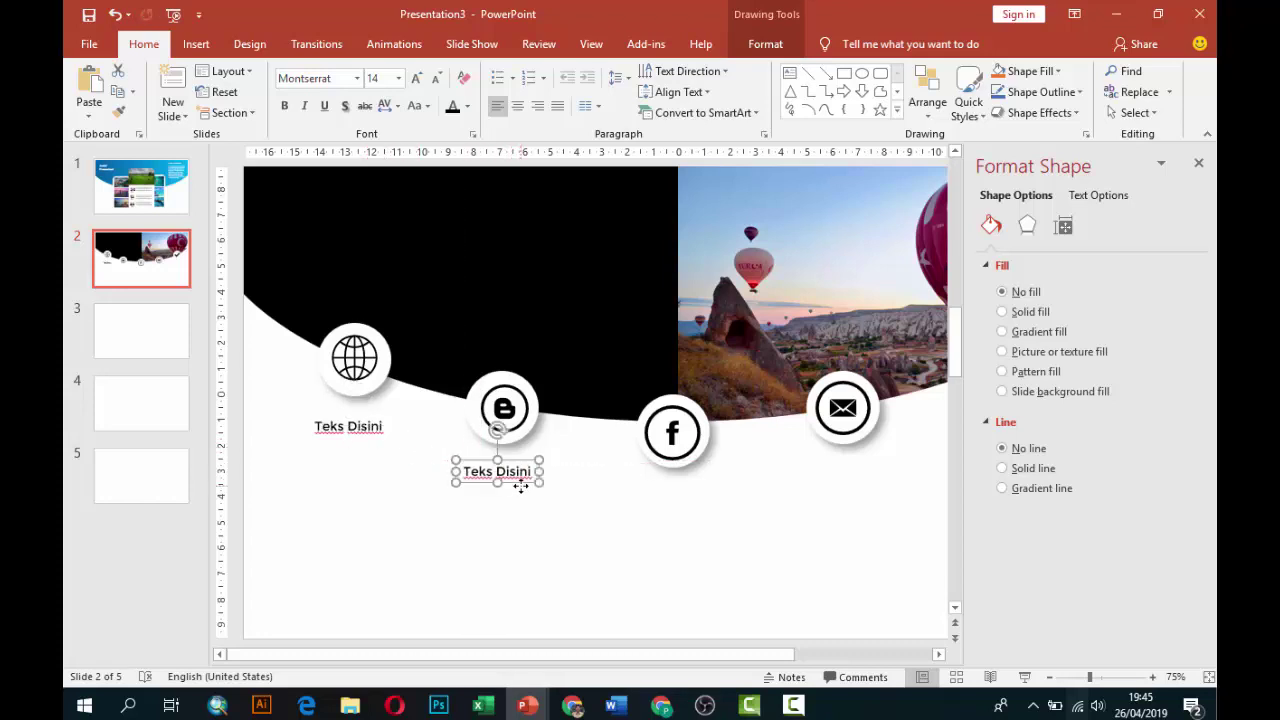
{"action": "key", "text": "ctrl+d"}
{"action": "left_click_drag", "start_coordinate": [665, 512], "coordinate": [695, 484]}
{"action": "key", "text": "ctrl+d"}
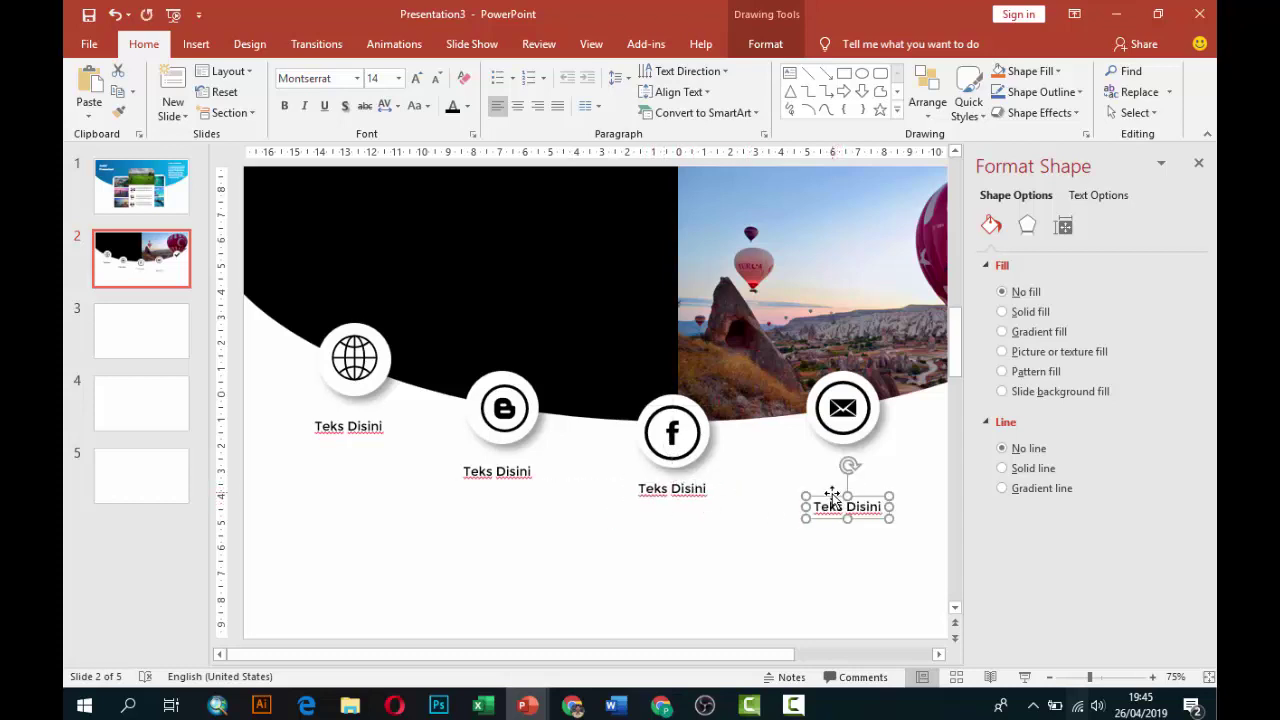
{"action": "left_click_drag", "start_coordinate": [832, 494], "coordinate": [832, 455]}
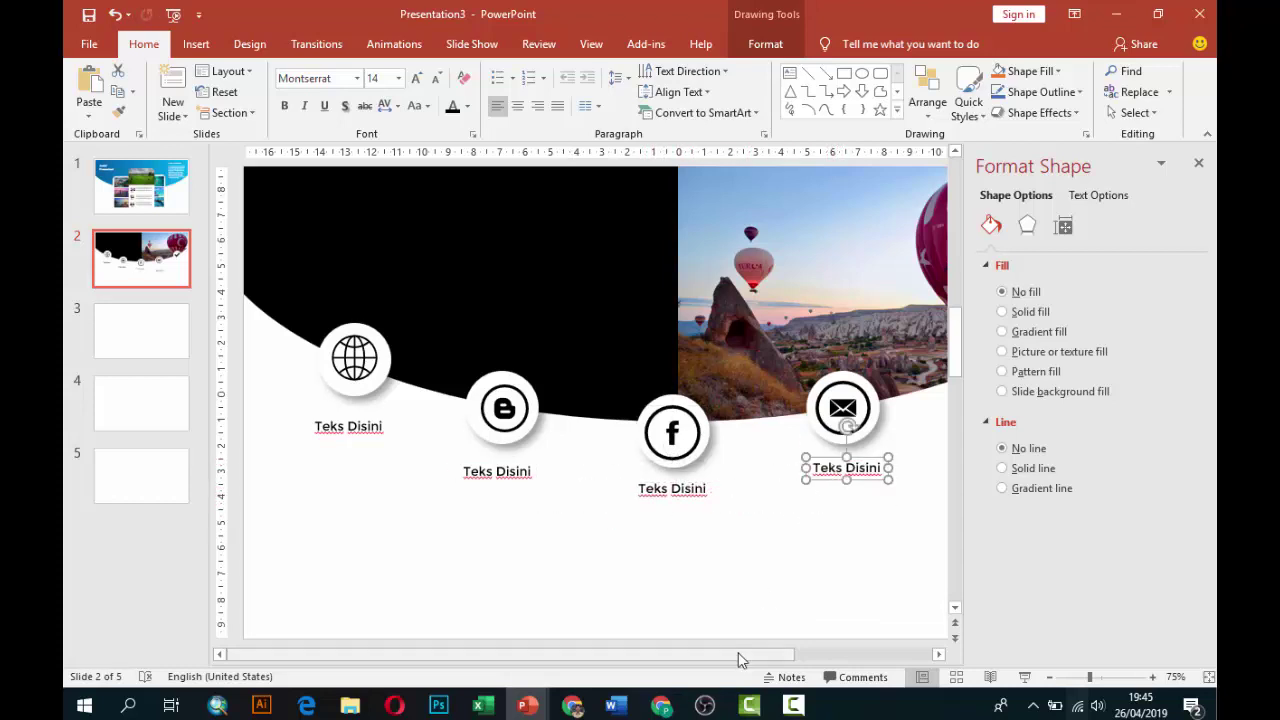
{"action": "left_click_drag", "start_coordinate": [740, 660], "coordinate": [885, 660]}
{"action": "key", "text": "ctrl+d"}
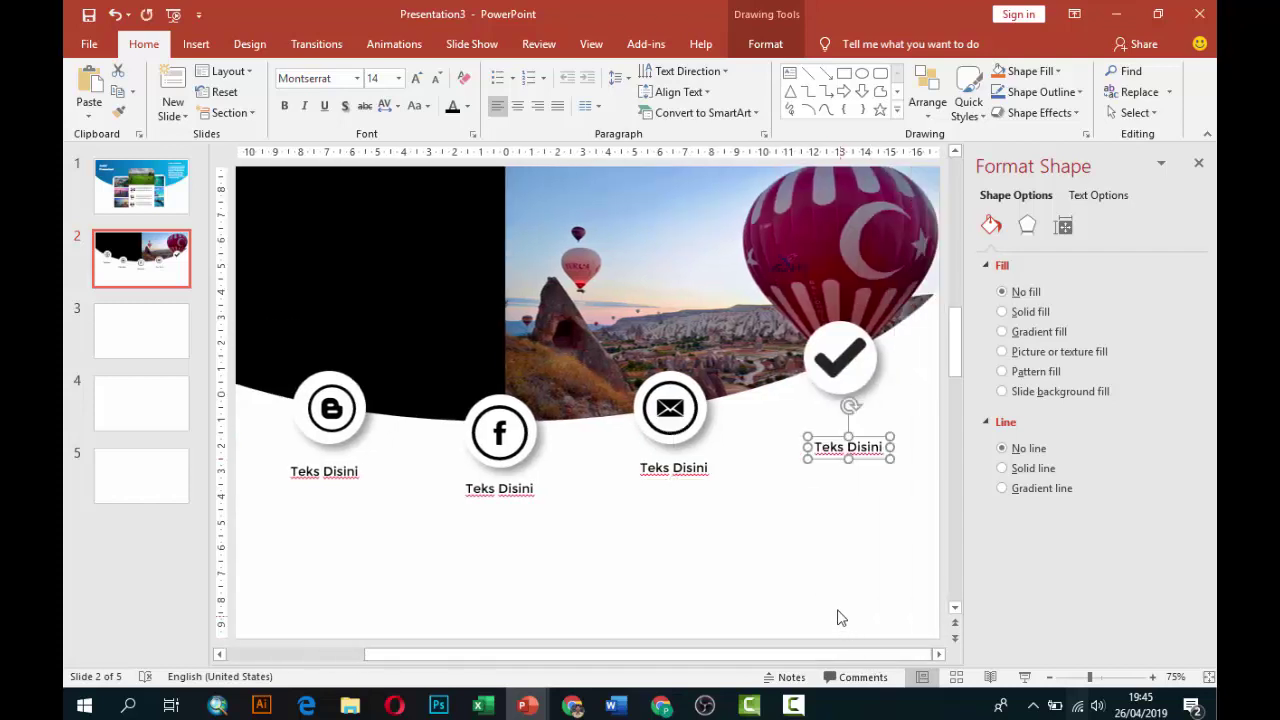
{"action": "left_click_drag", "start_coordinate": [873, 433], "coordinate": [871, 406]}
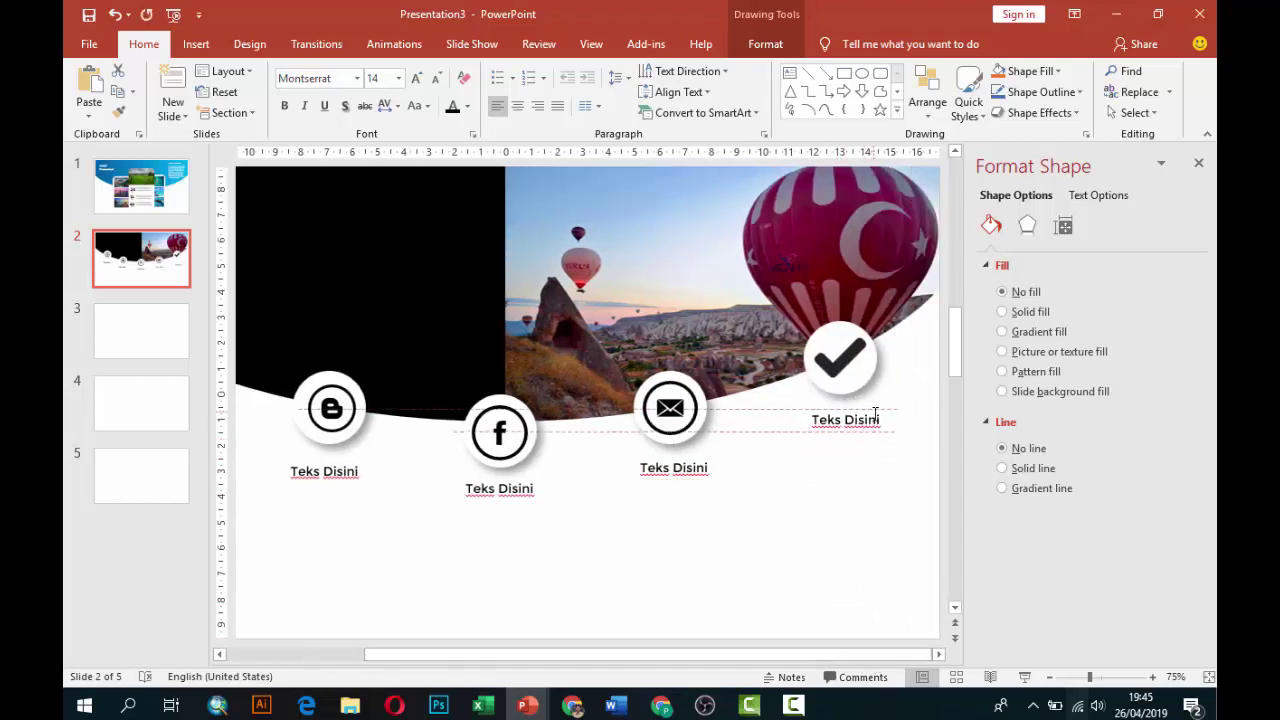
{"action": "left_click", "coordinate": [726, 458]}
{"action": "scroll", "coordinate": [726, 458], "scroll_direction": "down", "scroll_amount": 2, "text": "ctrl"}
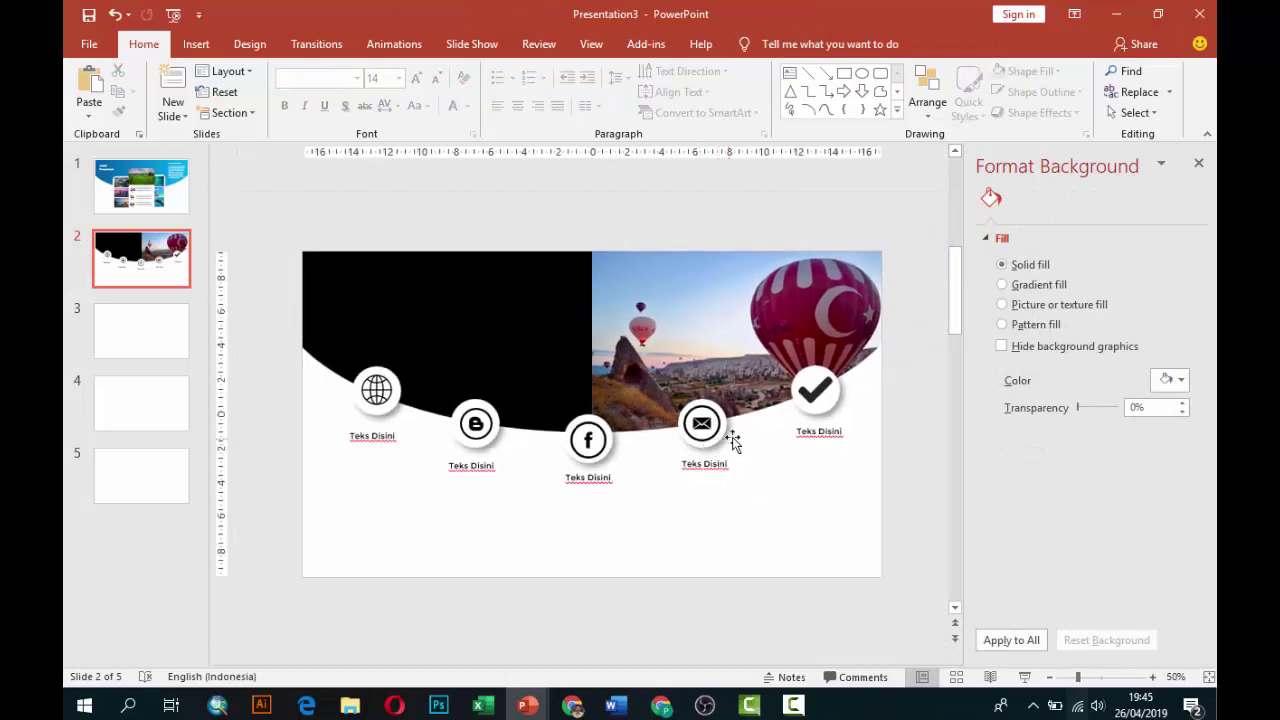
Copy slide 1's title and body text box into slide 2's top-left black area
{"action": "left_click", "coordinate": [150, 203]}
{"action": "left_click", "coordinate": [790, 267]}
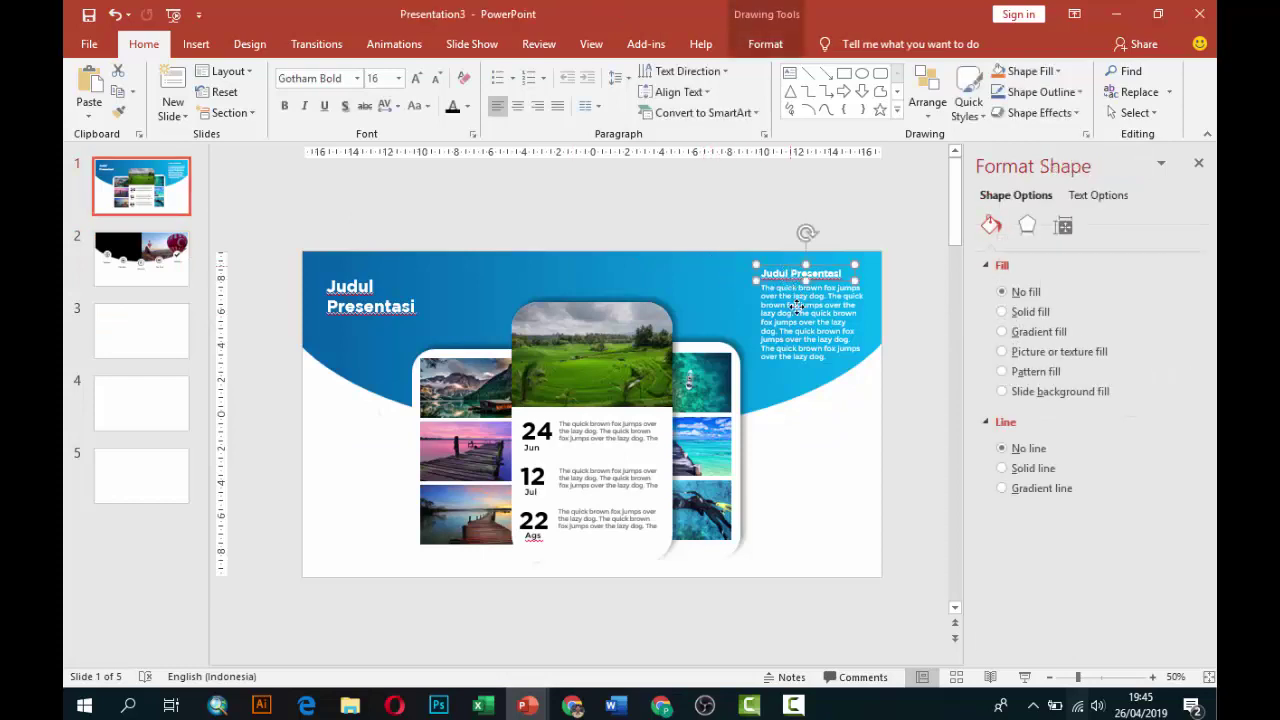
{"action": "scroll", "coordinate": [400, 305], "scroll_direction": "down", "scroll_amount": 1}
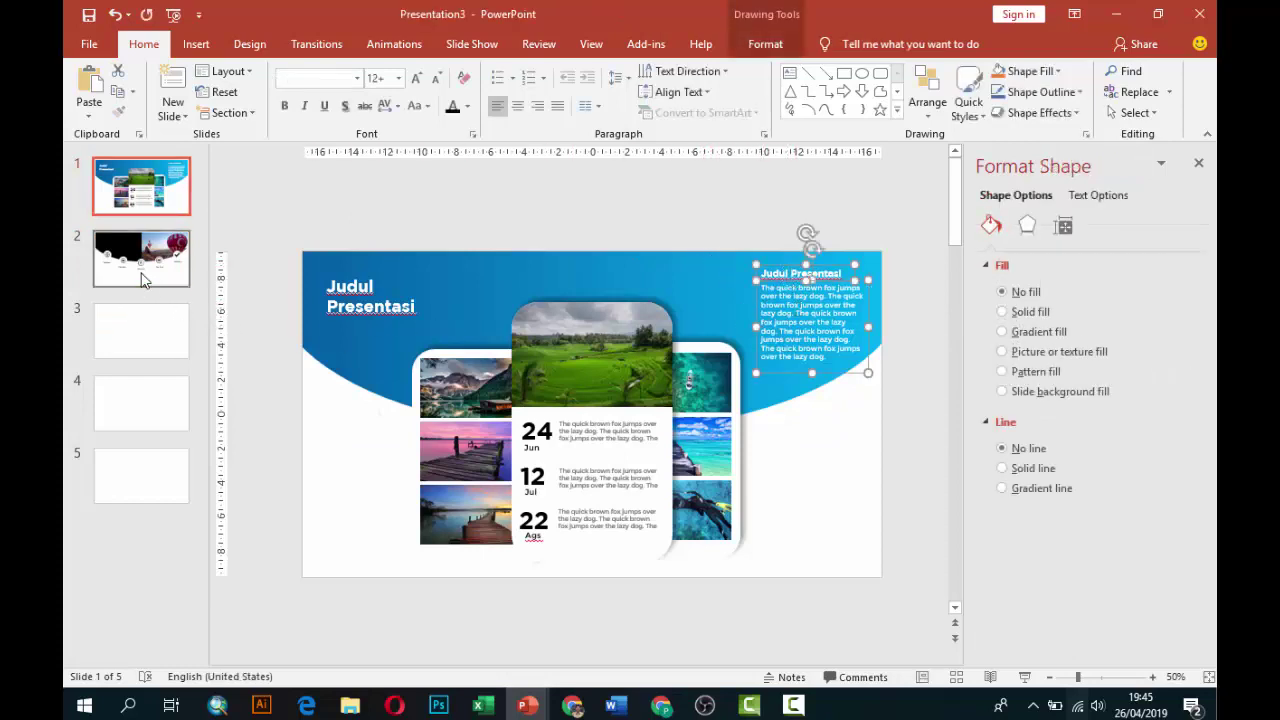
{"action": "key", "text": "ctrl+v"}
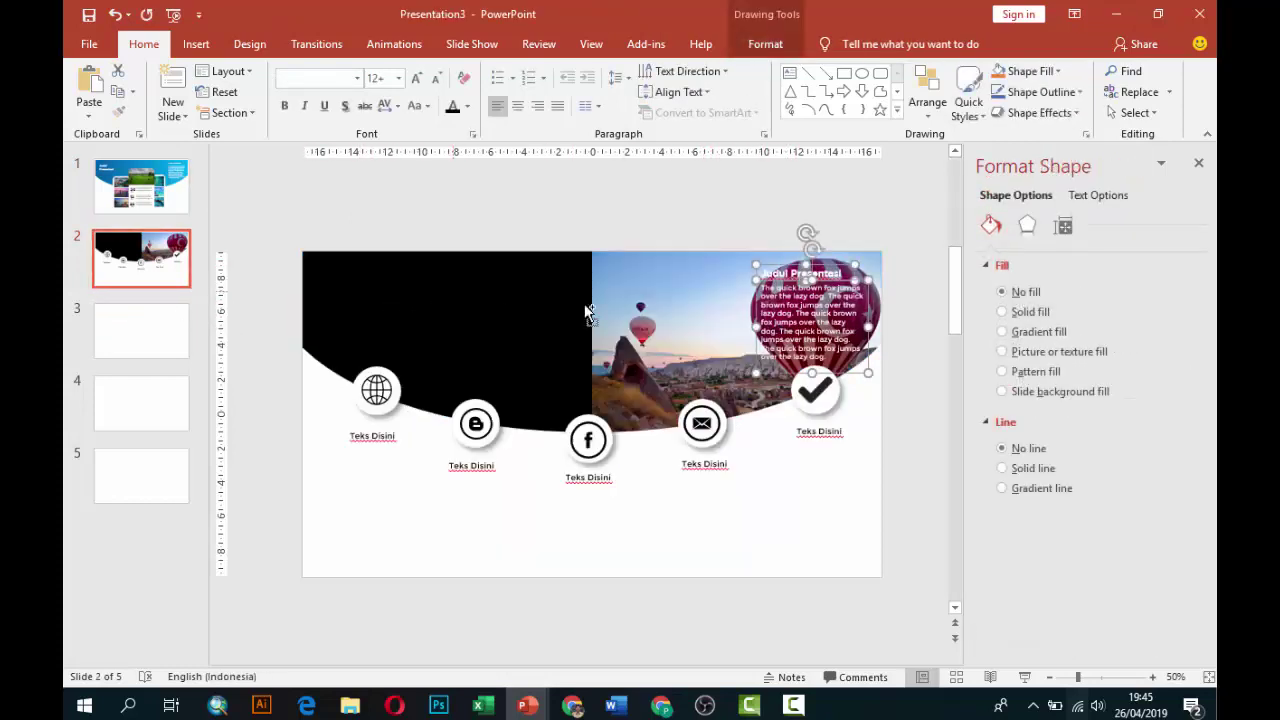
{"action": "left_click_drag", "start_coordinate": [771, 266], "coordinate": [399, 259]}
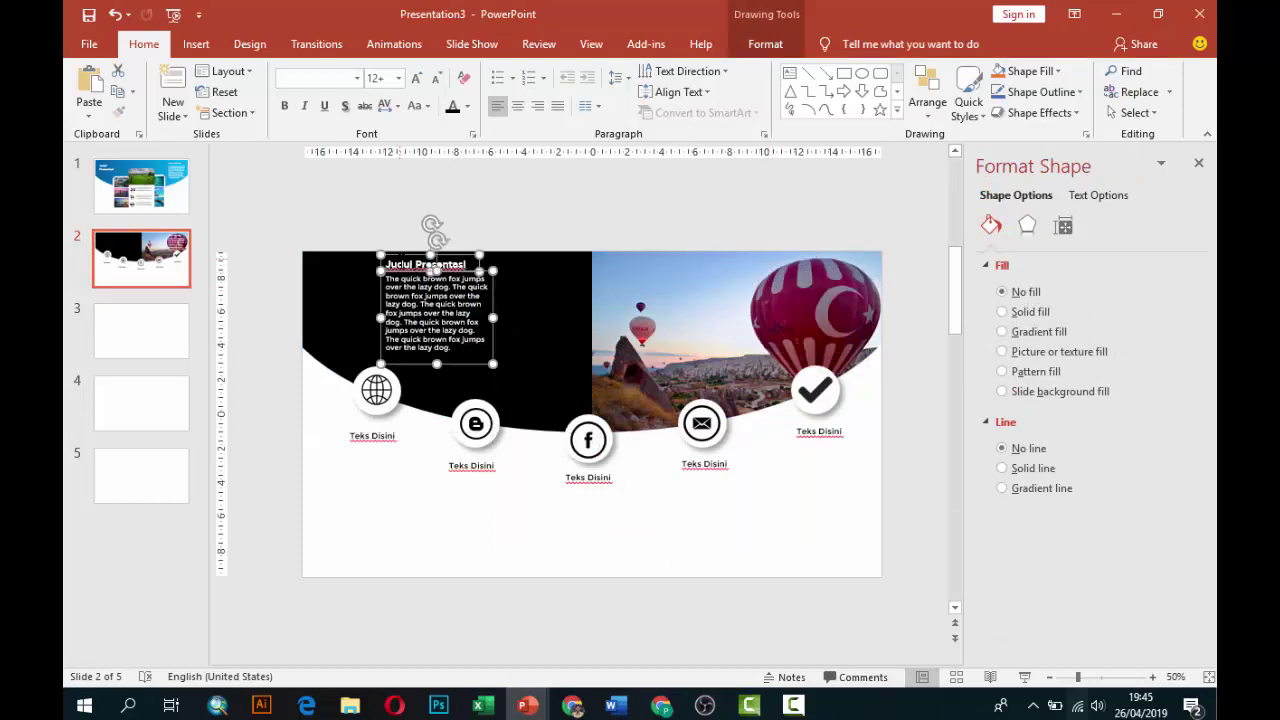
Widen the body text box and set the body text to 14 pt
{"action": "left_click", "coordinate": [253, 290]}
{"action": "left_click", "coordinate": [437, 300]}
{"action": "mouse_move", "coordinate": [493, 317]}
{"action": "left_mouse_down"}
{"action": "mouse_move", "coordinate": [550, 320]}
{"action": "mouse_move", "coordinate": [514, 356]}
{"action": "mouse_move", "coordinate": [571, 316]}
{"action": "left_mouse_up"}
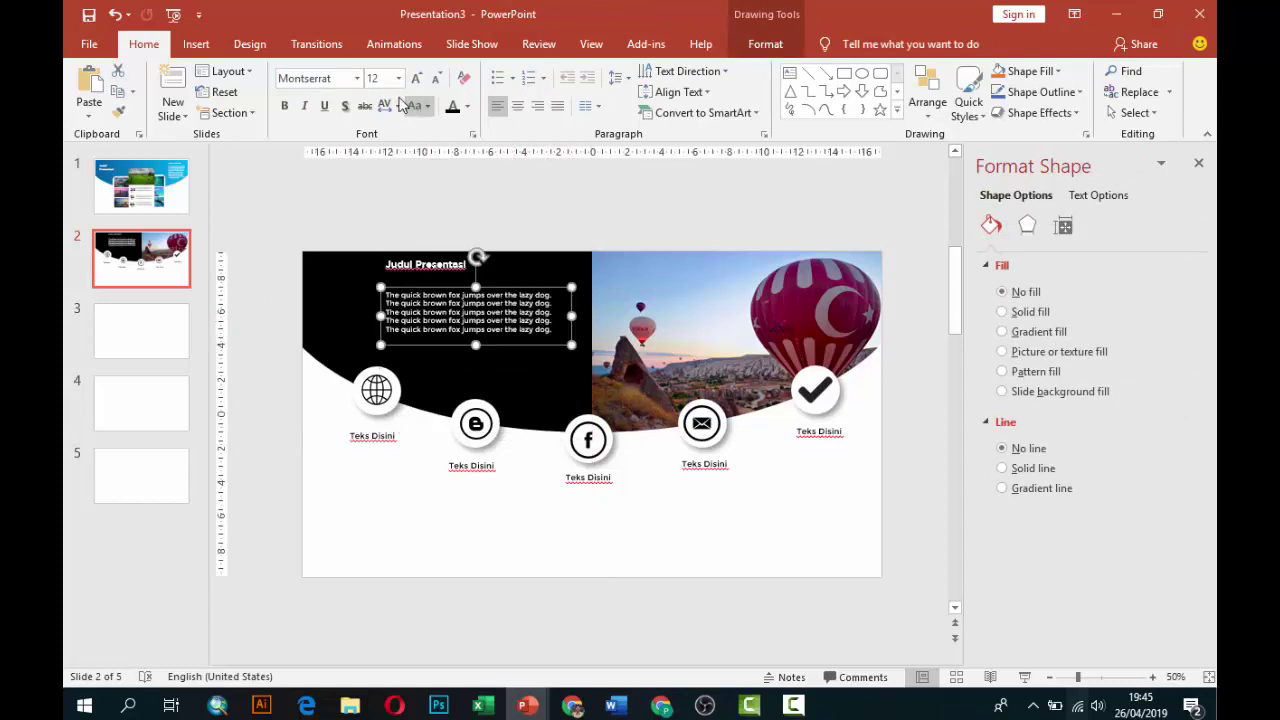
{"action": "left_click", "coordinate": [398, 78]}
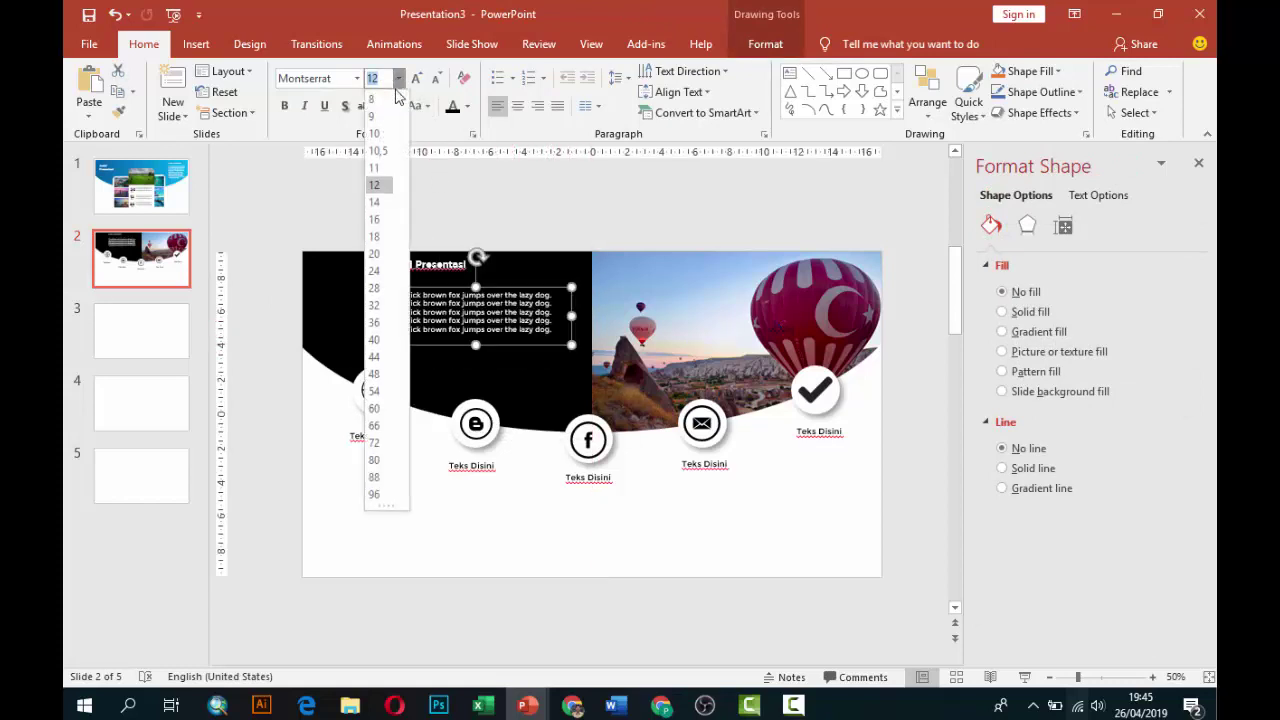
{"action": "left_click", "coordinate": [374, 202]}
Set the 'Judul Presentasi' title to 20 pt on one line and preview the slide show
{"action": "left_click", "coordinate": [420, 266]}
{"action": "left_click_drag", "start_coordinate": [420, 266], "coordinate": [427, 285]}
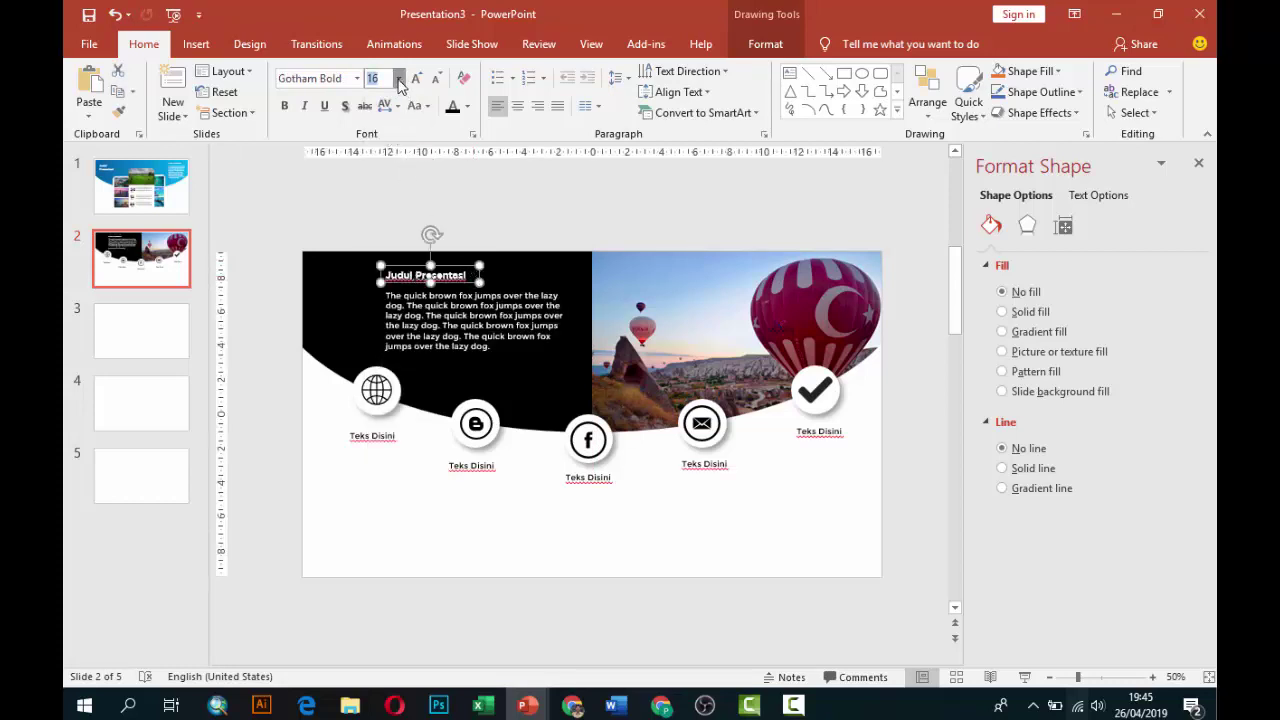
{"action": "left_click", "coordinate": [398, 78]}
{"action": "left_click", "coordinate": [374, 254]}
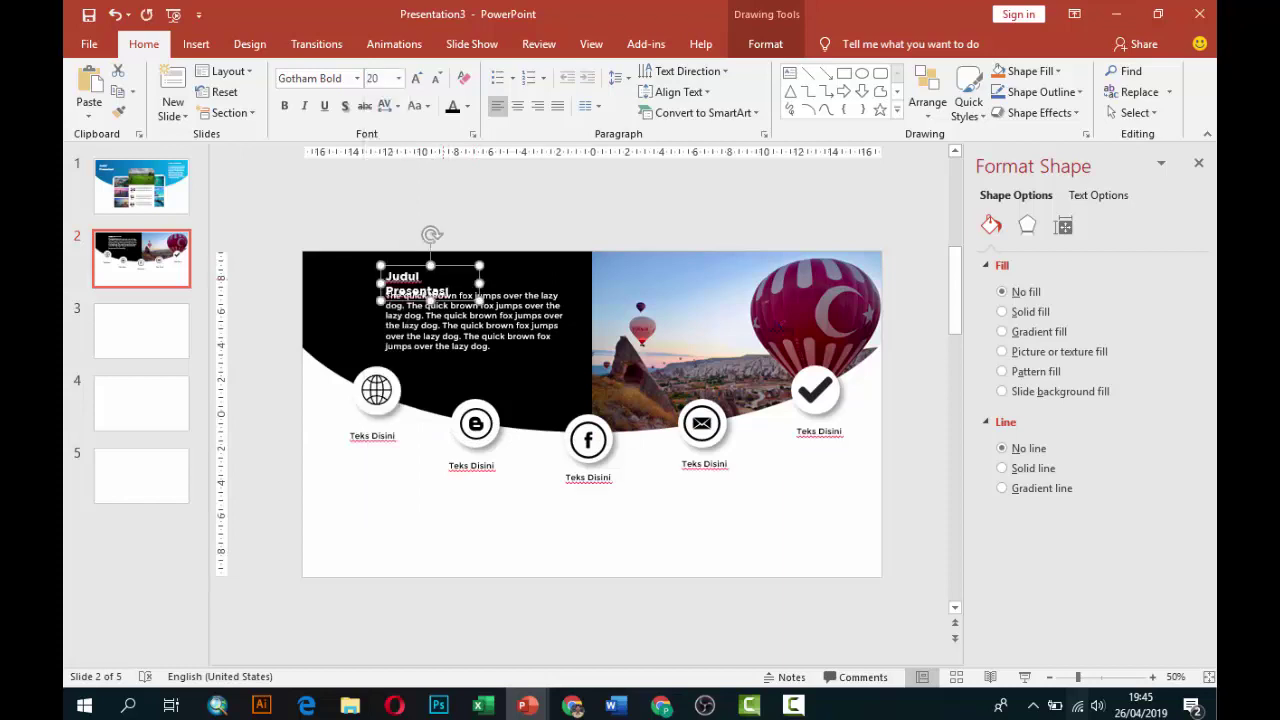
{"action": "mouse_move", "coordinate": [478, 284]}
{"action": "left_mouse_down"}
{"action": "mouse_move", "coordinate": [563, 283]}
{"action": "mouse_move", "coordinate": [527, 260]}
{"action": "left_mouse_up"}
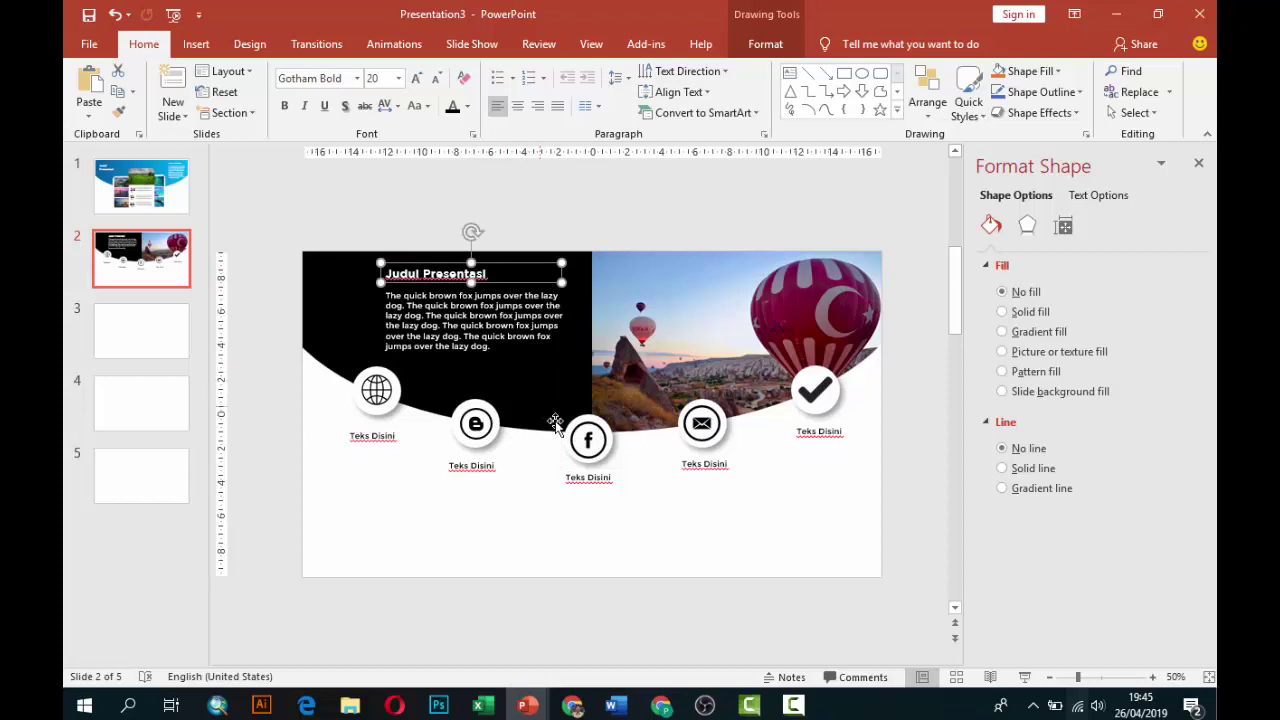
{"action": "left_click", "coordinate": [538, 523]}
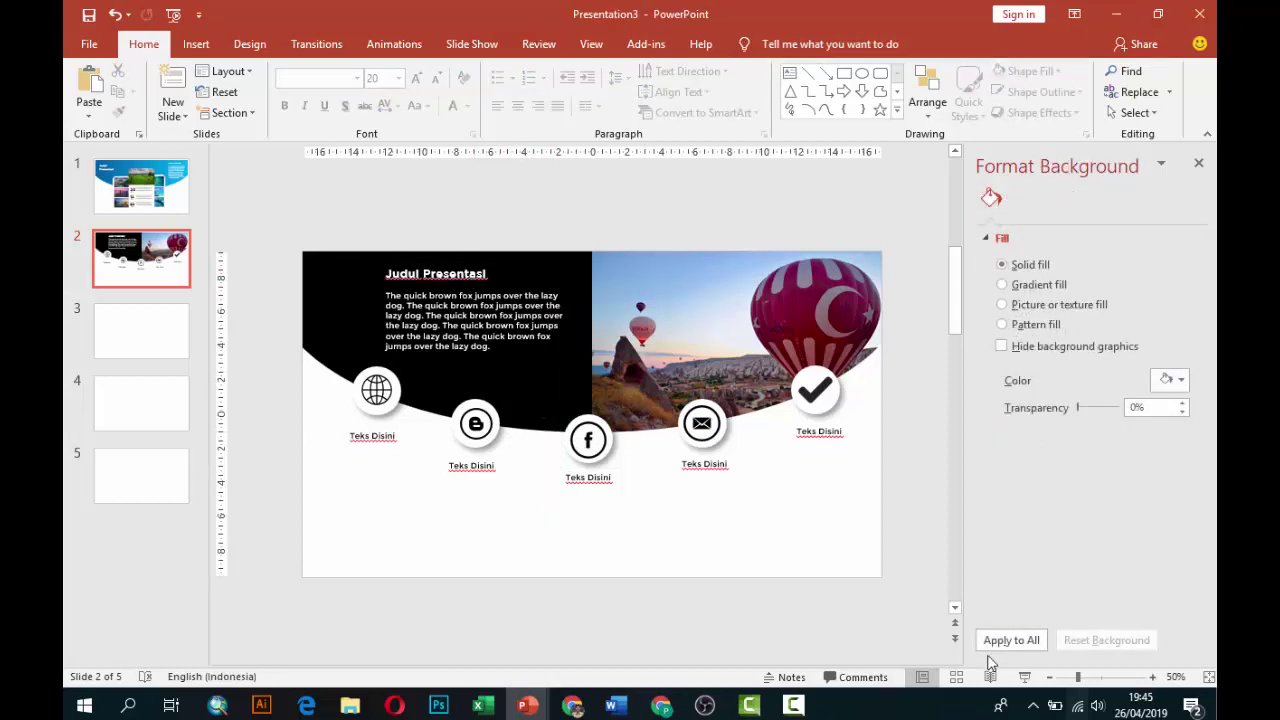
{"action": "left_click", "coordinate": [1025, 678]}
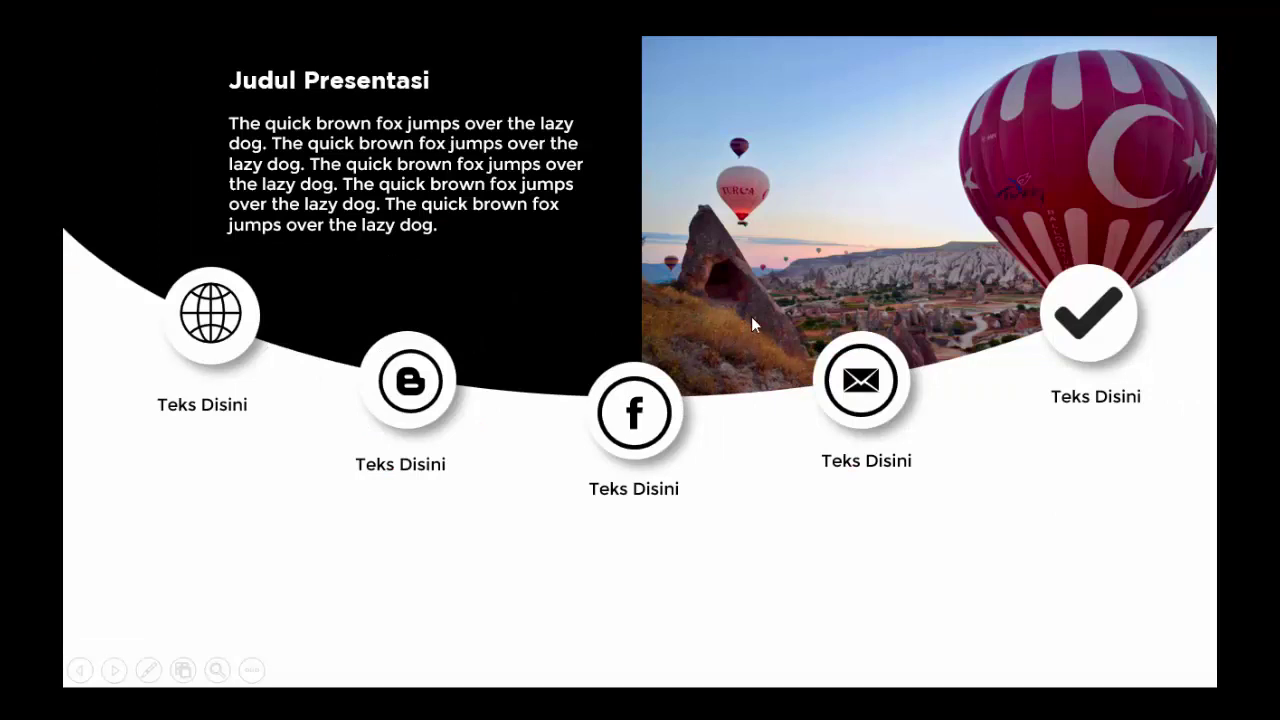
{"action": "key", "text": "Escape"}
Draw a rectangle covering the whole of slide 3
{"action": "left_click", "coordinate": [150, 330]}
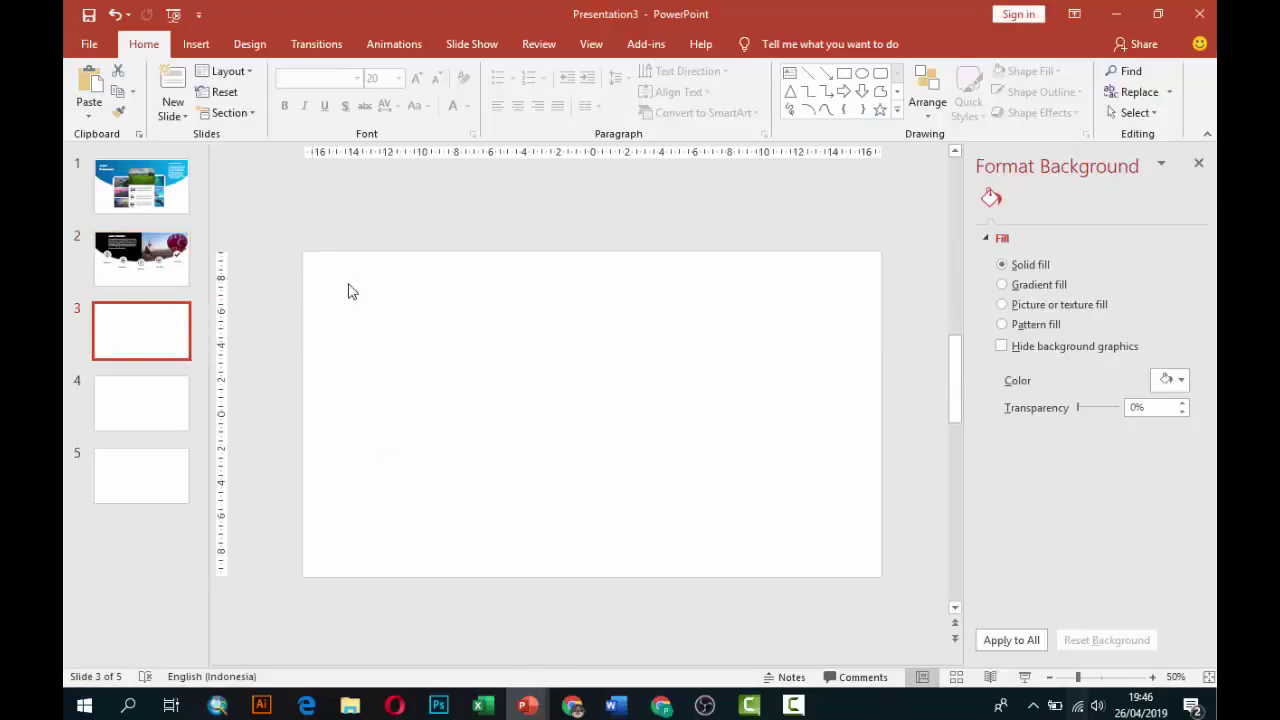
{"action": "left_click", "coordinate": [196, 44]}
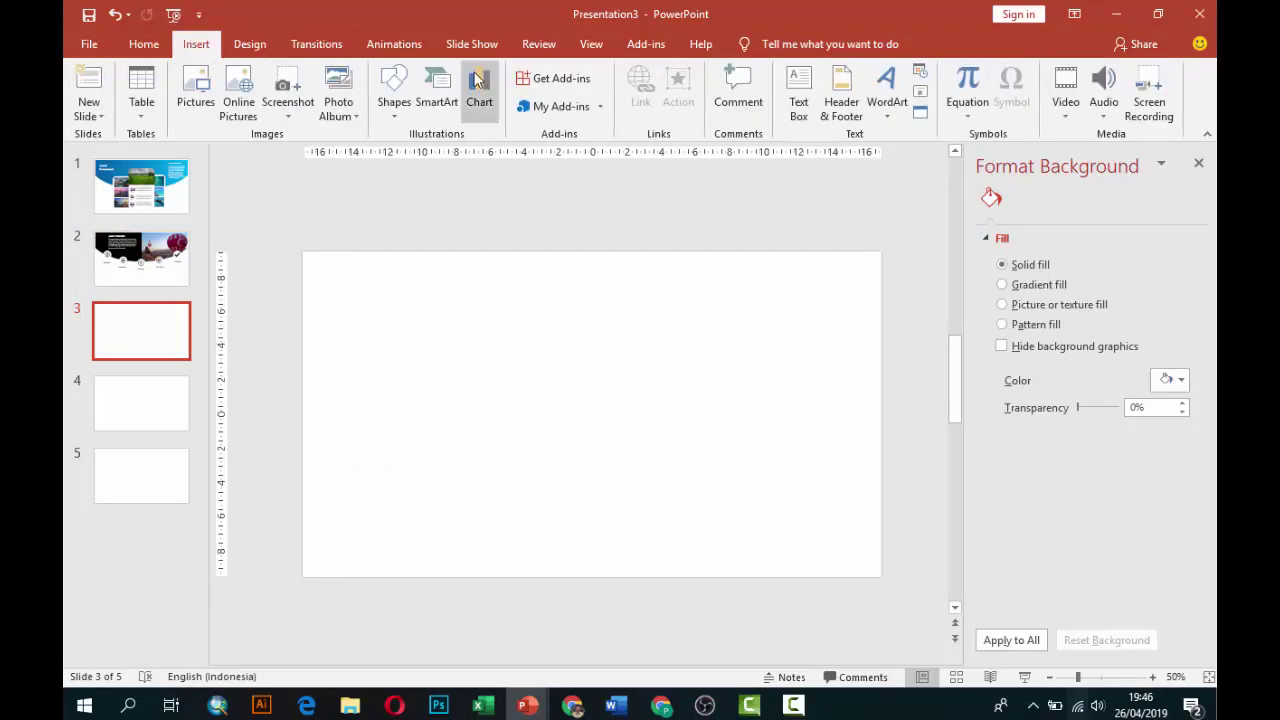
{"action": "left_click", "coordinate": [392, 105]}
{"action": "left_click", "coordinate": [439, 154]}
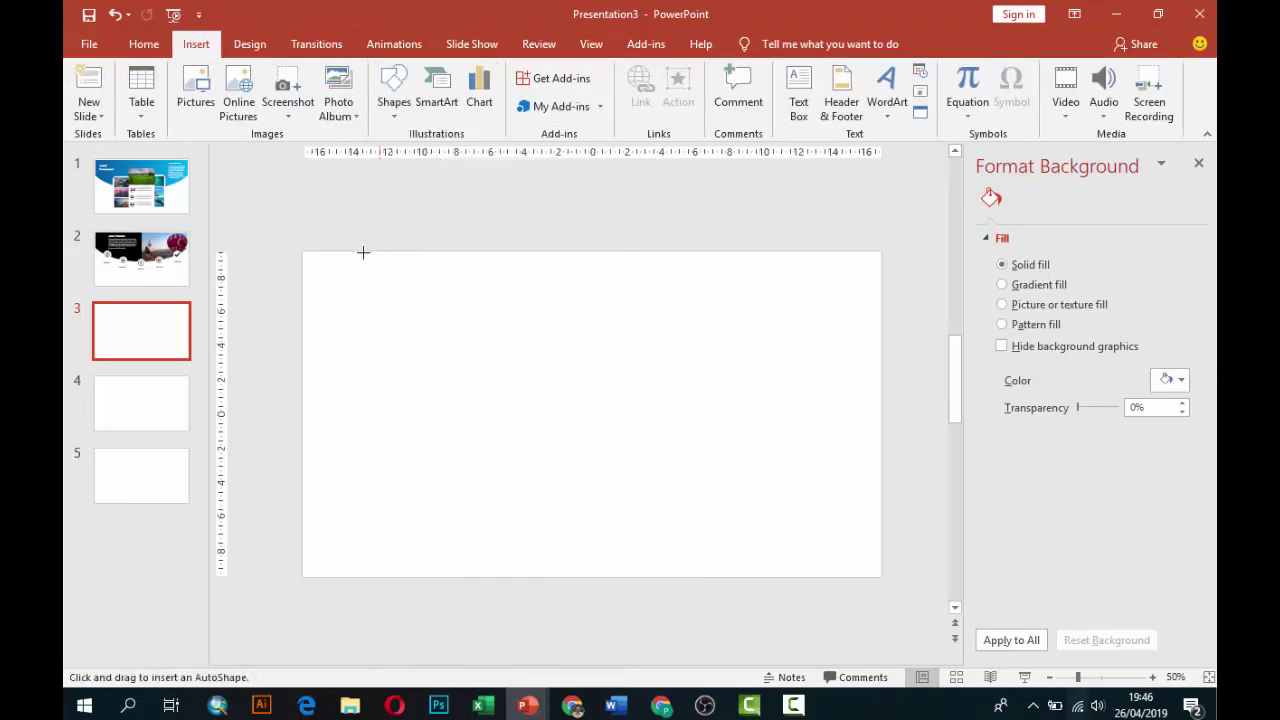
{"action": "left_click_drag", "start_coordinate": [299, 250], "coordinate": [884, 576]}
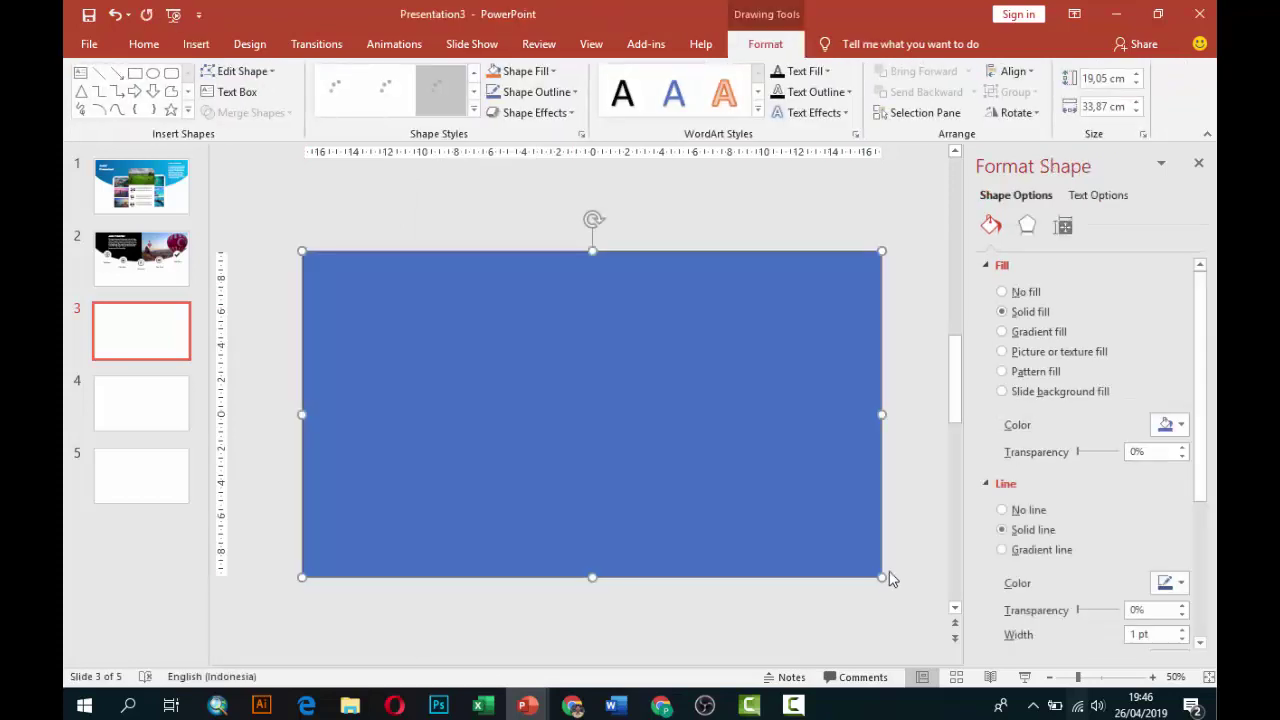
Edit the rectangle's points, opening the path at the bottom-right corner to form a triangle
{"action": "right_click", "coordinate": [857, 485]}
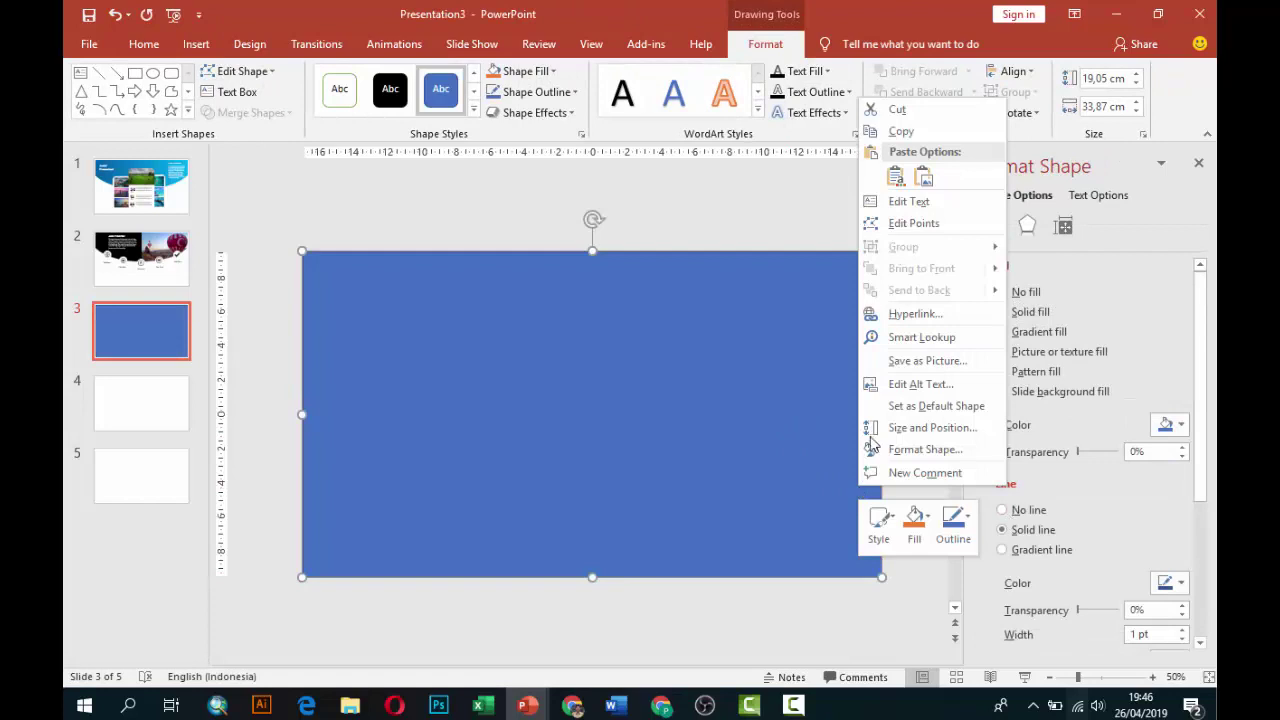
{"action": "left_click", "coordinate": [899, 236]}
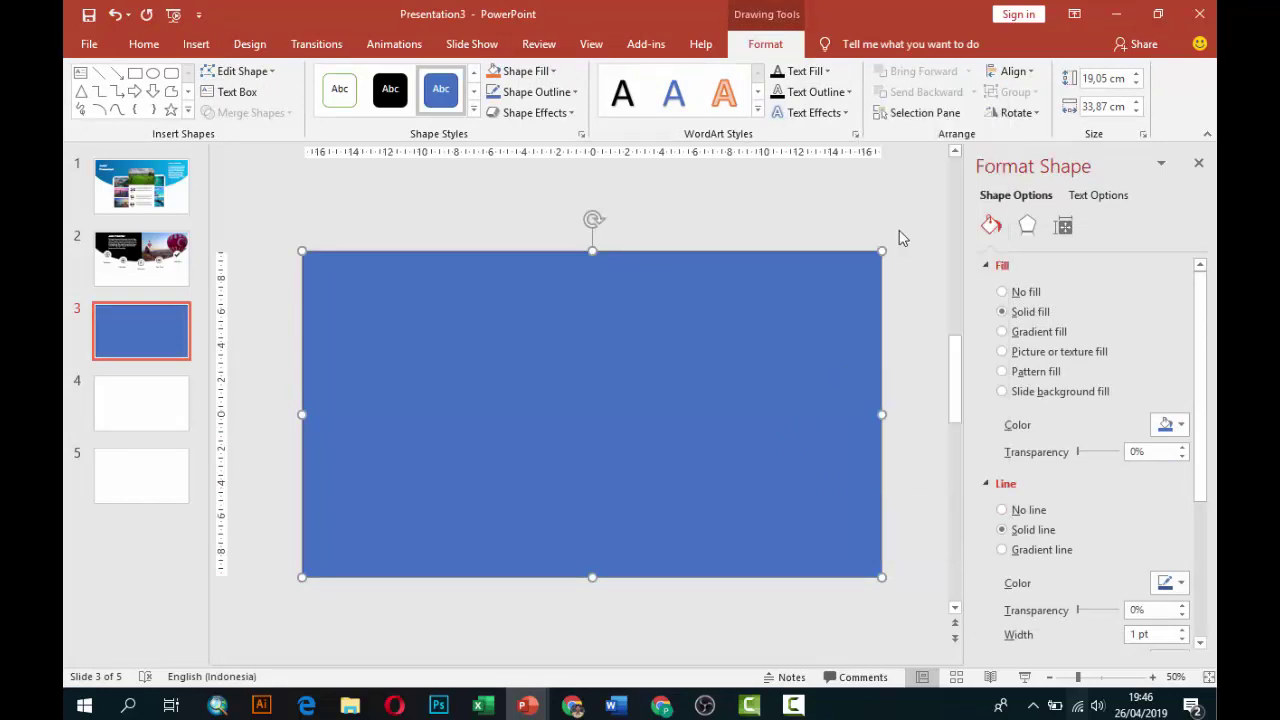
{"action": "right_click", "coordinate": [881, 577]}
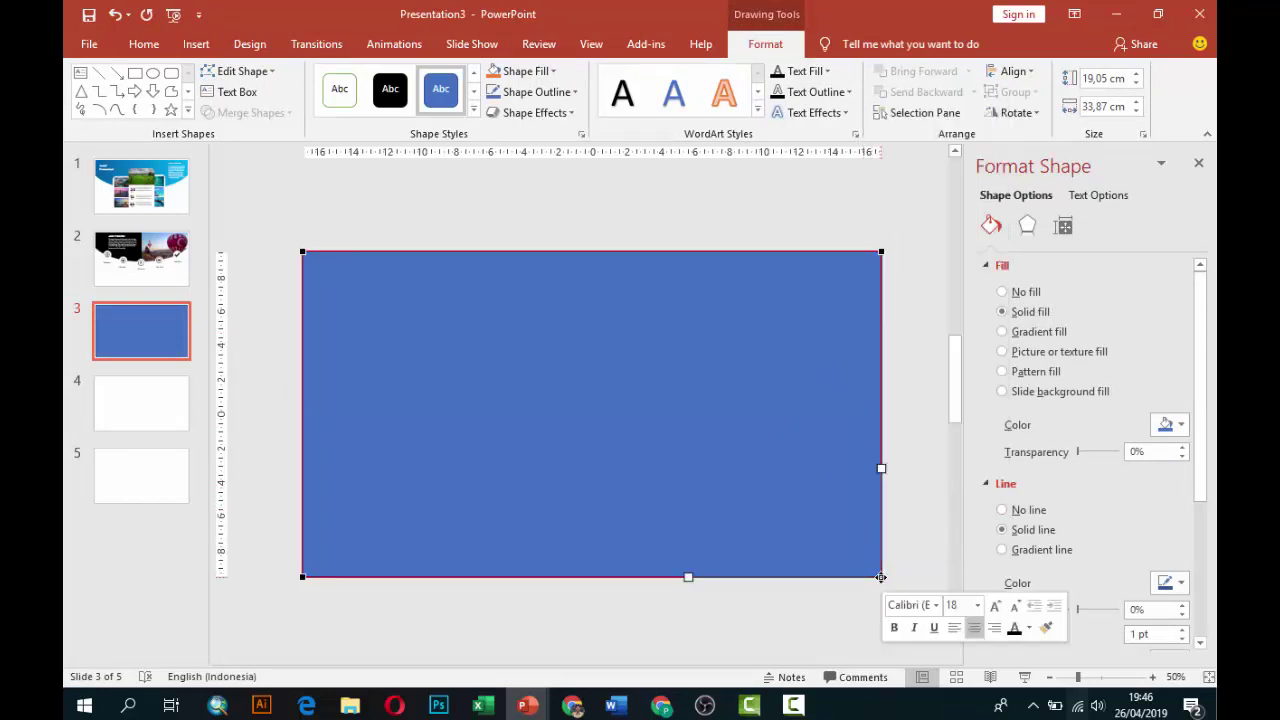
{"action": "left_click", "coordinate": [910, 448]}
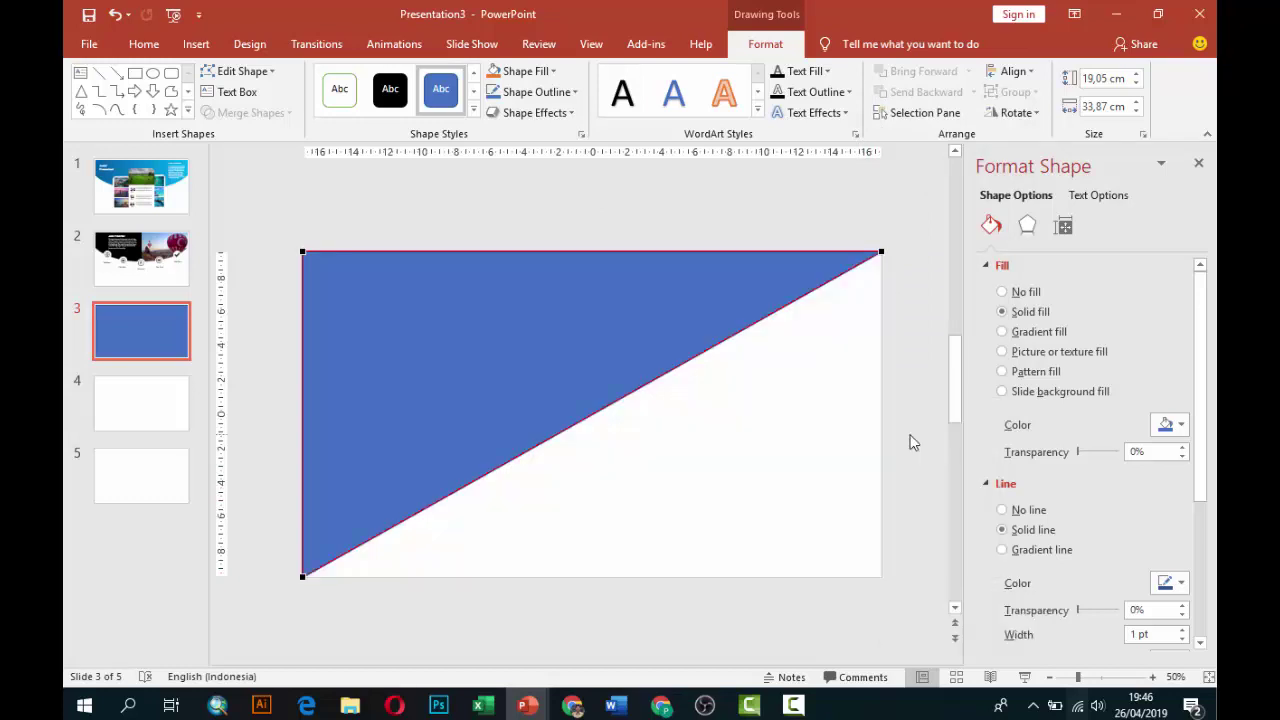
{"action": "left_click", "coordinate": [731, 397]}
{"action": "left_click", "coordinate": [683, 334]}
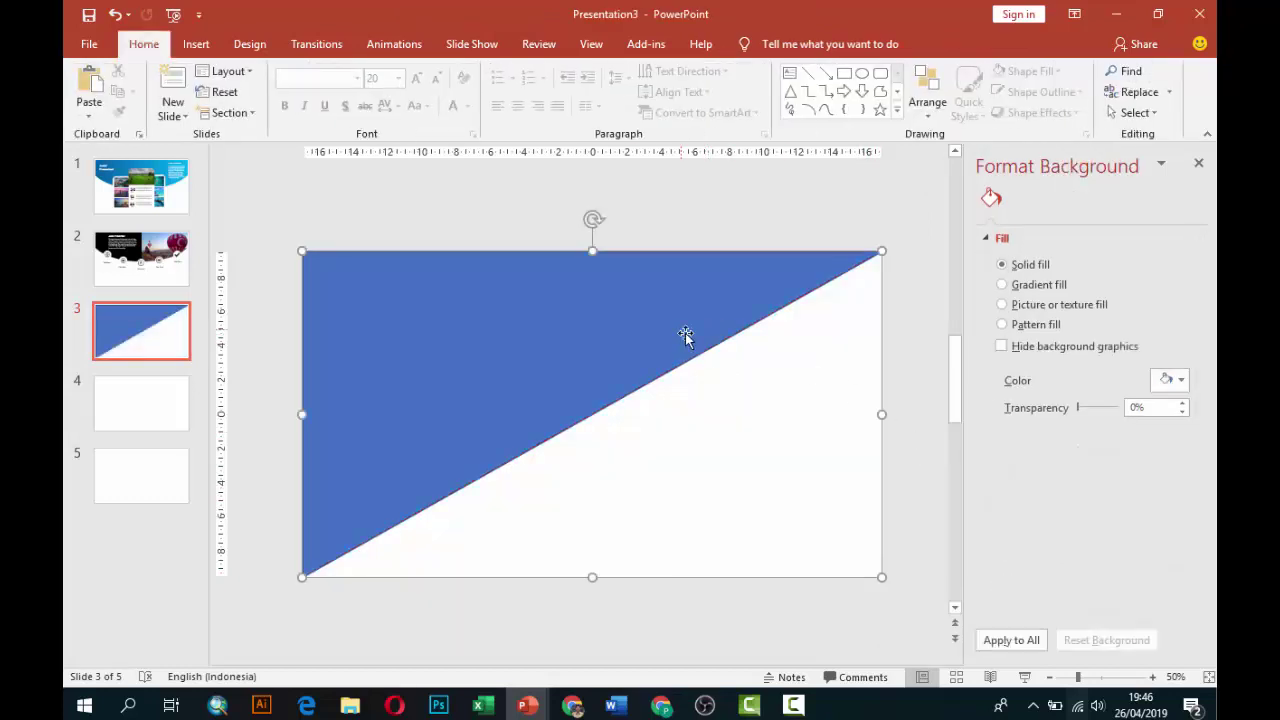
Remove the triangle's outline and picture-fill it from IMAGE > NATURE with a balloon photo
{"action": "left_click", "coordinate": [1014, 517]}
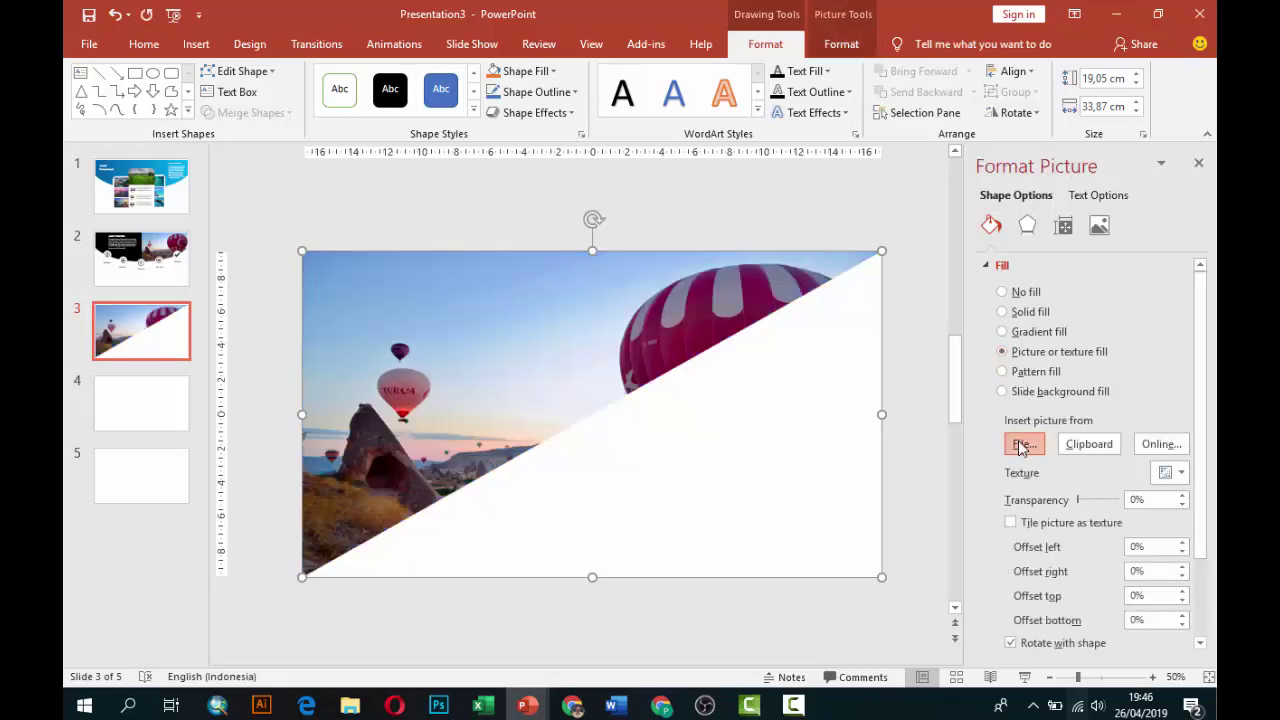
{"action": "left_click", "coordinate": [1022, 444]}
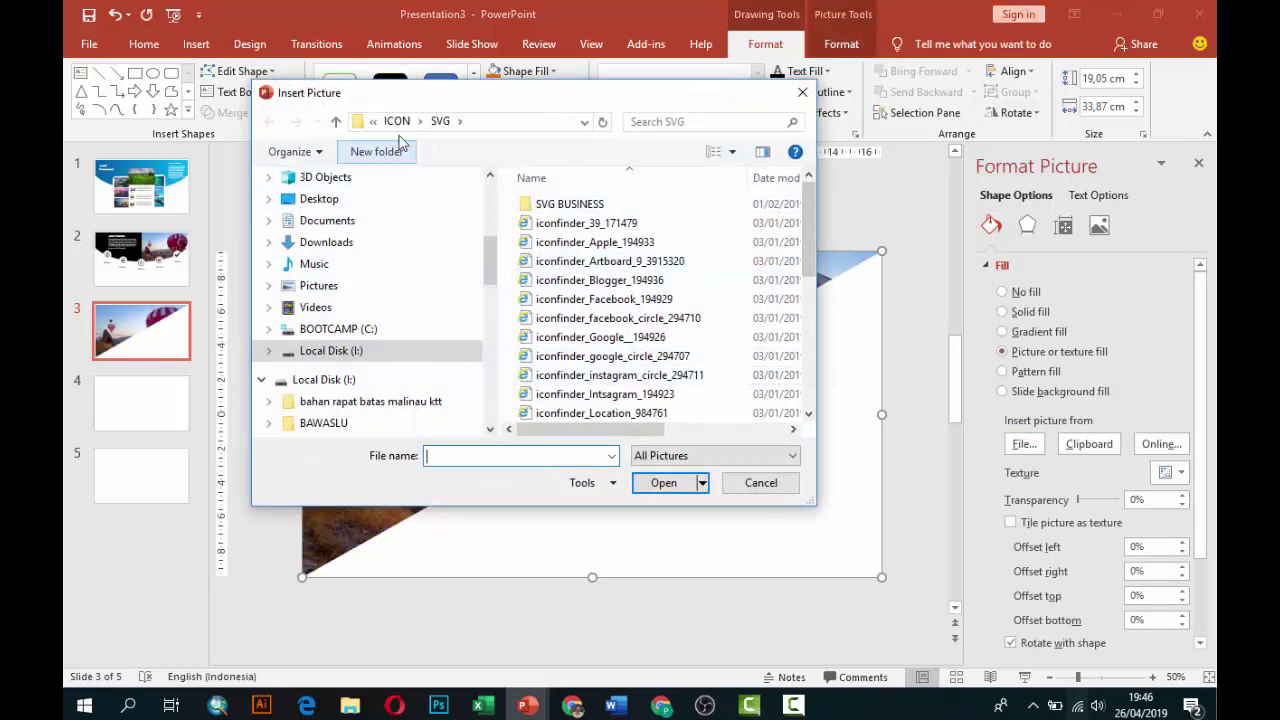
{"action": "left_click", "coordinate": [397, 121]}
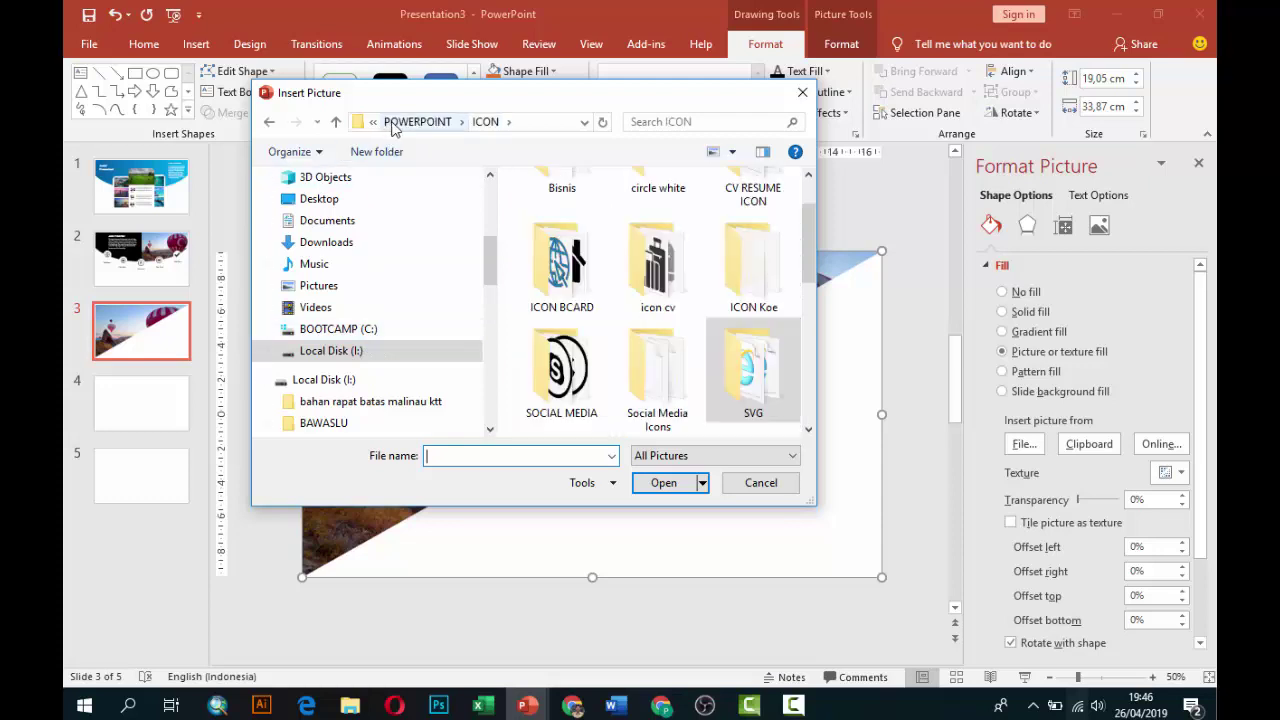
{"action": "left_click", "coordinate": [418, 121]}
{"action": "left_click", "coordinate": [405, 121]}
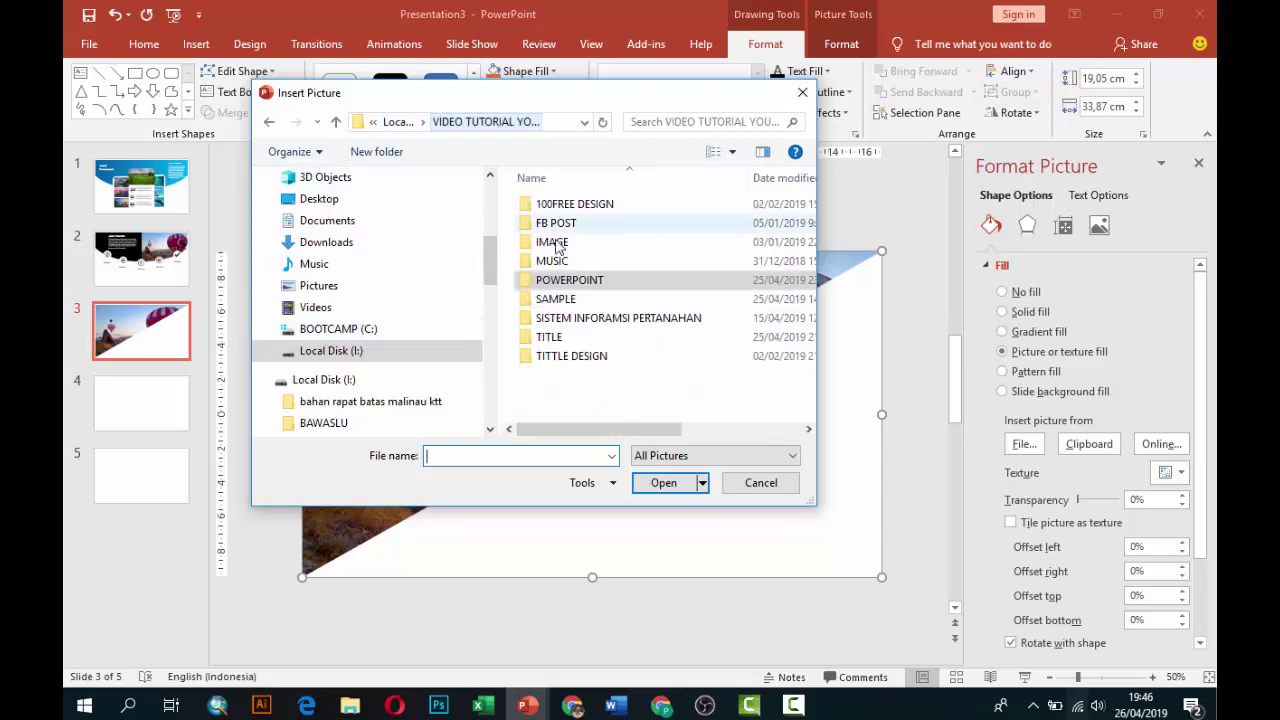
{"action": "double_click", "coordinate": [556, 246]}
{"action": "double_click", "coordinate": [657, 222]}
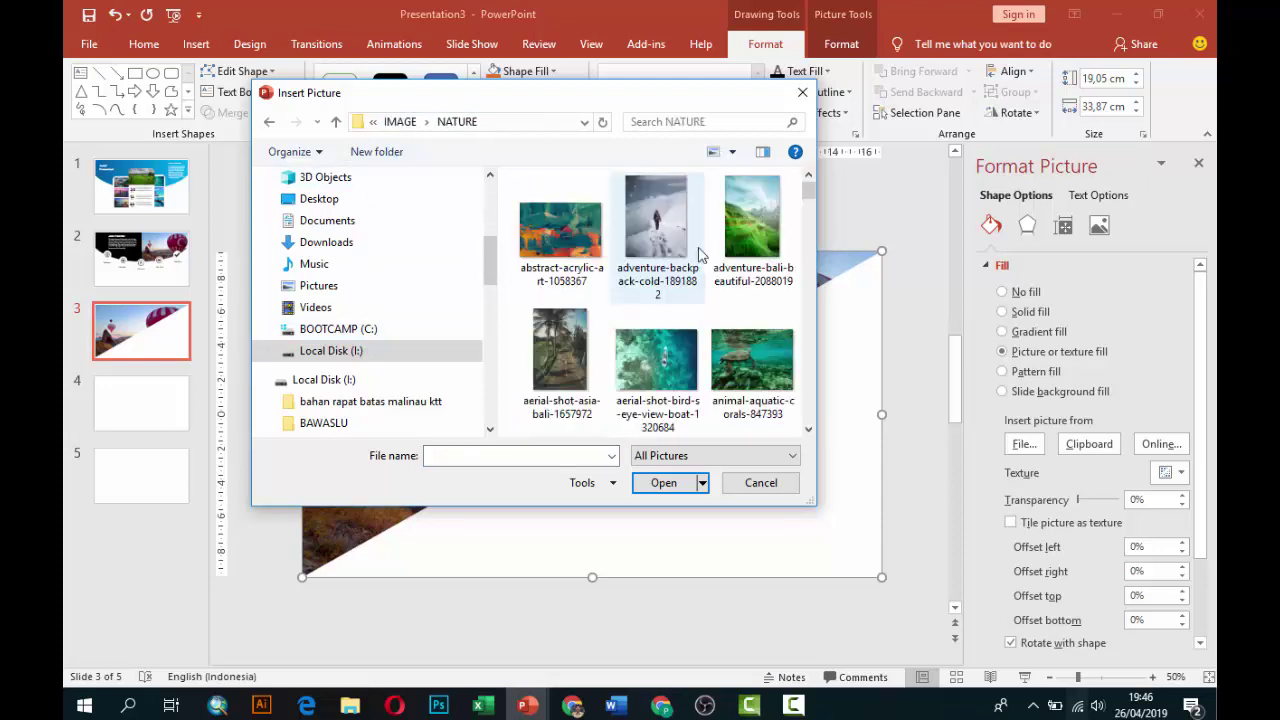
{"action": "left_click_drag", "start_coordinate": [808, 186], "coordinate": [815, 392]}
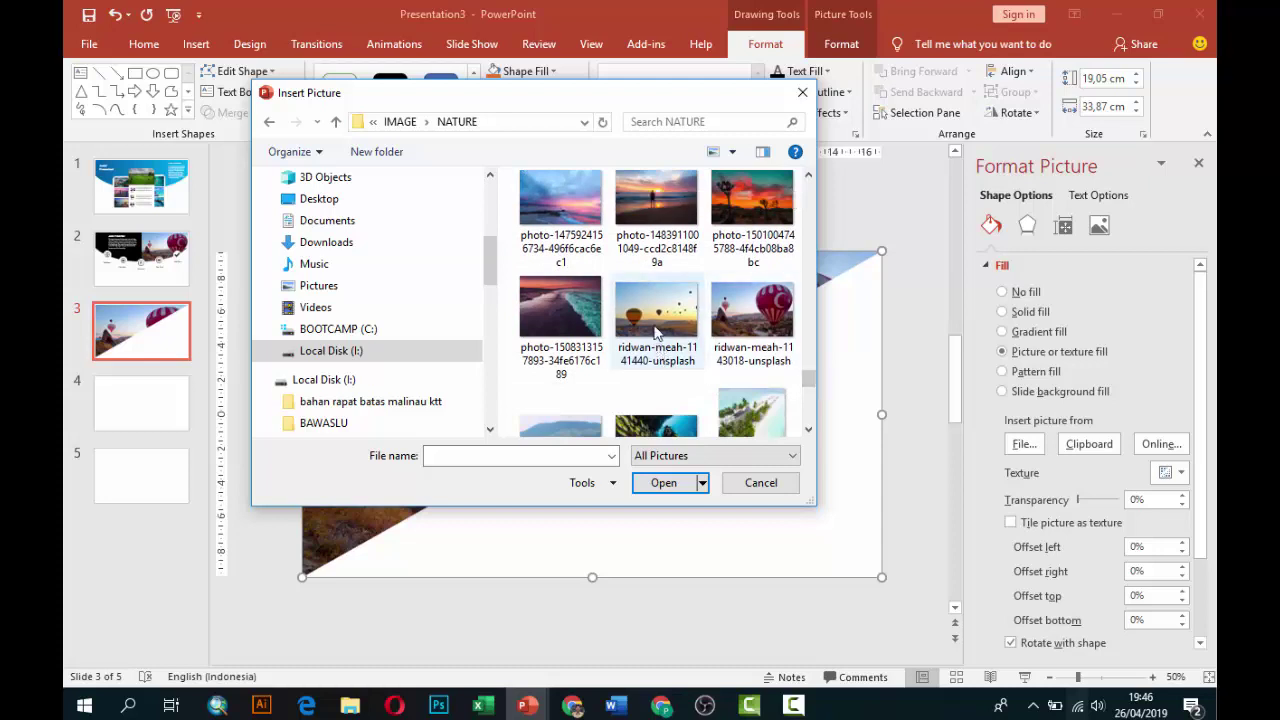
{"action": "left_click", "coordinate": [660, 318]}
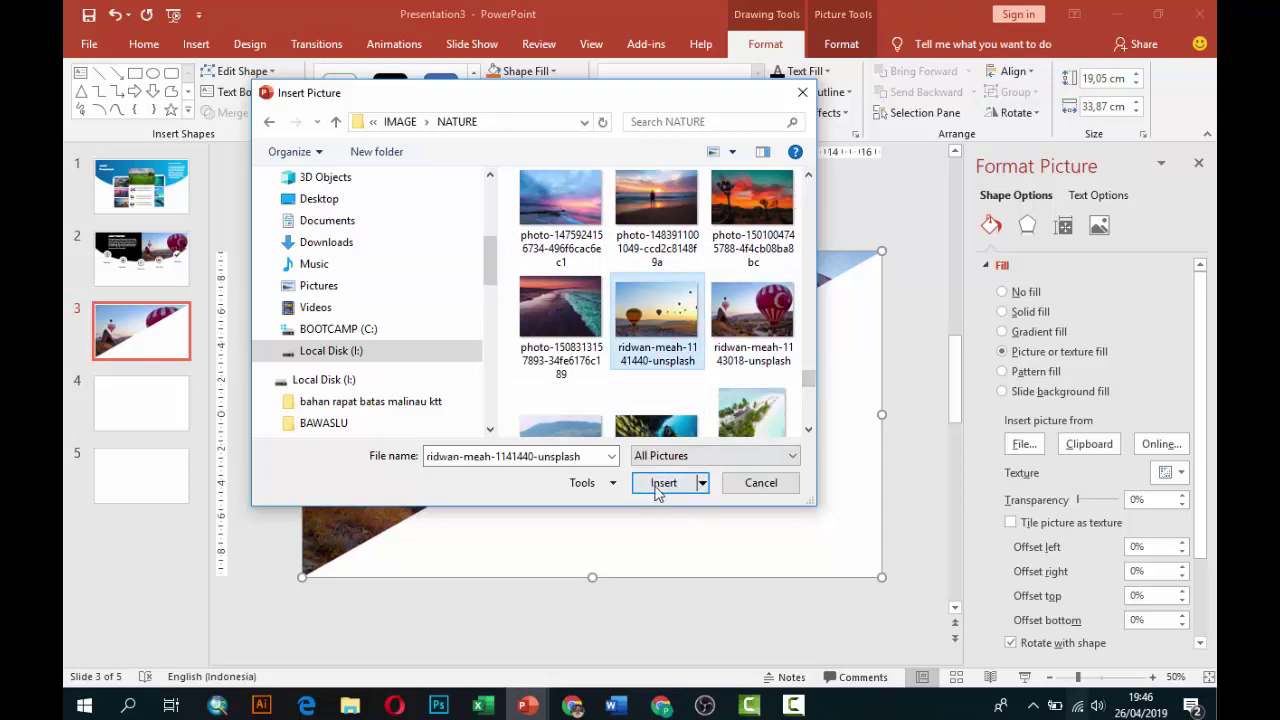
{"action": "left_click", "coordinate": [663, 482]}
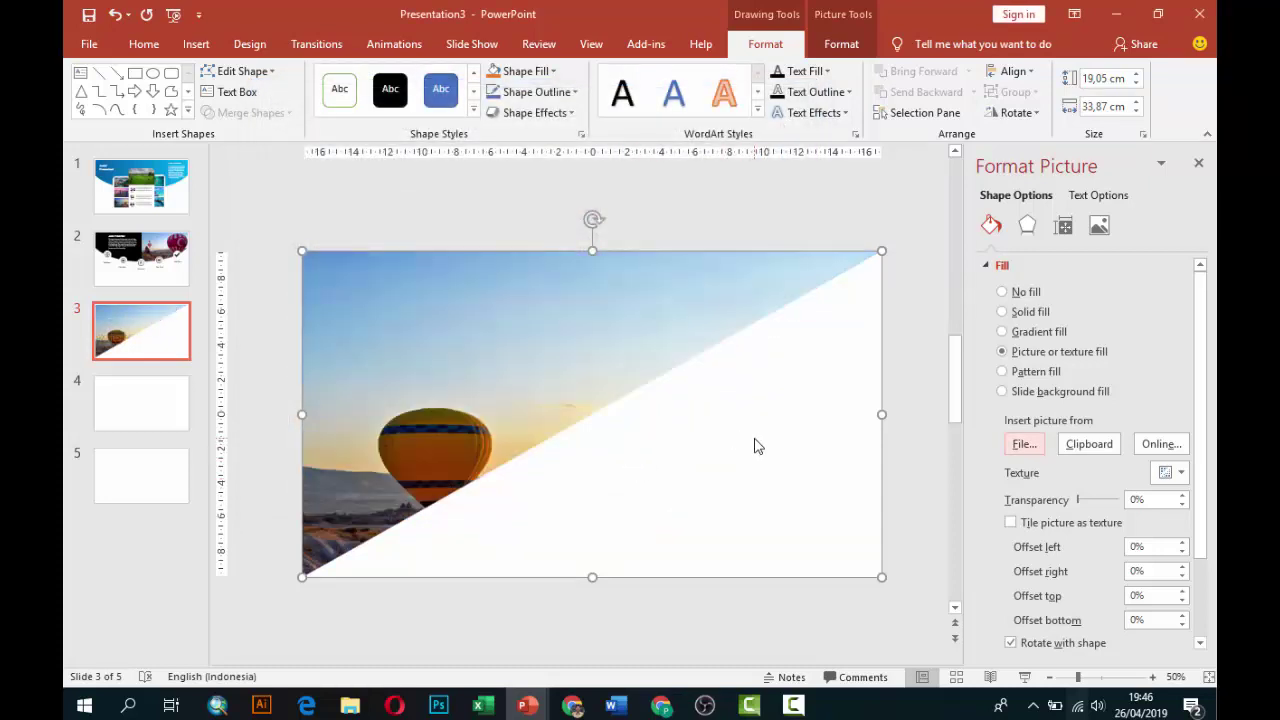
Replace the triangle's fill with the aquarium-corals-macro-920163 photo
{"action": "left_click", "coordinate": [1024, 444]}
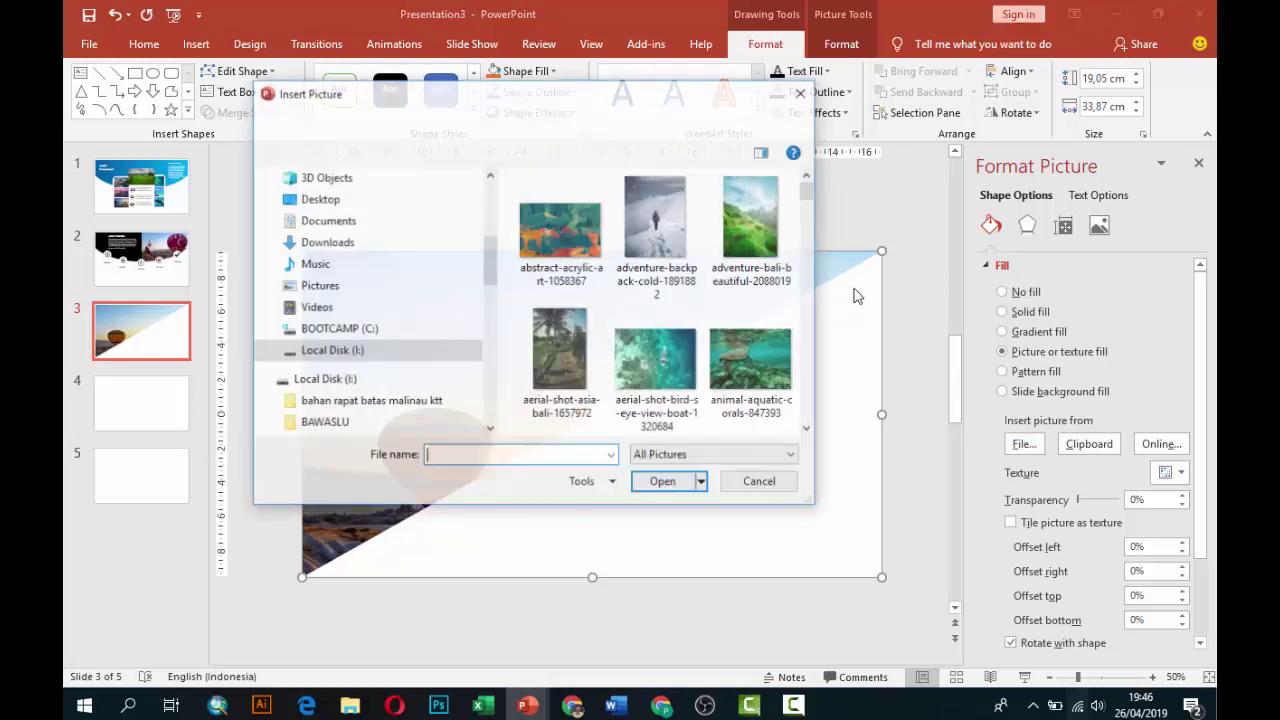
{"action": "left_click_drag", "start_coordinate": [812, 197], "coordinate": [811, 208]}
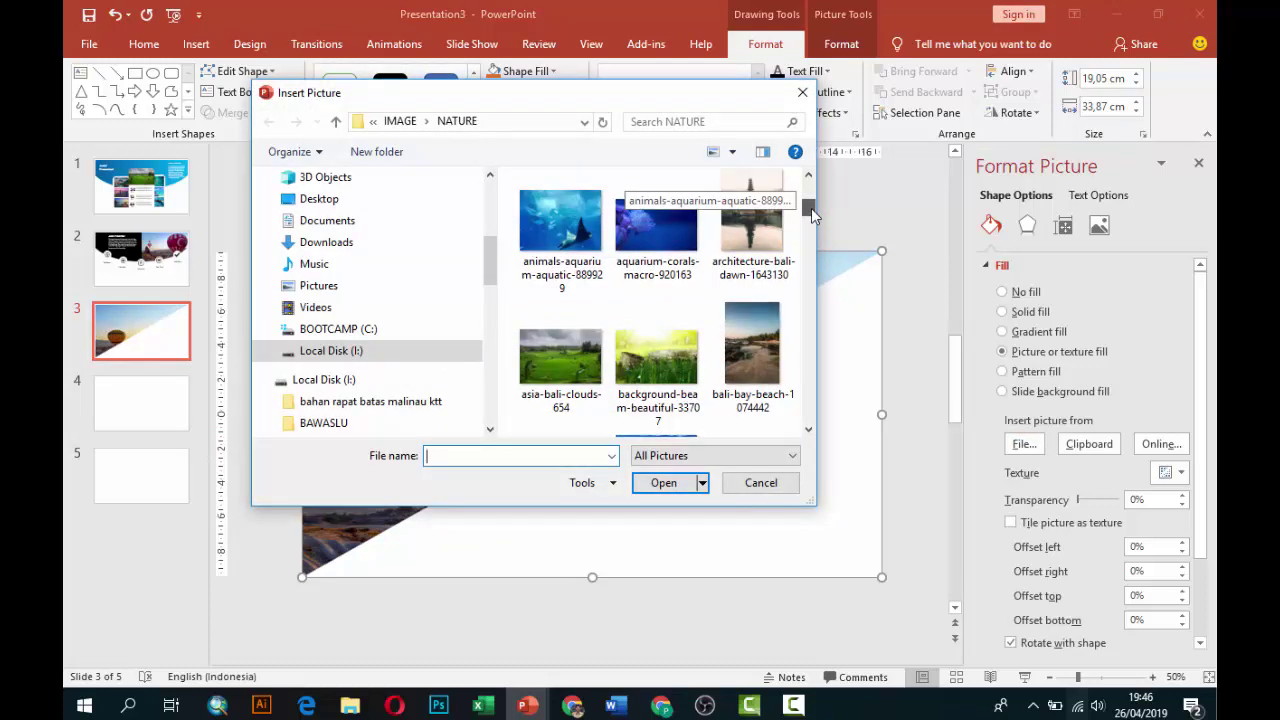
{"action": "left_click", "coordinate": [668, 234]}
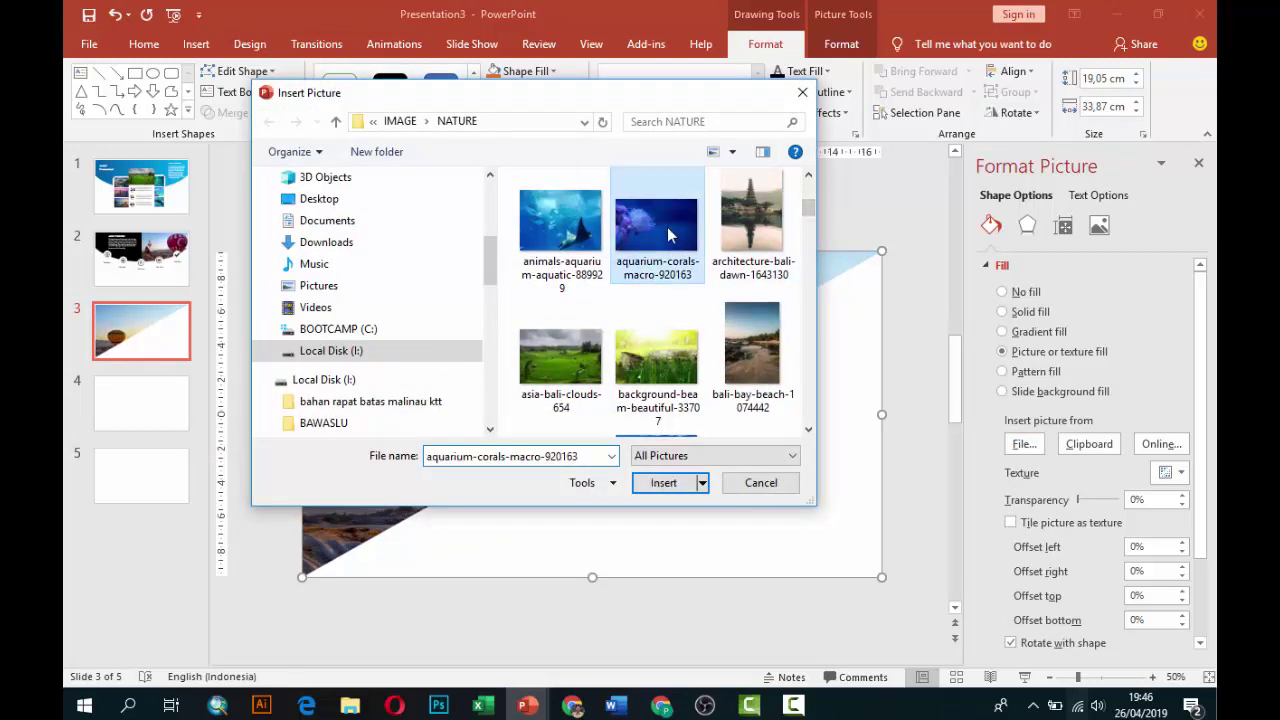
{"action": "left_click", "coordinate": [666, 484]}
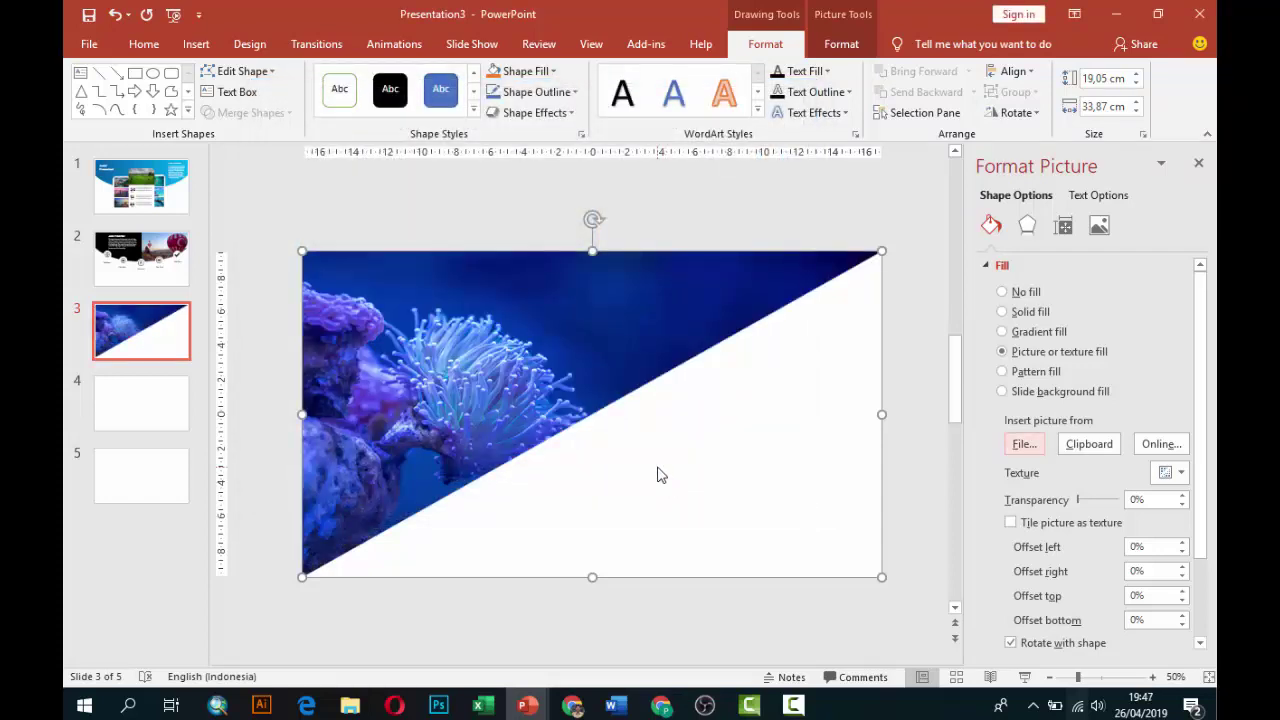
Draw a 7.2 cm circle with no outline, centred over the triangle's diagonal edge
{"action": "left_click", "coordinate": [196, 44]}
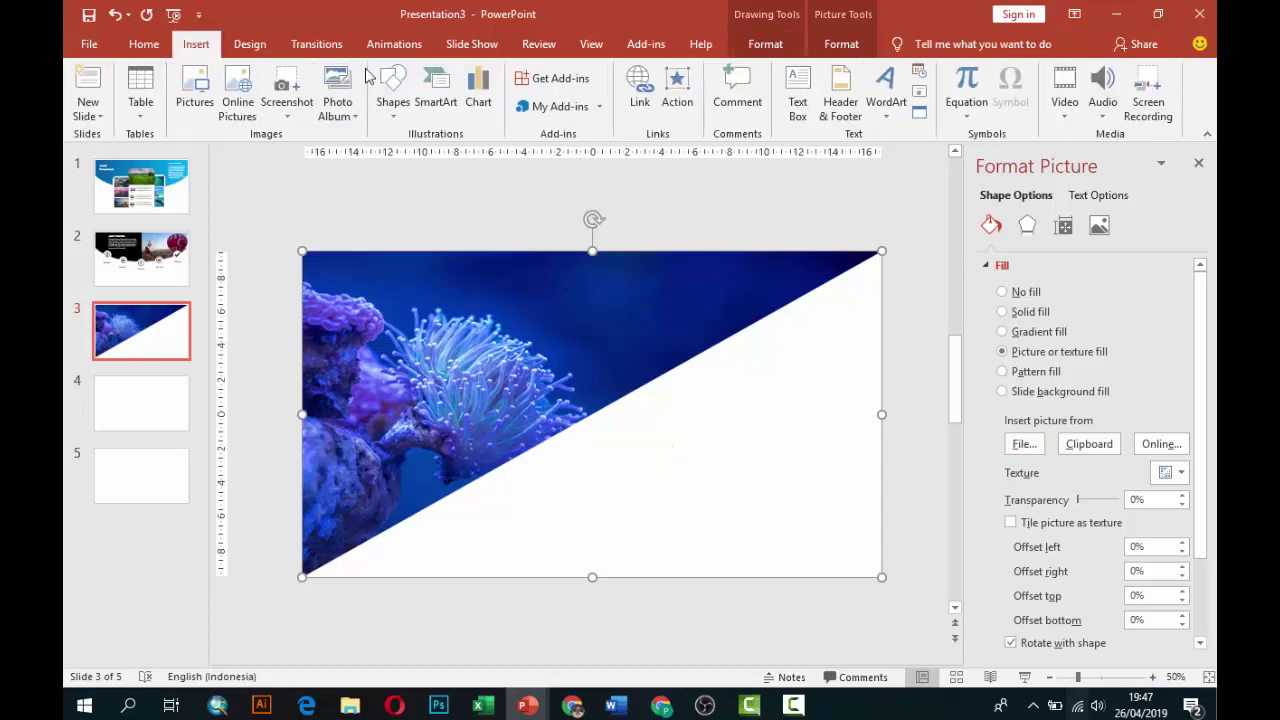
{"action": "left_click", "coordinate": [394, 100]}
{"action": "left_click", "coordinate": [460, 154]}
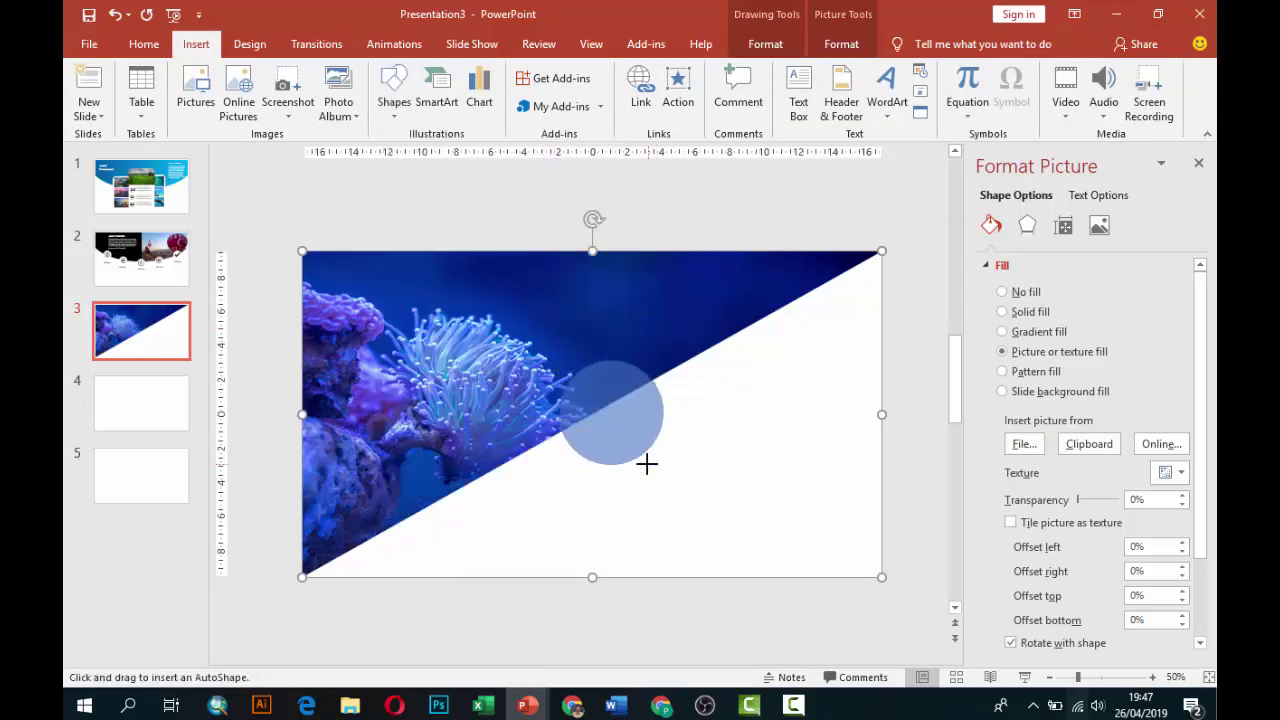
{"action": "left_click_drag", "start_coordinate": [558, 362], "coordinate": [663, 464]}
{"action": "left_click_drag", "start_coordinate": [623, 423], "coordinate": [614, 417]}
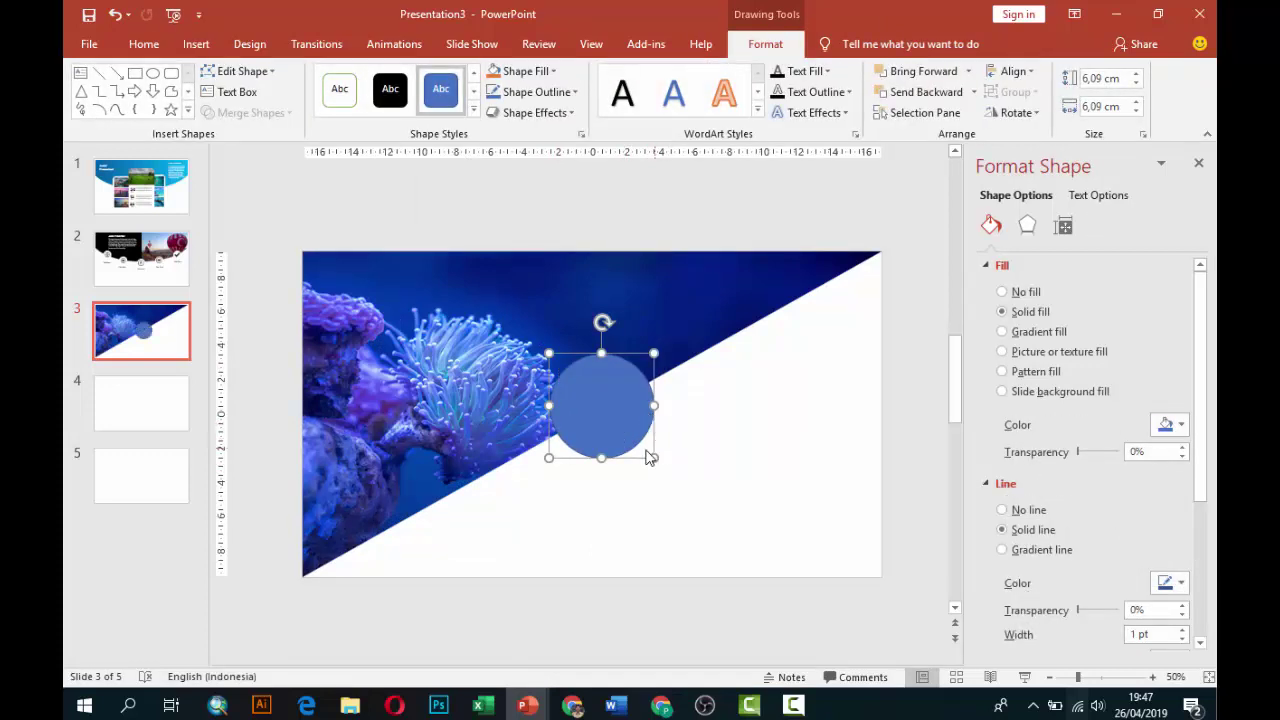
{"action": "left_click_drag", "start_coordinate": [656, 458], "coordinate": [663, 480]}
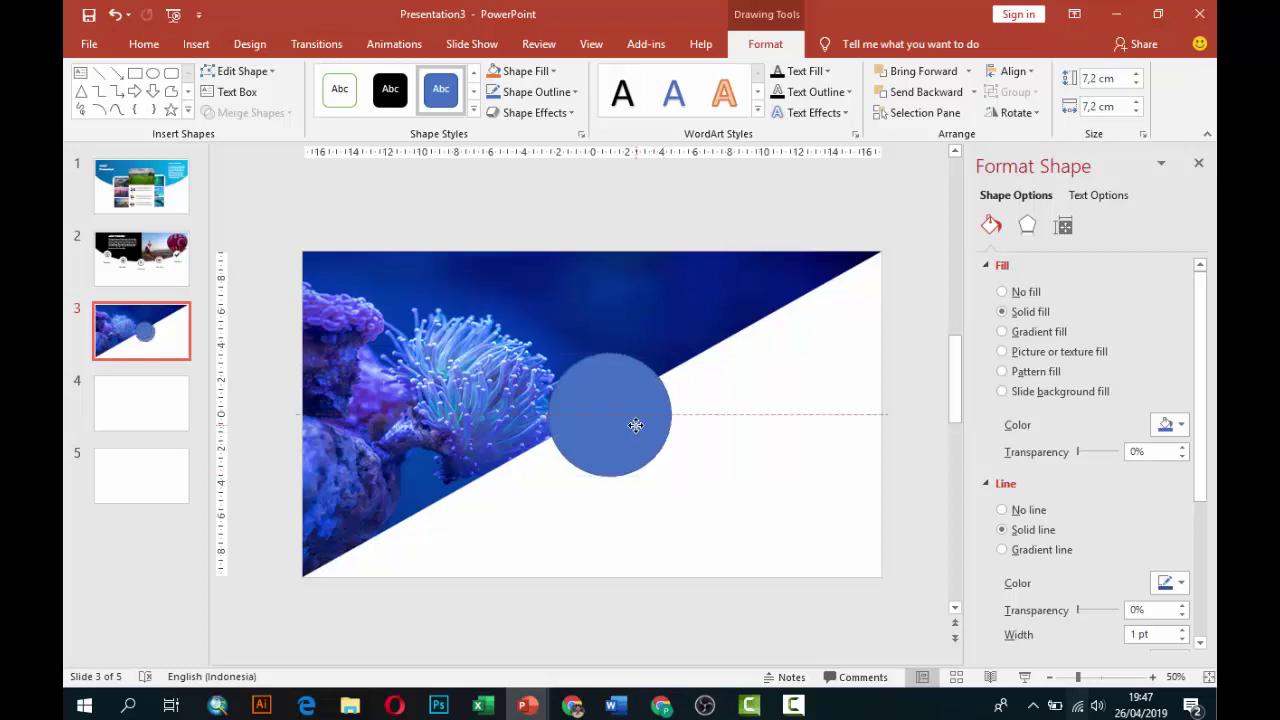
{"action": "left_click_drag", "start_coordinate": [634, 426], "coordinate": [635, 420]}
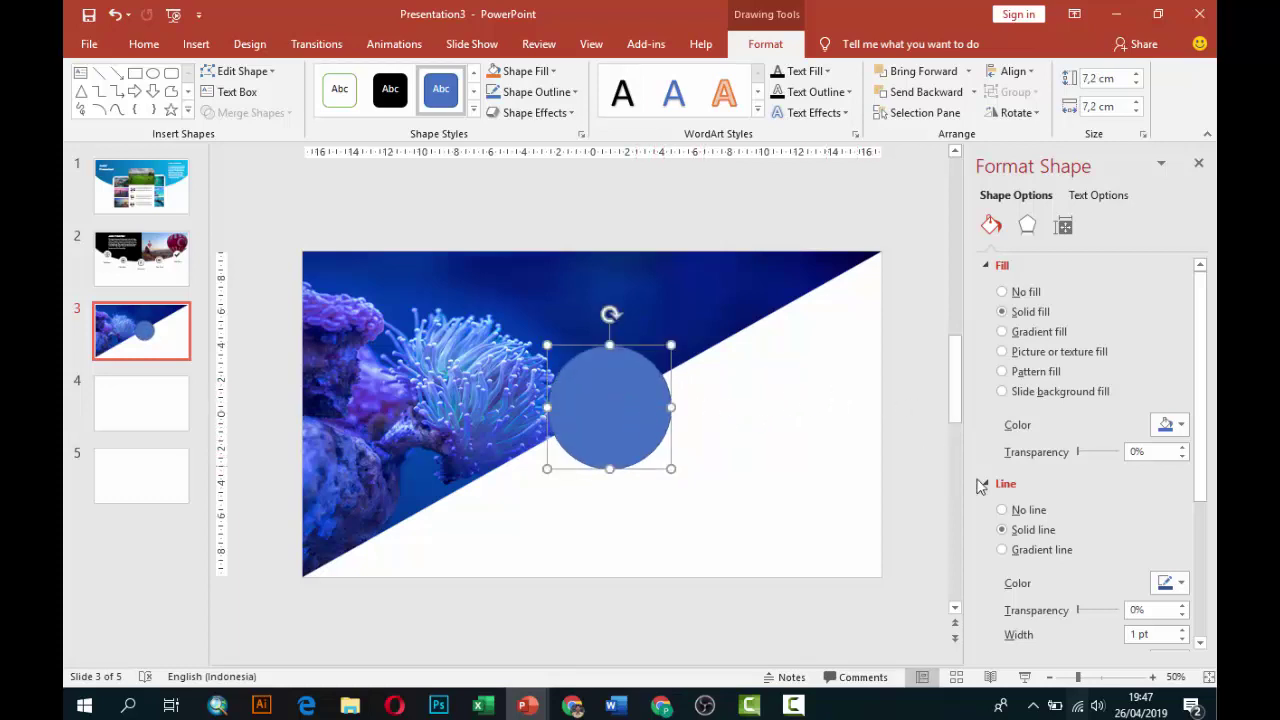
{"action": "left_click", "coordinate": [1003, 510]}
{"action": "left_click", "coordinate": [1170, 424]}
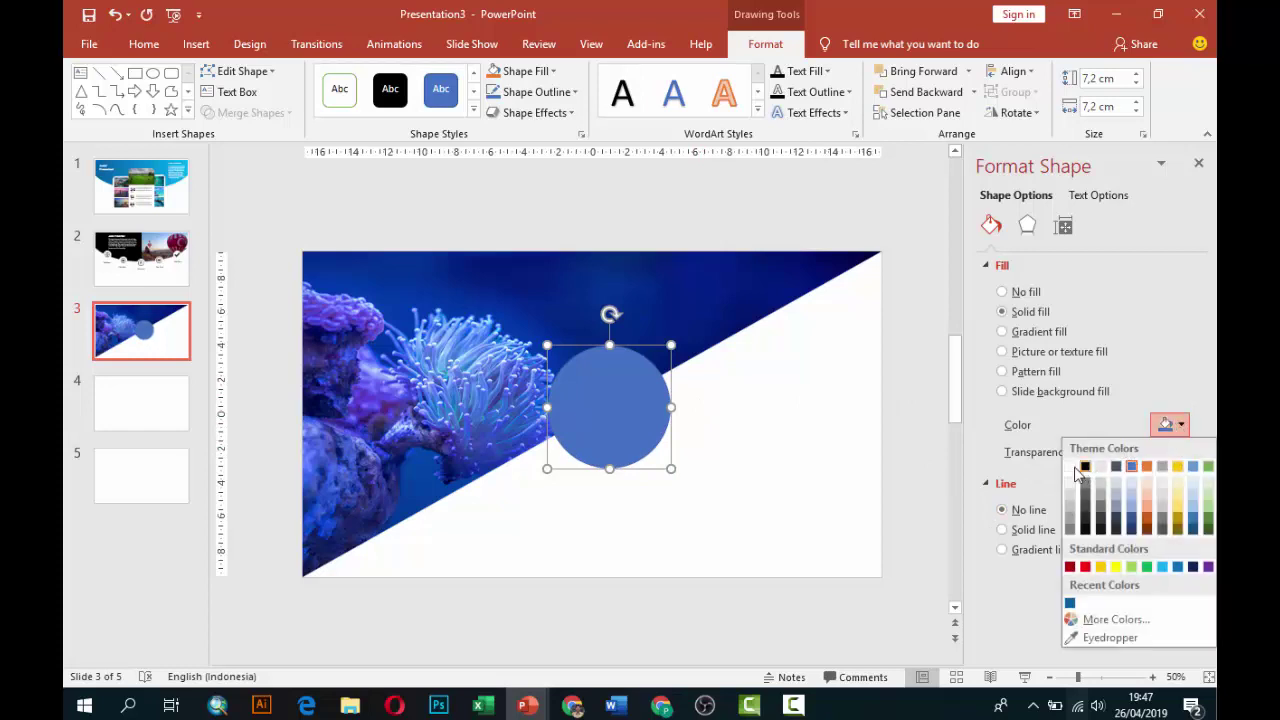
Fill the circle white and add an outer shadow with 6 pt blur and 6 pt distance
{"action": "left_click", "coordinate": [1080, 467]}
{"action": "left_click", "coordinate": [1027, 225]}
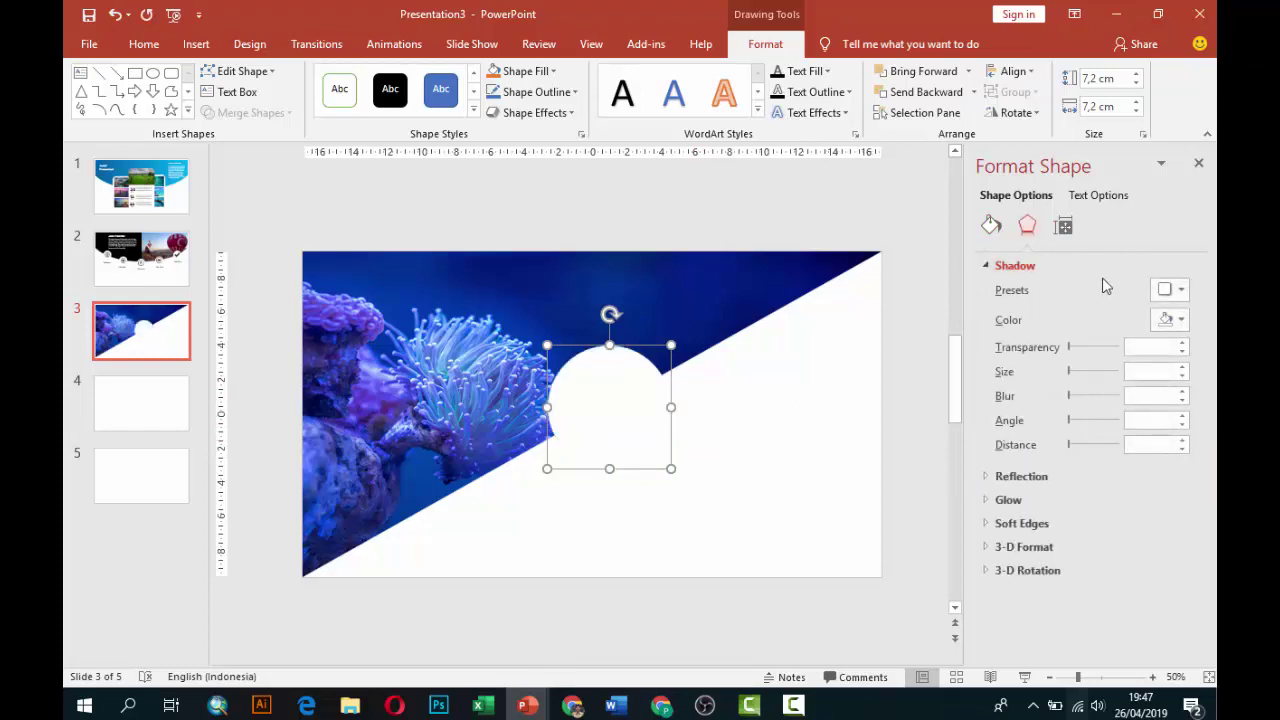
{"action": "left_click", "coordinate": [1165, 295]}
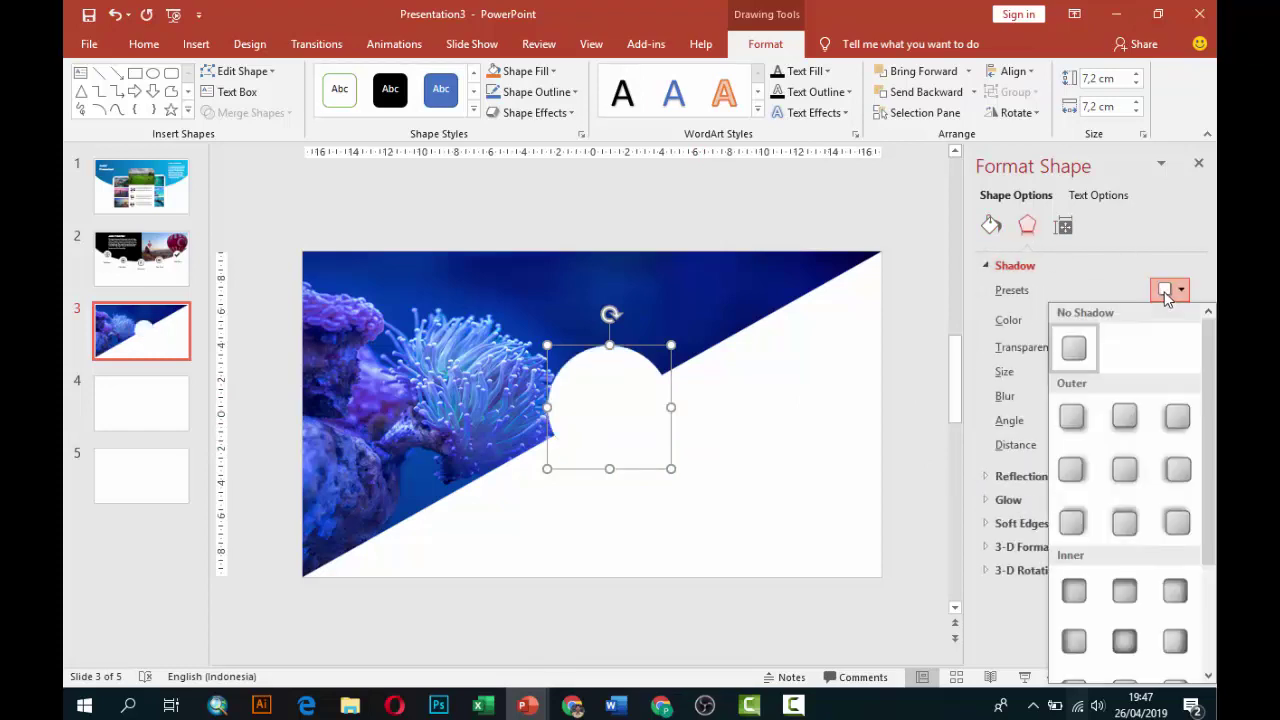
{"action": "left_click", "coordinate": [1071, 416]}
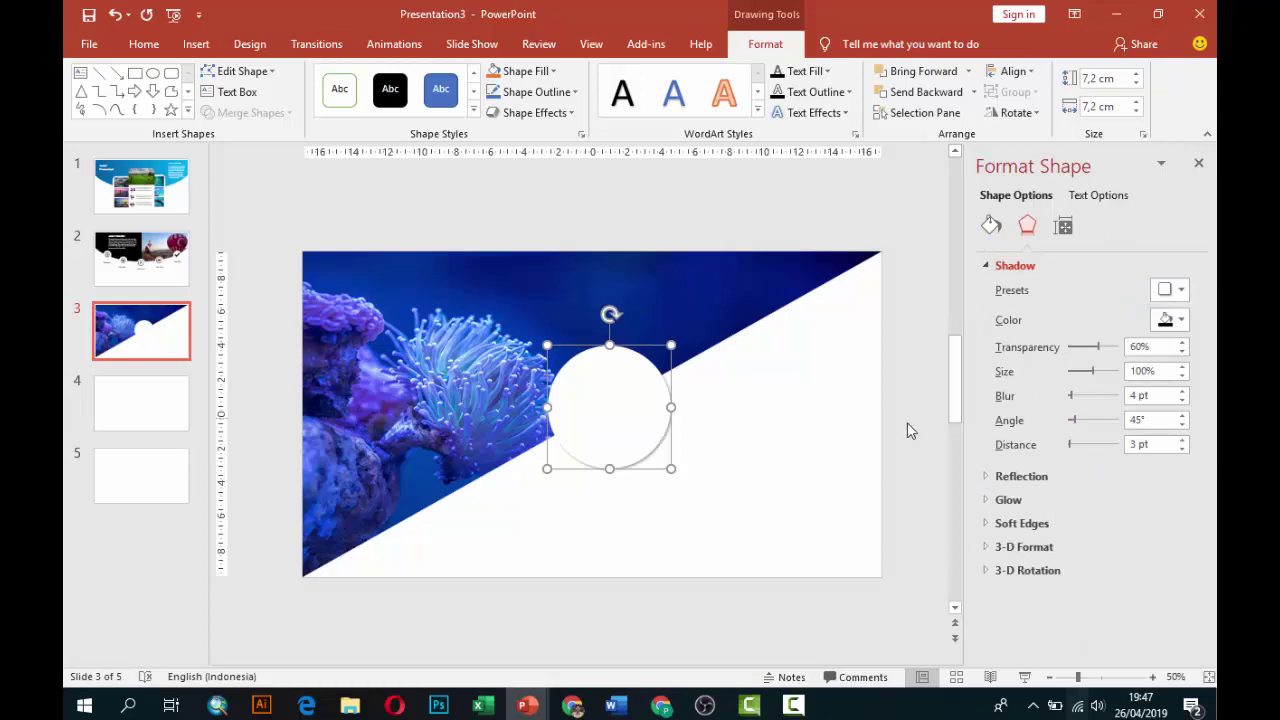
{"action": "left_click", "coordinate": [1182, 441]}
{"action": "left_click", "coordinate": [1182, 441]}
{"action": "left_click", "coordinate": [1182, 441]}
{"action": "left_click", "coordinate": [757, 397]}
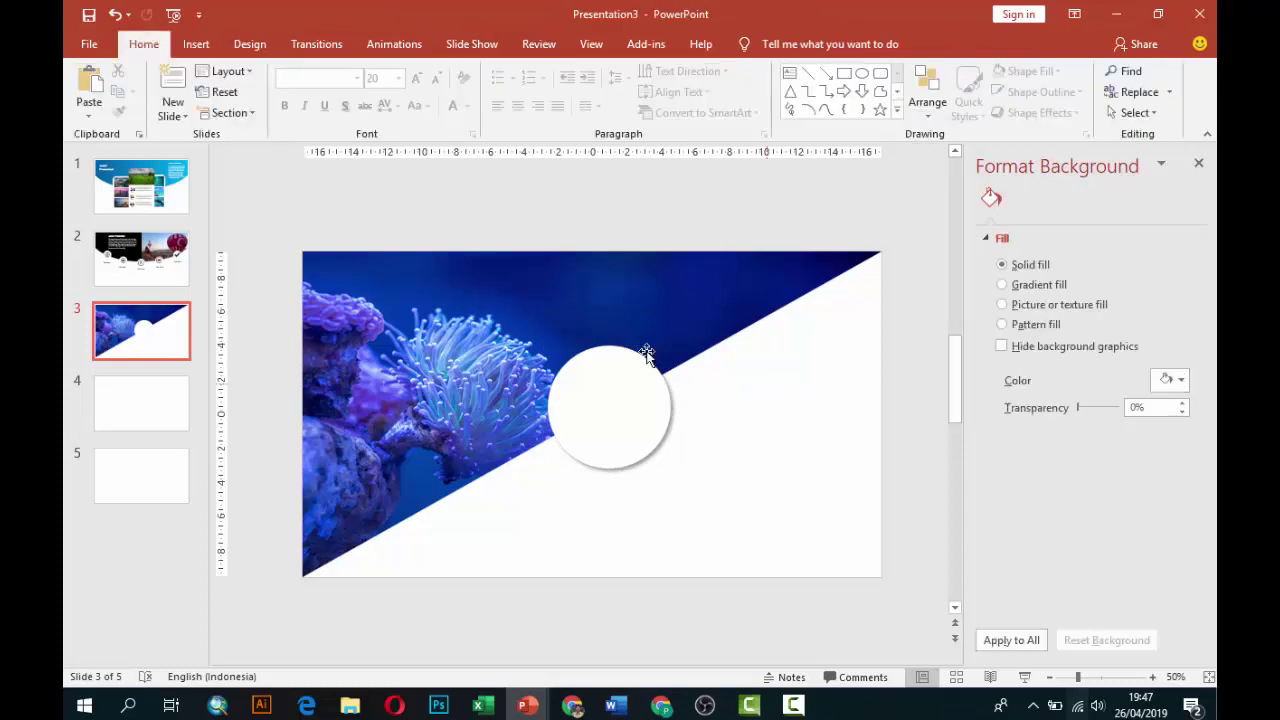
{"action": "left_click", "coordinate": [196, 44]}
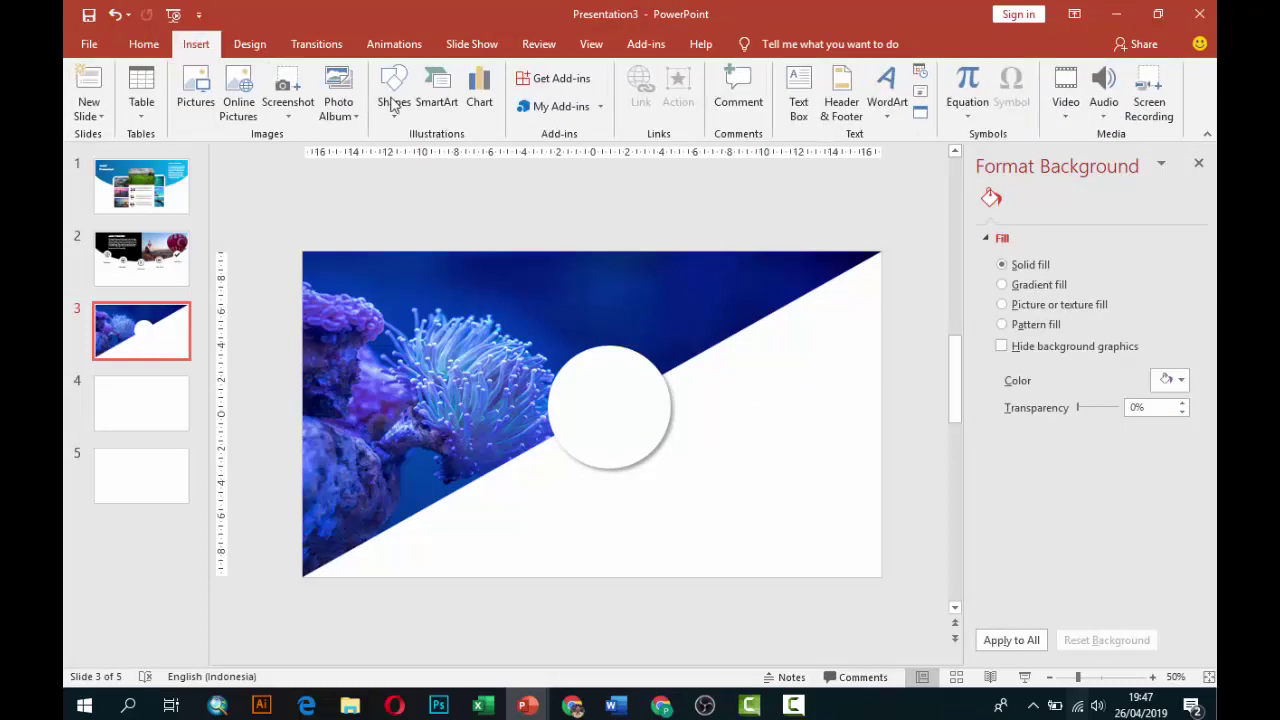
Draw a blue donut centred on the white circle and enlarge it to 6.38 cm
{"action": "left_click", "coordinate": [390, 106]}
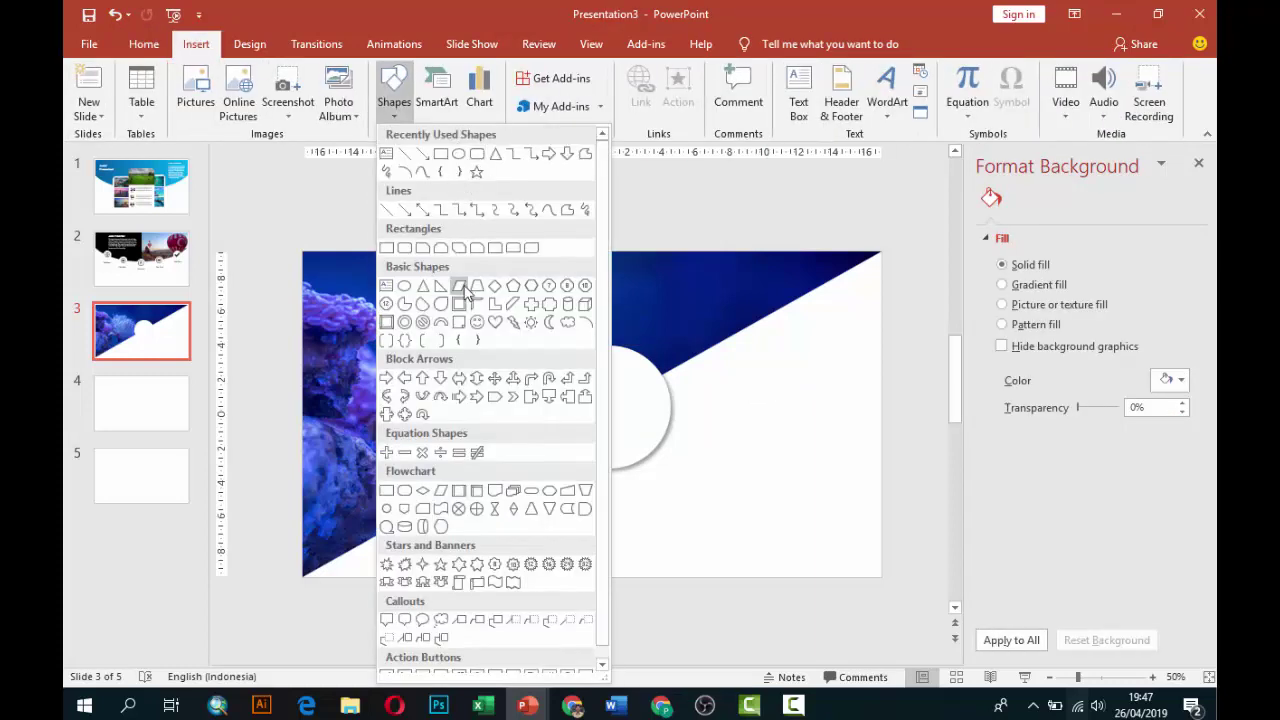
{"action": "left_click", "coordinate": [406, 324]}
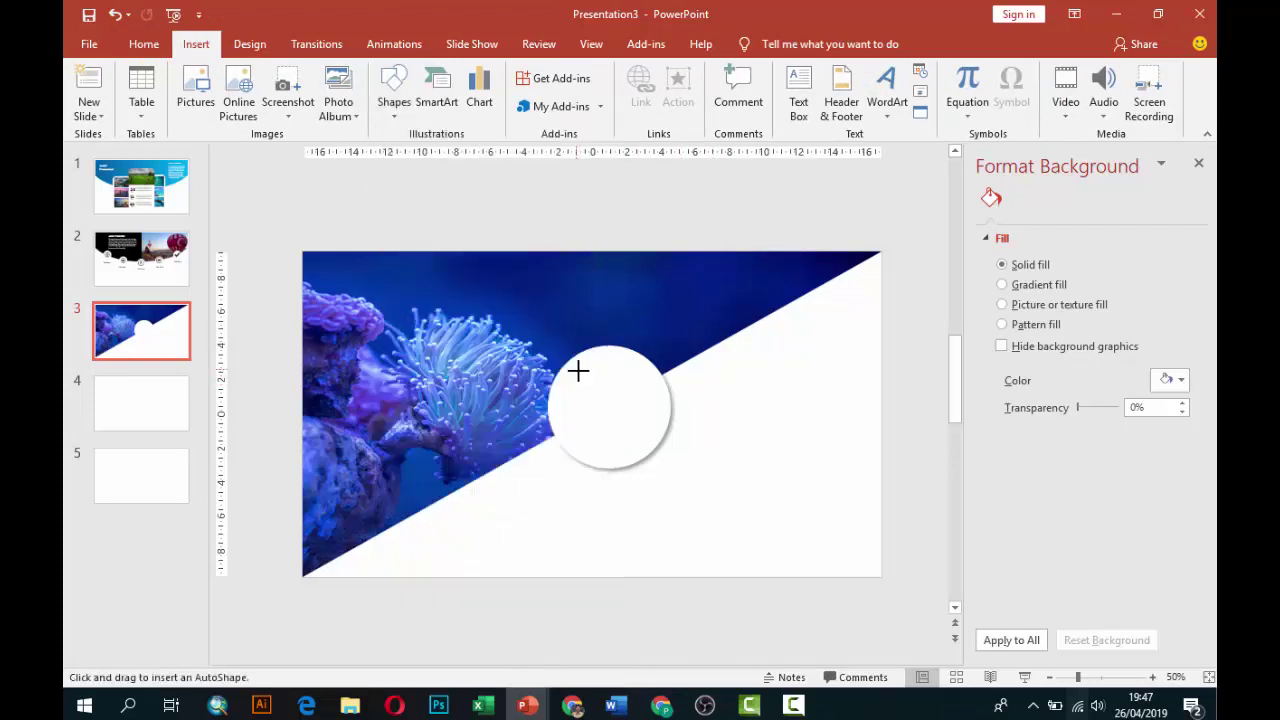
{"action": "left_click_drag", "start_coordinate": [578, 371], "coordinate": [660, 452]}
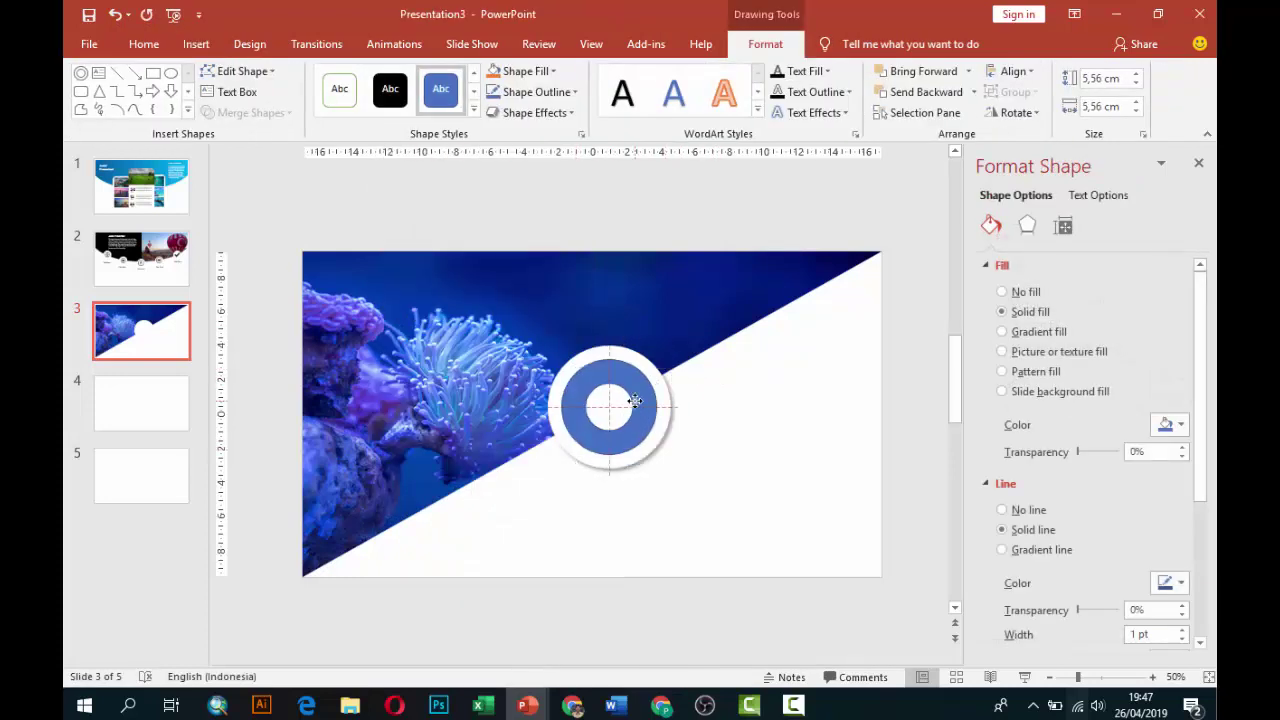
{"action": "left_click_drag", "start_coordinate": [634, 400], "coordinate": [635, 401]}
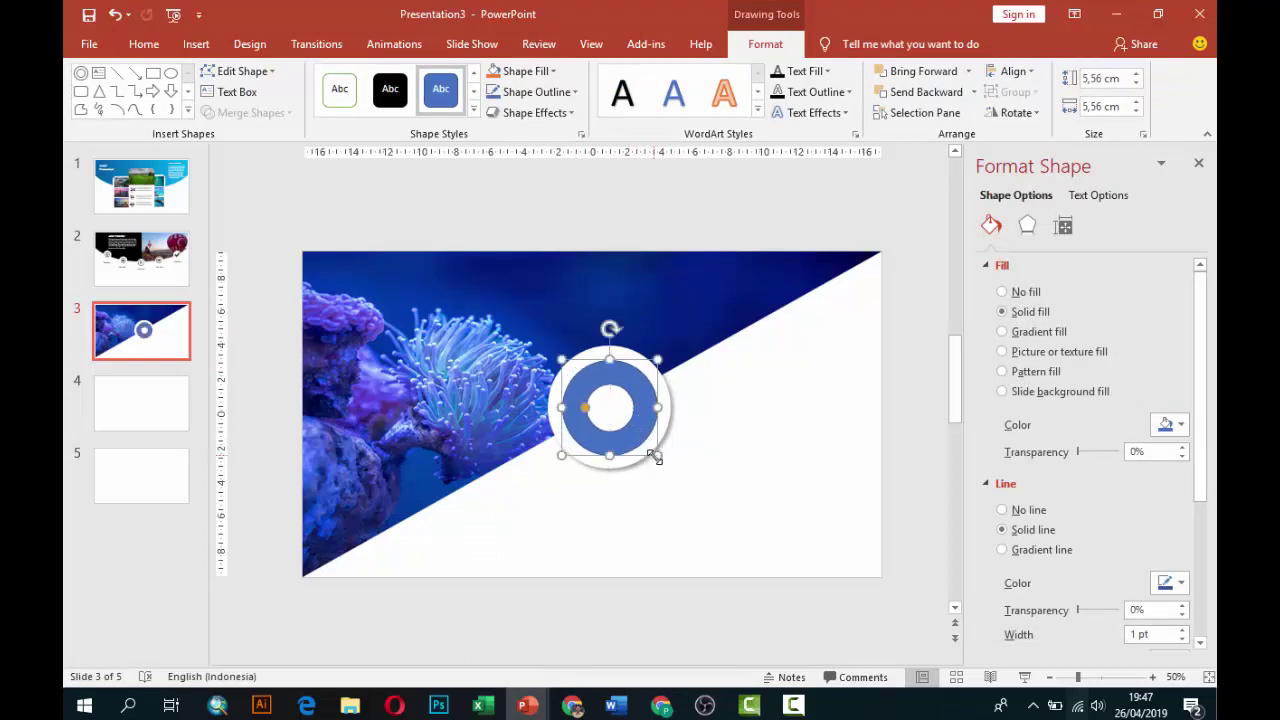
{"action": "left_click_drag", "start_coordinate": [657, 457], "coordinate": [664, 466]}
{"action": "left_click_drag", "start_coordinate": [640, 417], "coordinate": [563, 407]}
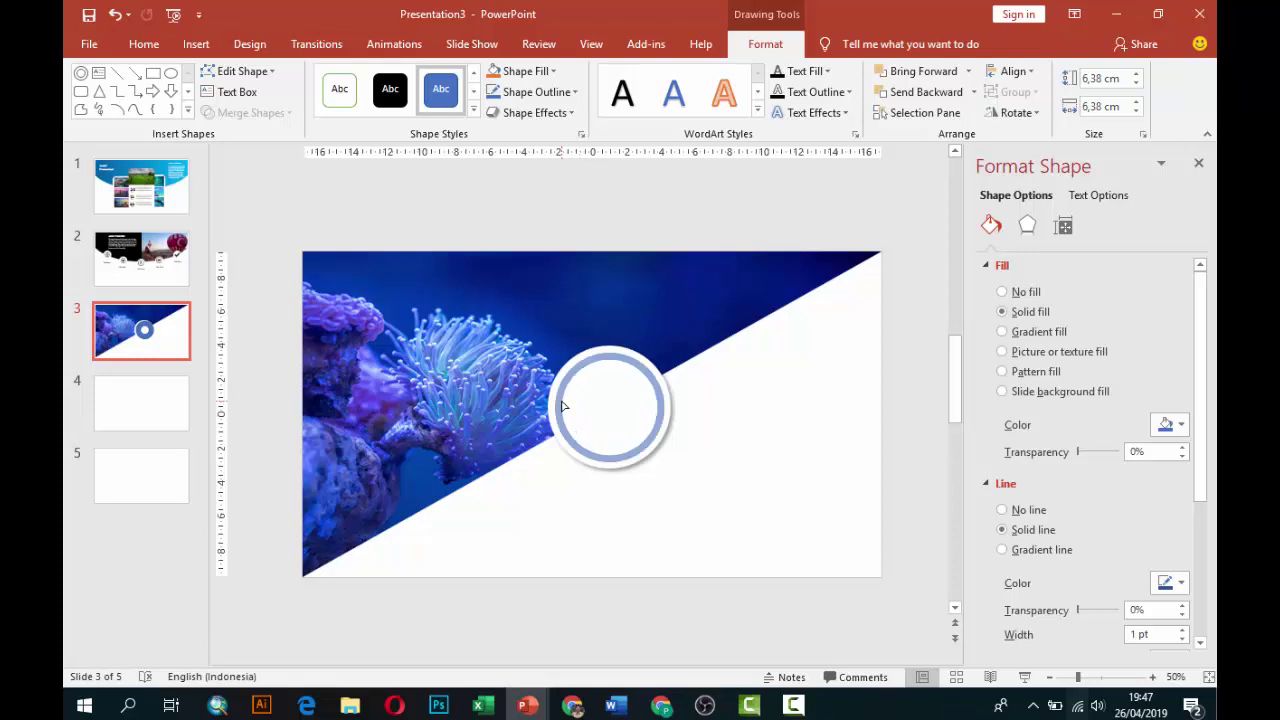
Thin the donut's ring, set its outline to No line, and move it right of the circle
{"action": "left_click_drag", "start_coordinate": [563, 407], "coordinate": [563, 407]}
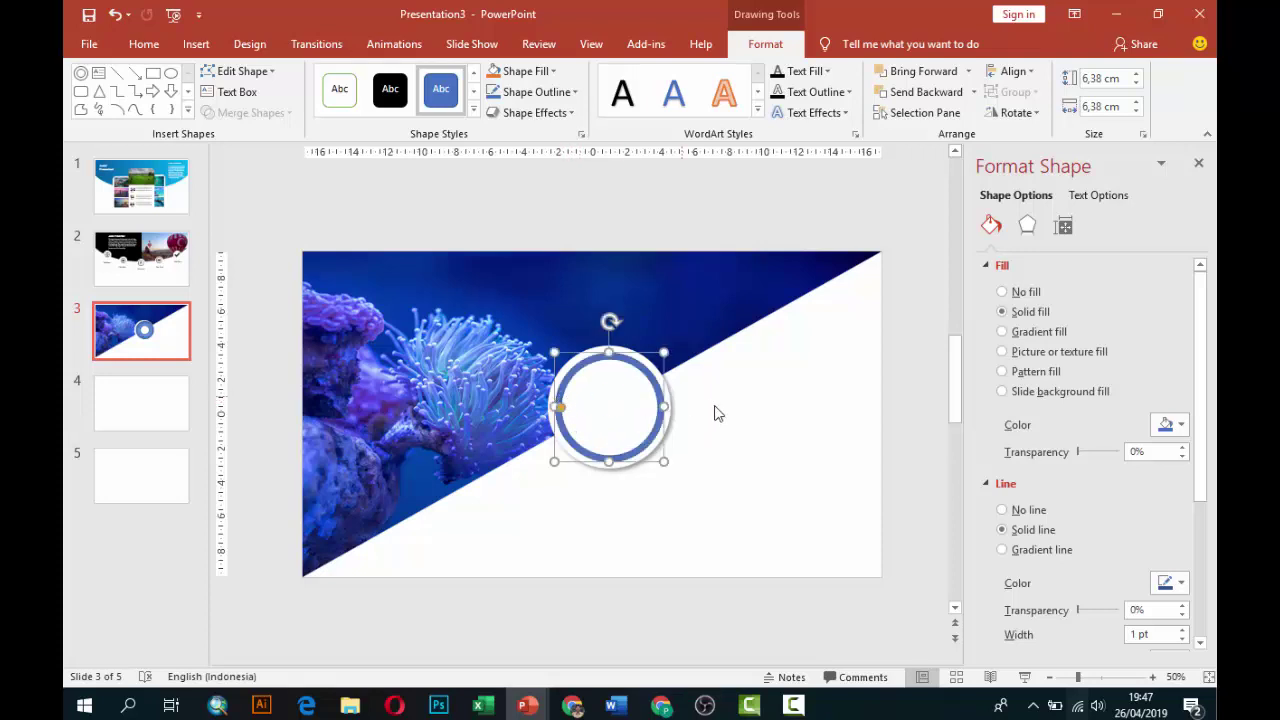
{"action": "left_click", "coordinate": [1020, 513]}
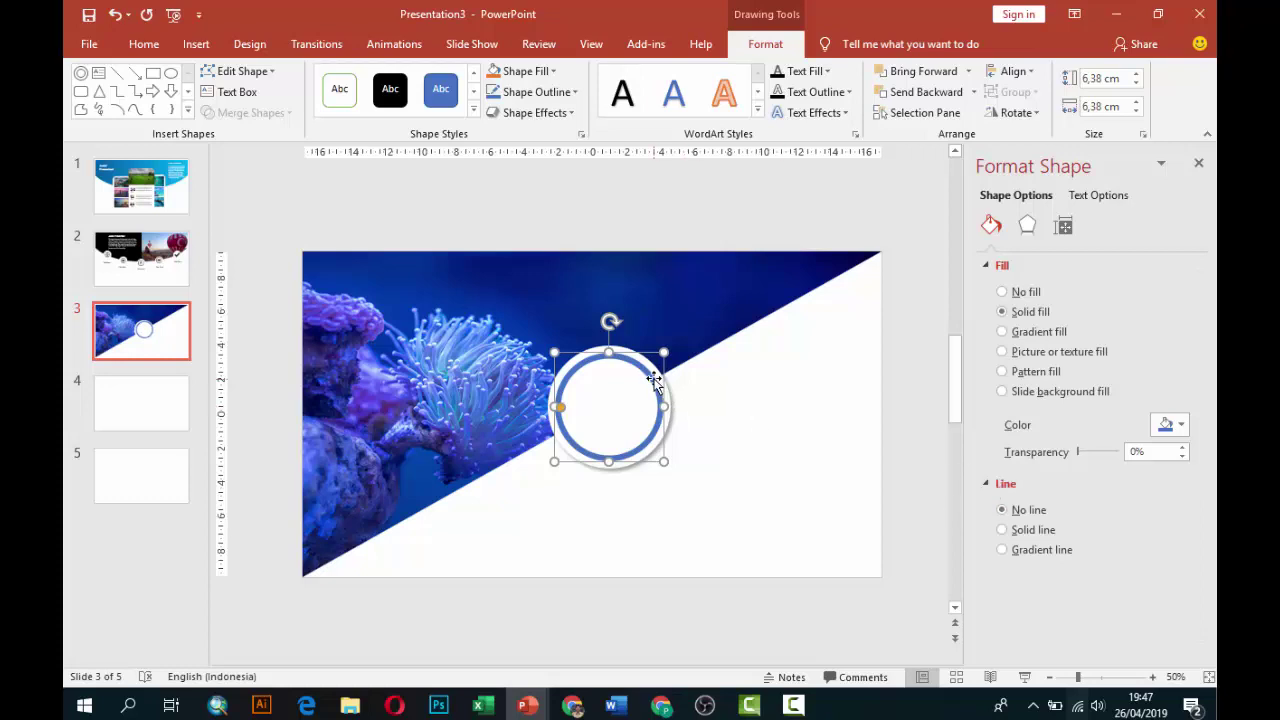
{"action": "left_click_drag", "start_coordinate": [652, 382], "coordinate": [798, 402]}
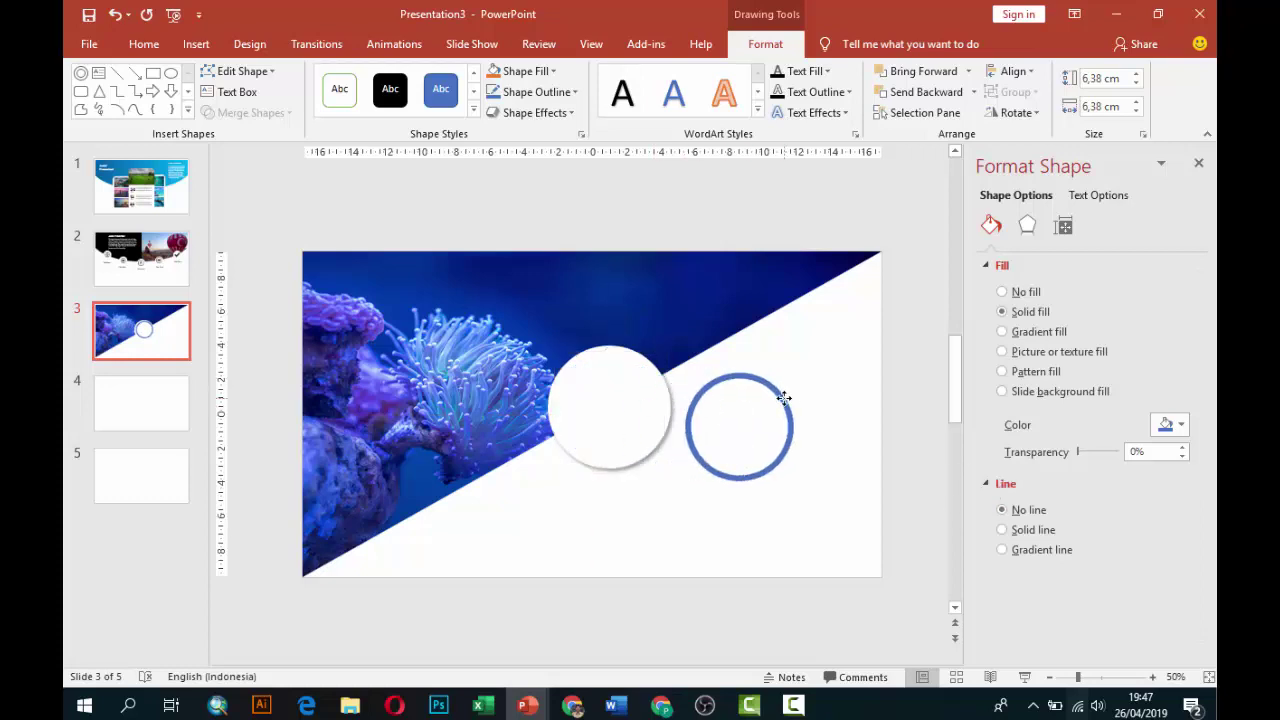
Draw a rectangle over the ring's lower-right quarter and fragment it with the ring
{"action": "left_click", "coordinate": [196, 44]}
{"action": "left_click", "coordinate": [393, 95]}
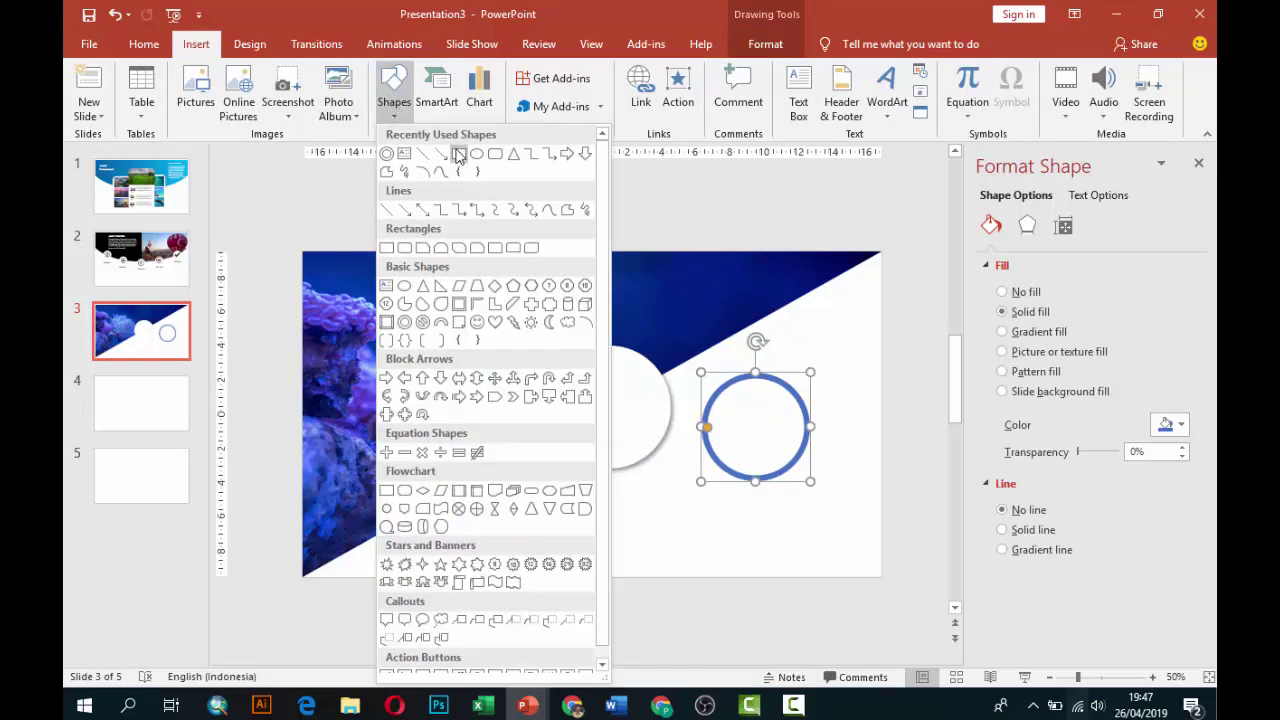
{"action": "left_click", "coordinate": [459, 146]}
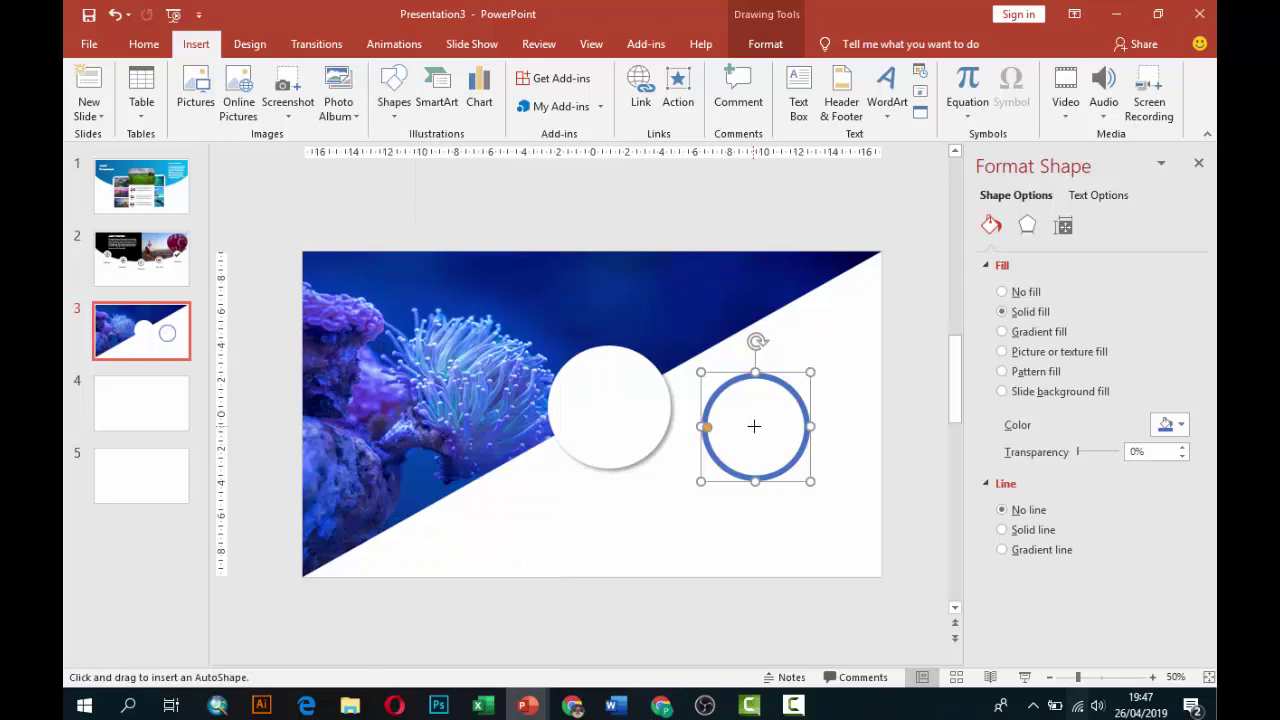
{"action": "left_click_drag", "start_coordinate": [754, 426], "coordinate": [857, 548]}
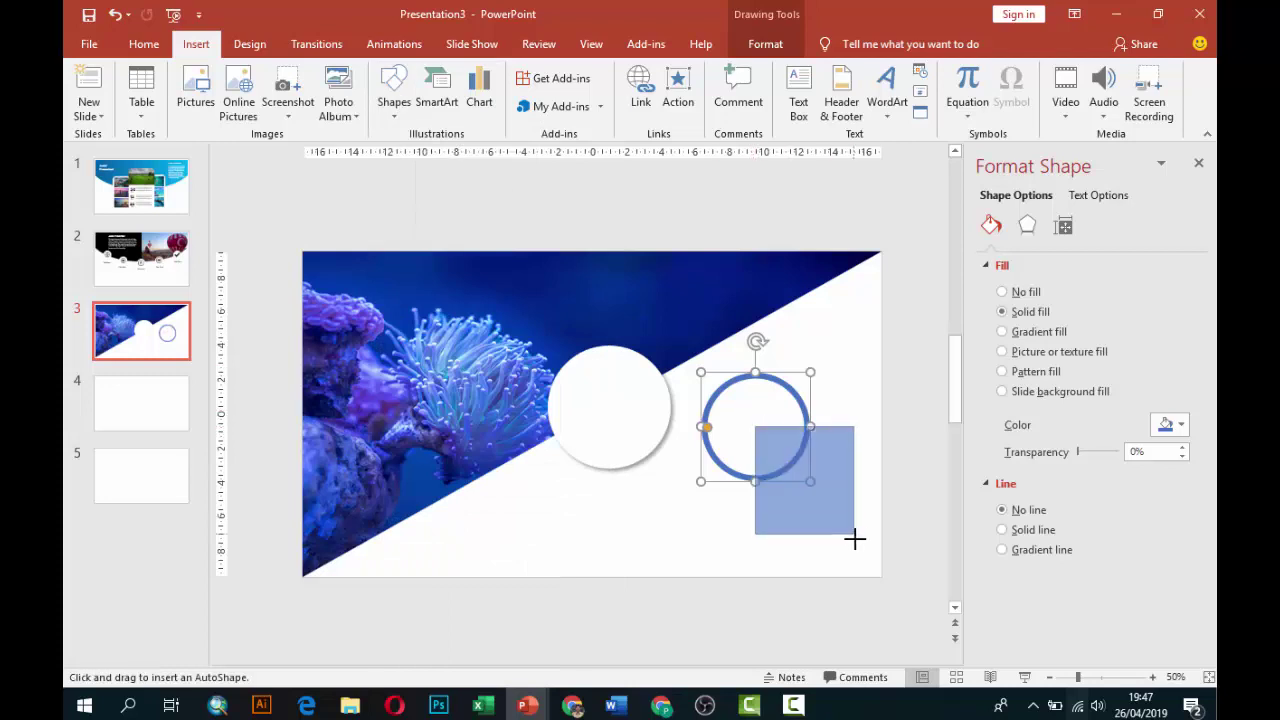
{"action": "left_click", "coordinate": [786, 390], "text": "shift"}
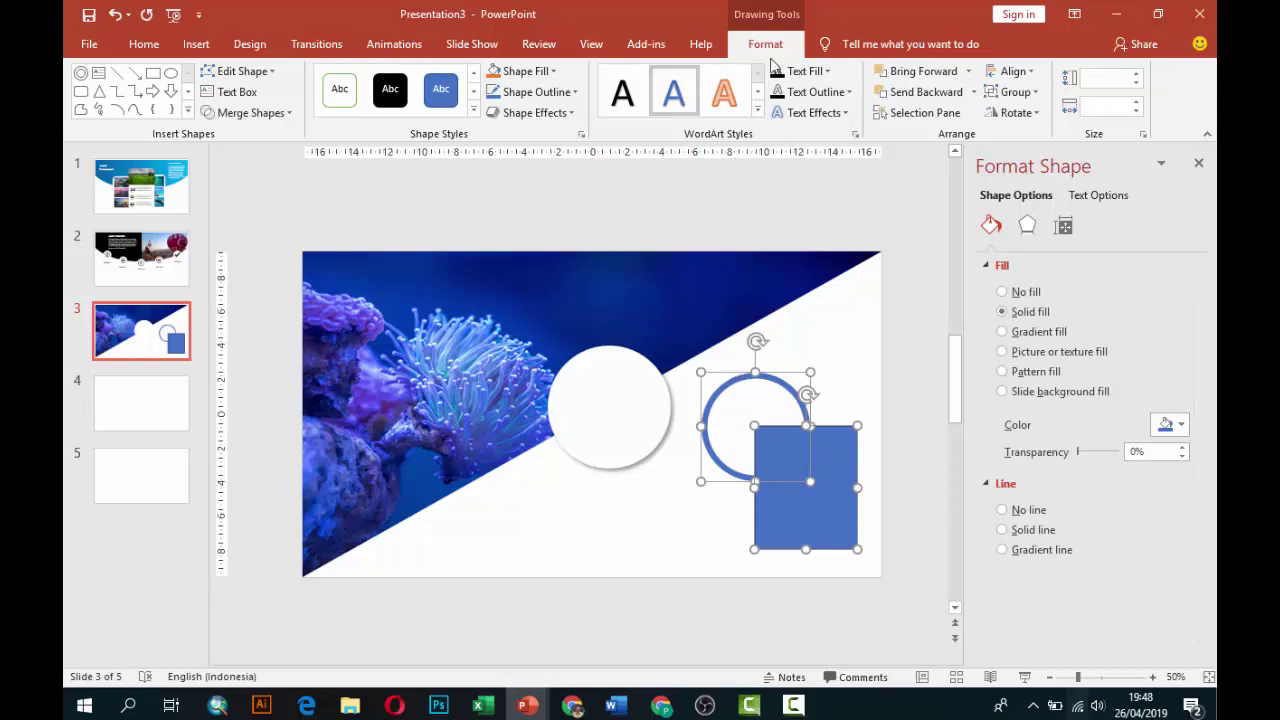
{"action": "left_click", "coordinate": [250, 112]}
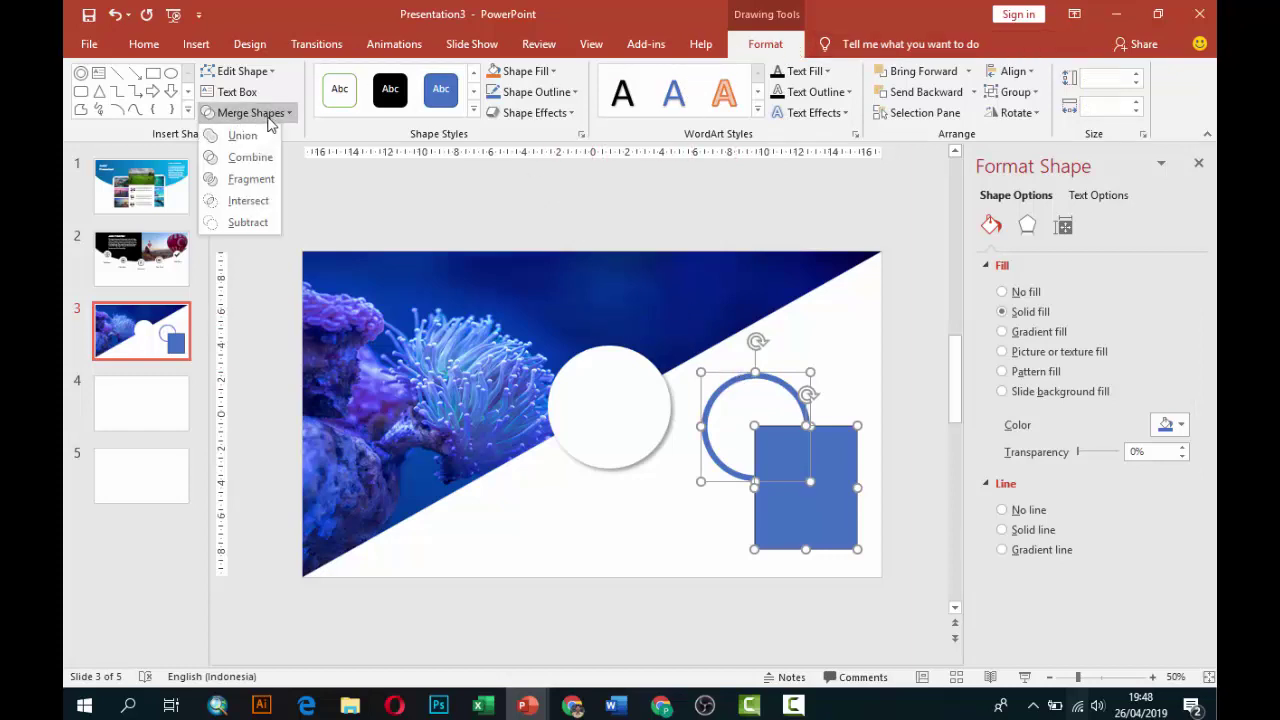
{"action": "left_click", "coordinate": [250, 178]}
{"action": "left_click", "coordinate": [826, 380]}
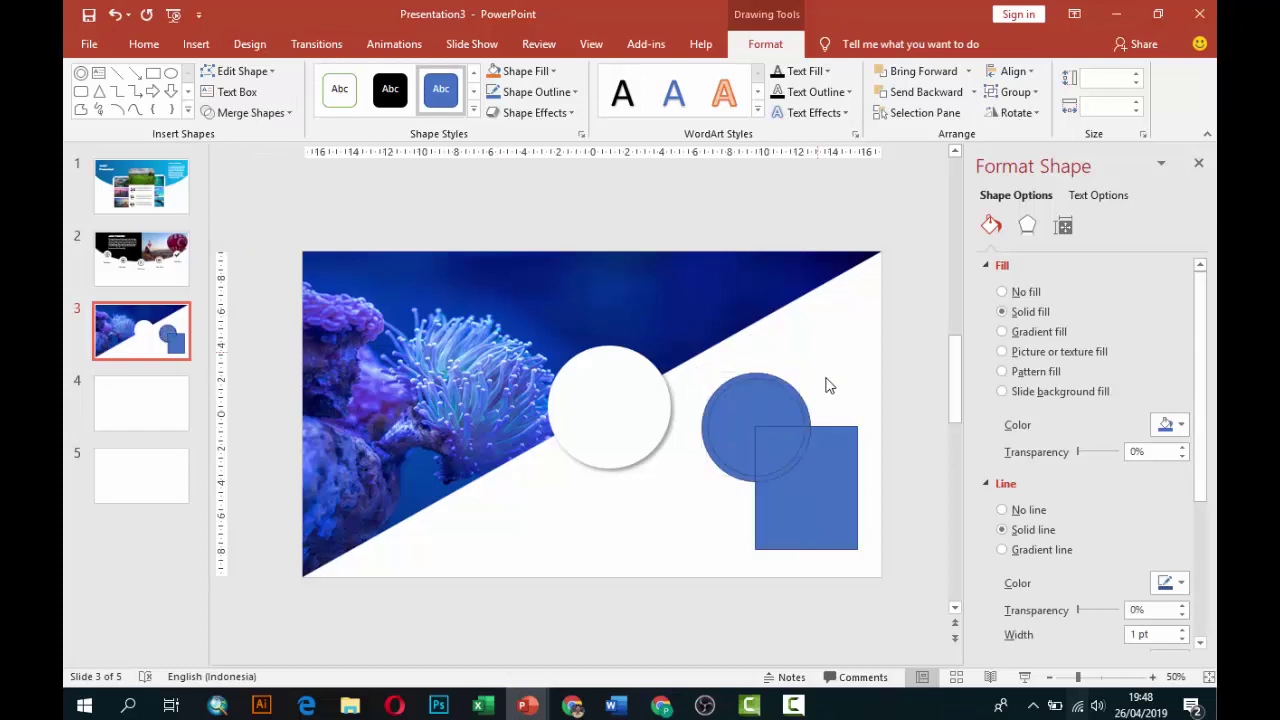
Delete the rectangle, quarter and inner disc pieces, then gradient-fill the arc and move it onto the circle
{"action": "left_click", "coordinate": [839, 464]}
{"action": "key", "text": "Delete"}
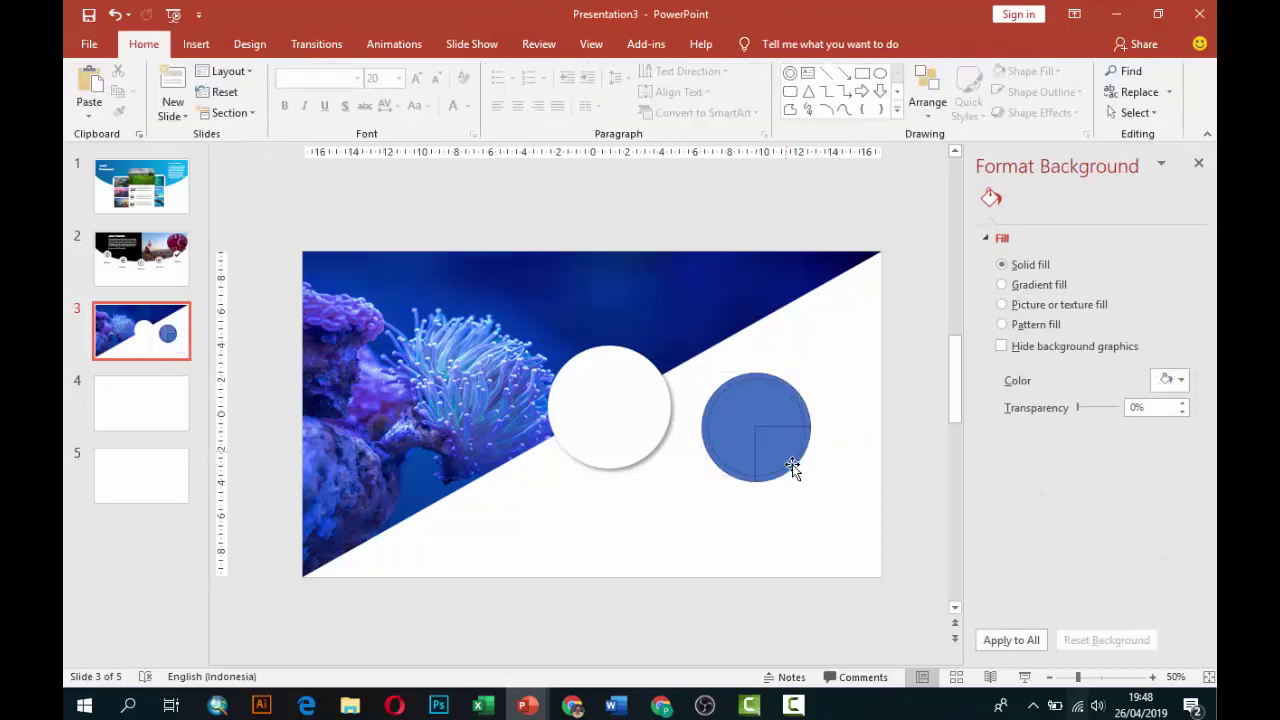
{"action": "left_click", "coordinate": [790, 460]}
{"action": "key", "text": "Delete"}
{"action": "left_click", "coordinate": [771, 414]}
{"action": "key", "text": "Delete"}
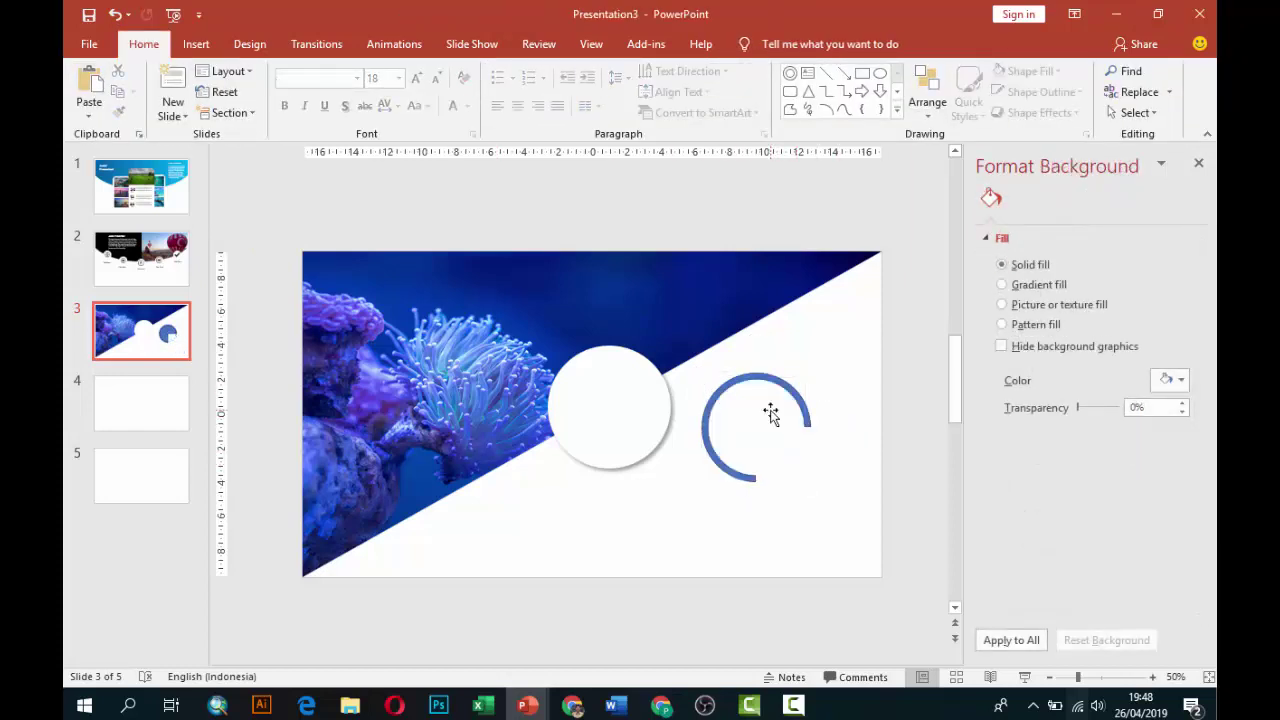
{"action": "left_click", "coordinate": [790, 395]}
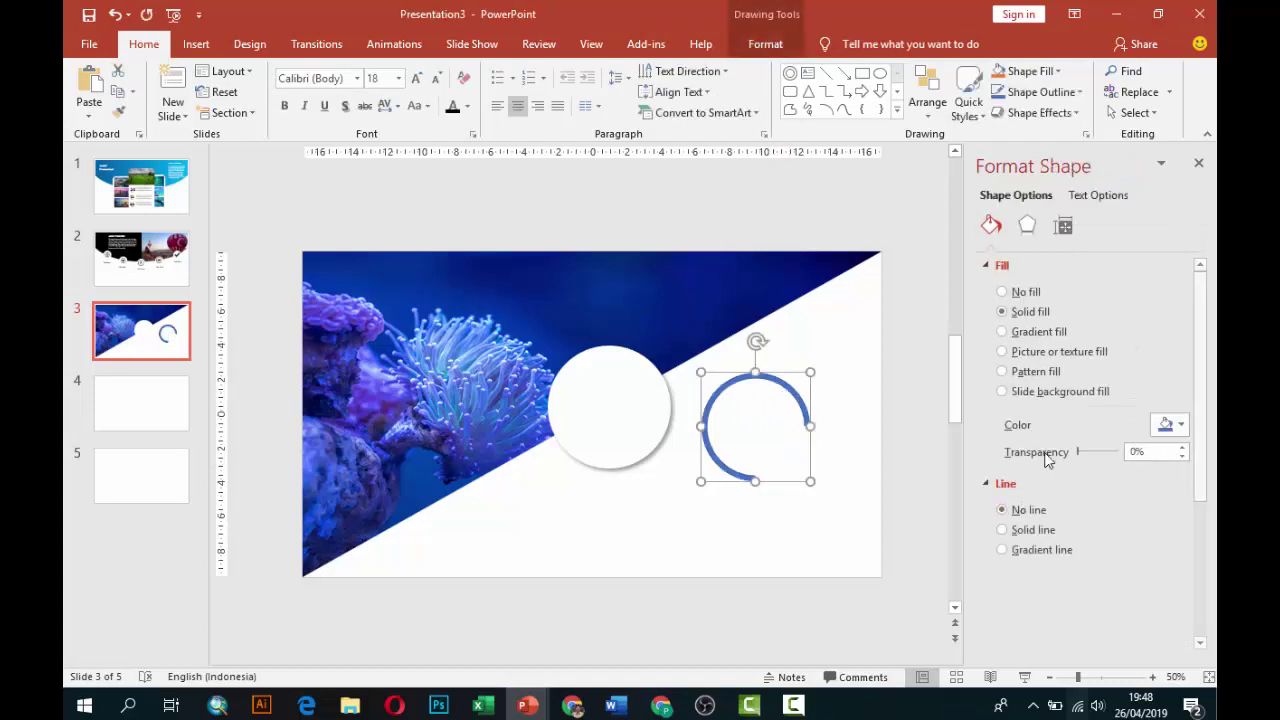
{"action": "left_click", "coordinate": [1037, 333]}
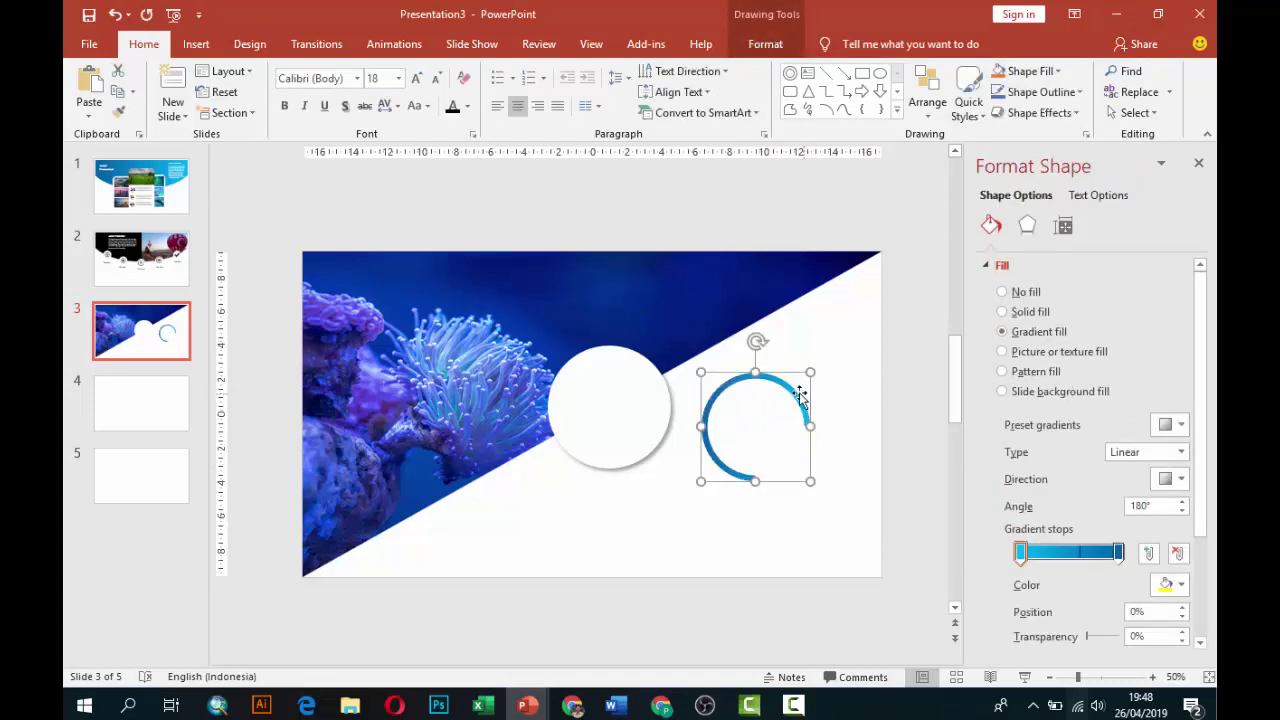
{"action": "mouse_move", "coordinate": [786, 393]}
{"action": "left_mouse_down"}
{"action": "mouse_move", "coordinate": [628, 368]}
{"action": "mouse_move", "coordinate": [645, 375]}
{"action": "left_mouse_up"}
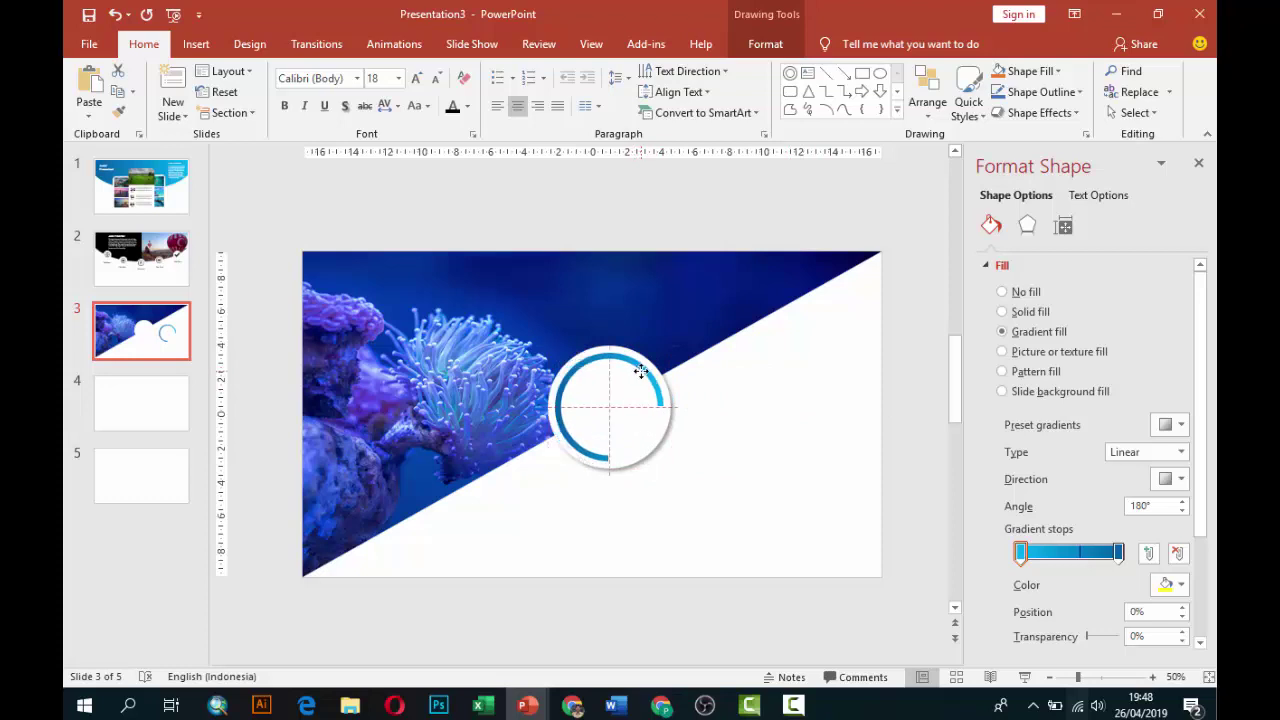
{"action": "left_click", "coordinate": [770, 435]}
Add a small gradient-filled circle at the arc's lower end
{"action": "left_click", "coordinate": [196, 44]}
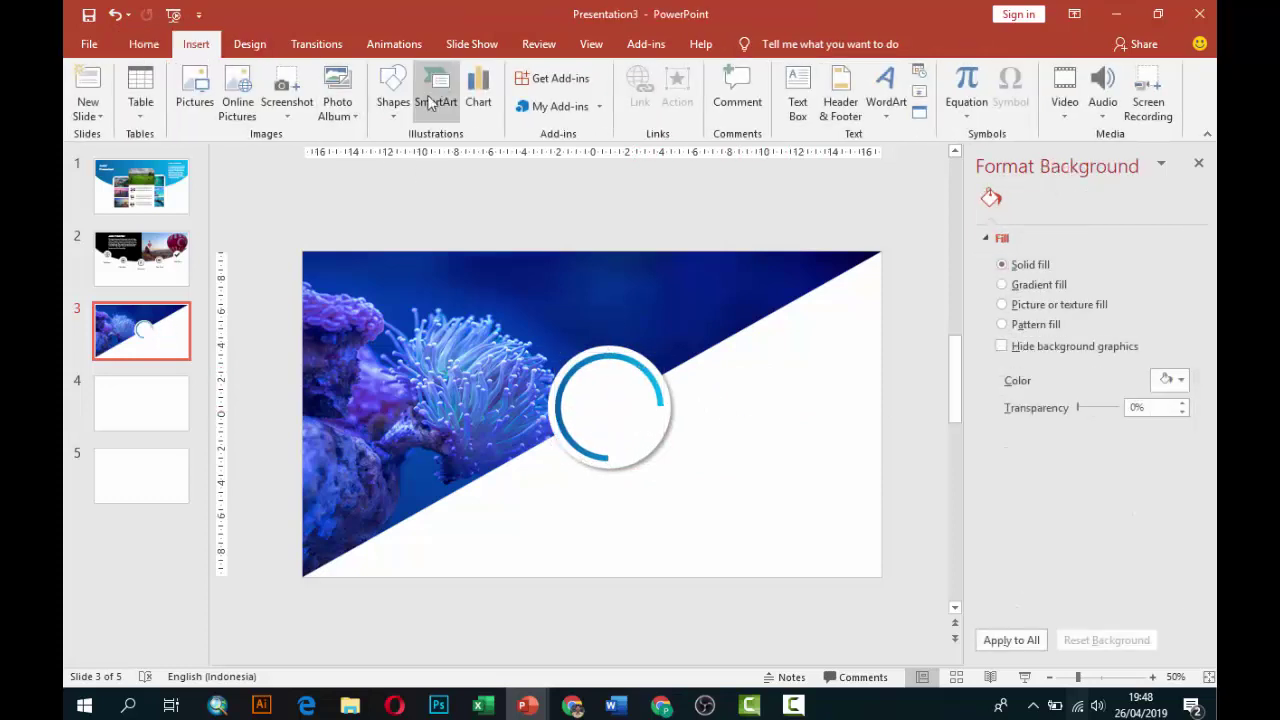
{"action": "left_click", "coordinate": [393, 90]}
{"action": "left_click", "coordinate": [492, 163]}
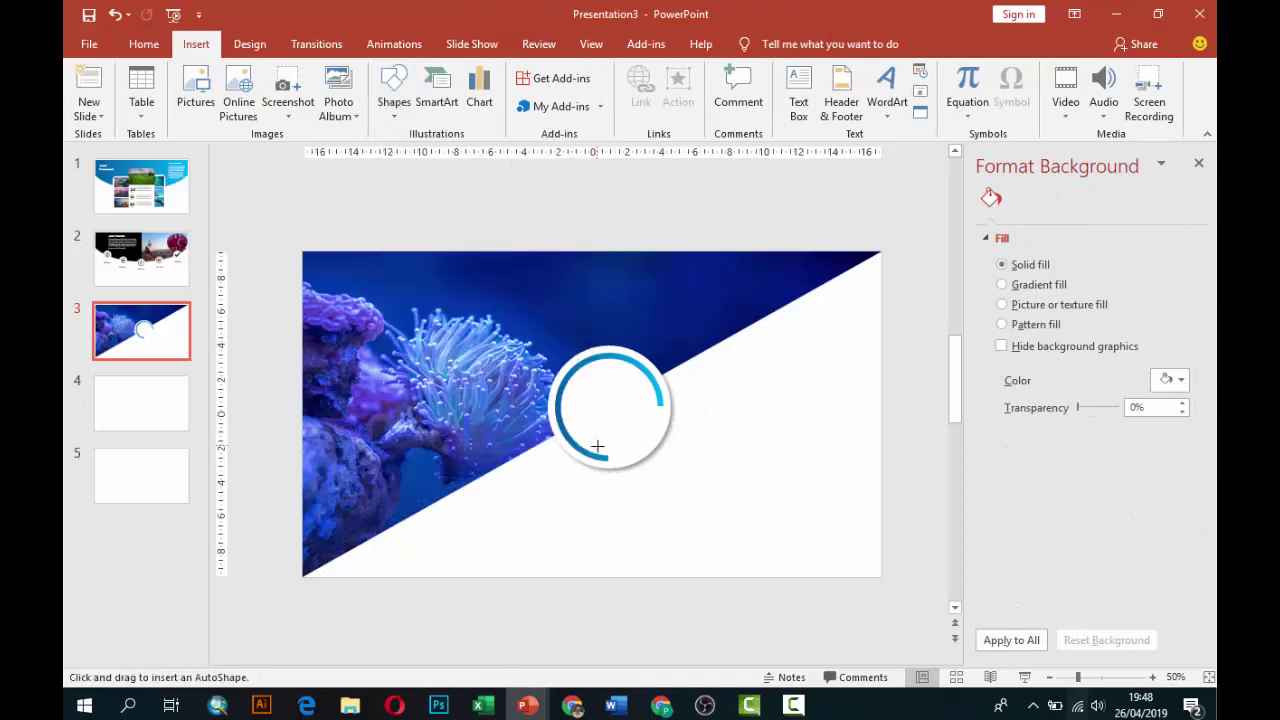
{"action": "left_click_drag", "start_coordinate": [592, 444], "coordinate": [620, 474]}
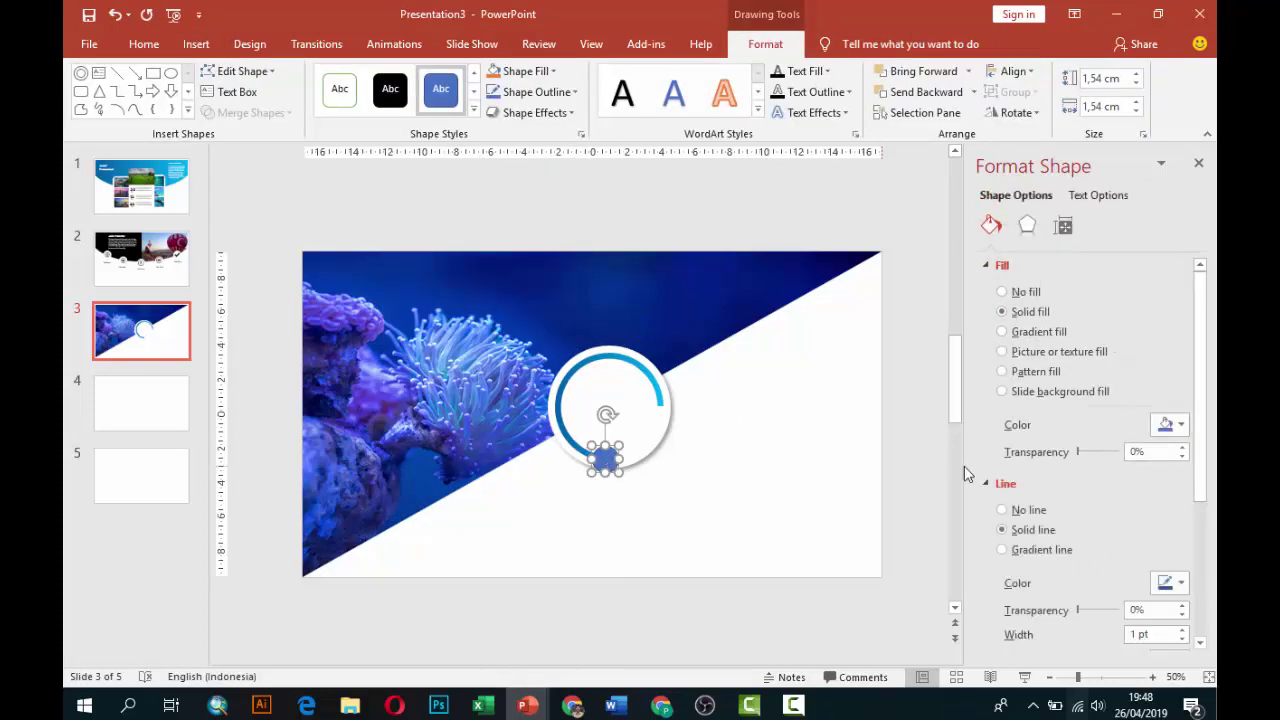
{"action": "left_click", "coordinate": [1002, 331]}
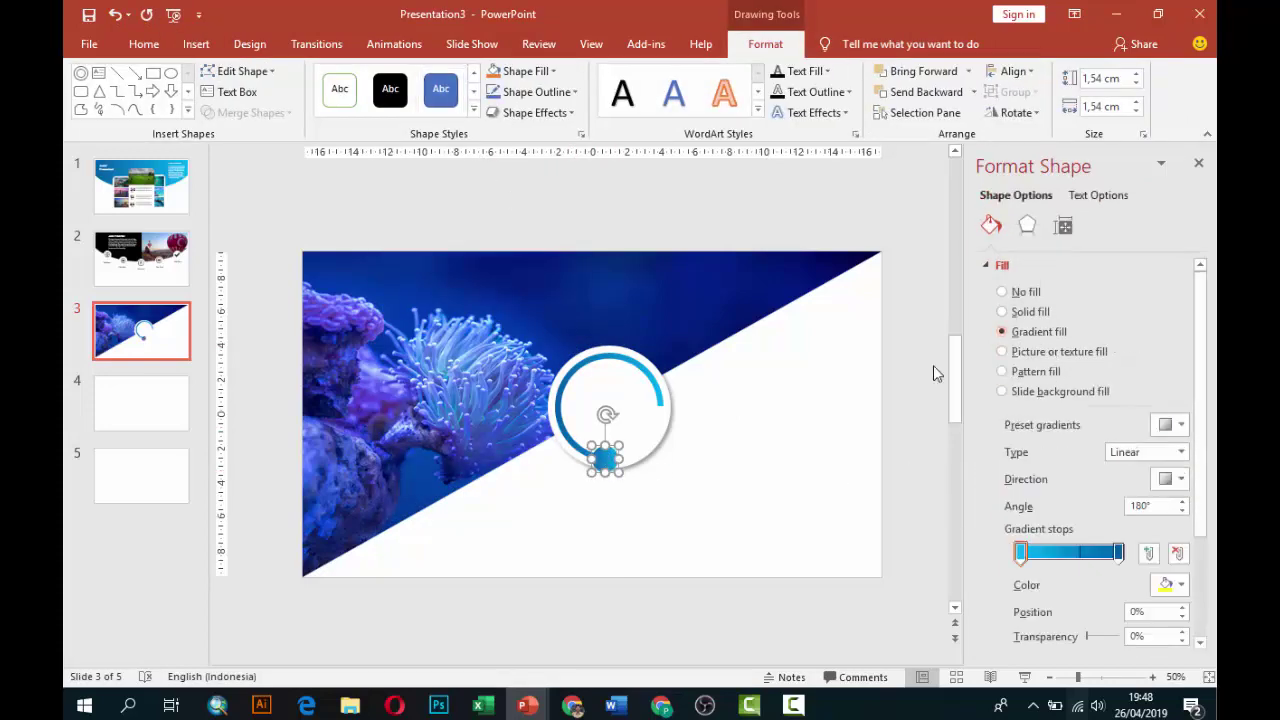
{"action": "left_click_drag", "start_coordinate": [609, 452], "coordinate": [606, 457]}
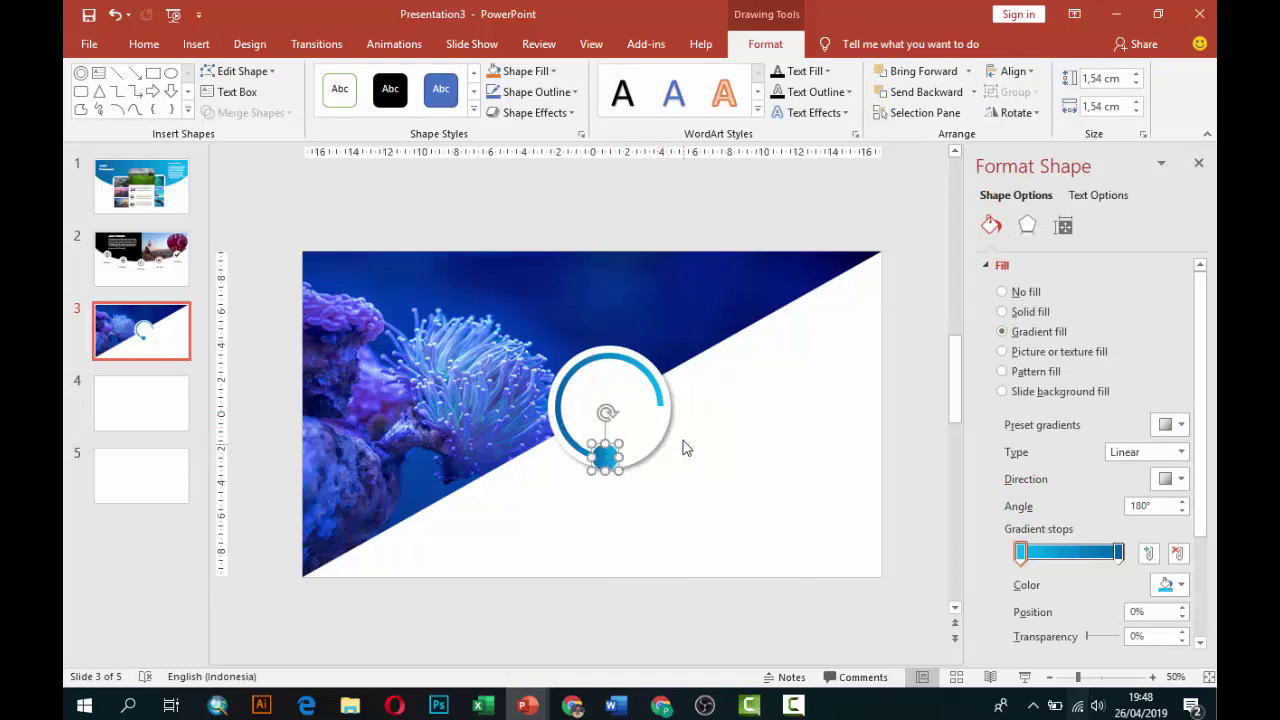
Shrink the white circle slightly and the arc to 5.62 cm, then cap the arc's end with the dot
{"action": "left_click", "coordinate": [612, 402]}
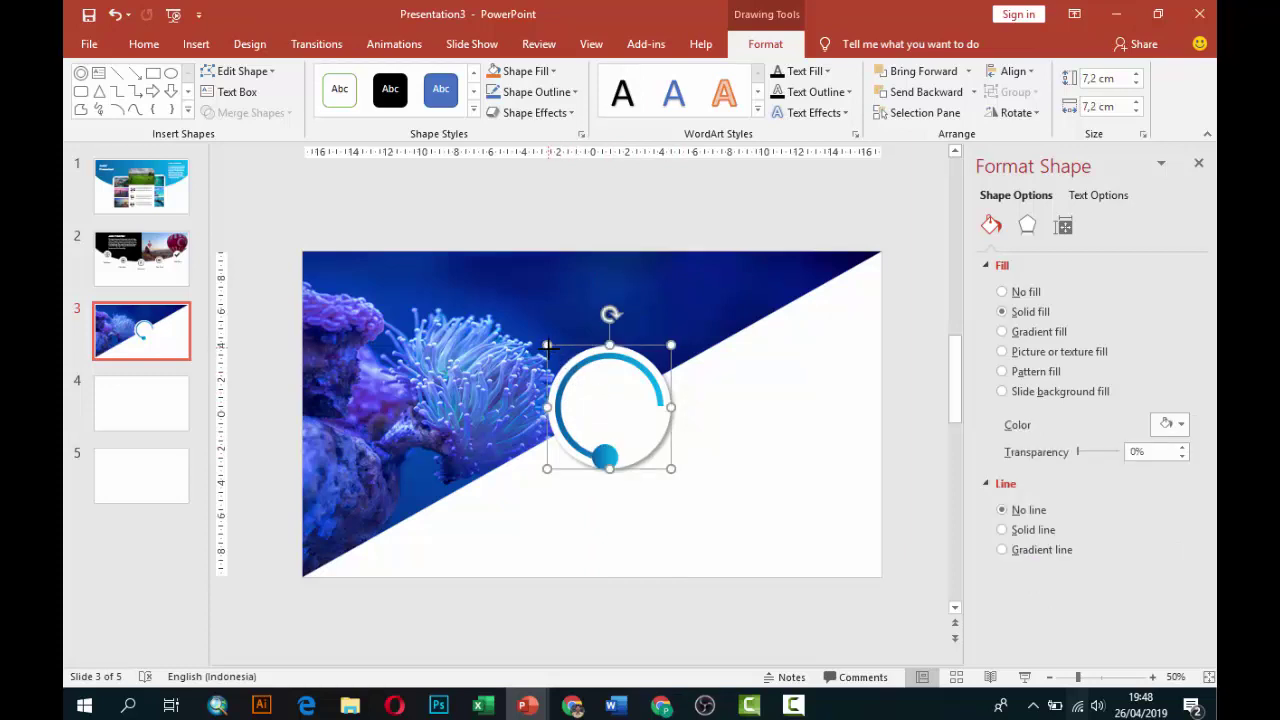
{"action": "left_click_drag", "start_coordinate": [547, 345], "coordinate": [554, 352]}
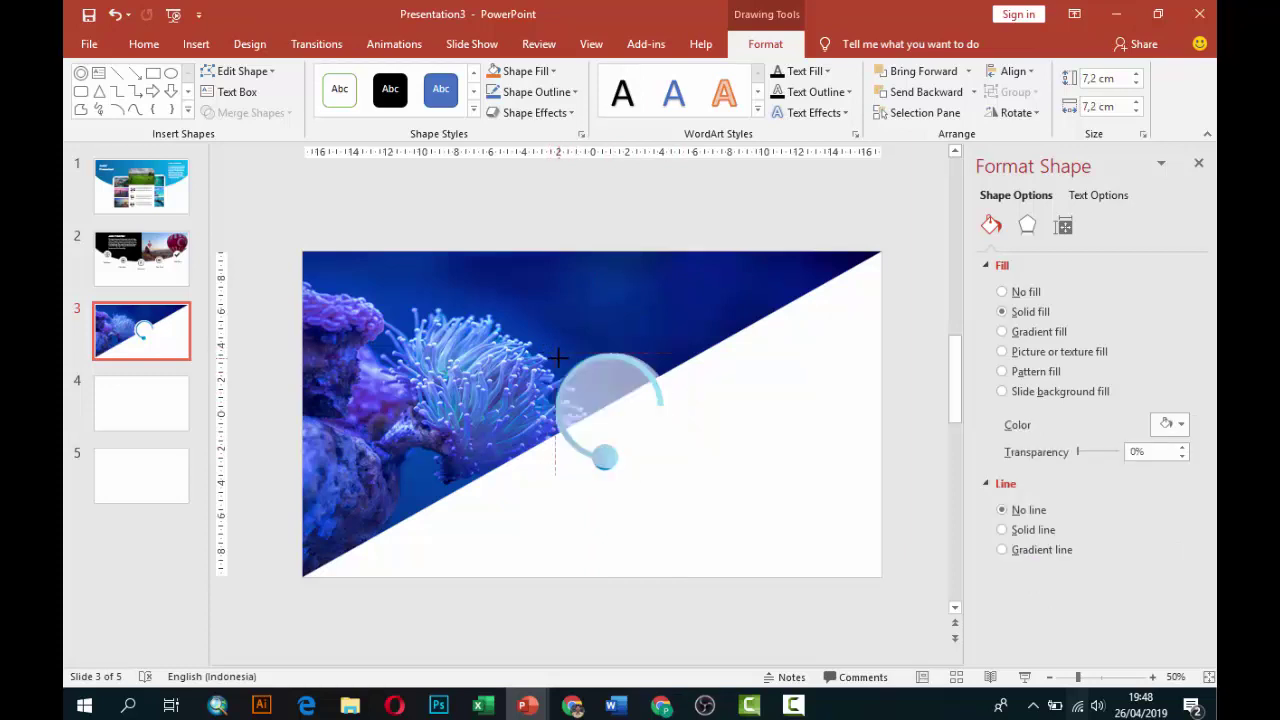
{"action": "left_click", "coordinate": [743, 380]}
{"action": "left_click", "coordinate": [660, 430]}
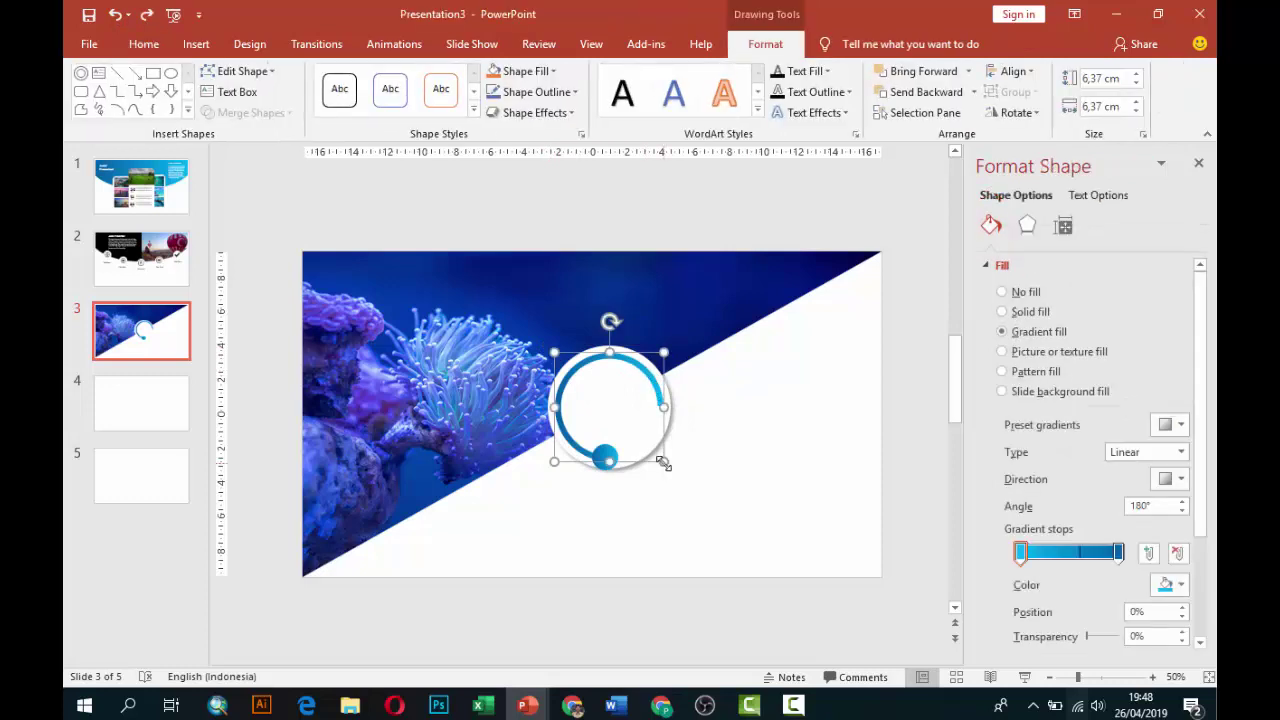
{"action": "left_click_drag", "start_coordinate": [669, 467], "coordinate": [651, 449]}
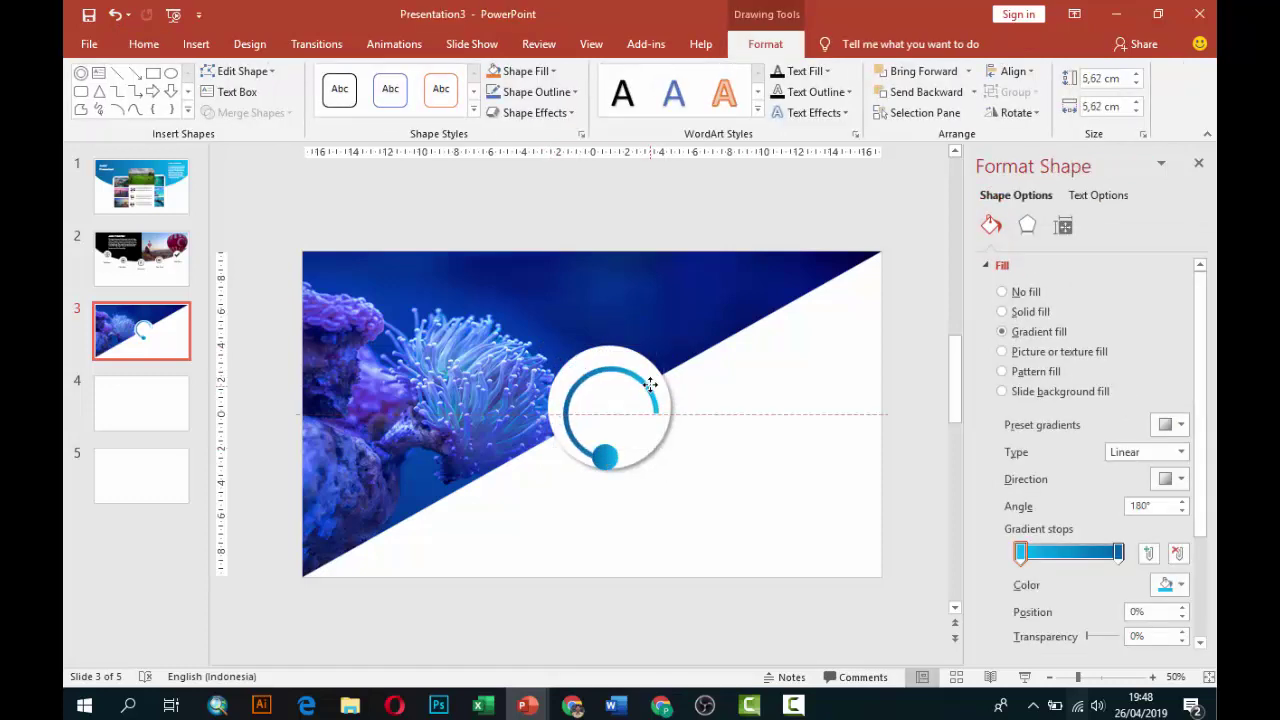
{"action": "left_click_drag", "start_coordinate": [646, 383], "coordinate": [652, 388]}
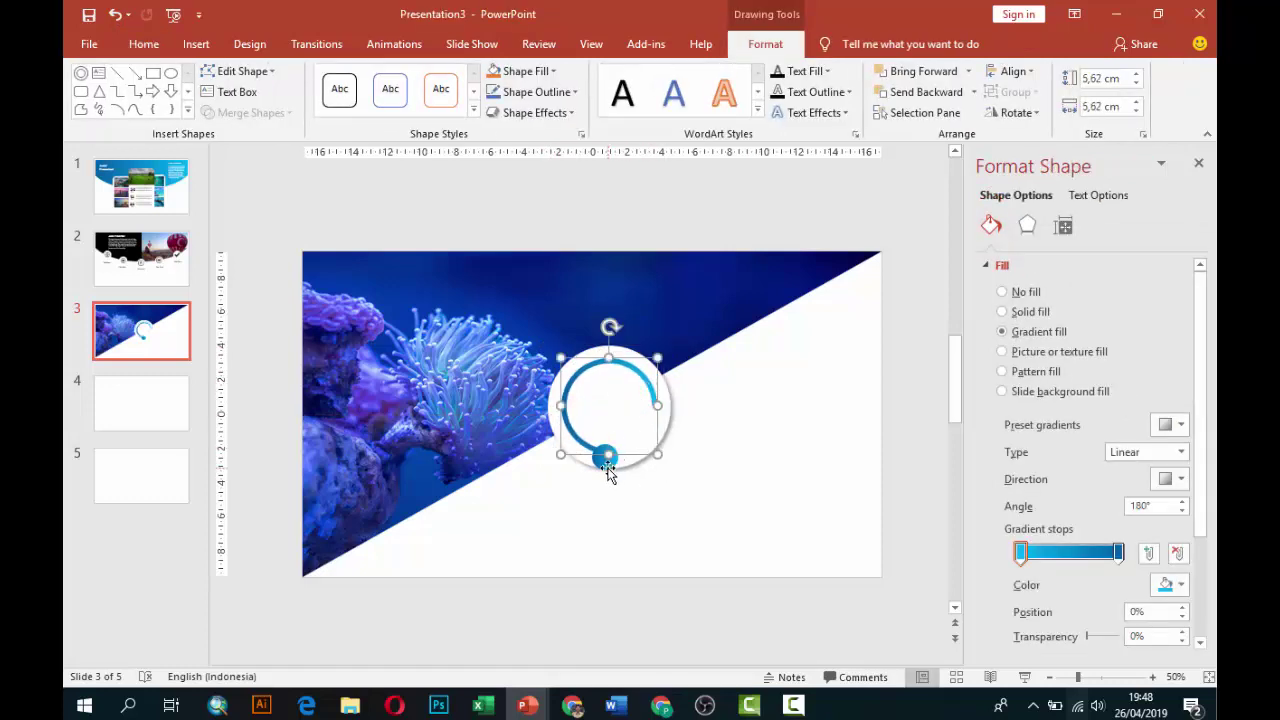
{"action": "left_click", "coordinate": [606, 463]}
{"action": "left_click_drag", "start_coordinate": [605, 463], "coordinate": [604, 455]}
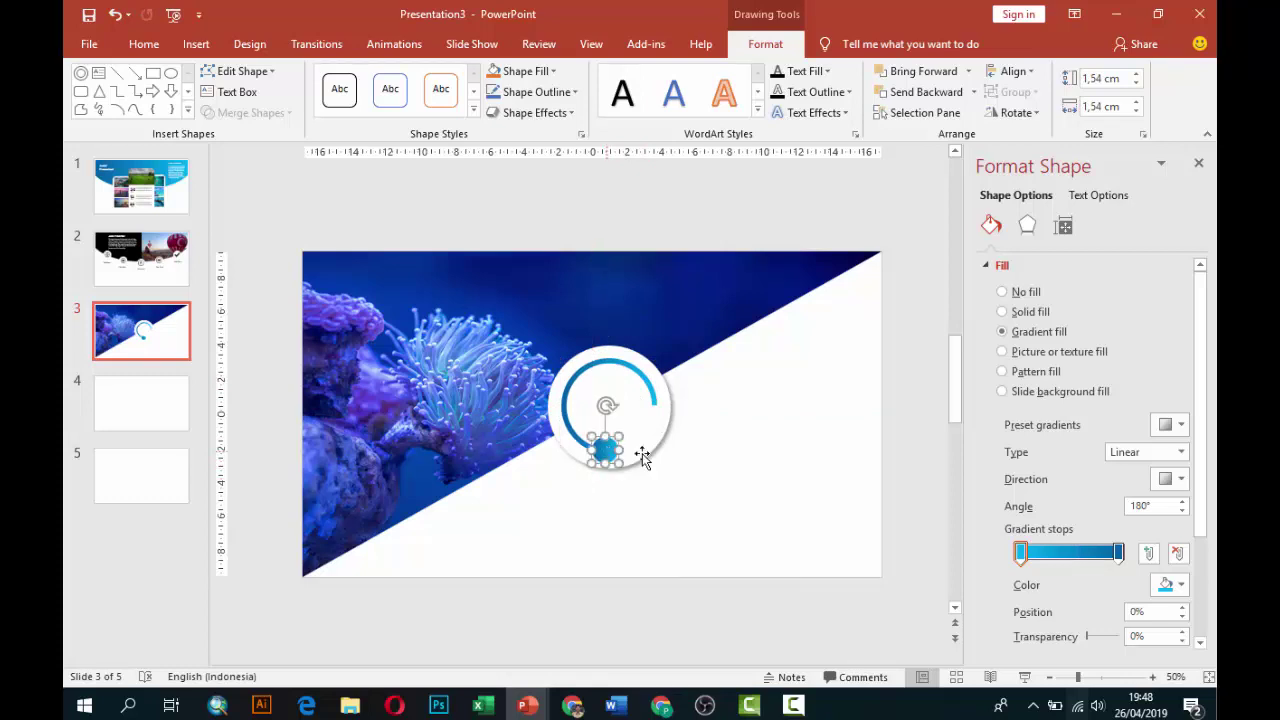
{"action": "left_click", "coordinate": [720, 463]}
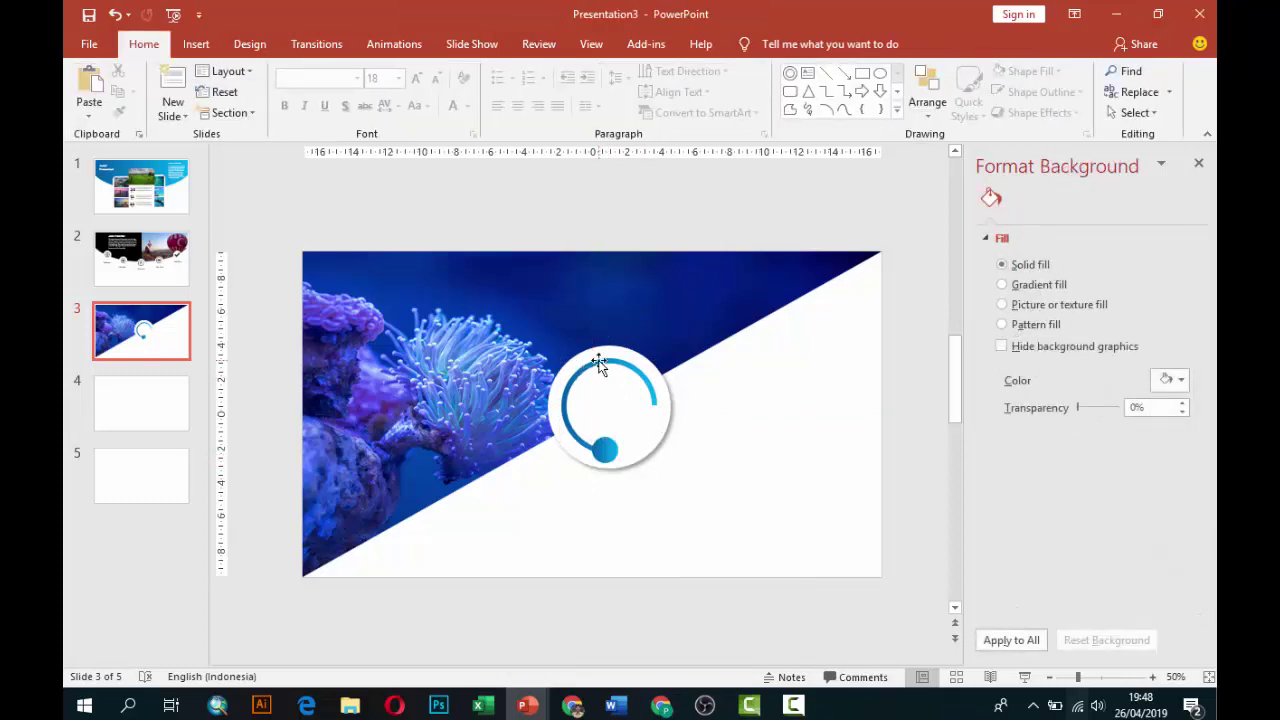
Add a '75%' text box and move it into the circle's centre
{"action": "left_click", "coordinate": [196, 44]}
{"action": "left_click", "coordinate": [797, 95]}
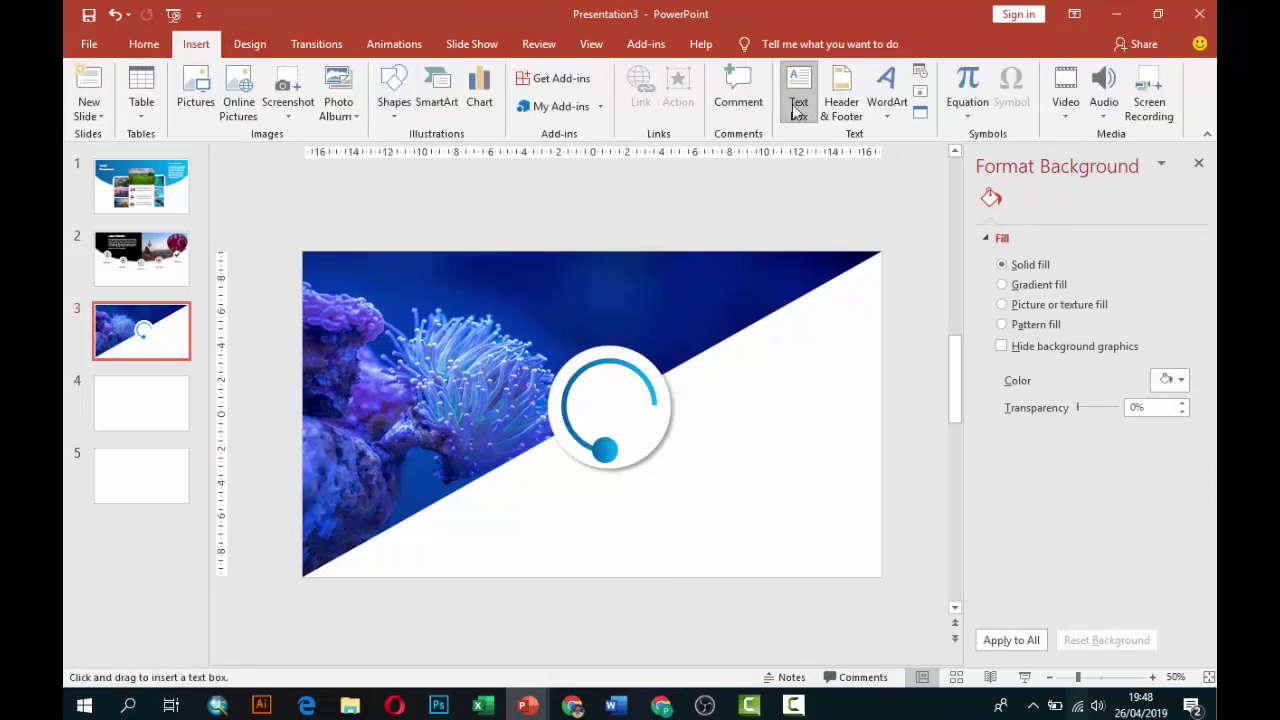
{"action": "left_click", "coordinate": [676, 510]}
{"action": "type", "text": "7"}
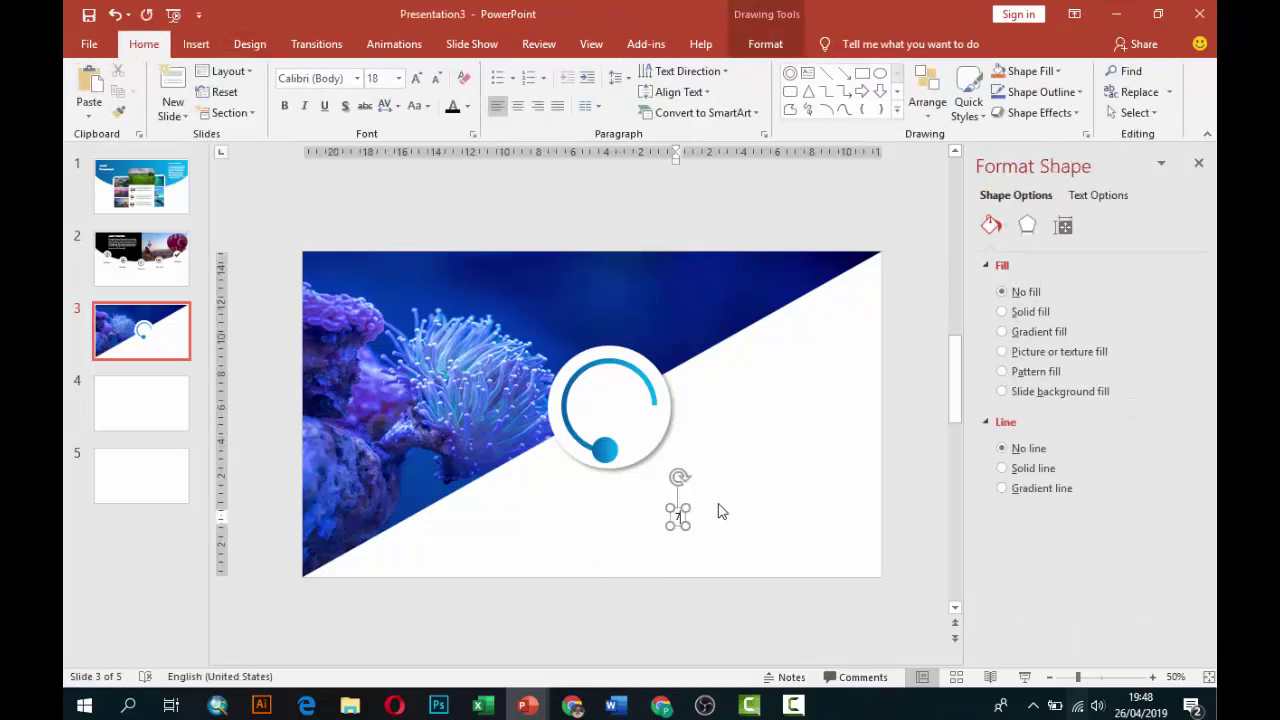
{"action": "type", "text": "5%"}
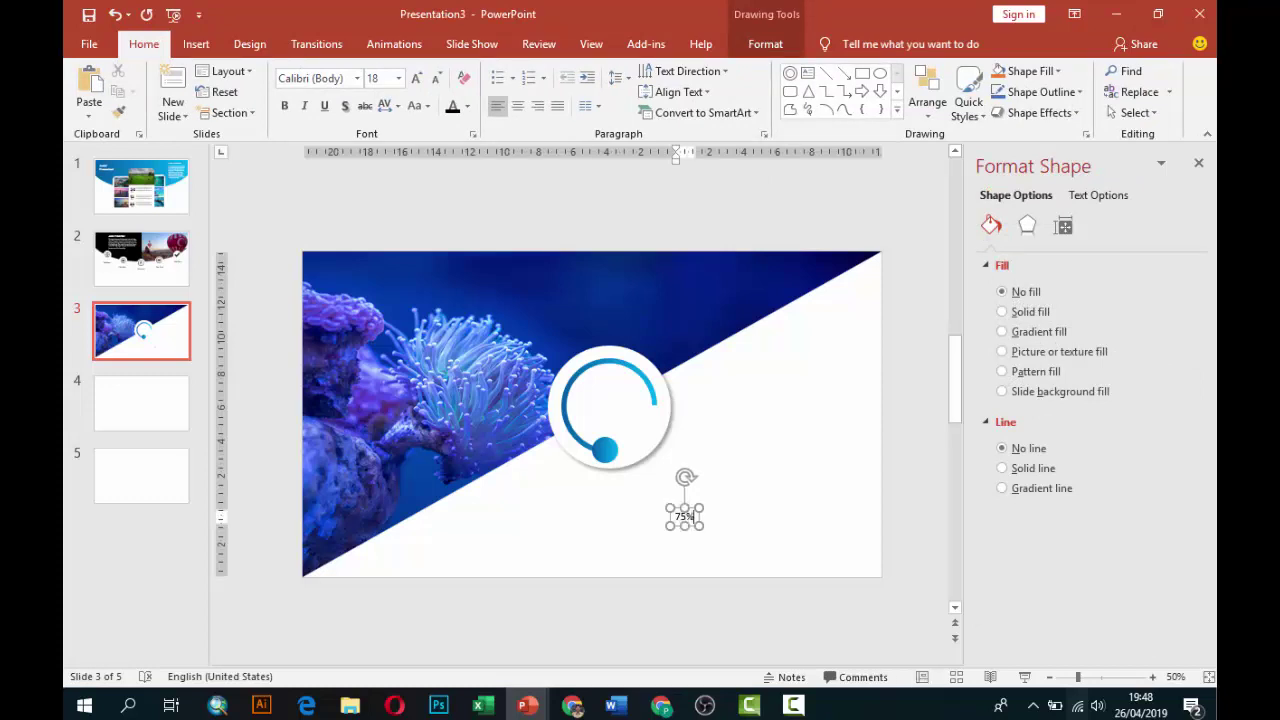
{"action": "left_click_drag", "start_coordinate": [676, 509], "coordinate": [595, 390]}
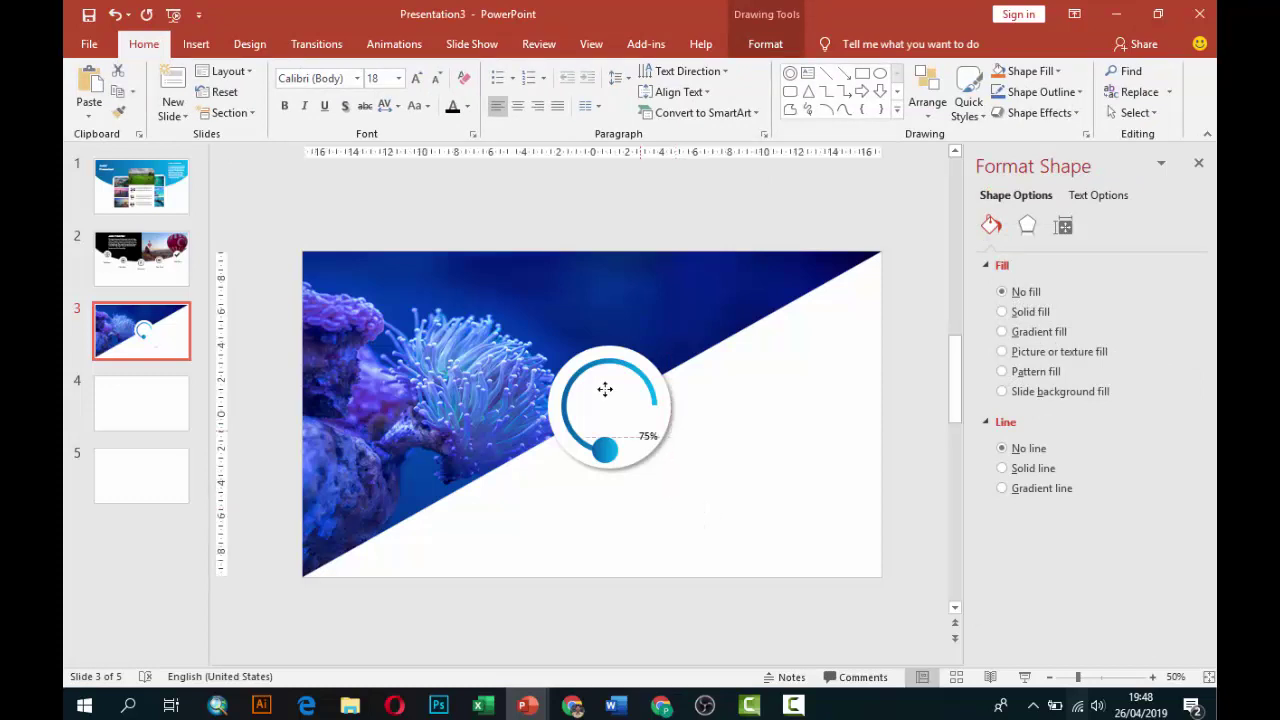
Make the 75% label Montserrat 60 pt with a gradient text fill, centred in the ring
{"action": "left_click", "coordinate": [356, 78]}
{"action": "left_click", "coordinate": [345, 186]}
{"action": "left_click", "coordinate": [397, 78]}
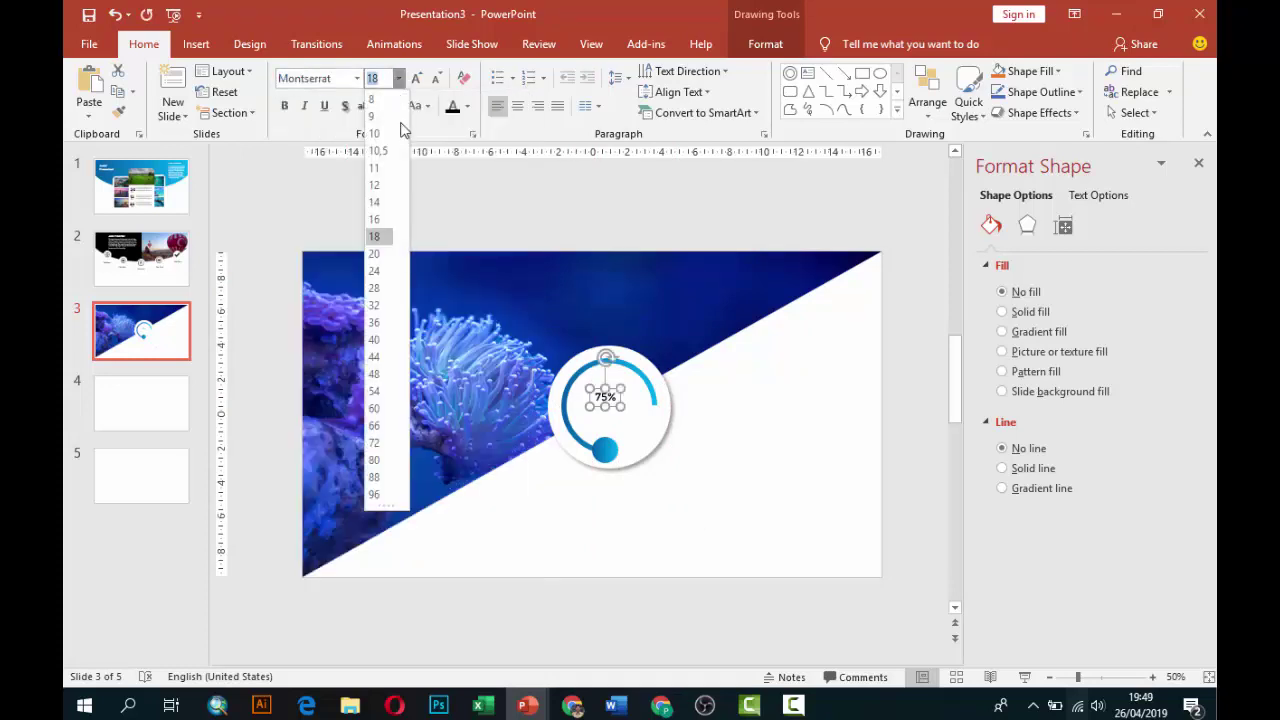
{"action": "left_click", "coordinate": [378, 408]}
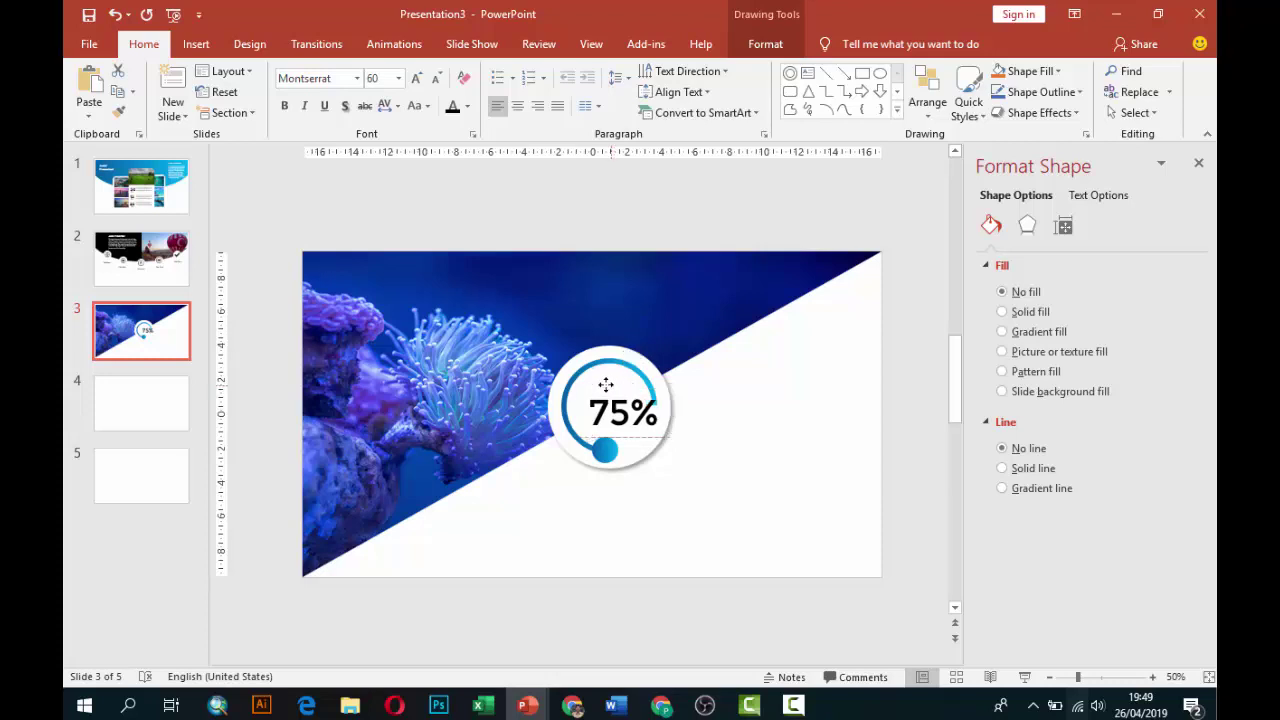
{"action": "left_click_drag", "start_coordinate": [615, 390], "coordinate": [596, 380]}
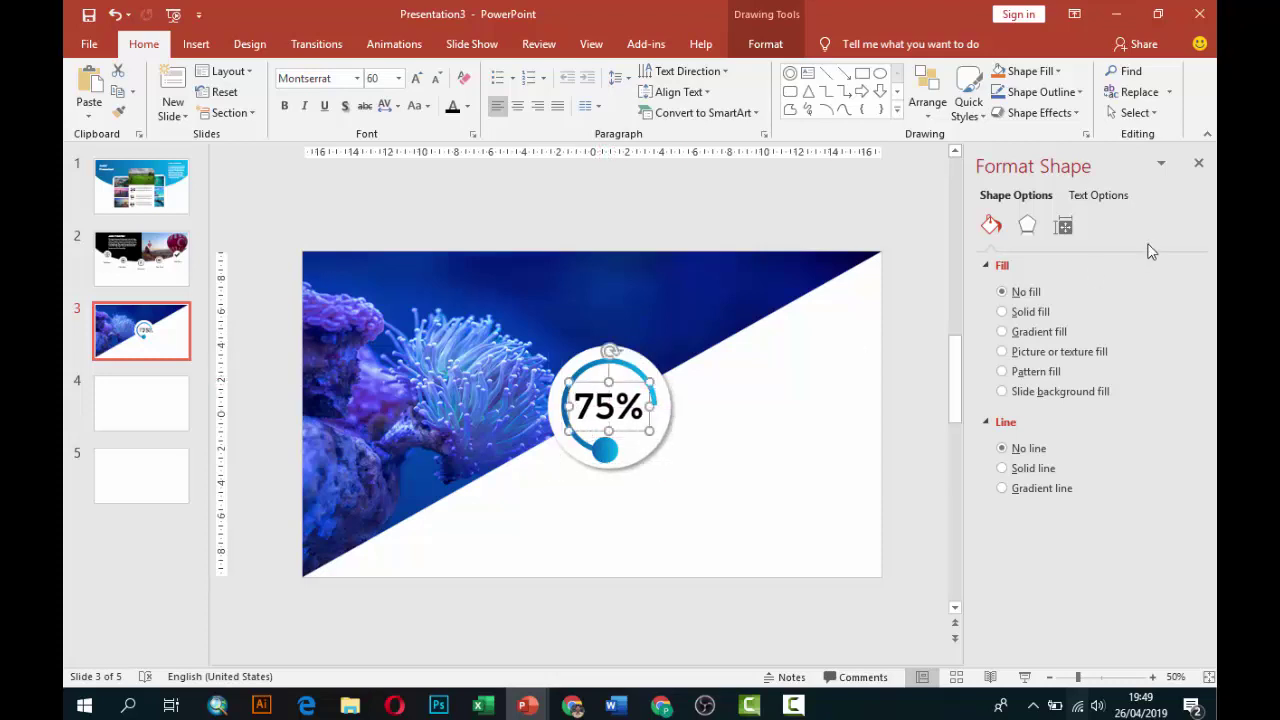
{"action": "left_click", "coordinate": [1088, 200]}
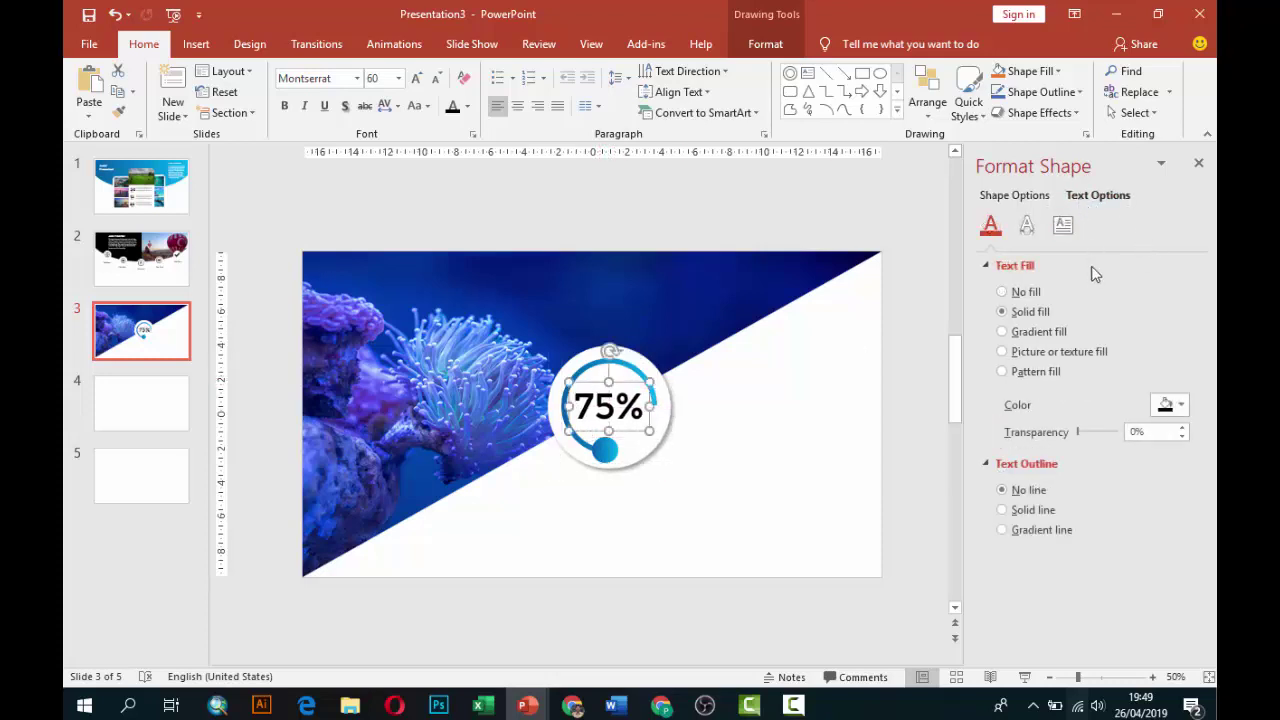
{"action": "left_click", "coordinate": [1037, 332]}
{"action": "left_click", "coordinate": [826, 426]}
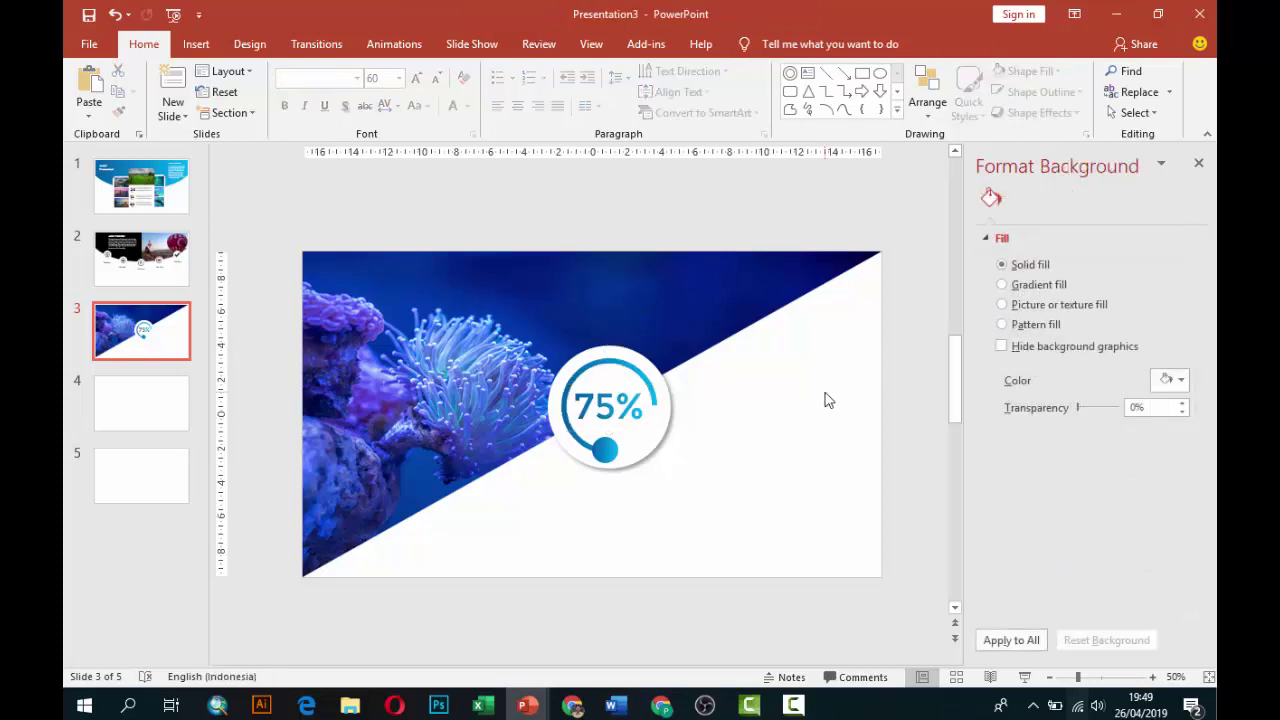
{"action": "left_click", "coordinate": [103, 233]}
Copy slide 2's title and body text group onto slide 3 at the bottom left
{"action": "left_click", "coordinate": [462, 285]}
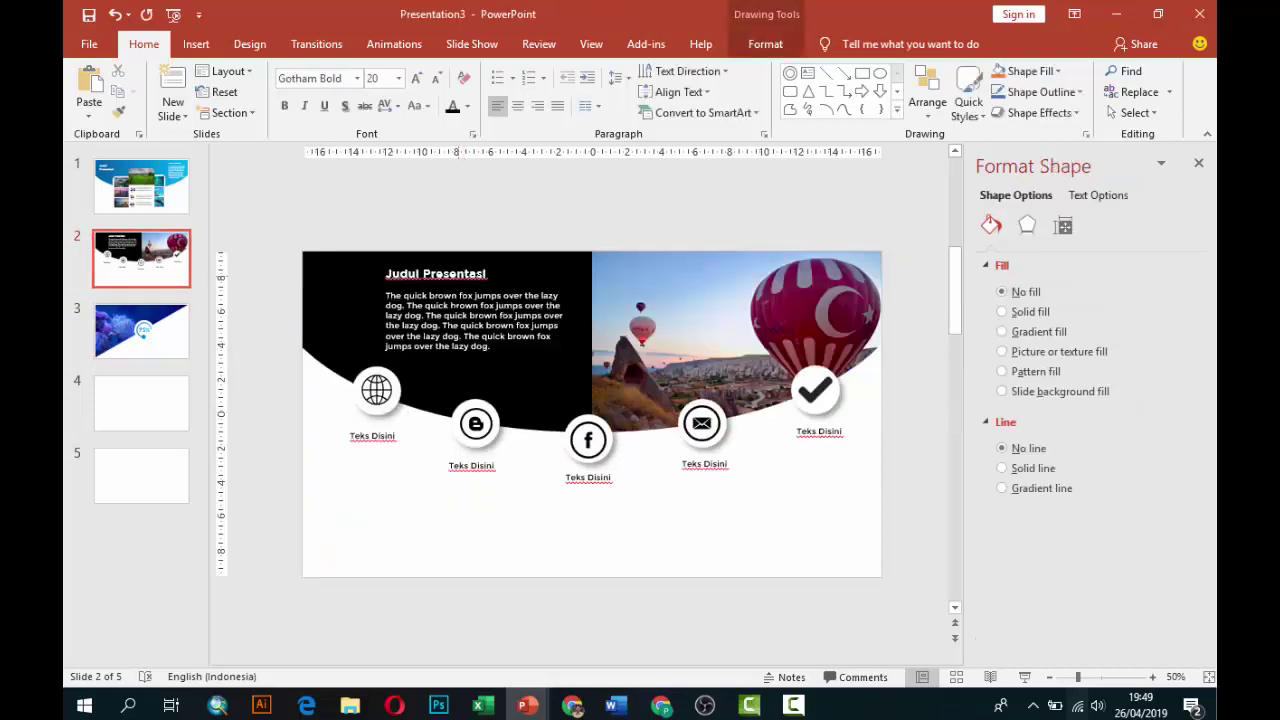
{"action": "left_click", "coordinate": [478, 258]}
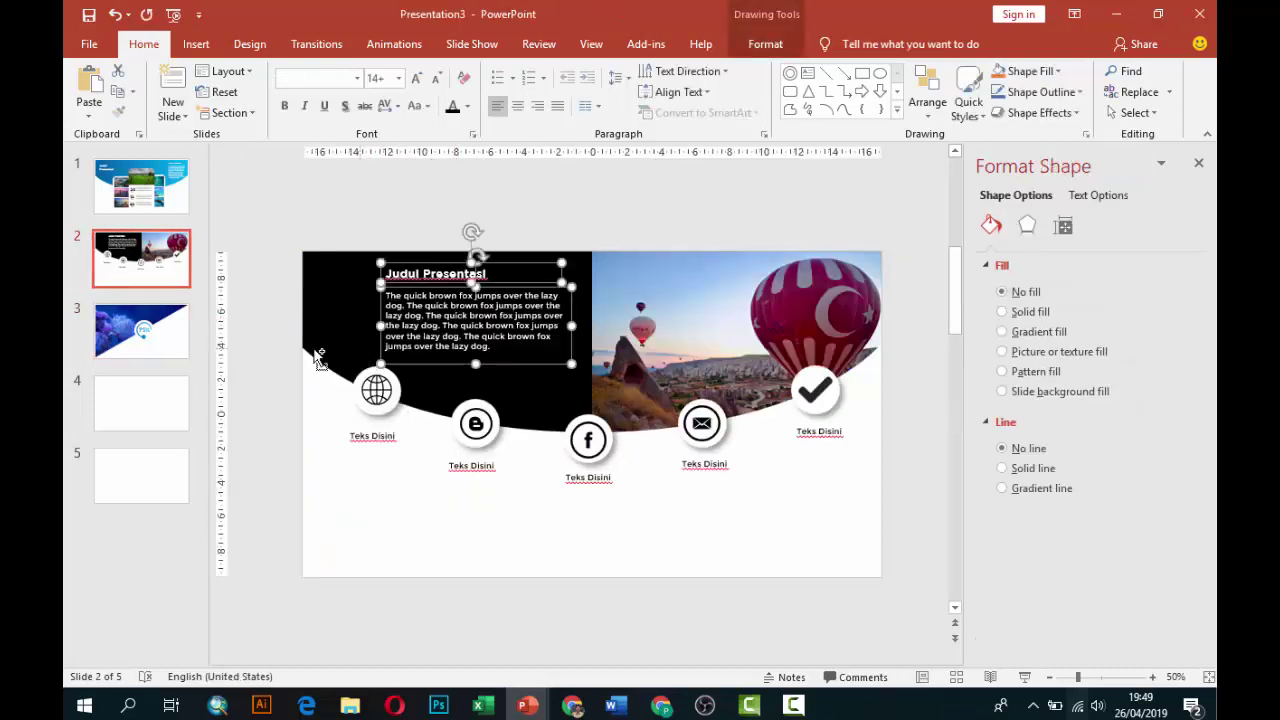
{"action": "left_click", "coordinate": [183, 355]}
{"action": "key", "text": "ctrl+v"}
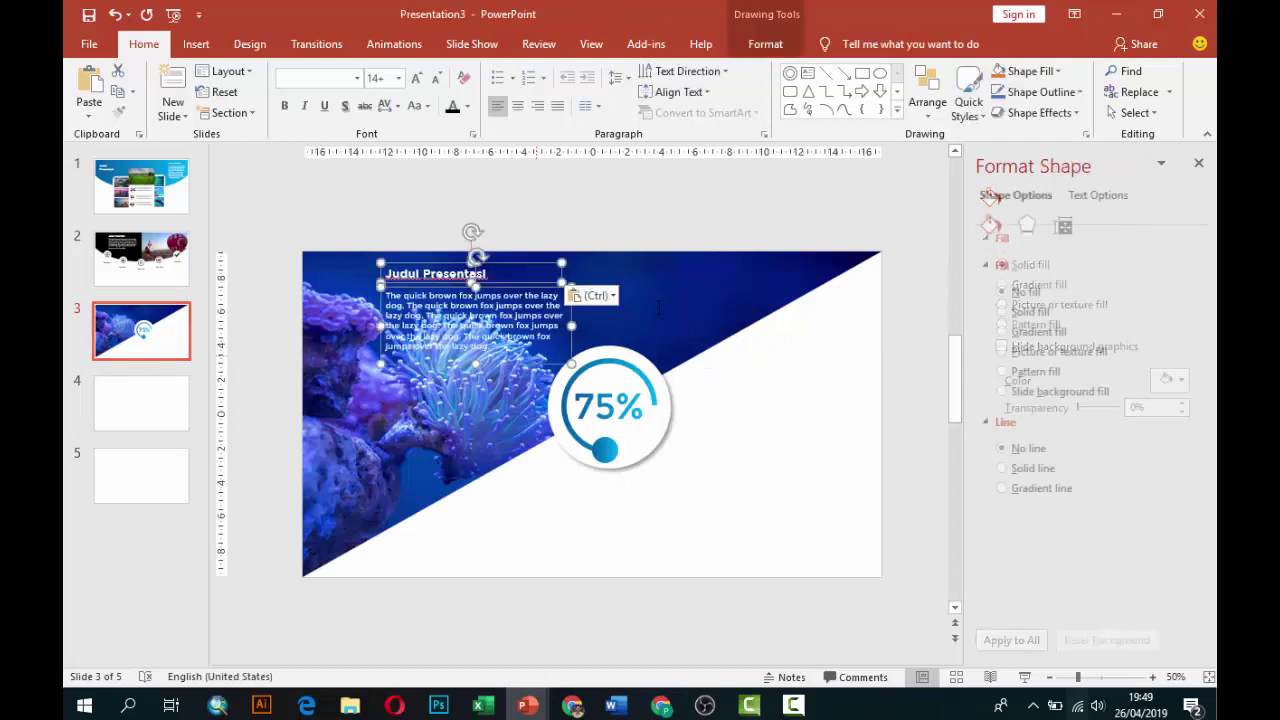
{"action": "left_click_drag", "start_coordinate": [532, 278], "coordinate": [589, 514]}
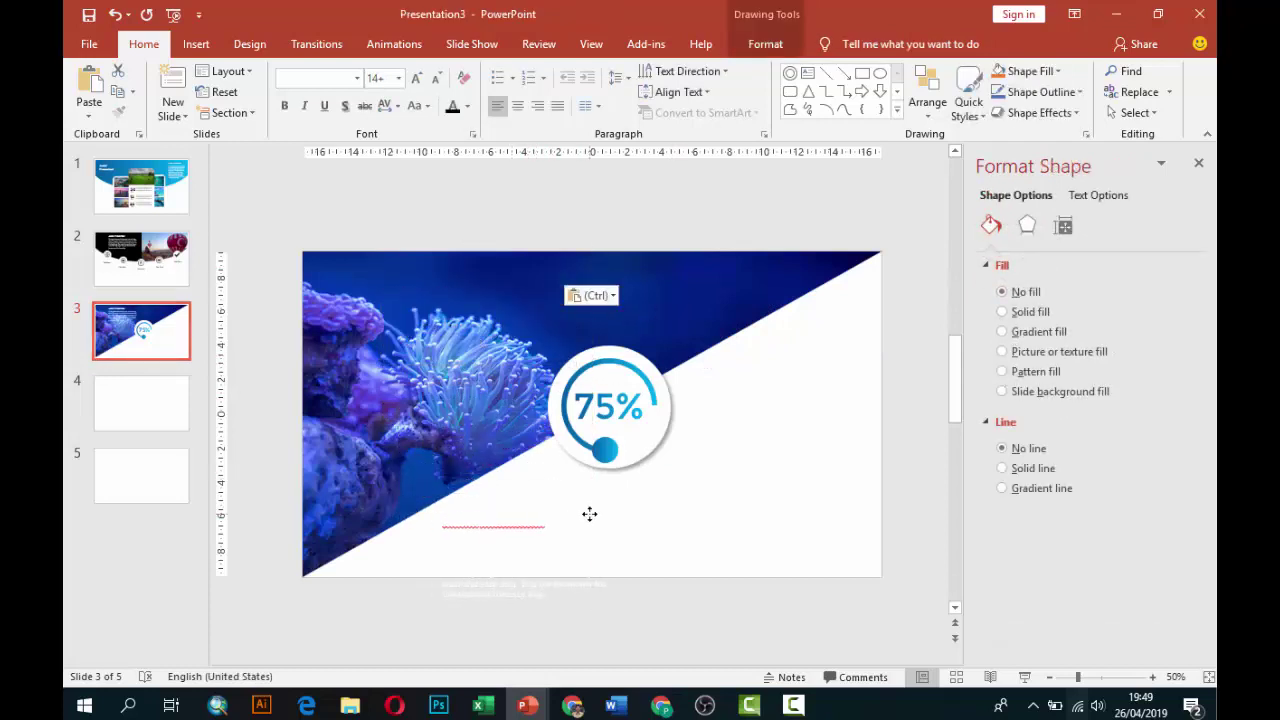
{"action": "left_click", "coordinate": [762, 546]}
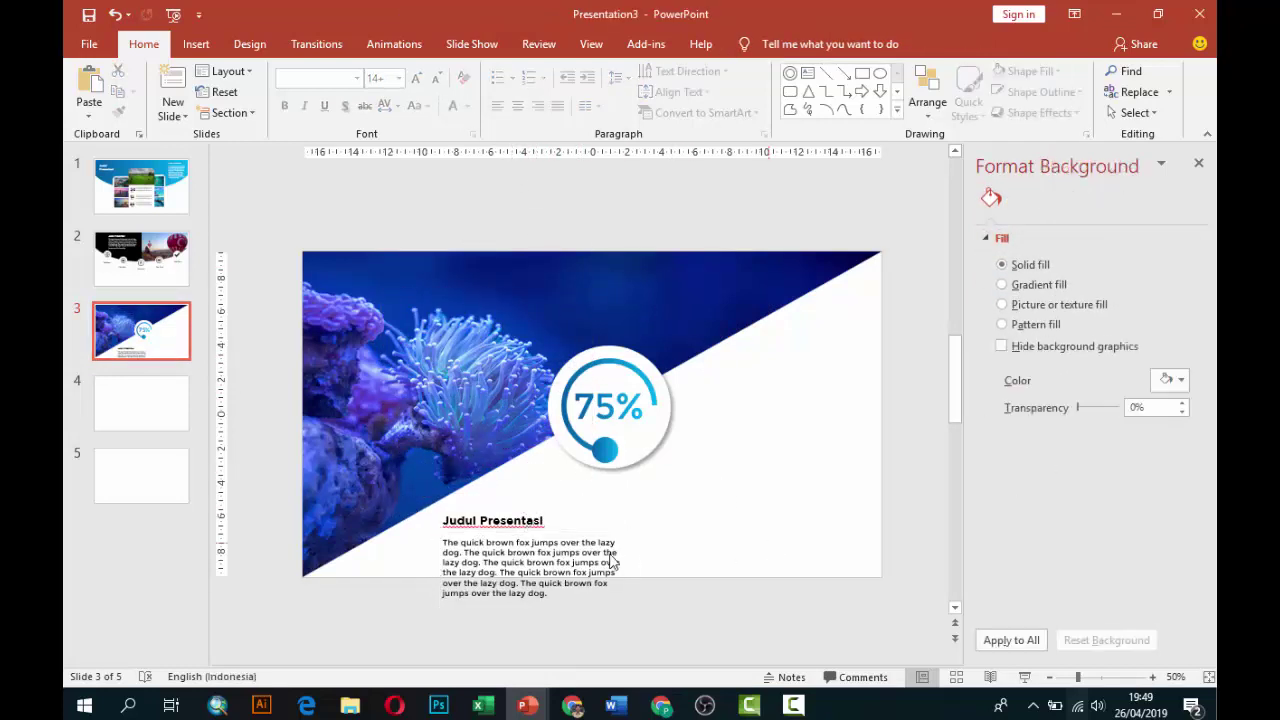
Move the body text to the right side and paste a second copy of its paragraph
{"action": "left_click", "coordinate": [612, 562]}
{"action": "mouse_move", "coordinate": [617, 531]}
{"action": "left_mouse_down"}
{"action": "mouse_move", "coordinate": [851, 422]}
{"action": "mouse_move", "coordinate": [854, 407]}
{"action": "left_mouse_up"}
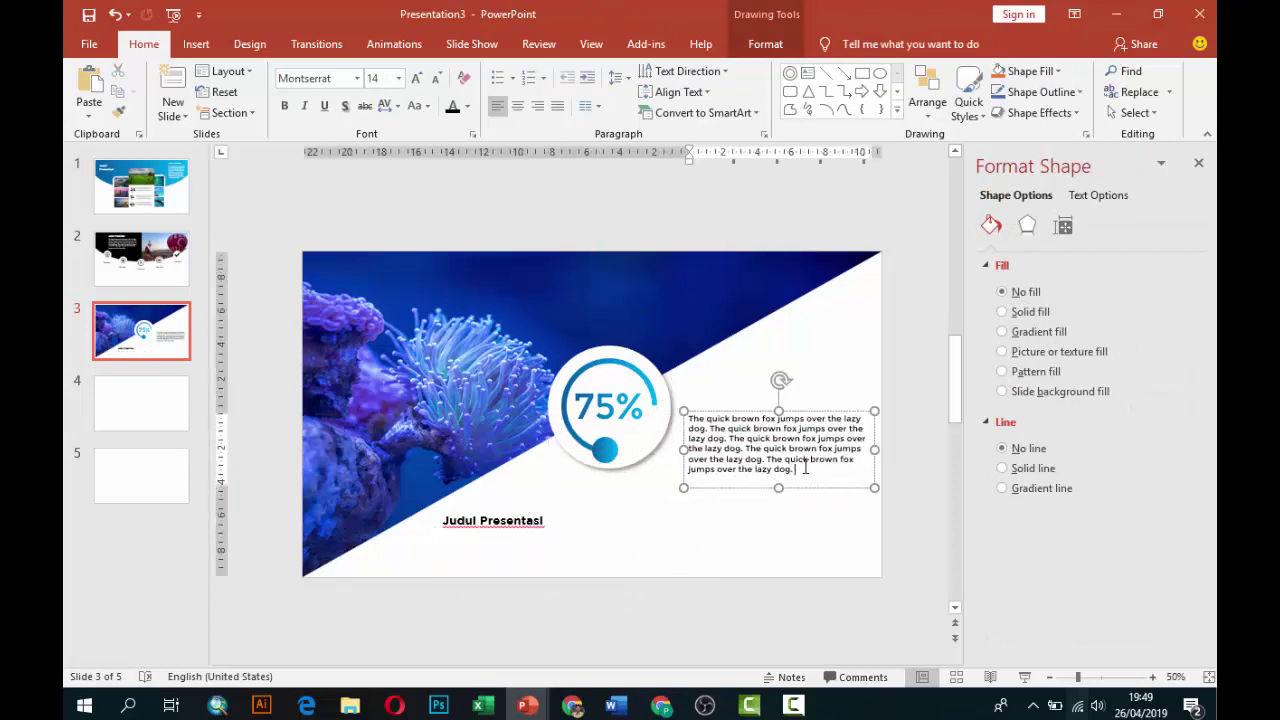
{"action": "key", "text": "Return"}
{"action": "key", "text": "Return"}
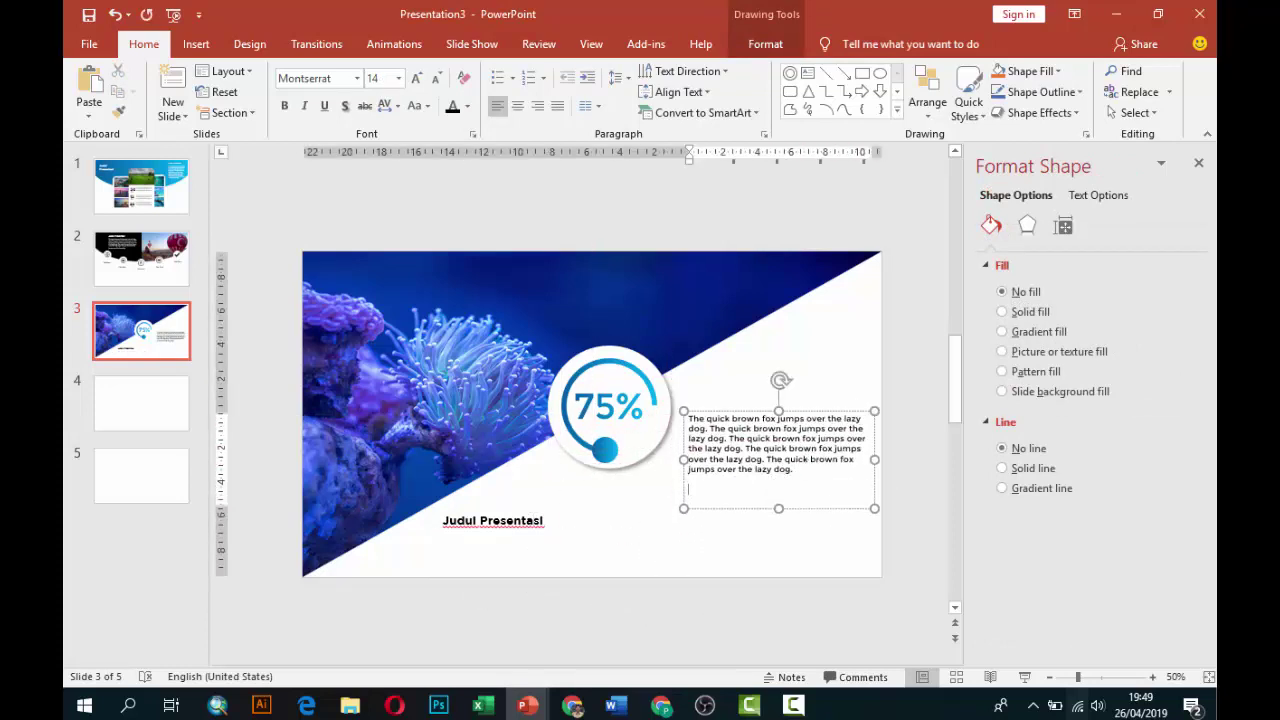
{"action": "left_click_drag", "start_coordinate": [781, 510], "coordinate": [780, 557]}
{"action": "key", "text": "ctrl+c"}
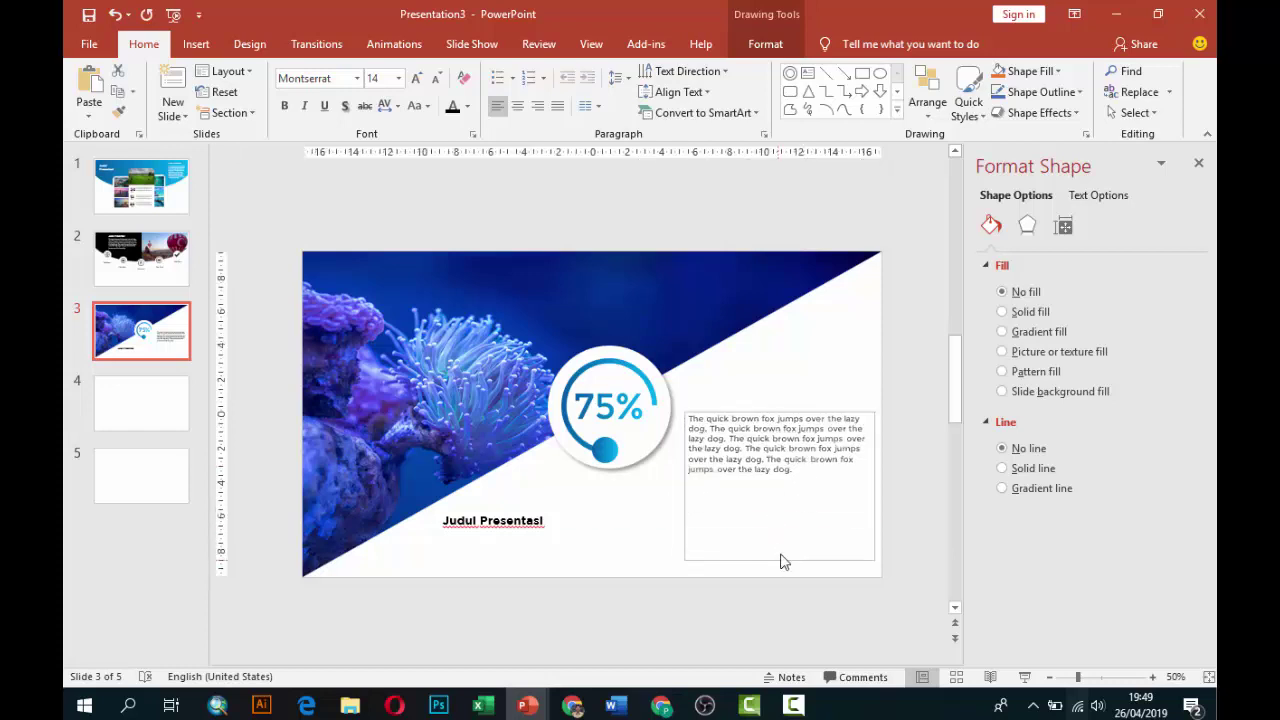
{"action": "left_click_drag", "start_coordinate": [796, 470], "coordinate": [685, 413]}
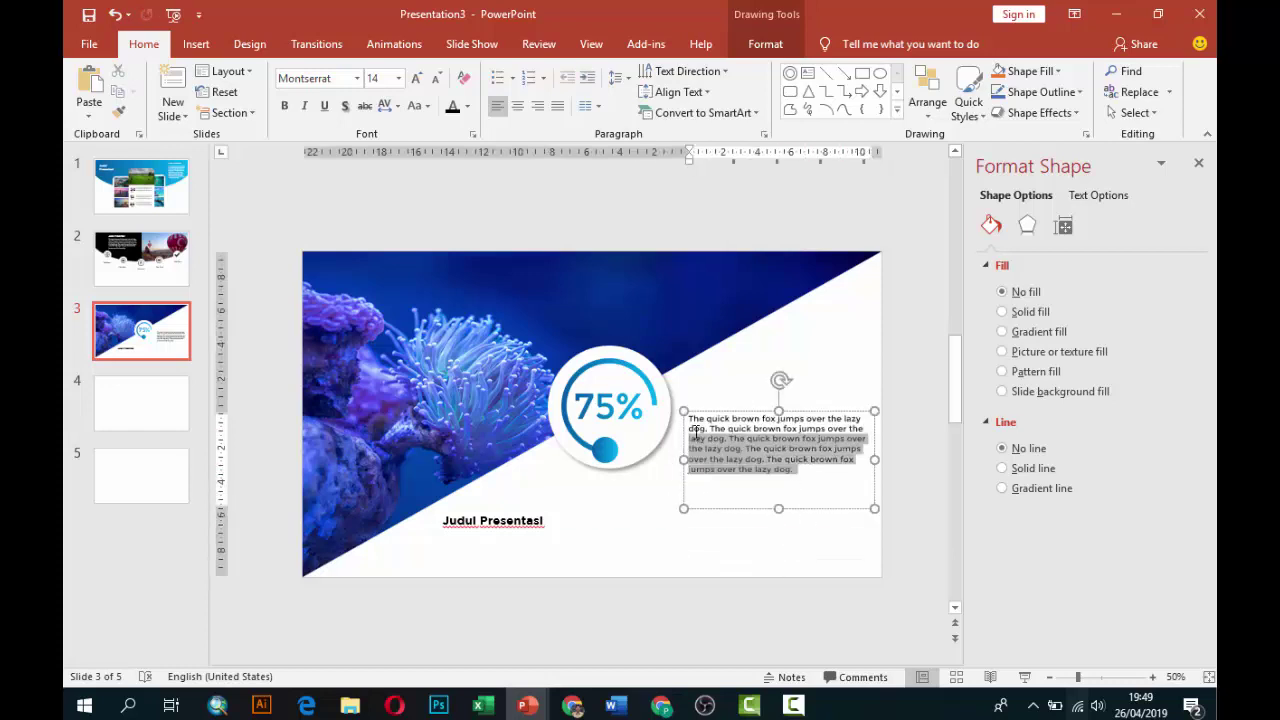
{"action": "left_click", "coordinate": [809, 477]}
{"action": "key", "text": "ctrl+v"}
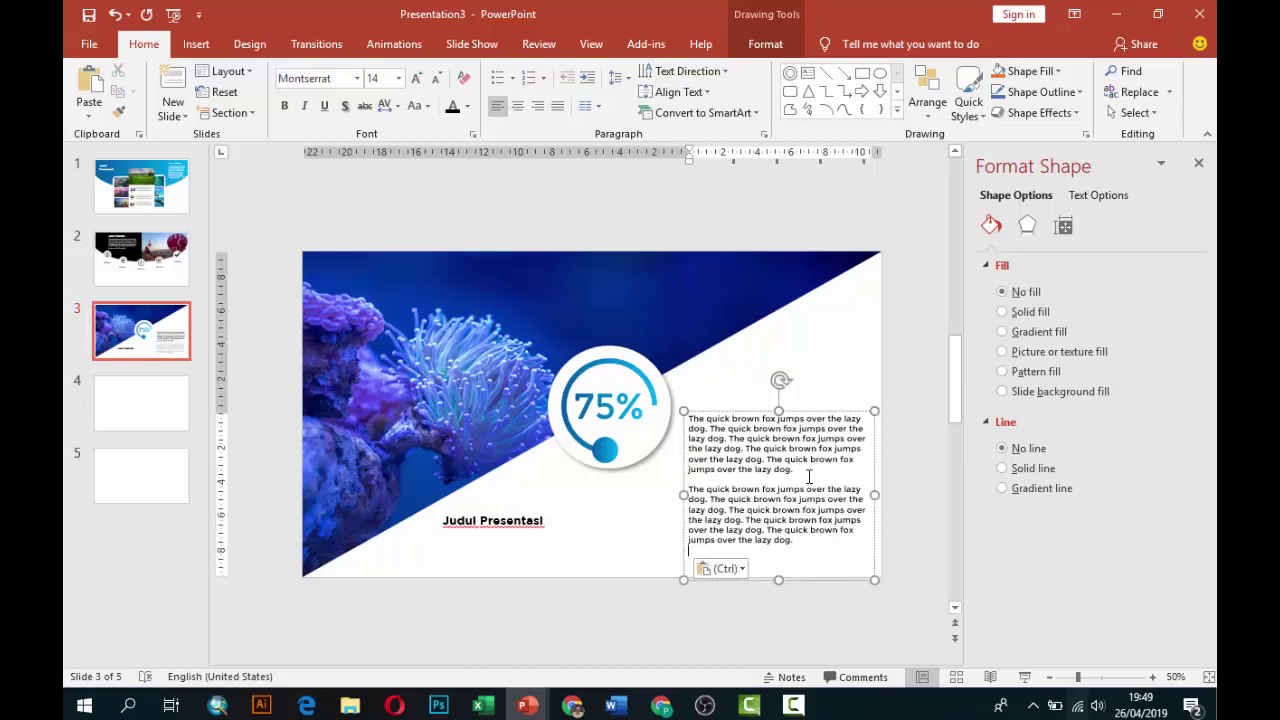
{"action": "left_click", "coordinate": [762, 410]}
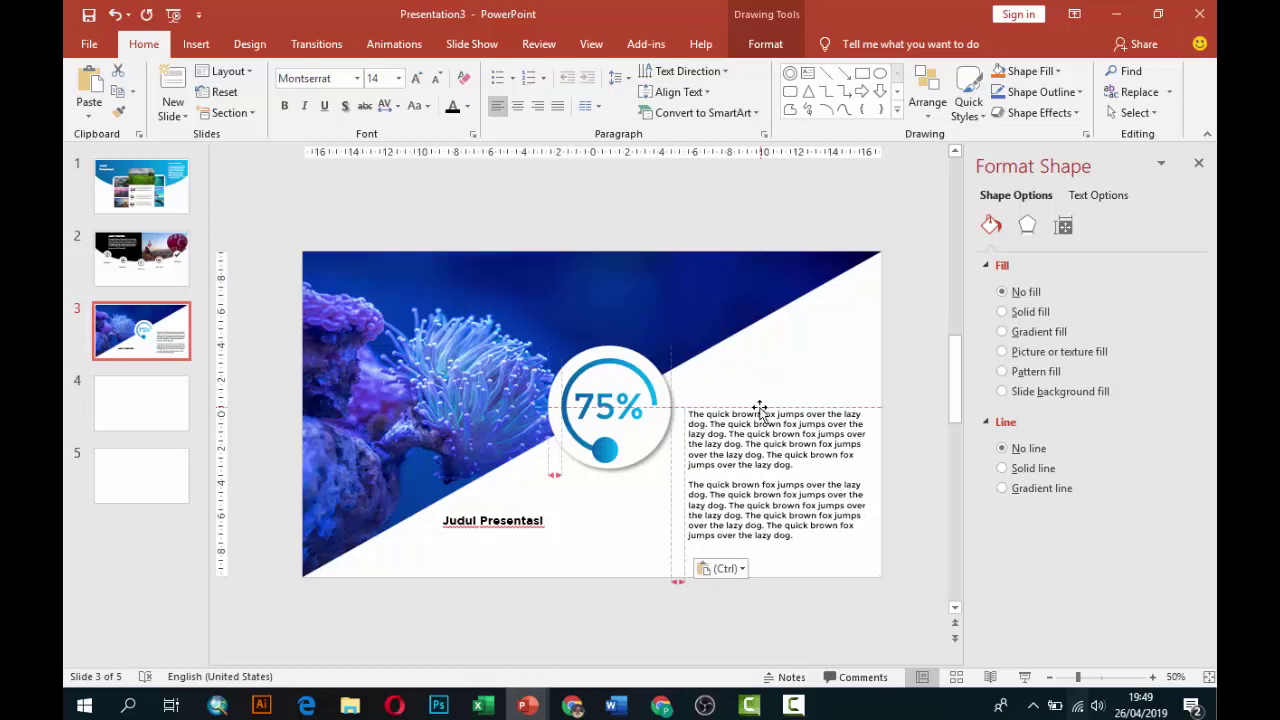
{"action": "left_click", "coordinate": [537, 520]}
Set the Judul Presentasi title to 44 pt and nudge it up slightly
{"action": "left_click", "coordinate": [538, 512]}
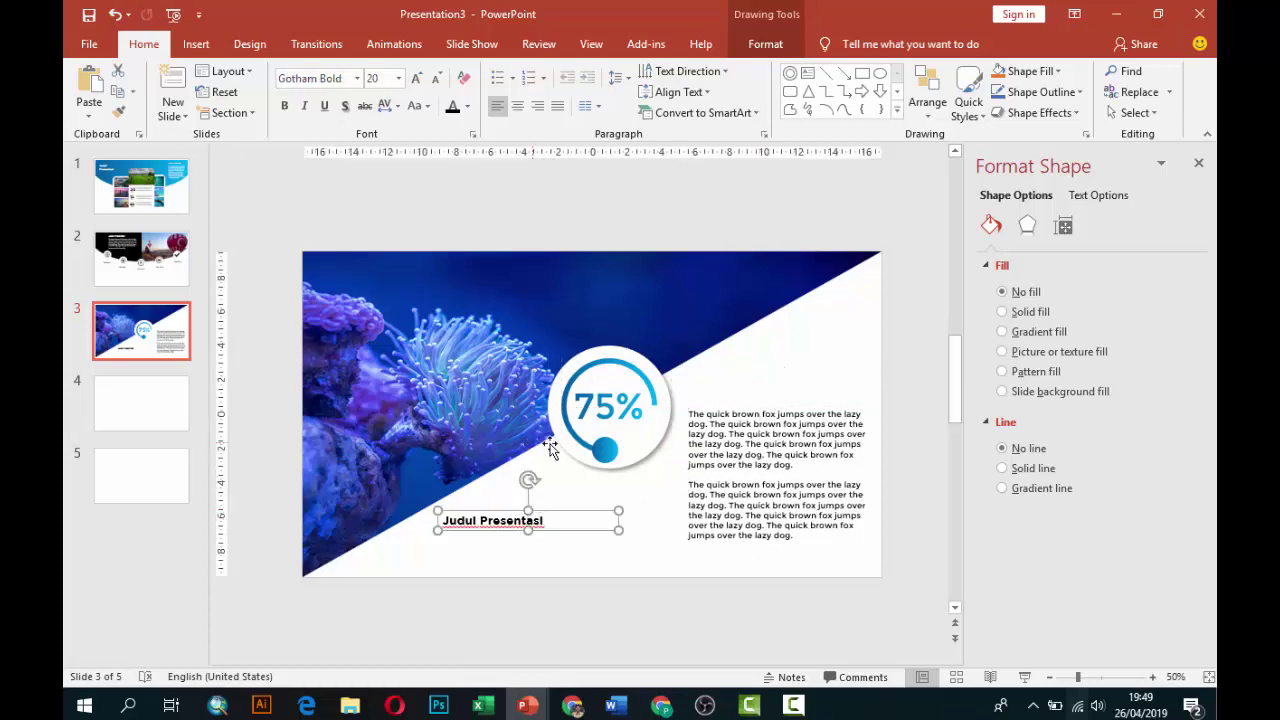
{"action": "left_click", "coordinate": [398, 78]}
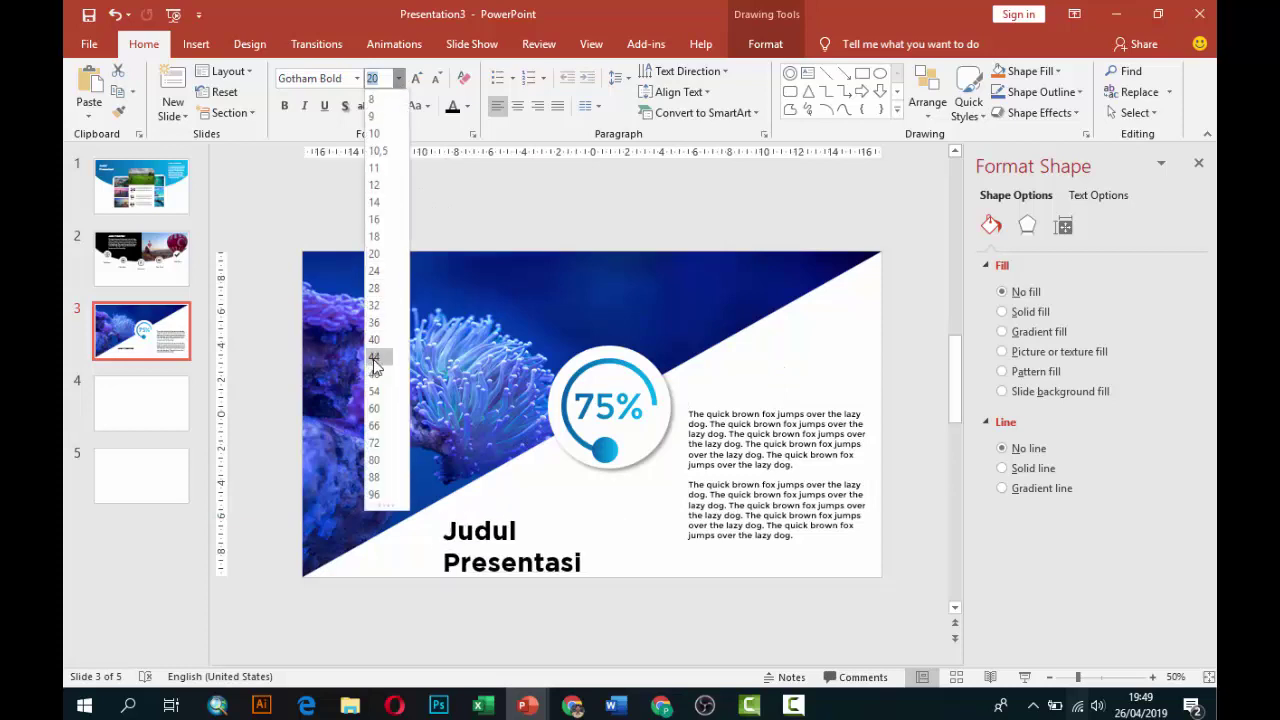
{"action": "left_click", "coordinate": [374, 357]}
{"action": "left_click_drag", "start_coordinate": [485, 510], "coordinate": [487, 490]}
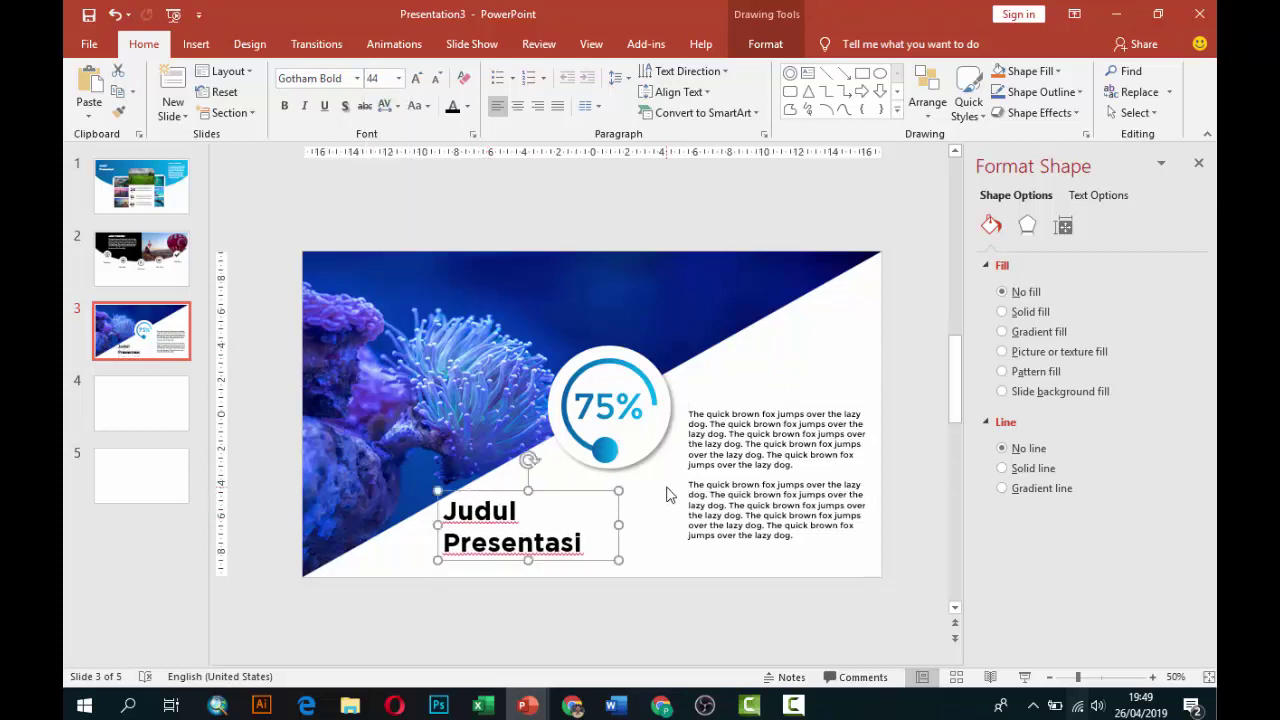
Duplicate the title as a 24 pt heading placed just above the body text
{"action": "key", "text": "ctrl+c"}
{"action": "key", "text": "ctrl+v"}
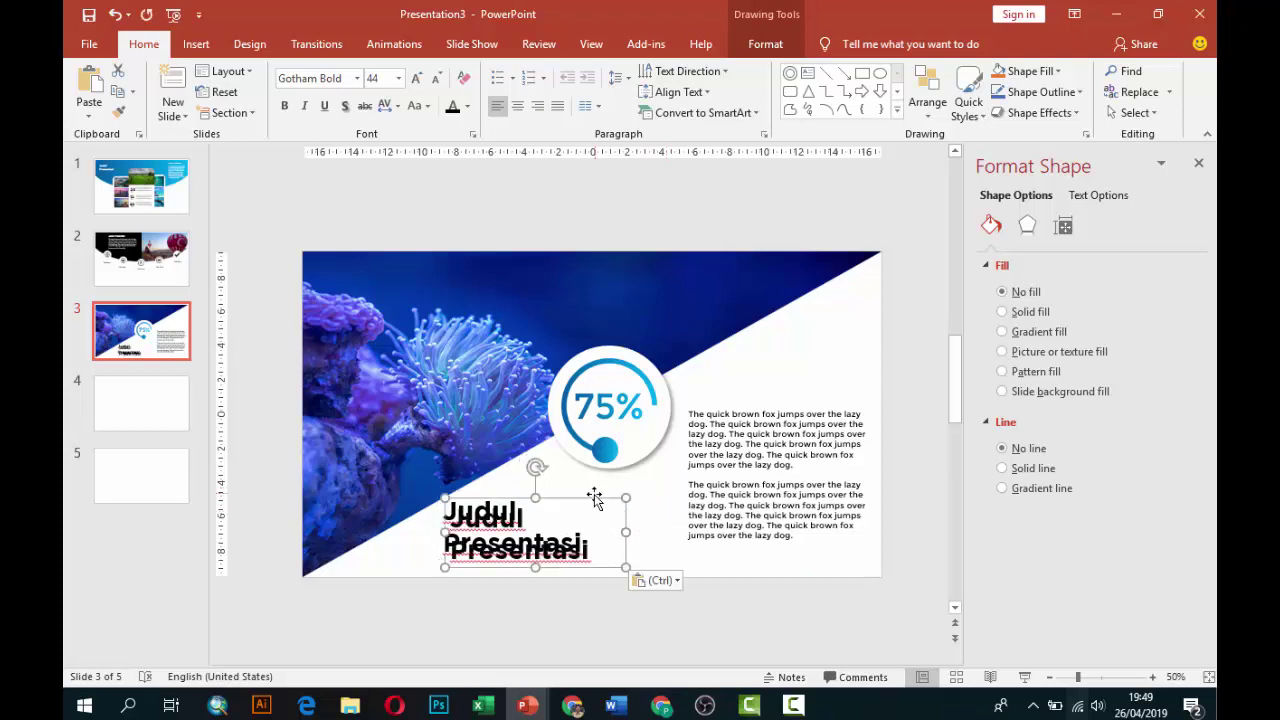
{"action": "left_click_drag", "start_coordinate": [590, 500], "coordinate": [842, 343]}
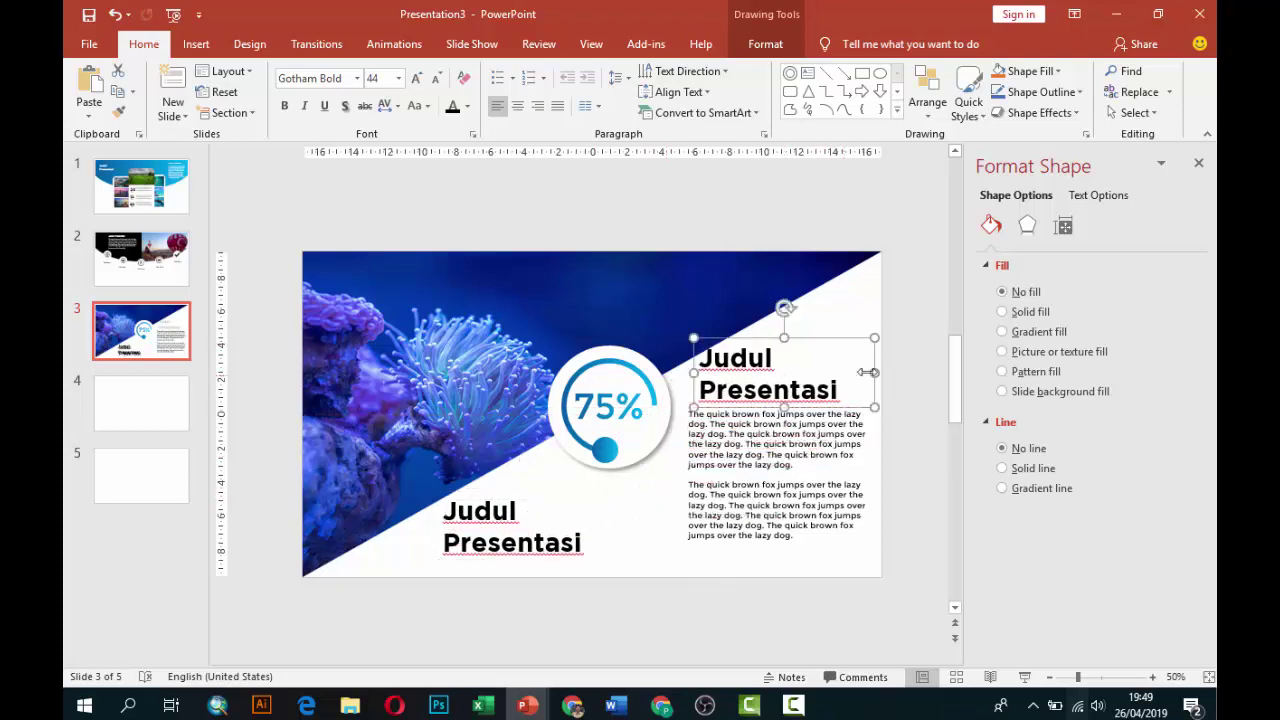
{"action": "left_click", "coordinate": [398, 78]}
{"action": "left_click", "coordinate": [373, 258]}
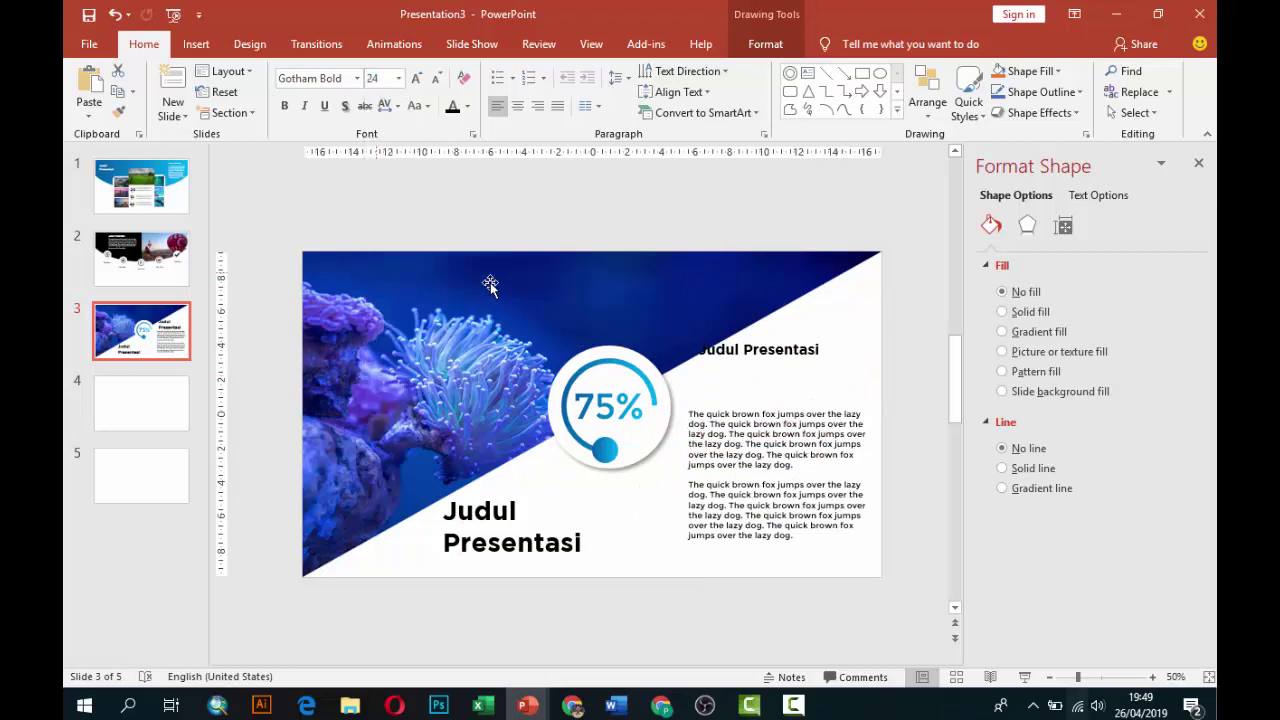
{"action": "left_click_drag", "start_coordinate": [718, 341], "coordinate": [708, 385]}
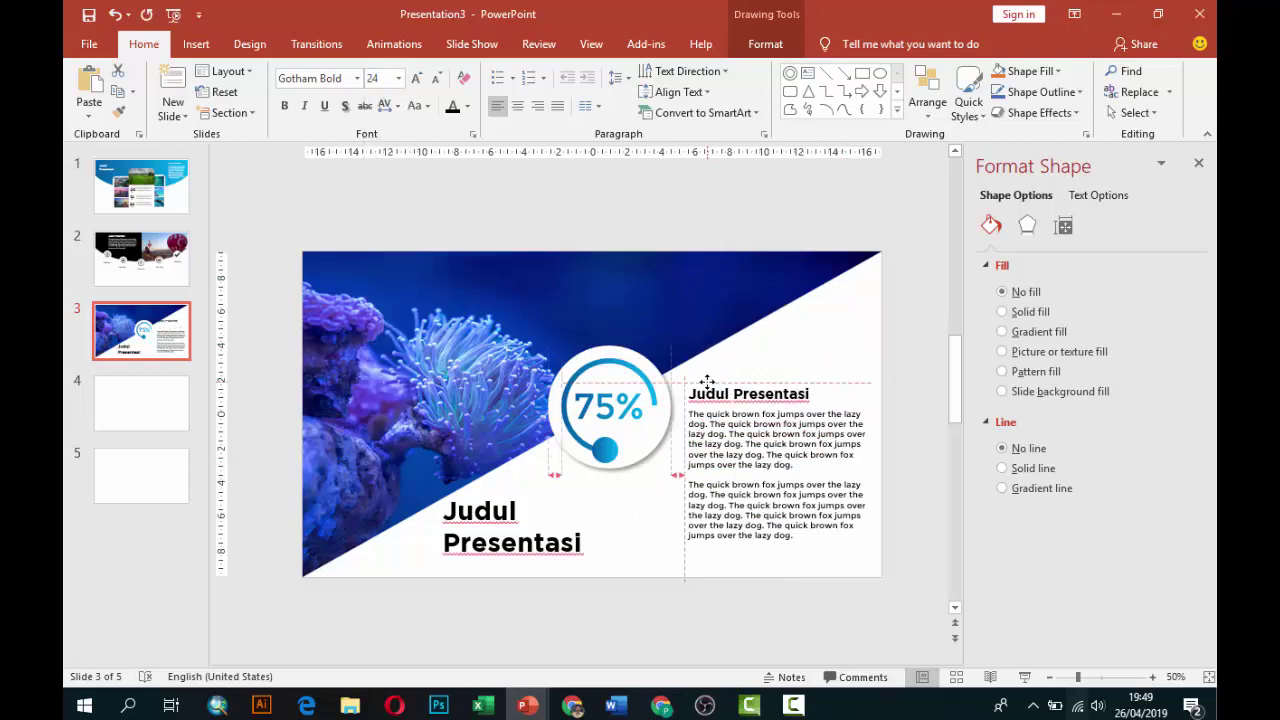
{"action": "left_click", "coordinate": [903, 352]}
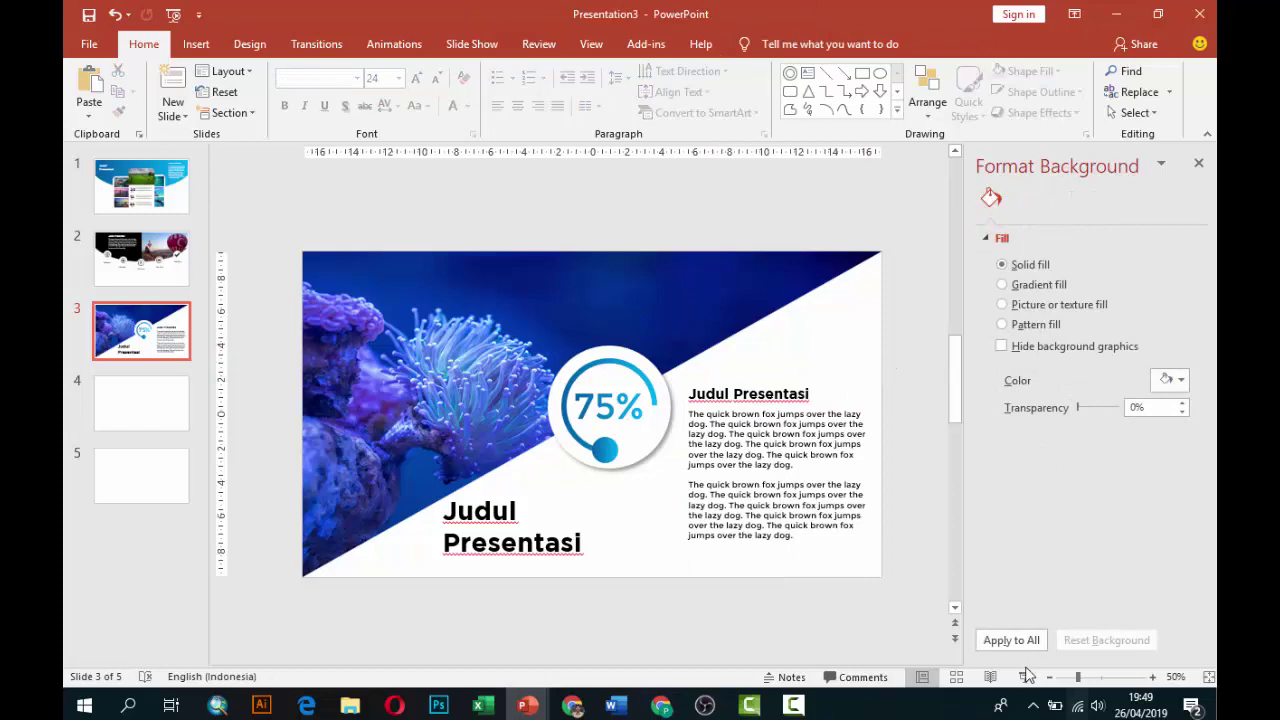
{"action": "key", "text": "shift+F5"}
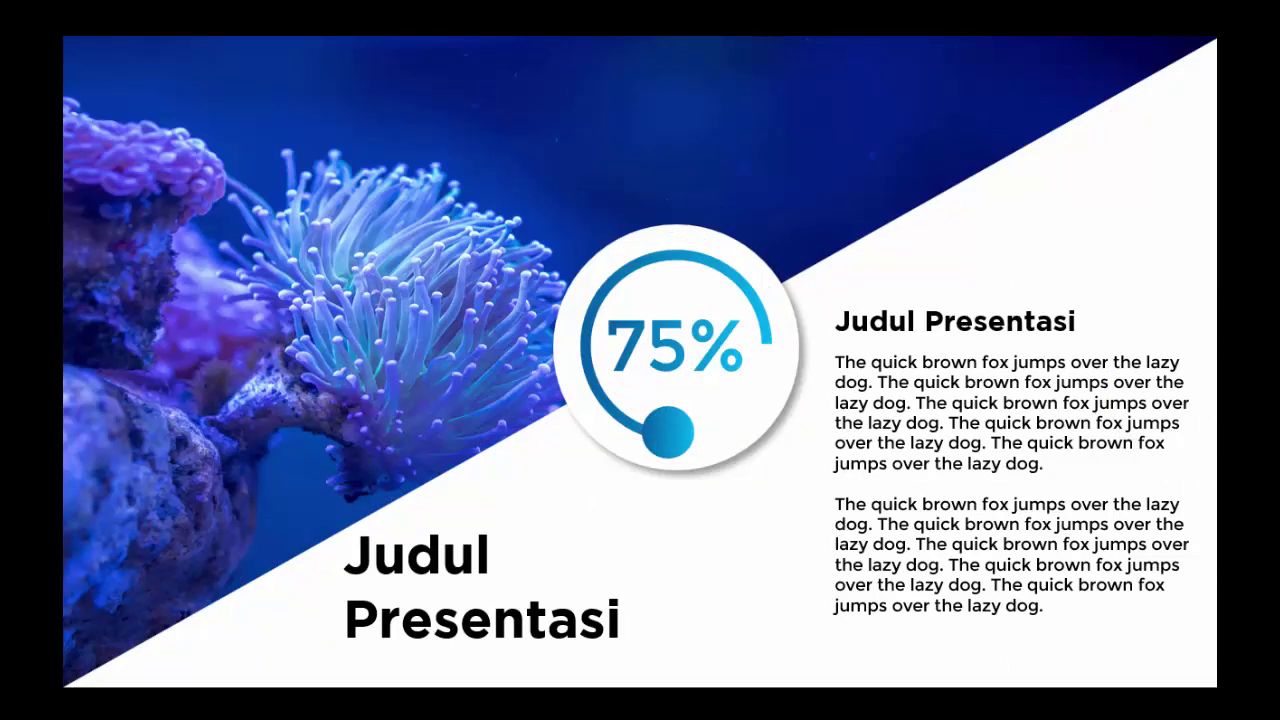
Exit the full-screen preview and open blank slide 4
{"action": "key", "text": "Escape"}
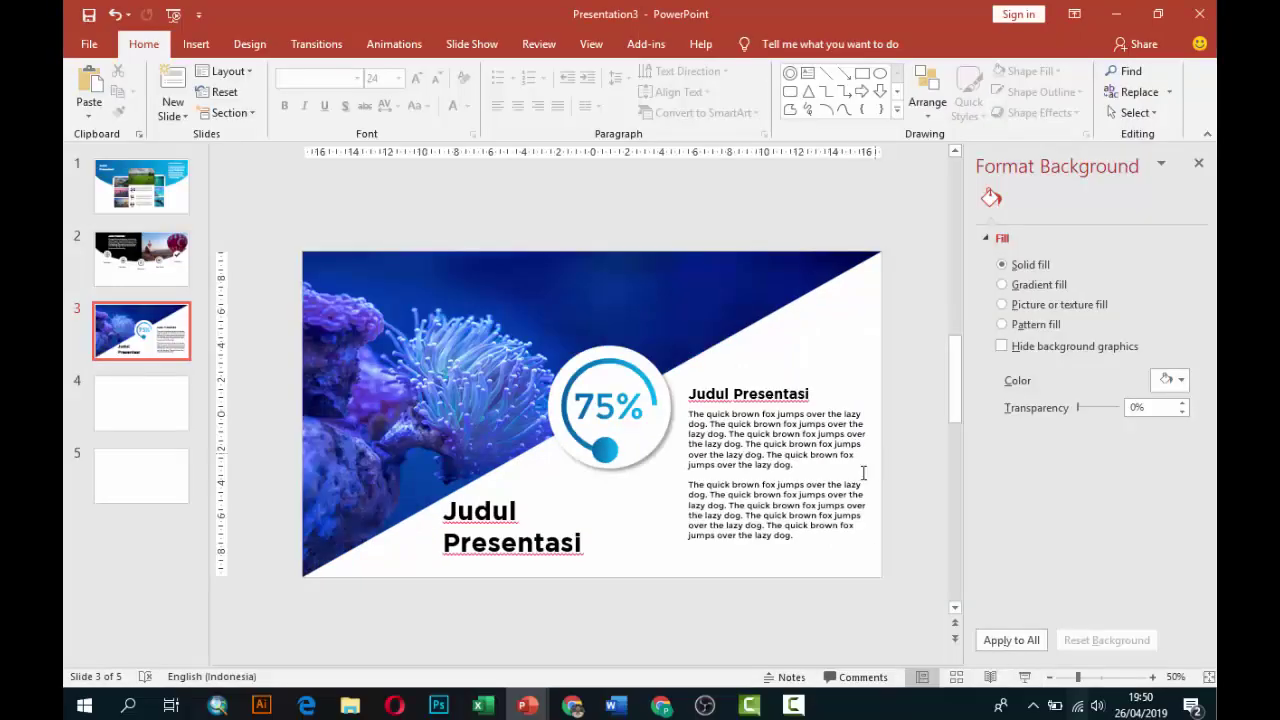
{"action": "left_click", "coordinate": [143, 405]}
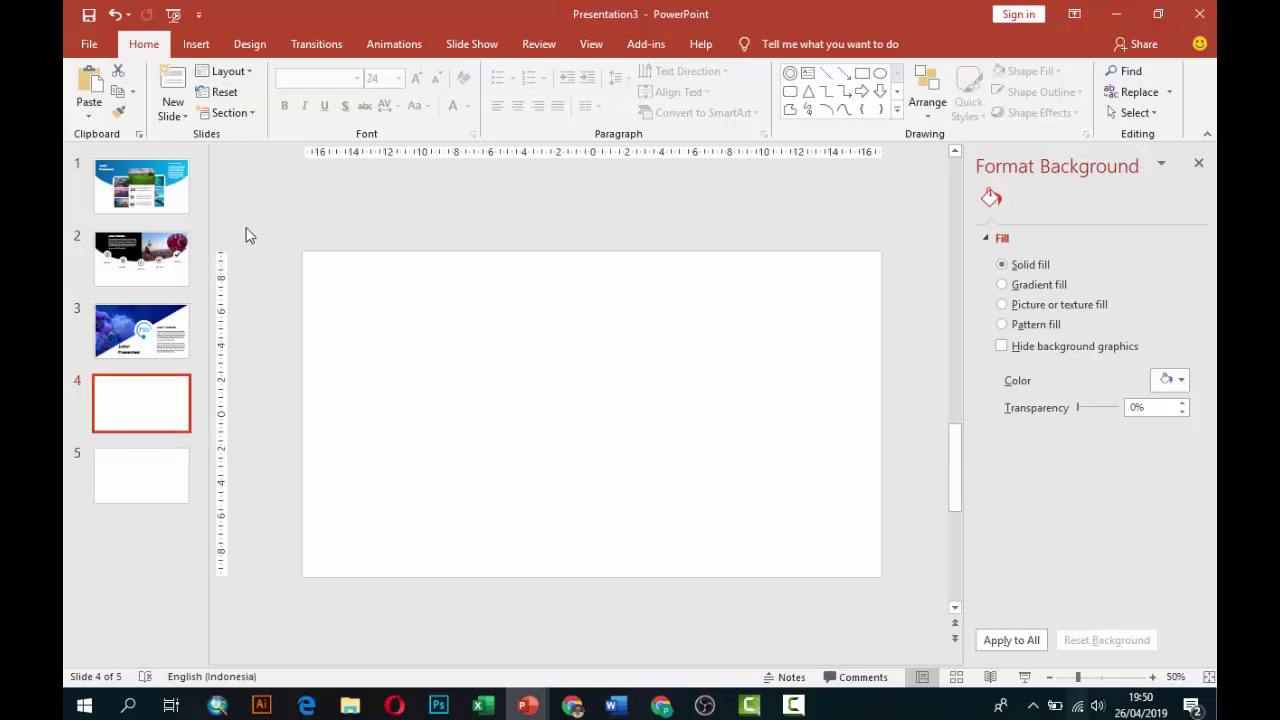
Draw a blue freeform triangle at the slide's top-left corner
{"action": "left_click", "coordinate": [196, 44]}
{"action": "left_click", "coordinate": [396, 112]}
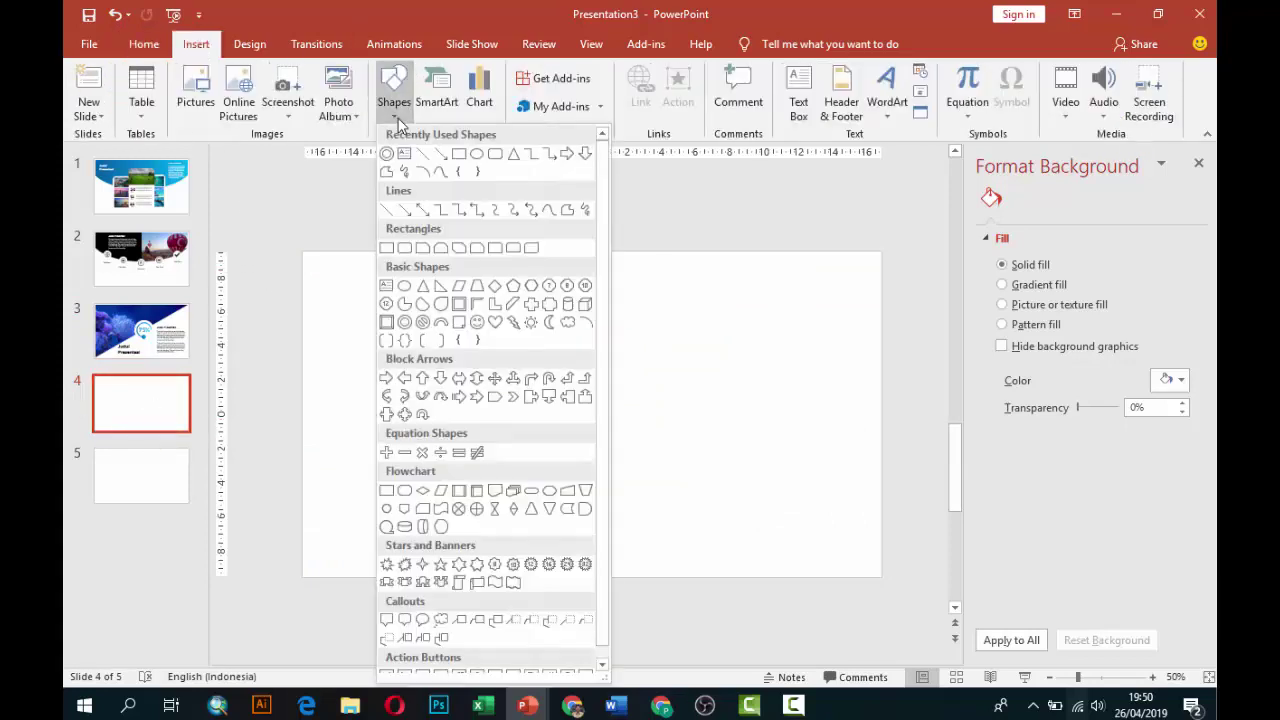
{"action": "left_click", "coordinate": [388, 174]}
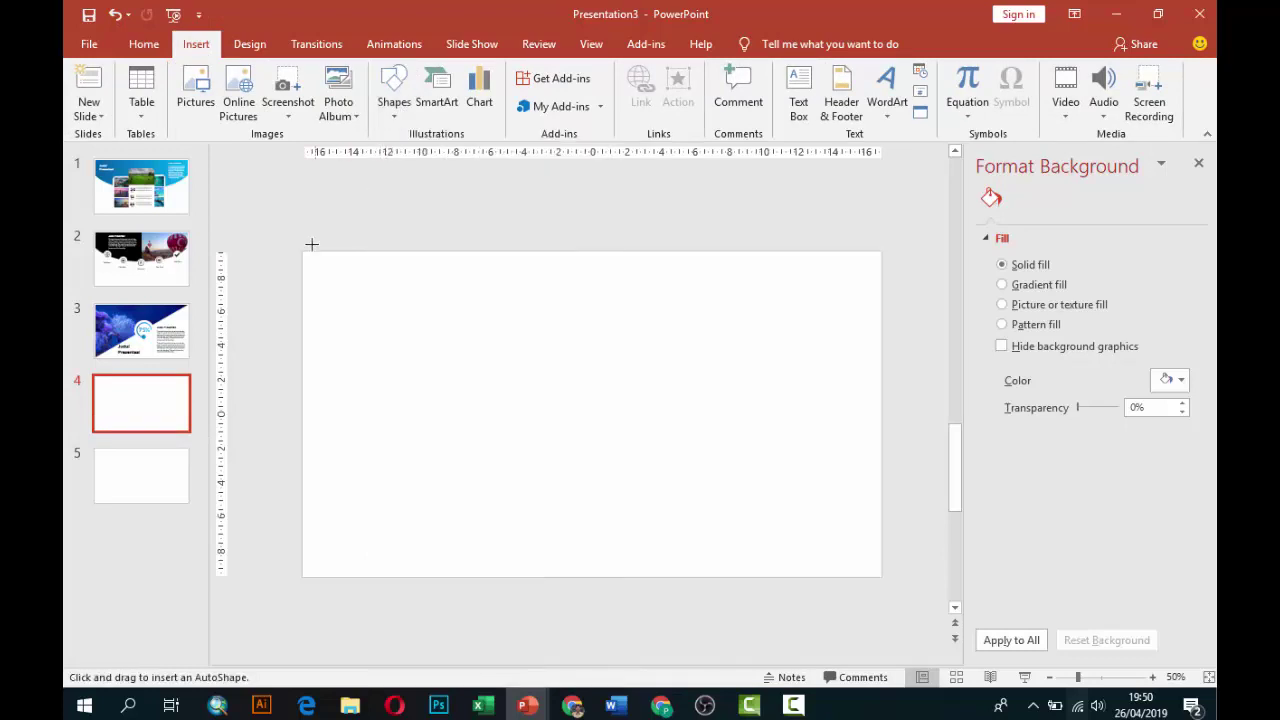
{"action": "left_click_drag", "start_coordinate": [302, 250], "coordinate": [306, 432]}
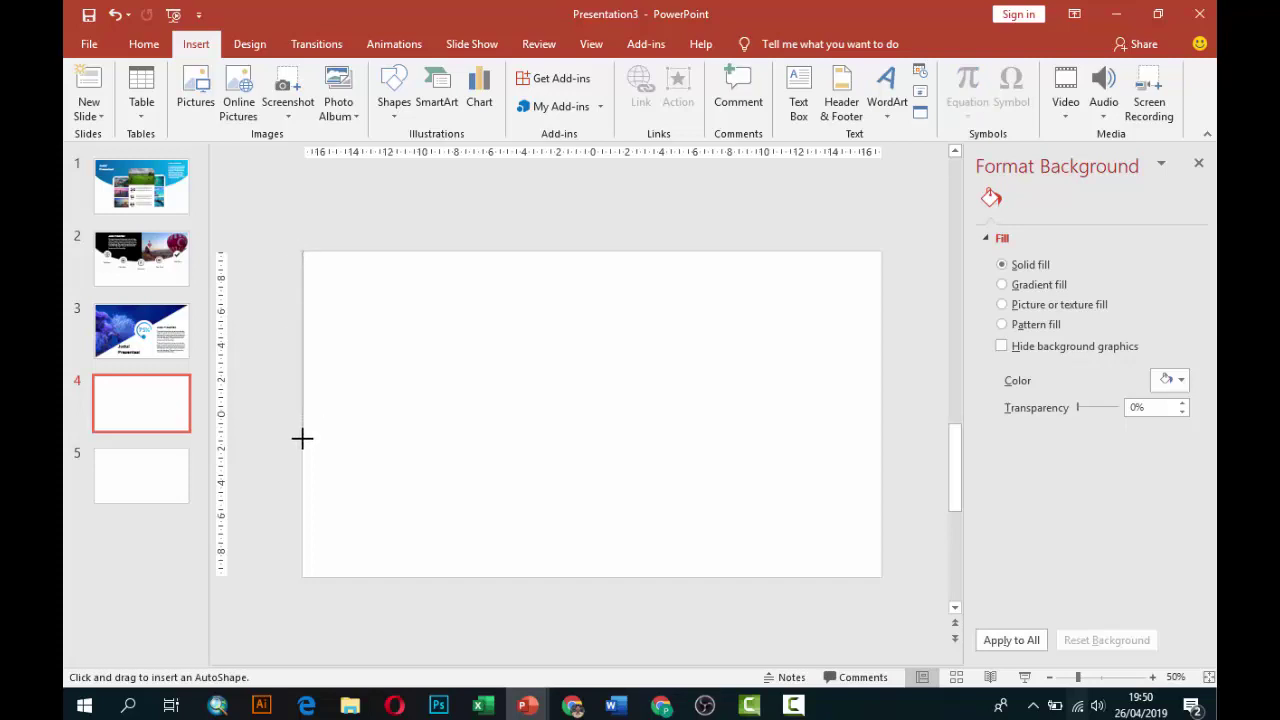
{"action": "mouse_move", "coordinate": [396, 411]}
{"action": "left_mouse_down"}
{"action": "mouse_move", "coordinate": [806, 291]}
{"action": "mouse_move", "coordinate": [778, 250]}
{"action": "left_mouse_up"}
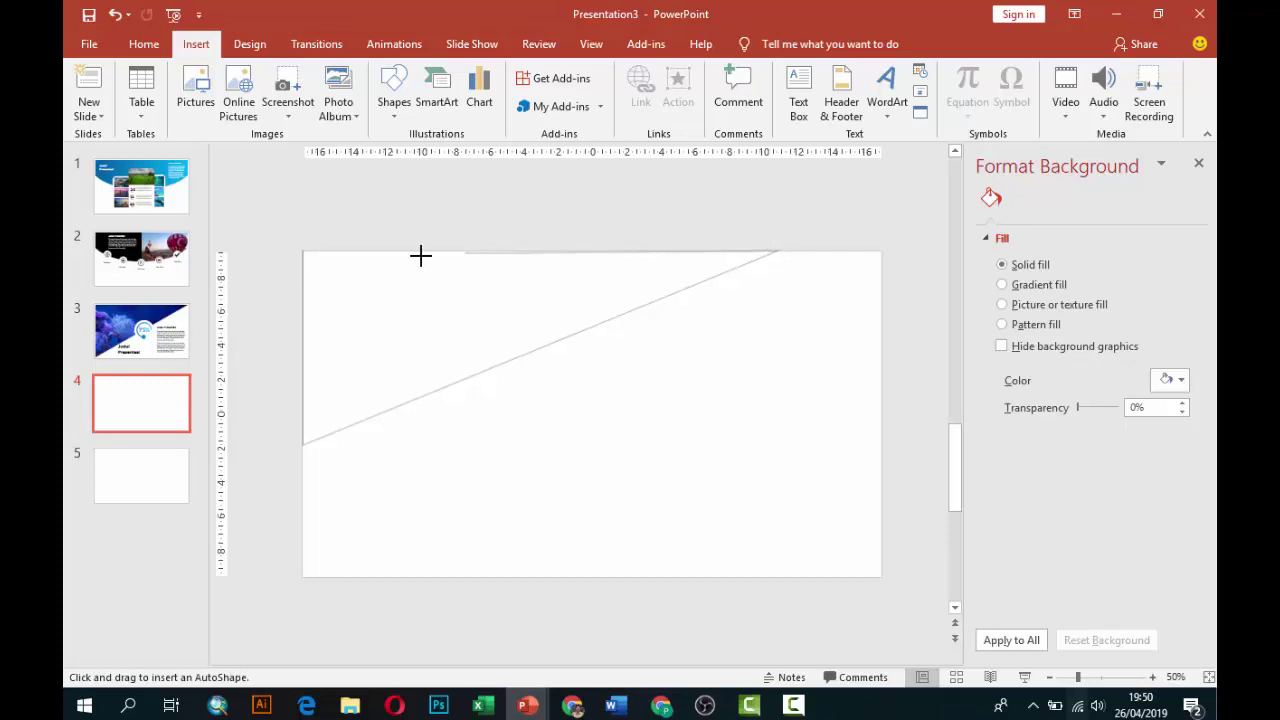
{"action": "left_click", "coordinate": [302, 250]}
{"action": "left_click", "coordinate": [302, 250]}
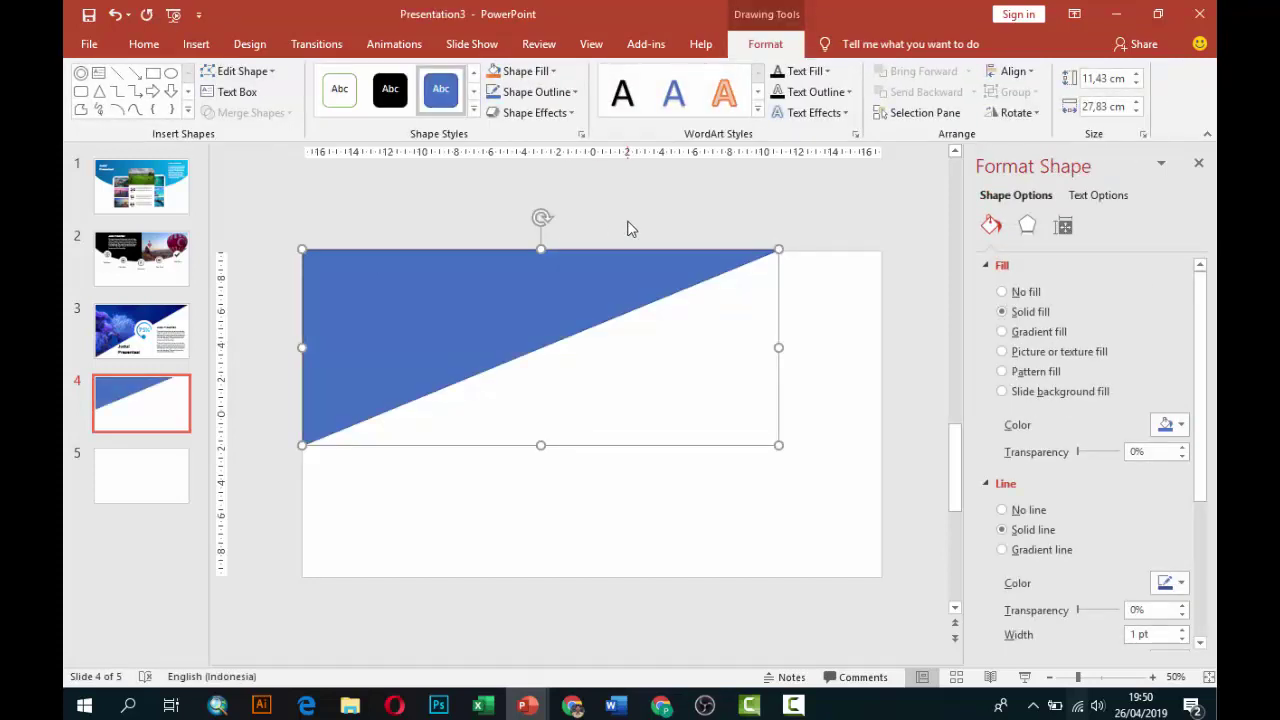
{"action": "left_click", "coordinate": [262, 195]}
Trace a second freeform shape across the upper right and close it into a filled shape
{"action": "left_click", "coordinate": [208, 50]}
{"action": "left_click", "coordinate": [394, 88]}
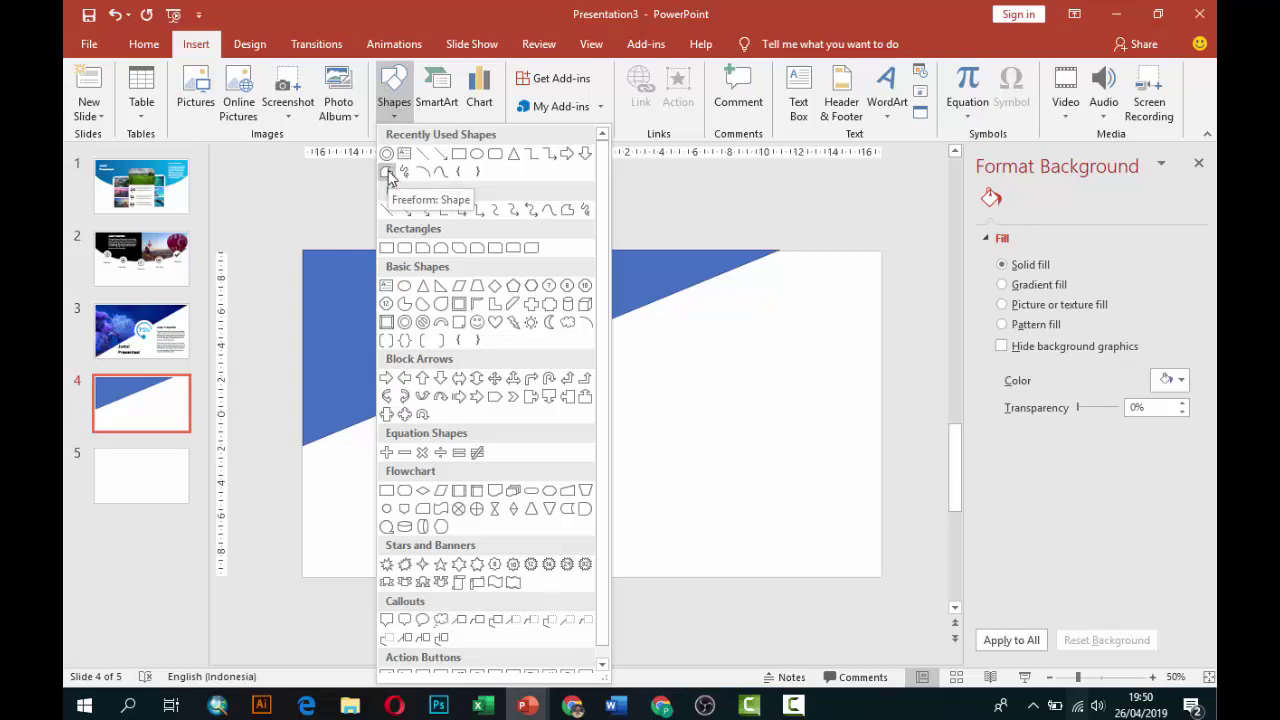
{"action": "left_click", "coordinate": [386, 172]}
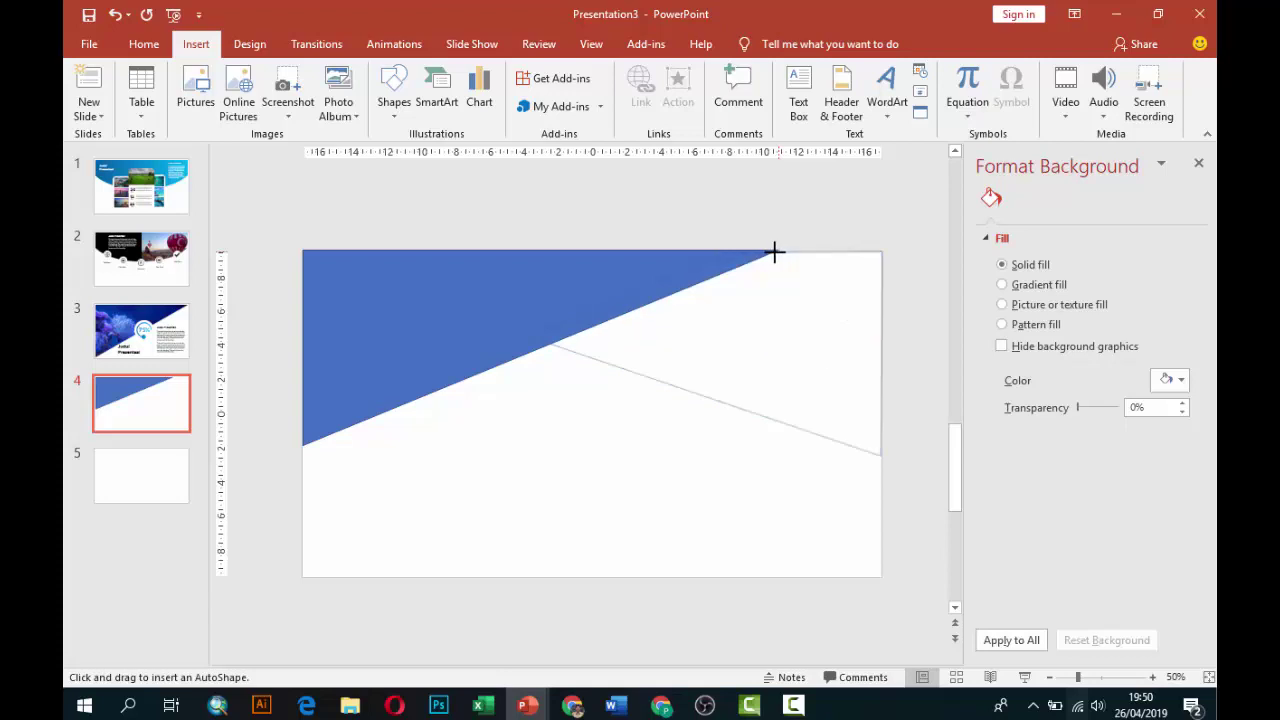
{"action": "double_click", "coordinate": [778, 251]}
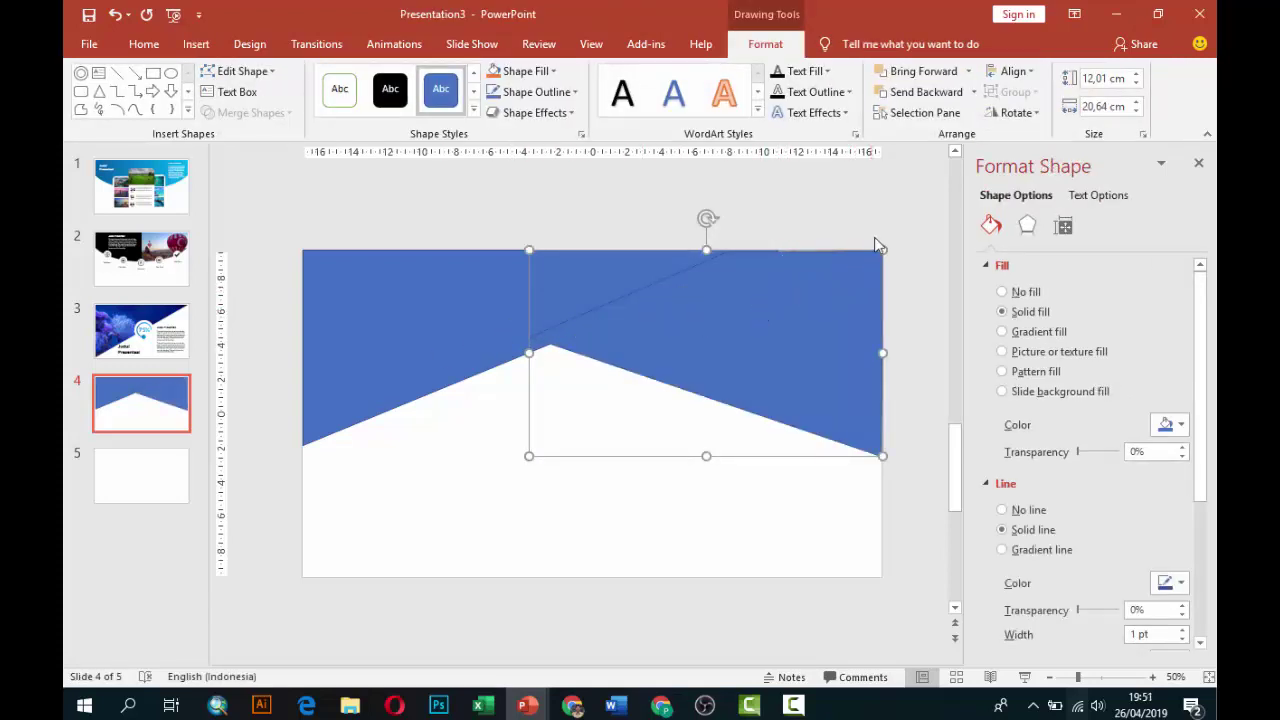
Stretch both blue shapes past the slide edges and set the right shape aside
{"action": "scroll", "coordinate": [882, 234], "scroll_direction": "up", "scroll_amount": 1, "text": "ctrl"}
{"action": "scroll", "coordinate": [882, 234], "scroll_direction": "up", "scroll_amount": 1, "text": "ctrl"}
{"action": "scroll", "coordinate": [882, 234], "scroll_direction": "down", "scroll_amount": 2, "text": "ctrl"}
{"action": "left_click_drag", "start_coordinate": [706, 250], "coordinate": [709, 237]}
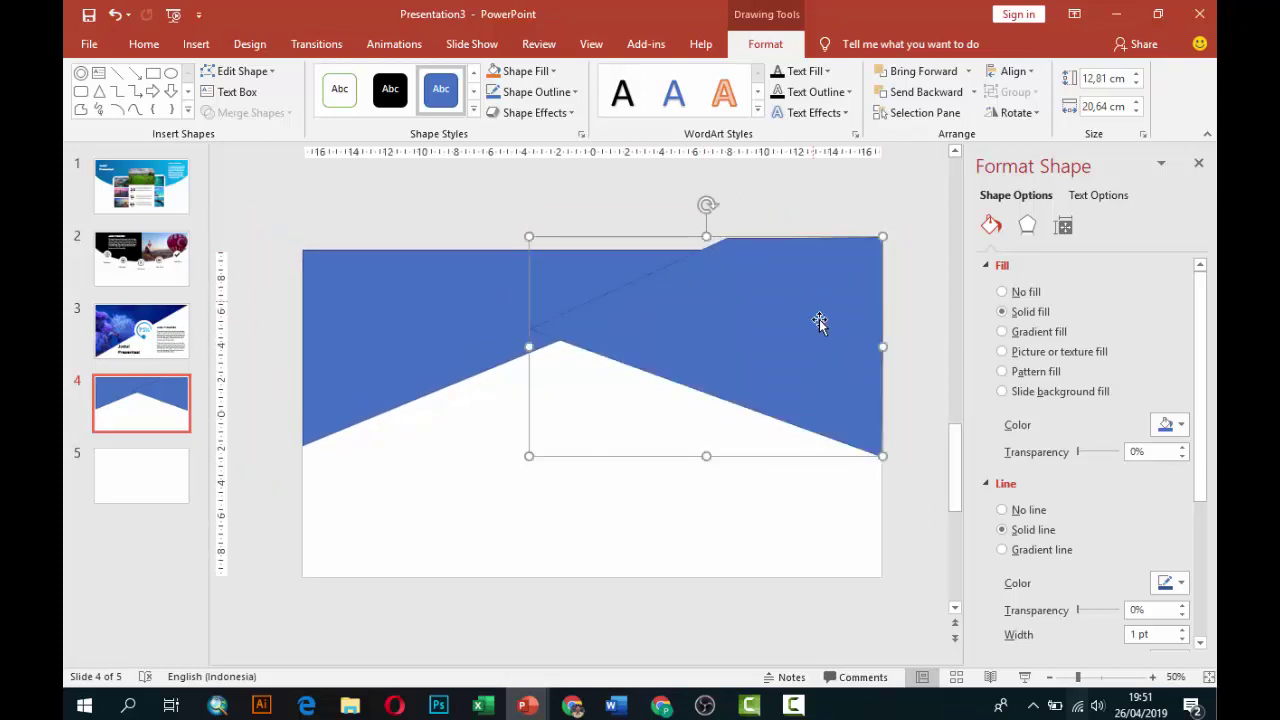
{"action": "left_click_drag", "start_coordinate": [880, 346], "coordinate": [897, 346]}
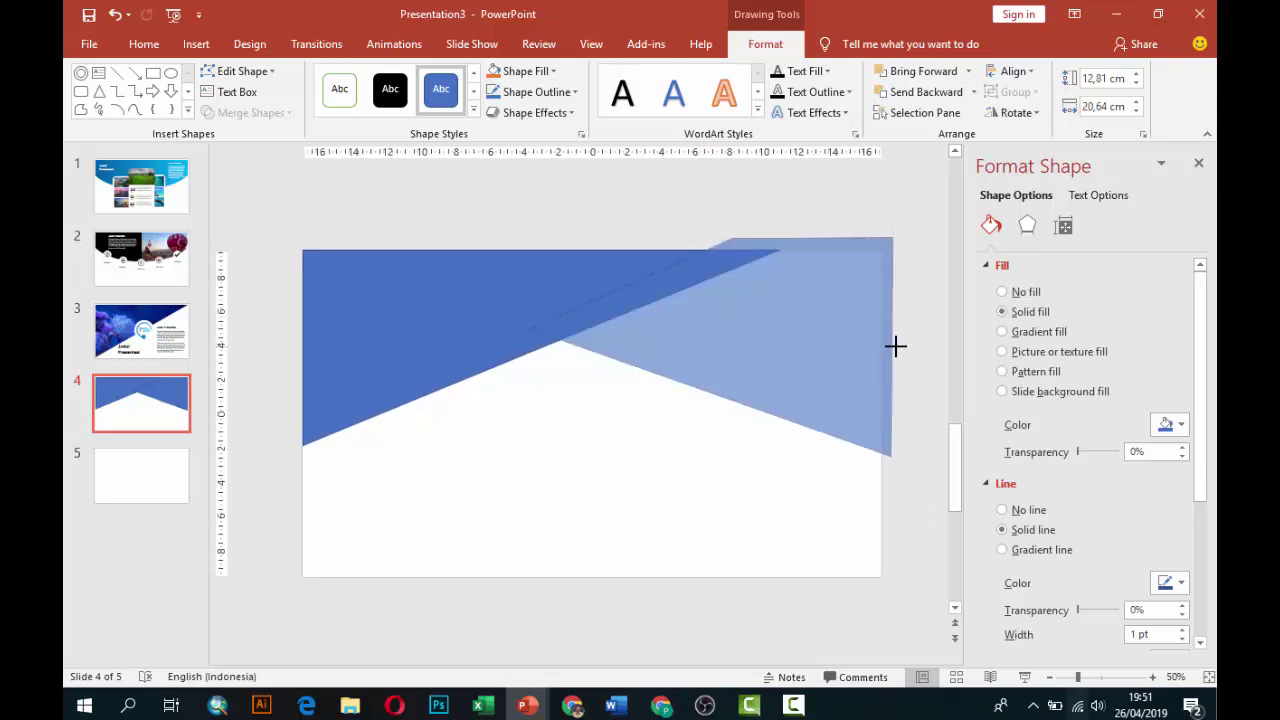
{"action": "left_click", "coordinate": [450, 347]}
{"action": "left_click_drag", "start_coordinate": [303, 250], "coordinate": [287, 237]}
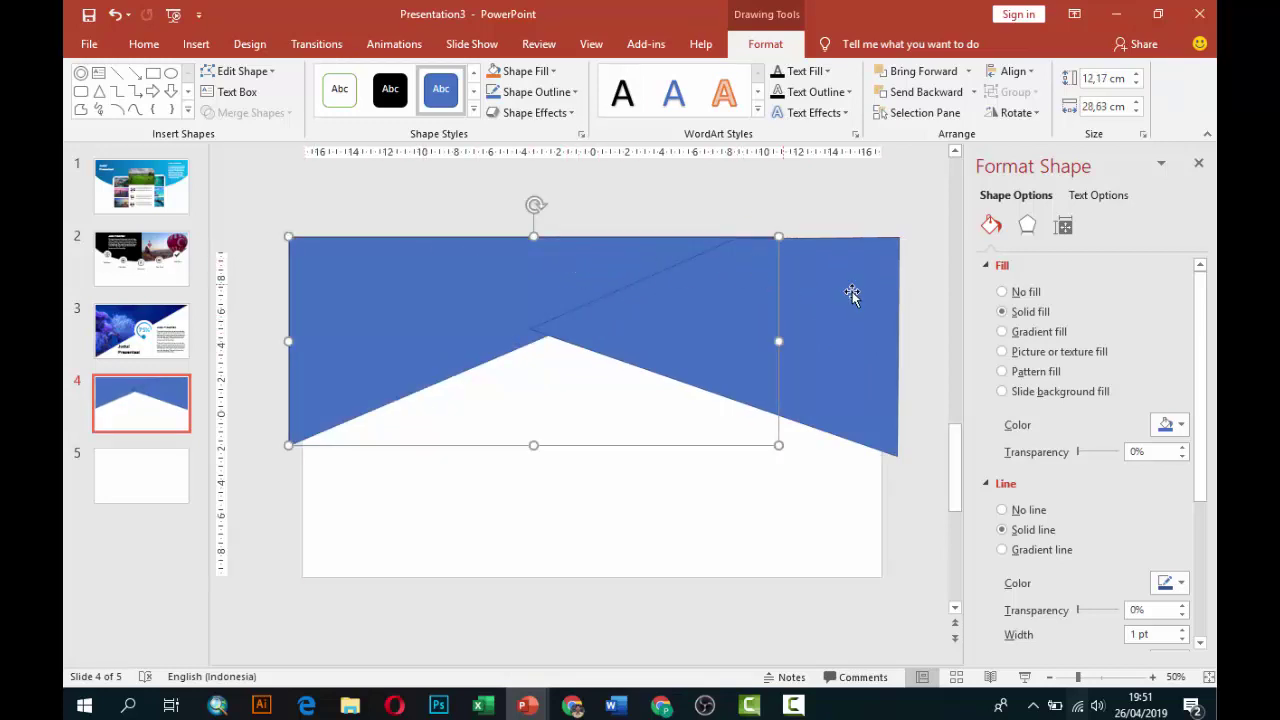
{"action": "left_click_drag", "start_coordinate": [851, 293], "coordinate": [950, 364]}
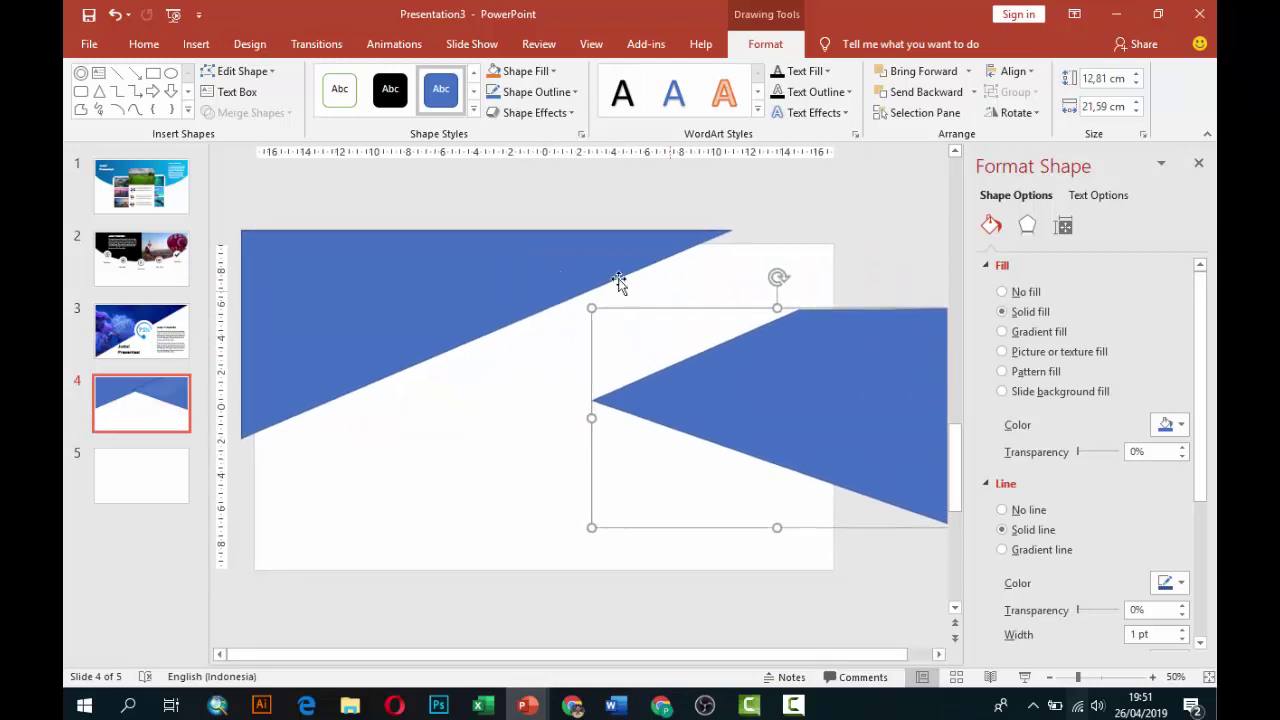
{"action": "left_click", "coordinate": [562, 287]}
{"action": "scroll", "coordinate": [540, 313], "scroll_direction": "down", "scroll_amount": 2}
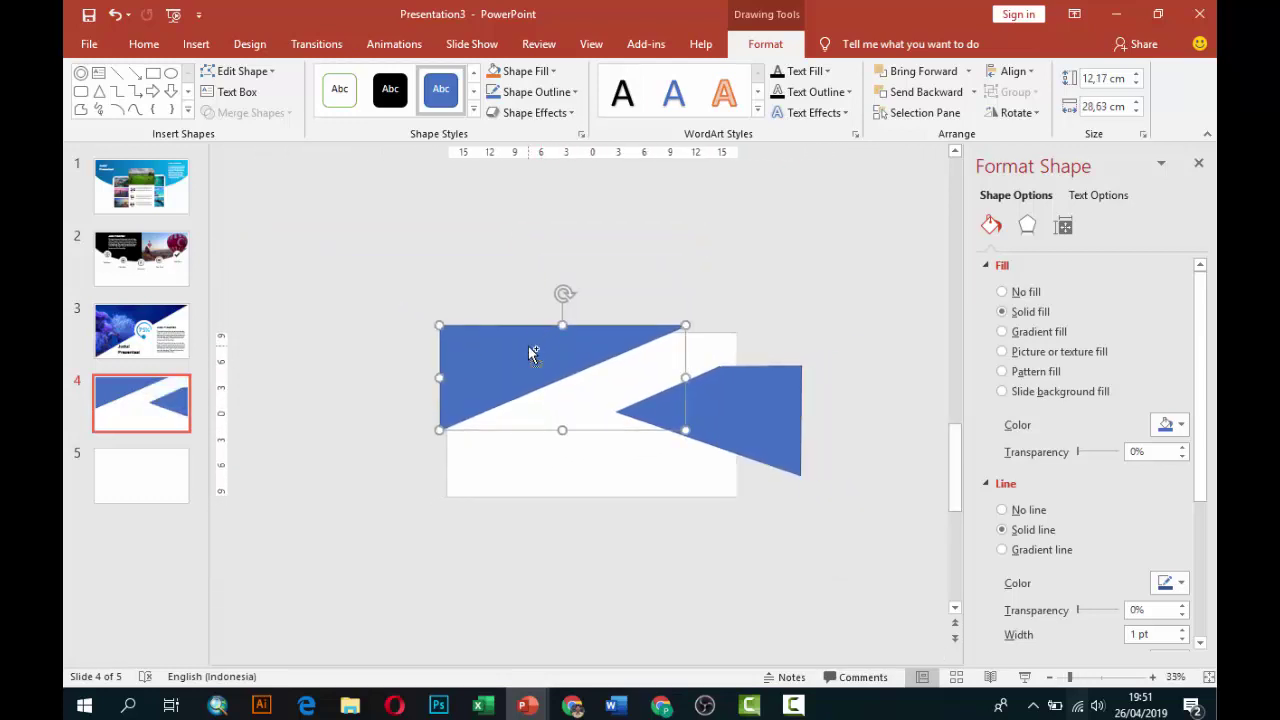
{"action": "scroll", "coordinate": [529, 349], "scroll_direction": "up", "scroll_amount": 1}
{"action": "left_click", "coordinate": [371, 207]}
Fragment the triangle with a rectangle above the slide and delete the rectangle piece
{"action": "left_click", "coordinate": [196, 44]}
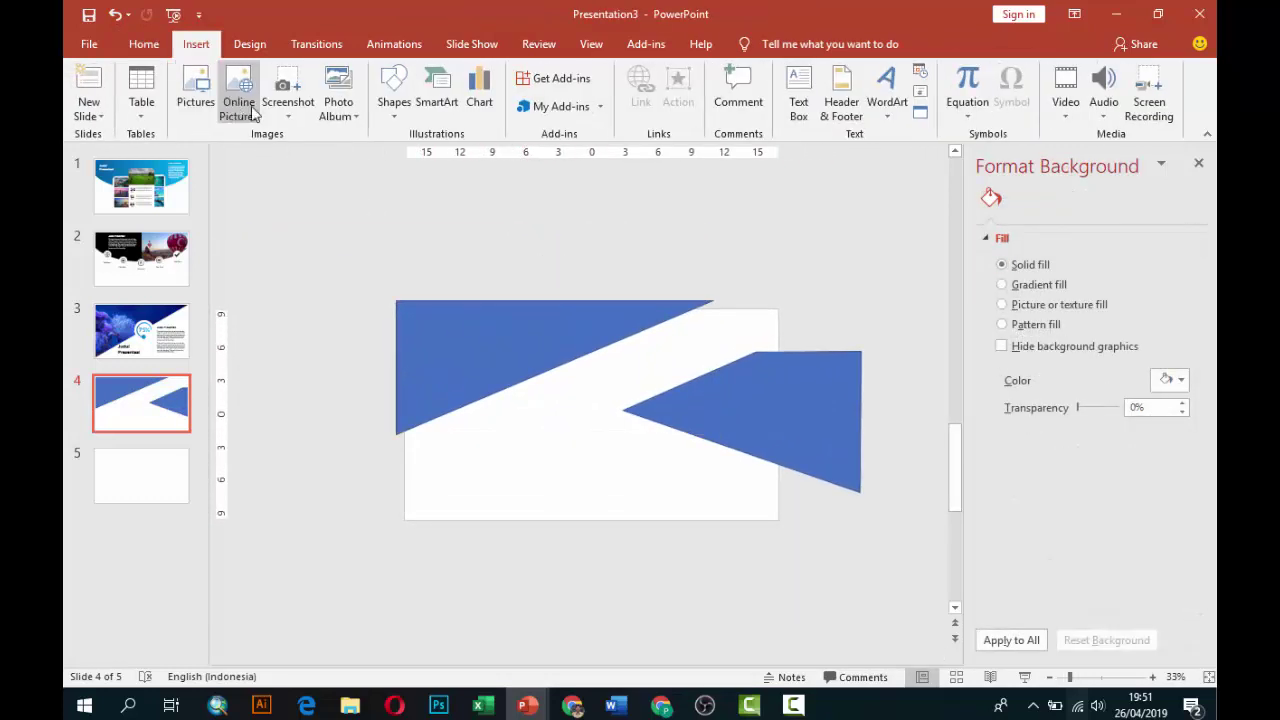
{"action": "left_click", "coordinate": [394, 95]}
{"action": "left_click", "coordinate": [458, 154]}
{"action": "left_click_drag", "start_coordinate": [313, 263], "coordinate": [737, 309]}
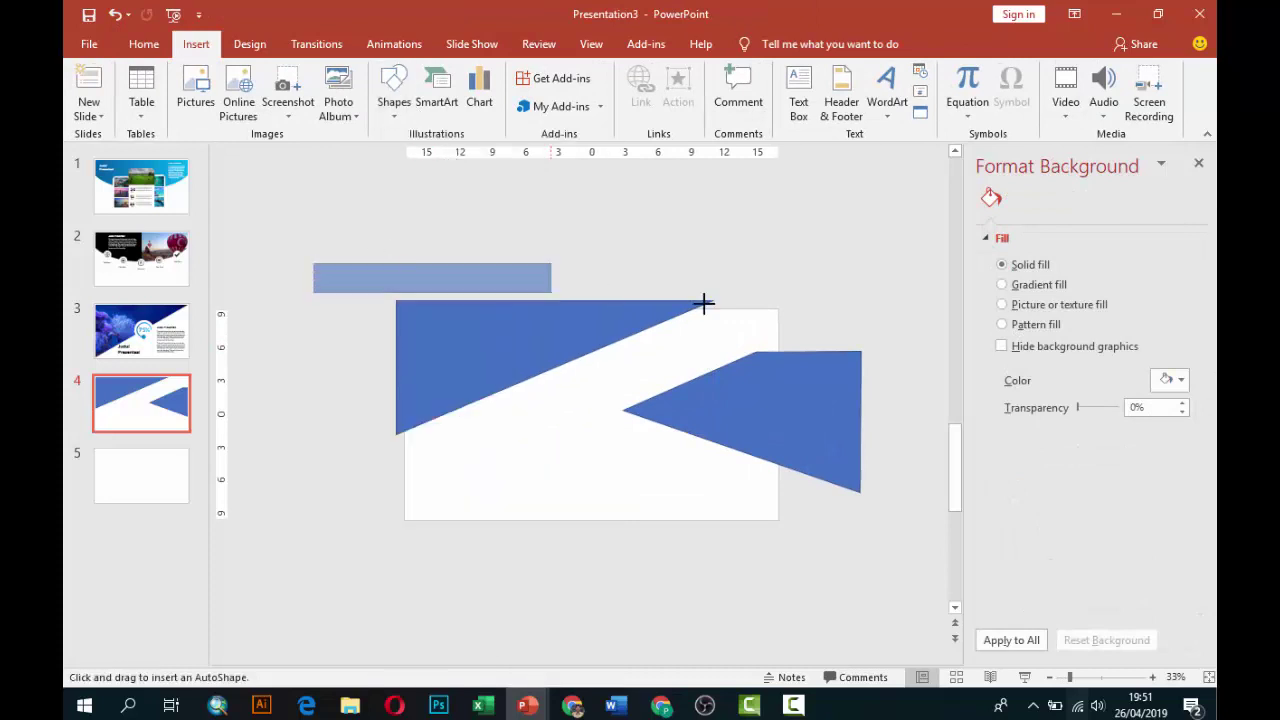
{"action": "left_click", "coordinate": [565, 339], "text": "shift"}
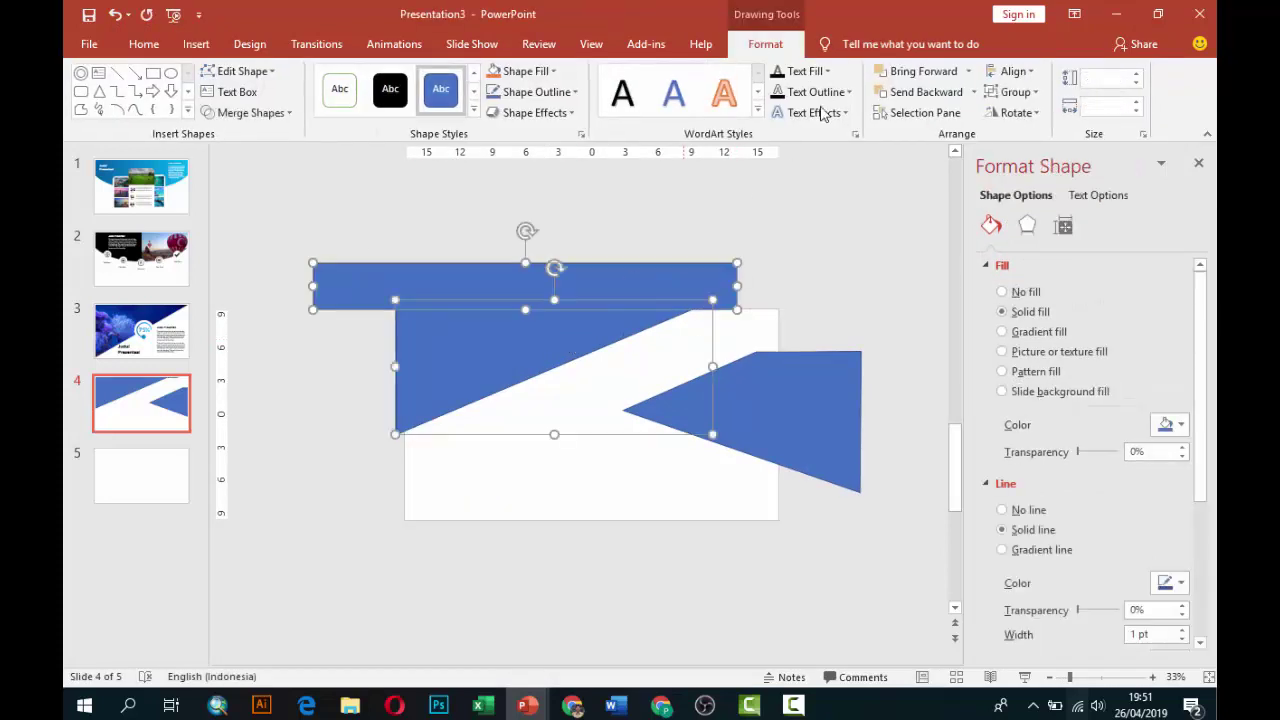
{"action": "left_click", "coordinate": [250, 112]}
{"action": "left_click", "coordinate": [250, 178]}
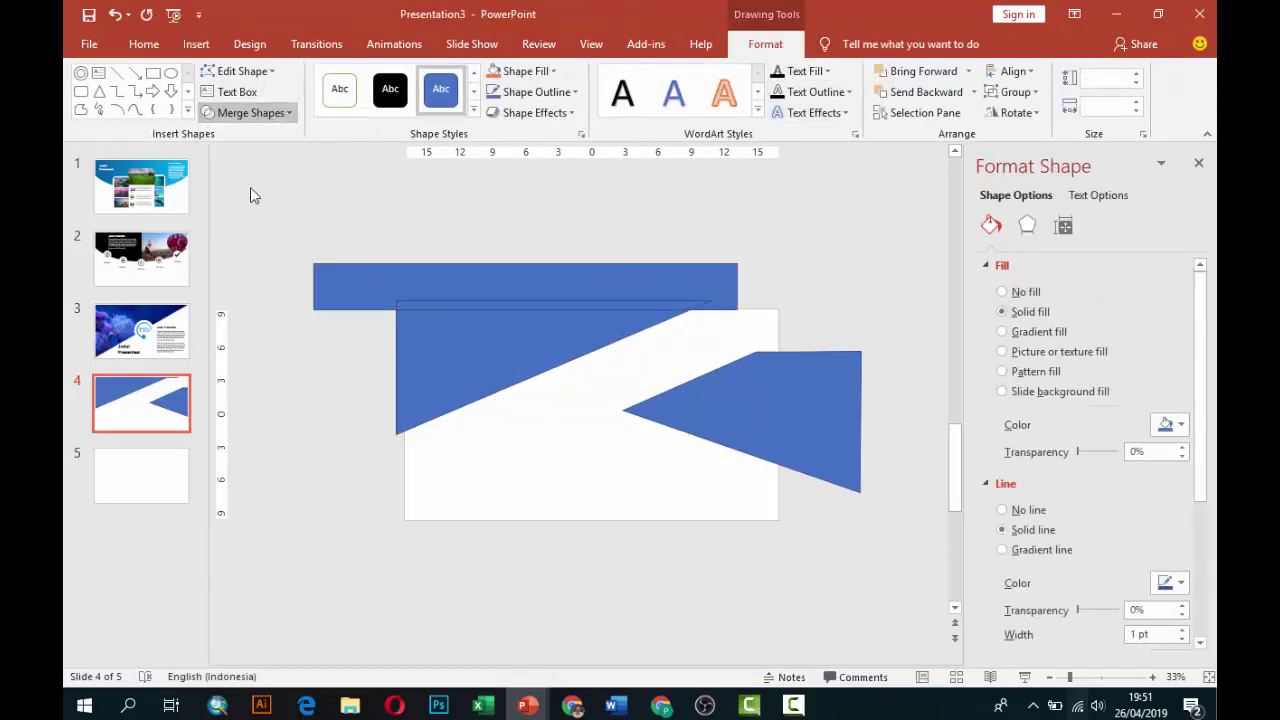
{"action": "left_click", "coordinate": [350, 279]}
{"action": "key", "text": "Delete"}
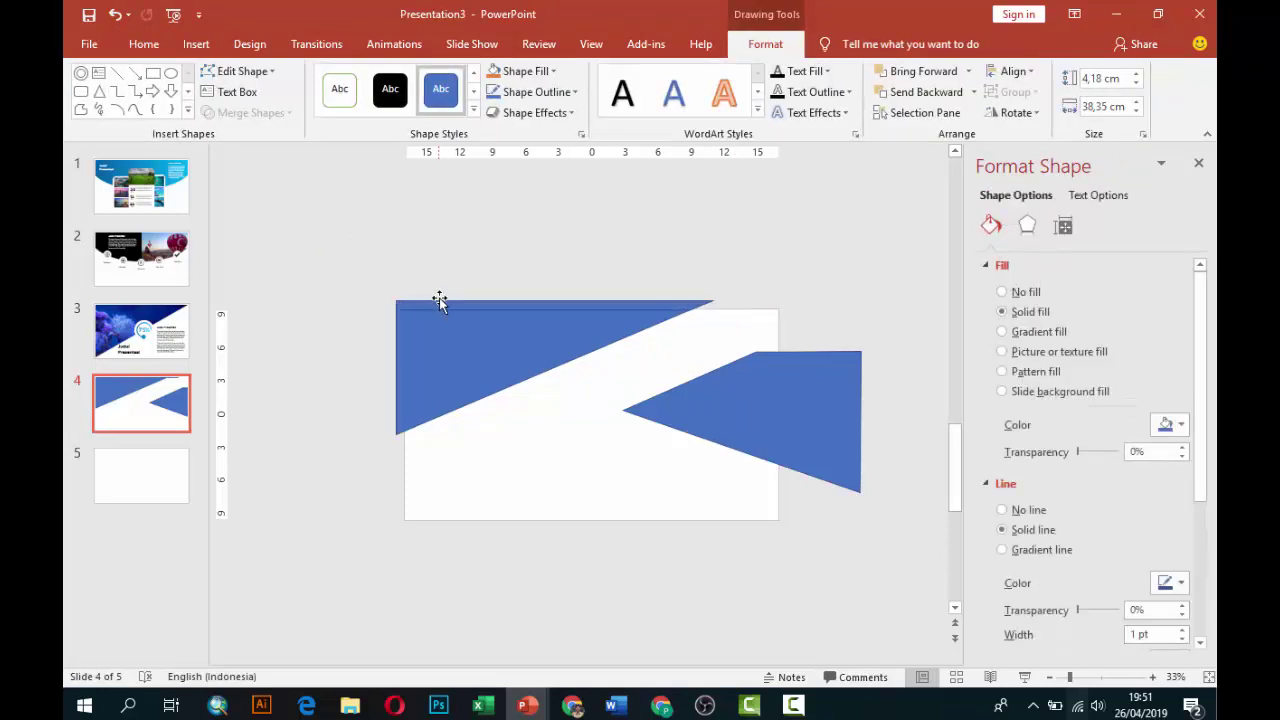
{"action": "left_click", "coordinate": [447, 307]}
Delete the top sliver, then fragment the triangle with a rectangle over the left edge
{"action": "left_click", "coordinate": [448, 301]}
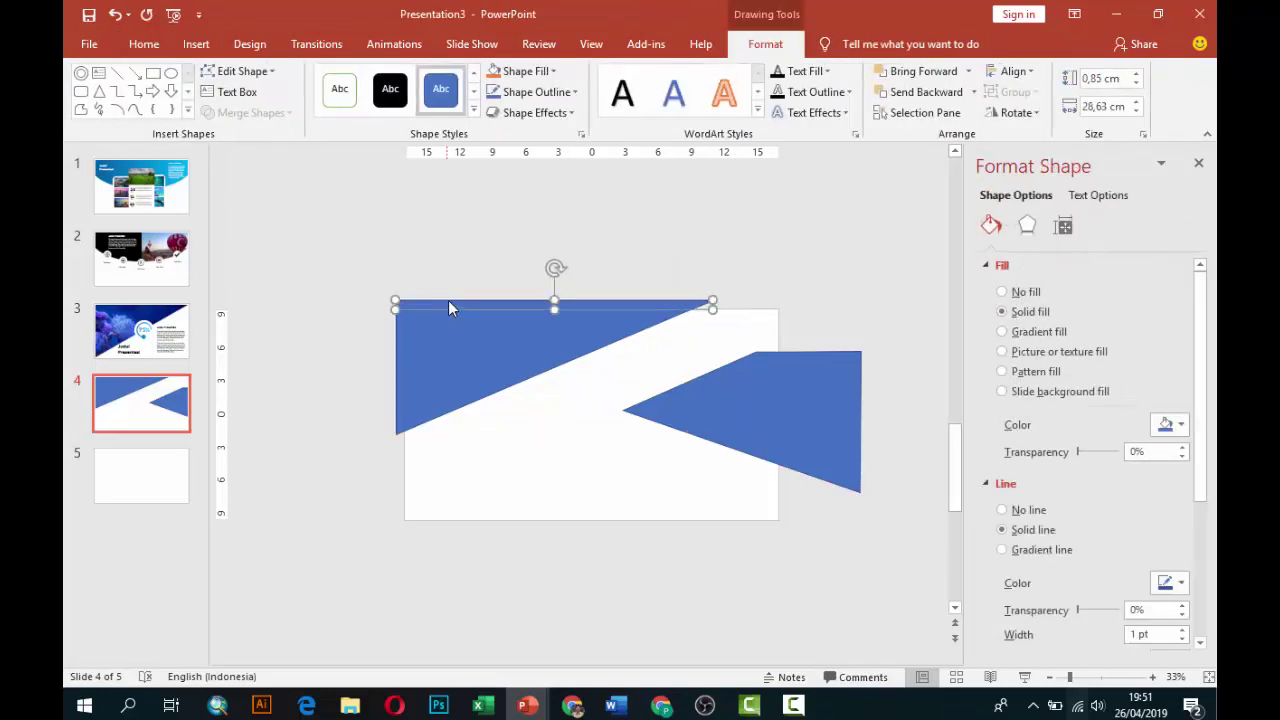
{"action": "key", "text": "Delete"}
{"action": "left_click", "coordinate": [196, 44]}
{"action": "left_click", "coordinate": [393, 90]}
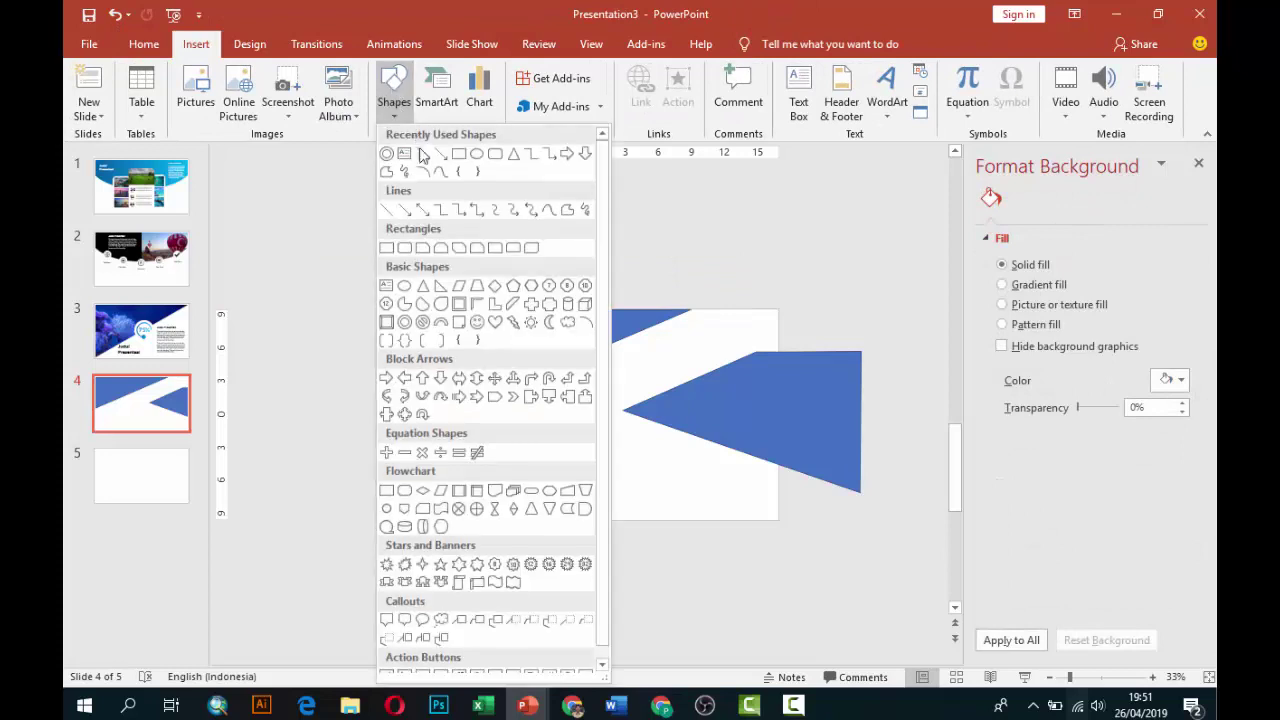
{"action": "left_click", "coordinate": [440, 160]}
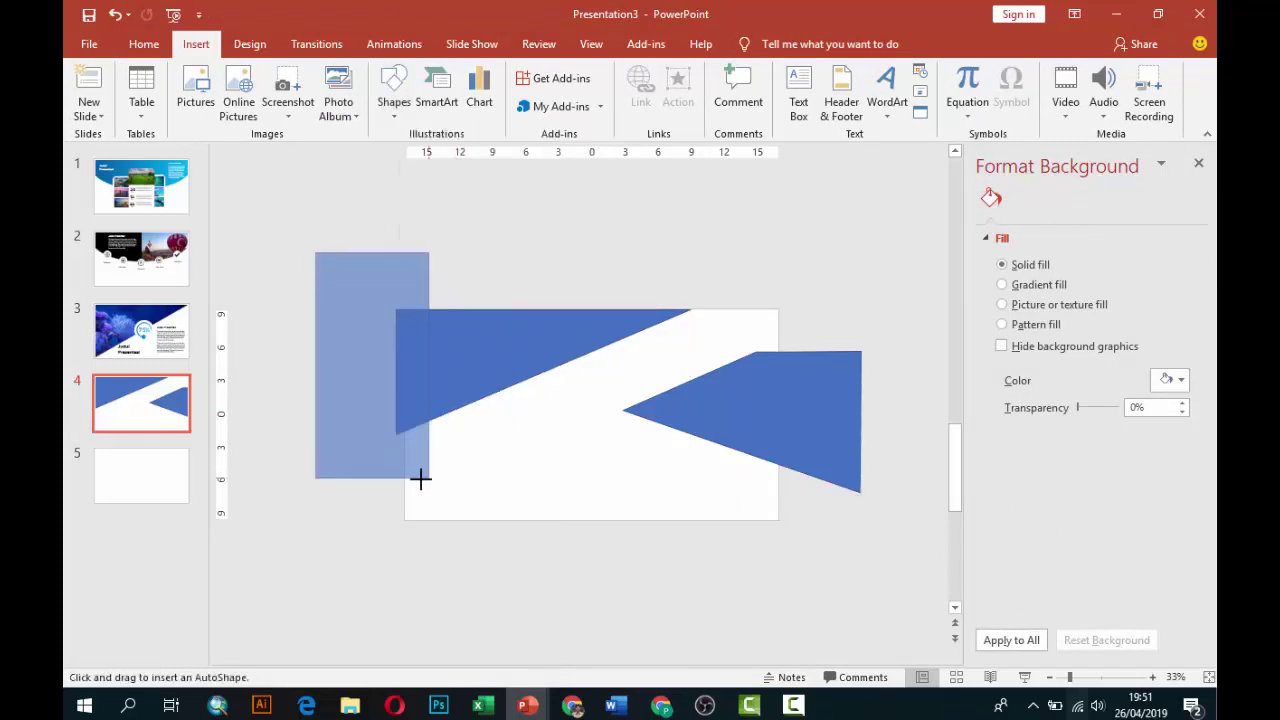
{"action": "left_click_drag", "start_coordinate": [469, 398], "coordinate": [405, 483]}
{"action": "left_click", "coordinate": [440, 368], "text": "shift"}
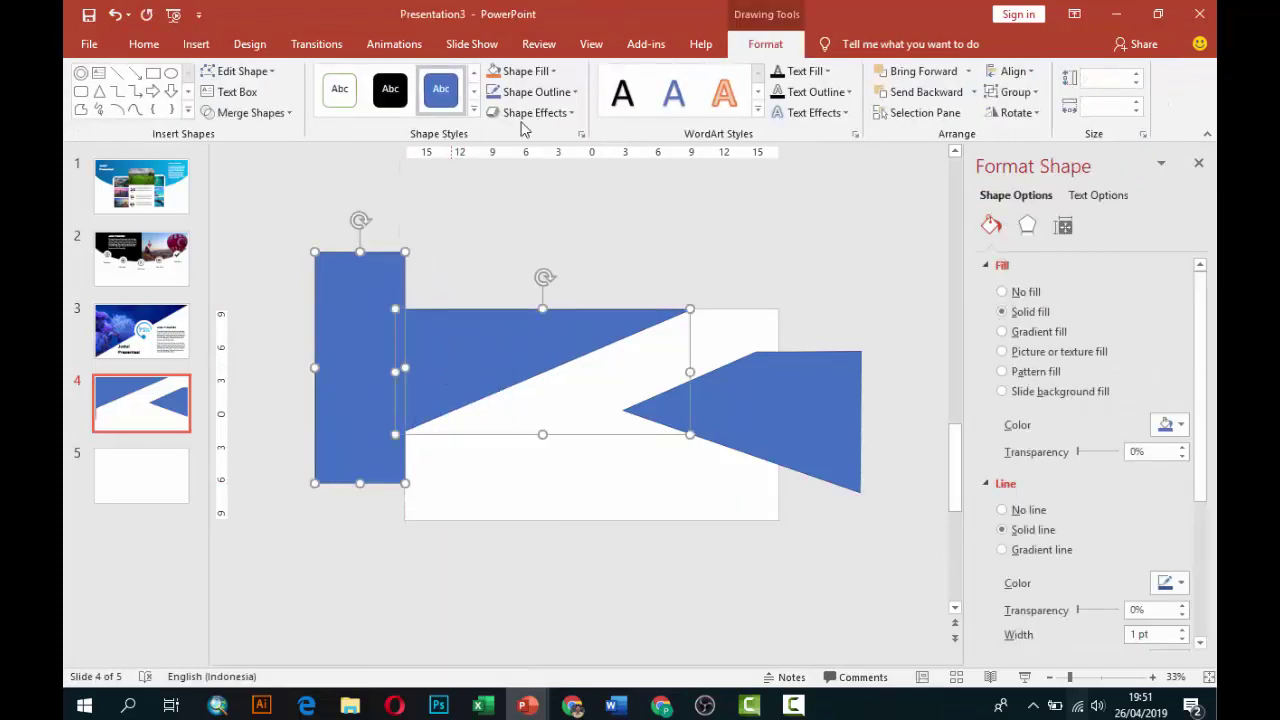
{"action": "left_click", "coordinate": [250, 112]}
{"action": "left_click", "coordinate": [250, 179]}
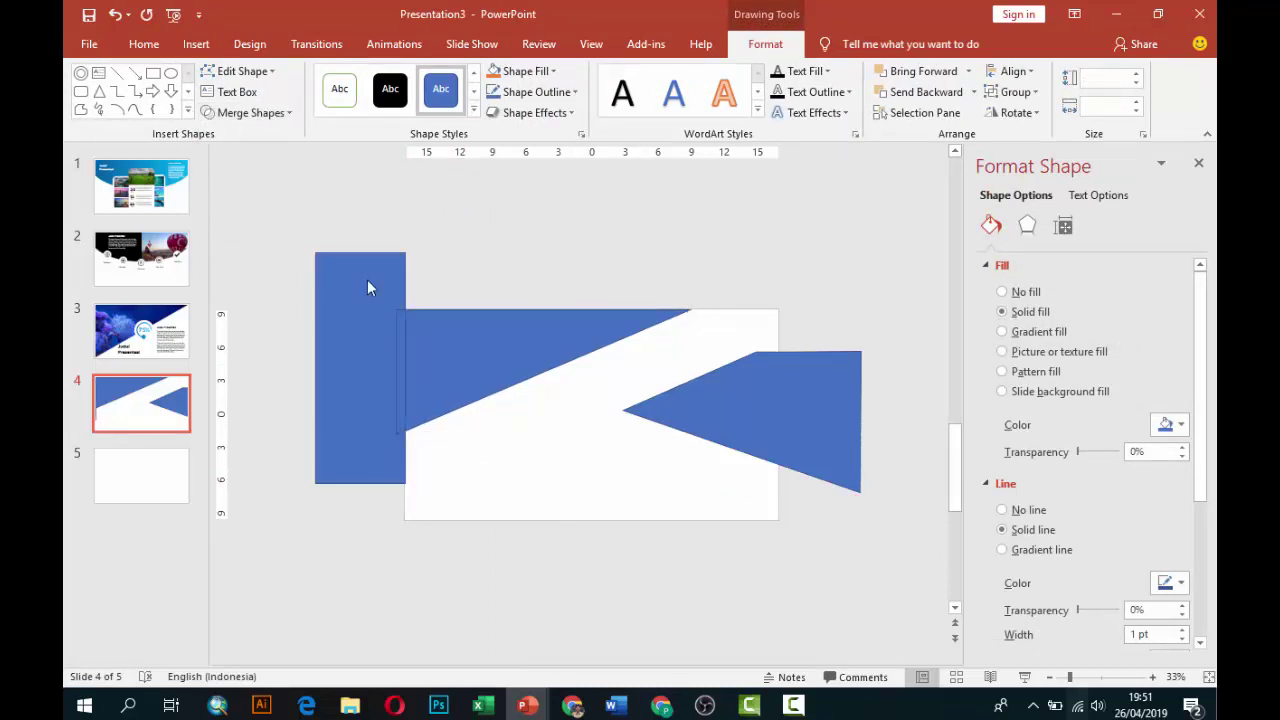
{"action": "key", "text": "Escape"}
Delete the pieces left of the slide and move the right blue shape back to the top-right
{"action": "left_click", "coordinate": [353, 303]}
{"action": "key", "text": "Delete"}
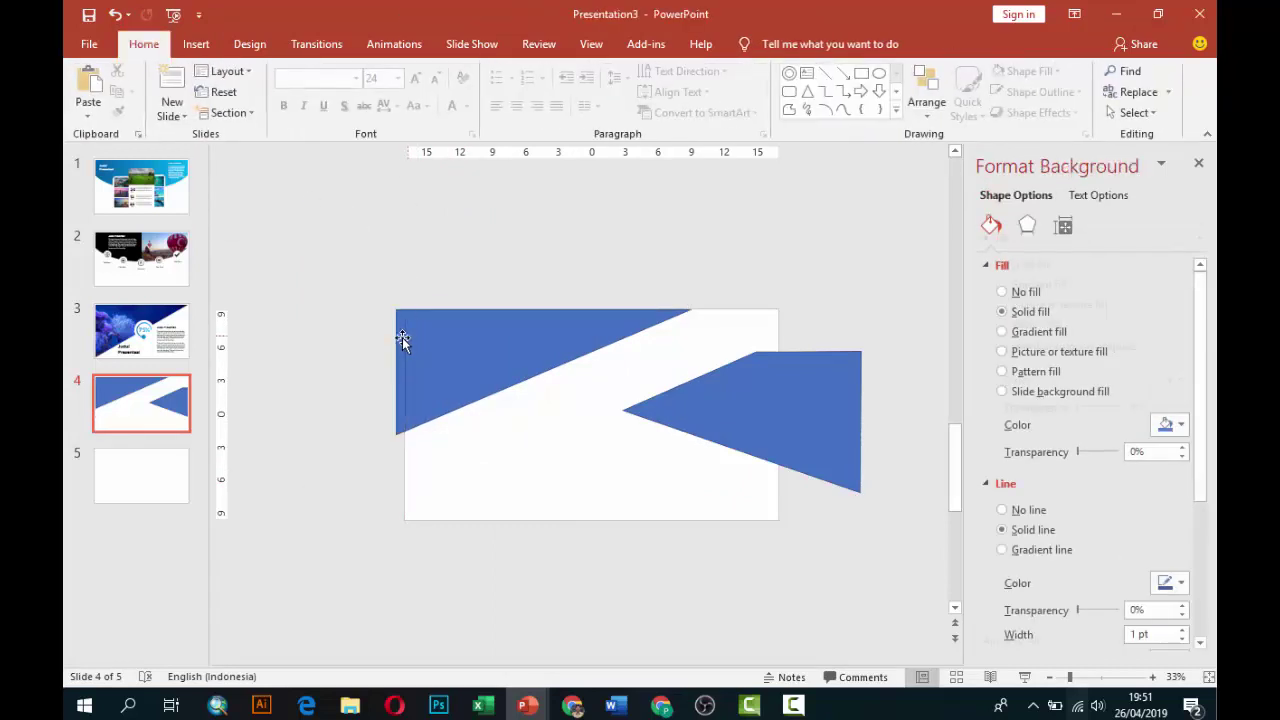
{"action": "left_click", "coordinate": [402, 337]}
{"action": "key", "text": "Delete"}
{"action": "key", "text": "Escape"}
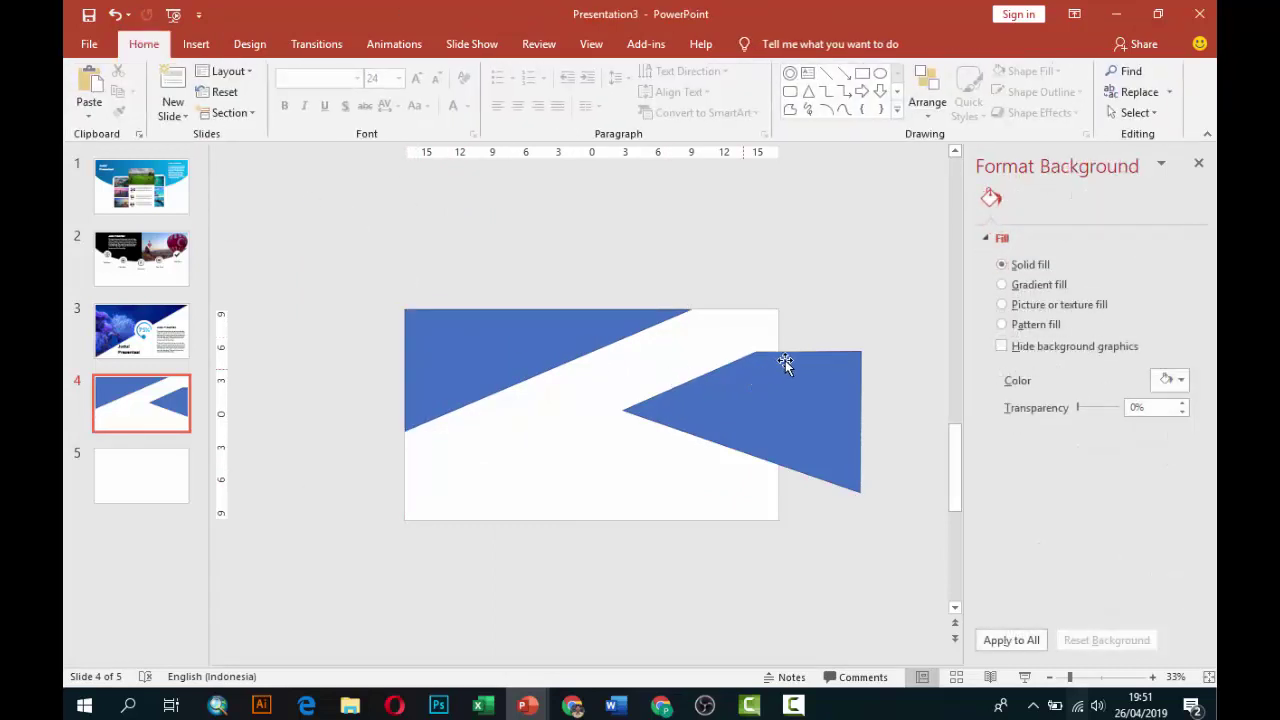
{"action": "scroll", "coordinate": [785, 360], "scroll_direction": "up", "scroll_amount": 3}
{"action": "left_click", "coordinate": [185, 403]}
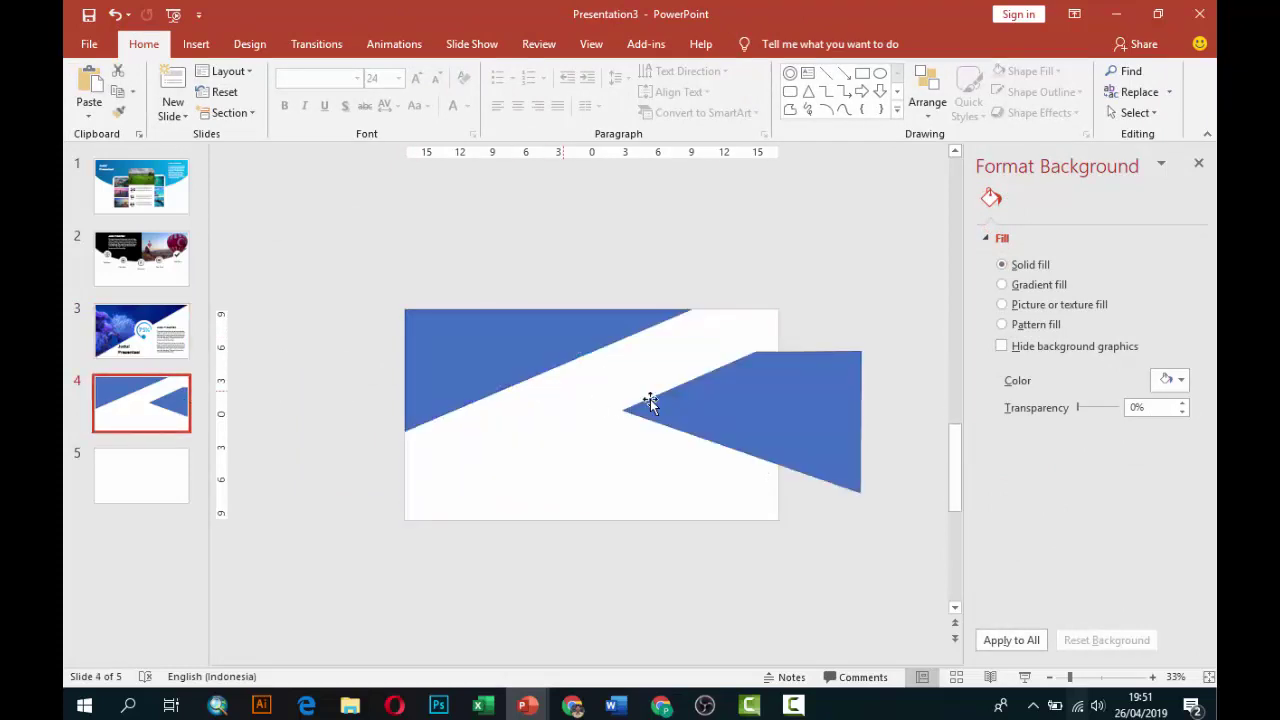
{"action": "left_click", "coordinate": [731, 383]}
{"action": "left_click_drag", "start_coordinate": [776, 402], "coordinate": [705, 349]}
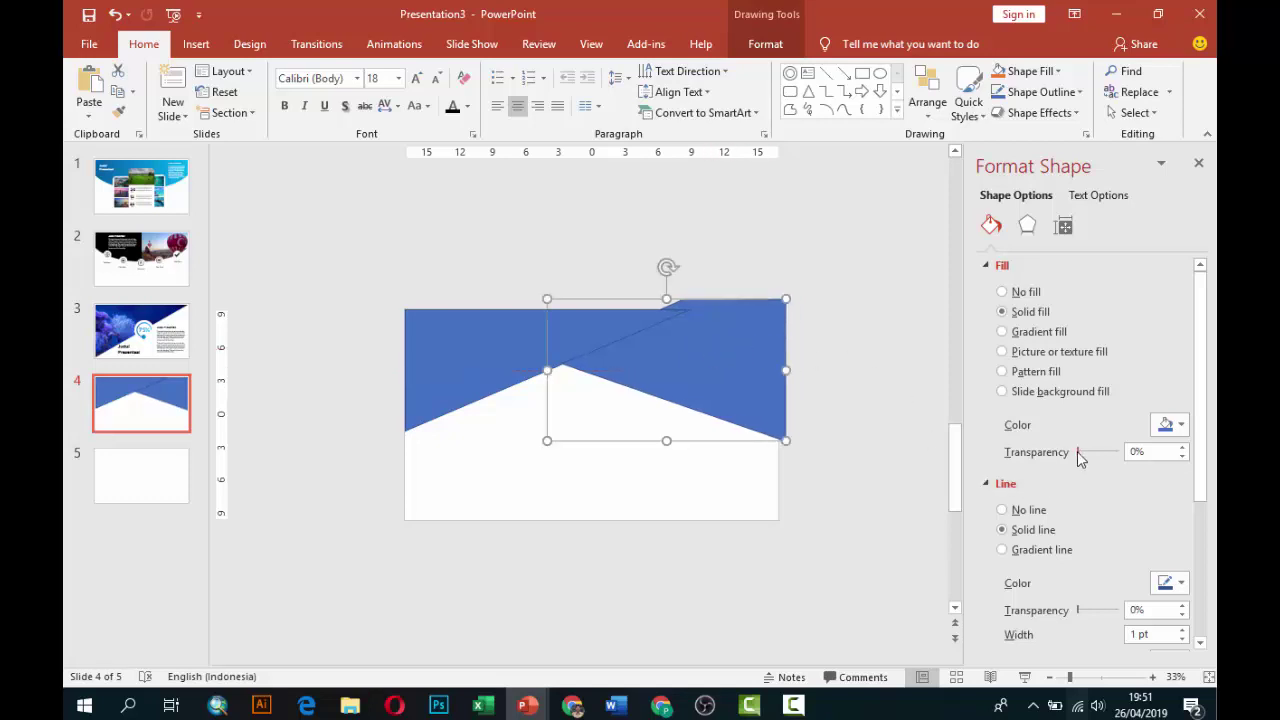
Make the right blue shape partly transparent and draw a rectangle over the area above it
{"action": "left_click_drag", "start_coordinate": [1077, 452], "coordinate": [1085, 452]}
{"action": "left_click", "coordinate": [889, 400]}
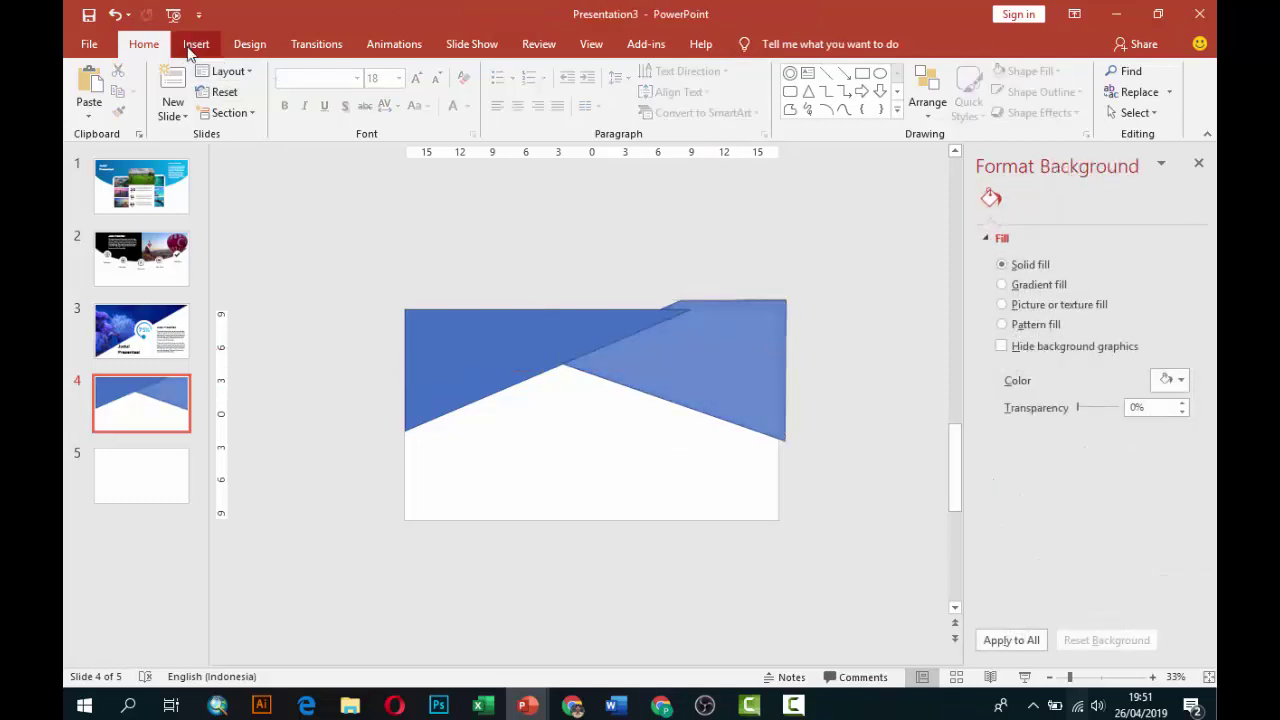
{"action": "left_click", "coordinate": [196, 44]}
{"action": "left_click", "coordinate": [392, 95]}
{"action": "left_click", "coordinate": [460, 154]}
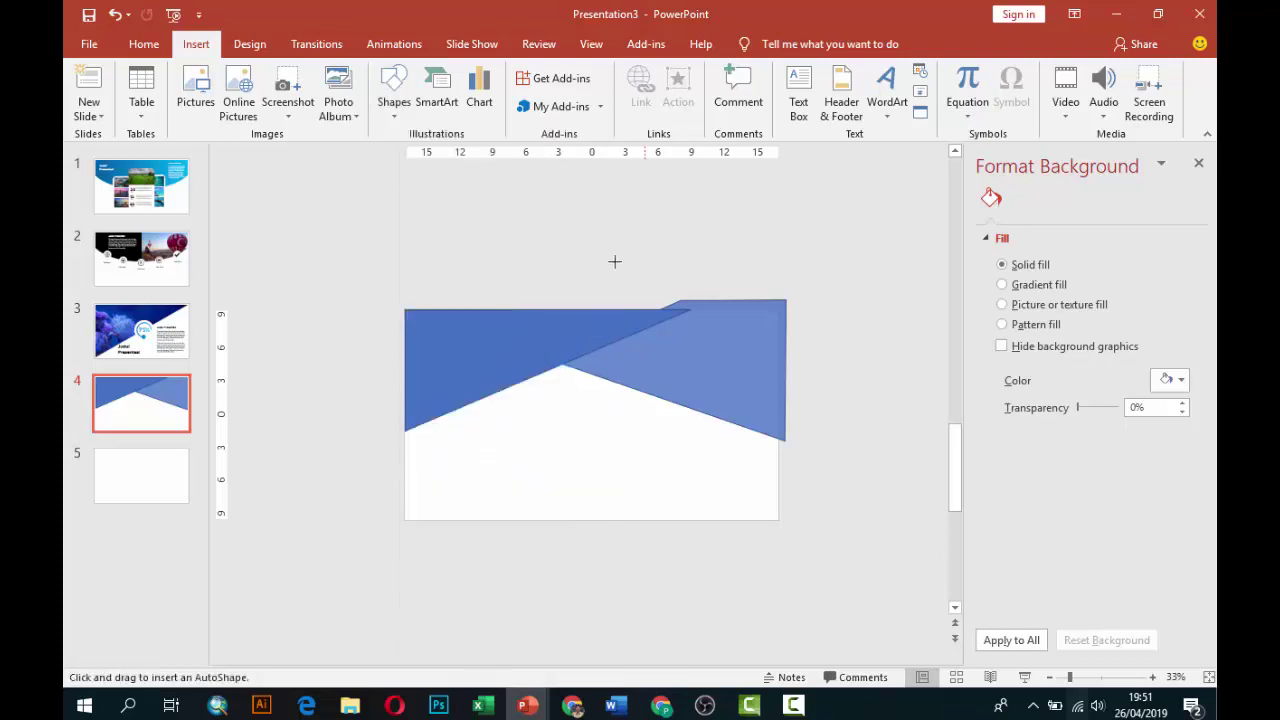
{"action": "left_click_drag", "start_coordinate": [577, 264], "coordinate": [810, 309]}
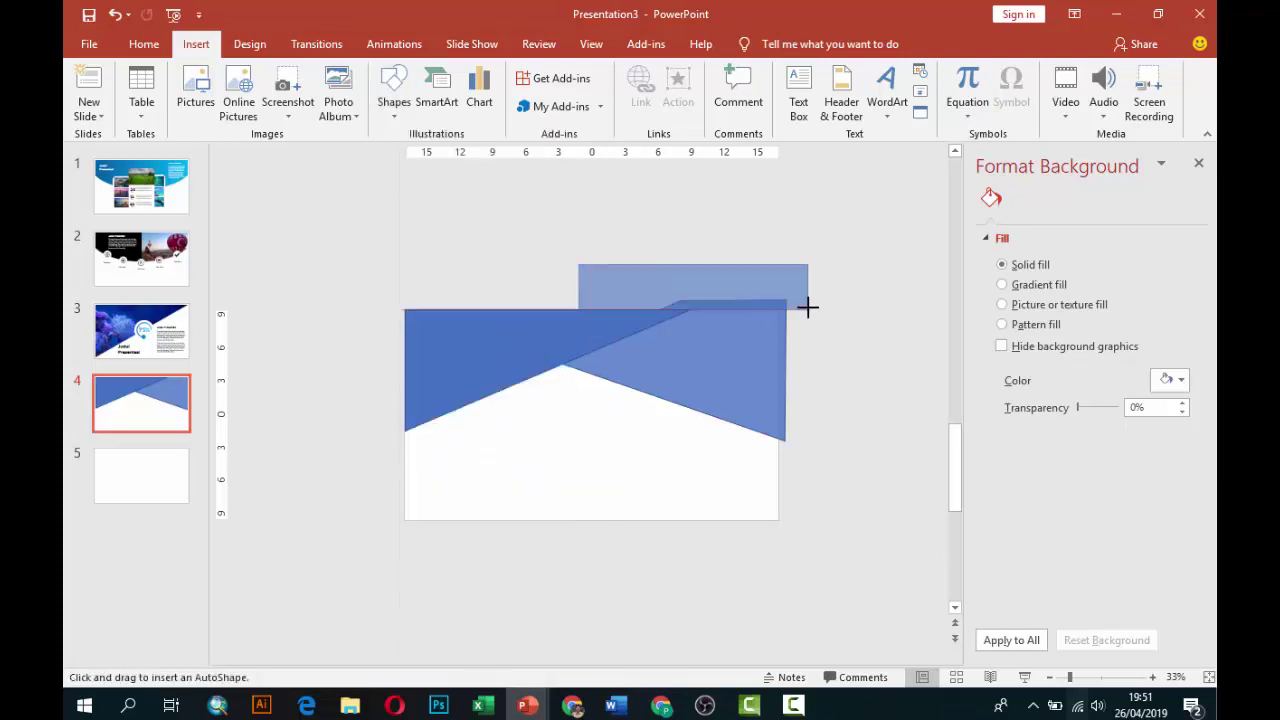
Fragment the rectangle with the blue shape and delete the piece above the slide
{"action": "left_click", "coordinate": [757, 354], "text": "shift"}
{"action": "left_click", "coordinate": [250, 112]}
{"action": "left_click", "coordinate": [255, 180]}
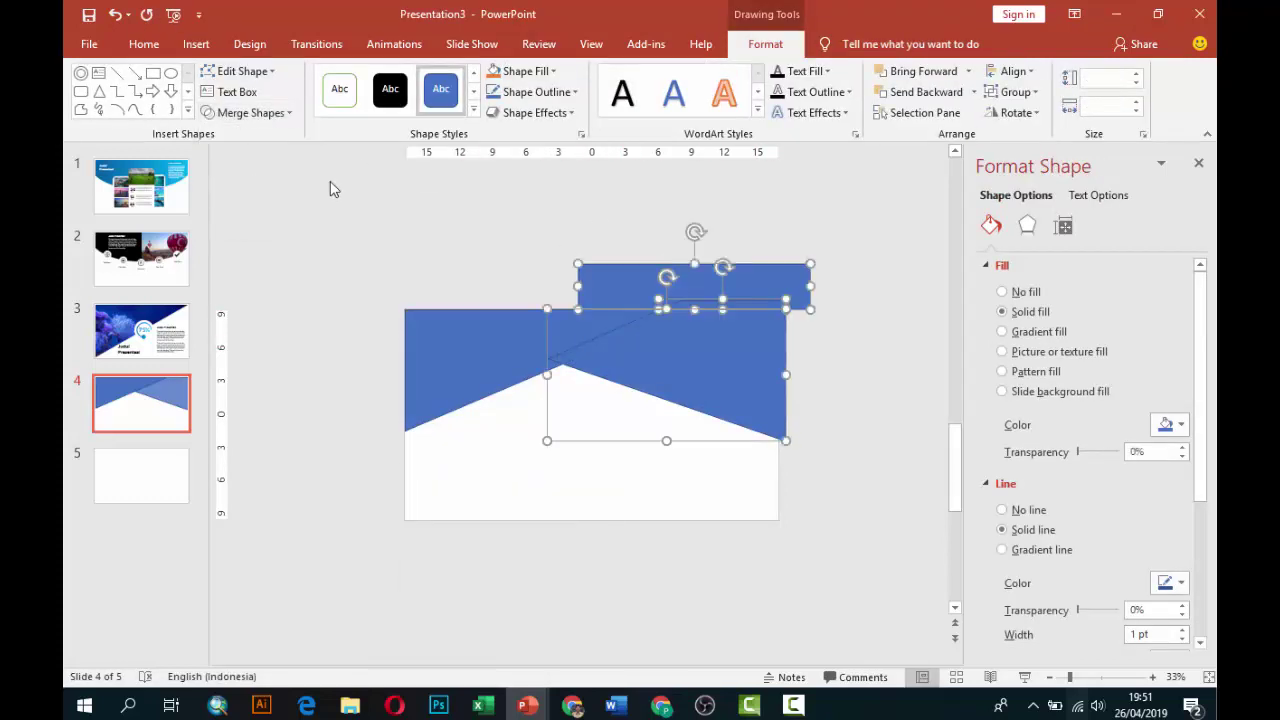
{"action": "left_click", "coordinate": [329, 186]}
{"action": "left_click", "coordinate": [606, 278]}
{"action": "key", "text": "Delete"}
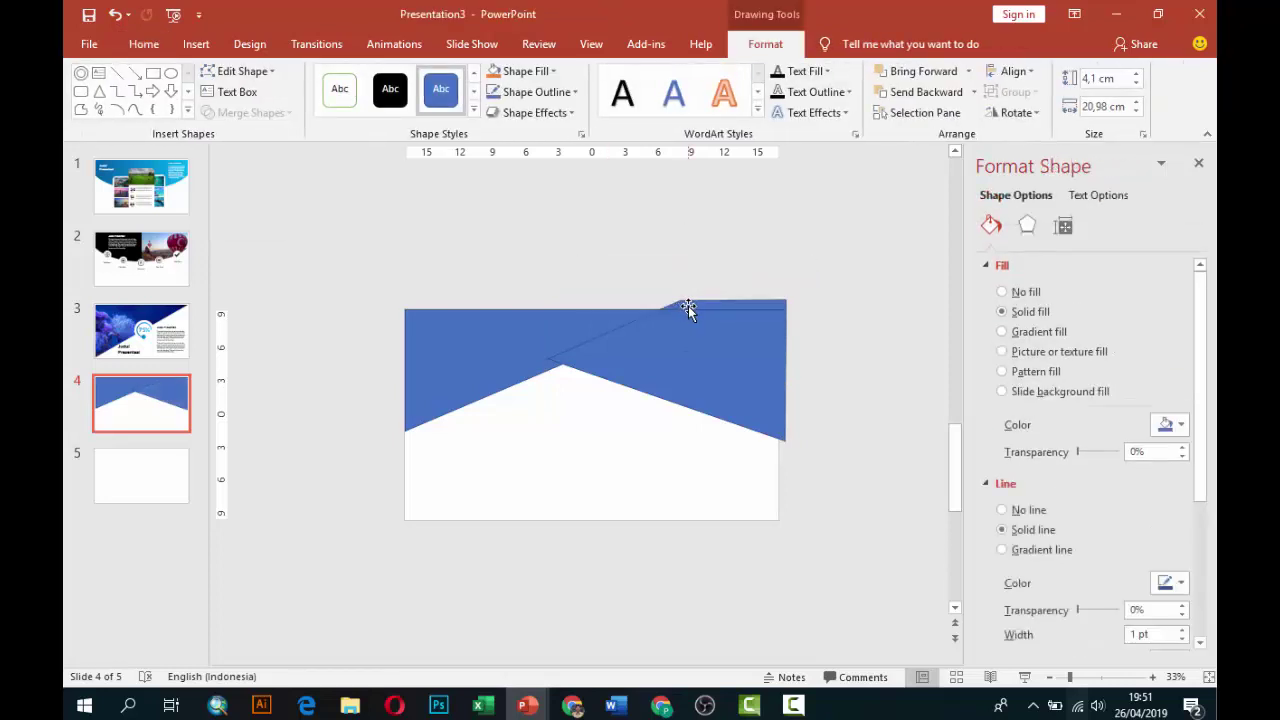
{"action": "left_click", "coordinate": [196, 44]}
{"action": "left_click", "coordinate": [394, 95]}
Draw a tall rectangle over the slide's right edge and delete the blue shape's overhanging strip there
{"action": "left_click", "coordinate": [441, 155]}
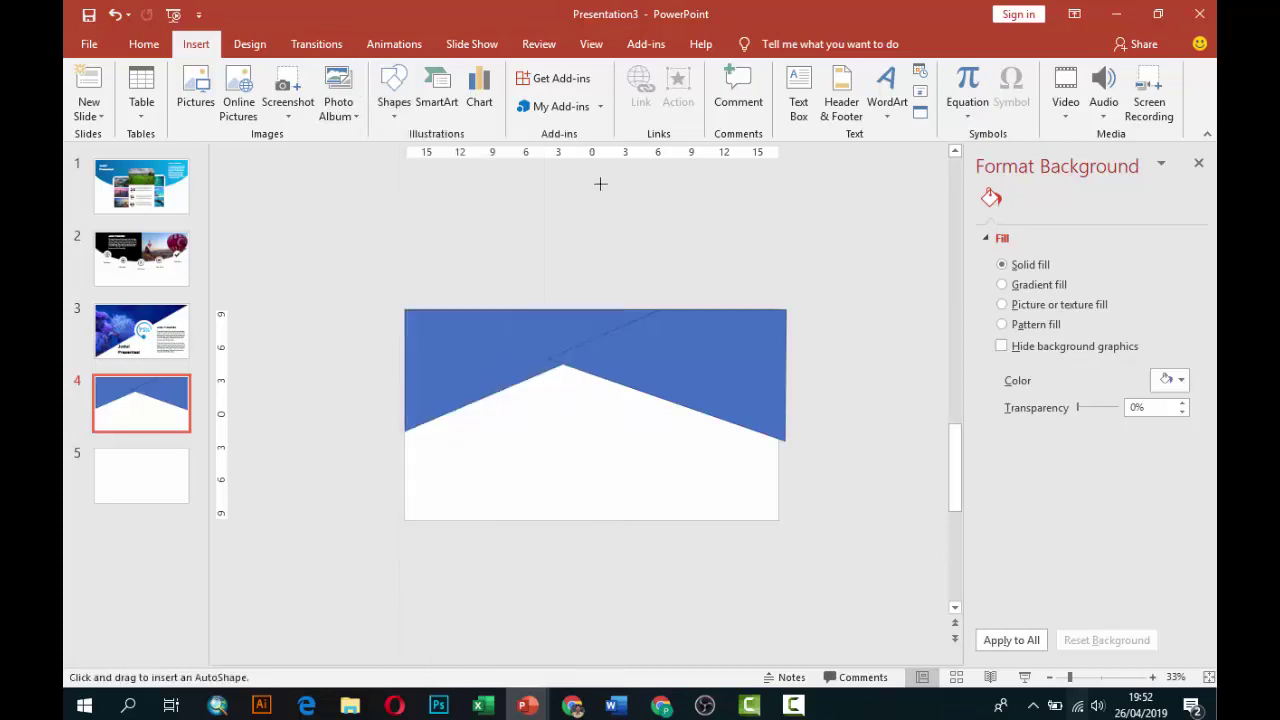
{"action": "left_click_drag", "start_coordinate": [779, 252], "coordinate": [870, 467]}
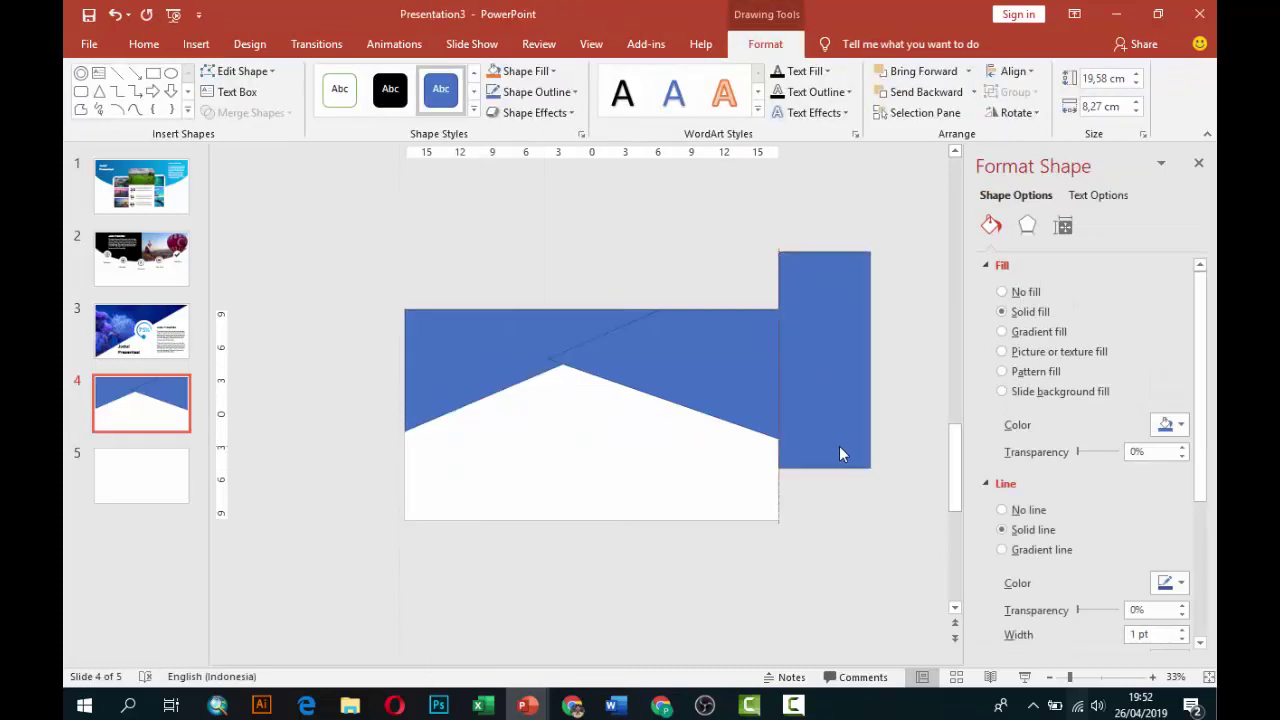
{"action": "left_click", "coordinate": [742, 392], "text": "shift"}
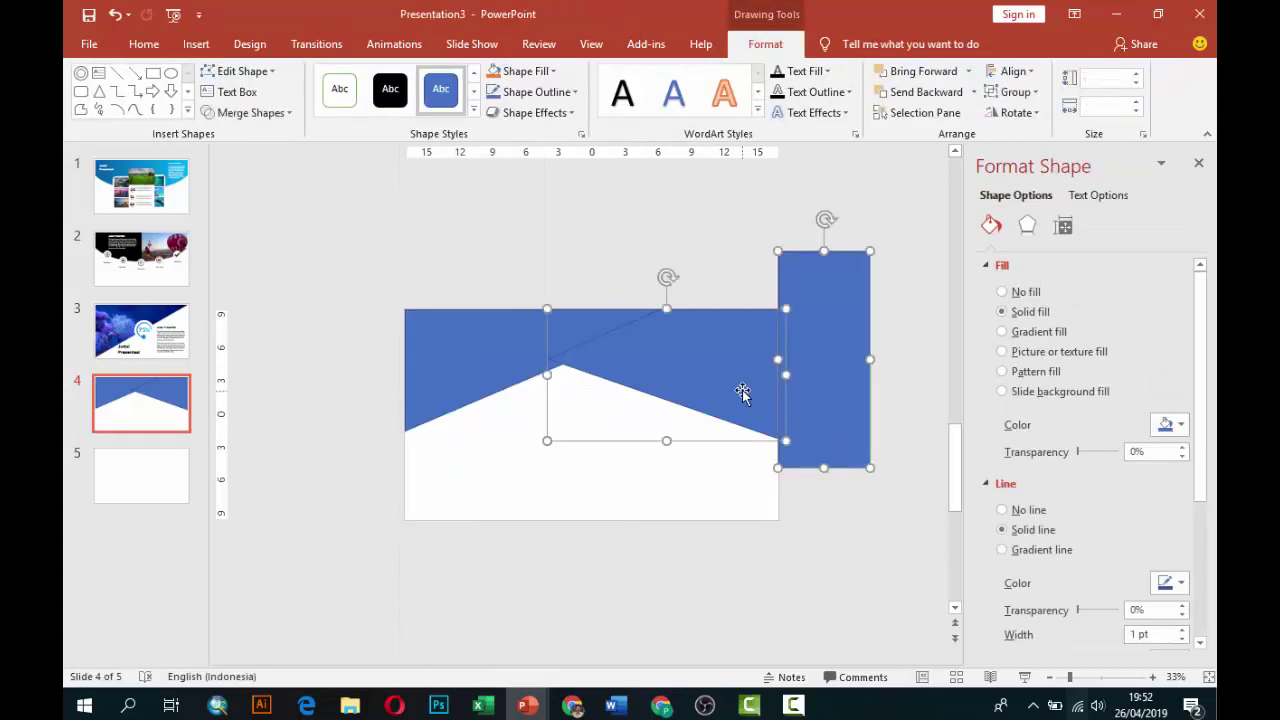
{"action": "left_click", "coordinate": [280, 113]}
{"action": "key", "text": "Escape"}
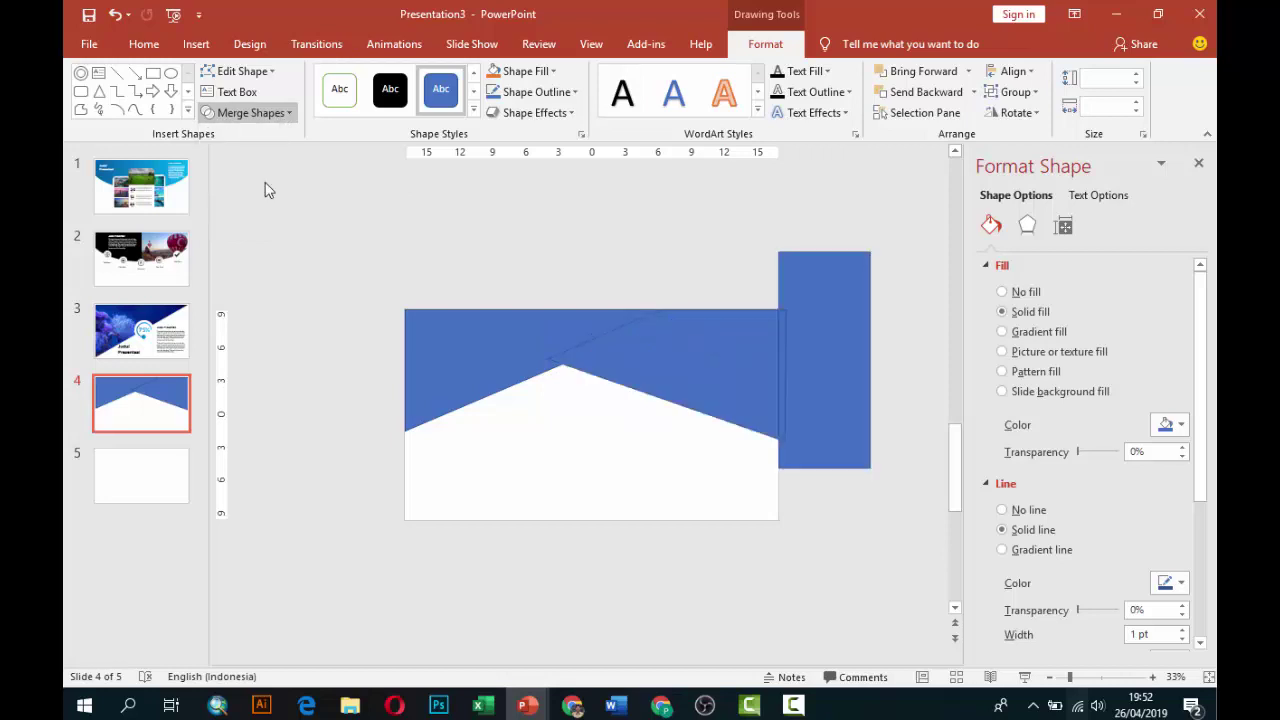
{"action": "left_click", "coordinate": [489, 237]}
{"action": "left_click", "coordinate": [779, 285]}
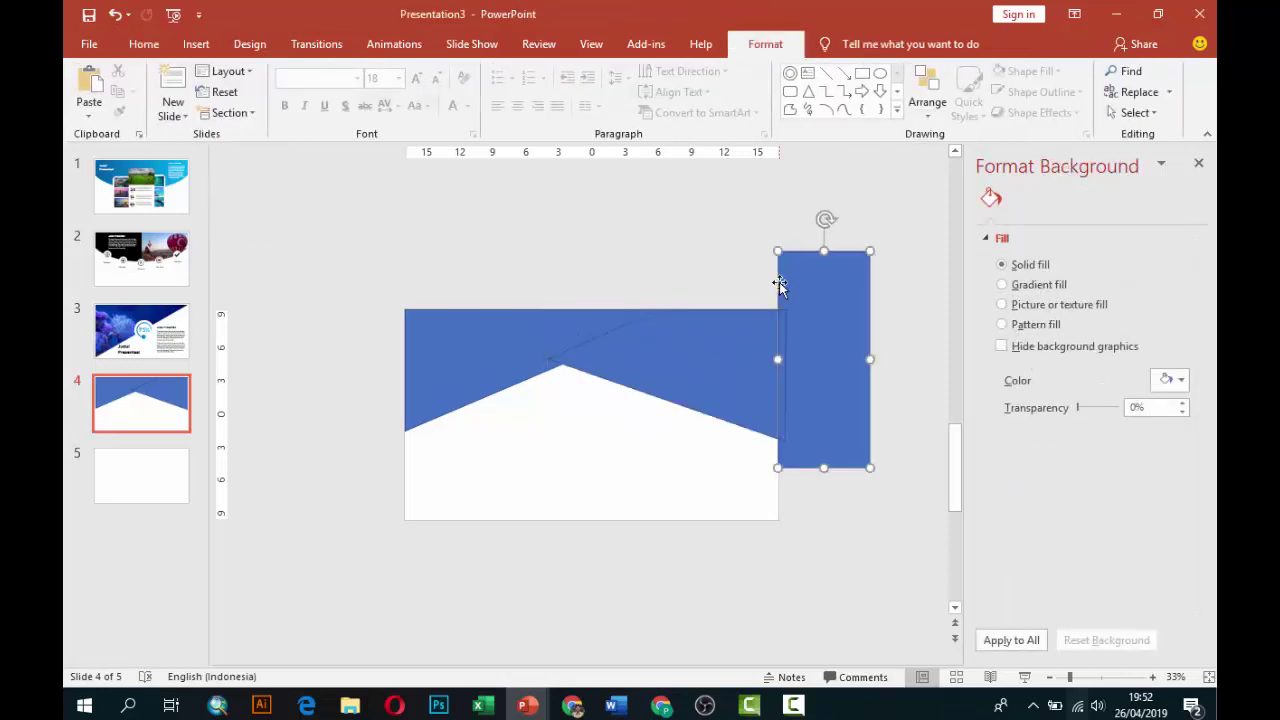
{"action": "key", "text": "ctrl+z"}
{"action": "left_click", "coordinate": [784, 335]}
{"action": "key", "text": "Delete"}
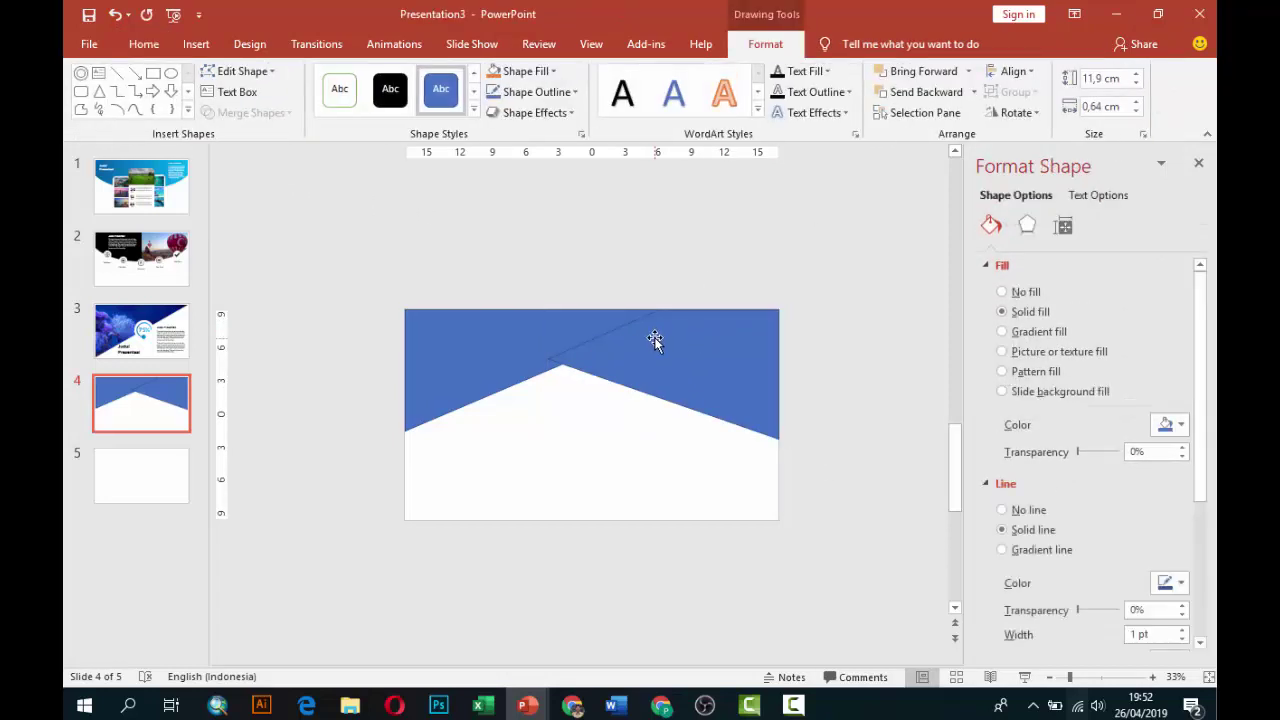
Select the blue band and the overlapping triangle and apply Merge Shapes > Fragment
{"action": "left_click", "coordinate": [650, 341]}
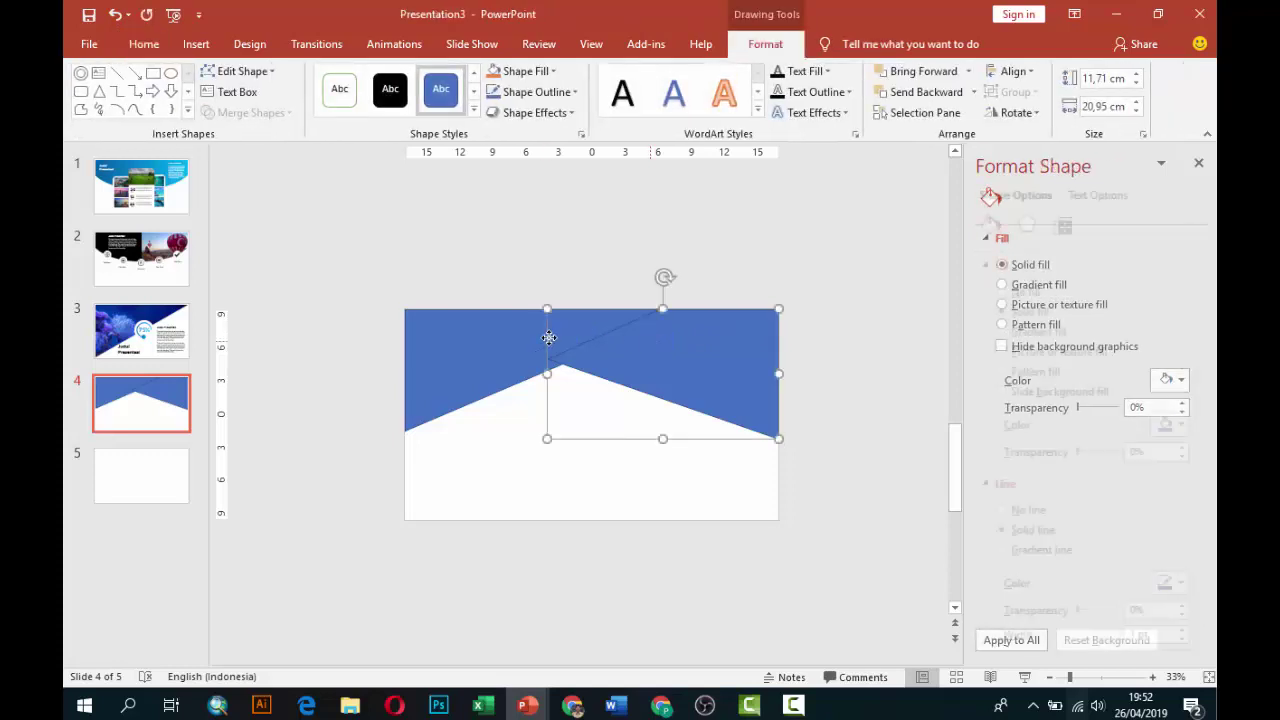
{"action": "left_click", "coordinate": [509, 337], "text": "shift"}
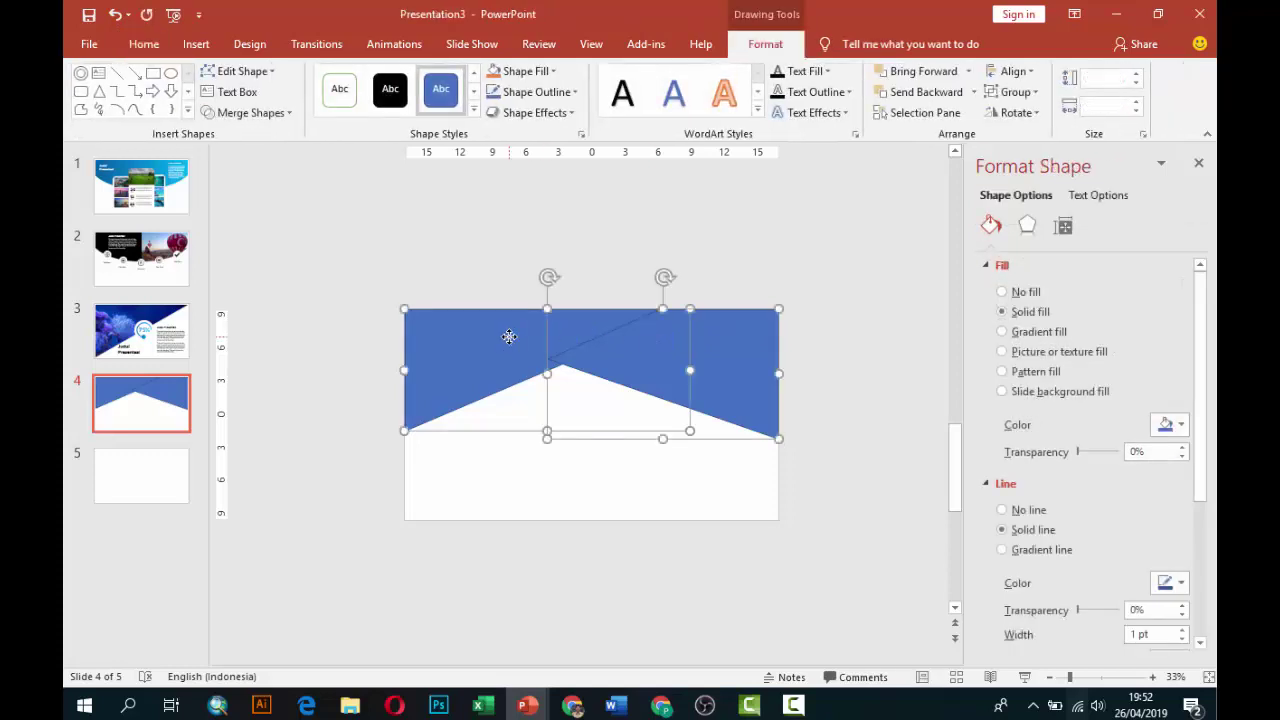
{"action": "left_click", "coordinate": [592, 264]}
{"action": "right_click", "coordinate": [528, 319]}
{"action": "left_click", "coordinate": [584, 492]}
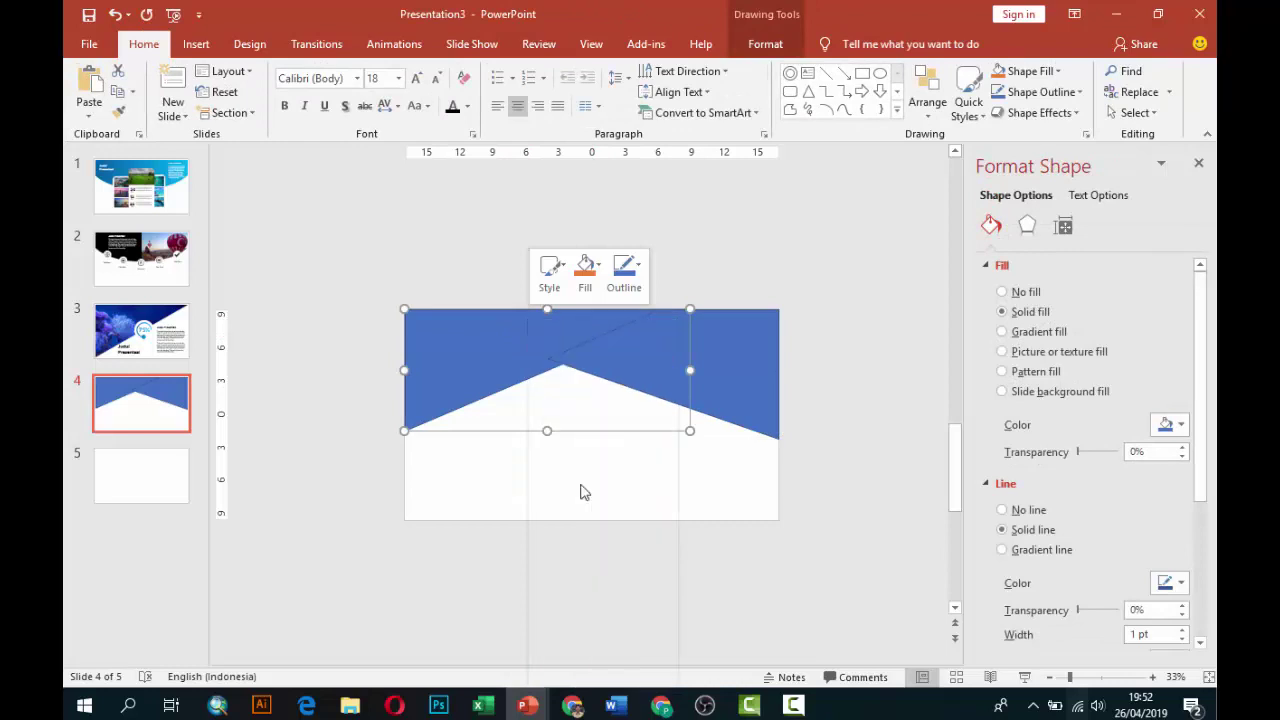
{"action": "left_click", "coordinate": [710, 373], "text": "shift"}
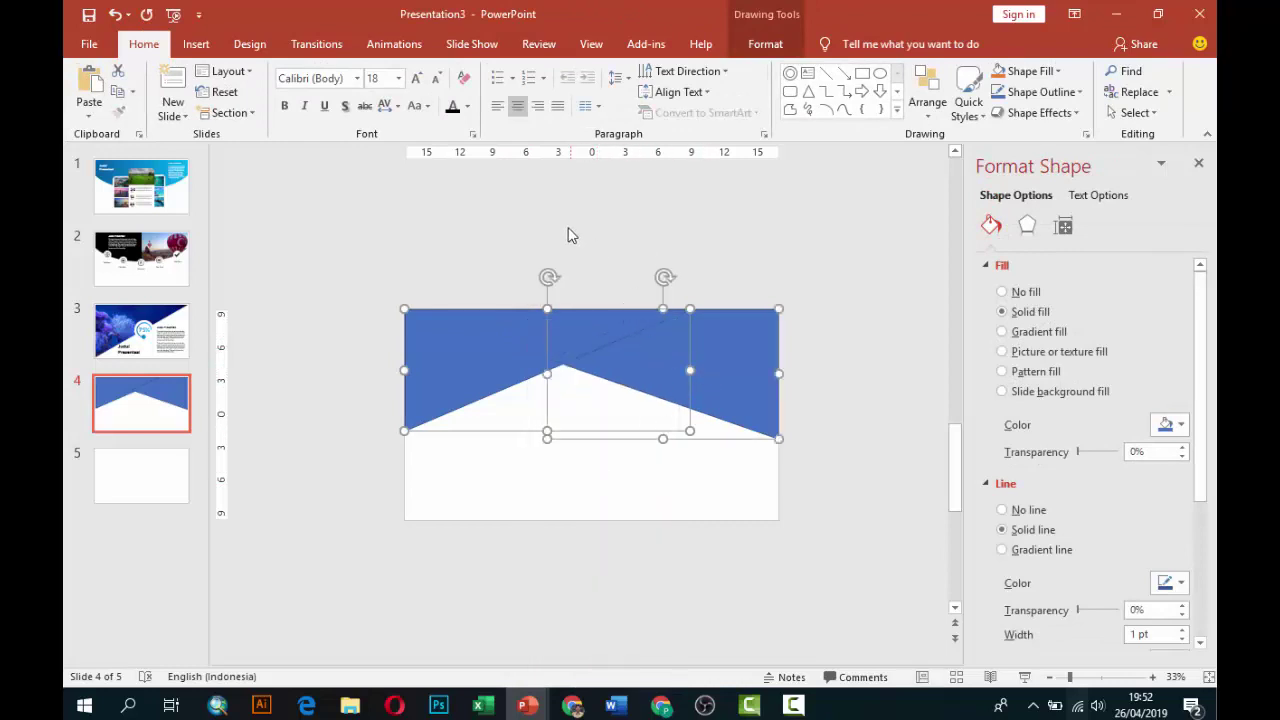
{"action": "left_click", "coordinate": [765, 44]}
{"action": "left_click", "coordinate": [250, 112]}
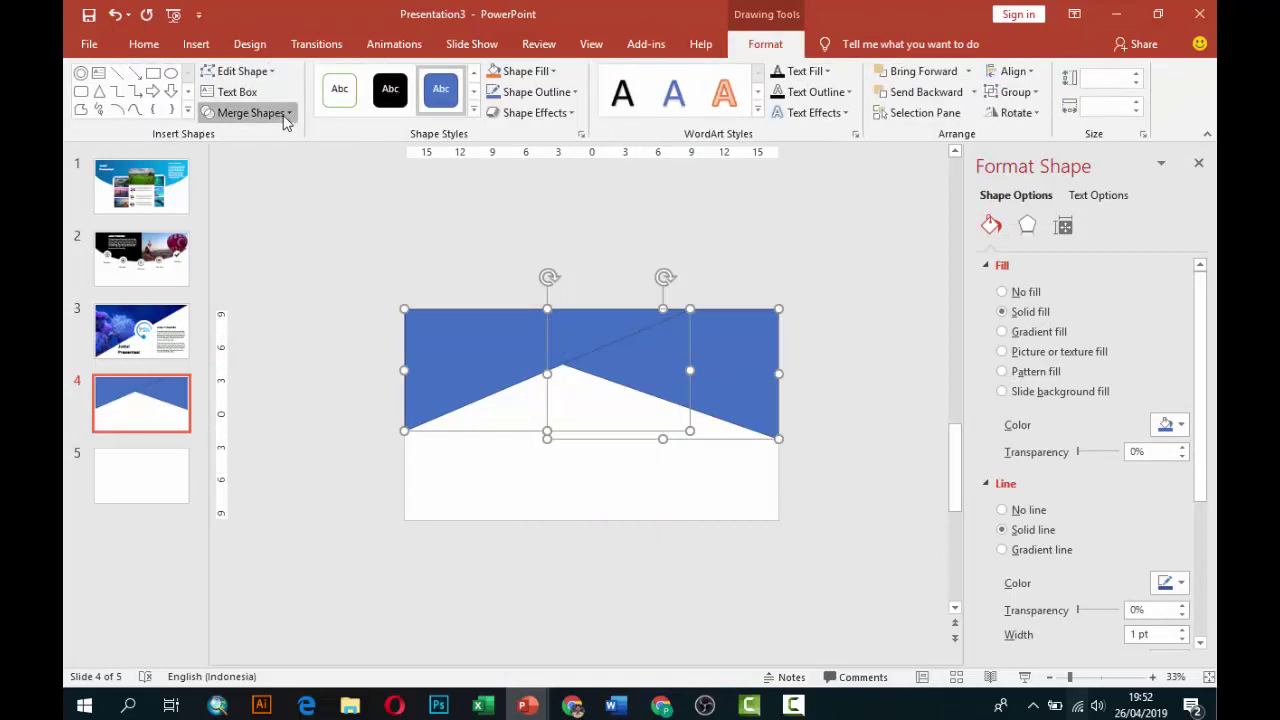
{"action": "left_click", "coordinate": [255, 180]}
Union the thin top sliver with the large left blue fragment, then select the separate right triangle
{"action": "left_click", "coordinate": [441, 206]}
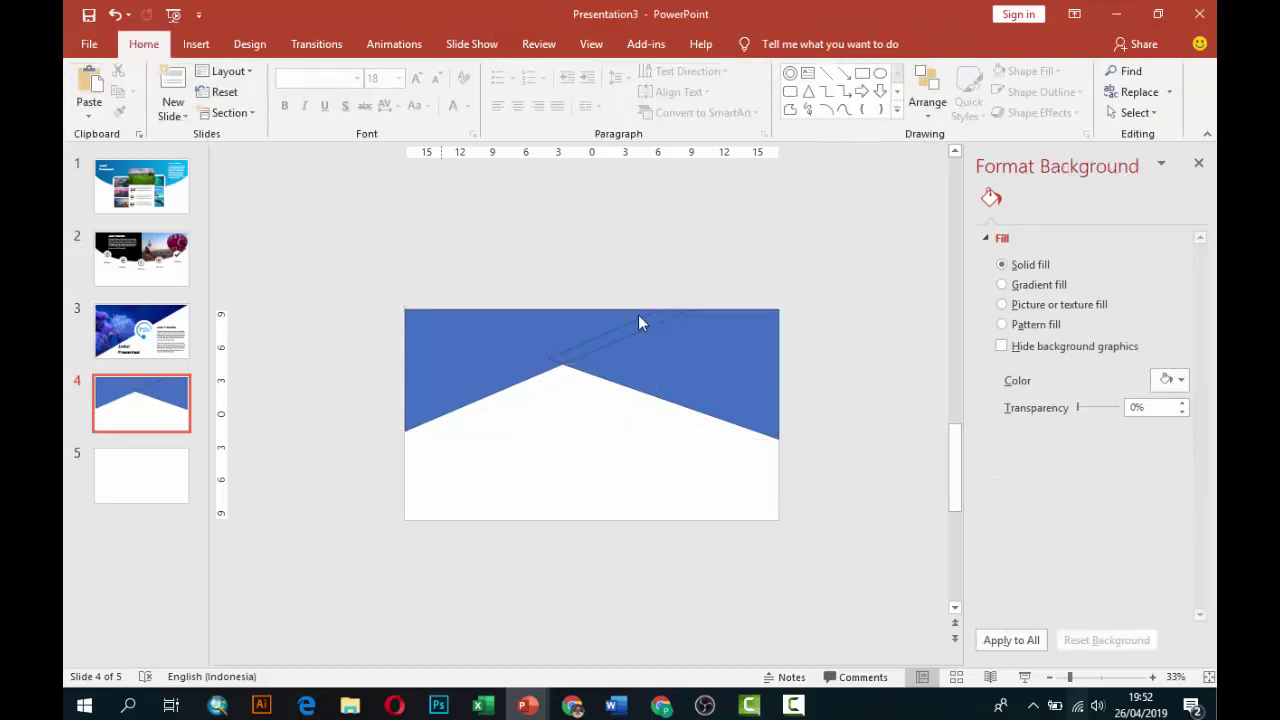
{"action": "left_click", "coordinate": [636, 321]}
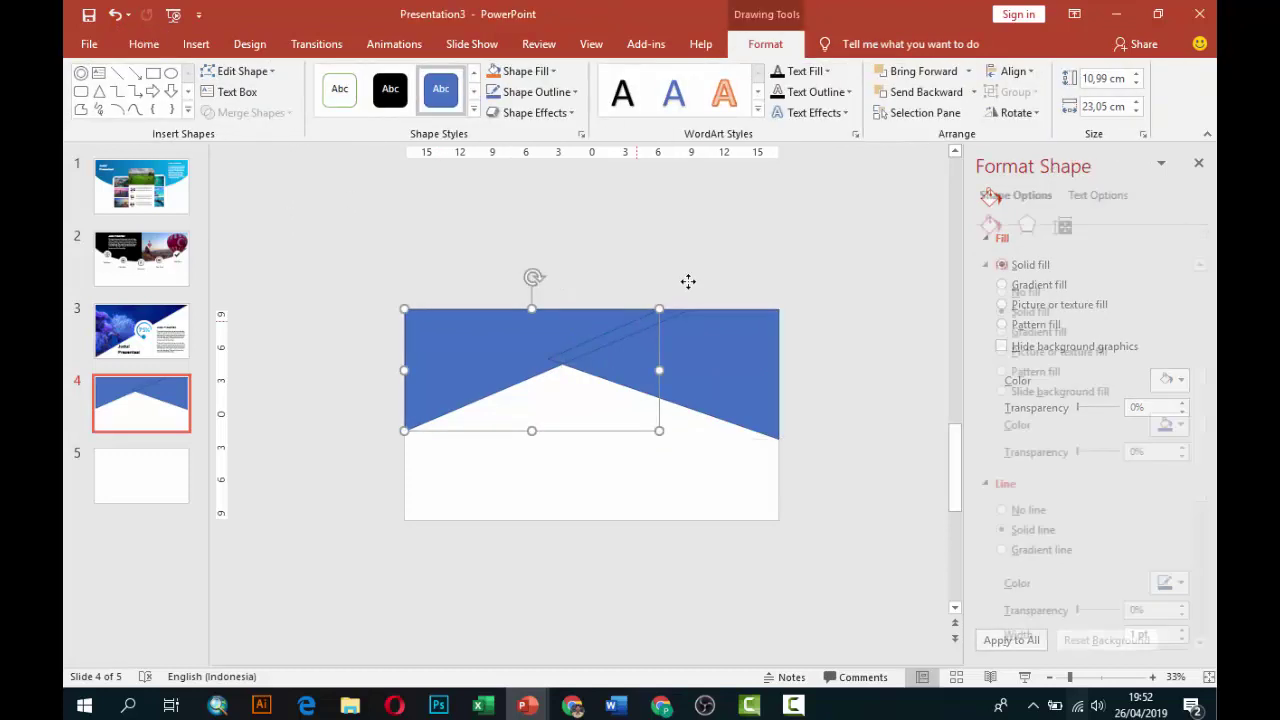
{"action": "left_click", "coordinate": [678, 345]}
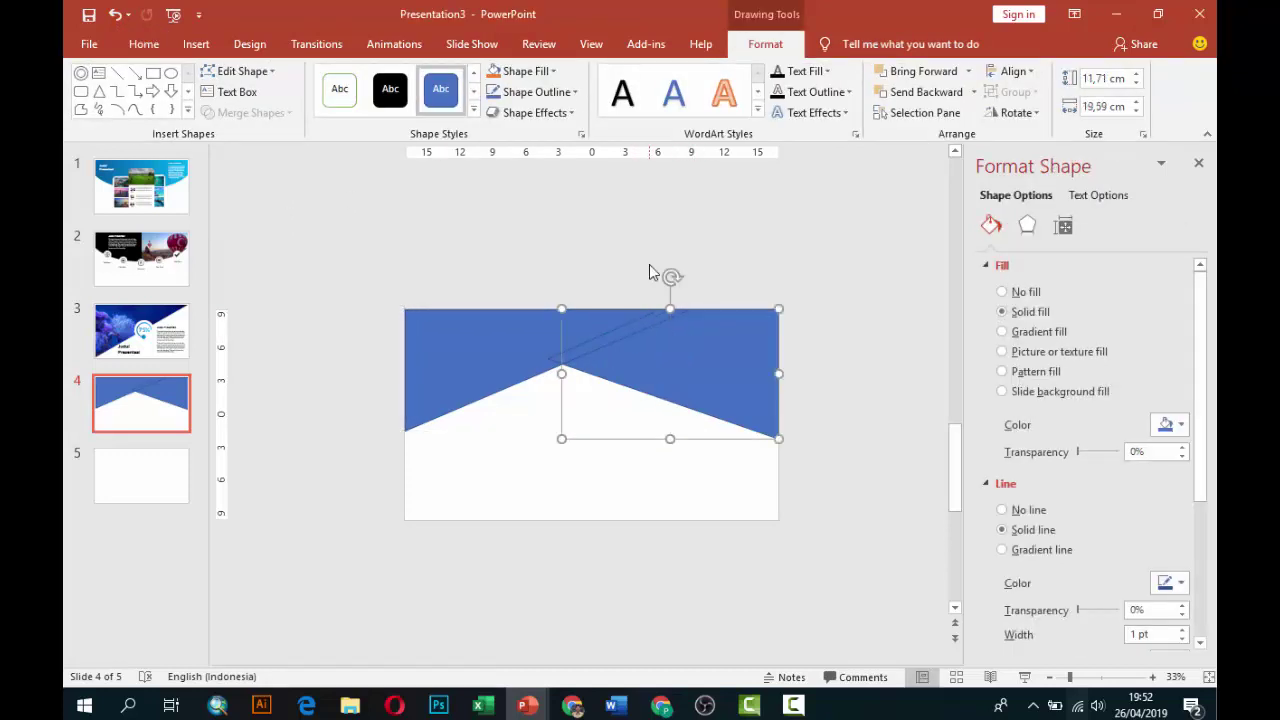
{"action": "left_click", "coordinate": [649, 264]}
{"action": "scroll", "coordinate": [640, 308], "scroll_direction": "up", "scroll_amount": 3}
{"action": "left_click", "coordinate": [580, 293]}
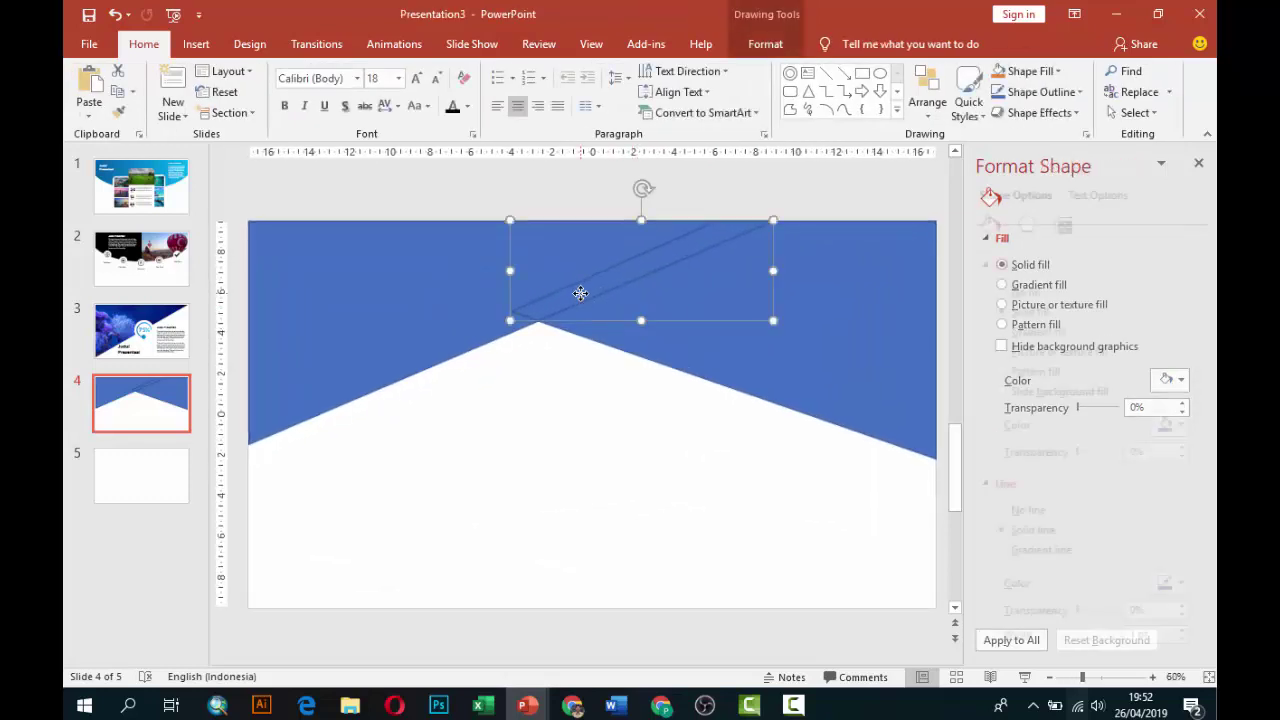
{"action": "left_click", "coordinate": [449, 296], "text": "shift"}
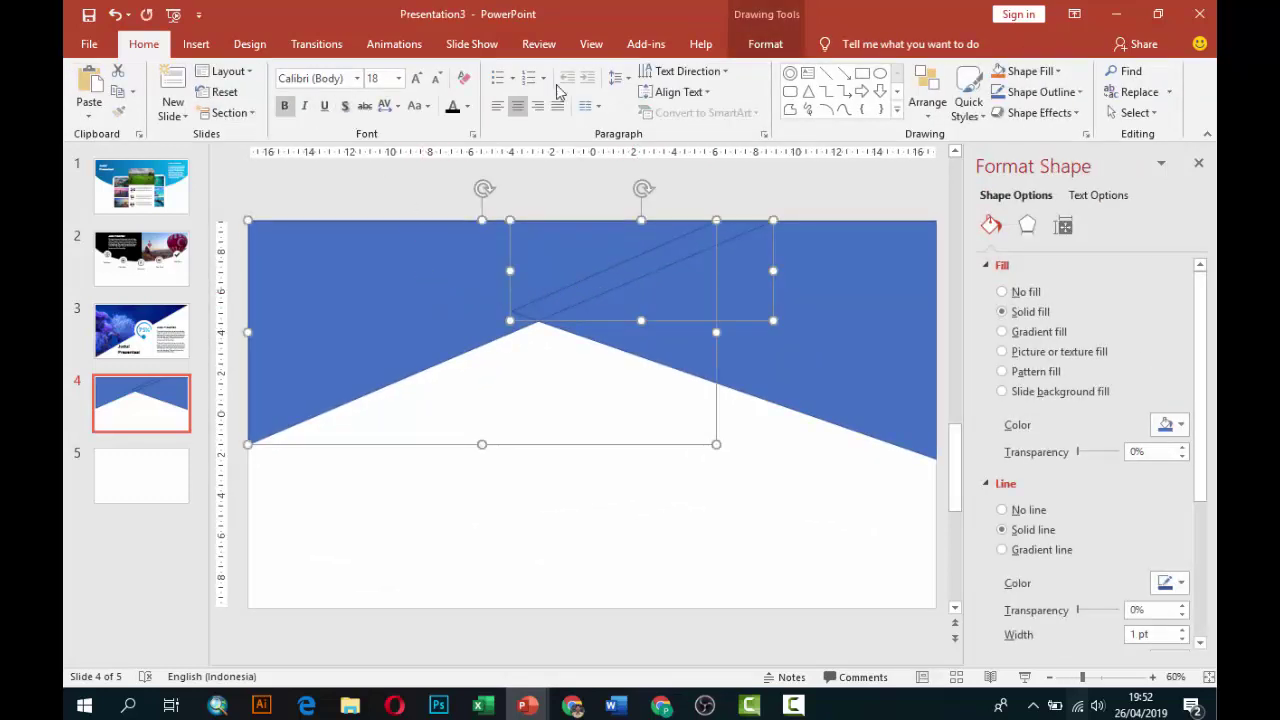
{"action": "left_click", "coordinate": [765, 44]}
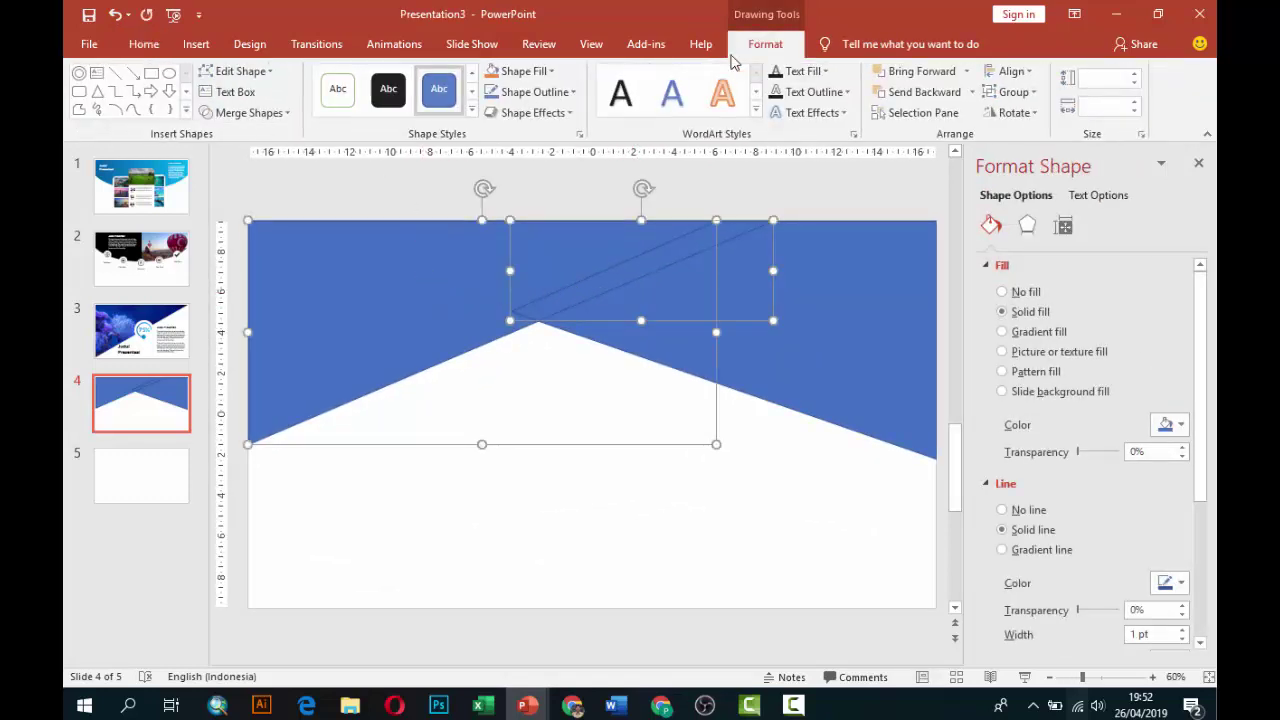
{"action": "left_click", "coordinate": [283, 115]}
{"action": "left_click", "coordinate": [262, 140]}
{"action": "left_click", "coordinate": [670, 461]}
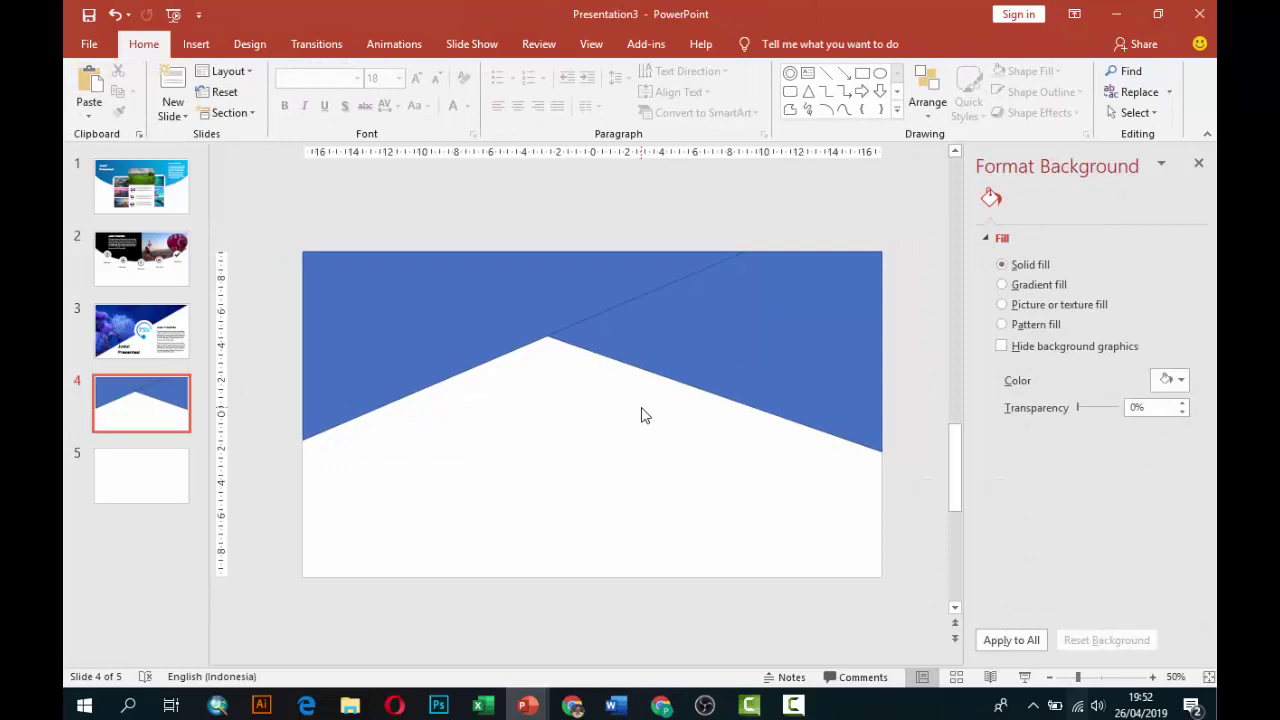
{"action": "left_click", "coordinate": [748, 359]}
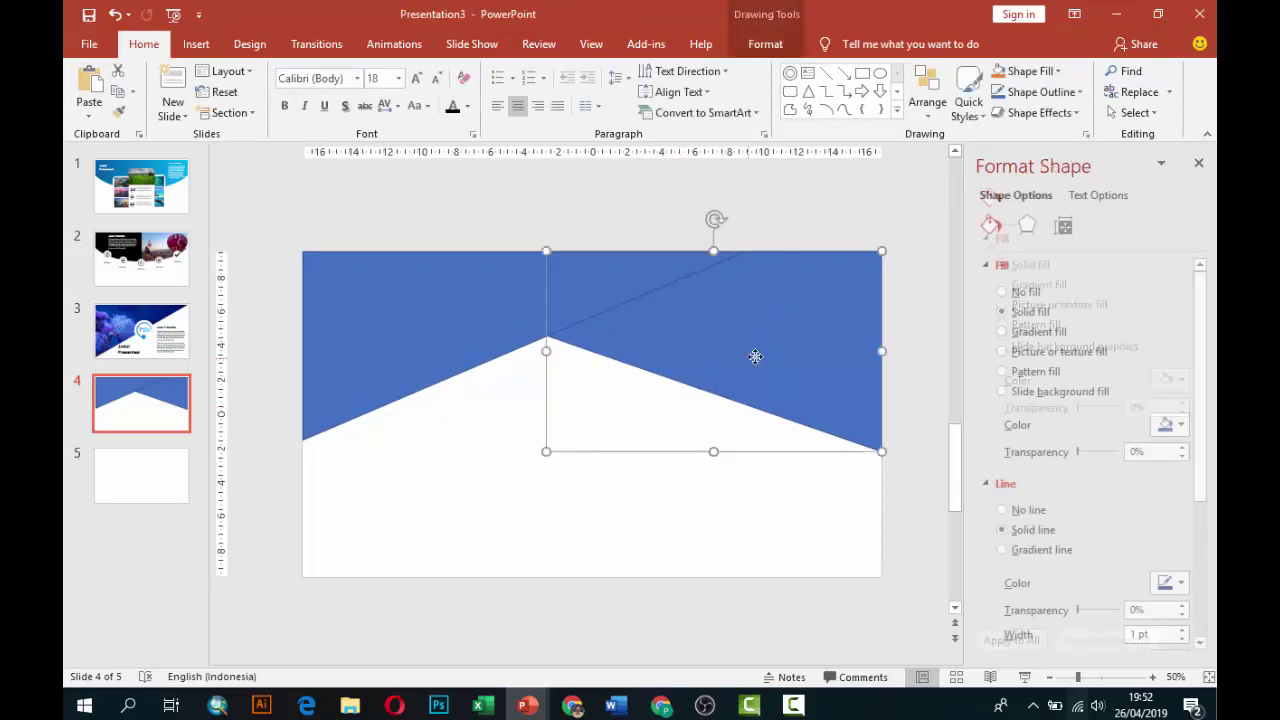
Fill the right triangle with the yap-chin-kuan-111666-unsplash boat photo as a picture fill
{"action": "left_click", "coordinate": [1030, 352]}
{"action": "left_click", "coordinate": [1024, 443]}
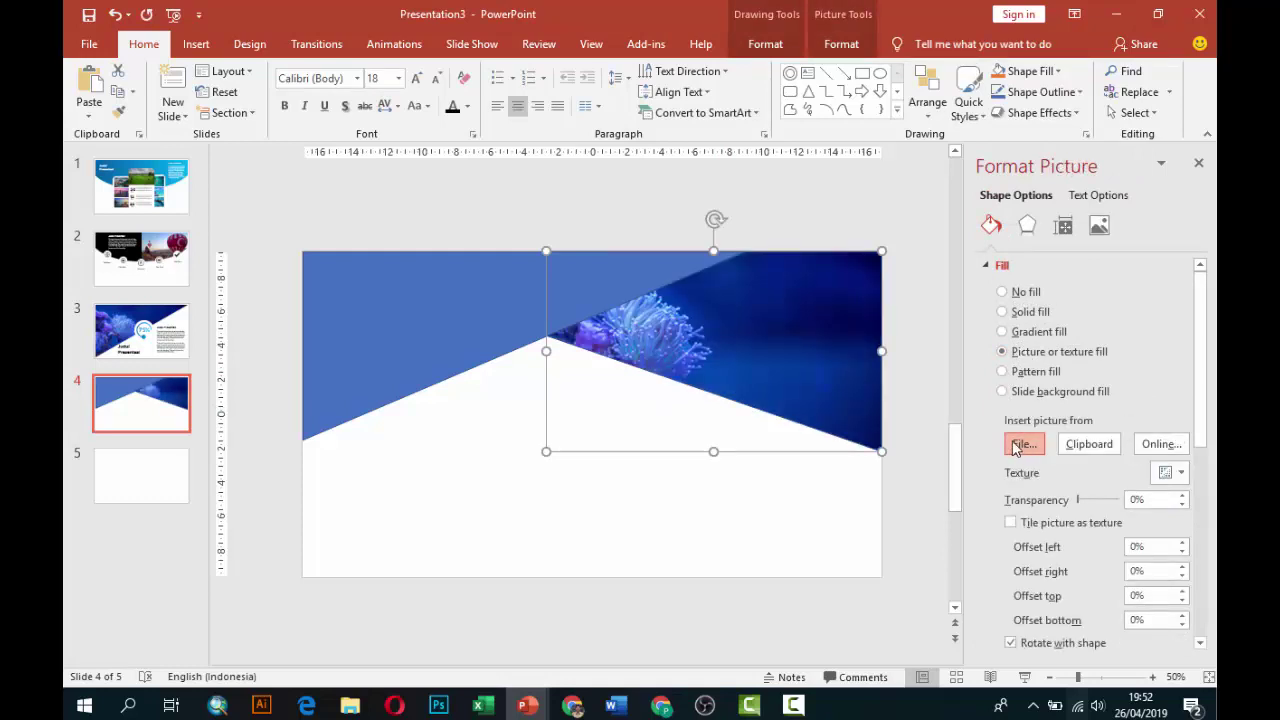
{"action": "left_click_drag", "start_coordinate": [812, 203], "coordinate": [795, 425]}
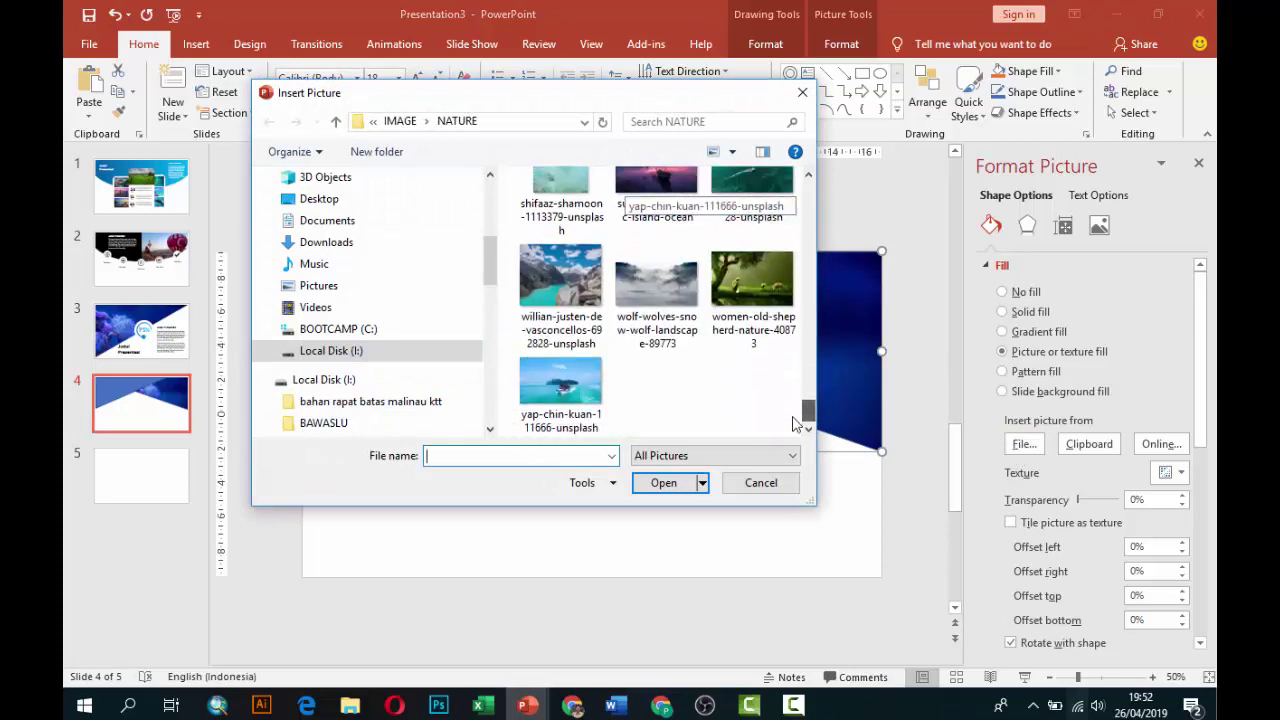
{"action": "left_click", "coordinate": [556, 405]}
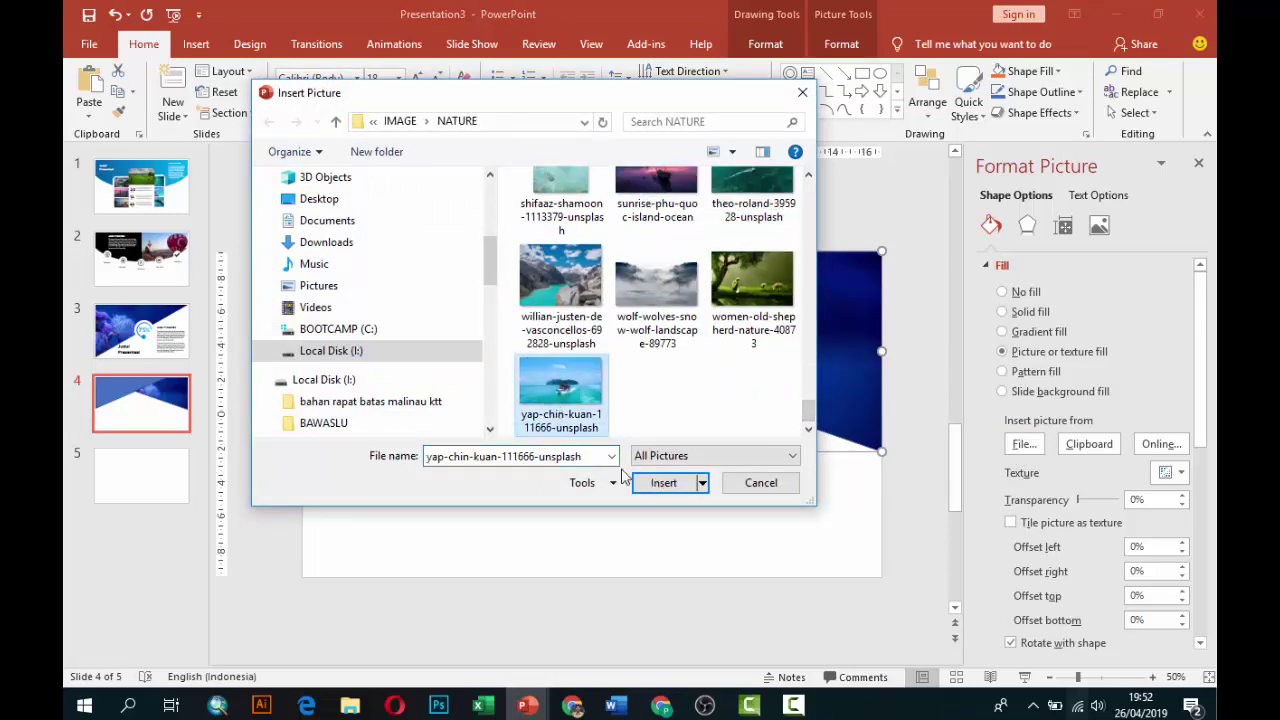
{"action": "left_click", "coordinate": [659, 490]}
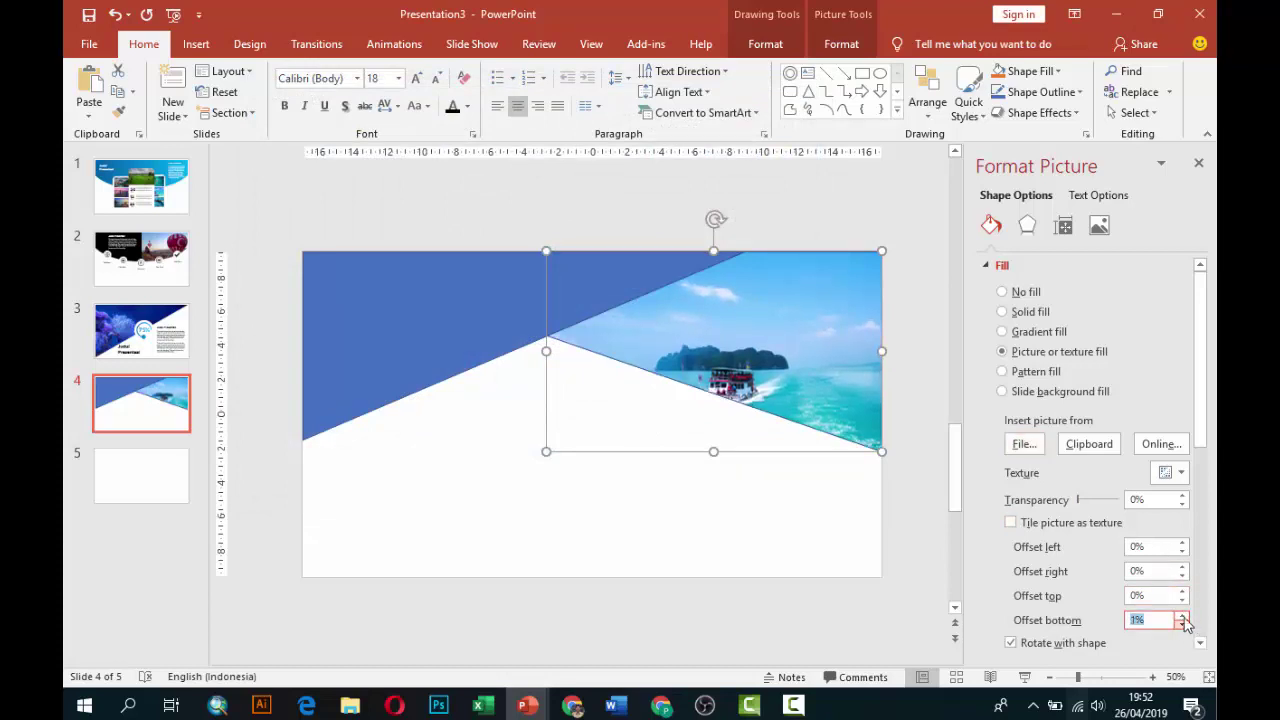
Shift the boat photo down in its triangle by setting the top offset to -48%
{"action": "left_click", "coordinate": [1182, 600]}
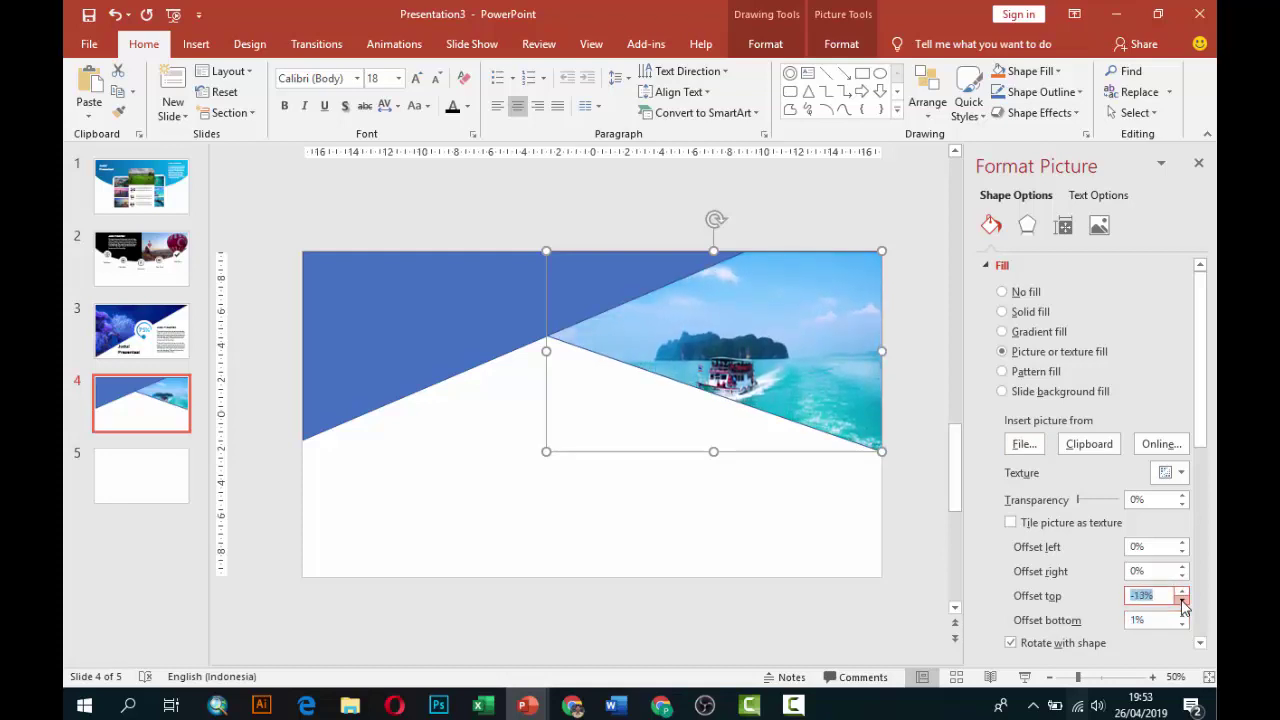
{"action": "left_click", "coordinate": [1182, 601]}
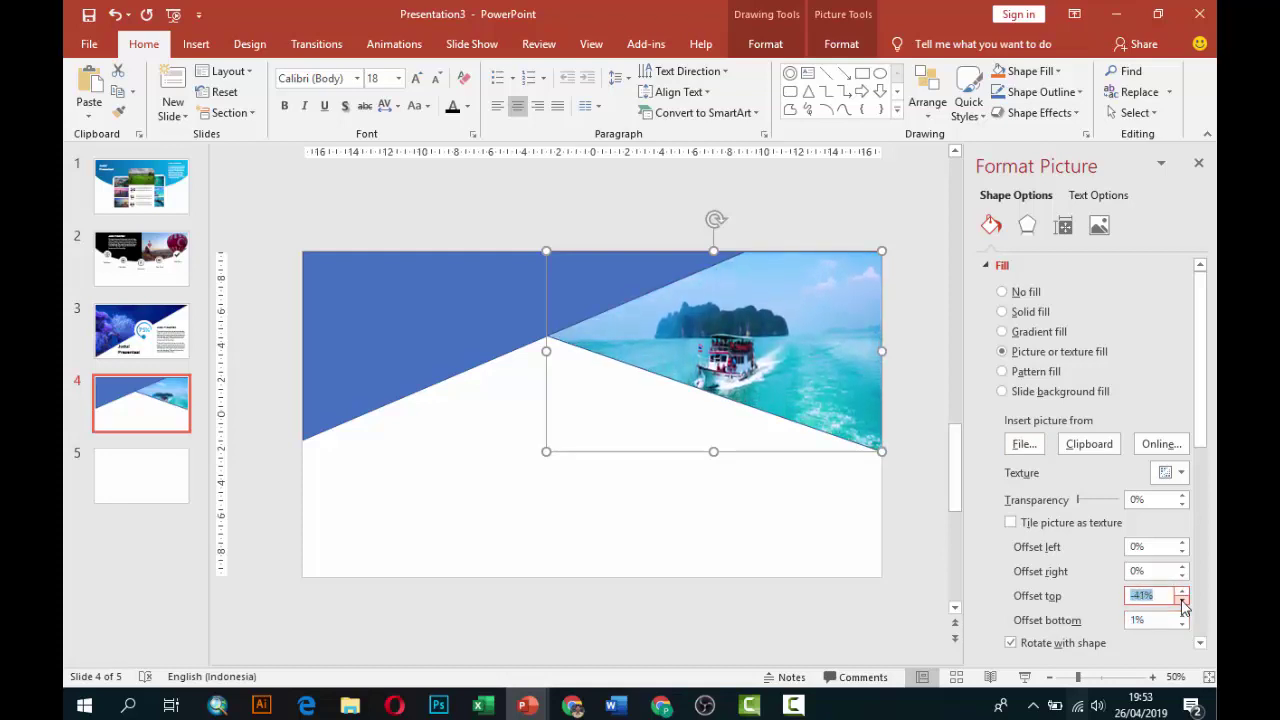
{"action": "left_click", "coordinate": [1182, 601]}
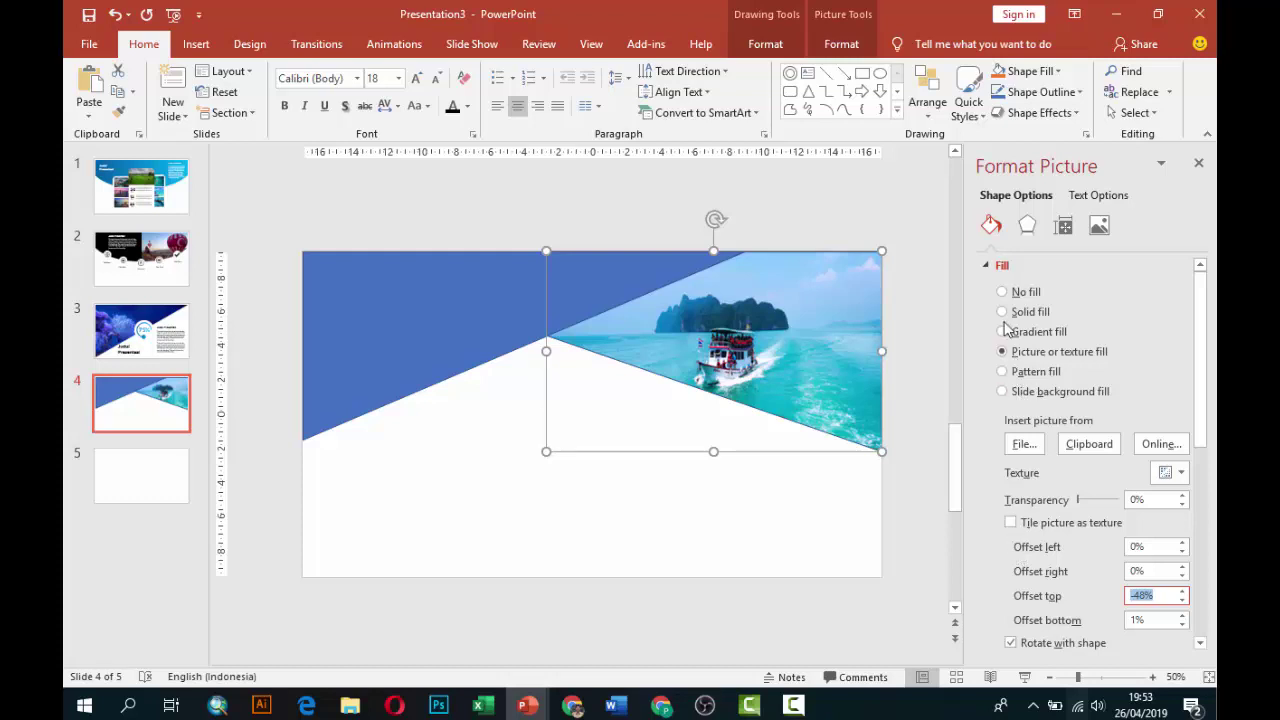
{"action": "left_click", "coordinate": [1000, 265]}
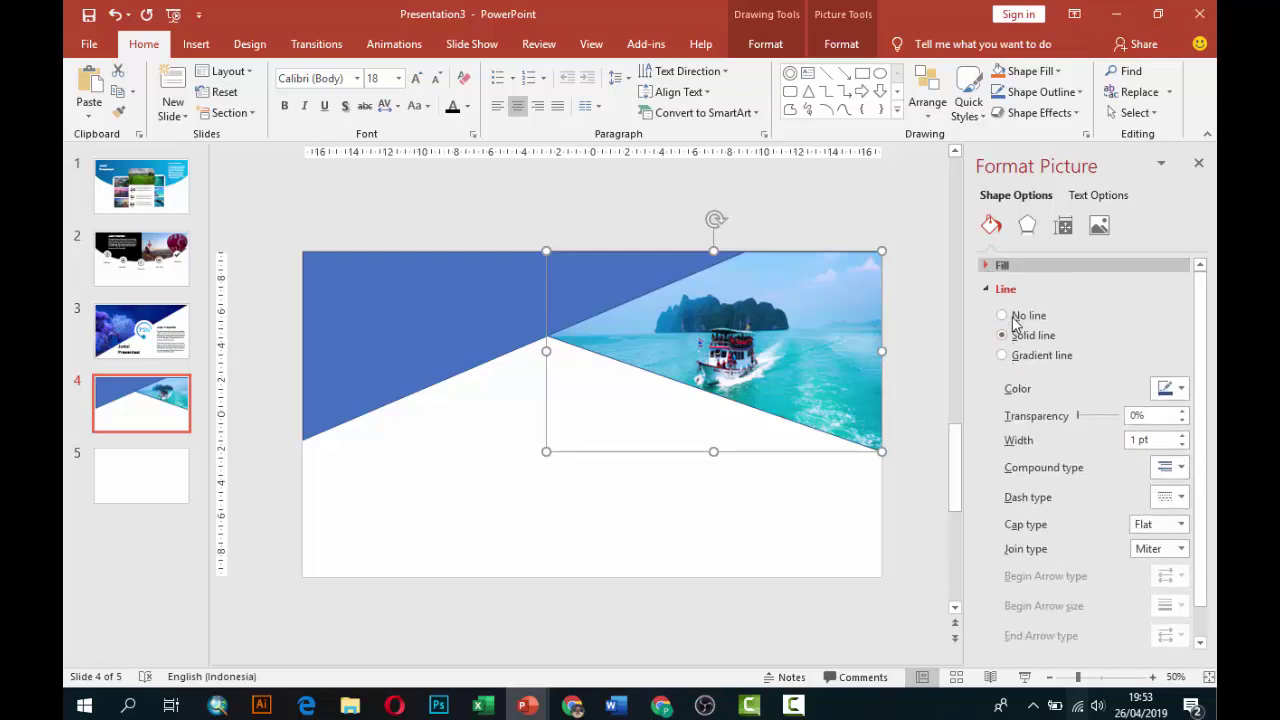
{"action": "left_click", "coordinate": [987, 289]}
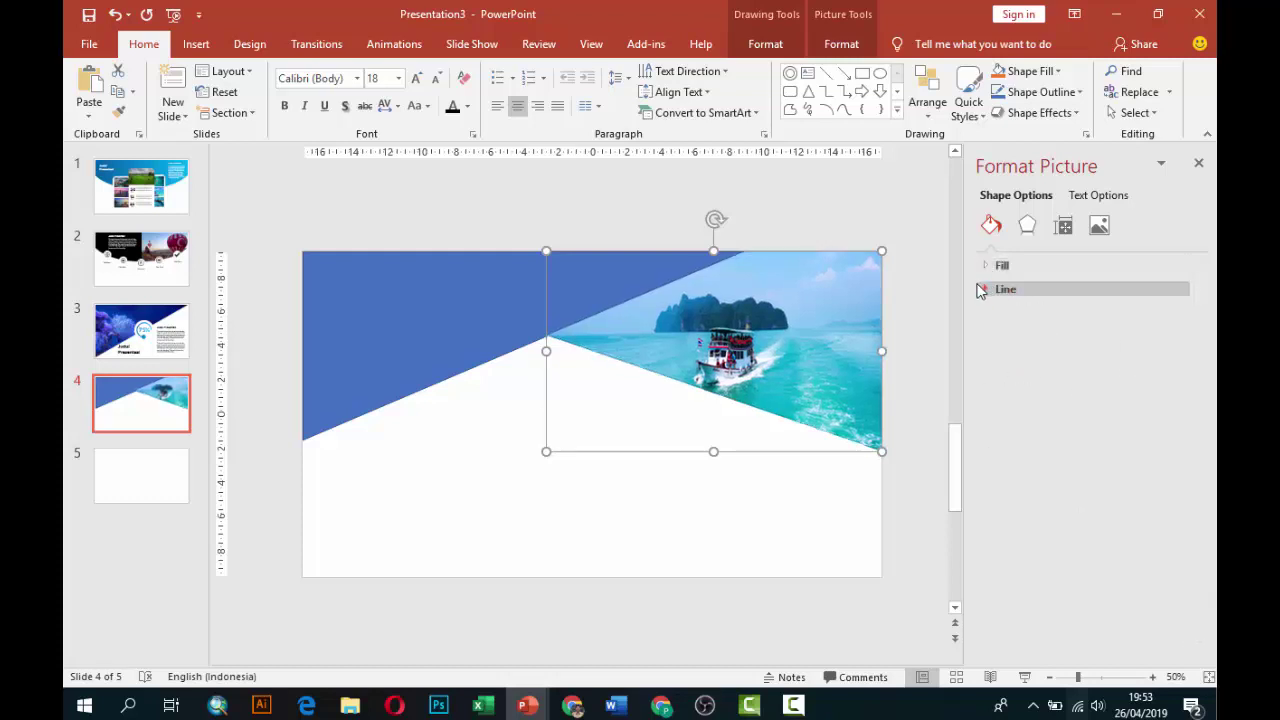
Give the left blue band no outline and a gradient fill
{"action": "left_click", "coordinate": [478, 272]}
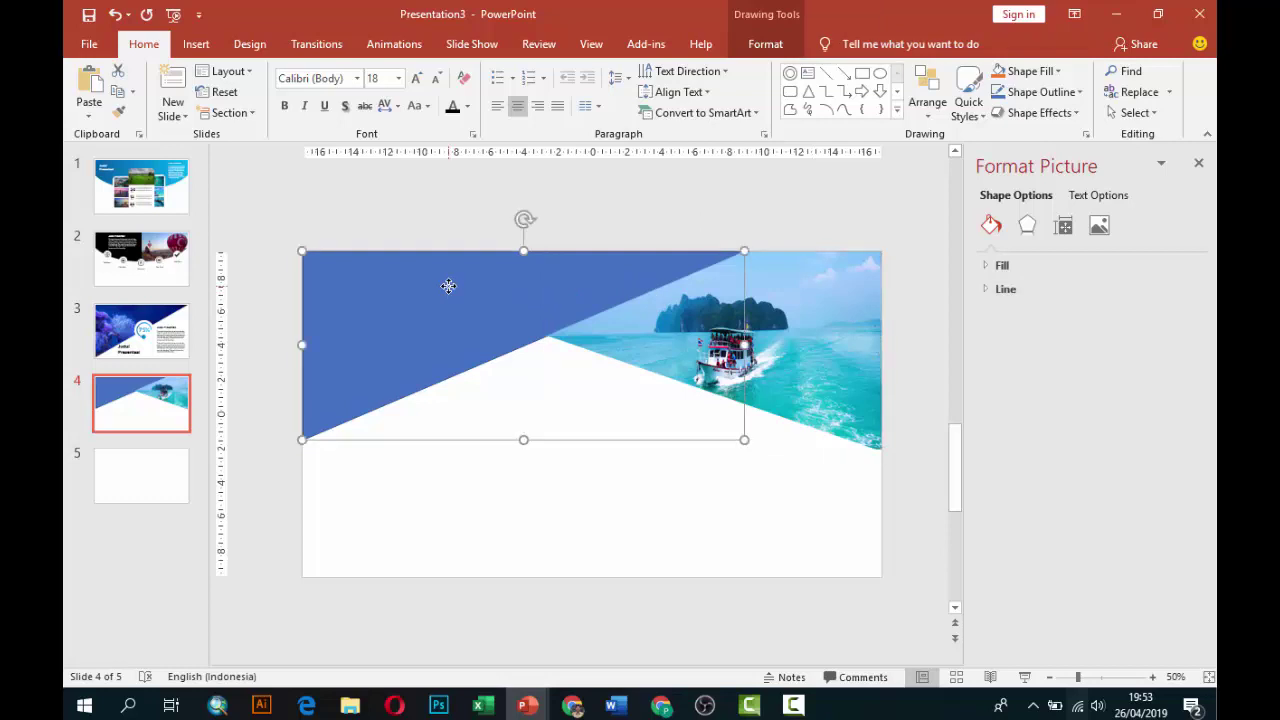
{"action": "left_click", "coordinate": [990, 290]}
{"action": "left_click", "coordinate": [1003, 312]}
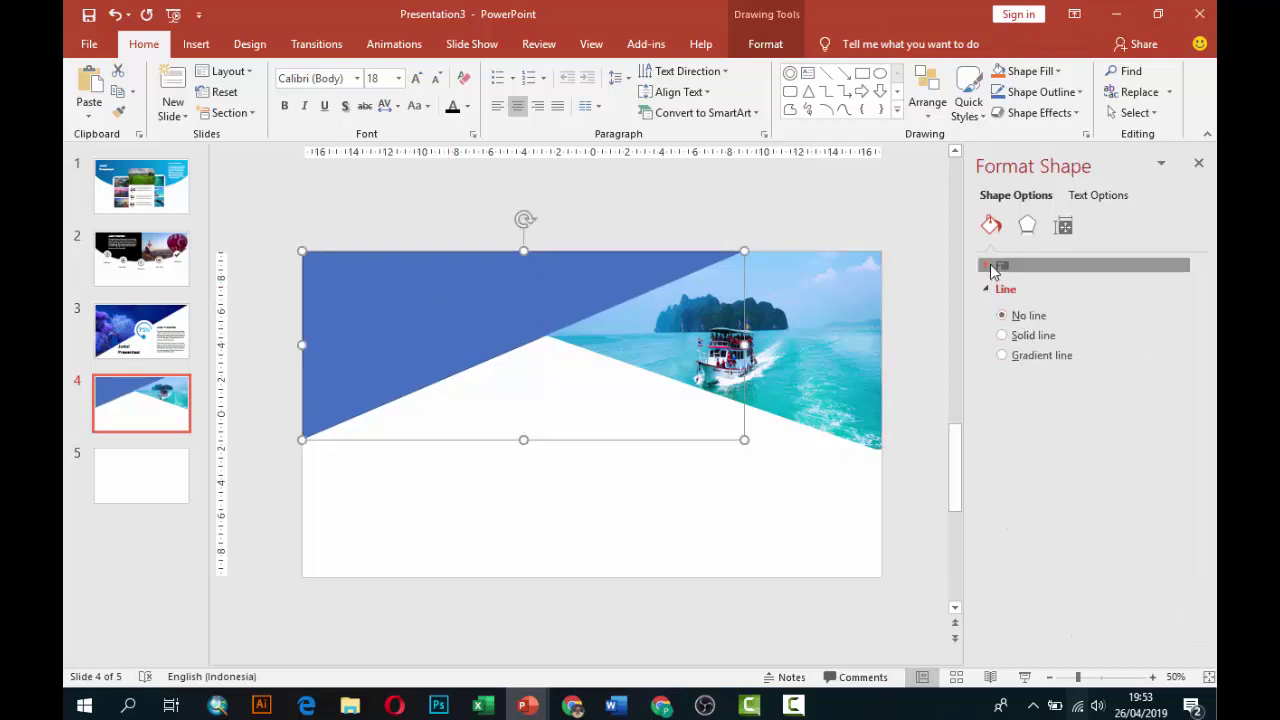
{"action": "left_click", "coordinate": [1005, 265]}
{"action": "left_click", "coordinate": [1045, 336]}
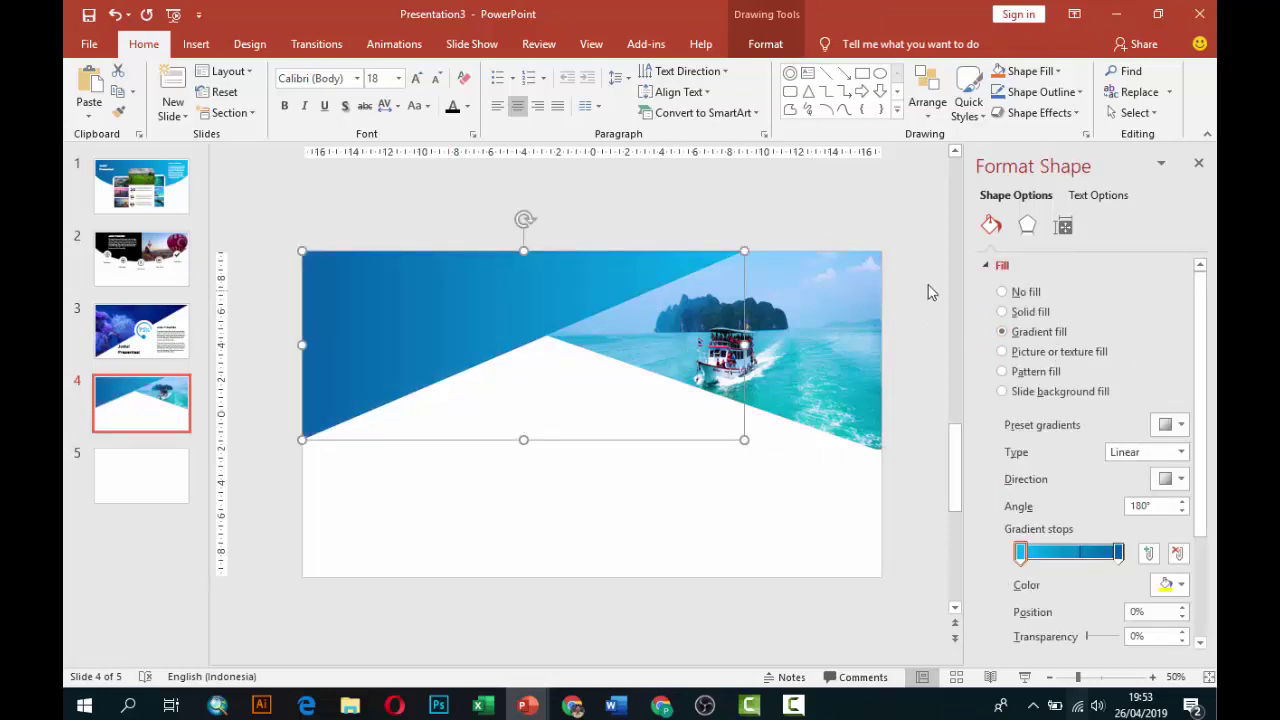
{"action": "left_click", "coordinate": [928, 291]}
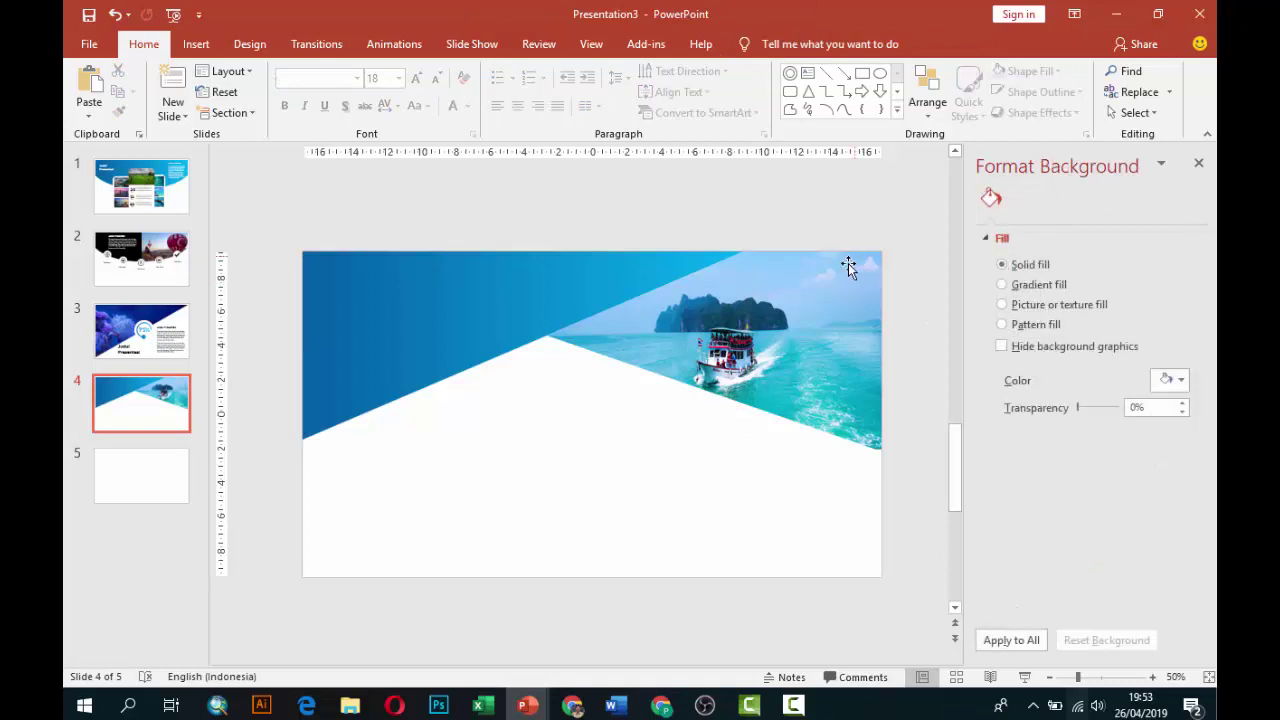
{"action": "left_click", "coordinate": [196, 44]}
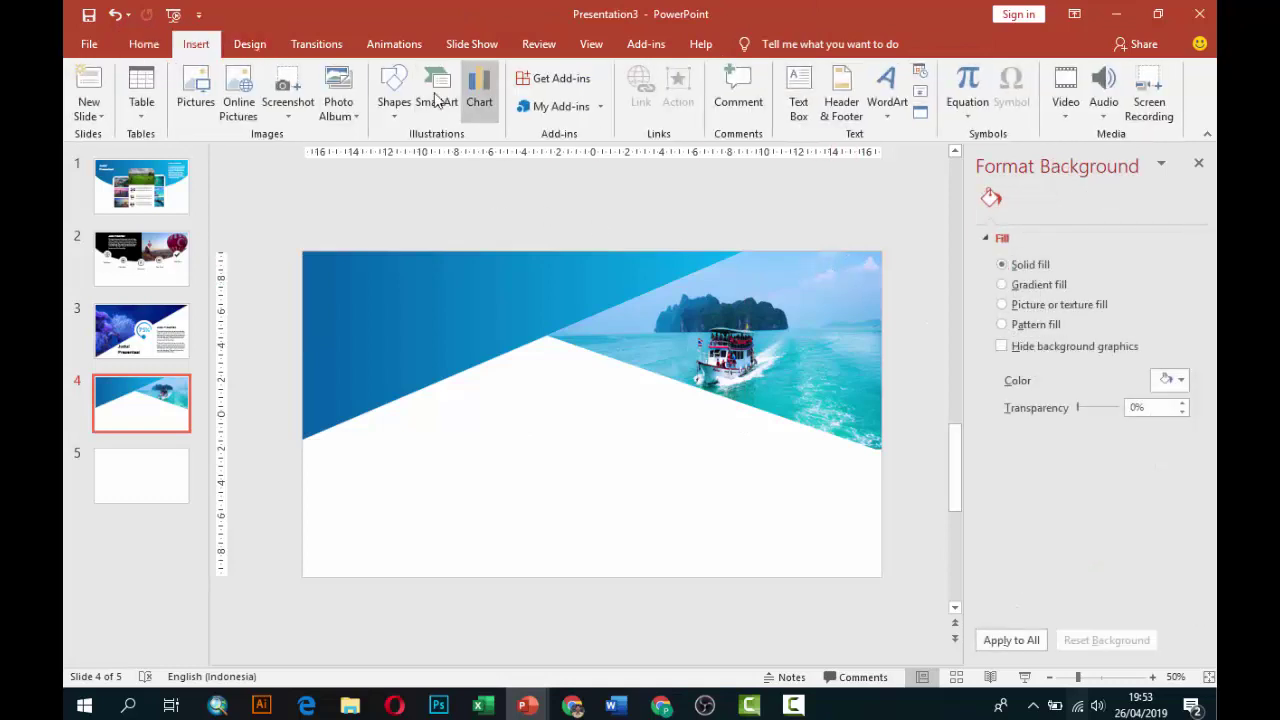
Draw a rectangle across the band's middle, send it to back, remove its outline and fill it grey
{"action": "left_click", "coordinate": [394, 95]}
{"action": "left_click", "coordinate": [459, 154]}
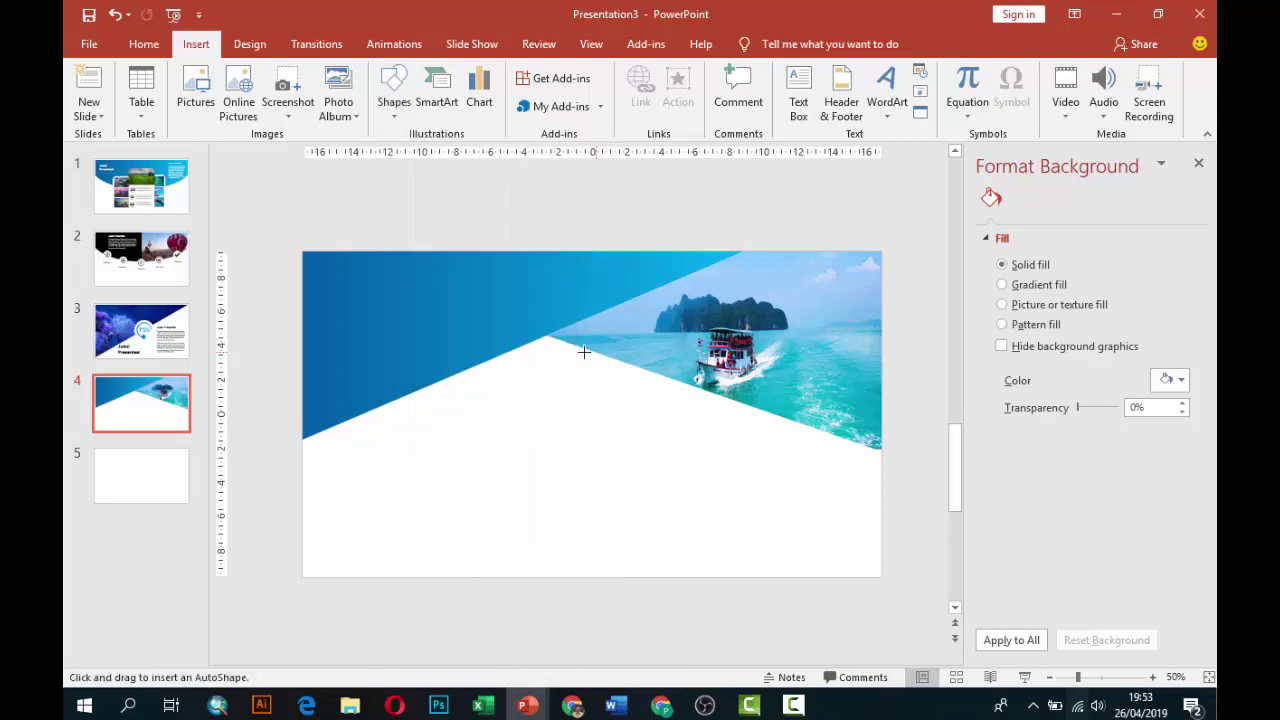
{"action": "left_click_drag", "start_coordinate": [440, 317], "coordinate": [695, 378]}
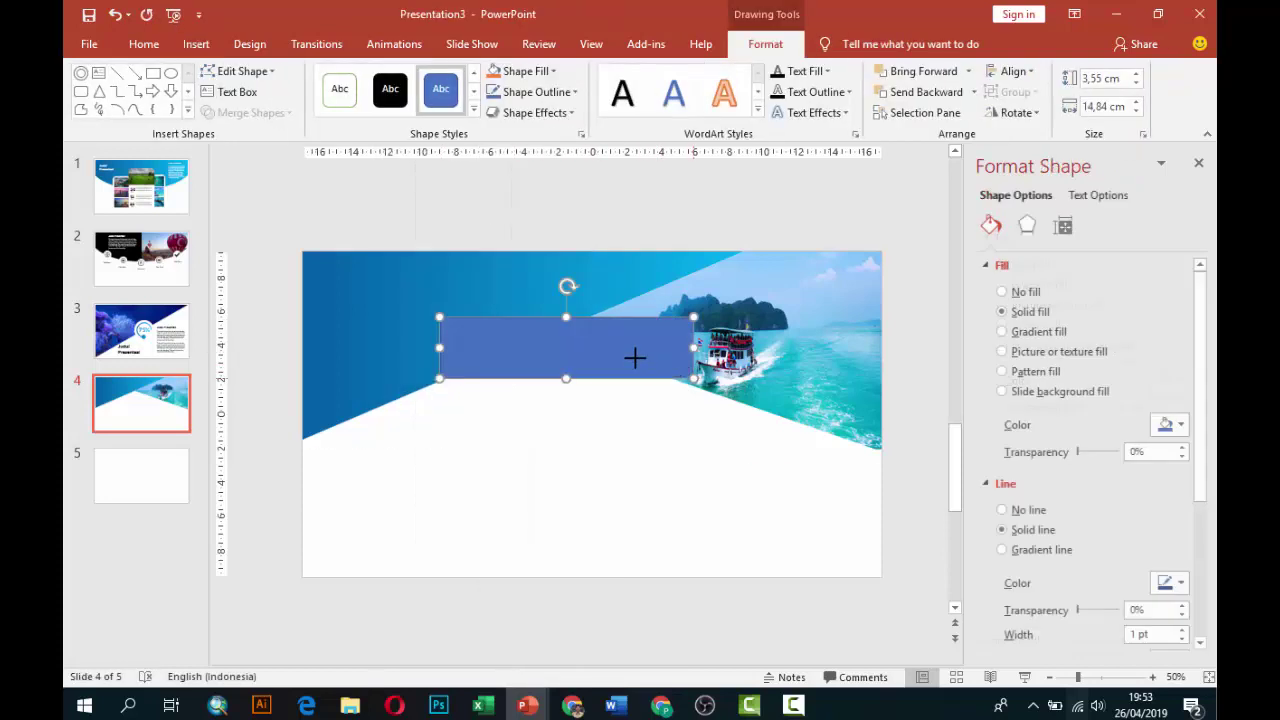
{"action": "right_click", "coordinate": [636, 357]}
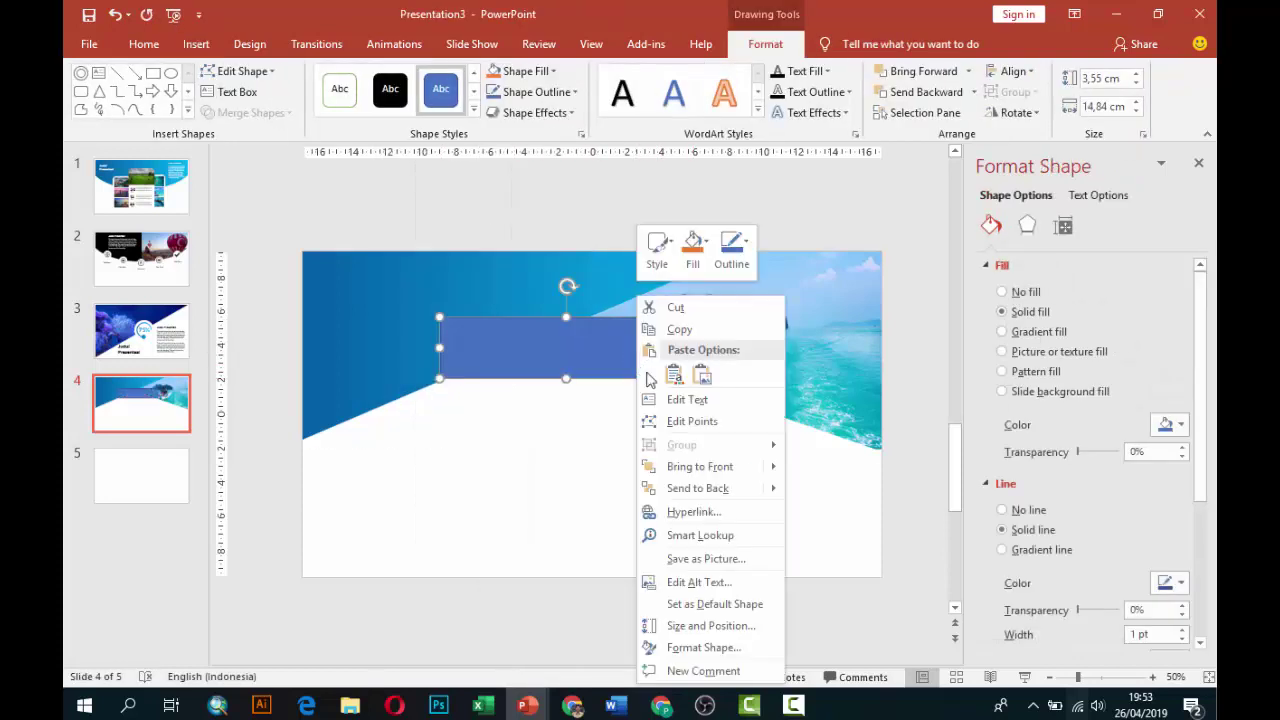
{"action": "left_click", "coordinate": [697, 489]}
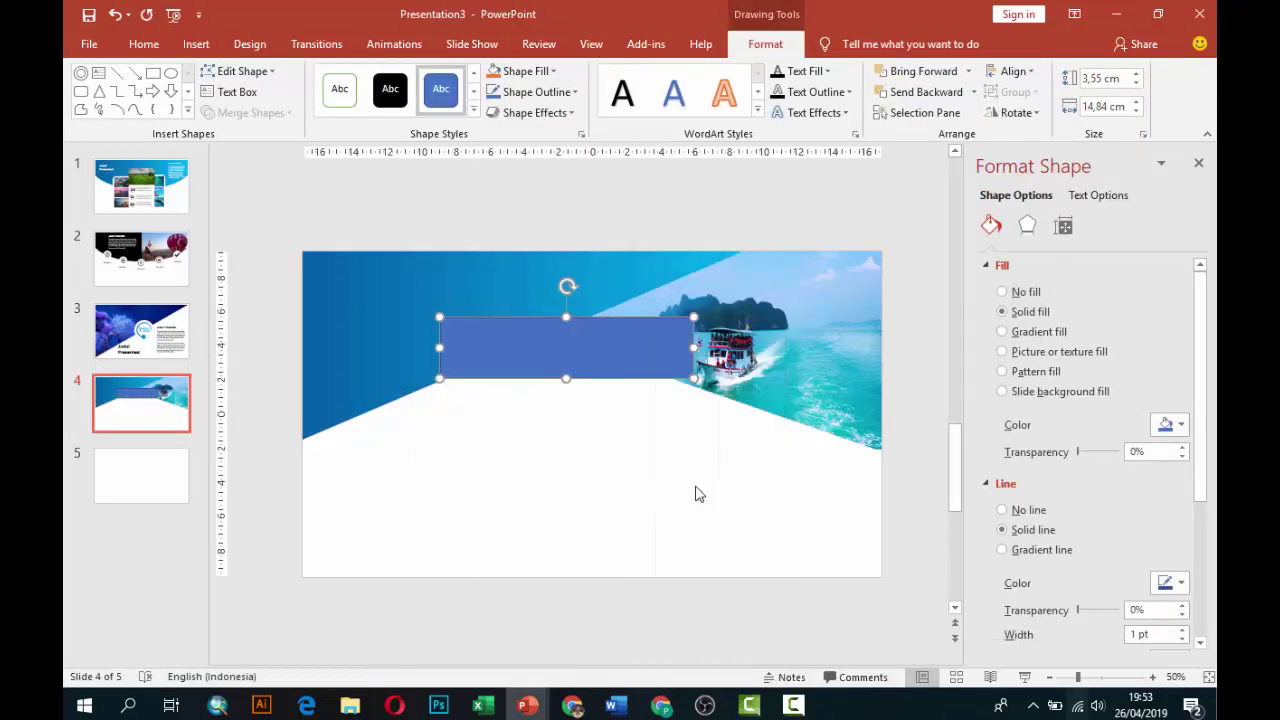
{"action": "left_click", "coordinate": [1016, 511]}
{"action": "left_click", "coordinate": [1170, 425]}
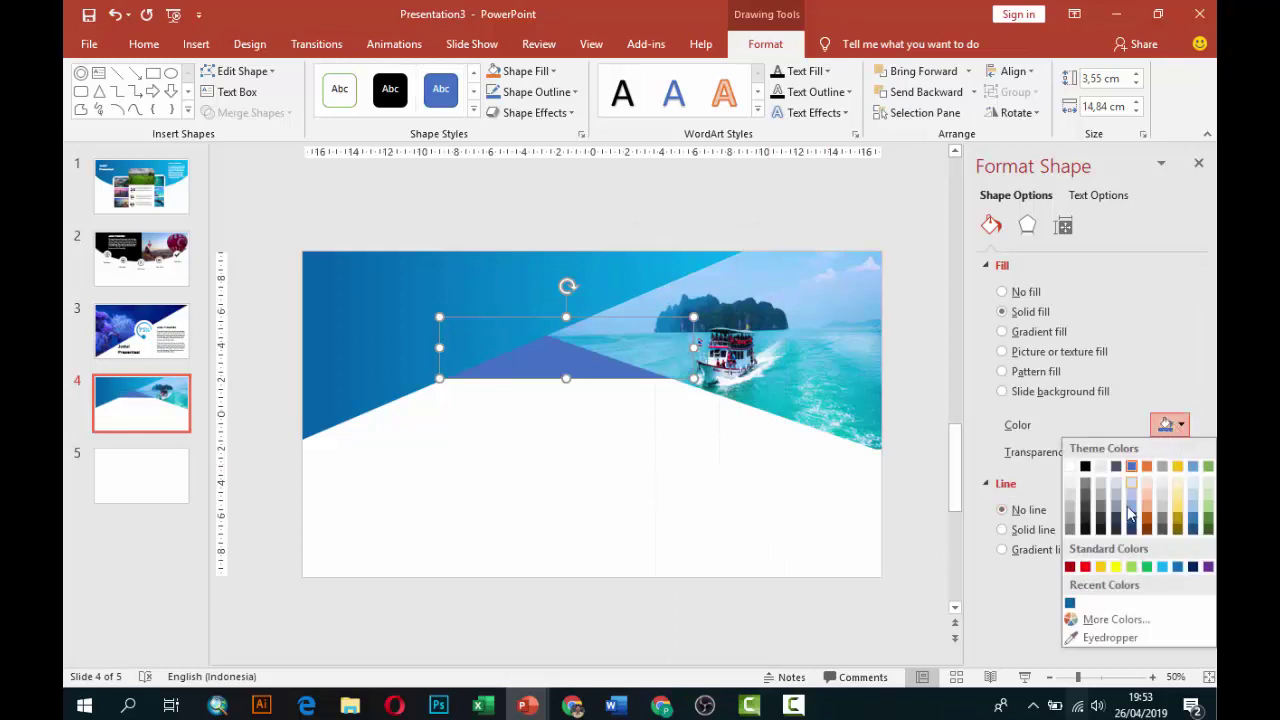
{"action": "left_click", "coordinate": [1069, 520]}
{"action": "left_click", "coordinate": [795, 505]}
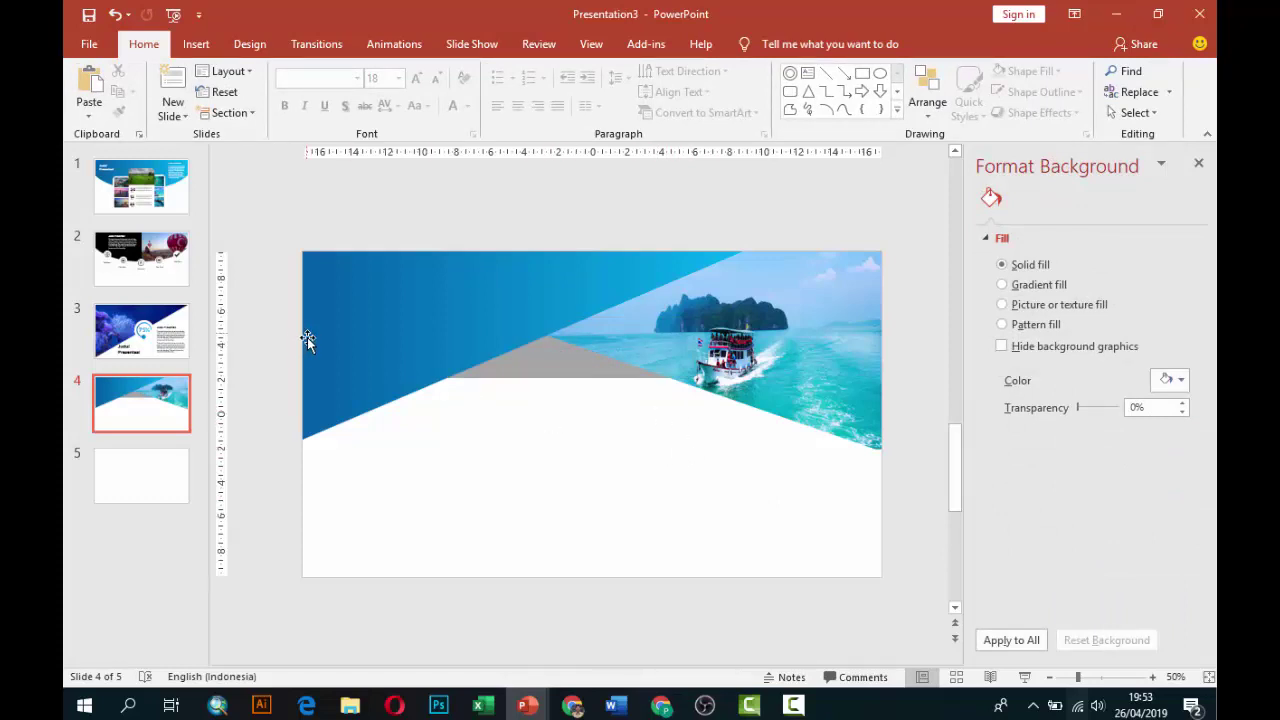
Copy the globe icon from slide 2 and paste it on slide 4, centred on the grey triangle
{"action": "scroll", "coordinate": [371, 367], "scroll_direction": "up", "scroll_amount": 1}
{"action": "scroll", "coordinate": [598, 397], "scroll_direction": "up", "scroll_amount": 1}
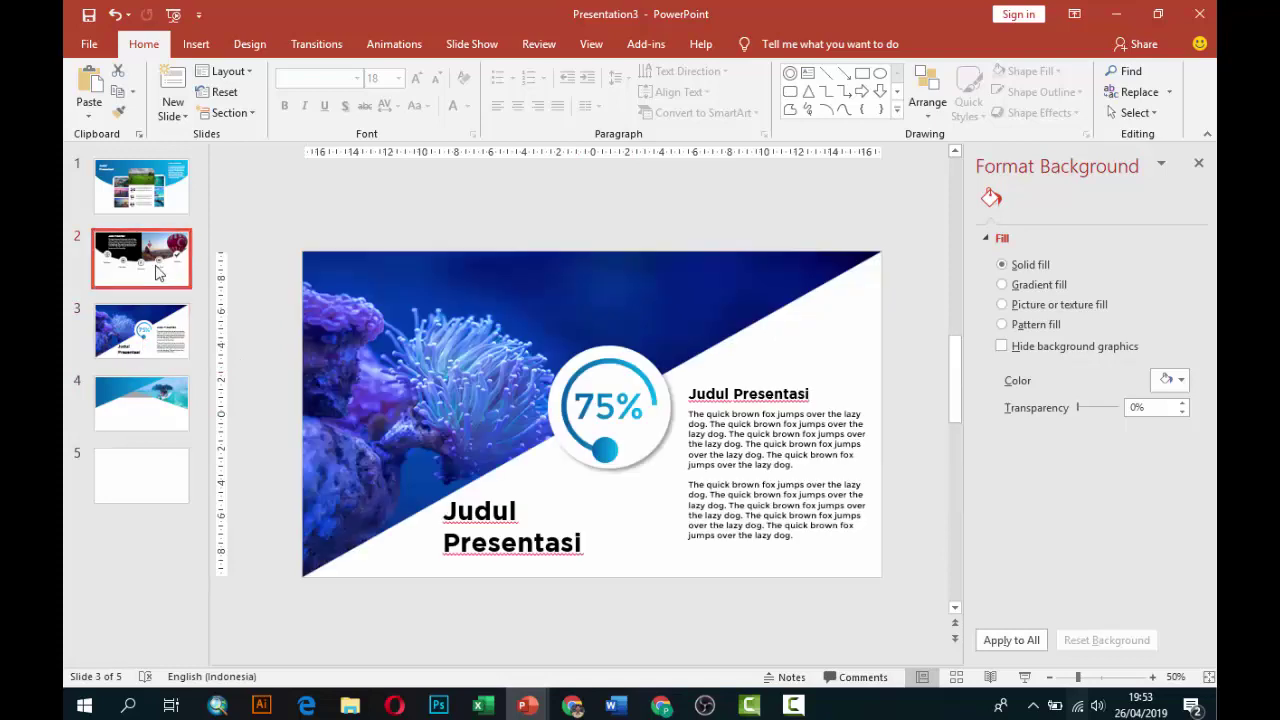
{"action": "left_click", "coordinate": [386, 398]}
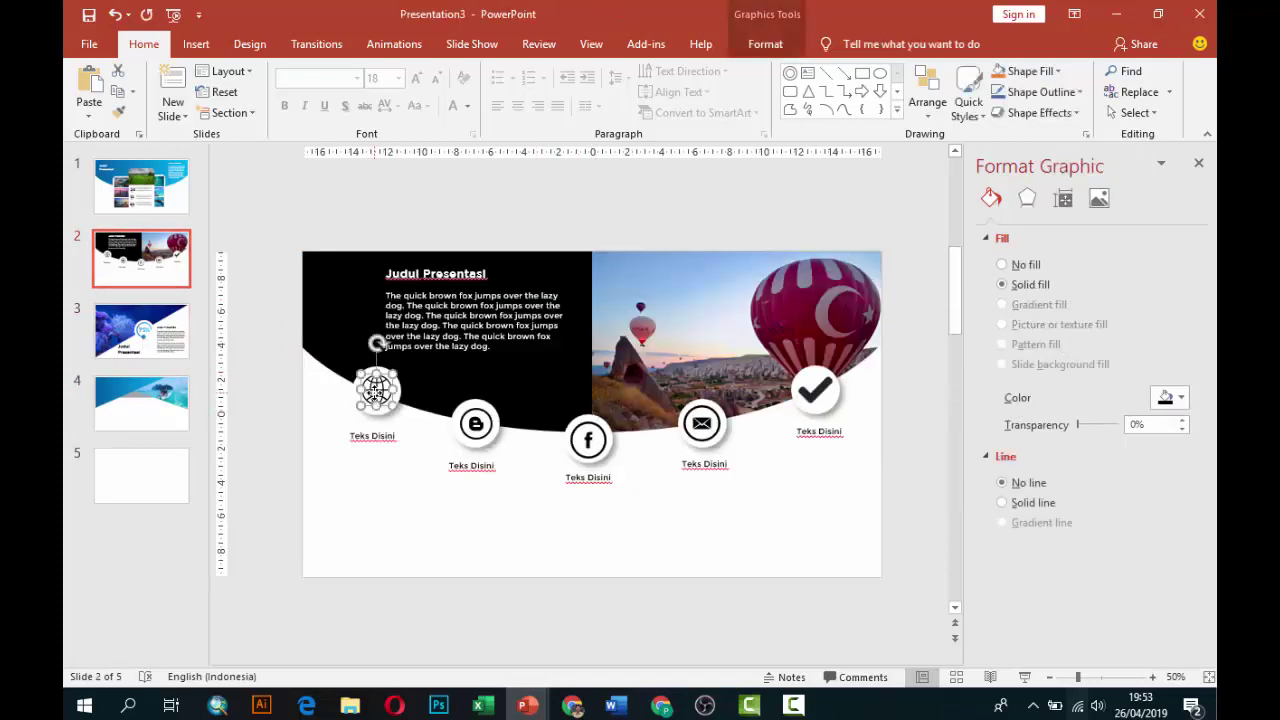
{"action": "key", "text": "ctrl+c"}
{"action": "left_click", "coordinate": [180, 418]}
{"action": "key", "text": "ctrl+v"}
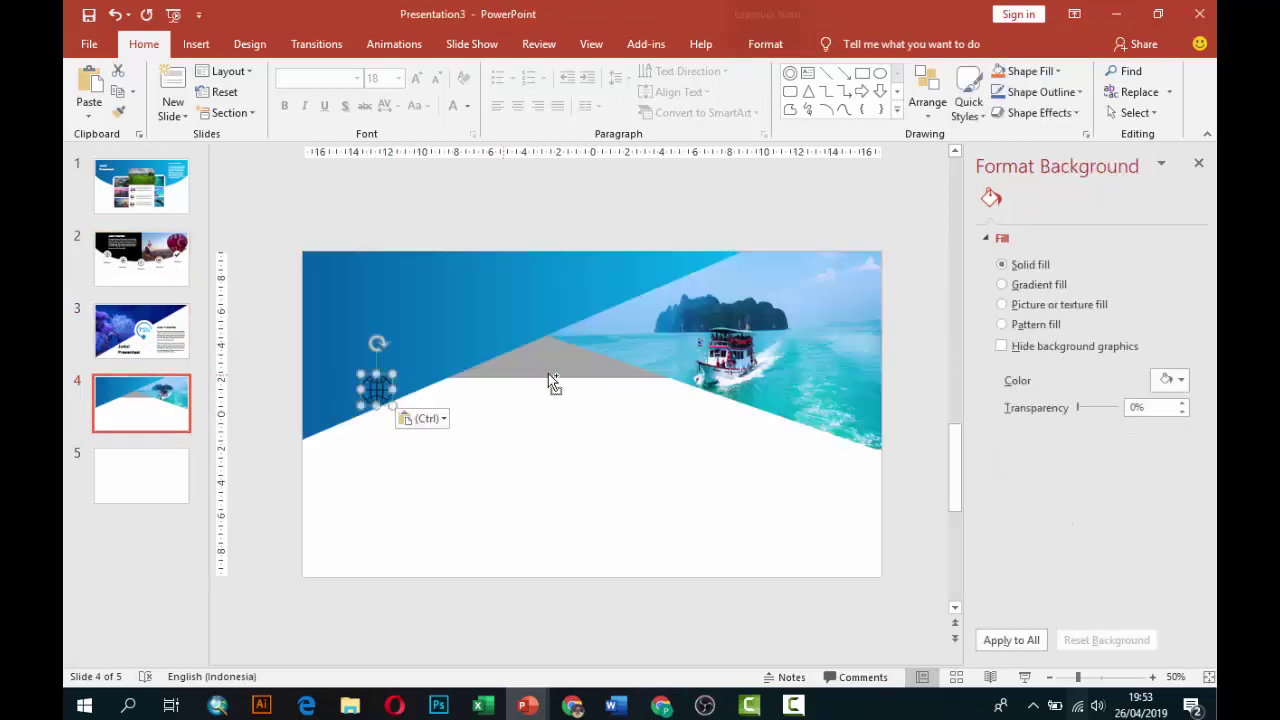
{"action": "left_click_drag", "start_coordinate": [378, 389], "coordinate": [548, 360]}
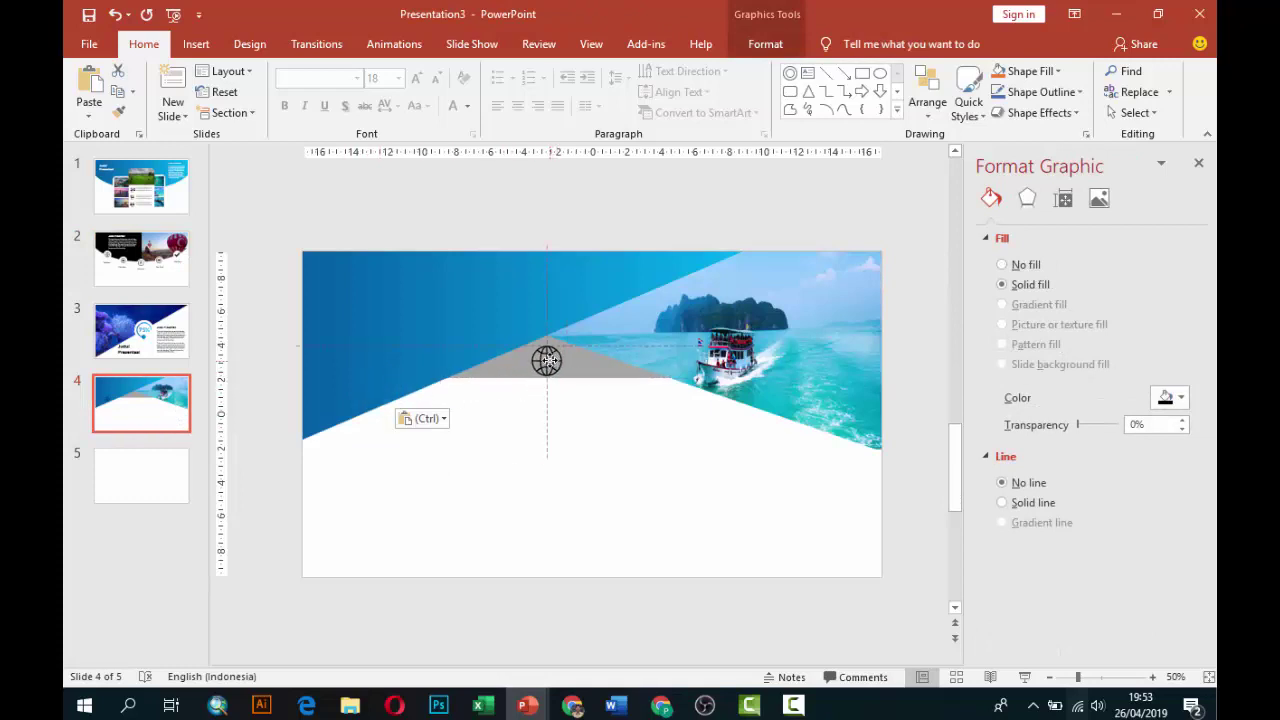
{"action": "left_click", "coordinate": [558, 432]}
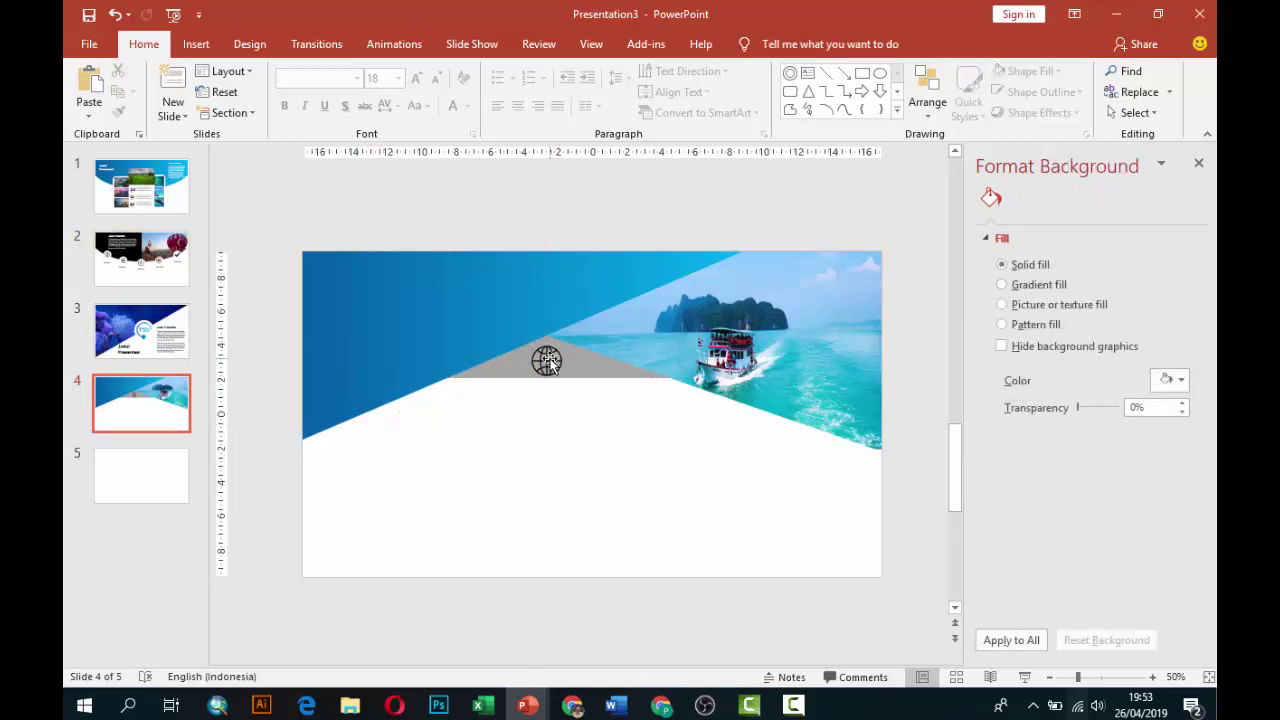
{"action": "left_click", "coordinate": [545, 358]}
{"action": "left_click", "coordinate": [464, 424]}
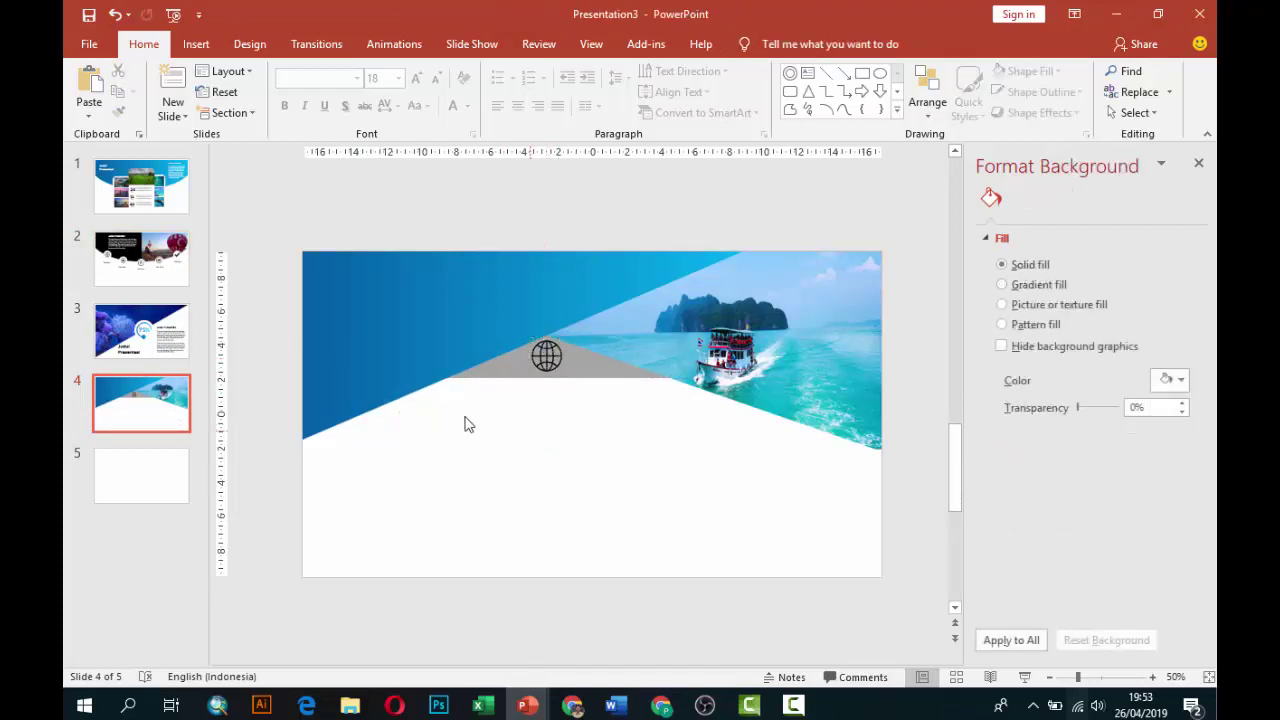
{"action": "left_click", "coordinate": [173, 336]}
{"action": "left_click", "coordinate": [513, 492]}
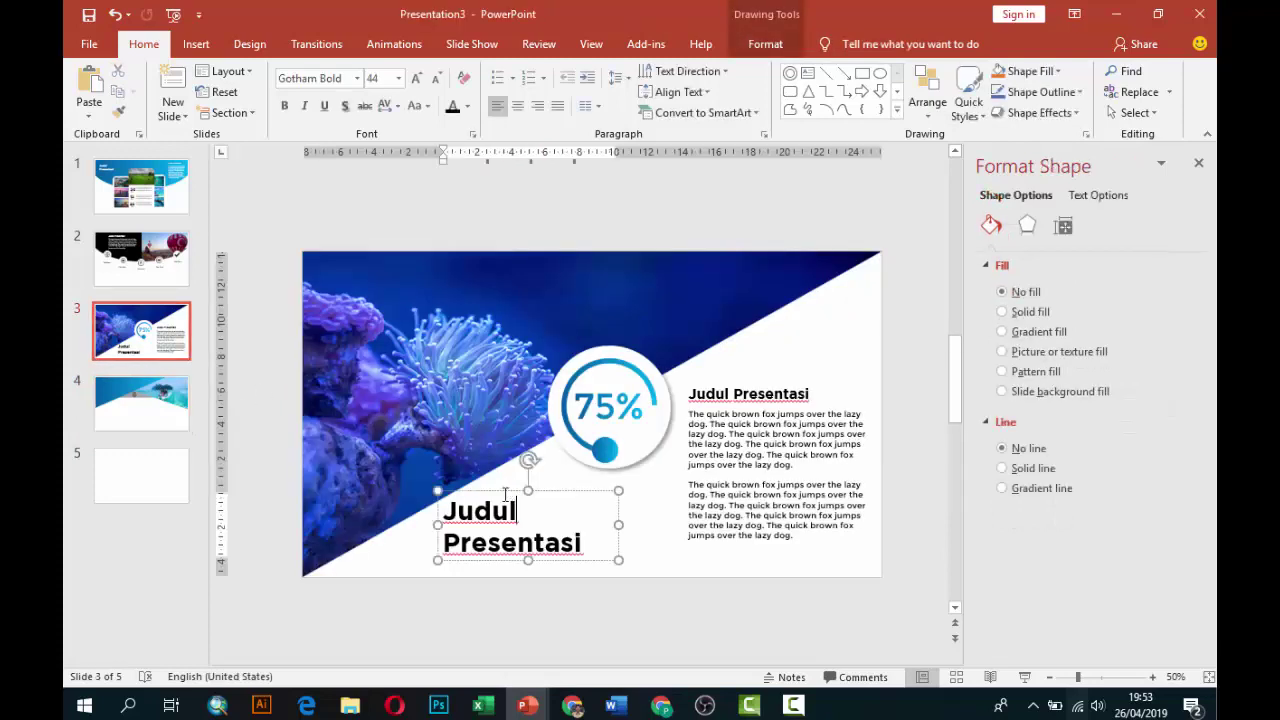
Copy slide 3's 'Judul Presentasi' title to slide 4's top-left and make it white
{"action": "left_click", "coordinate": [503, 491]}
{"action": "key", "text": "ctrl+c"}
{"action": "left_click", "coordinate": [141, 403]}
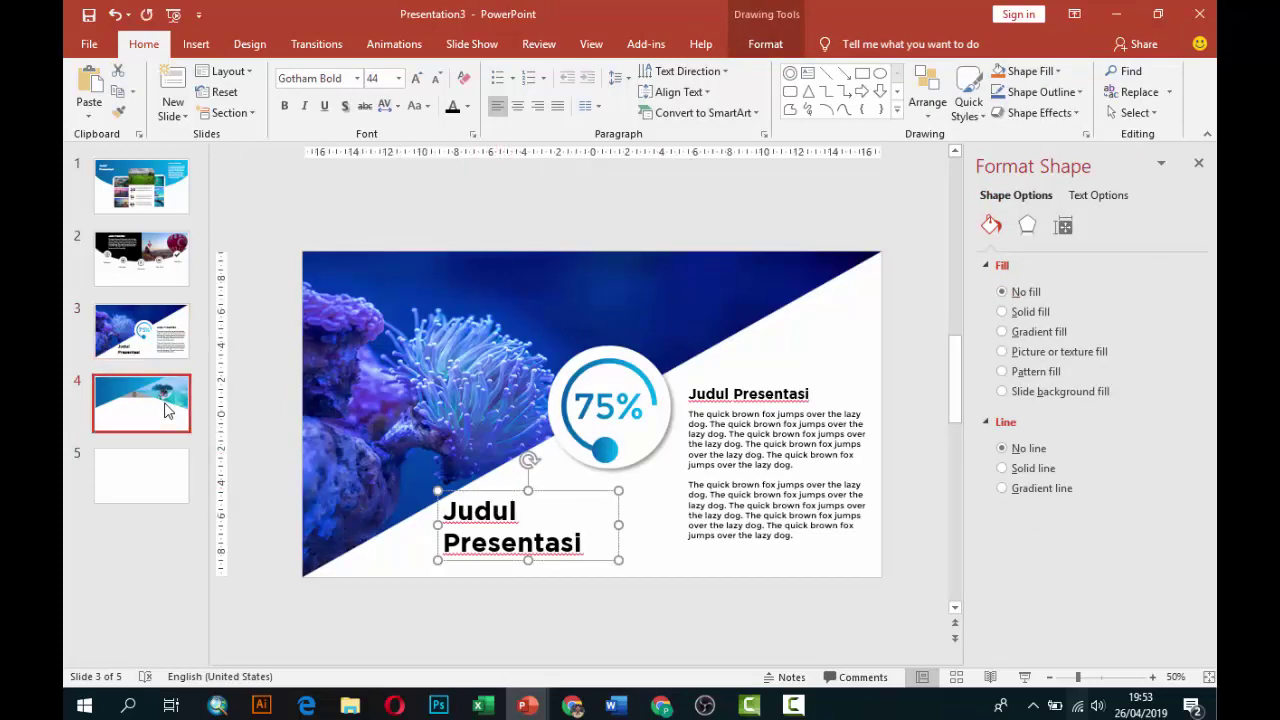
{"action": "key", "text": "ctrl+v"}
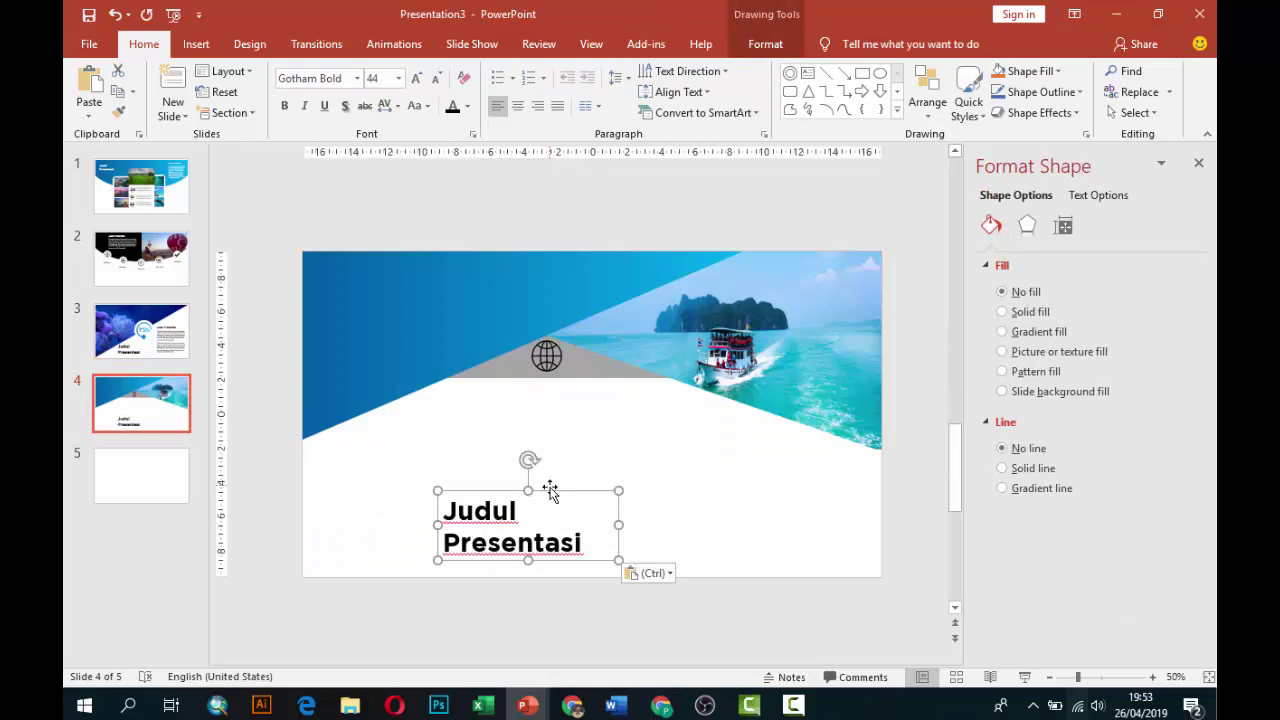
{"action": "left_click_drag", "start_coordinate": [550, 490], "coordinate": [432, 271]}
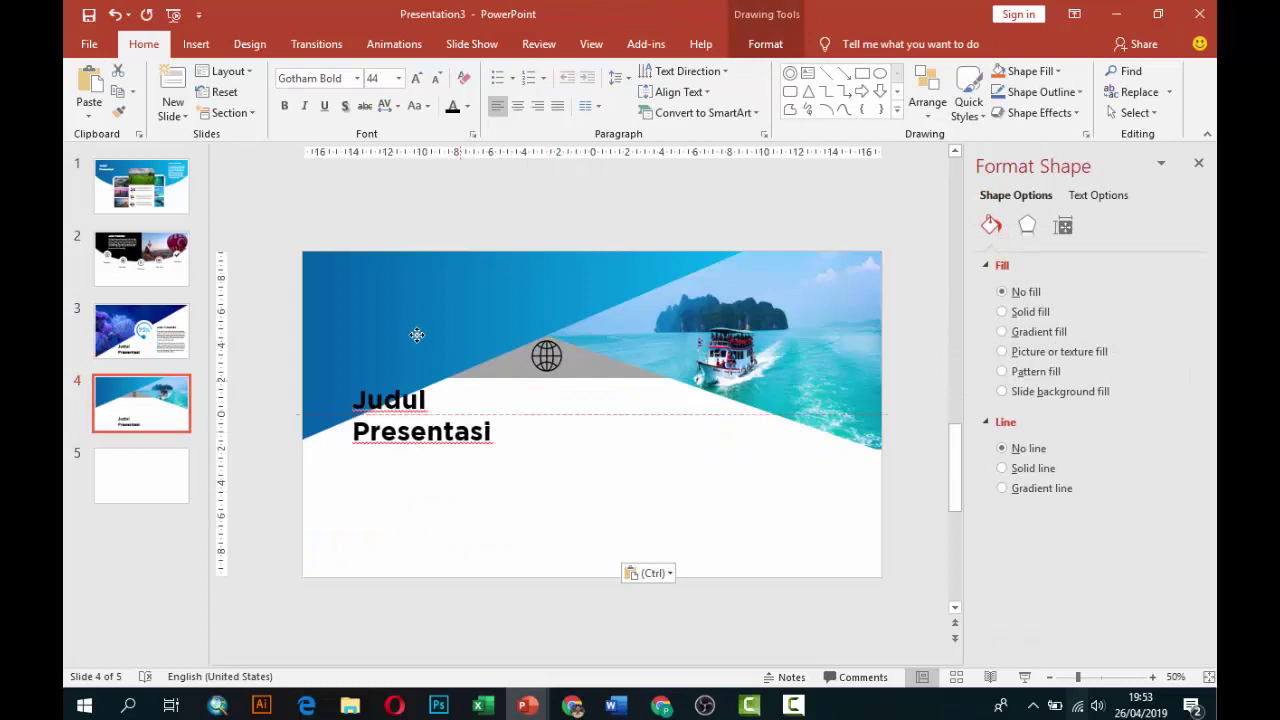
{"action": "left_click", "coordinate": [466, 108]}
{"action": "left_click", "coordinate": [455, 147]}
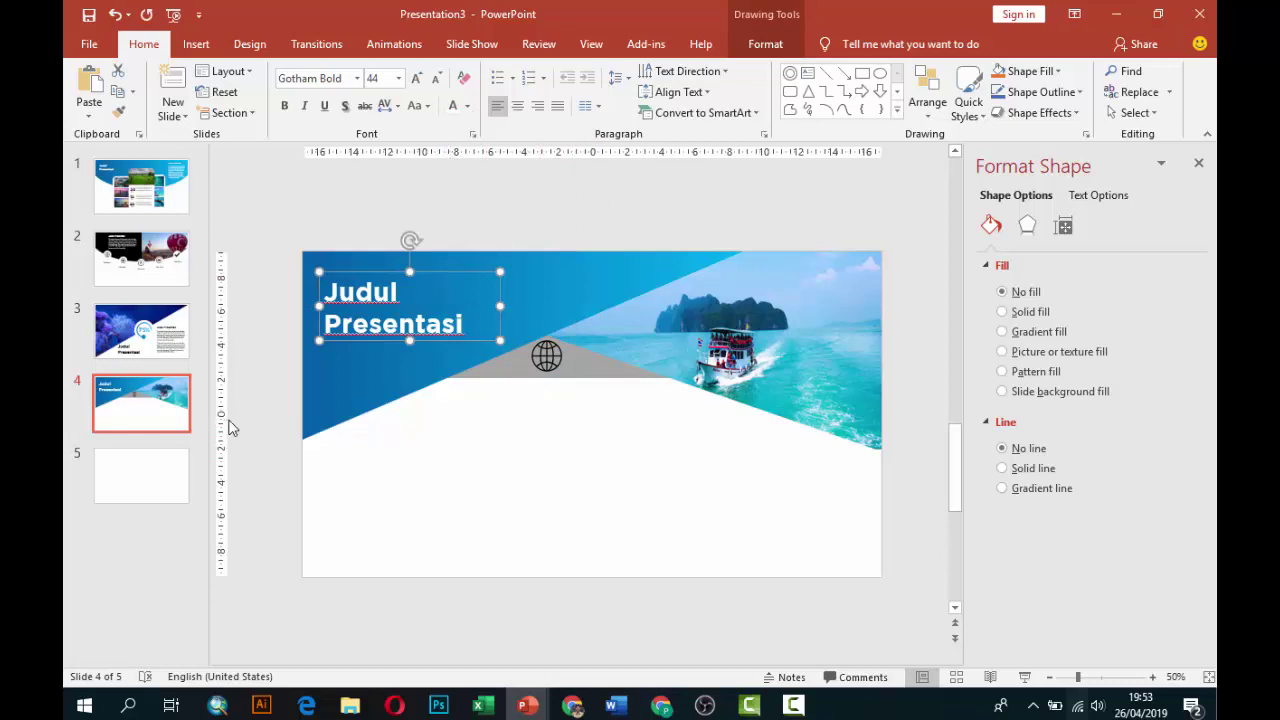
Paste slide 3's heading and body text onto slide 4, placing the heading just below the grey triangle
{"action": "left_click", "coordinate": [141, 330]}
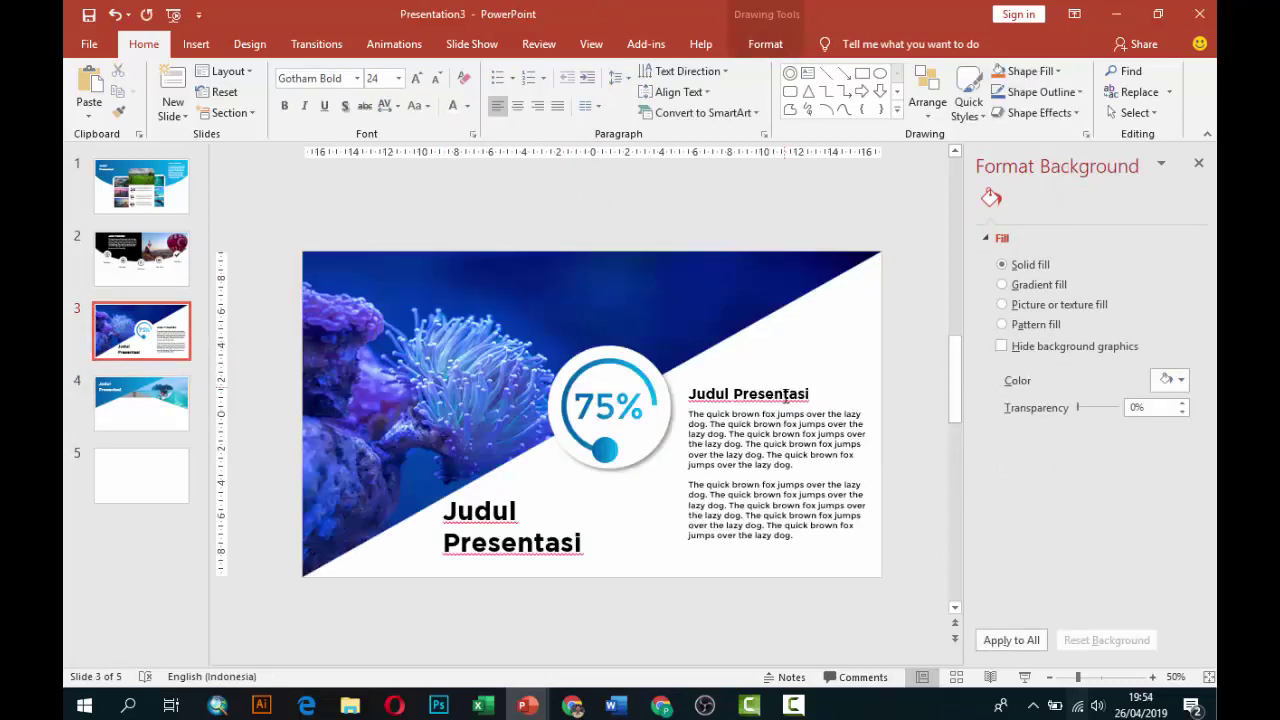
{"action": "left_click", "coordinate": [785, 396]}
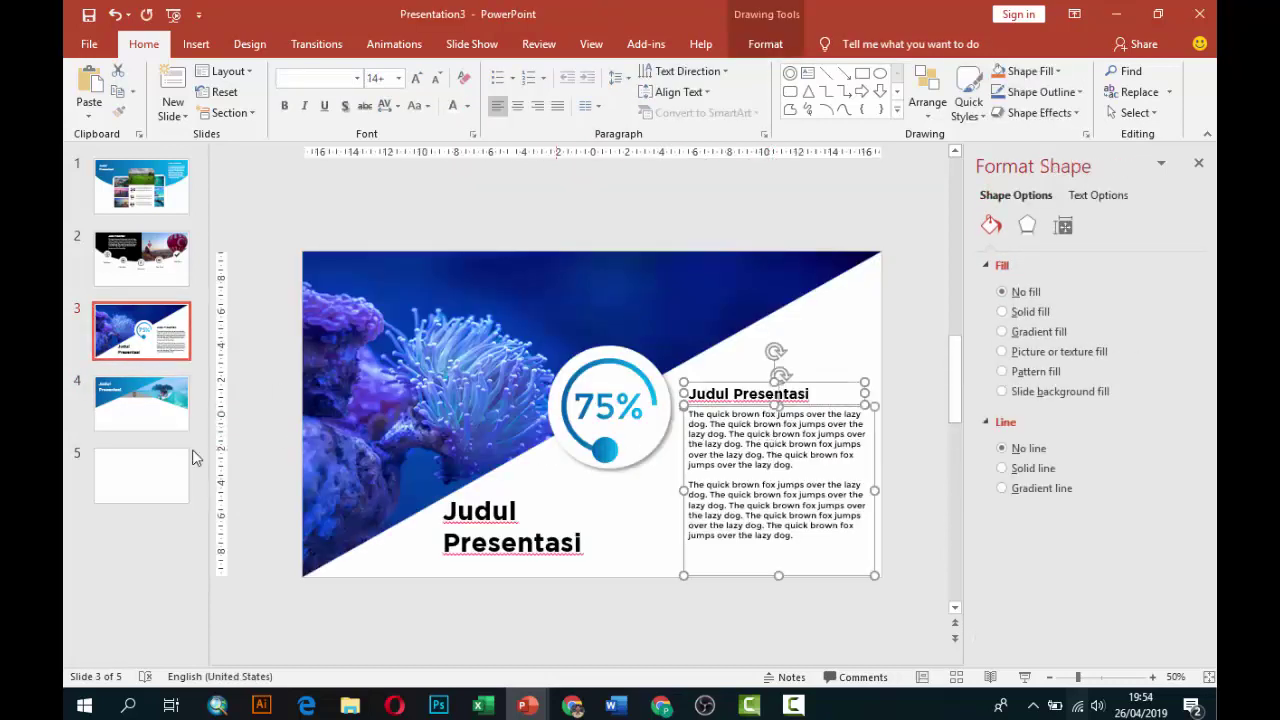
{"action": "left_click", "coordinate": [150, 410]}
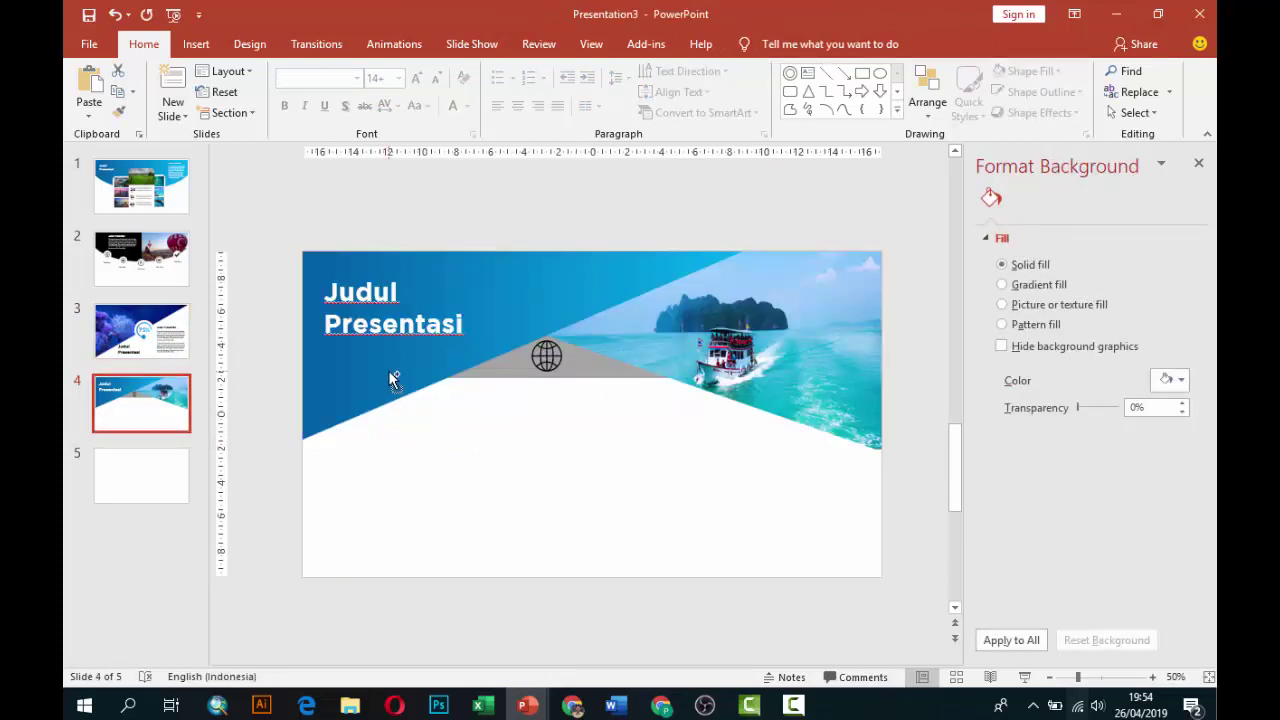
{"action": "key", "text": "ctrl+v"}
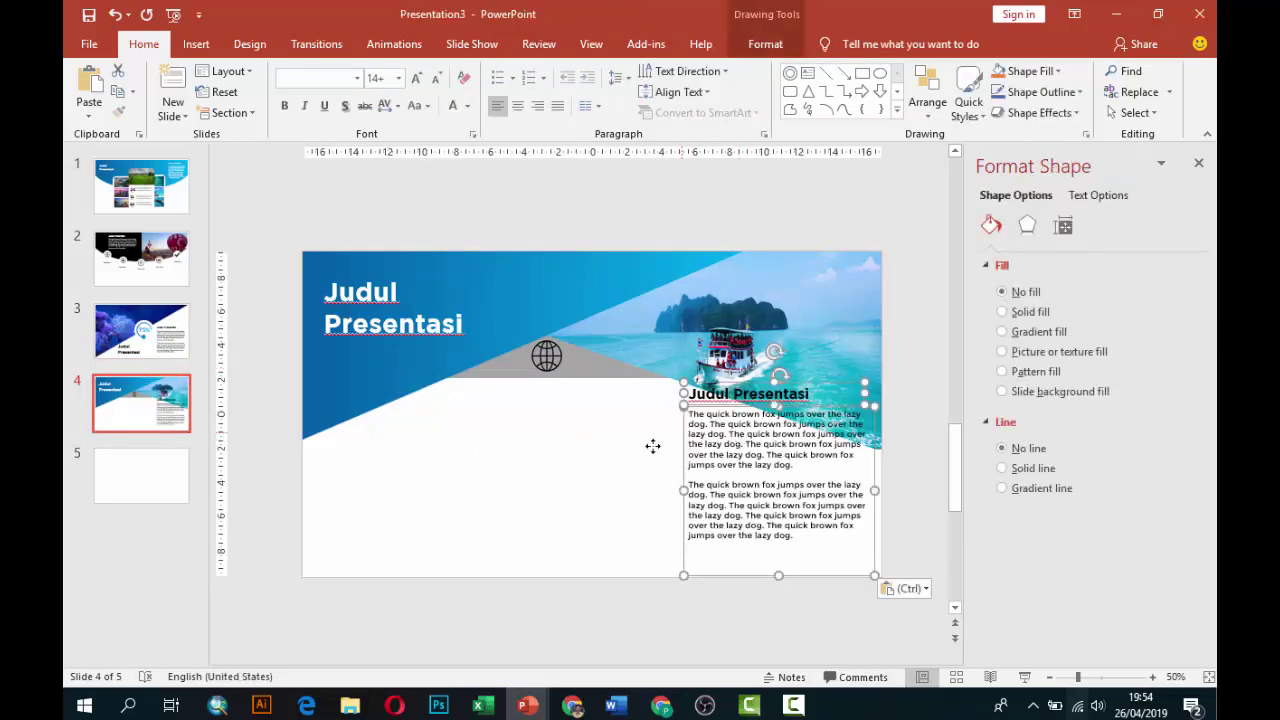
{"action": "left_click_drag", "start_coordinate": [652, 446], "coordinate": [470, 483]}
{"action": "left_click", "coordinate": [757, 449]}
{"action": "left_click", "coordinate": [621, 420]}
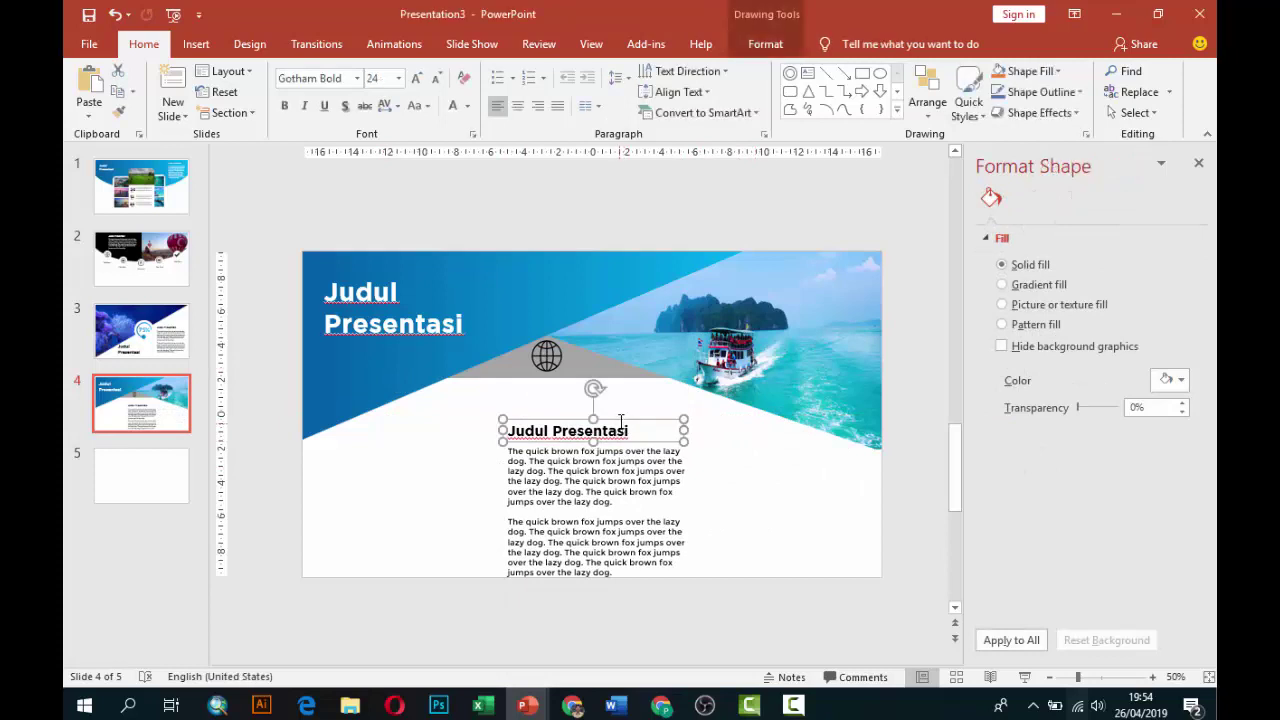
{"action": "left_click_drag", "start_coordinate": [621, 420], "coordinate": [534, 386]}
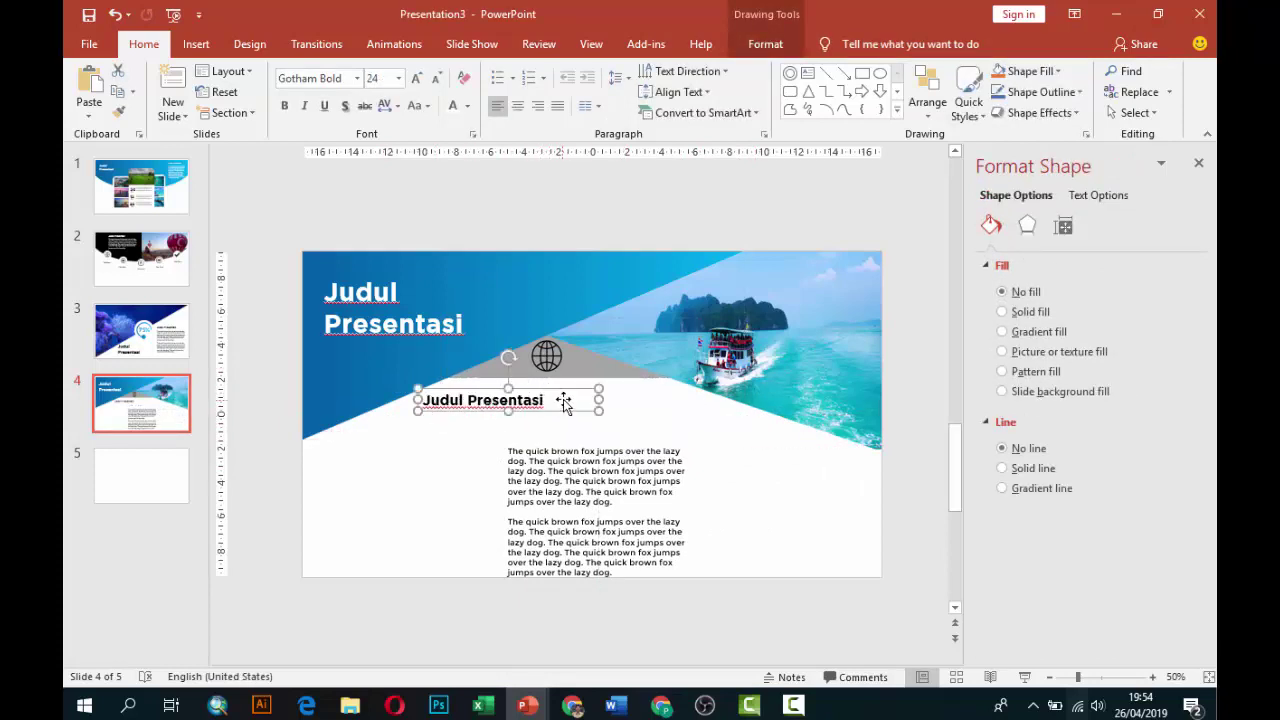
Change the heading to 'Judul Presentasi Anda Disini' and widen it to fit one line
{"action": "left_click", "coordinate": [540, 399]}
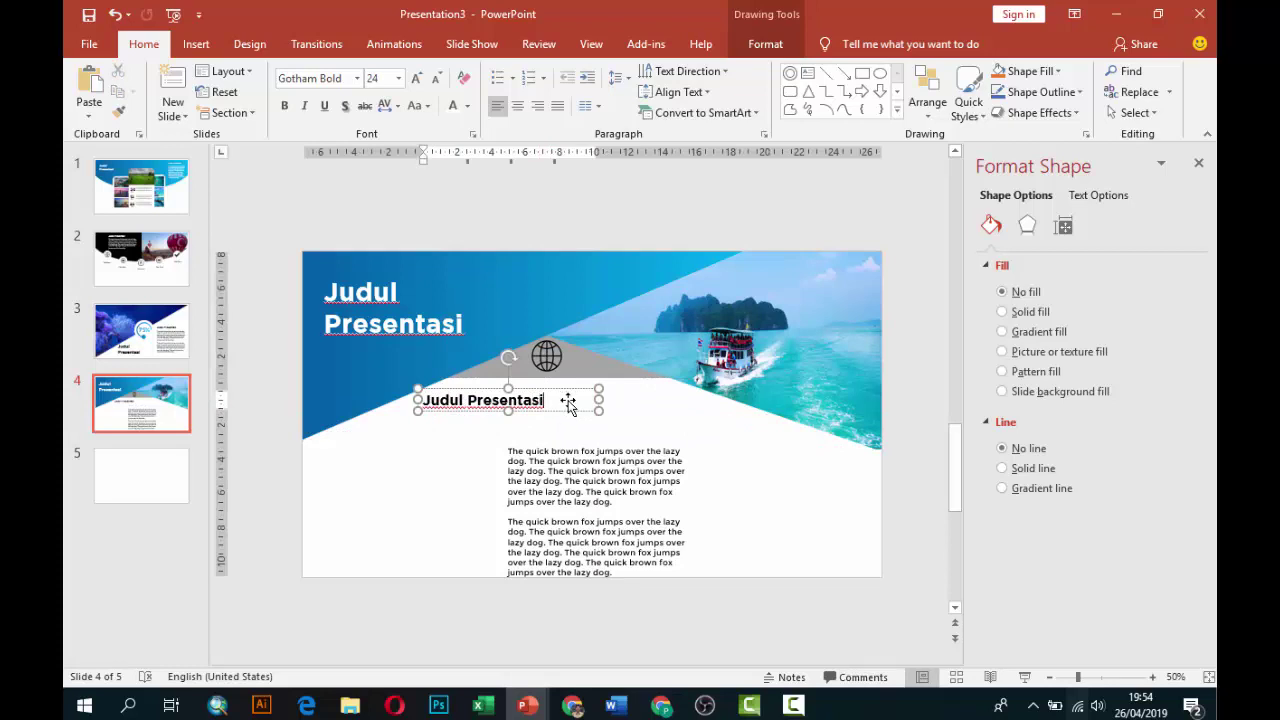
{"action": "type", "text": " Anda Disini"}
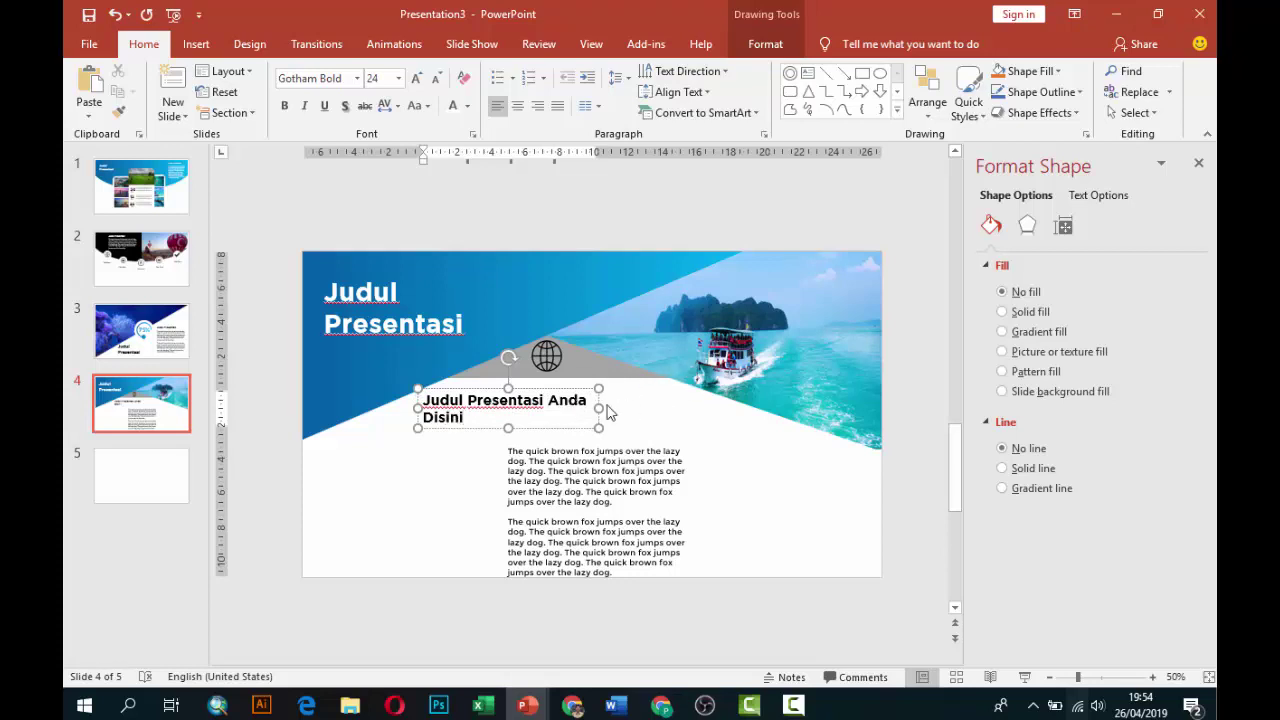
{"action": "left_click_drag", "start_coordinate": [597, 407], "coordinate": [716, 405]}
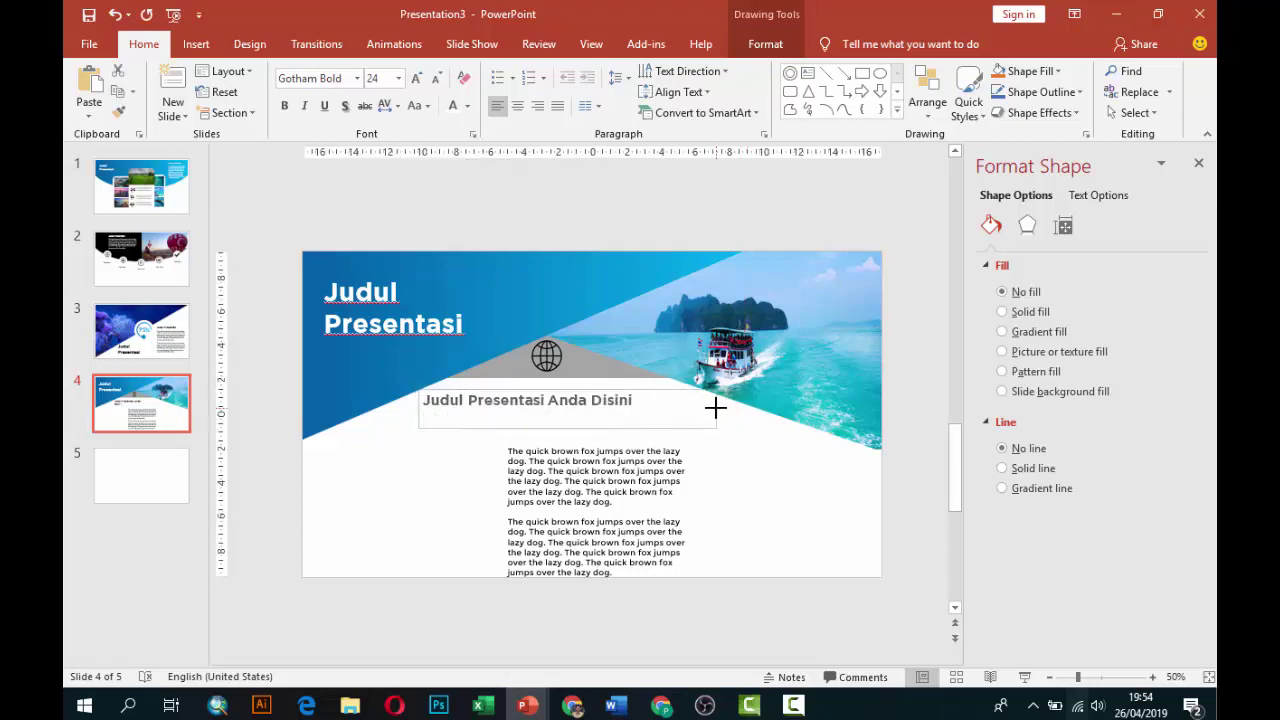
Widen the body text box on both sides and nudge it slightly up and right
{"action": "left_click", "coordinate": [654, 443]}
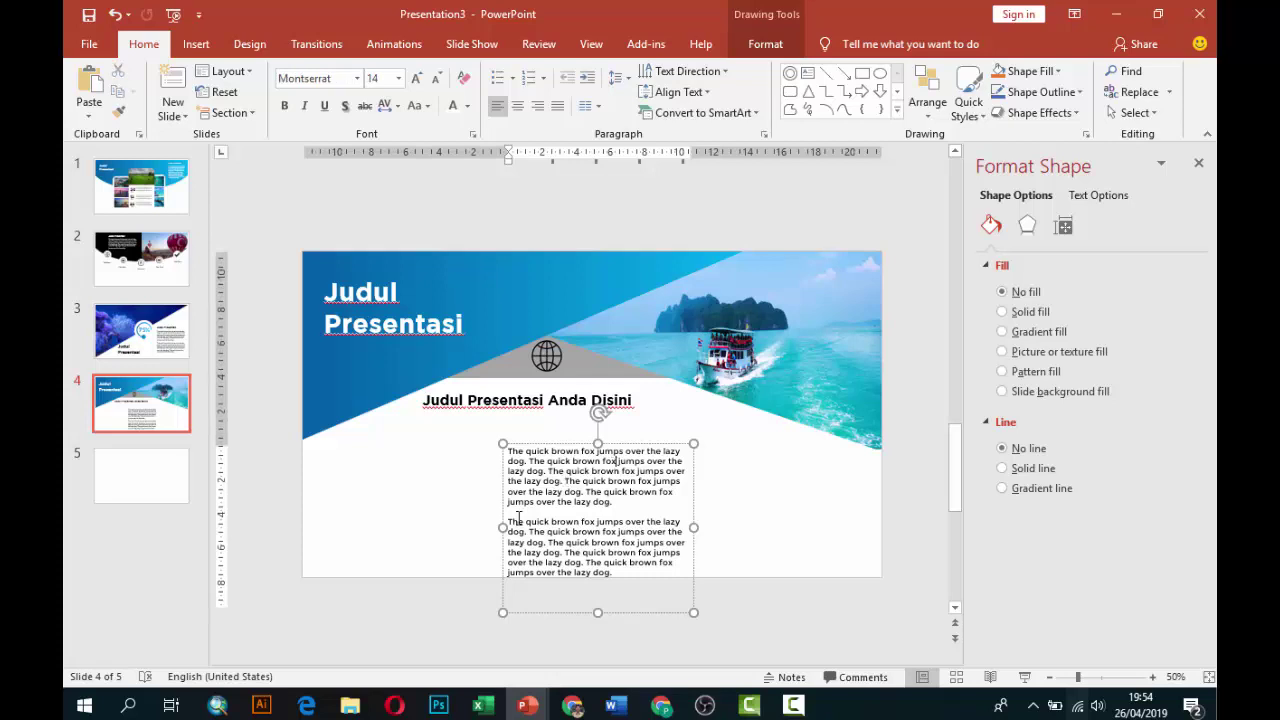
{"action": "left_click_drag", "start_coordinate": [500, 526], "coordinate": [358, 526]}
{"action": "left_click_drag", "start_coordinate": [693, 507], "coordinate": [776, 506]}
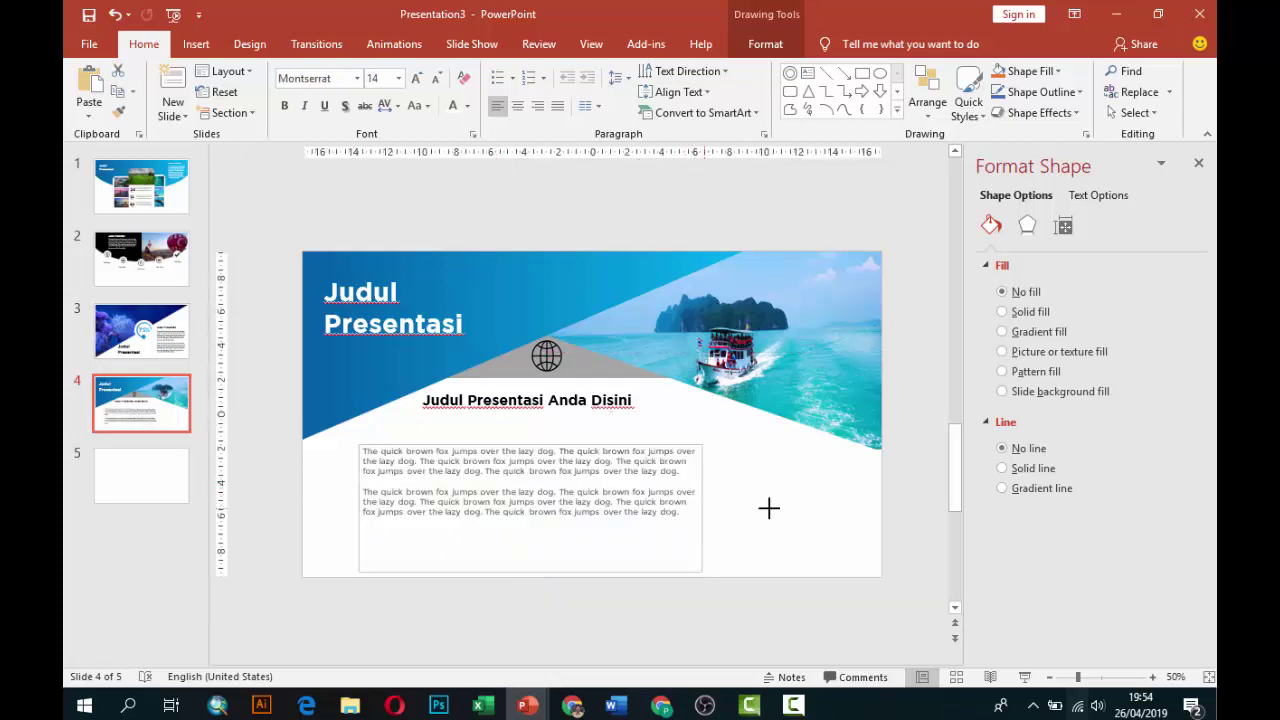
{"action": "left_click_drag", "start_coordinate": [723, 445], "coordinate": [736, 436]}
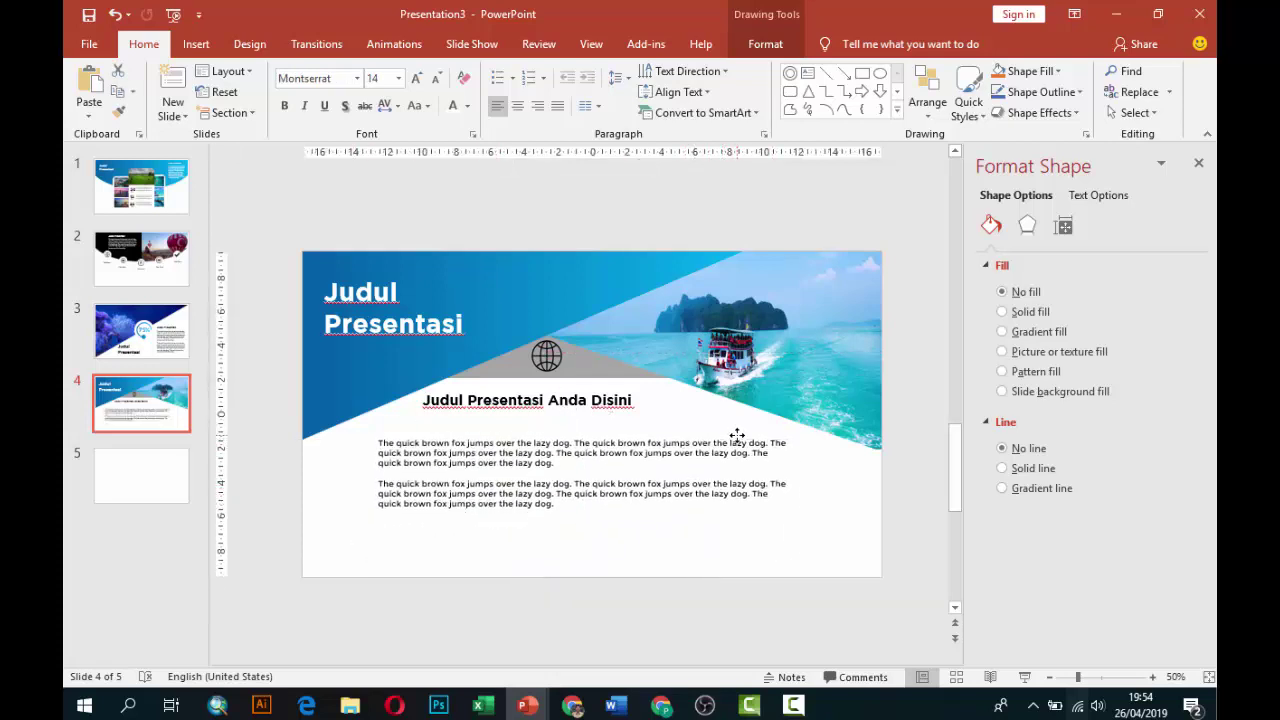
{"action": "left_click", "coordinate": [851, 519]}
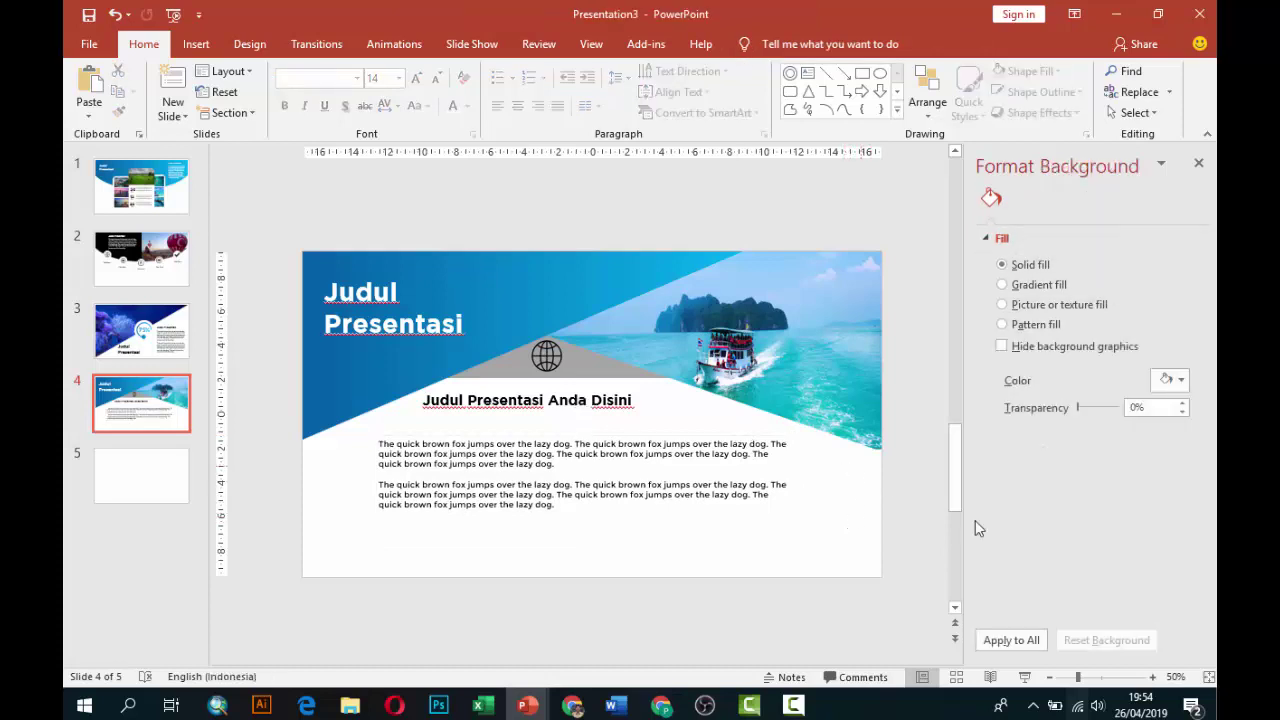
{"action": "left_click", "coordinate": [1024, 677]}
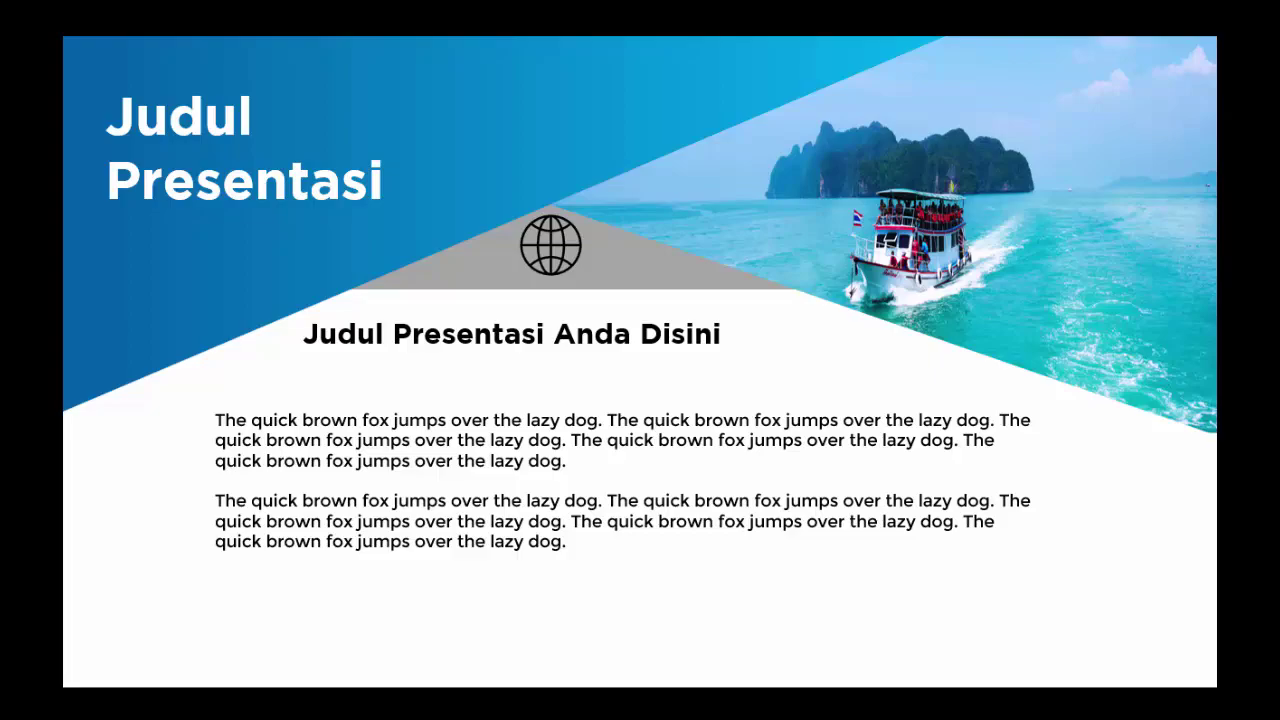
{"action": "key", "text": "Escape"}
Drag the blue band's right gradient stop to 77%, then go to blank slide 5
{"action": "left_click", "coordinate": [501, 289]}
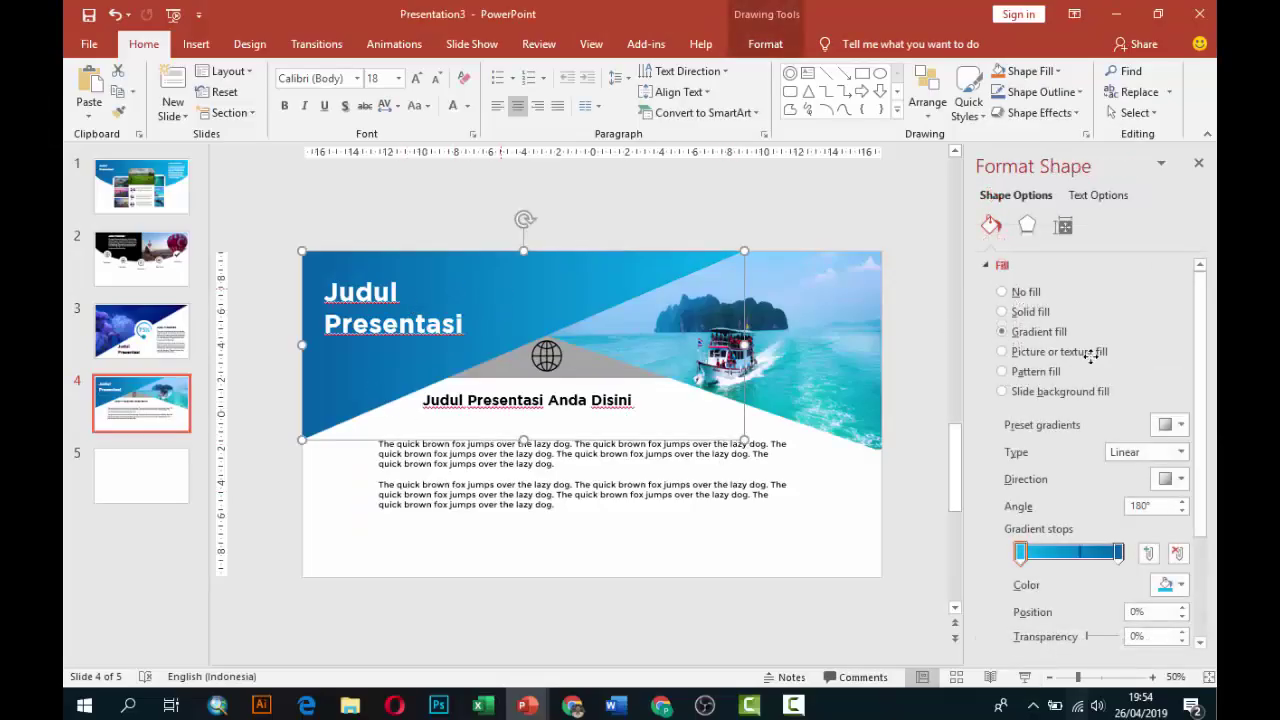
{"action": "left_click", "coordinate": [1112, 553]}
{"action": "left_click_drag", "start_coordinate": [1110, 557], "coordinate": [1099, 560]}
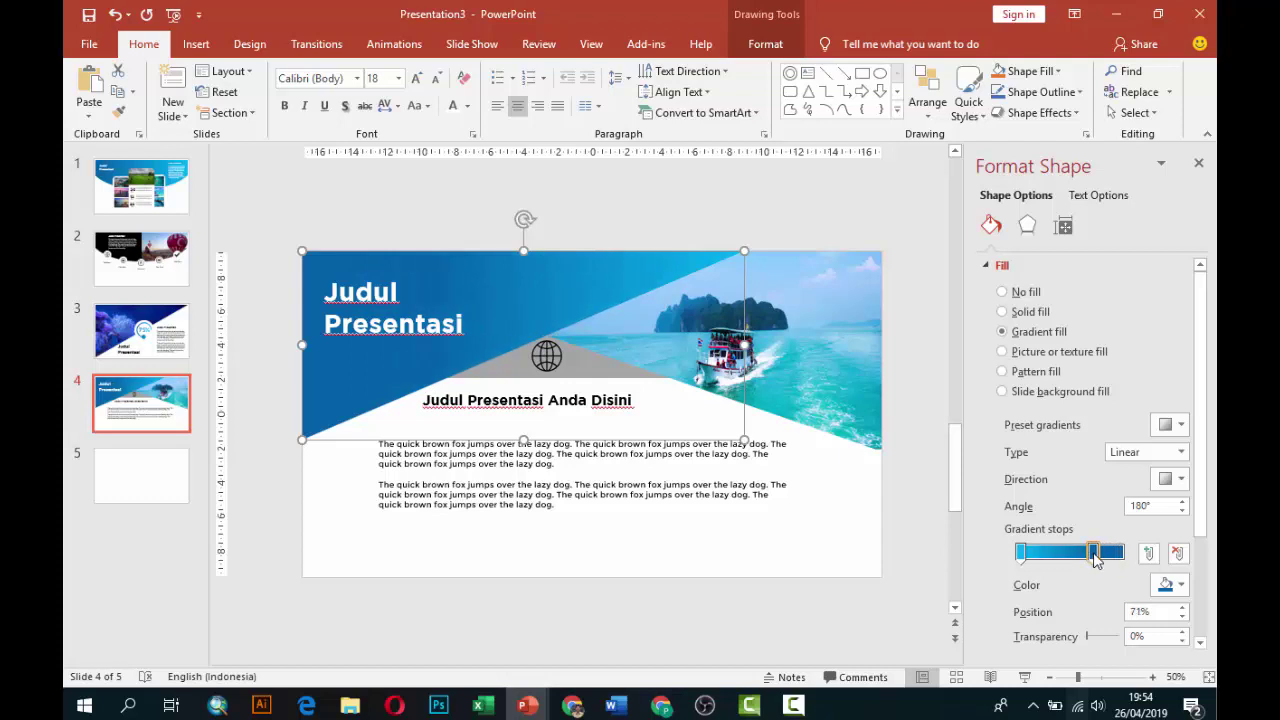
{"action": "left_click", "coordinate": [905, 524]}
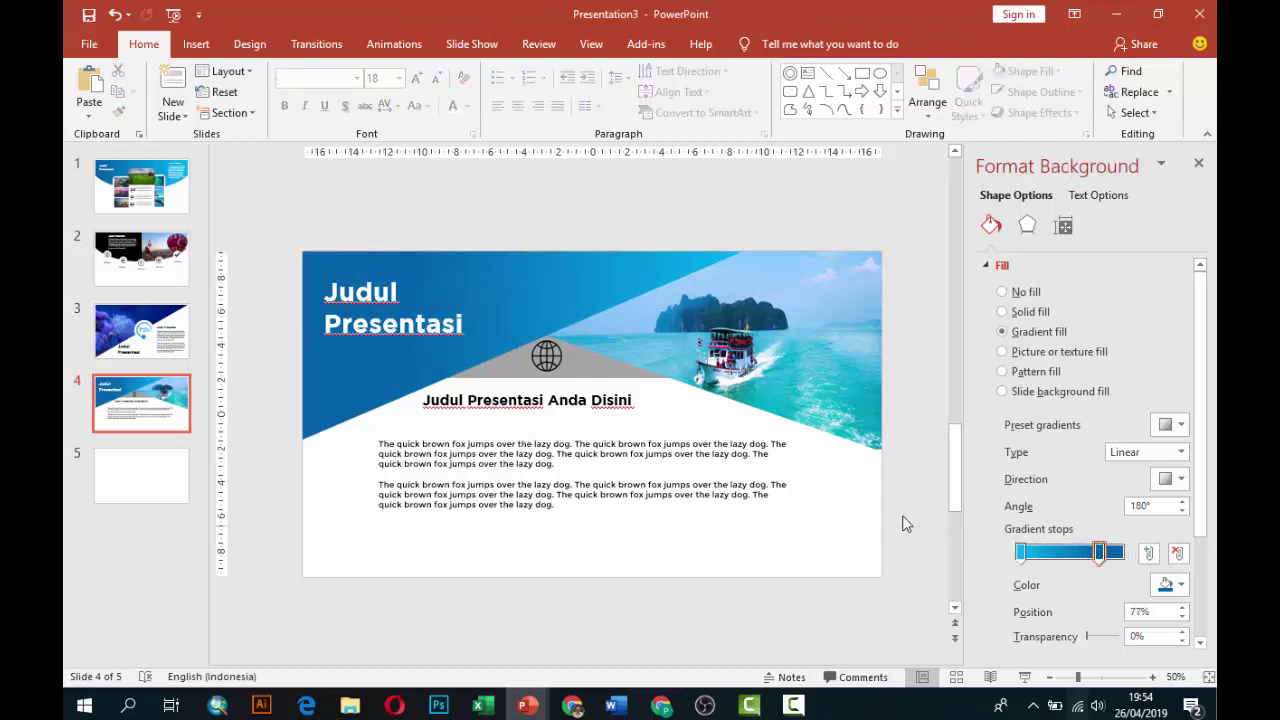
{"action": "left_click", "coordinate": [168, 477]}
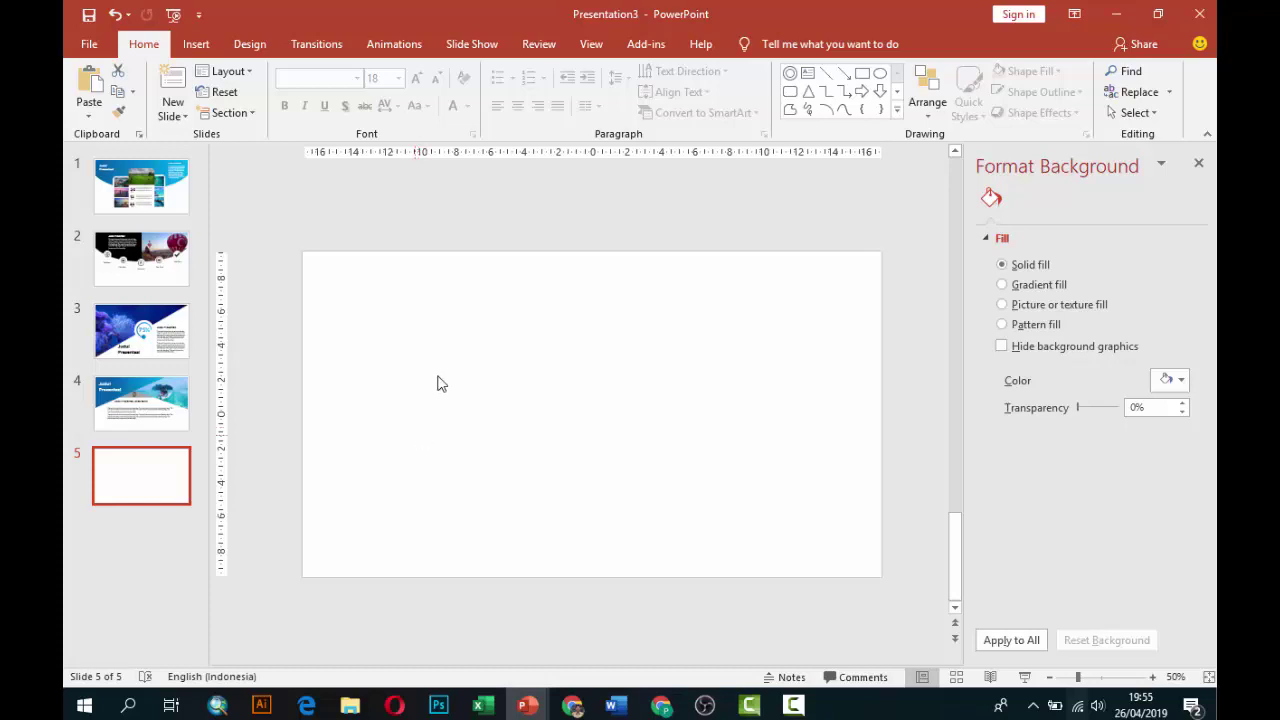
Draw a blue rounded rectangle on the blank slide 5
{"action": "left_click", "coordinate": [196, 44]}
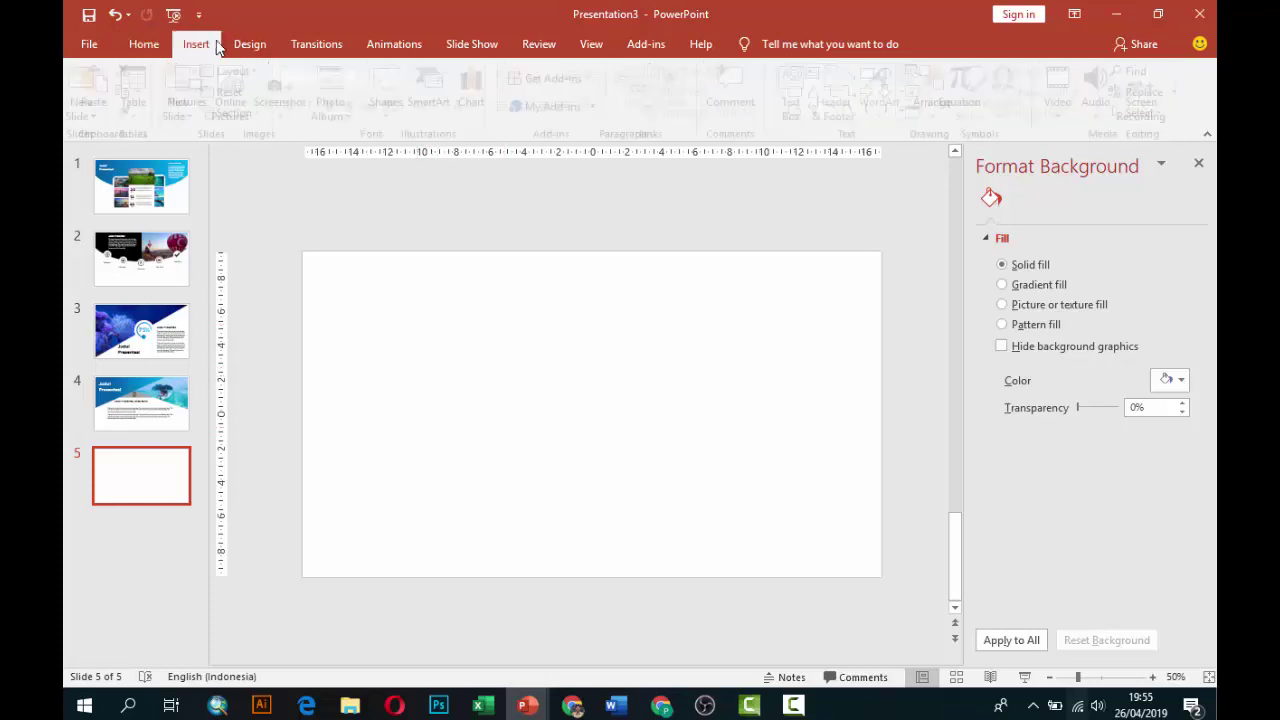
{"action": "left_click", "coordinate": [394, 95]}
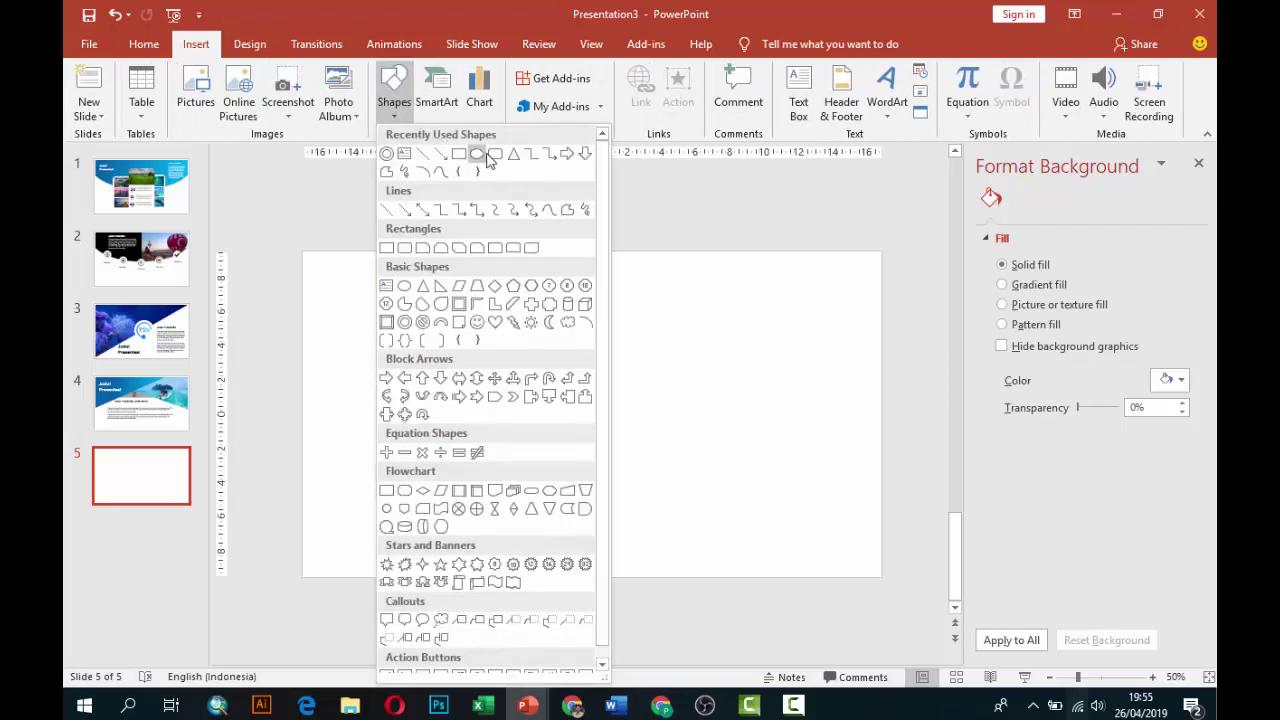
{"action": "left_click", "coordinate": [495, 153]}
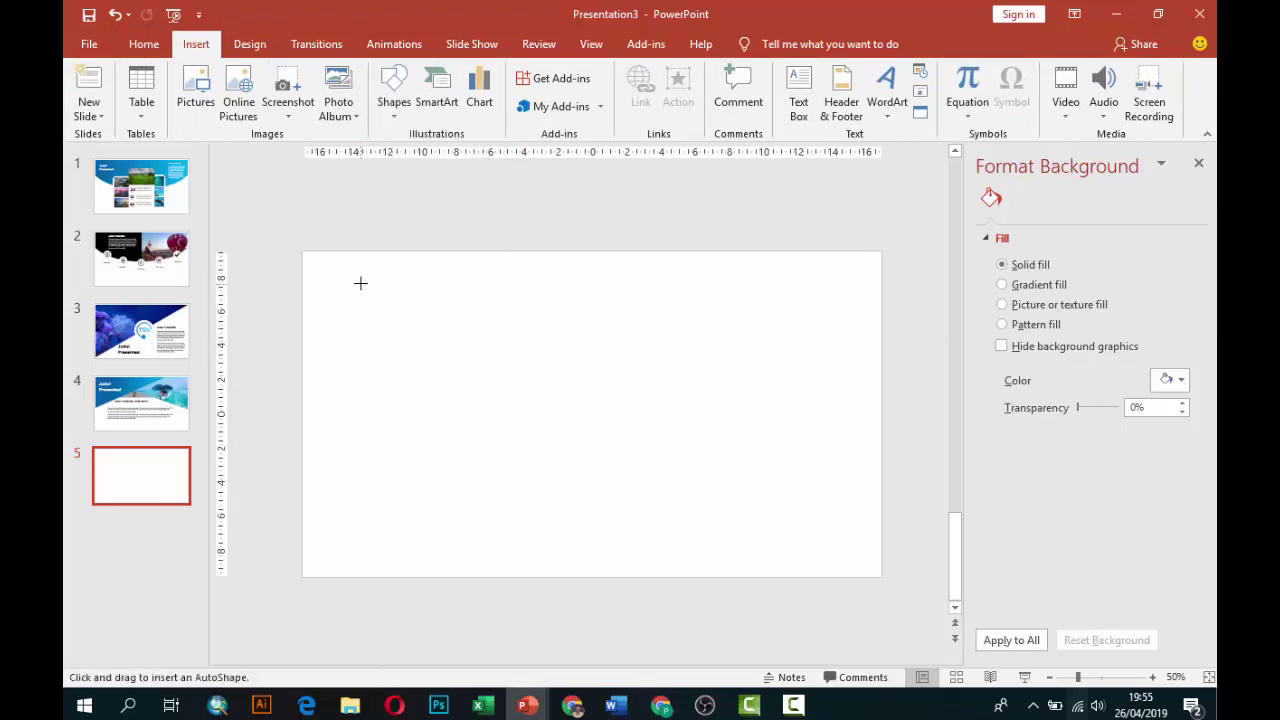
{"action": "left_click_drag", "start_coordinate": [411, 318], "coordinate": [522, 484]}
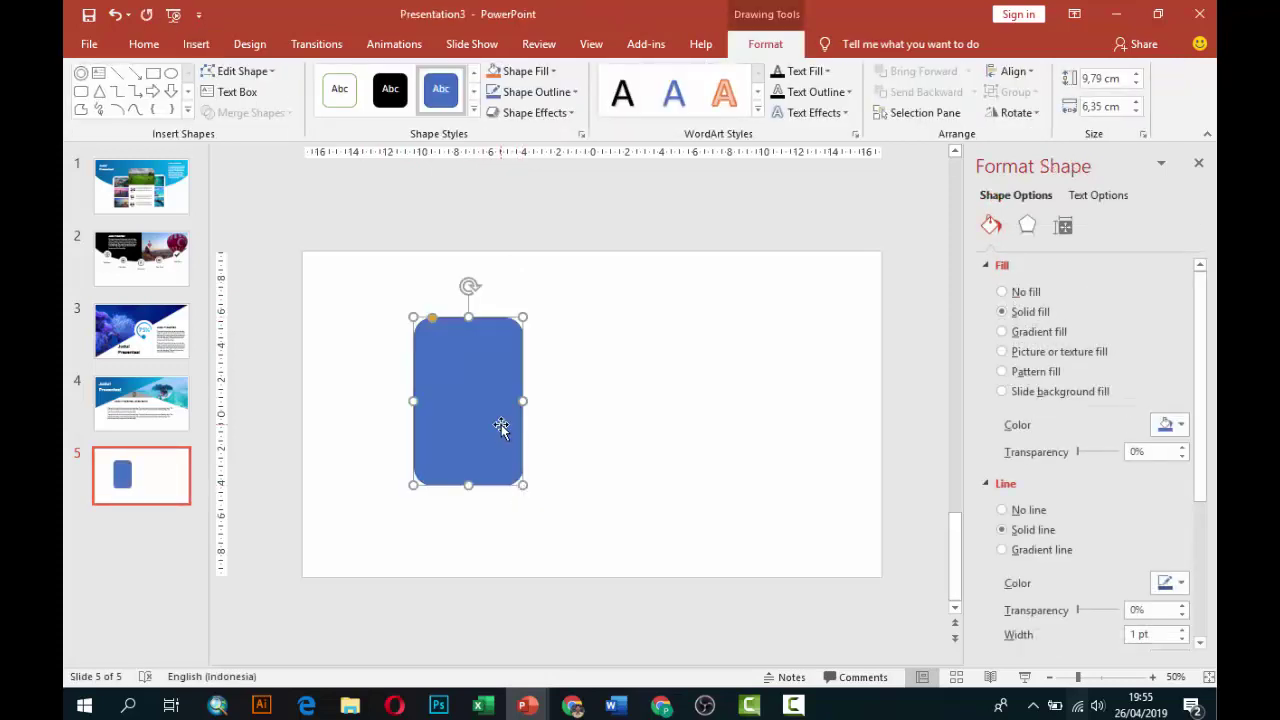
Duplicate the card to the right and enlarge both cards to a matching size
{"action": "left_click_drag", "start_coordinate": [501, 427], "coordinate": [672, 354]}
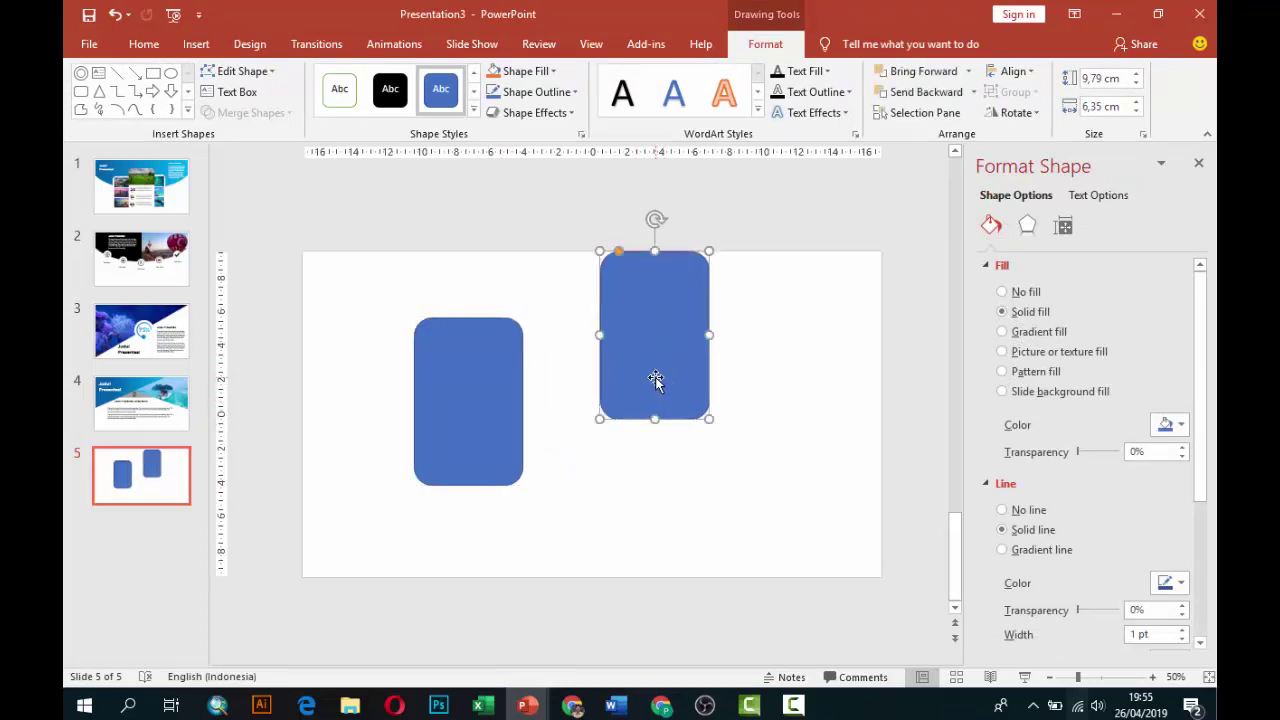
{"action": "left_click_drag", "start_coordinate": [658, 374], "coordinate": [633, 374]}
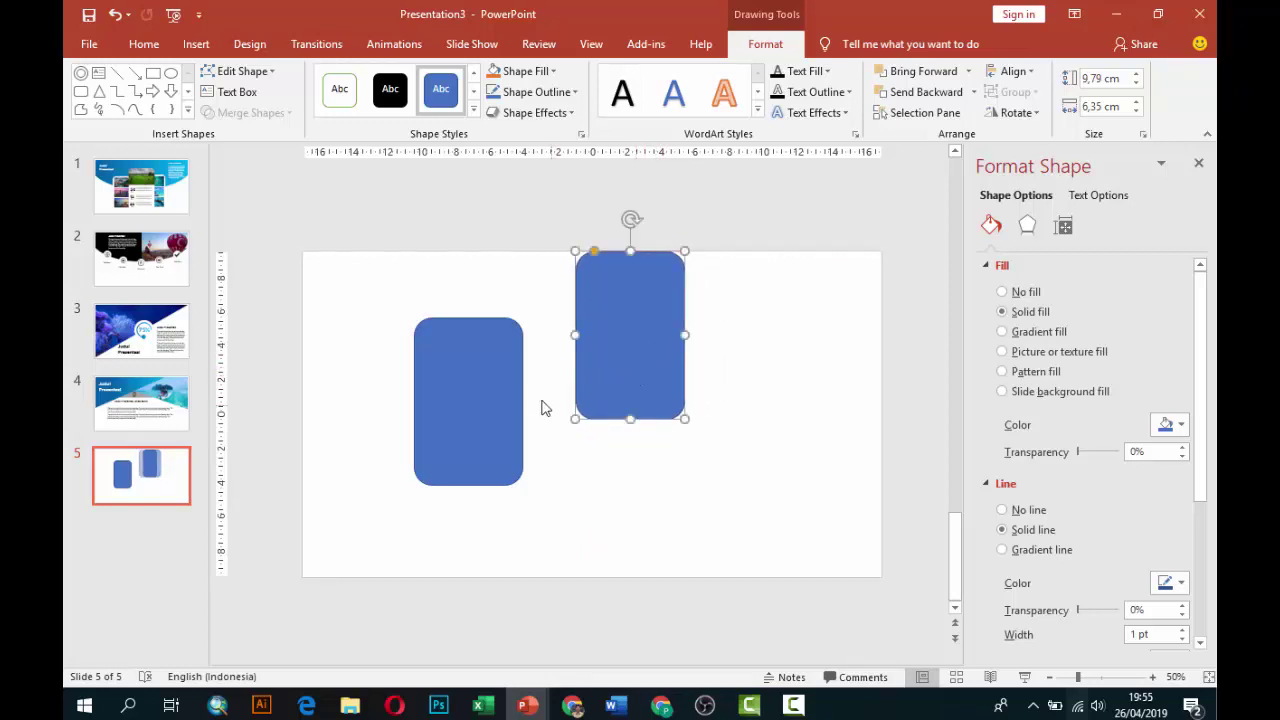
{"action": "left_click_drag", "start_coordinate": [520, 392], "coordinate": [533, 392]}
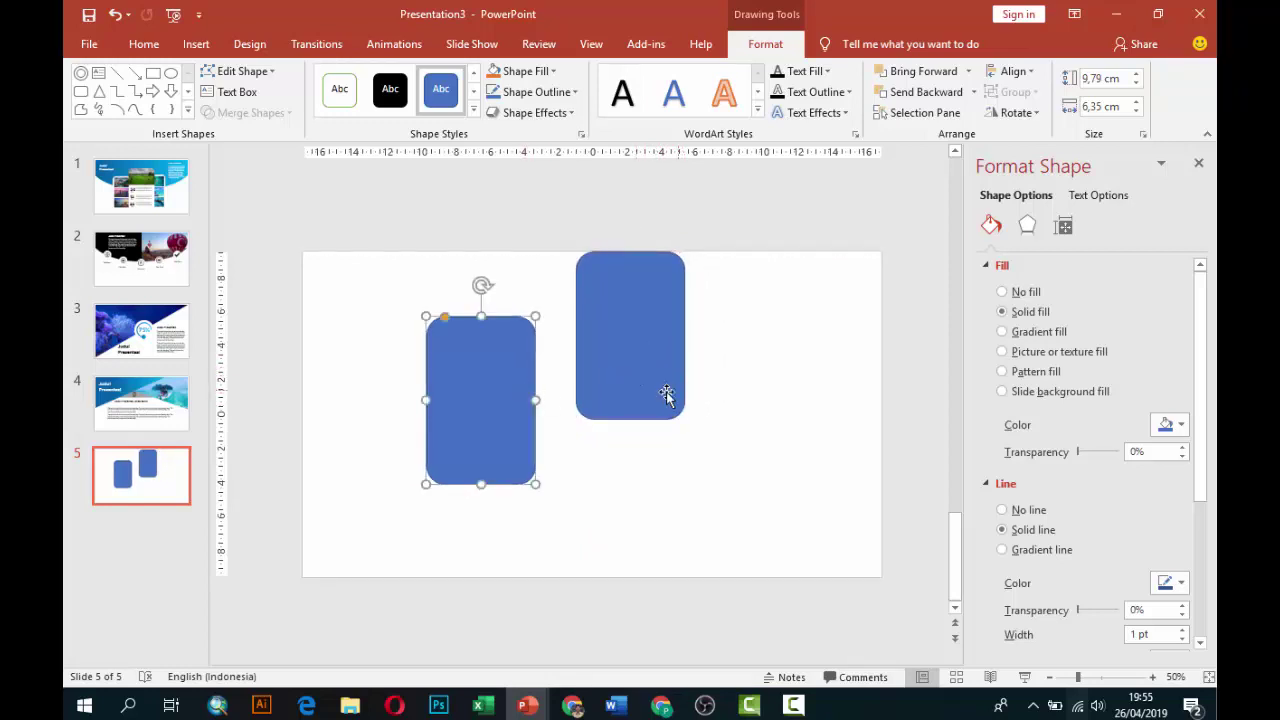
{"action": "left_click", "coordinate": [670, 400]}
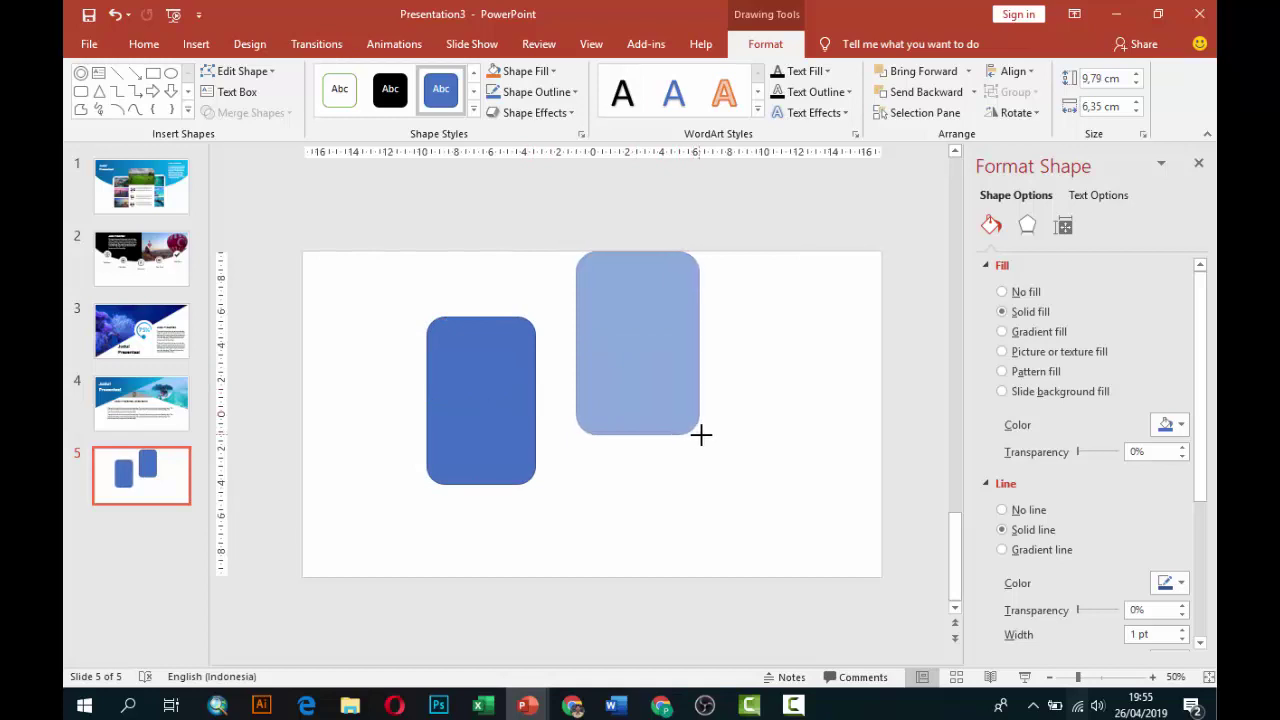
{"action": "left_click_drag", "start_coordinate": [684, 418], "coordinate": [702, 435]}
{"action": "left_click", "coordinate": [518, 422]}
{"action": "left_click_drag", "start_coordinate": [426, 484], "coordinate": [408, 493]}
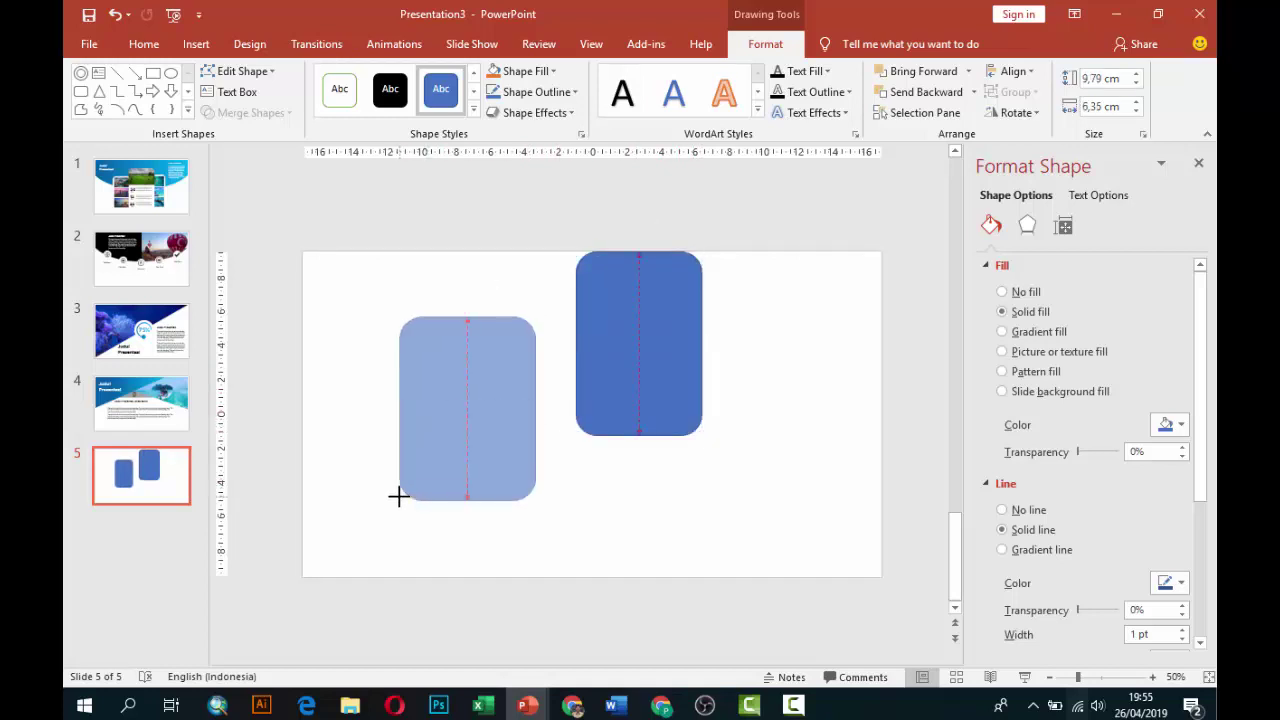
Align the two cards side by side and place a third card below the right one
{"action": "left_click_drag", "start_coordinate": [475, 462], "coordinate": [487, 462]}
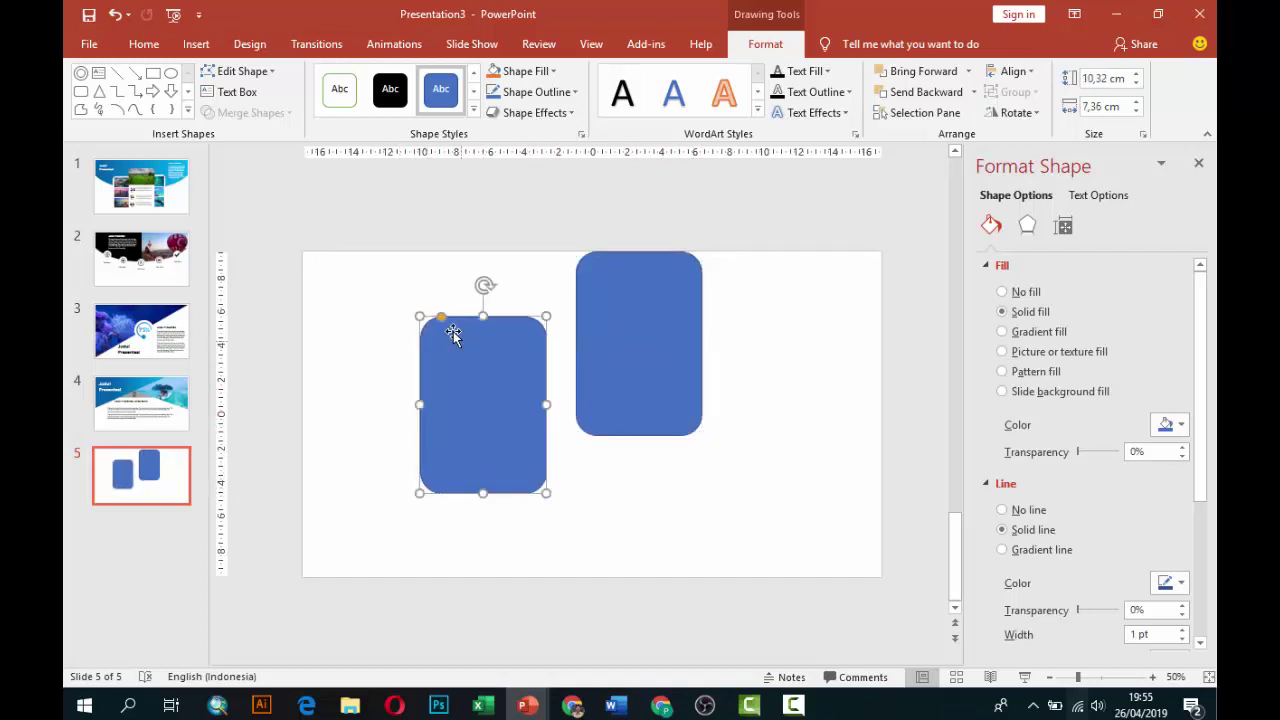
{"action": "left_click_drag", "start_coordinate": [440, 320], "coordinate": [435, 323]}
{"action": "left_click_drag", "start_coordinate": [603, 277], "coordinate": [591, 258]}
{"action": "left_click_drag", "start_coordinate": [637, 309], "coordinate": [651, 333]}
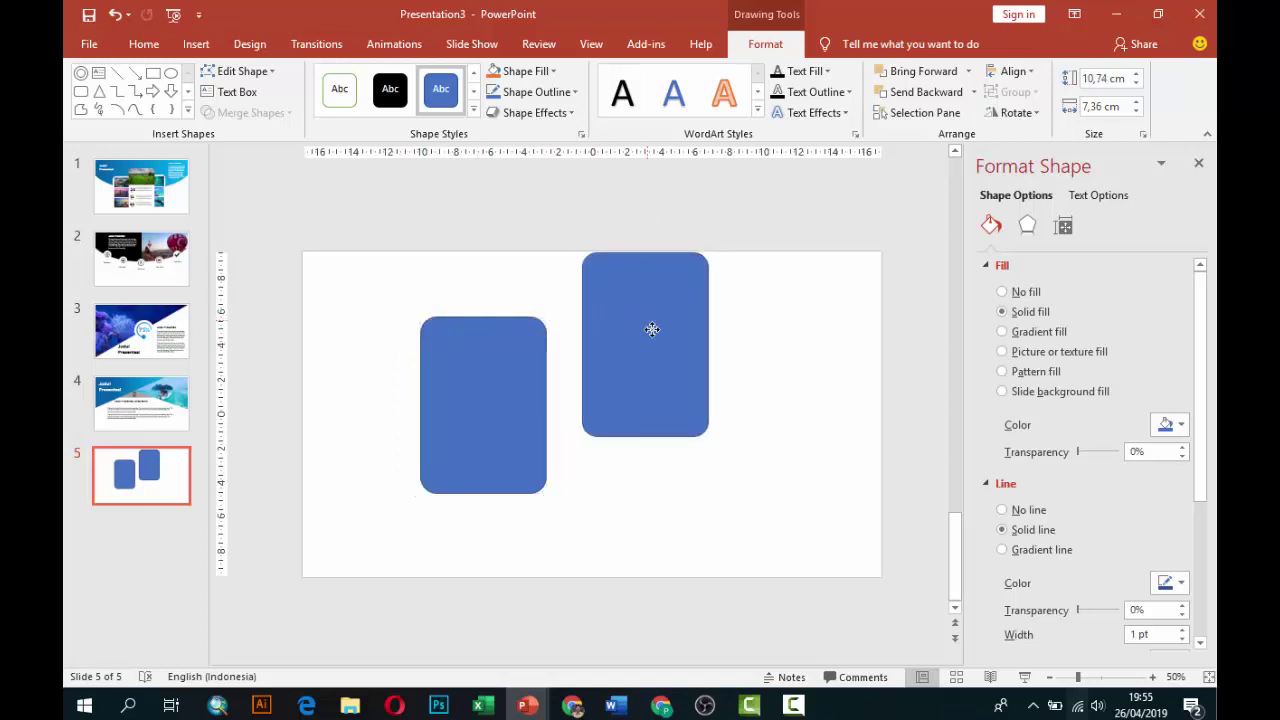
{"action": "left_click_drag", "start_coordinate": [492, 378], "coordinate": [502, 388]}
{"action": "left_click_drag", "start_coordinate": [626, 384], "coordinate": [661, 576]}
Remove the upper-right card's outline and give it a soft outer shadow set further below
{"action": "left_click", "coordinate": [671, 391]}
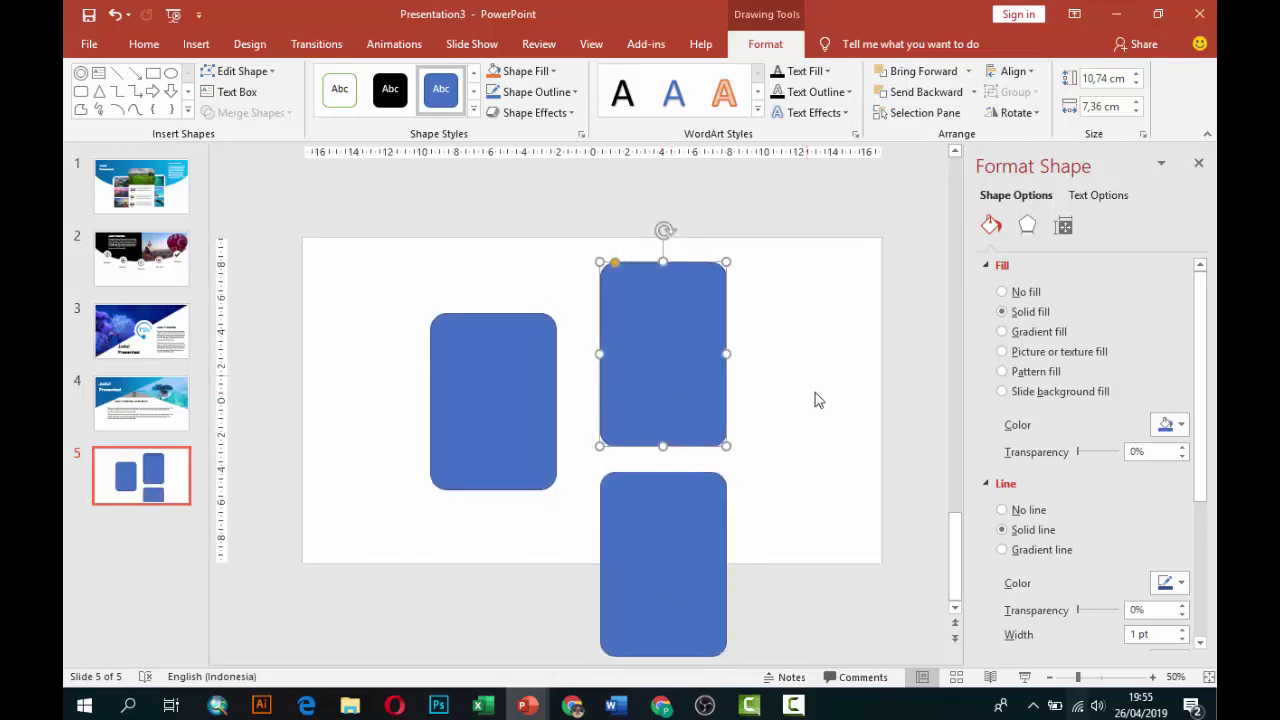
{"action": "left_click", "coordinate": [1003, 511]}
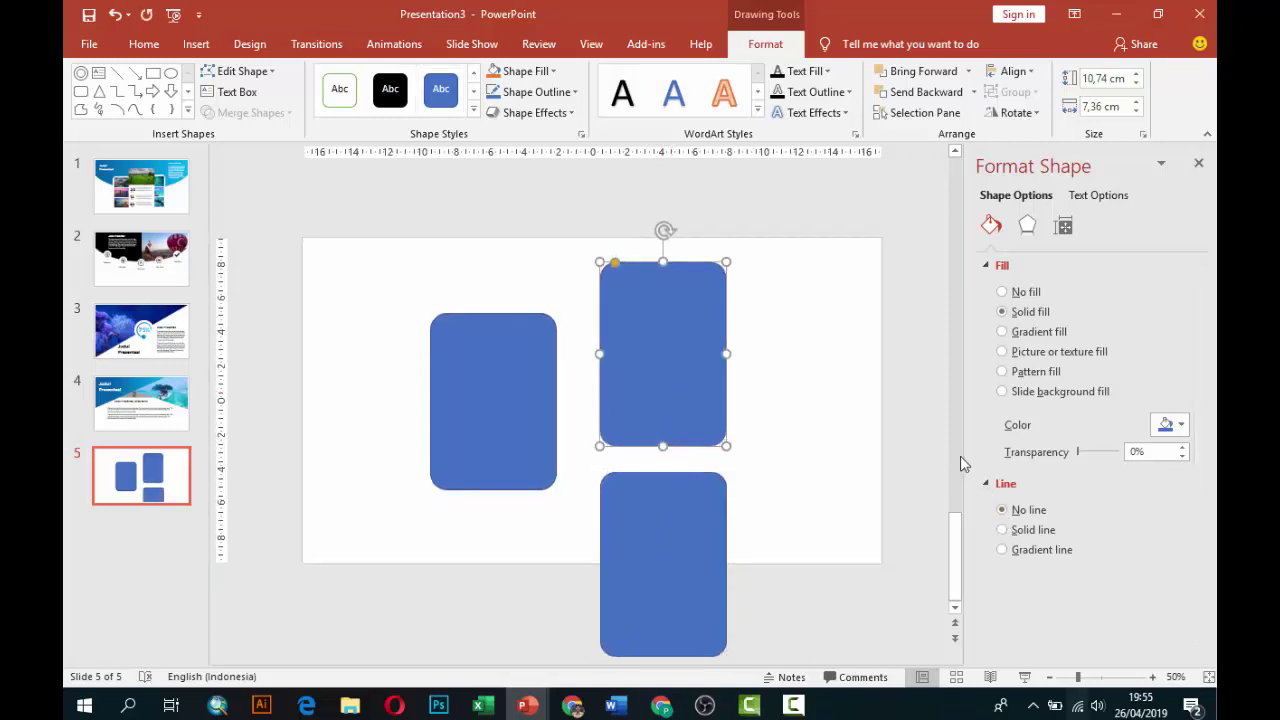
{"action": "left_click", "coordinate": [1027, 225]}
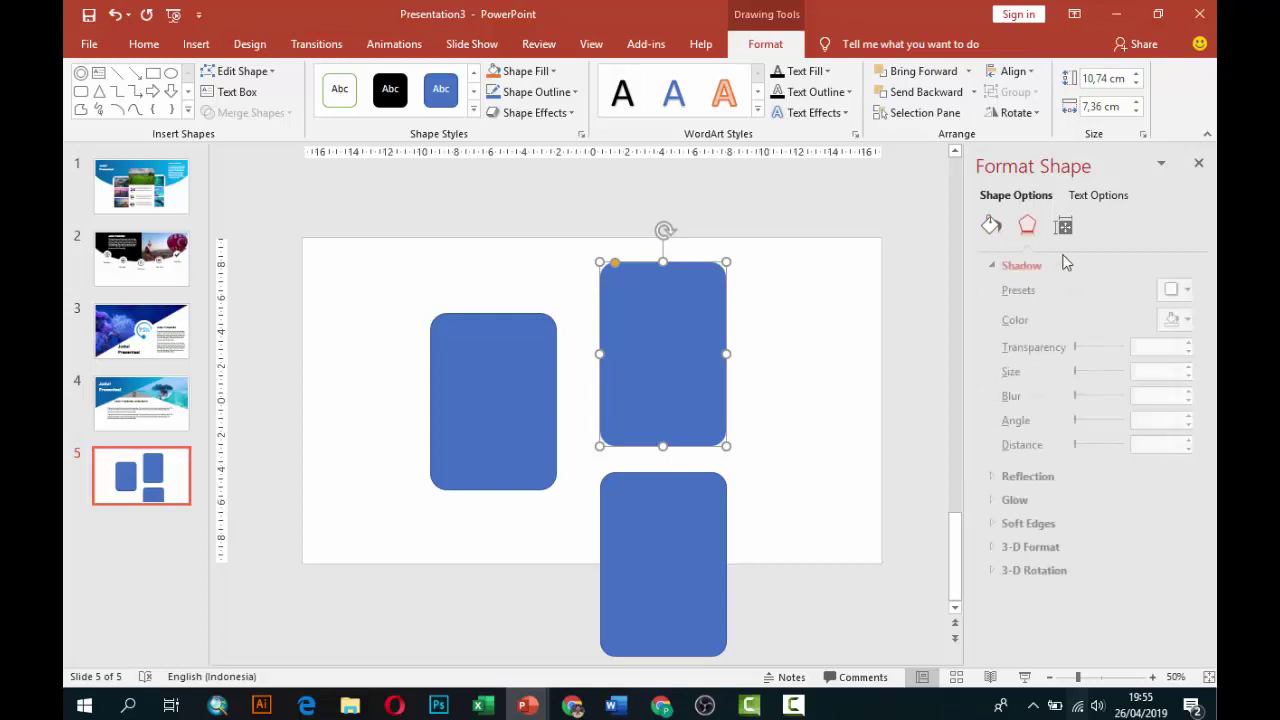
{"action": "left_click", "coordinate": [1172, 289]}
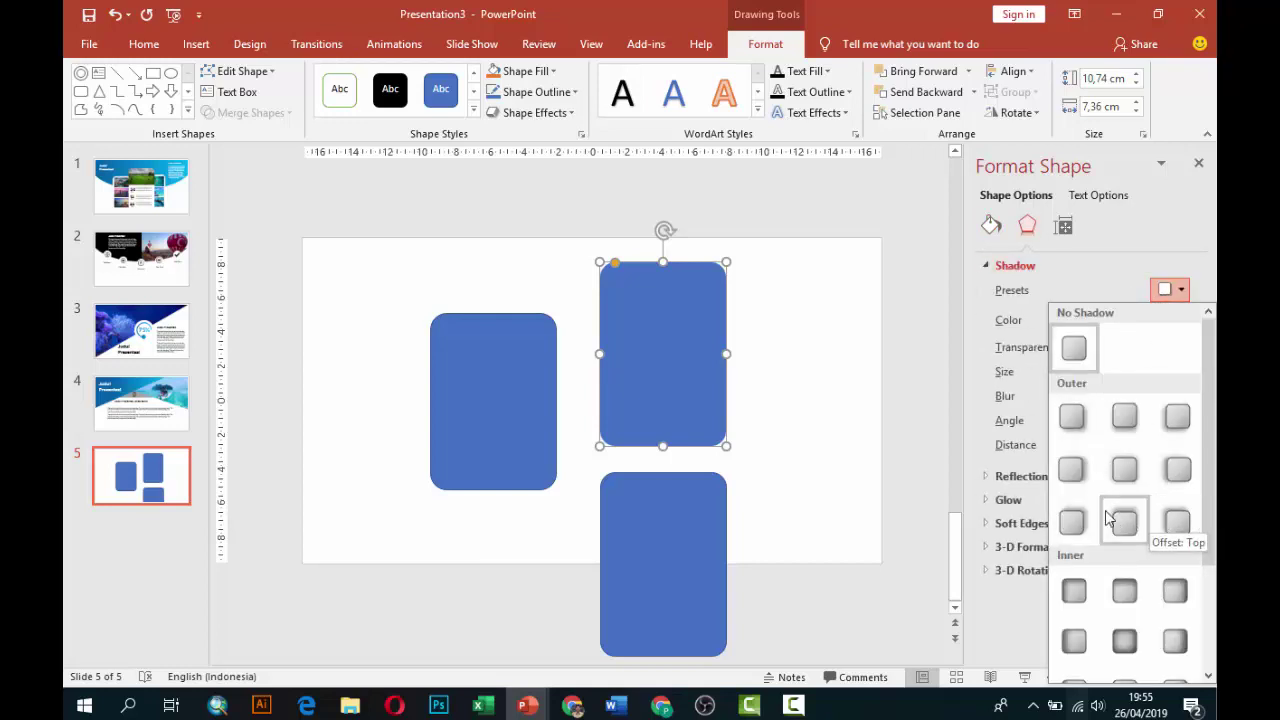
{"action": "left_click", "coordinate": [1124, 418]}
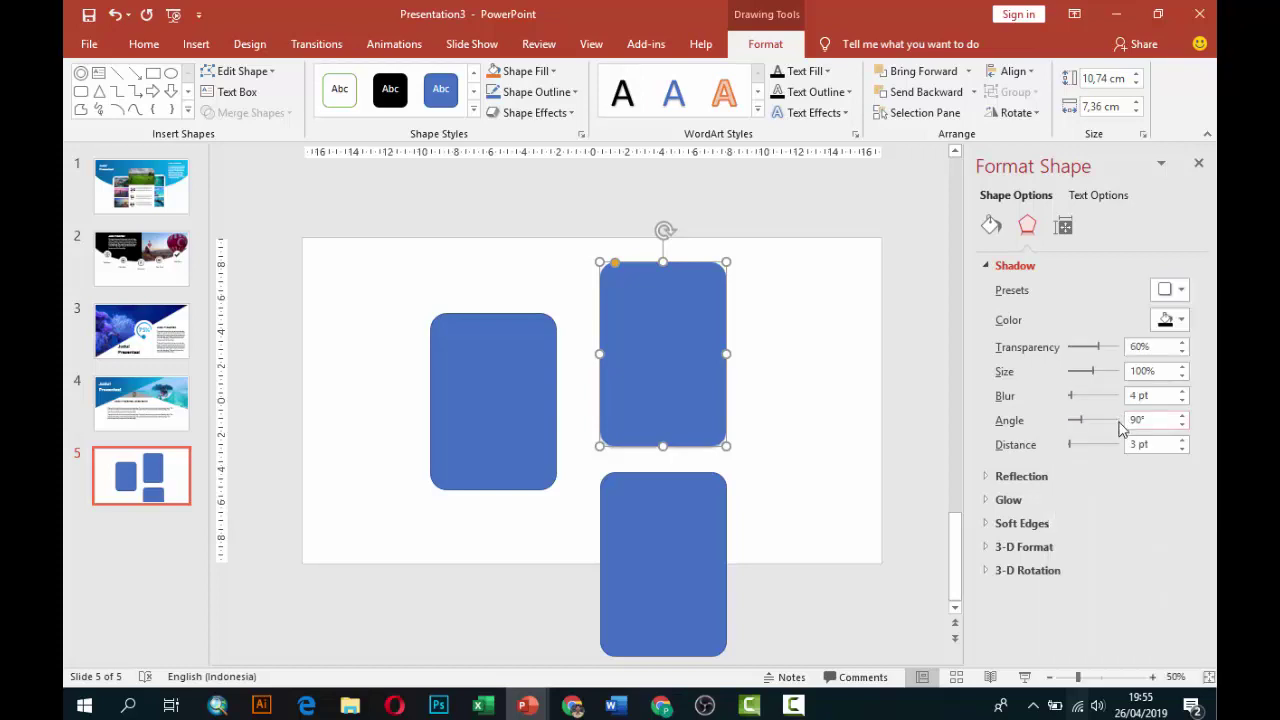
{"action": "left_click_drag", "start_coordinate": [1071, 445], "coordinate": [1077, 446]}
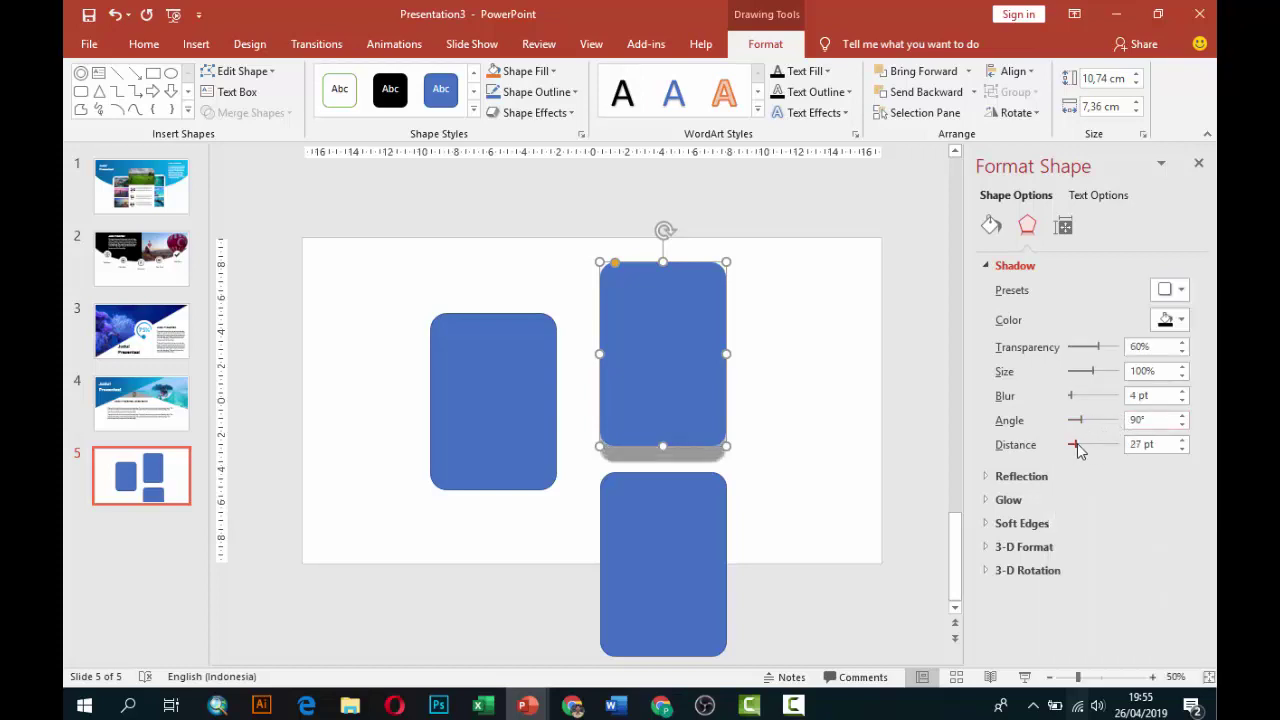
{"action": "left_click_drag", "start_coordinate": [1073, 400], "coordinate": [1086, 402]}
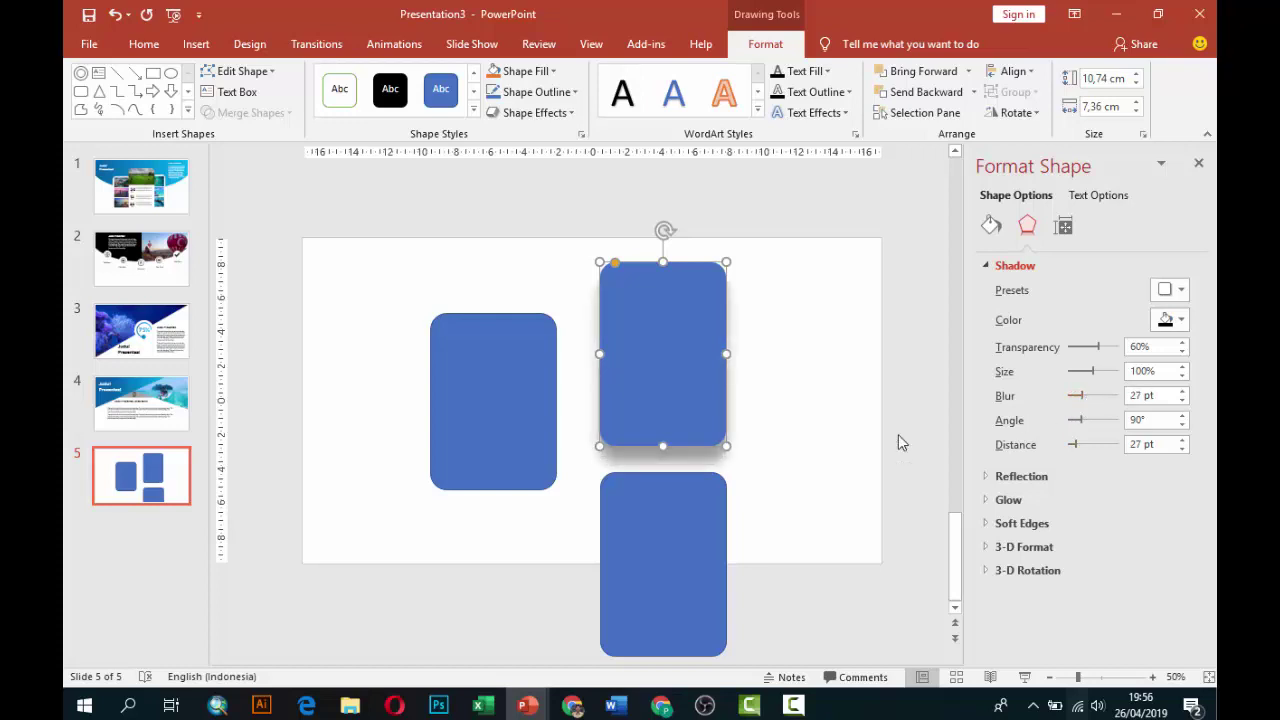
Fill the card with the architecture-bali-dawn temple photo, replacing the aerial-shot-asia-bali one
{"action": "left_click", "coordinate": [991, 225]}
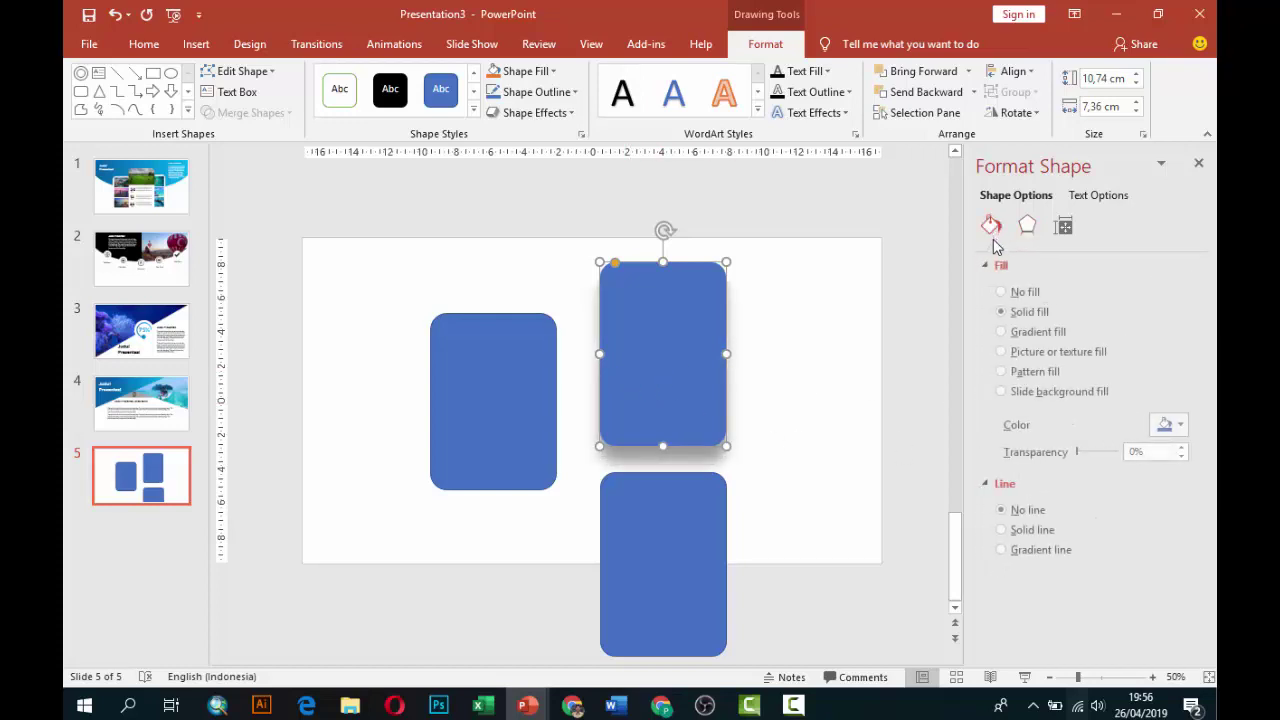
{"action": "left_click", "coordinate": [1037, 356]}
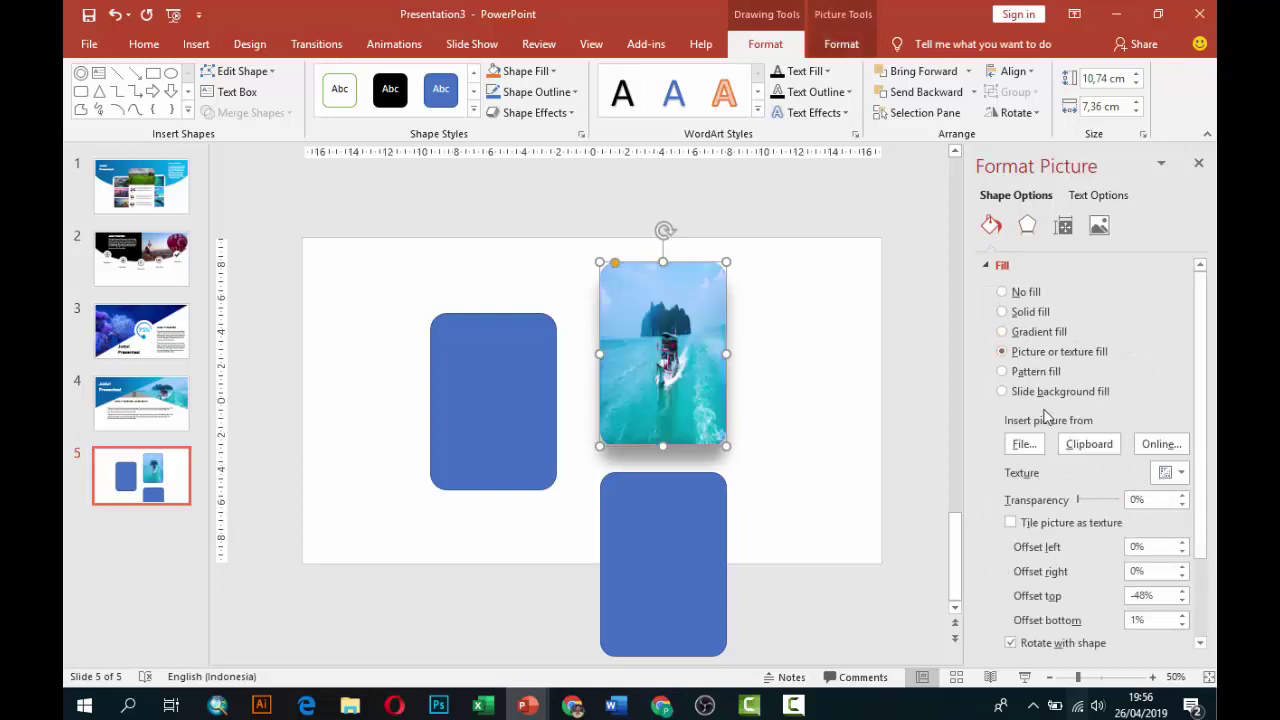
{"action": "left_click", "coordinate": [1024, 444]}
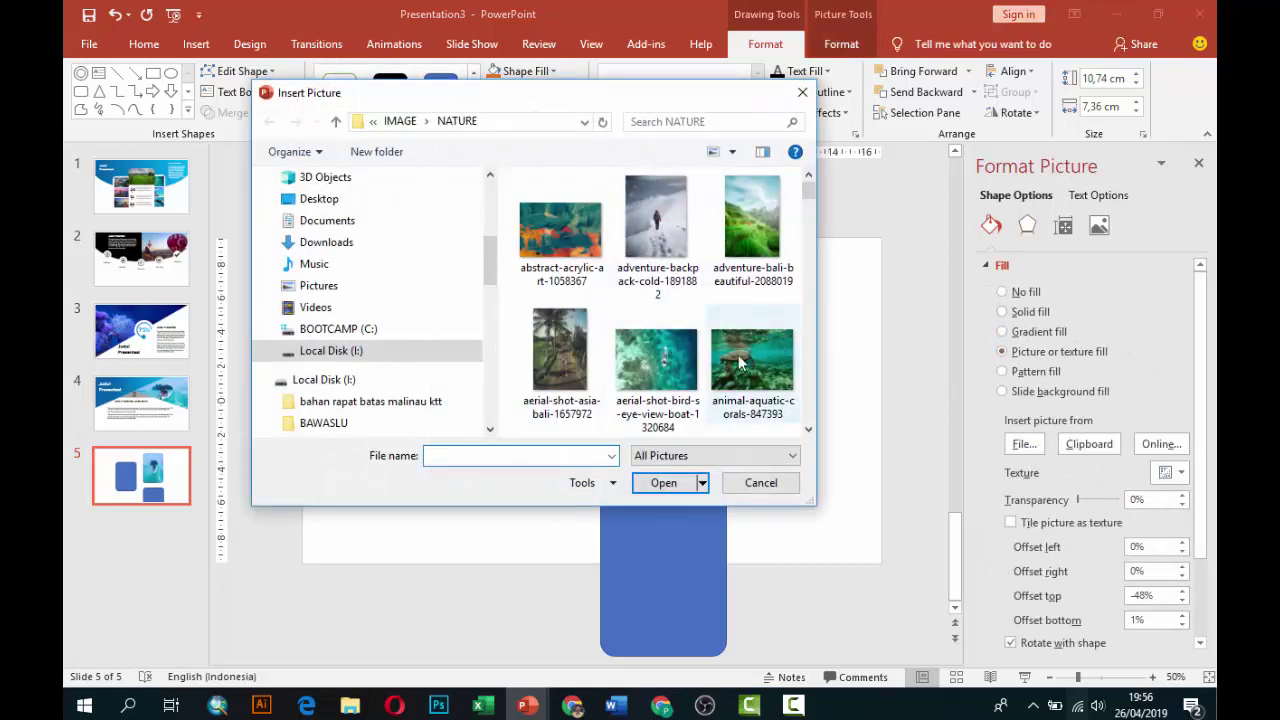
{"action": "left_click", "coordinate": [560, 355]}
{"action": "left_click", "coordinate": [663, 482]}
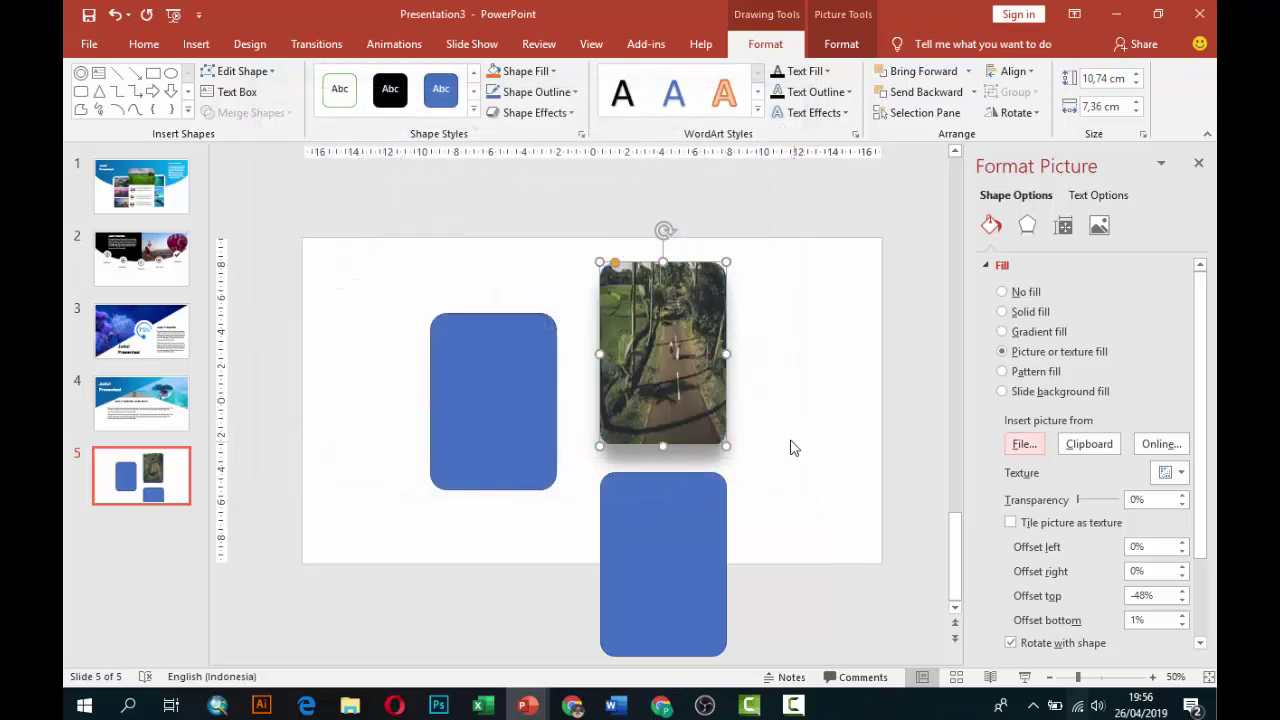
{"action": "left_click", "coordinate": [1024, 444]}
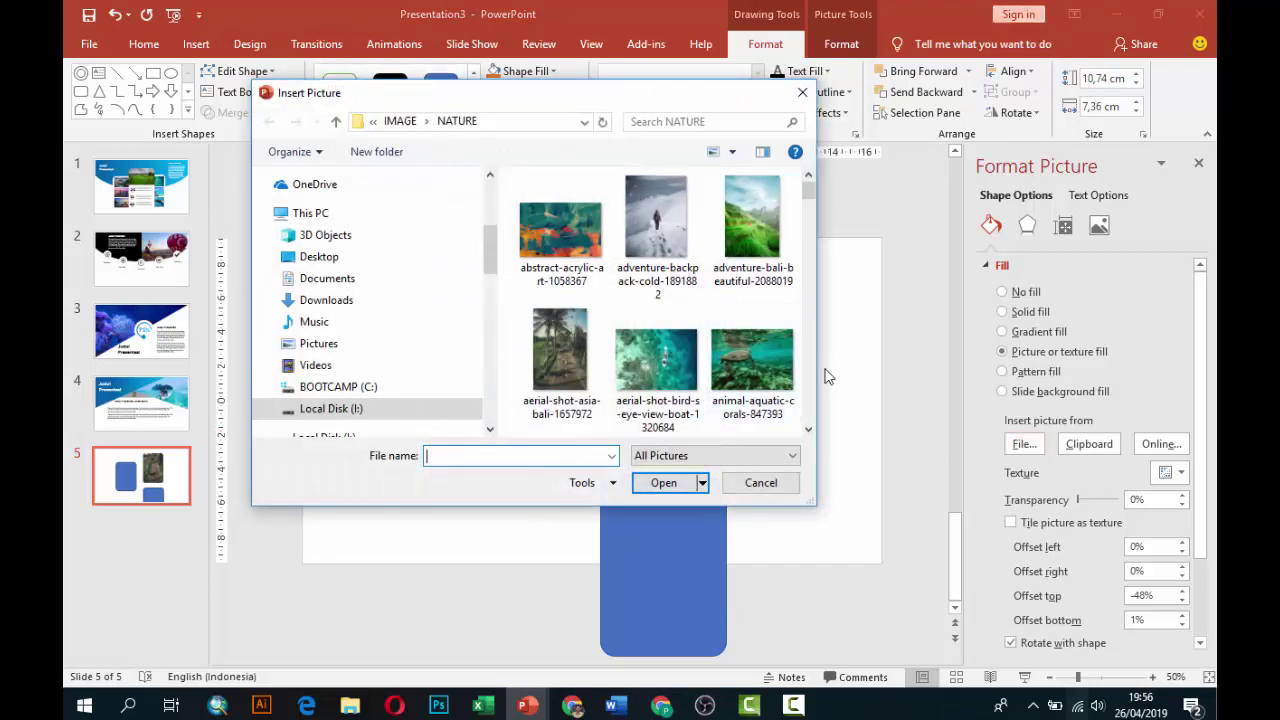
{"action": "scroll", "coordinate": [703, 335], "scroll_direction": "down", "scroll_amount": 1}
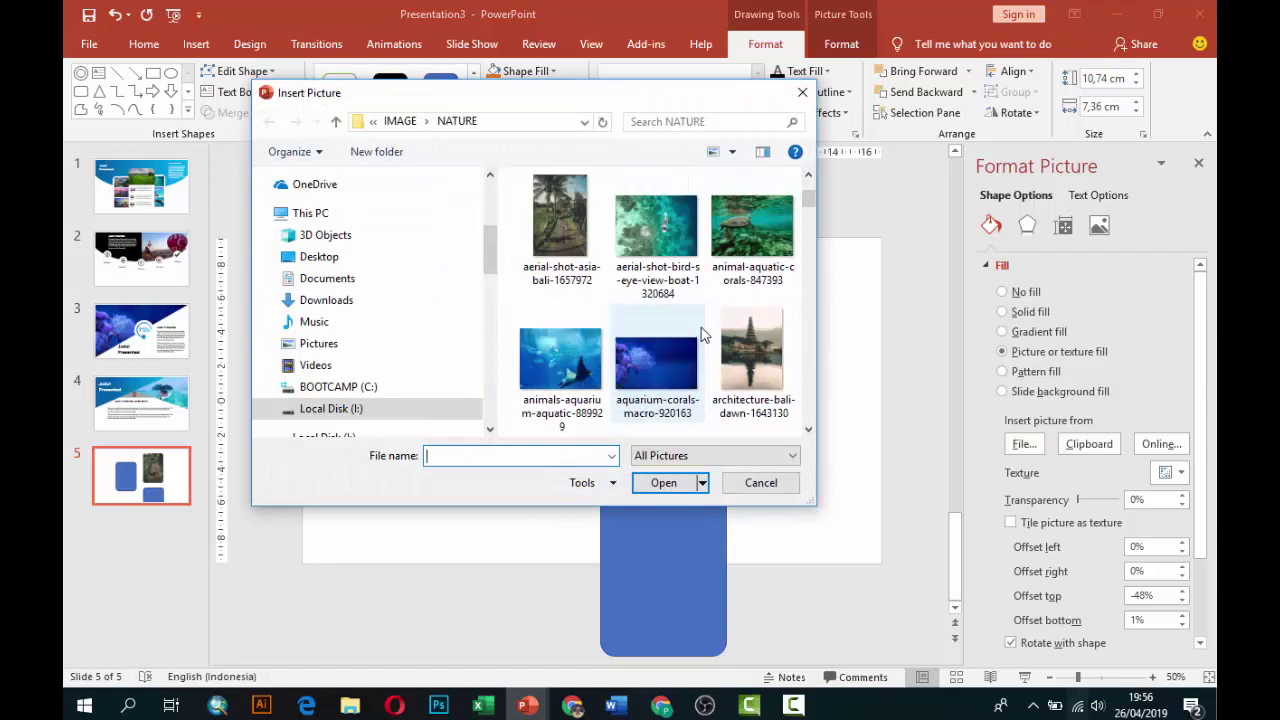
{"action": "left_click", "coordinate": [752, 358]}
{"action": "left_click", "coordinate": [665, 483]}
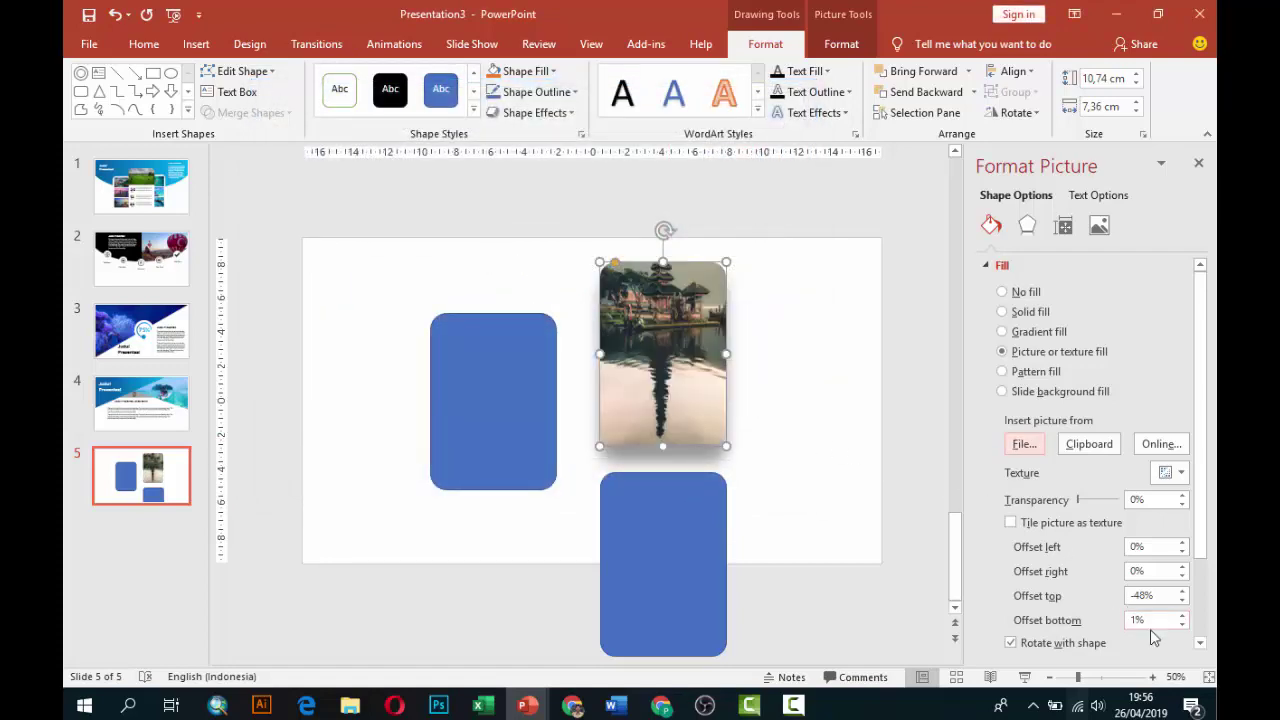
Lower the temple photo's bottom offset to -43%
{"action": "left_click", "coordinate": [1182, 625]}
{"action": "left_click", "coordinate": [1182, 625]}
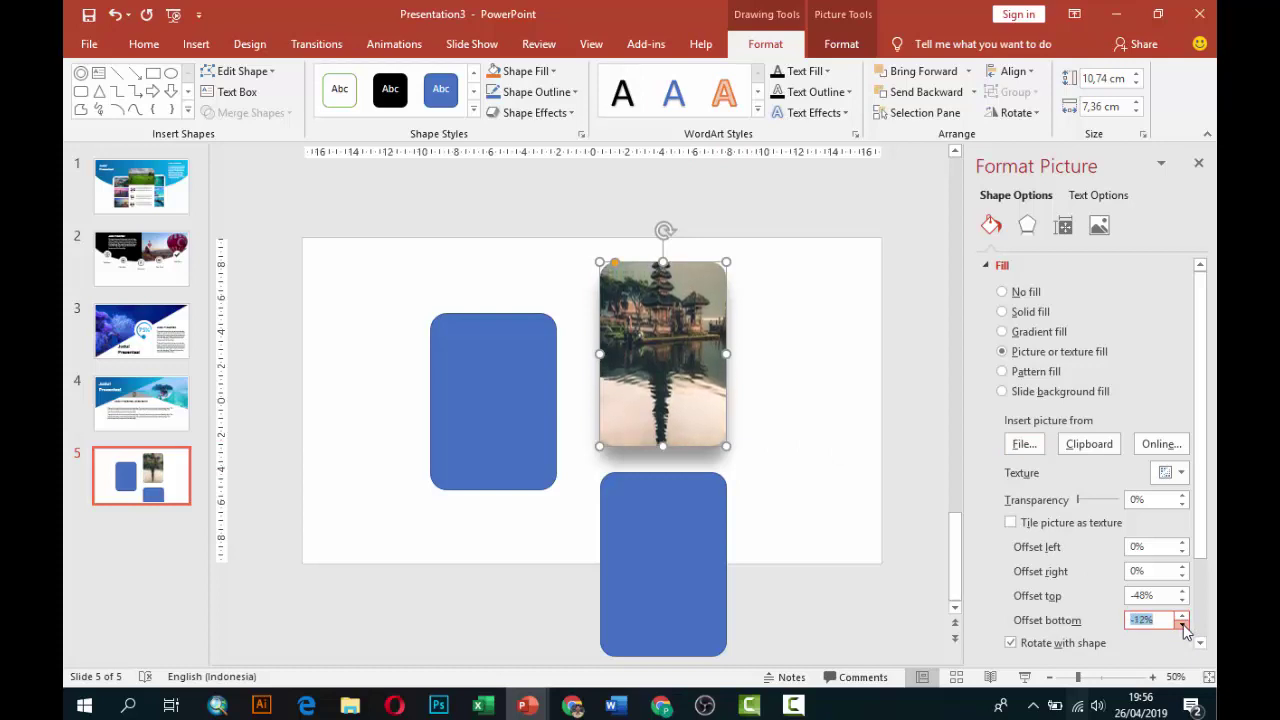
{"action": "left_click", "coordinate": [1182, 625]}
{"action": "left_click", "coordinate": [1182, 625]}
{"action": "left_click", "coordinate": [1182, 625]}
{"action": "left_click", "coordinate": [1182, 625]}
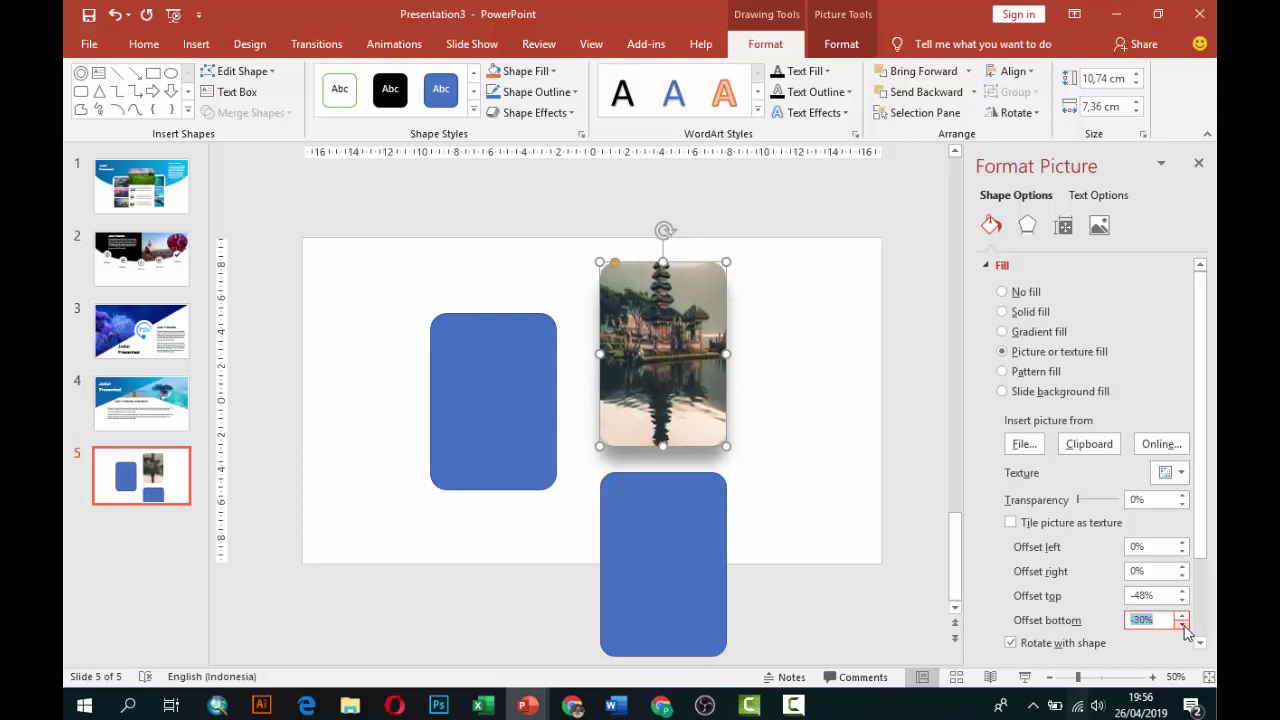
{"action": "left_click", "coordinate": [1182, 625]}
{"action": "left_click", "coordinate": [1182, 625]}
{"action": "left_click", "coordinate": [1182, 625]}
{"action": "left_click", "coordinate": [1182, 625]}
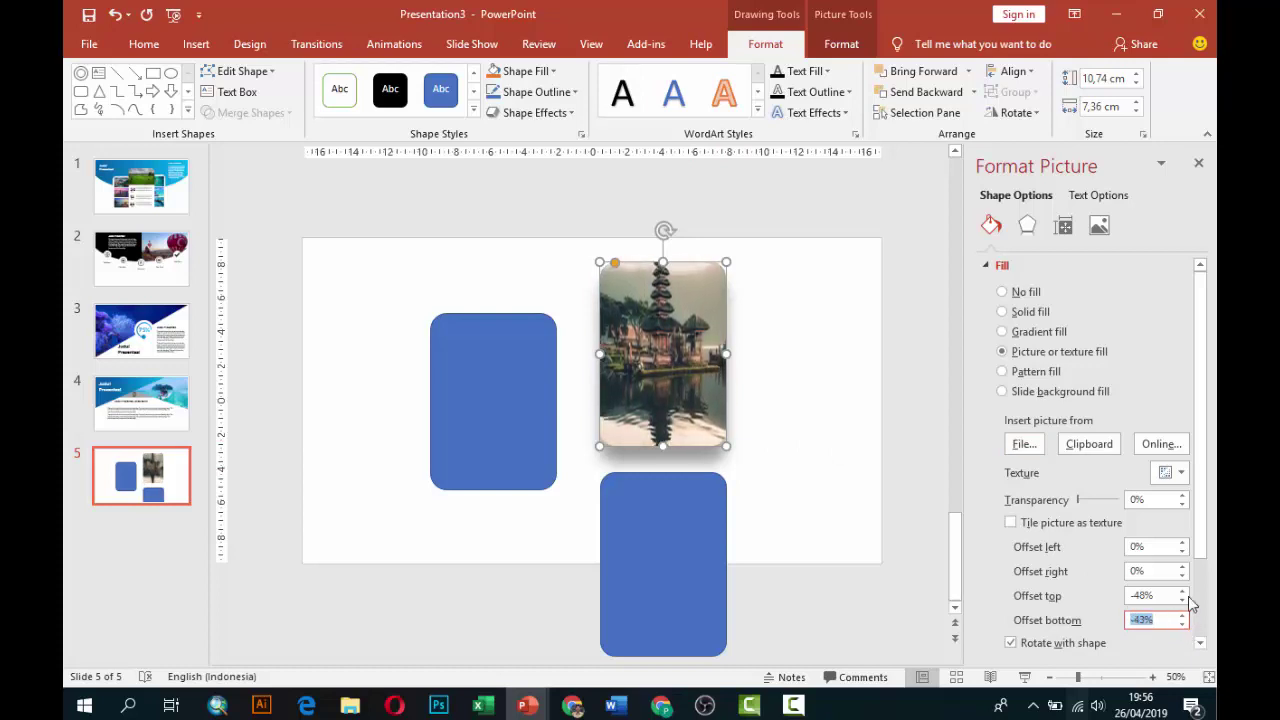
Bring the temple photo's top offset to -15%
{"action": "left_click", "coordinate": [1181, 592]}
{"action": "left_click", "coordinate": [1181, 592]}
{"action": "left_click", "coordinate": [1182, 592]}
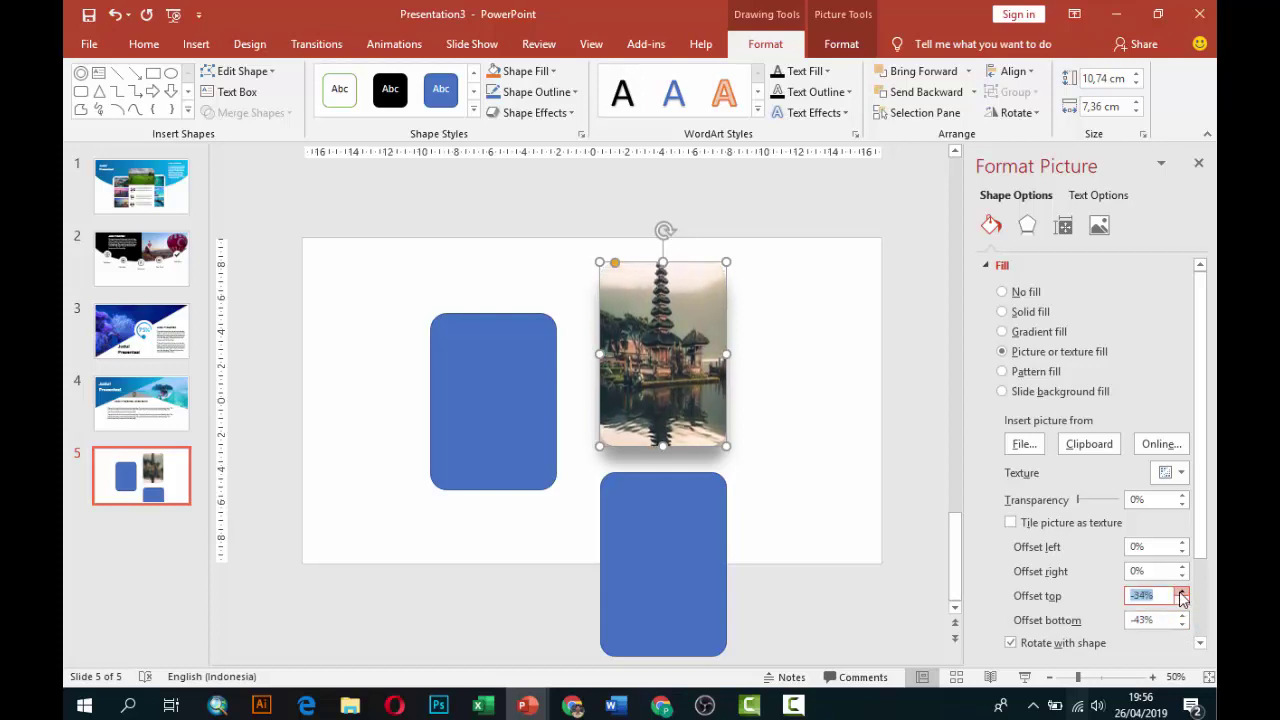
{"action": "left_click", "coordinate": [1182, 592]}
{"action": "left_click", "coordinate": [1182, 592]}
{"action": "left_click", "coordinate": [1182, 592]}
{"action": "left_click", "coordinate": [1182, 592]}
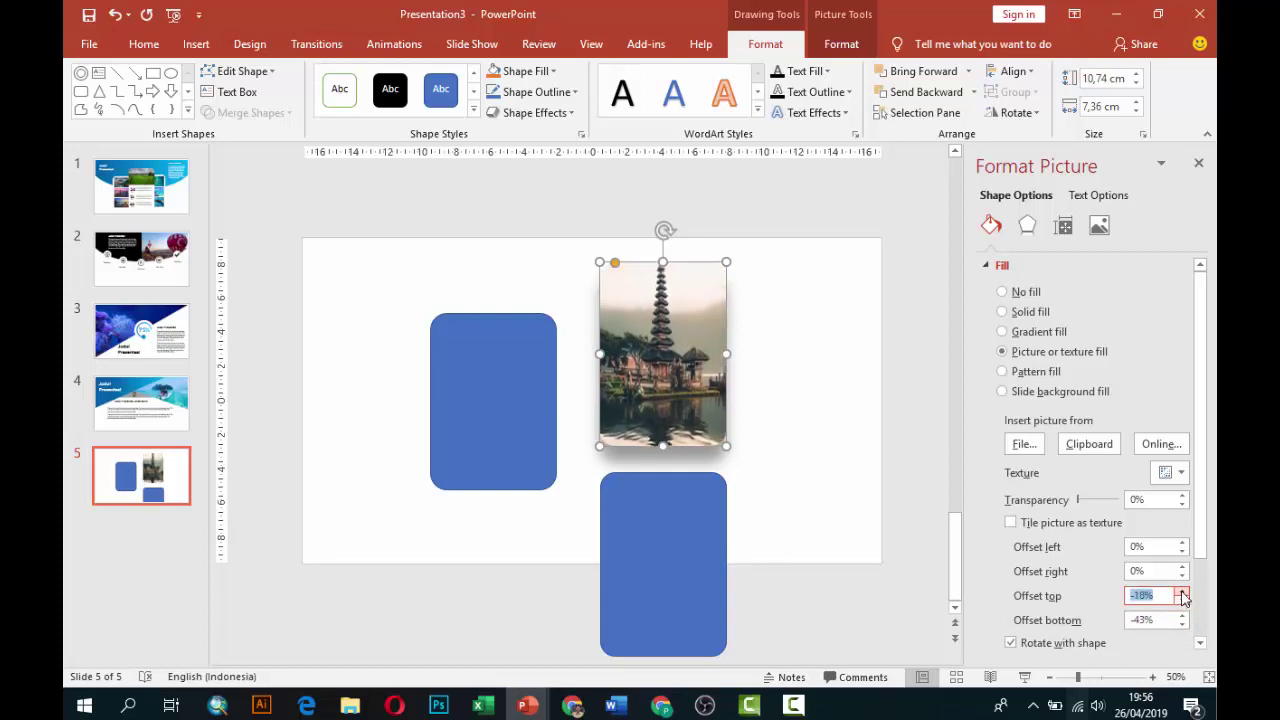
{"action": "left_click", "coordinate": [1182, 592]}
{"action": "left_click", "coordinate": [766, 504]}
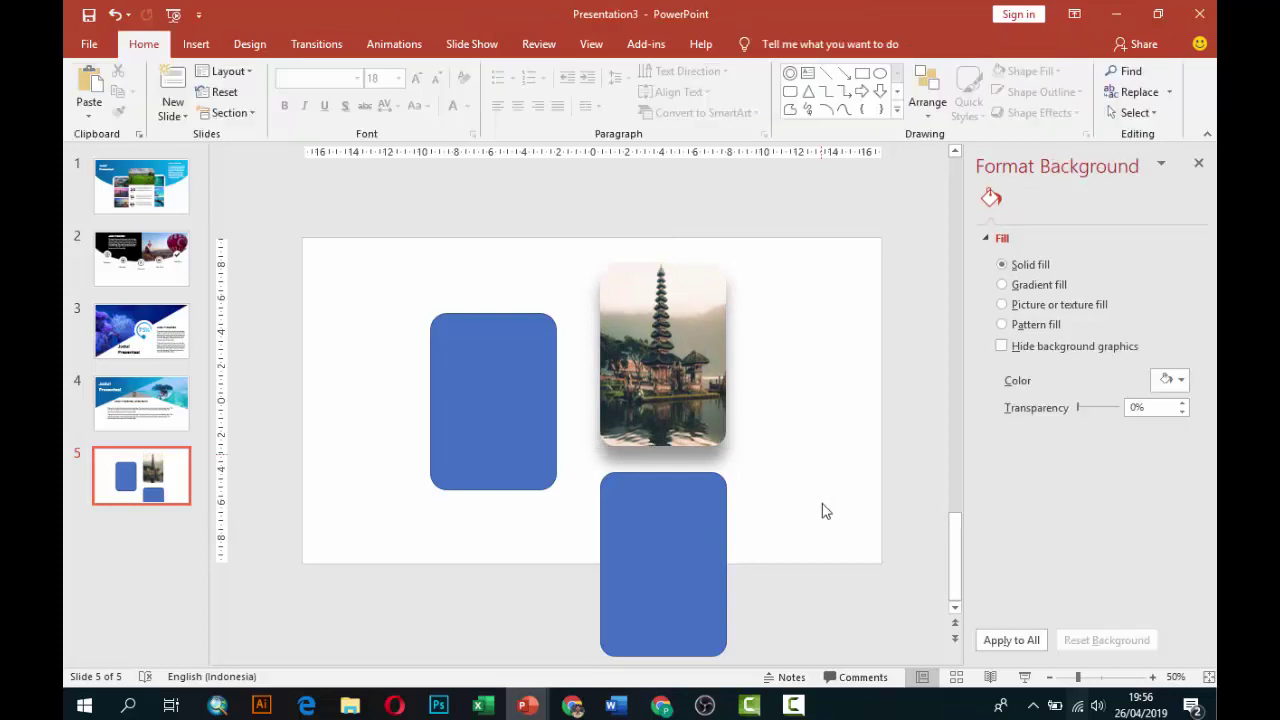
{"action": "key", "text": "Tab"}
Remove the lower card's outline and fill it with the aerial boat photo
{"action": "left_click", "coordinate": [1020, 509]}
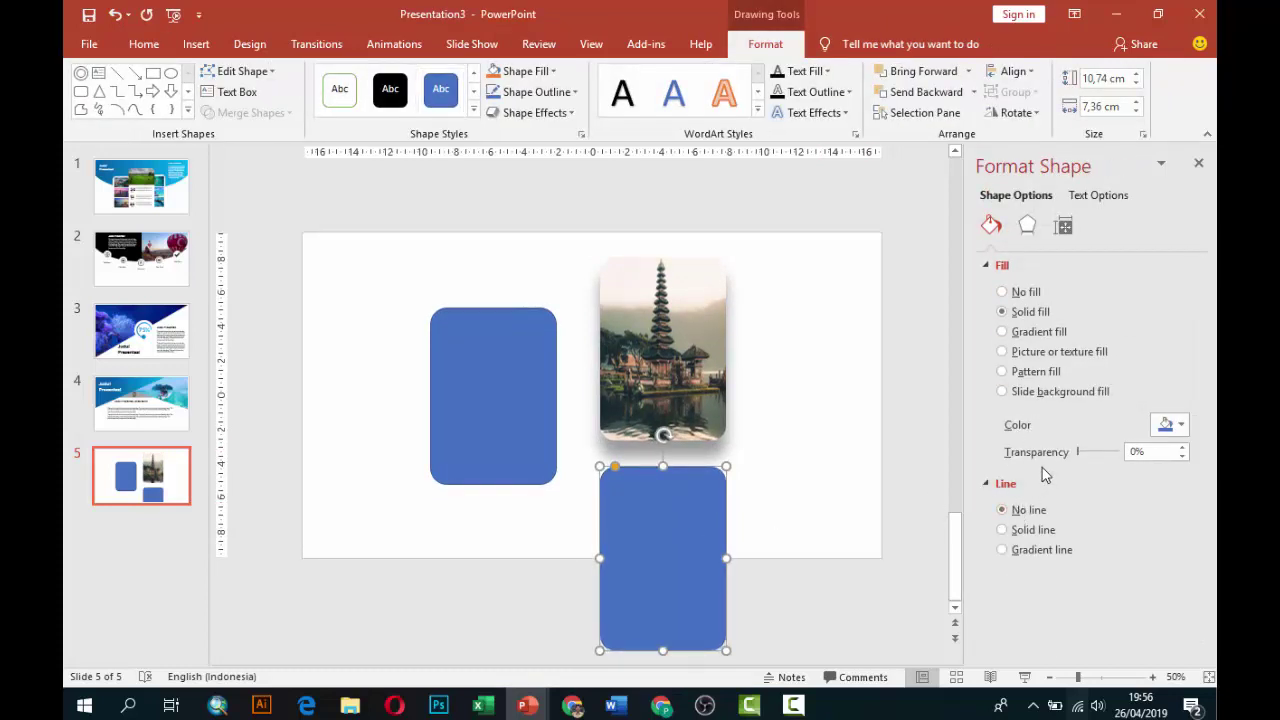
{"action": "left_click", "coordinate": [1036, 352]}
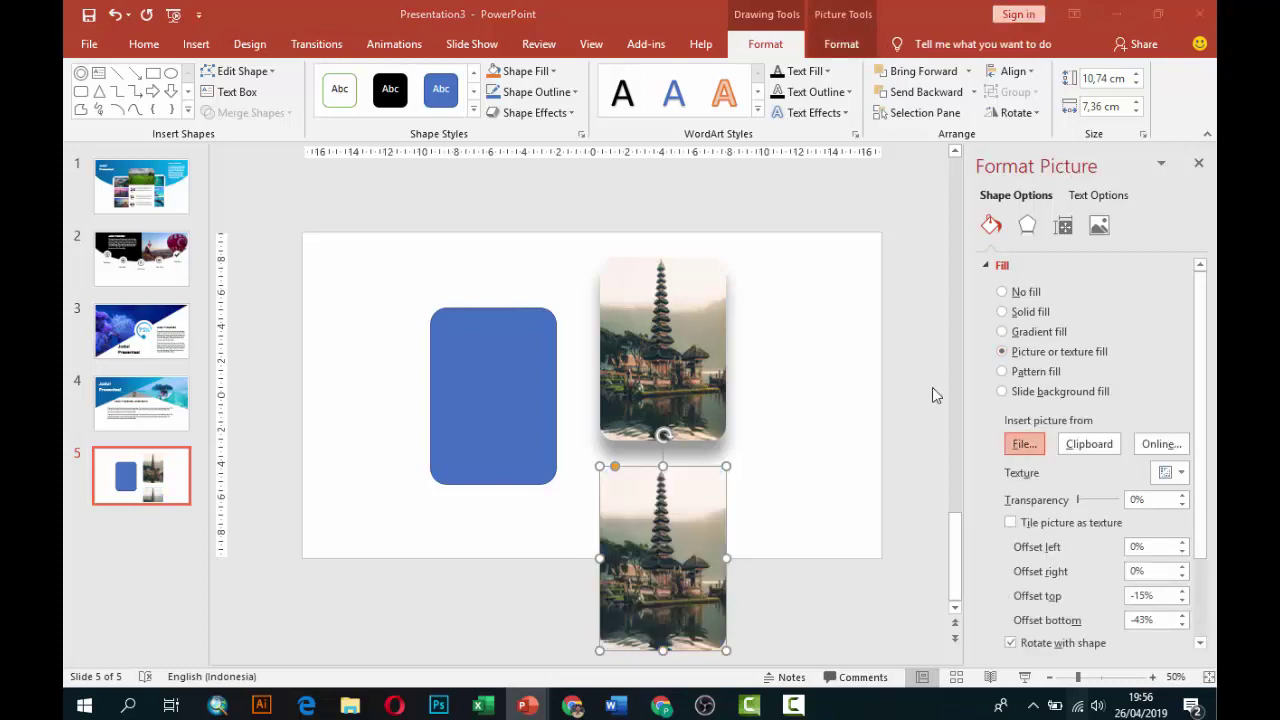
{"action": "left_click", "coordinate": [657, 365]}
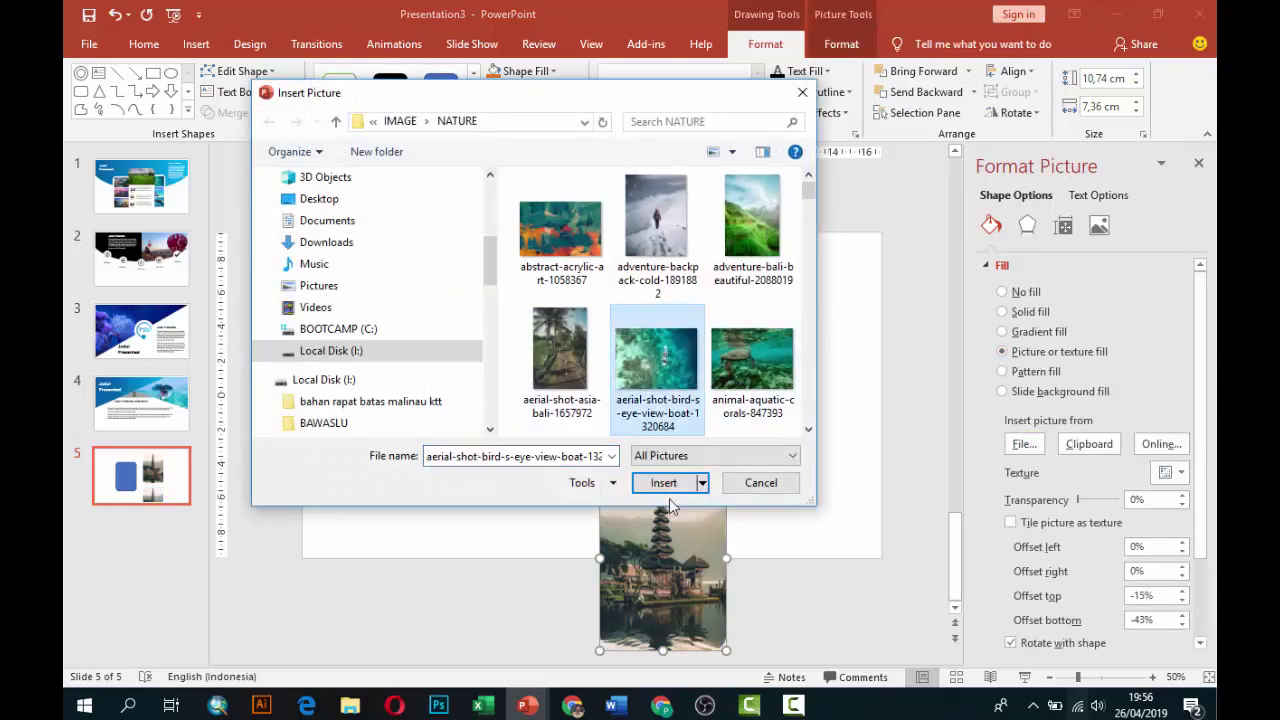
{"action": "left_click", "coordinate": [667, 487]}
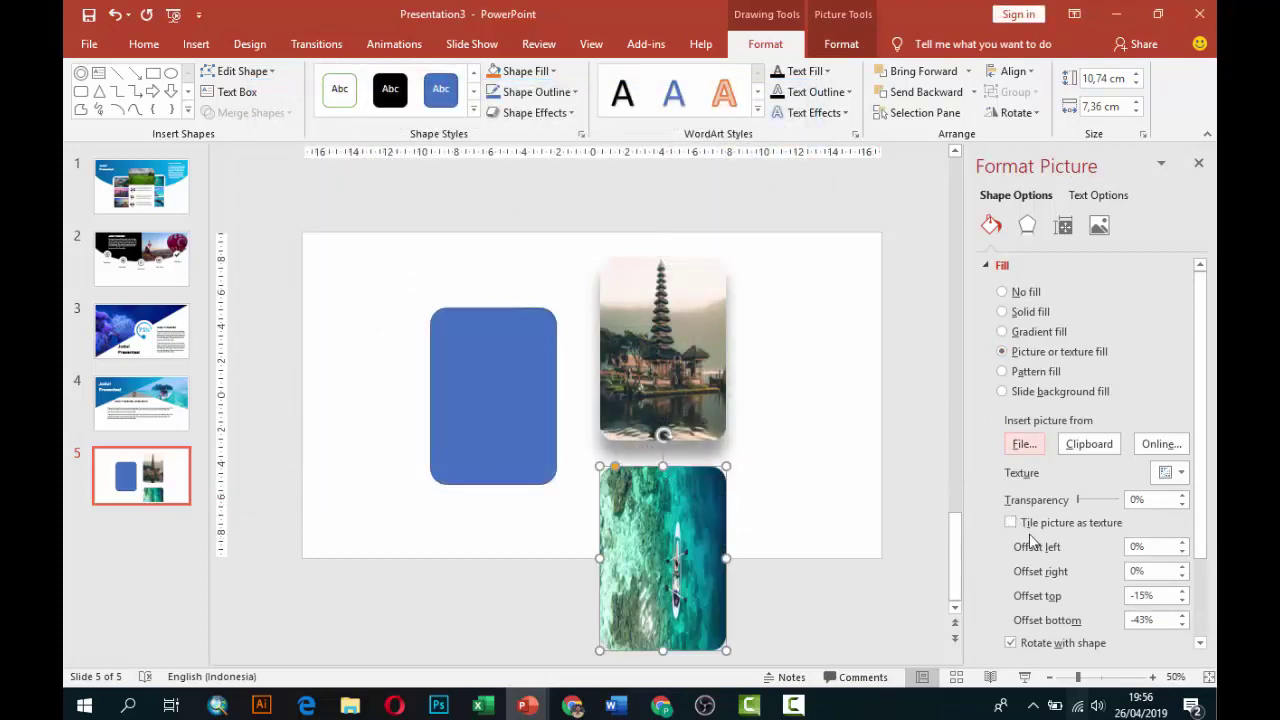
Reframe the boat photo with top and bottom offsets of -6% and a horizontal shift
{"action": "left_click", "coordinate": [1183, 598]}
{"action": "left_click", "coordinate": [1183, 598]}
{"action": "left_click", "coordinate": [1183, 598]}
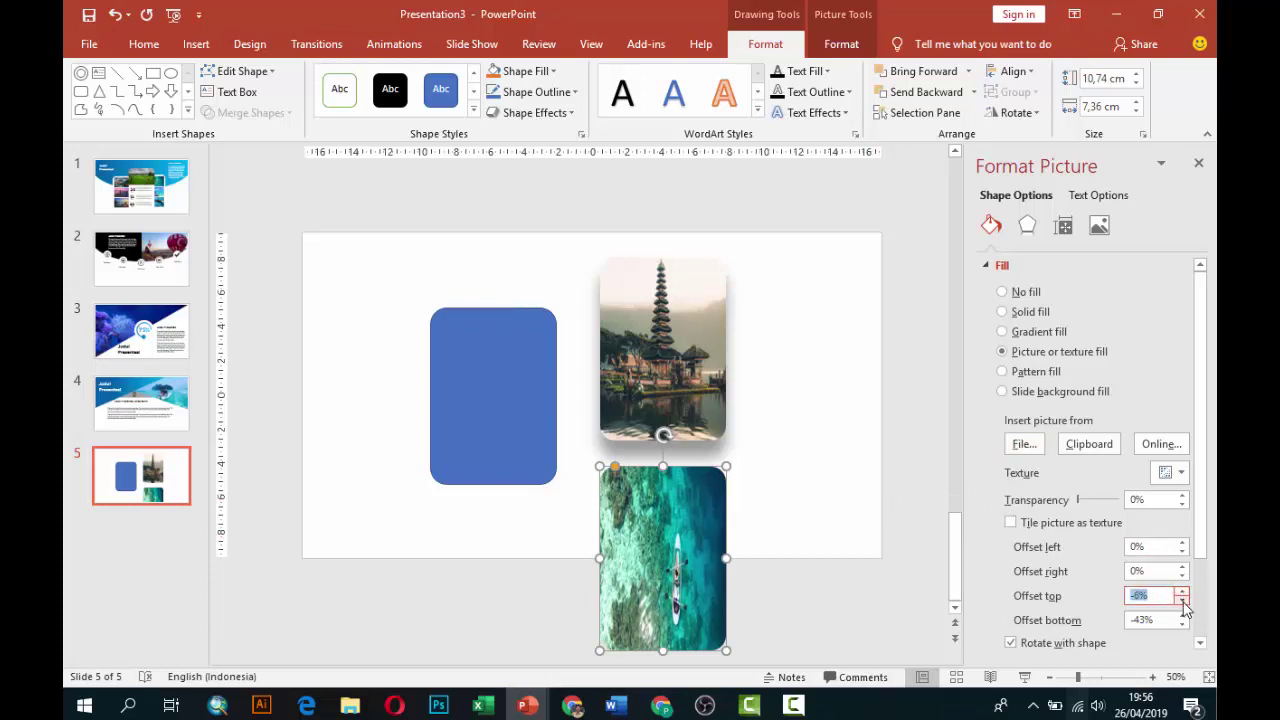
{"action": "left_click", "coordinate": [1182, 625]}
{"action": "left_click", "coordinate": [1182, 625]}
{"action": "left_click", "coordinate": [1182, 625]}
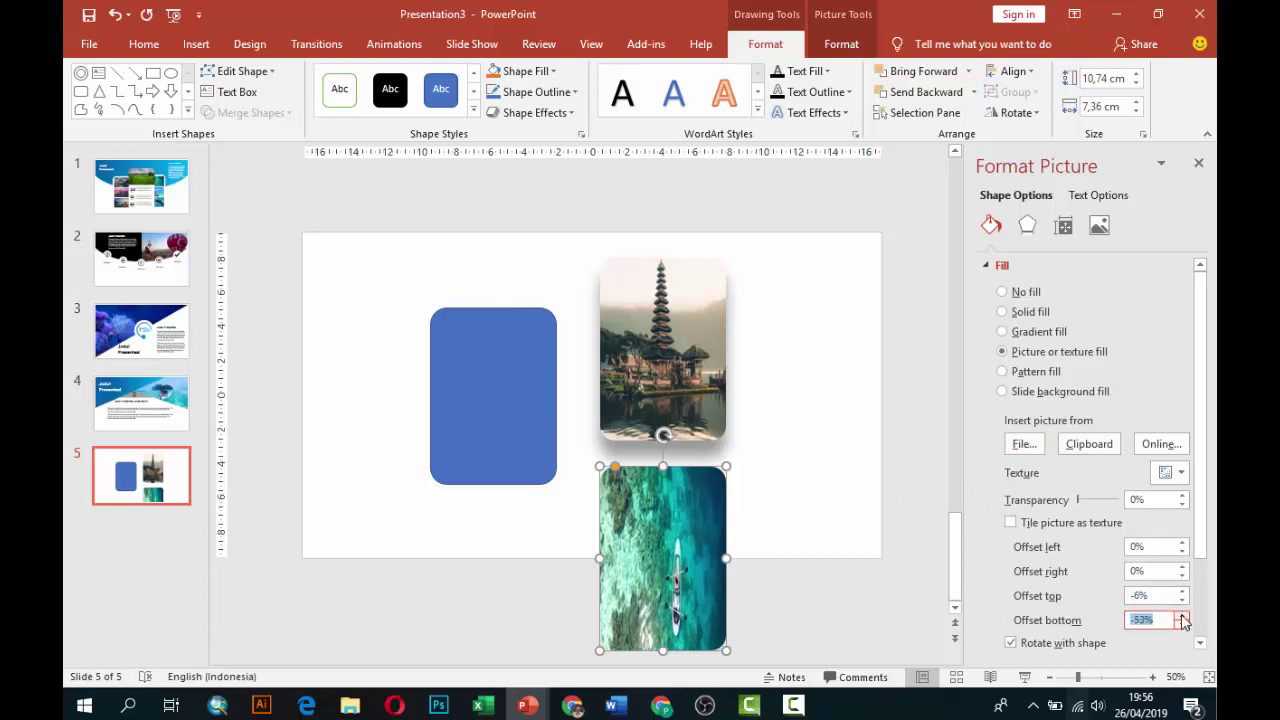
{"action": "left_click", "coordinate": [1182, 625]}
{"action": "left_click", "coordinate": [1182, 616]}
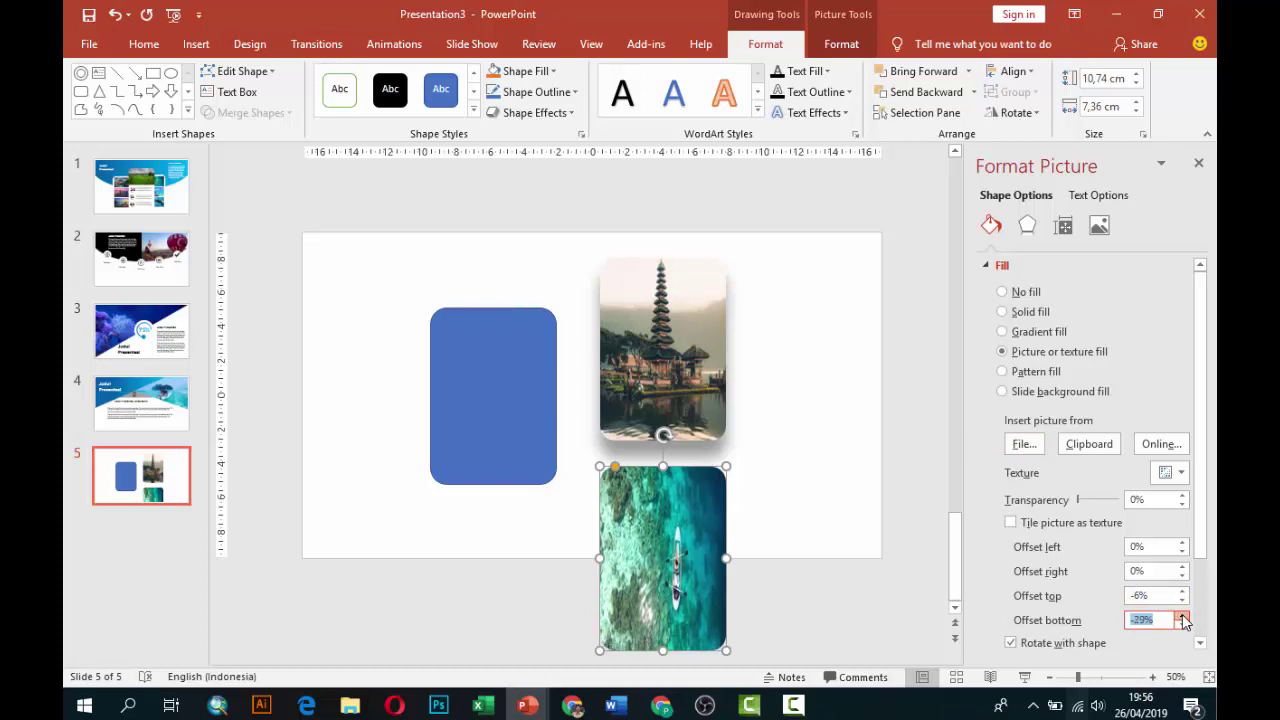
{"action": "left_click", "coordinate": [1182, 620]}
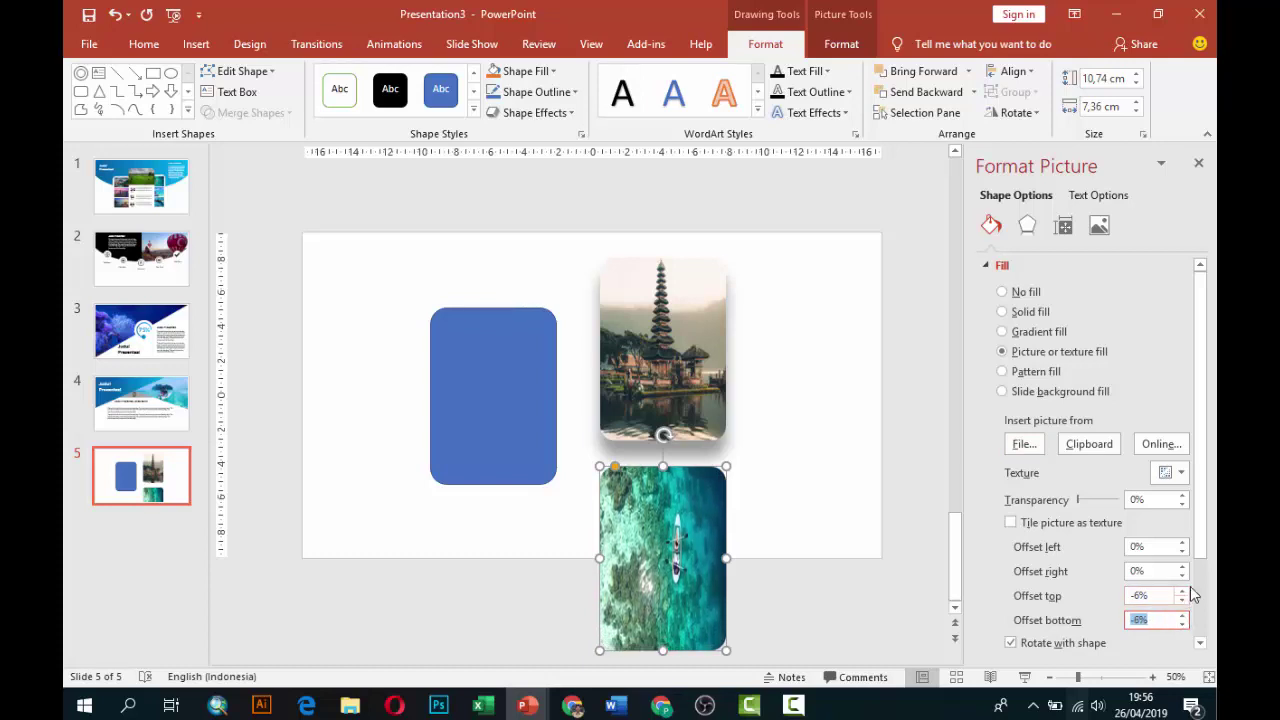
{"action": "left_click", "coordinate": [1182, 551]}
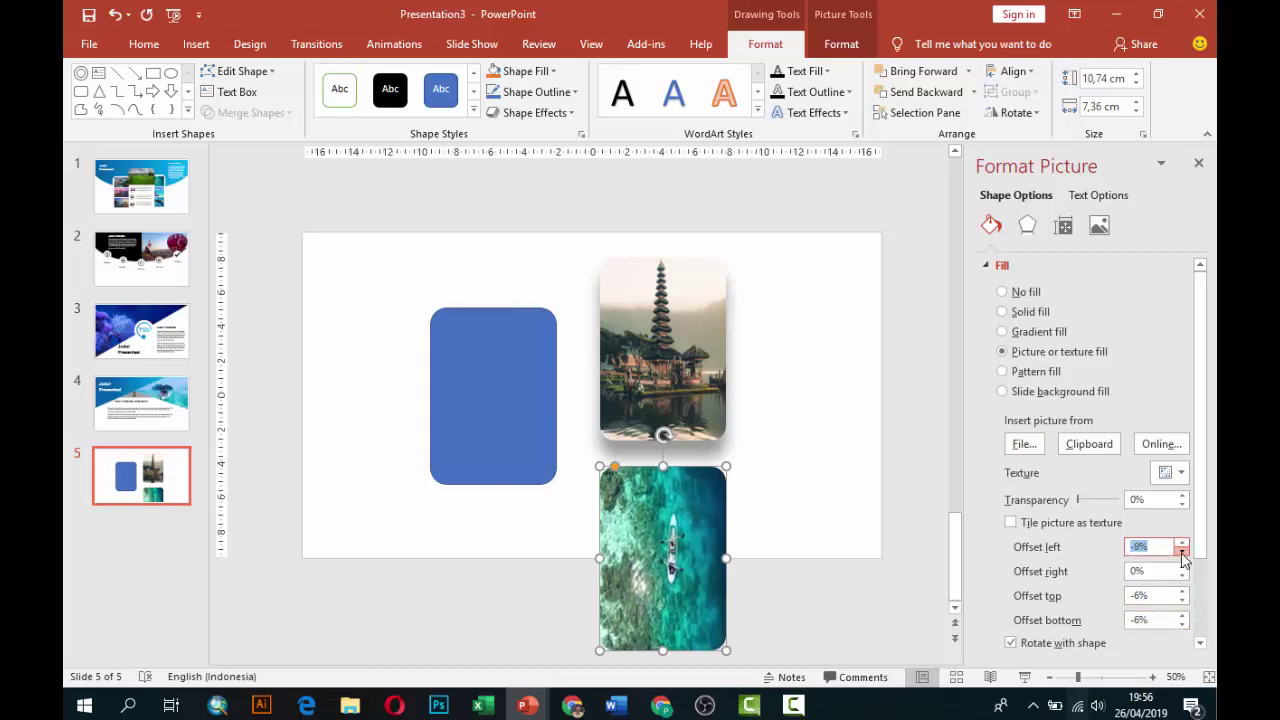
{"action": "left_click", "coordinate": [1182, 575]}
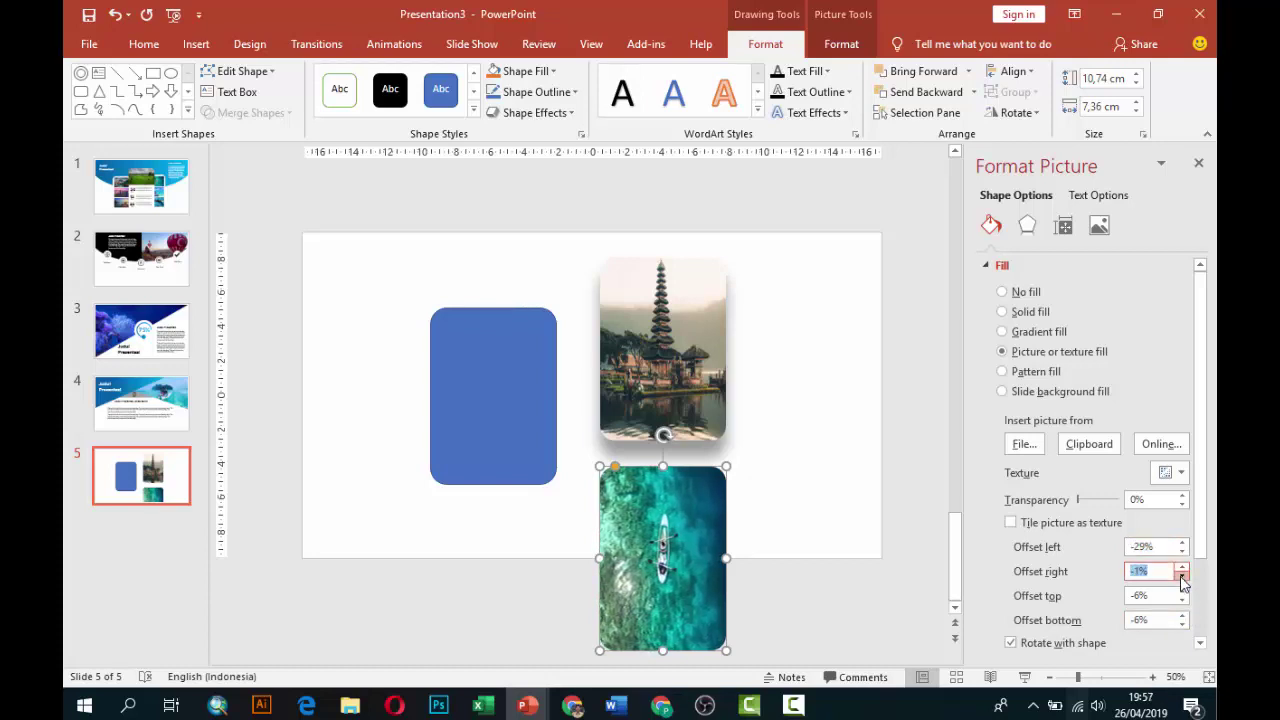
{"action": "left_click", "coordinate": [823, 506]}
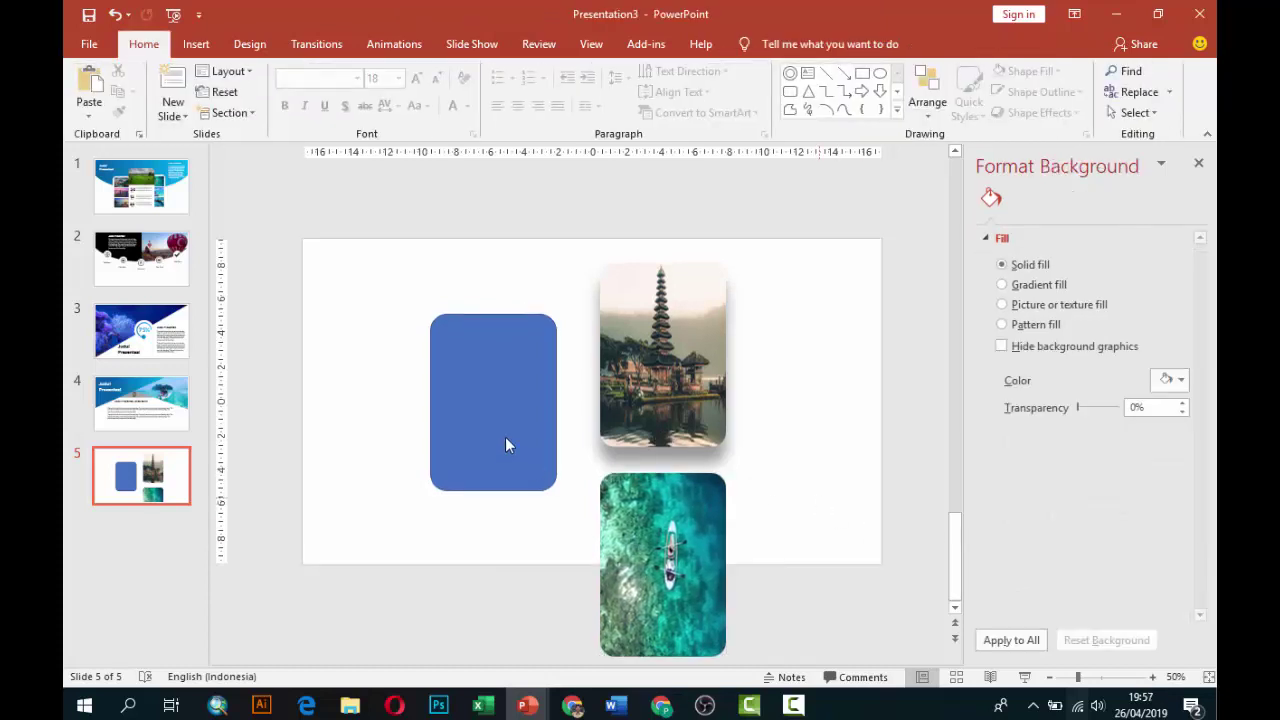
Copy the temple card's shadowed picture style onto the blue left card with Format Painter
{"action": "left_click", "coordinate": [505, 440]}
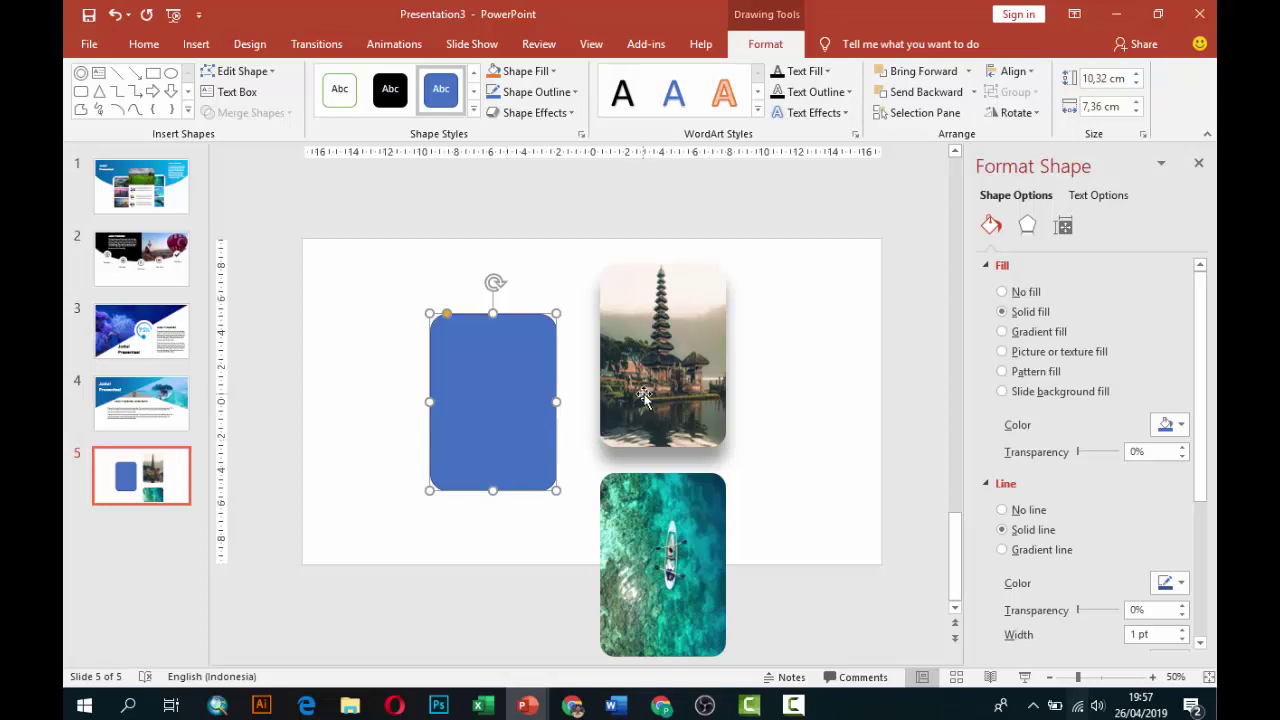
{"action": "left_click", "coordinate": [712, 330]}
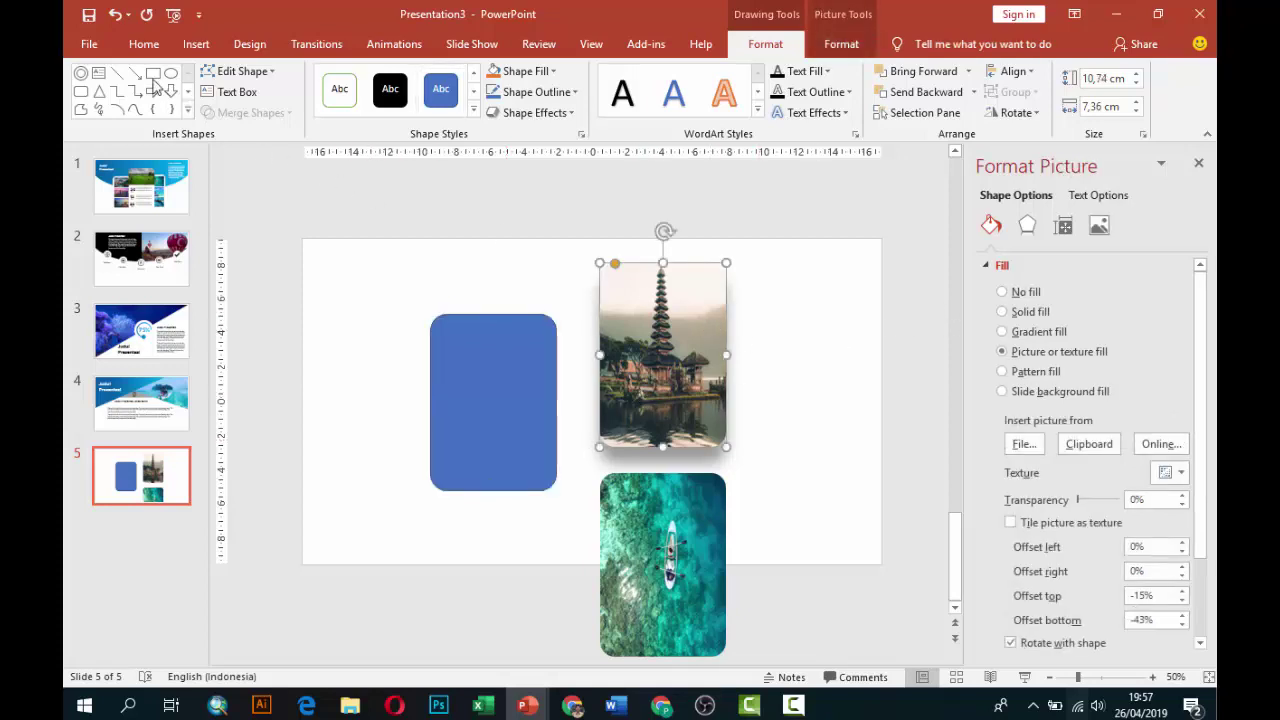
{"action": "left_click", "coordinate": [143, 44]}
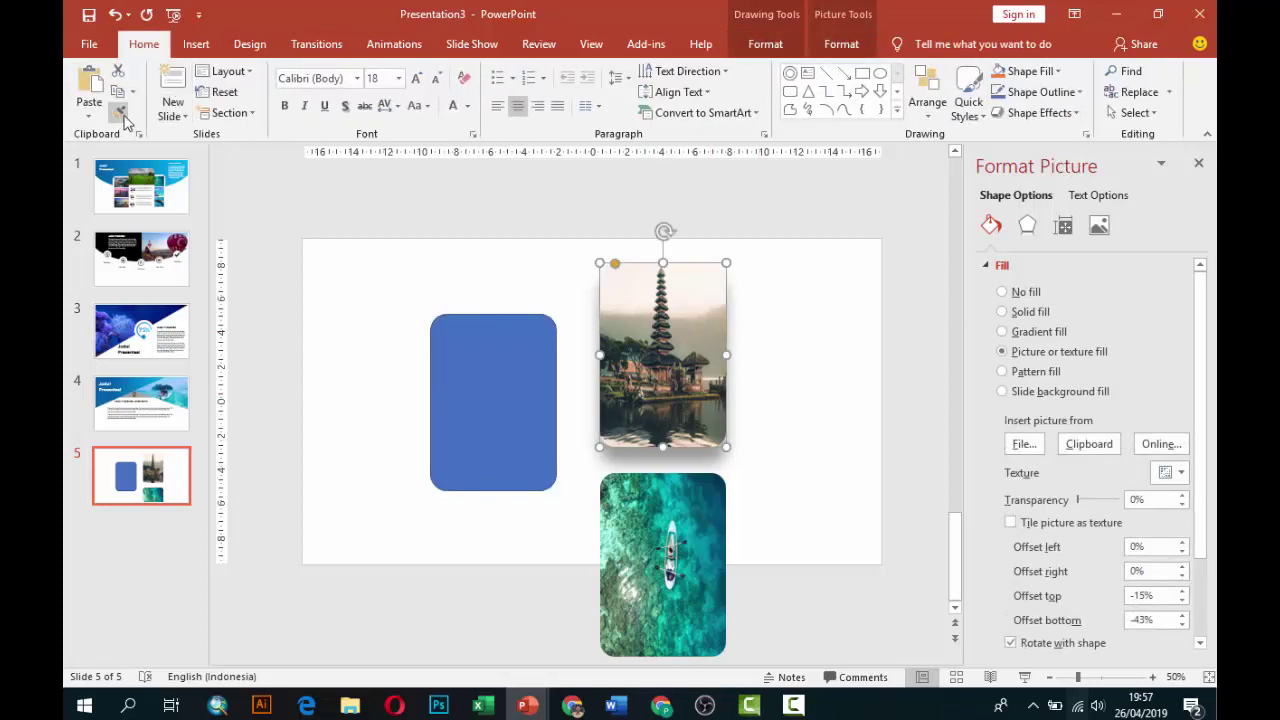
{"action": "left_click", "coordinate": [119, 112]}
{"action": "left_click", "coordinate": [478, 361]}
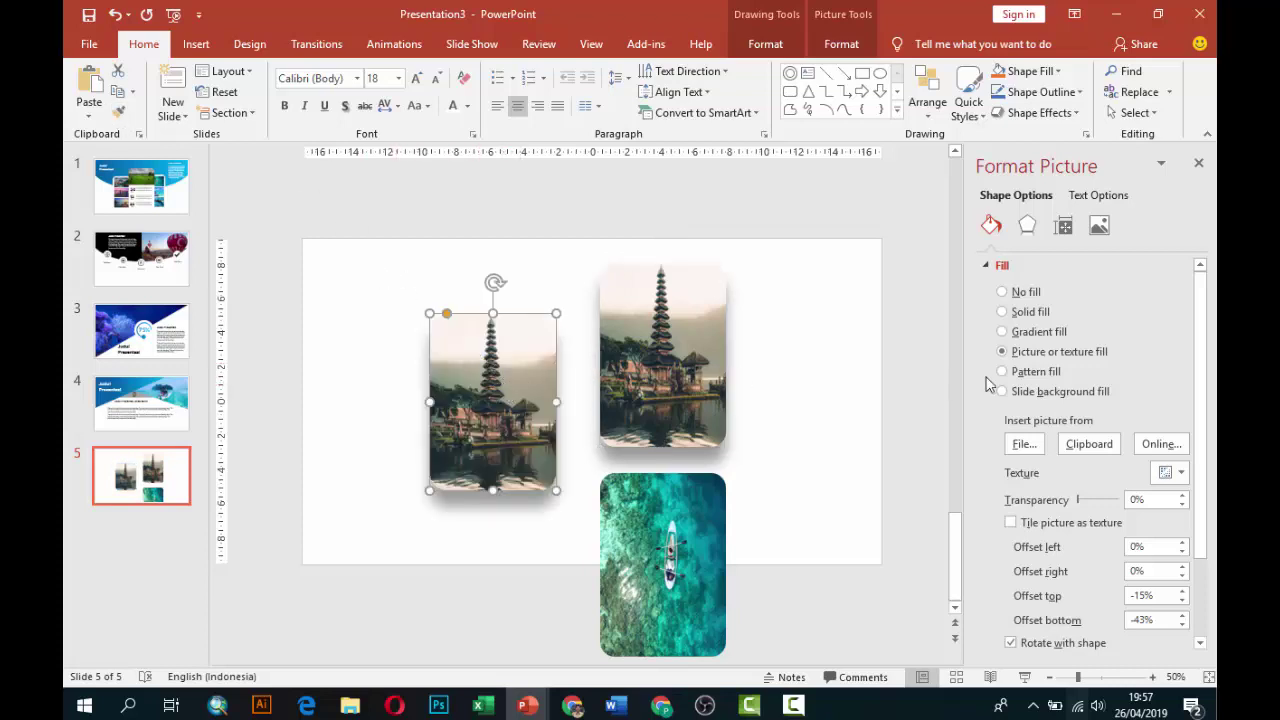
Replace the left card's picture with the green rice-terrace photo
{"action": "left_click", "coordinate": [1024, 444]}
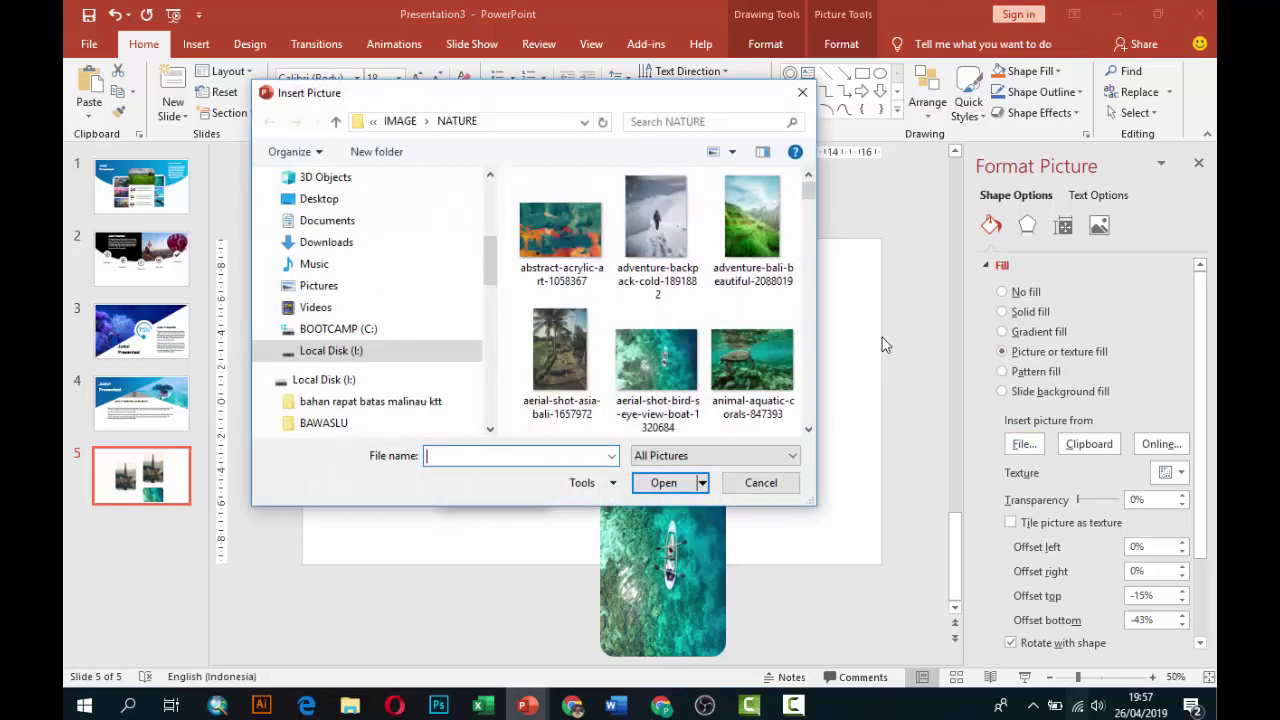
{"action": "left_click", "coordinate": [752, 220]}
{"action": "left_click", "coordinate": [686, 481]}
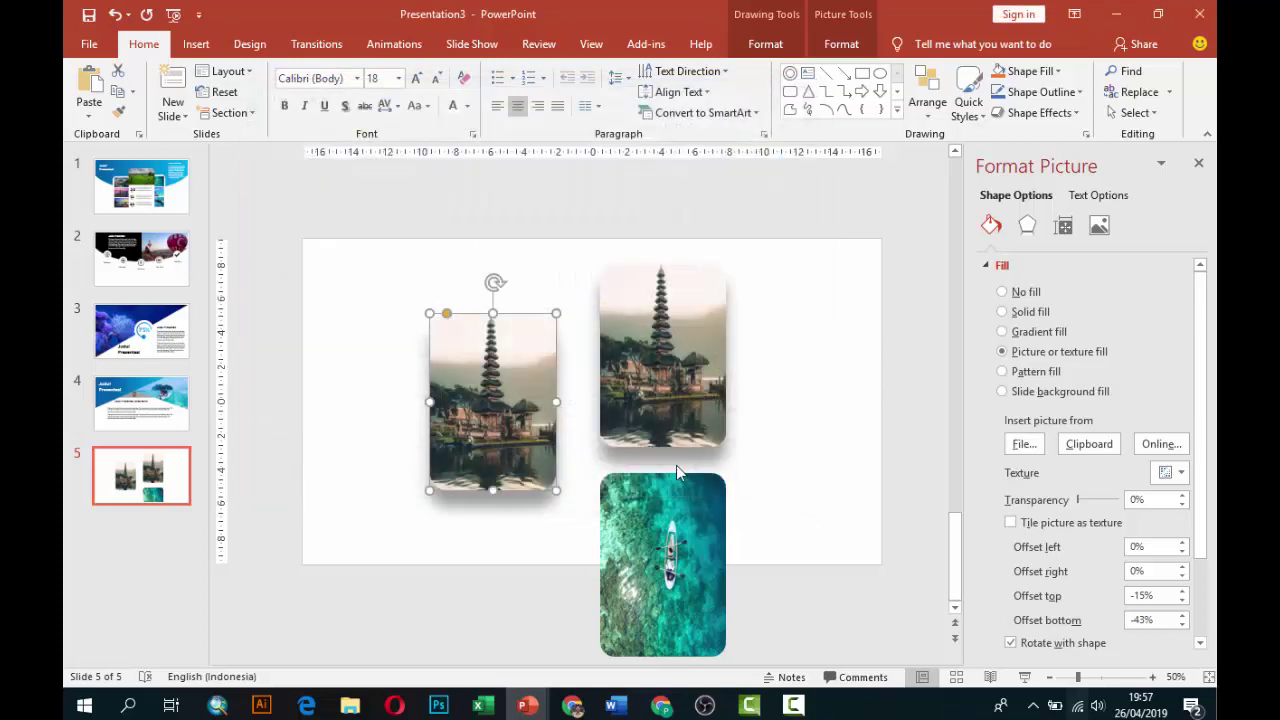
{"action": "left_click", "coordinate": [848, 420]}
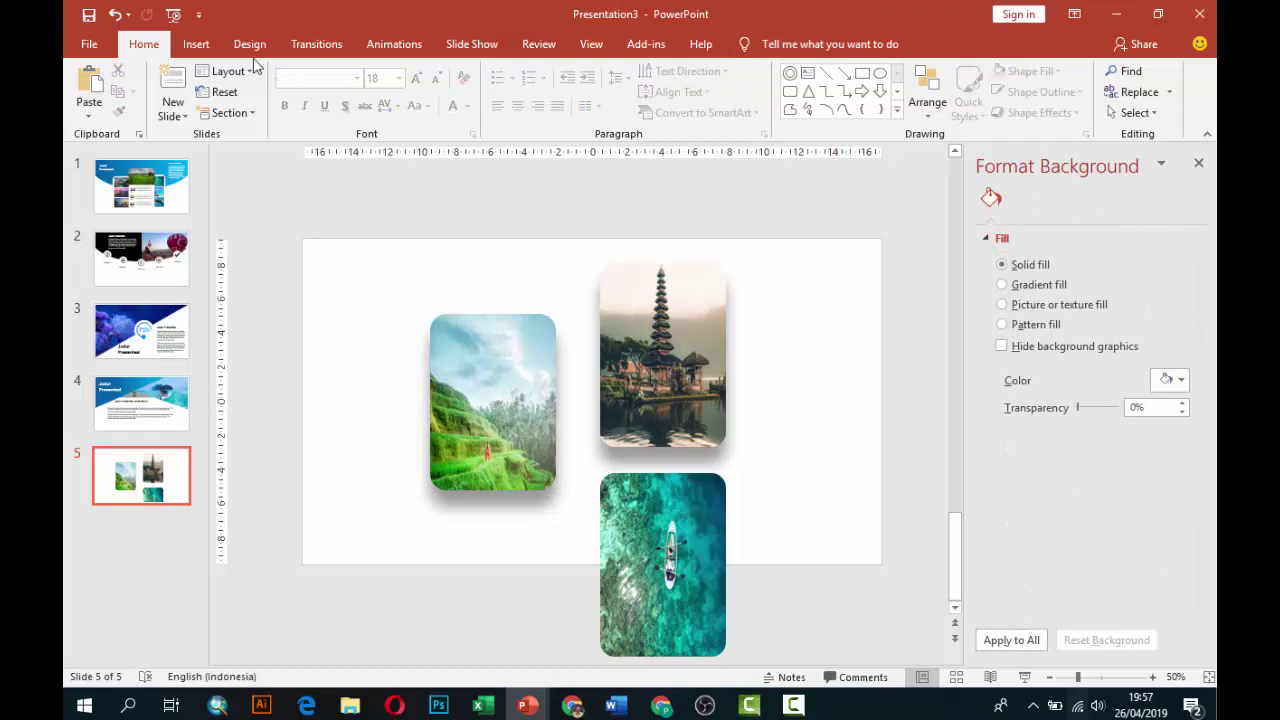
Draw a rectangle to the right of the temple photo
{"action": "left_click", "coordinate": [196, 44]}
{"action": "left_click", "coordinate": [394, 95]}
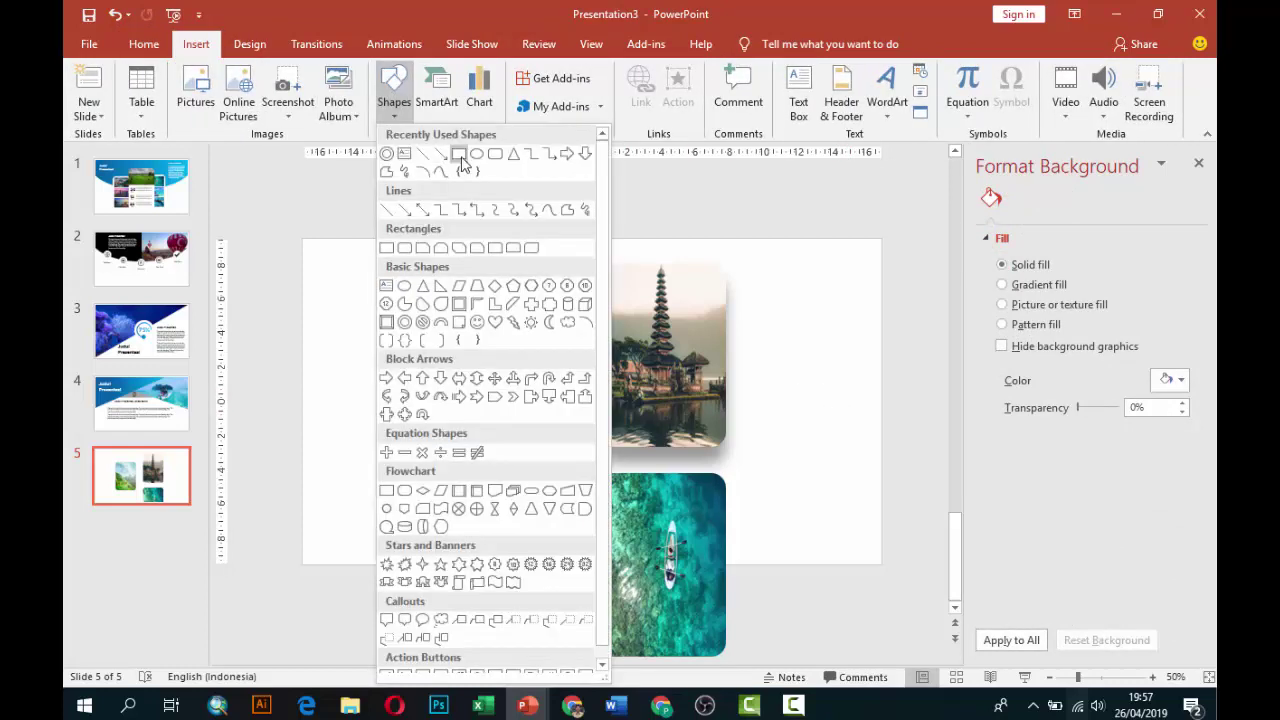
{"action": "left_click", "coordinate": [459, 155]}
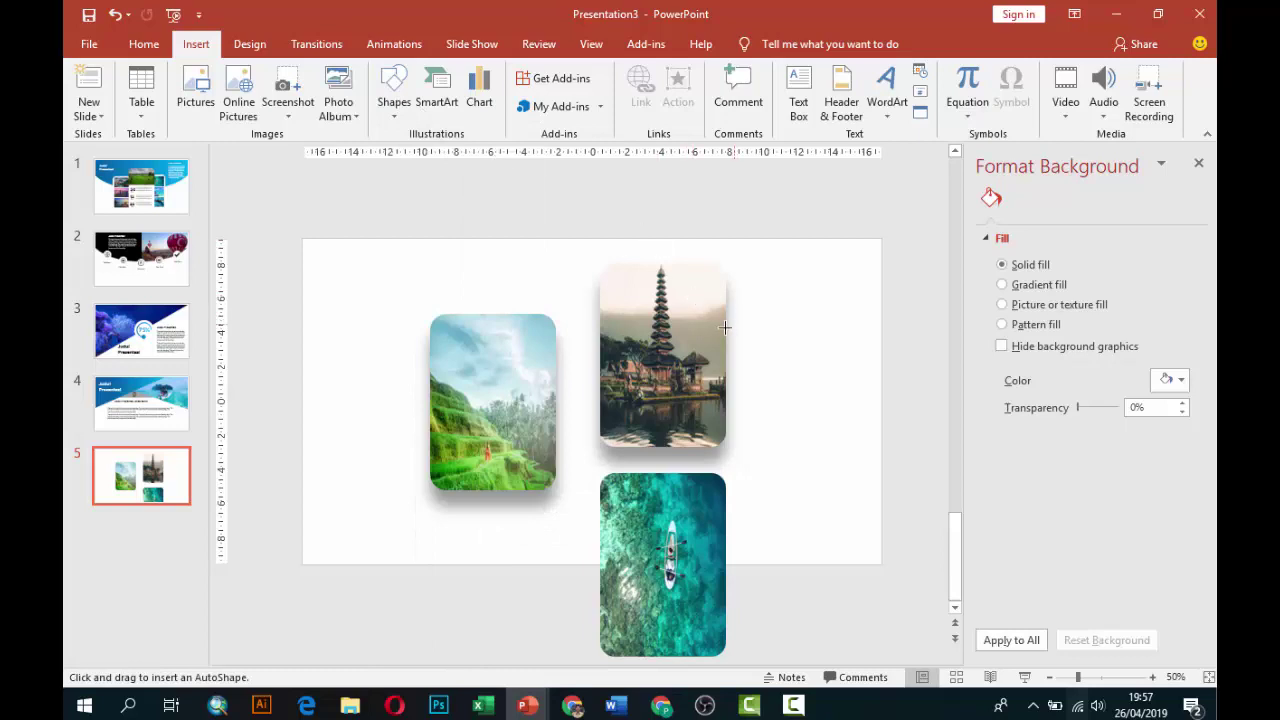
{"action": "left_click_drag", "start_coordinate": [689, 315], "coordinate": [866, 400]}
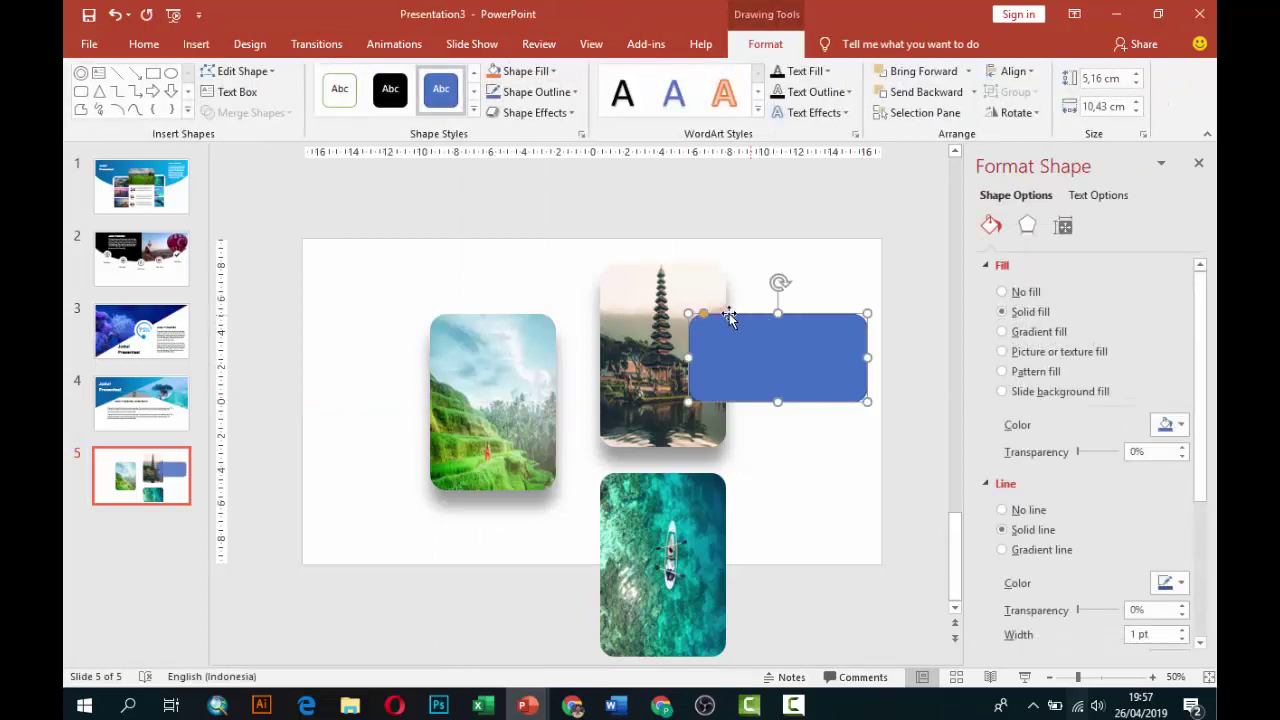
{"action": "key", "text": "ctrl+y"}
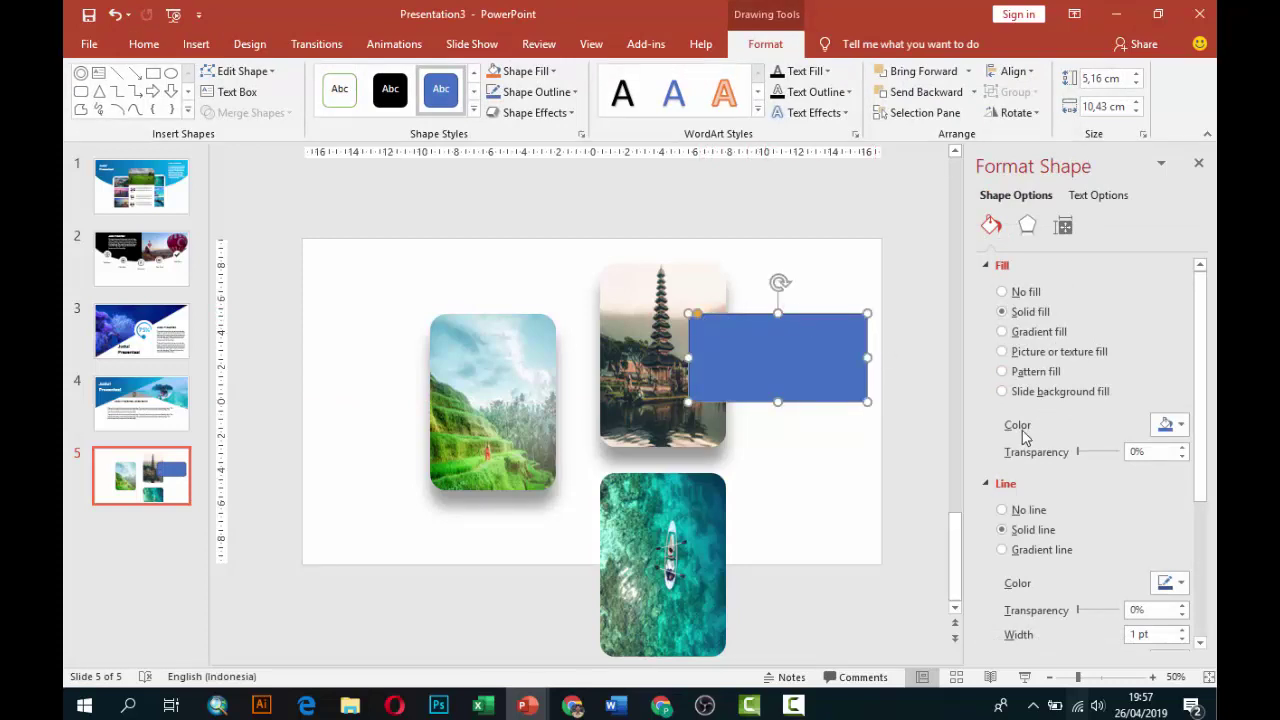
Make the rectangle white with no outline
{"action": "left_click", "coordinate": [1003, 510]}
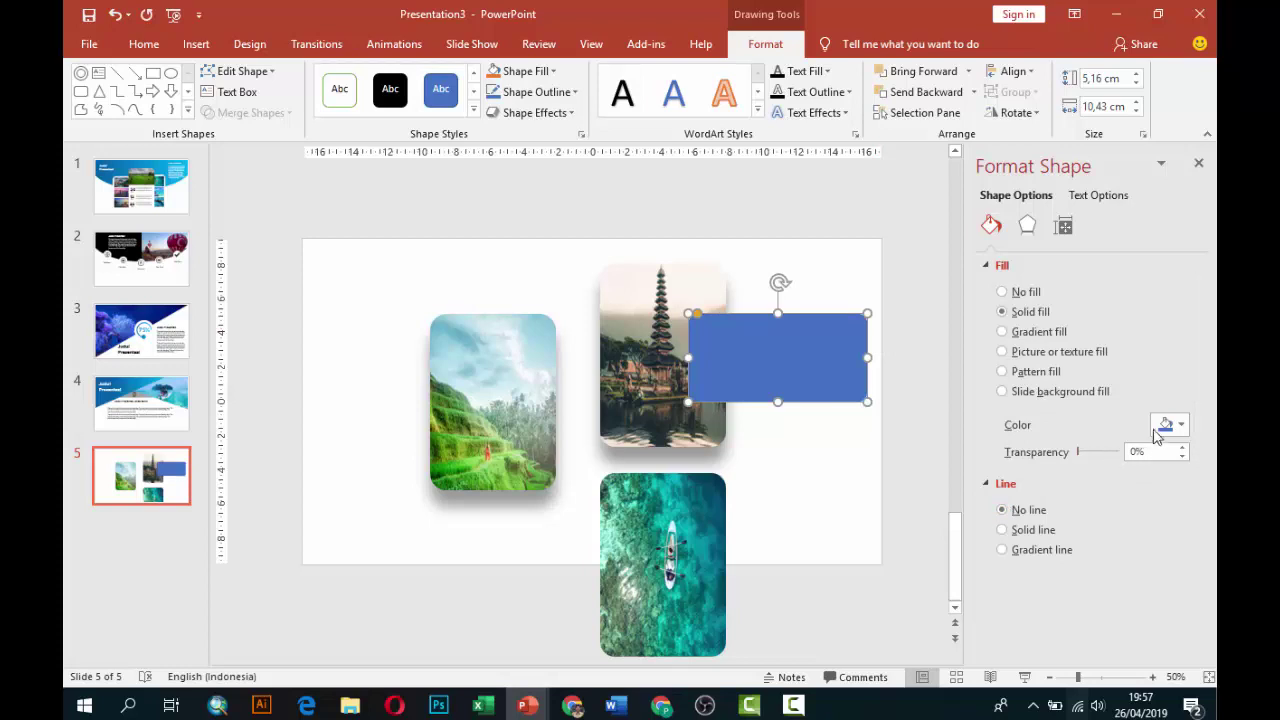
{"action": "left_click", "coordinate": [1166, 426]}
{"action": "left_click", "coordinate": [1073, 467]}
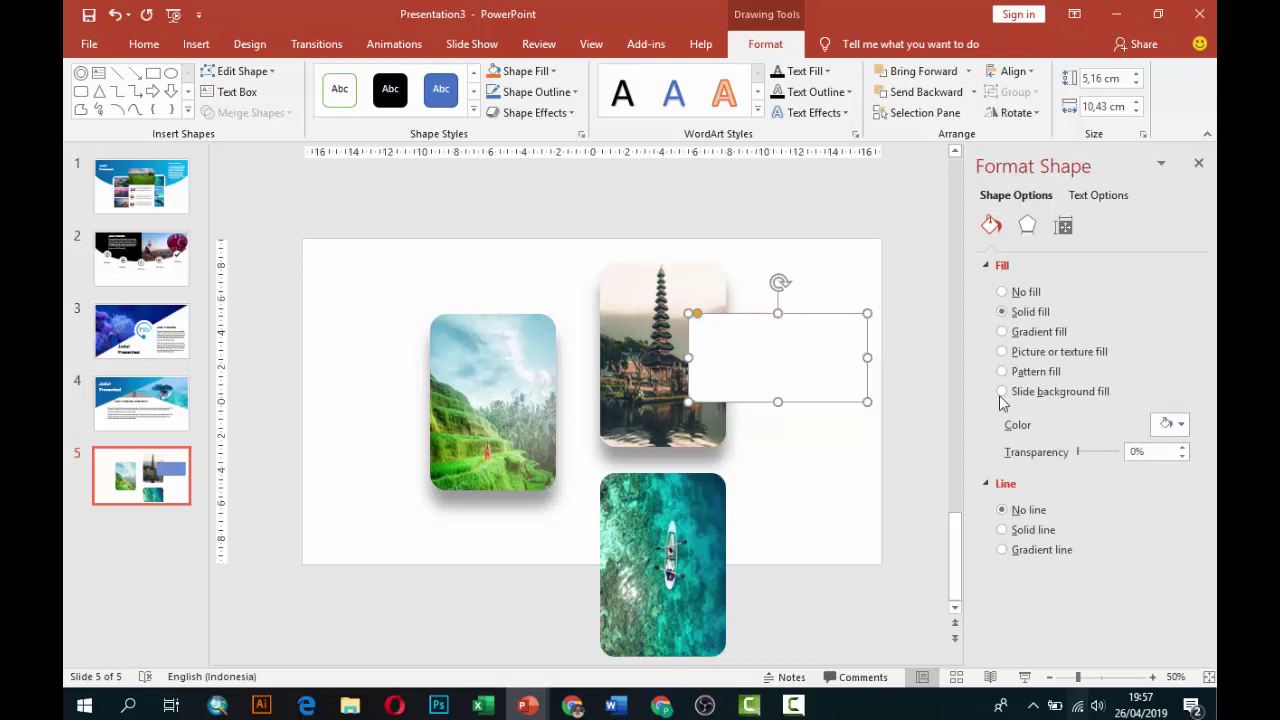
Give the white rectangle an outer shadow with 9 pt distance and 13 pt blur
{"action": "left_click", "coordinate": [1027, 227]}
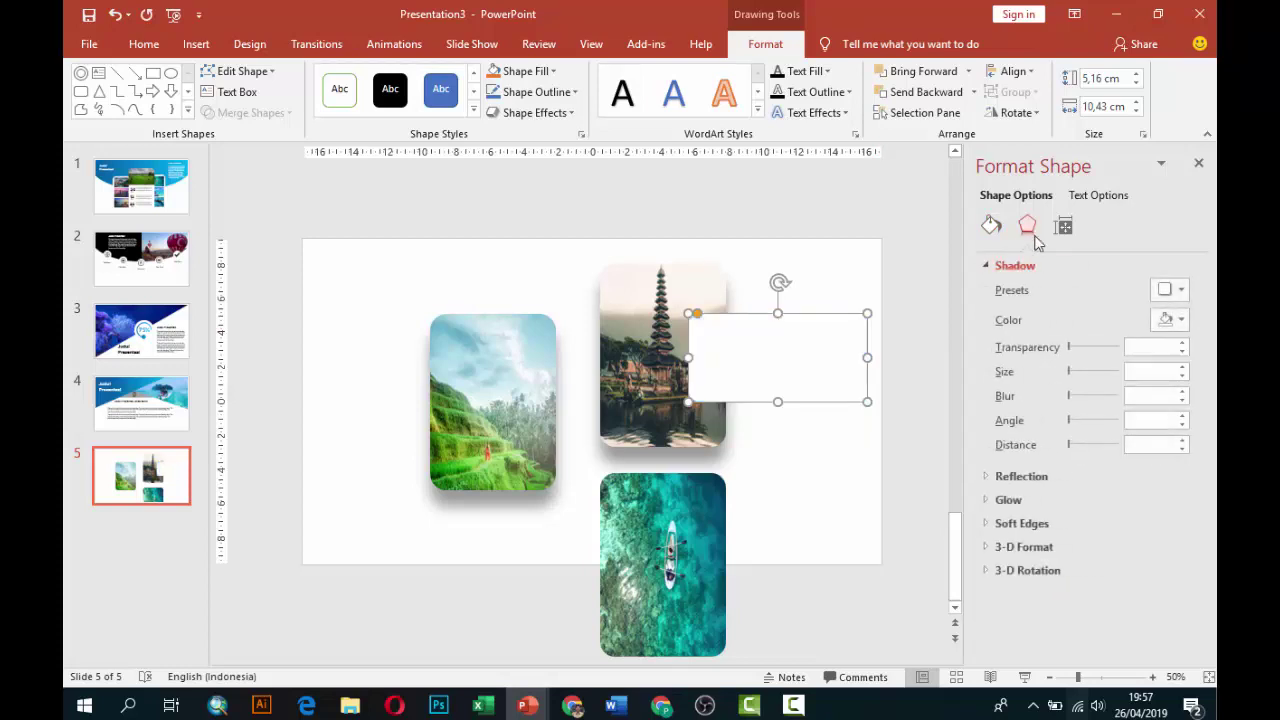
{"action": "left_click", "coordinate": [1170, 289]}
{"action": "left_click", "coordinate": [1073, 425]}
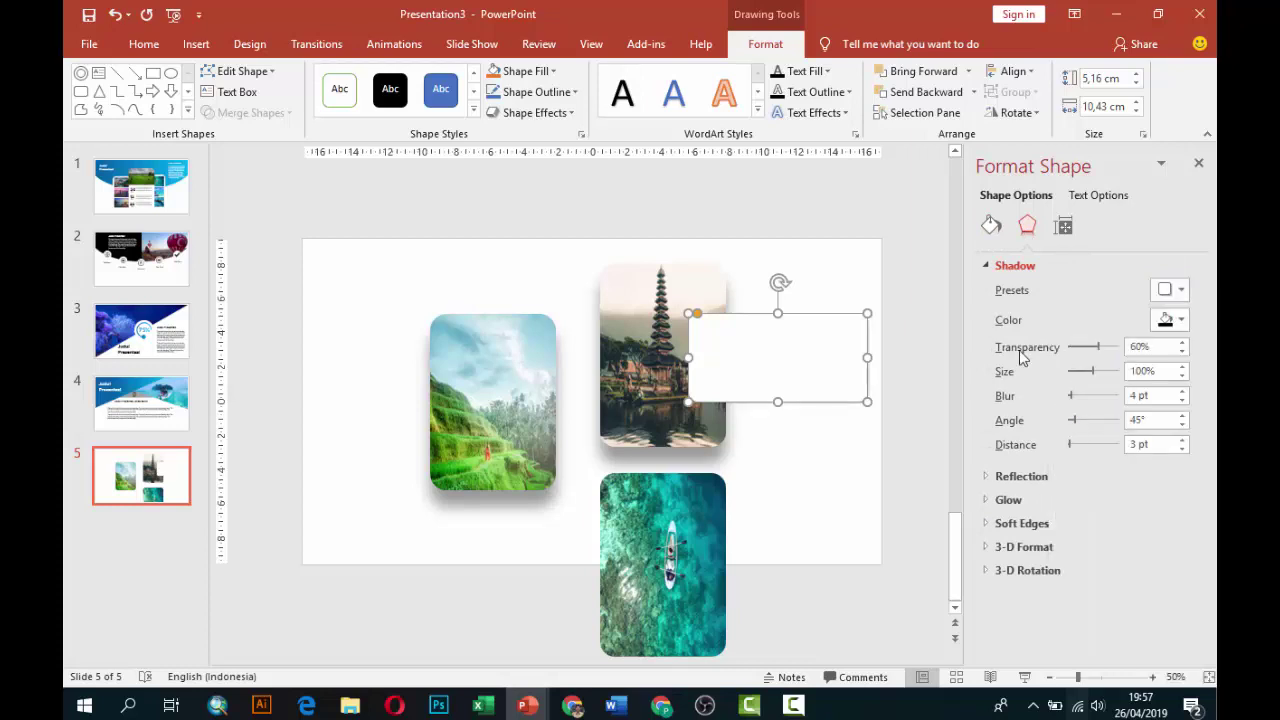
{"action": "left_click", "coordinate": [1182, 440]}
{"action": "left_click", "coordinate": [1182, 440]}
{"action": "left_click", "coordinate": [1182, 440]}
{"action": "left_click", "coordinate": [1182, 440]}
{"action": "left_click", "coordinate": [1182, 440]}
{"action": "left_click", "coordinate": [1182, 440]}
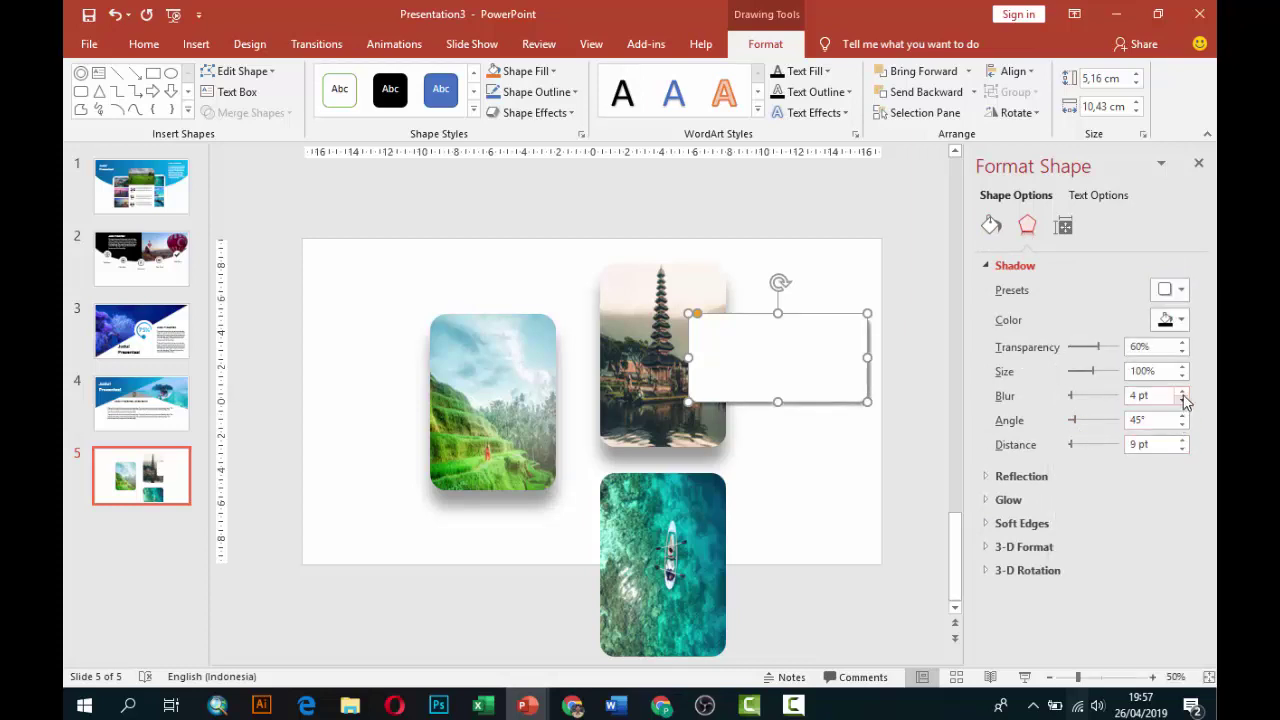
{"action": "left_click", "coordinate": [1182, 395]}
{"action": "left_click", "coordinate": [1182, 395]}
{"action": "left_click", "coordinate": [1182, 395]}
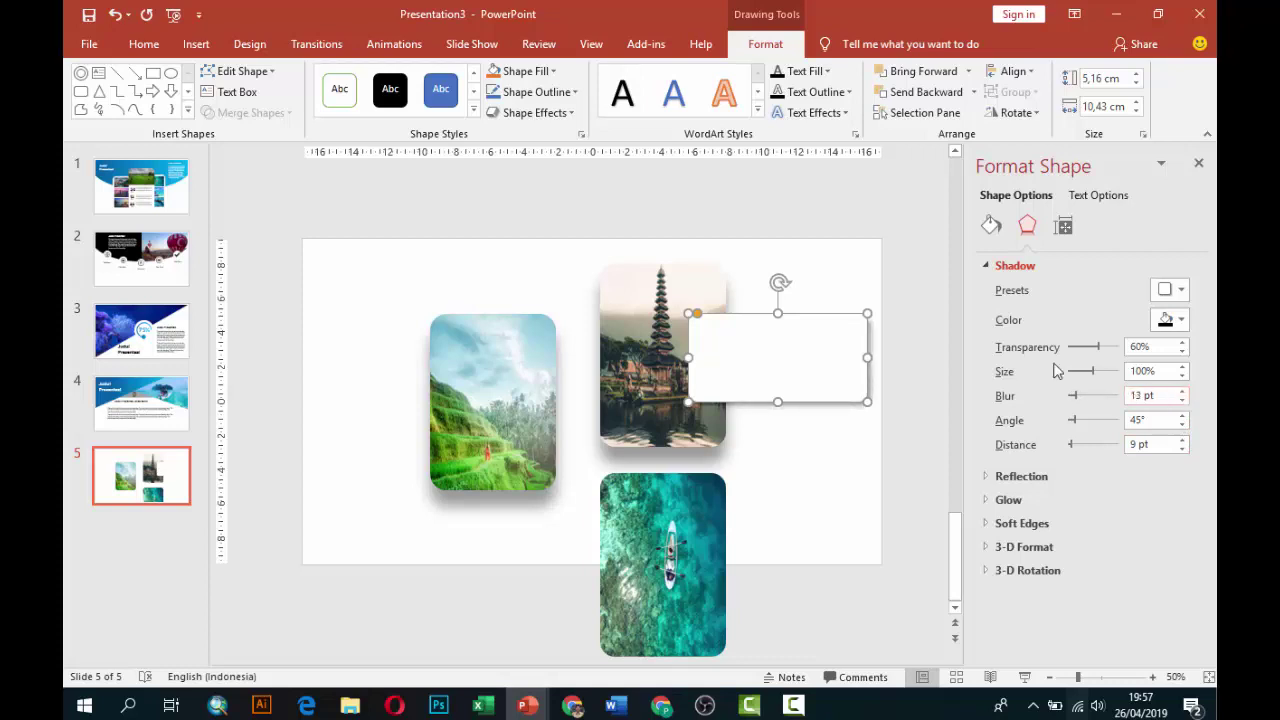
{"action": "left_click", "coordinate": [921, 281]}
{"action": "left_click", "coordinate": [840, 352]}
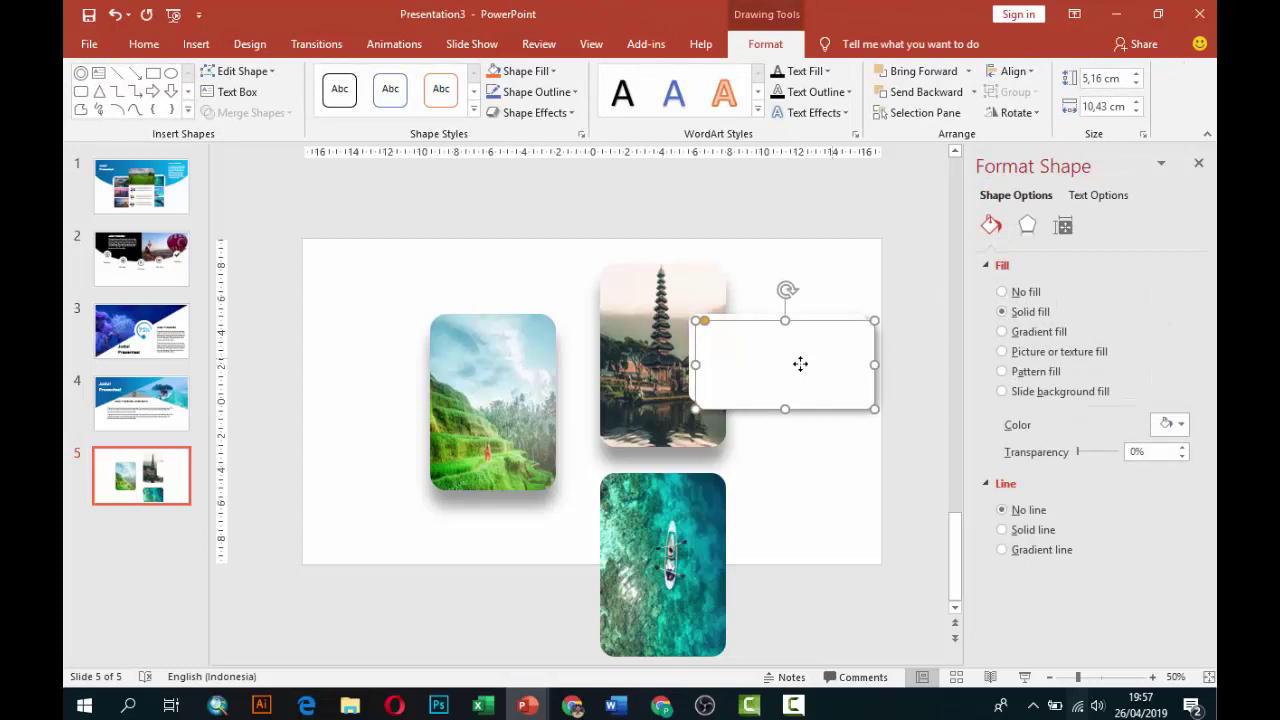
Copy the white card to the left, resize it slightly and tuck it behind the rice-terrace photo
{"action": "mouse_move", "coordinate": [800, 363]}
{"action": "left_mouse_down"}
{"action": "mouse_move", "coordinate": [430, 391]}
{"action": "mouse_move", "coordinate": [440, 380]}
{"action": "mouse_move", "coordinate": [471, 388]}
{"action": "mouse_move", "coordinate": [440, 371]}
{"action": "left_mouse_up"}
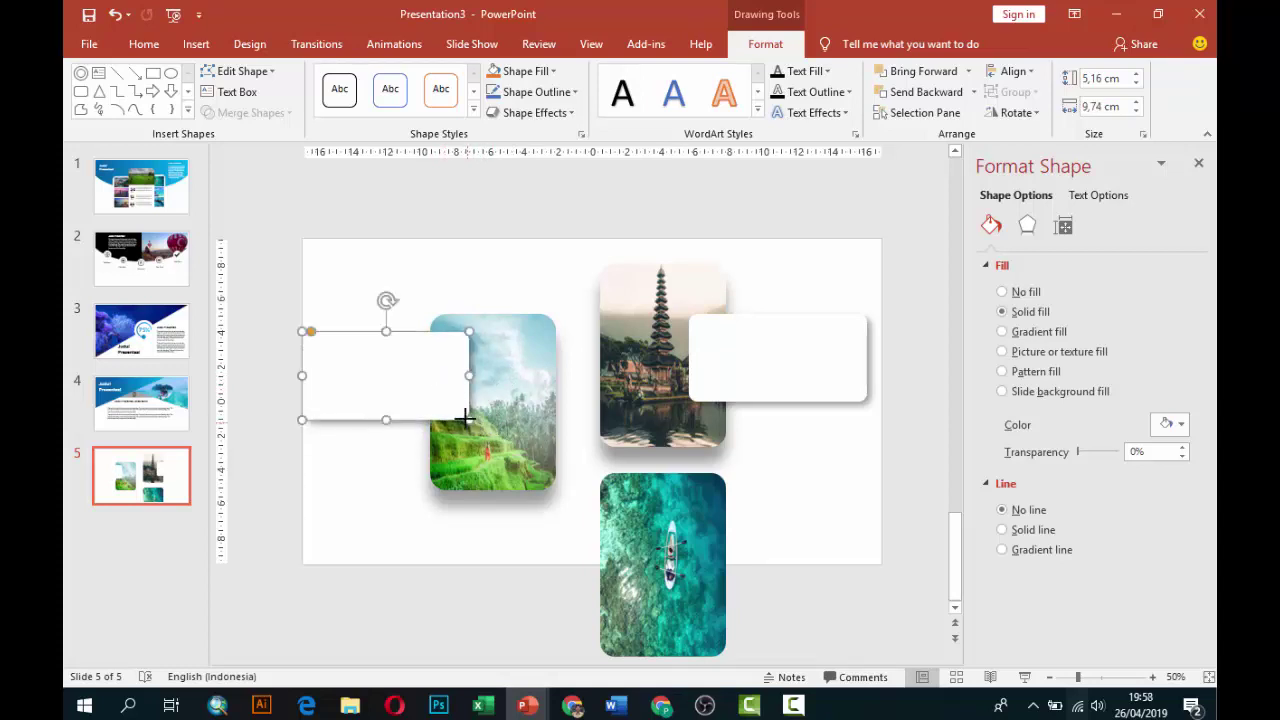
{"action": "mouse_move", "coordinate": [465, 418]}
{"action": "left_mouse_down"}
{"action": "mouse_move", "coordinate": [457, 406]}
{"action": "mouse_move", "coordinate": [541, 391]}
{"action": "left_mouse_up"}
{"action": "left_click", "coordinate": [528, 391]}
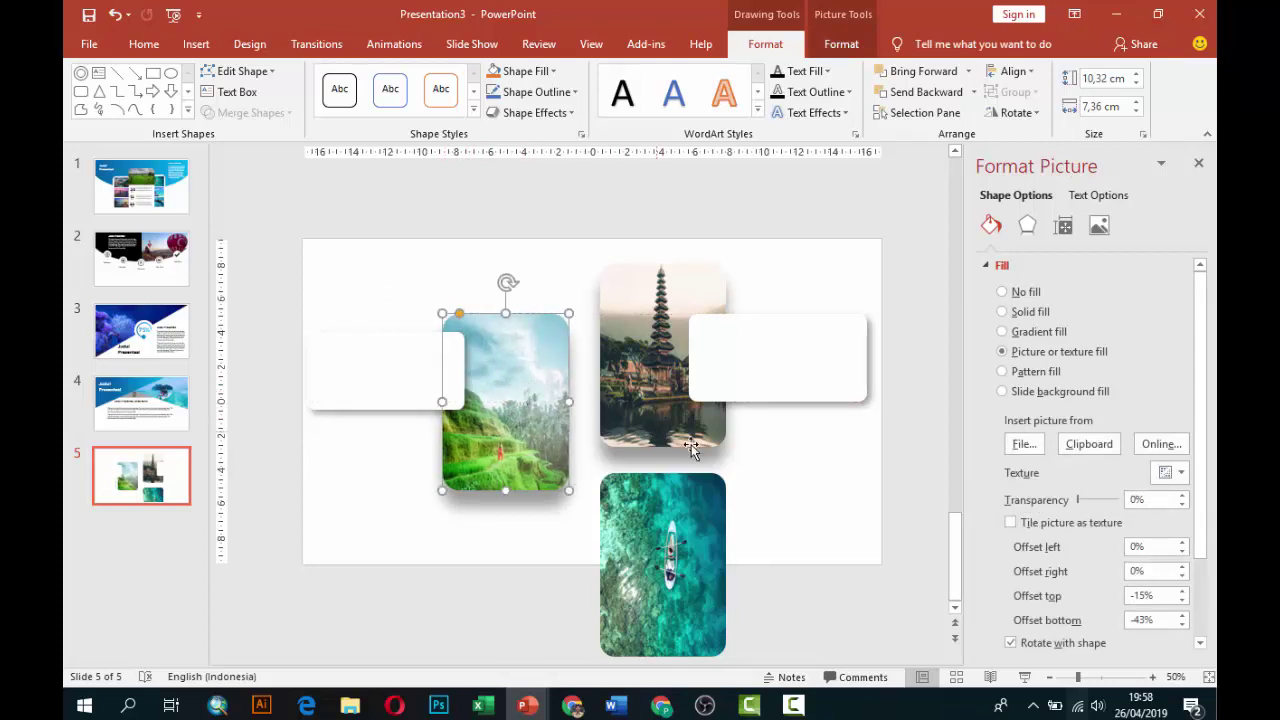
{"action": "left_click", "coordinate": [377, 458]}
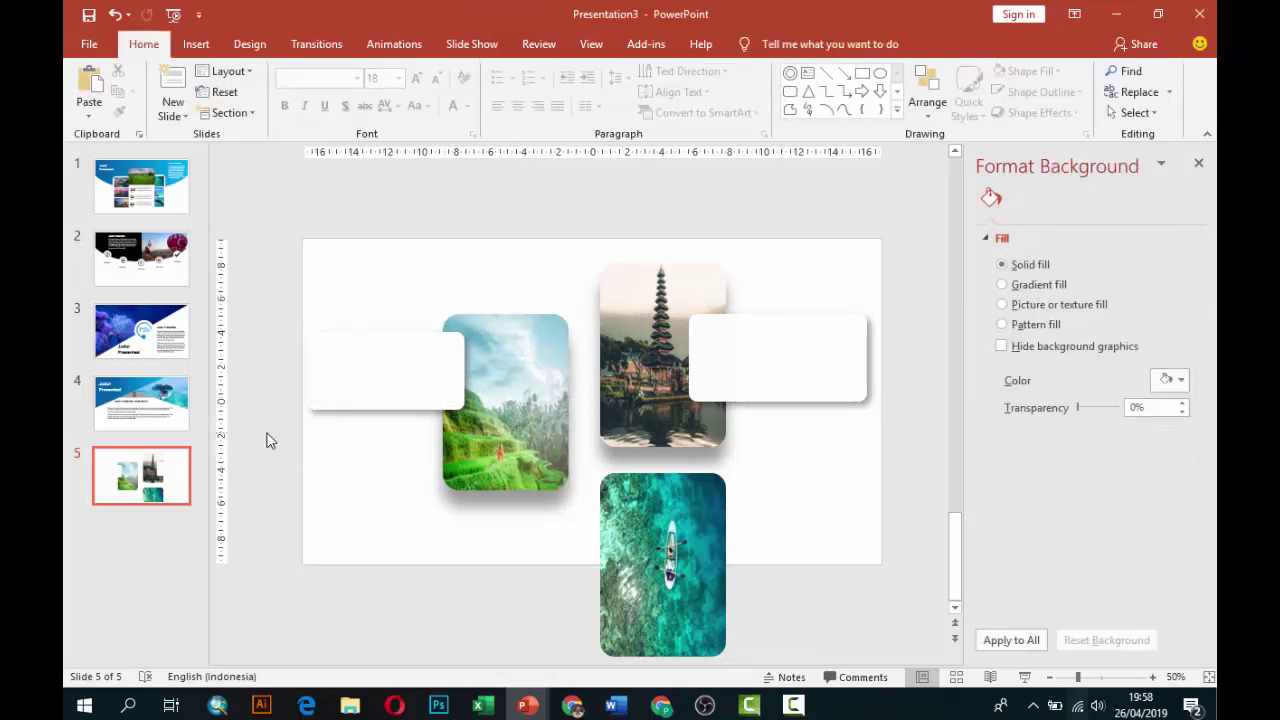
Copy slide 4's title and body text boxes onto slide 5
{"action": "left_click", "coordinate": [160, 415]}
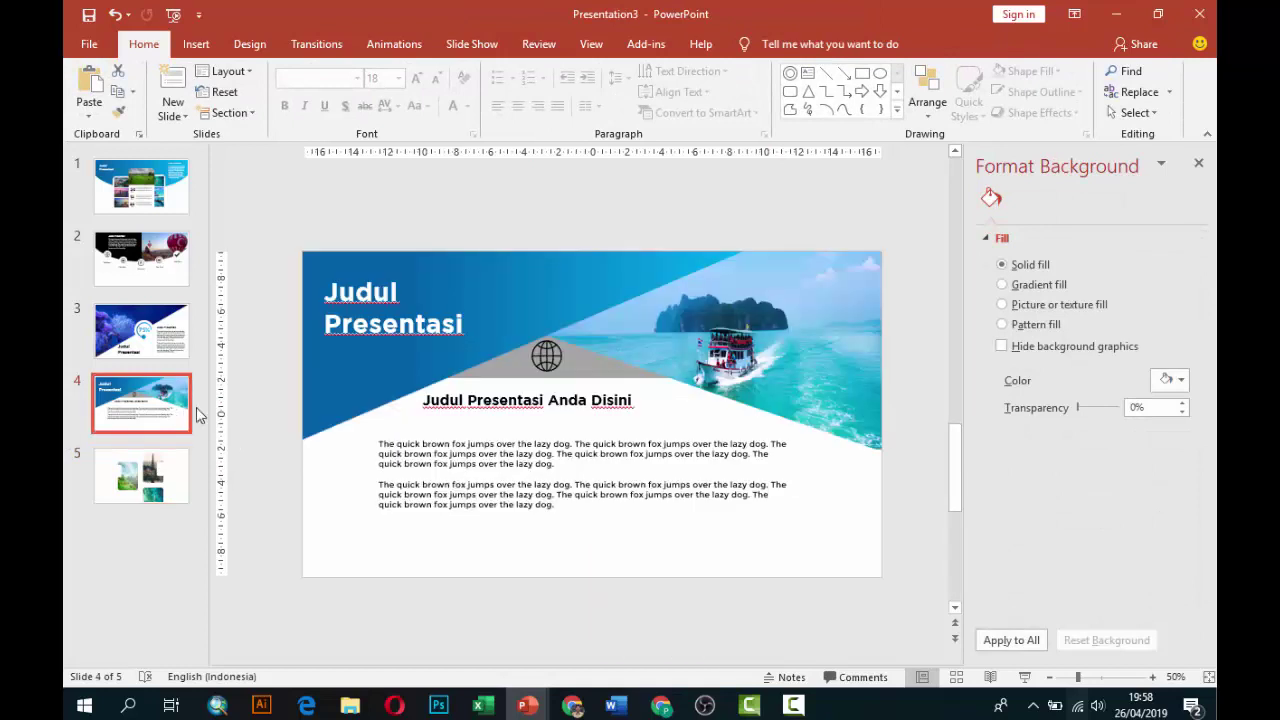
{"action": "left_click", "coordinate": [557, 399]}
{"action": "left_click", "coordinate": [543, 455], "text": "shift"}
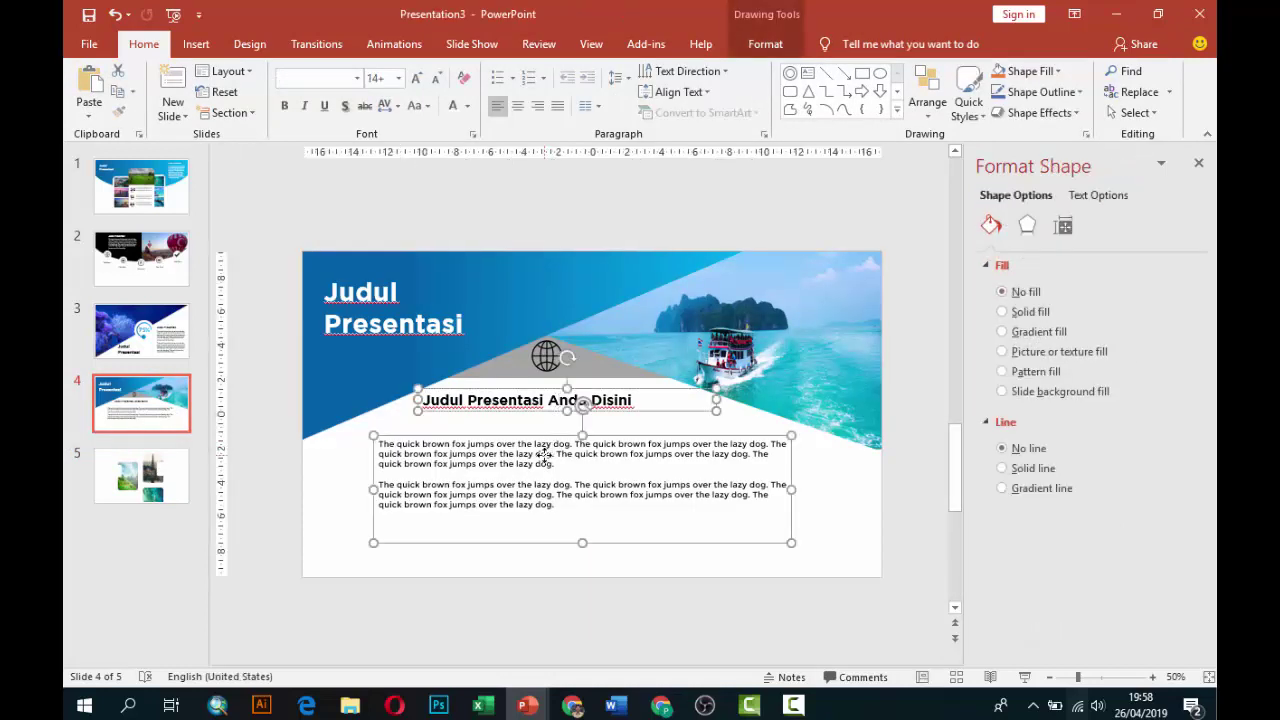
{"action": "key", "text": "ctrl+c"}
{"action": "left_click", "coordinate": [141, 475]}
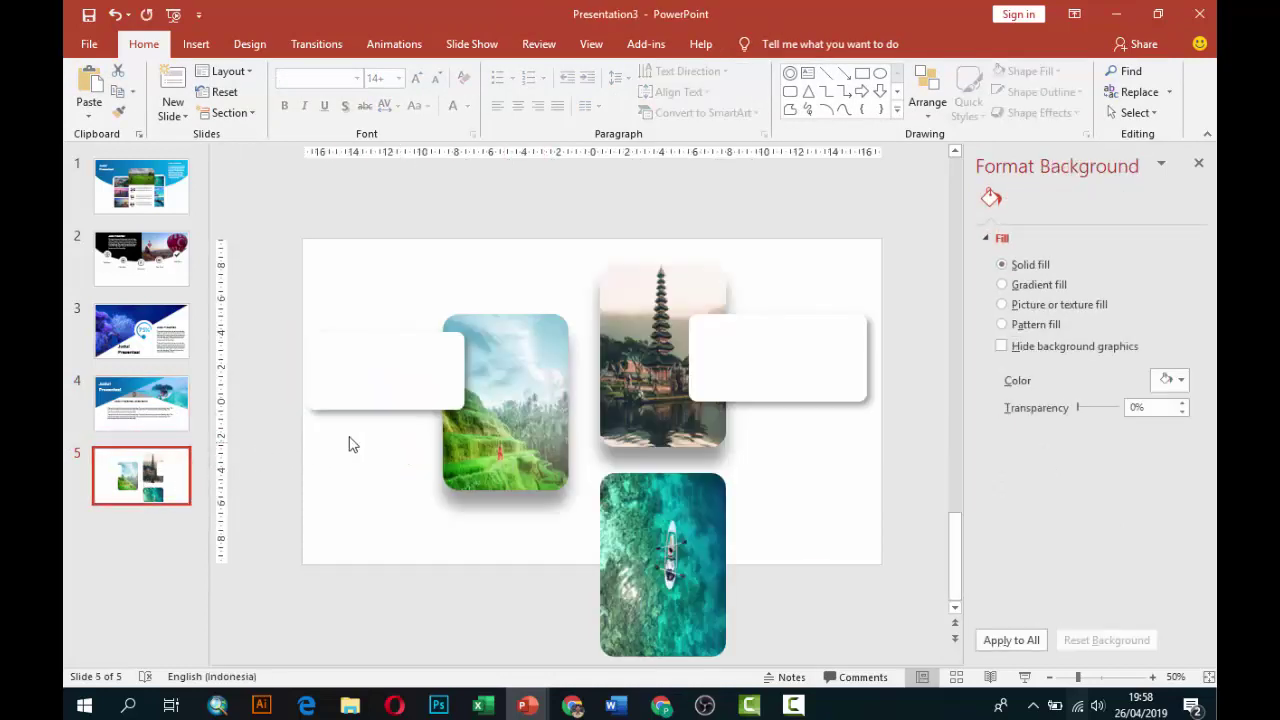
{"action": "key", "text": "ctrl+v"}
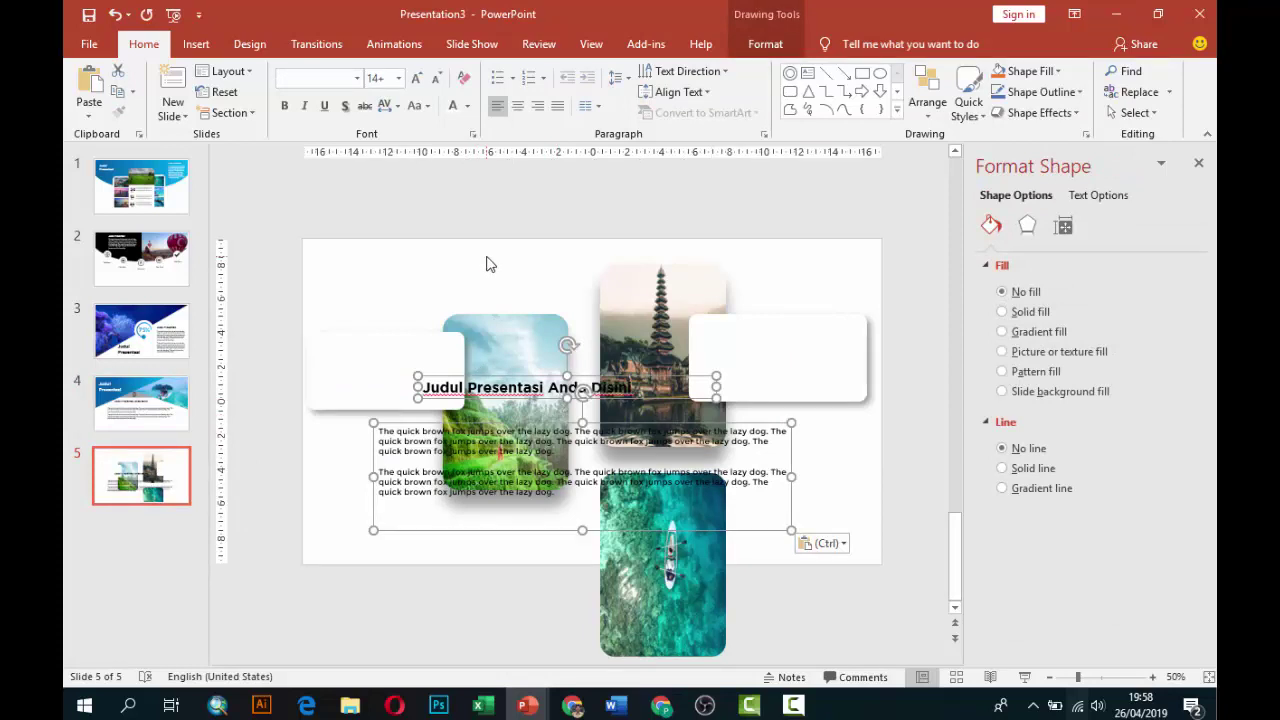
{"action": "left_click", "coordinate": [490, 264]}
Move the title into the left white card at 16 pt, wrapped onto two lines
{"action": "left_click", "coordinate": [546, 380]}
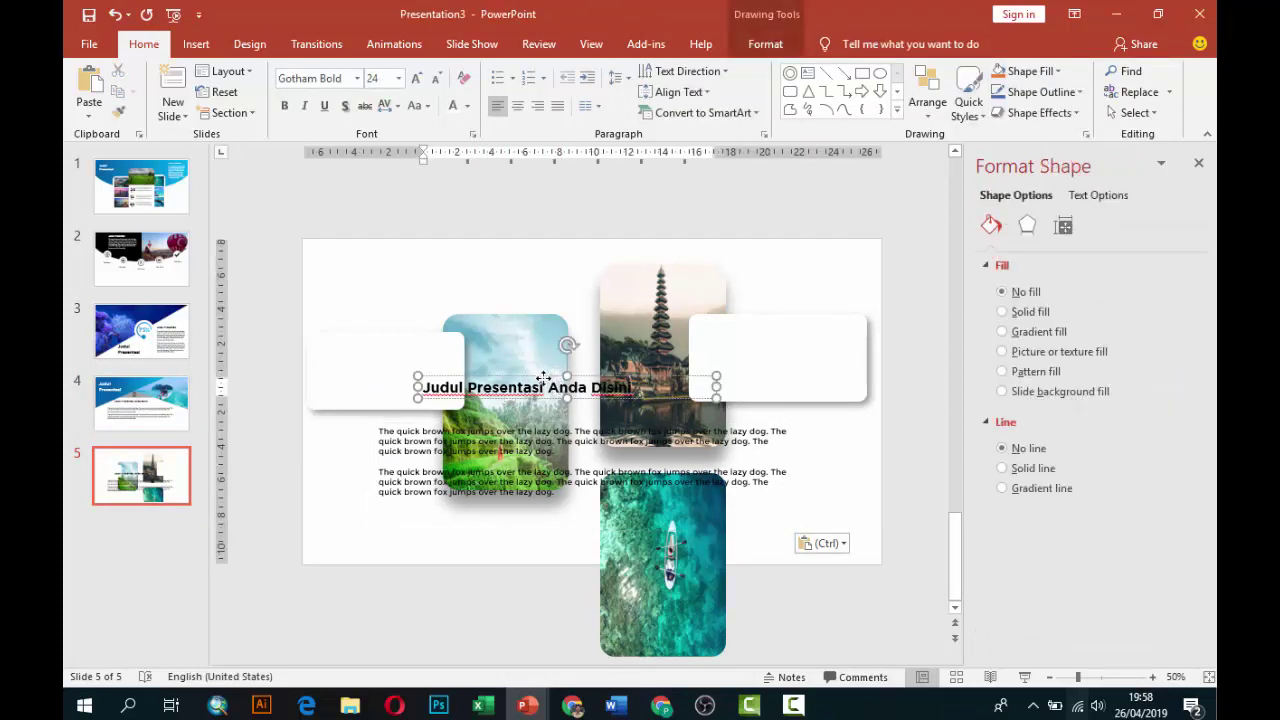
{"action": "left_click_drag", "start_coordinate": [543, 378], "coordinate": [450, 337]}
{"action": "left_click", "coordinate": [398, 78]}
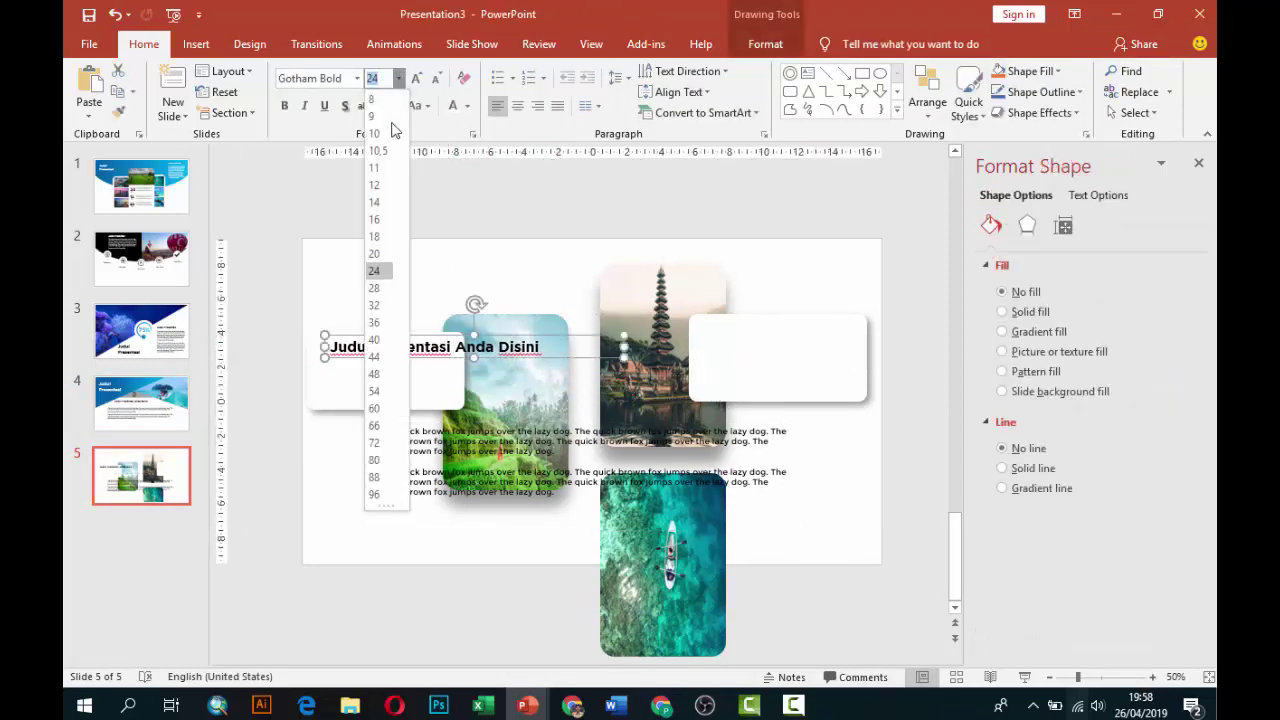
{"action": "left_click", "coordinate": [374, 219]}
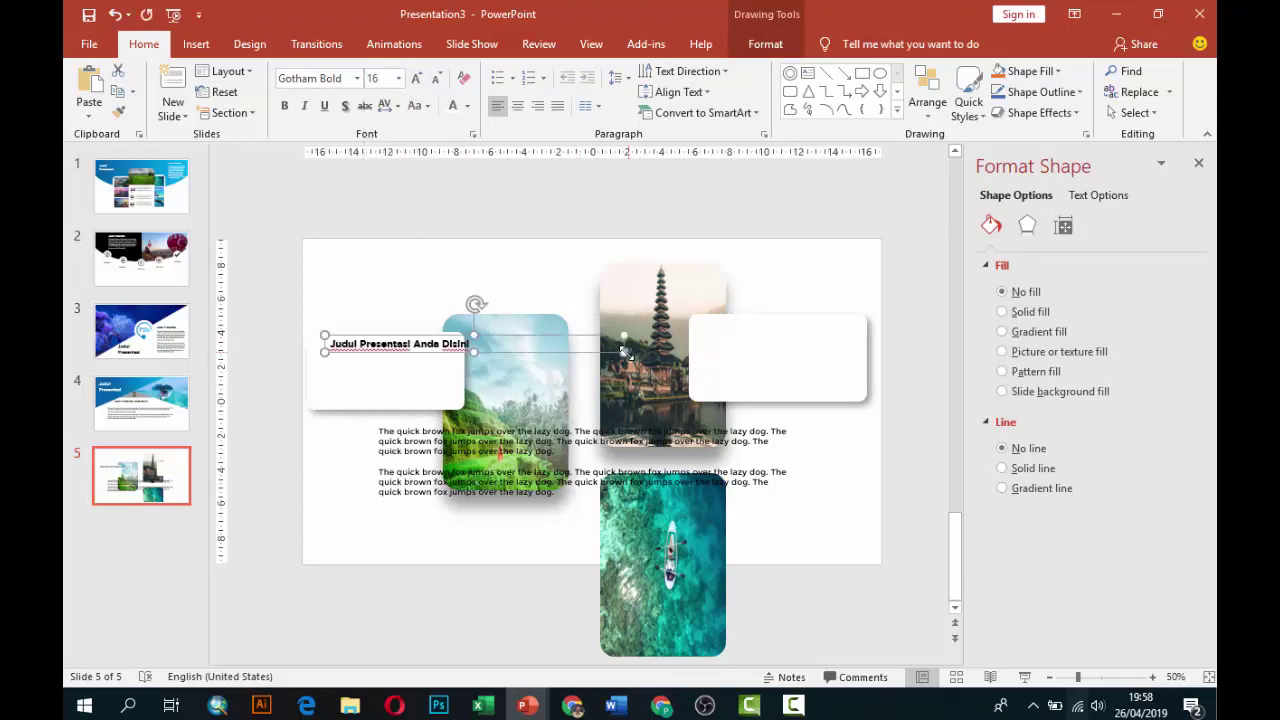
{"action": "left_click_drag", "start_coordinate": [623, 350], "coordinate": [450, 348]}
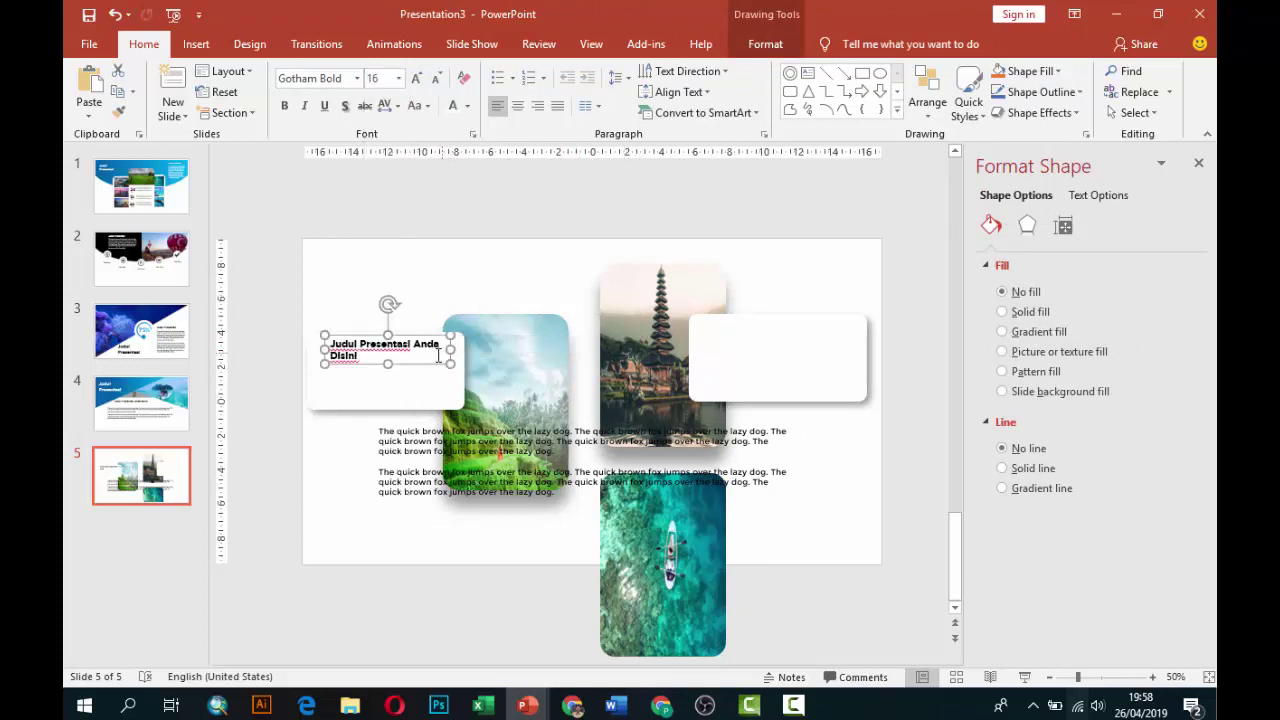
Trim the body to a short grey 'The quick brown' paragraph under the title
{"action": "left_click", "coordinate": [513, 459]}
{"action": "left_click_drag", "start_coordinate": [581, 463], "coordinate": [560, 494]}
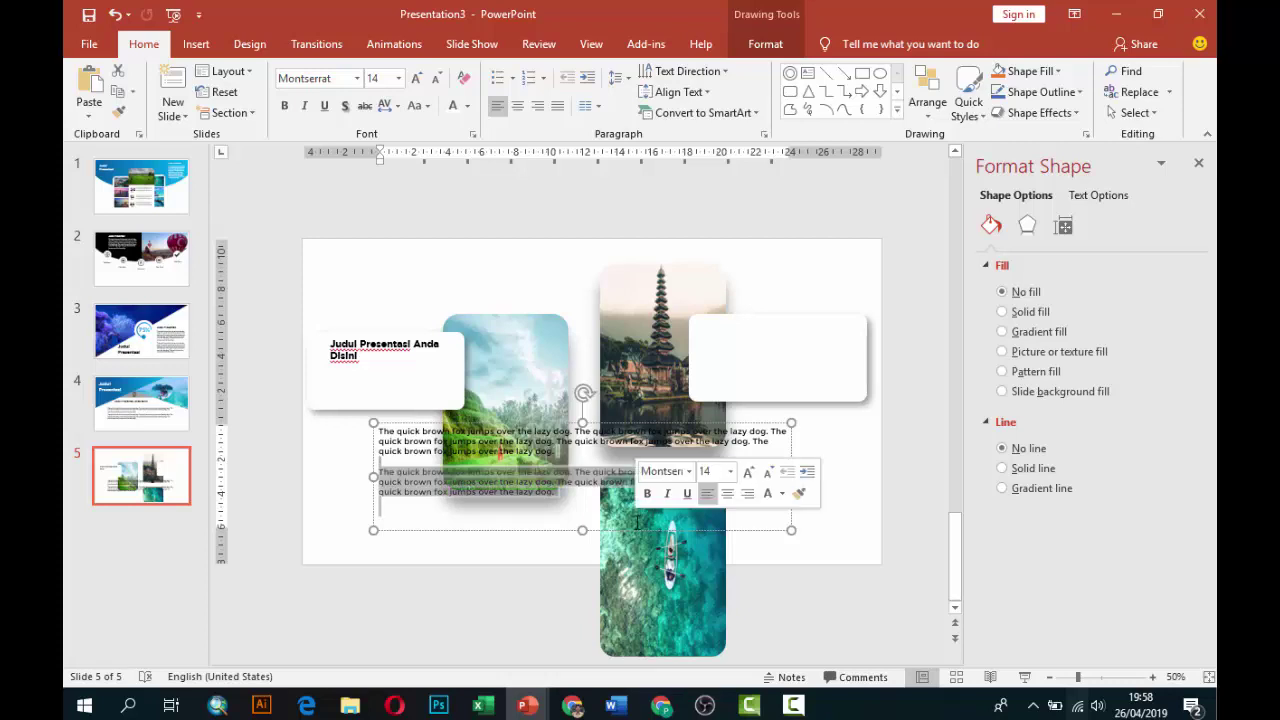
{"action": "key", "text": "Delete"}
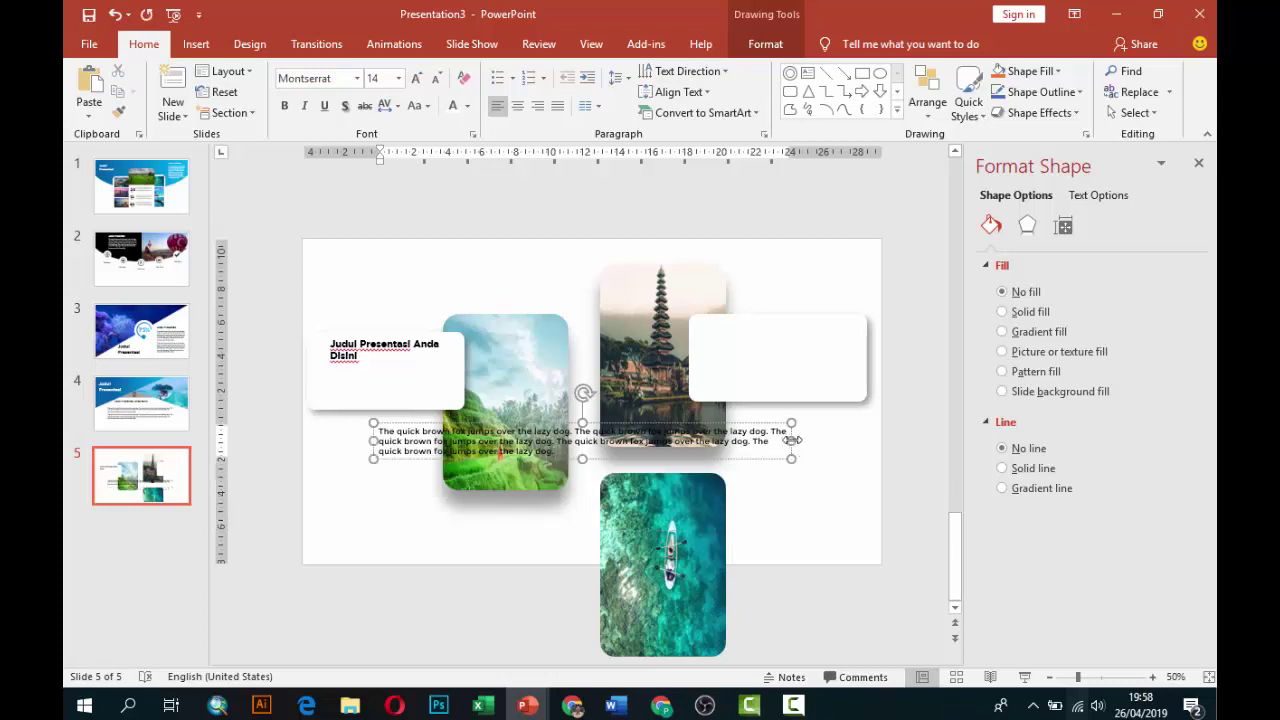
{"action": "left_click_drag", "start_coordinate": [791, 440], "coordinate": [543, 445]}
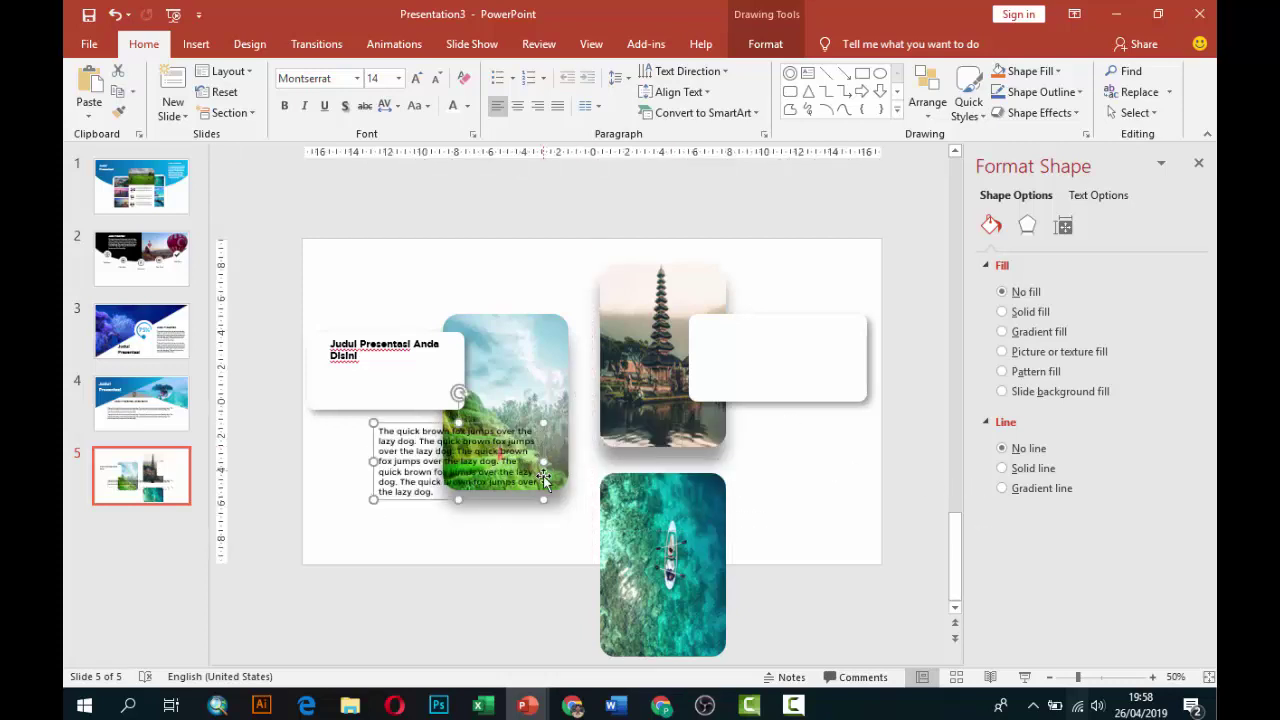
{"action": "left_click_drag", "start_coordinate": [544, 498], "coordinate": [519, 510]}
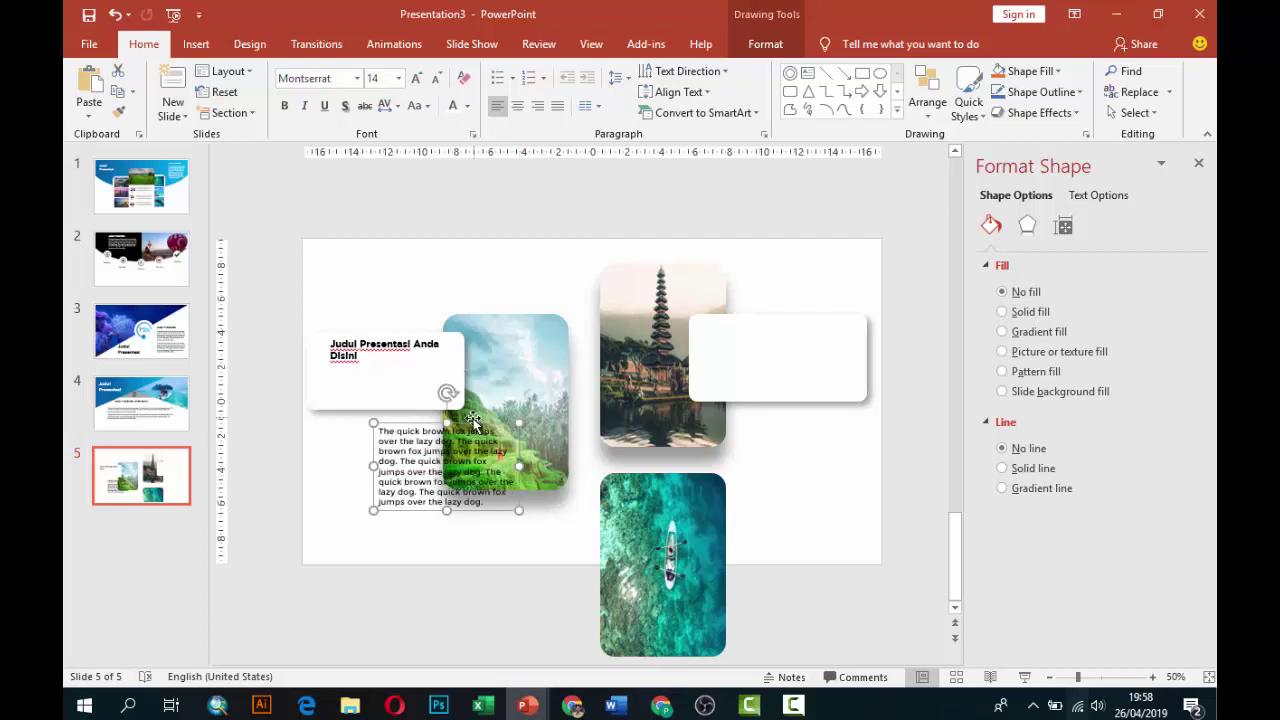
{"action": "left_click_drag", "start_coordinate": [473, 425], "coordinate": [425, 368]}
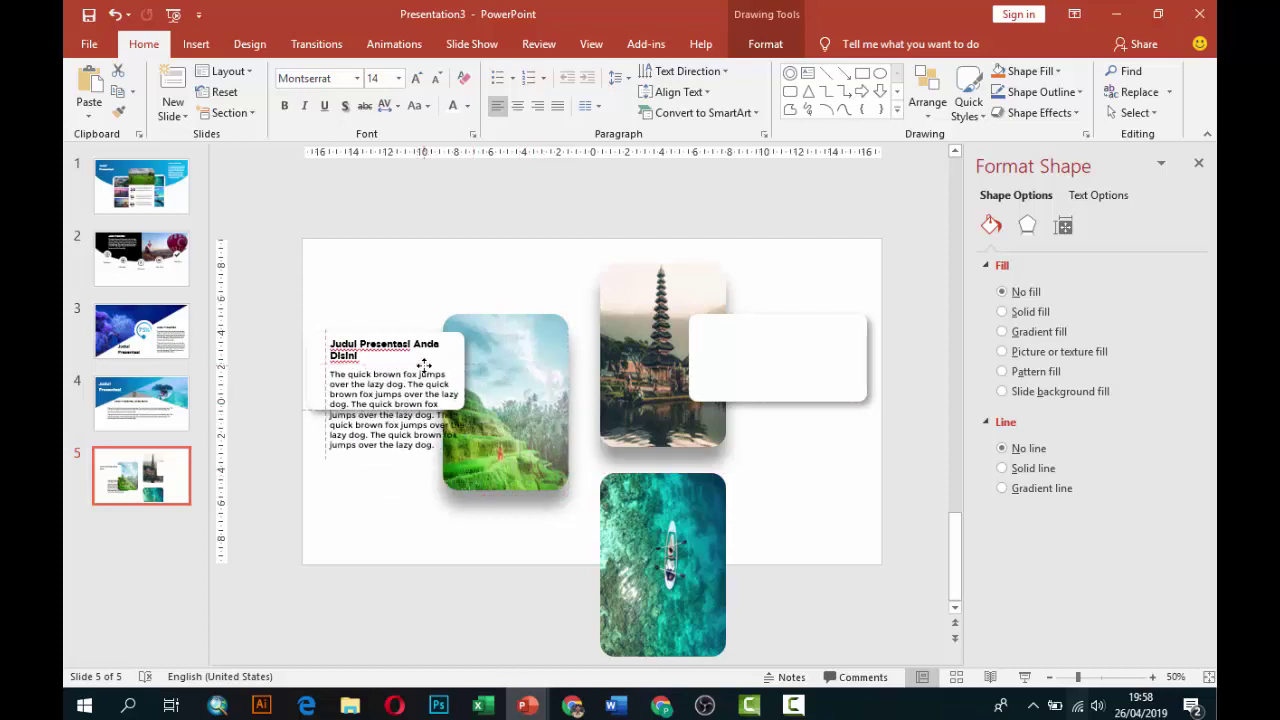
{"action": "left_click", "coordinate": [466, 106]}
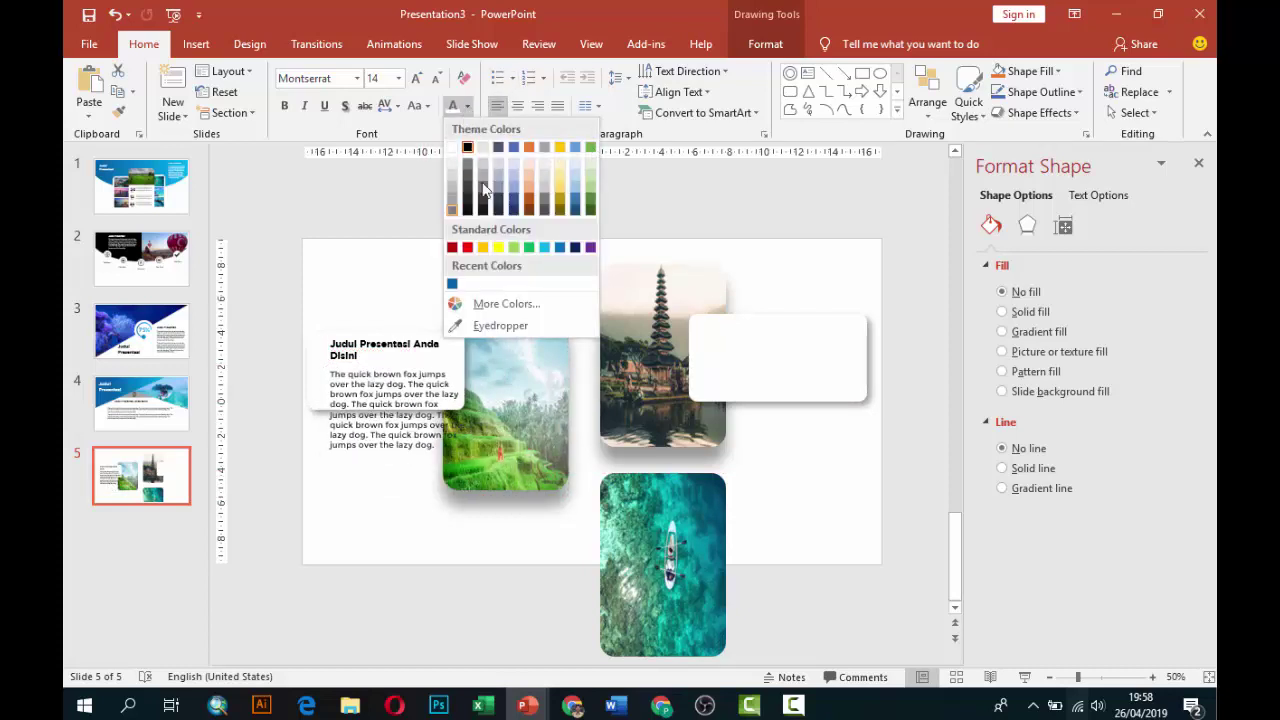
{"action": "left_click", "coordinate": [483, 190]}
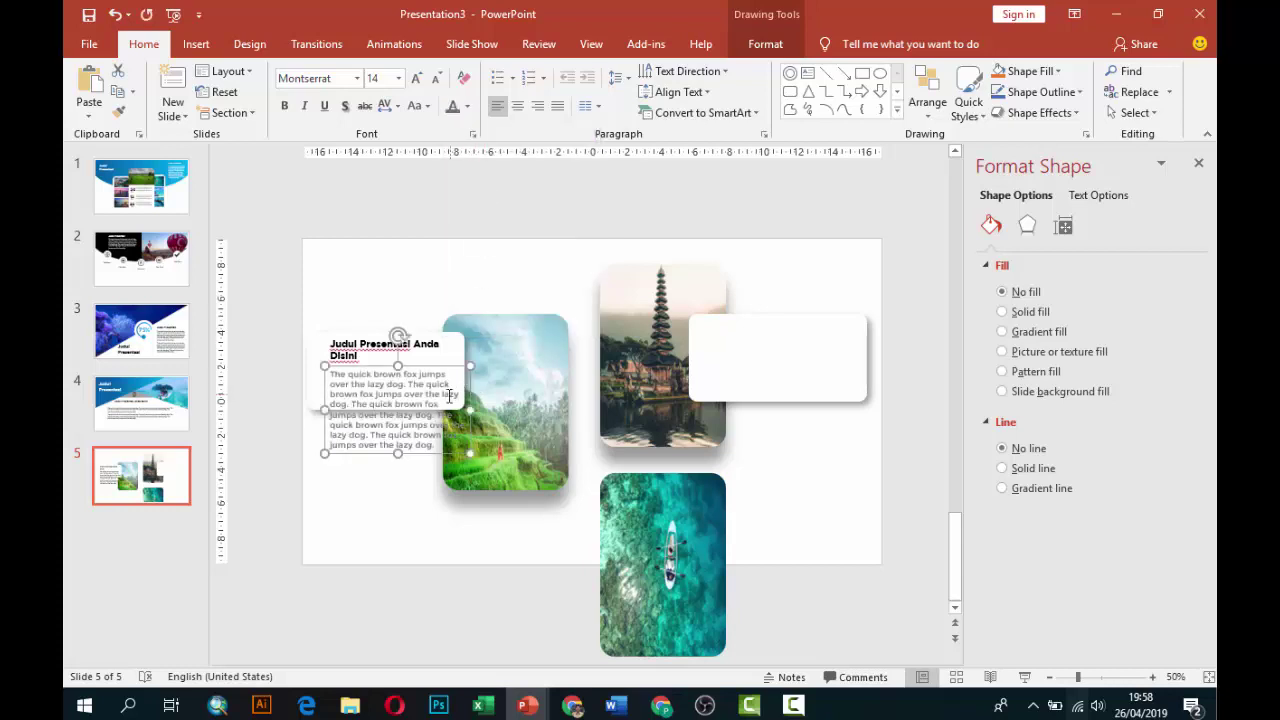
{"action": "left_click_drag", "start_coordinate": [424, 404], "coordinate": [450, 452]}
{"action": "key", "text": "Delete"}
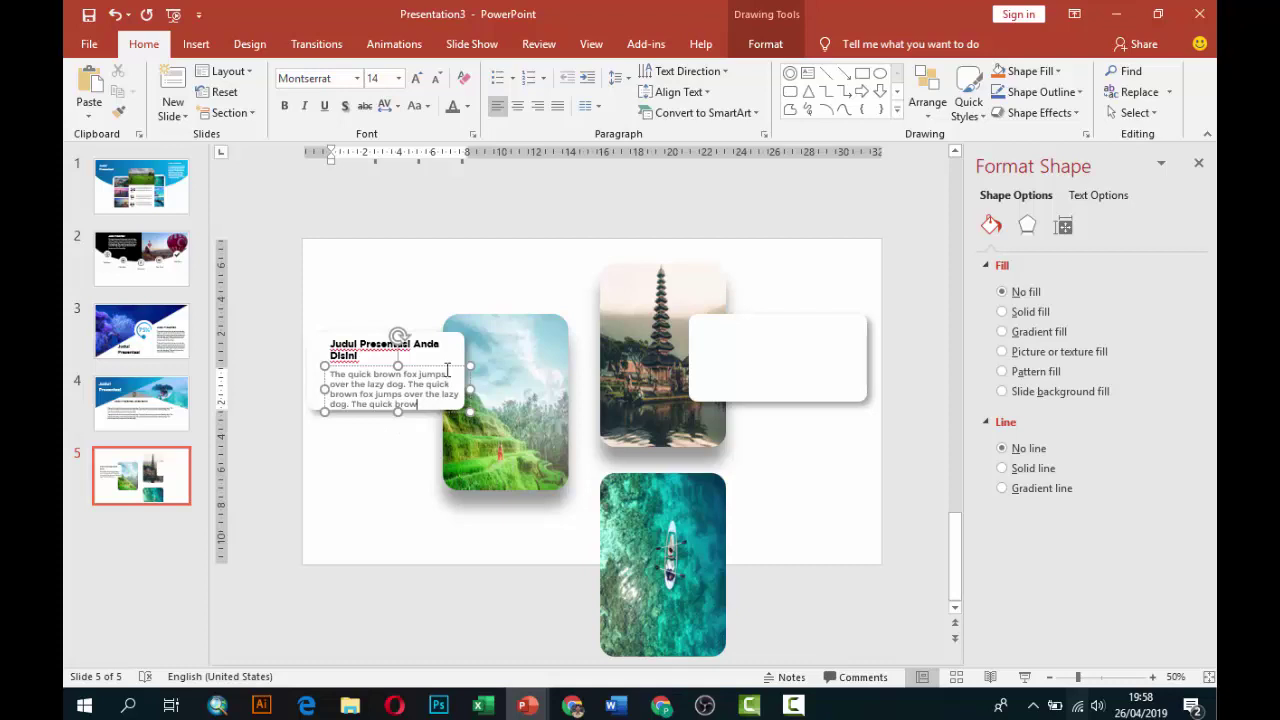
{"action": "left_click_drag", "start_coordinate": [443, 372], "coordinate": [436, 366]}
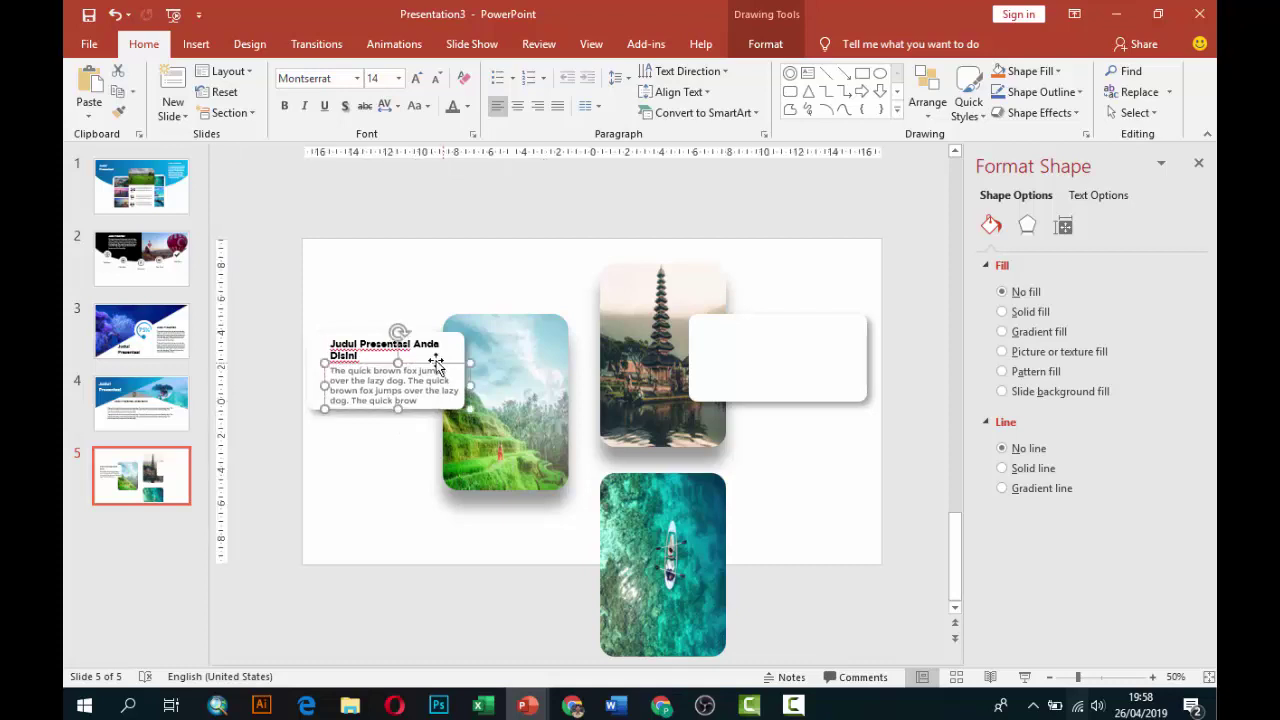
Duplicate the heading and paragraph into the right white card
{"action": "left_click", "coordinate": [377, 378]}
{"action": "left_click_drag", "start_coordinate": [377, 378], "coordinate": [401, 387]}
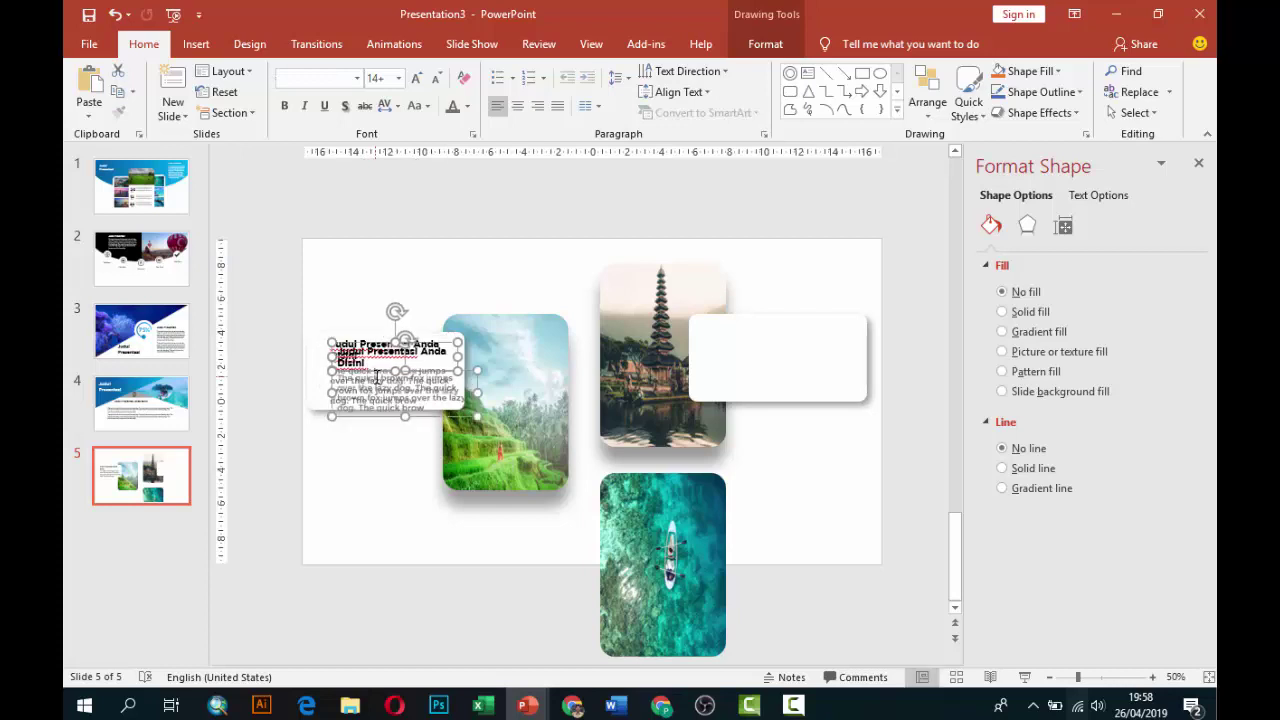
{"action": "left_click_drag", "start_coordinate": [622, 368], "coordinate": [755, 365]}
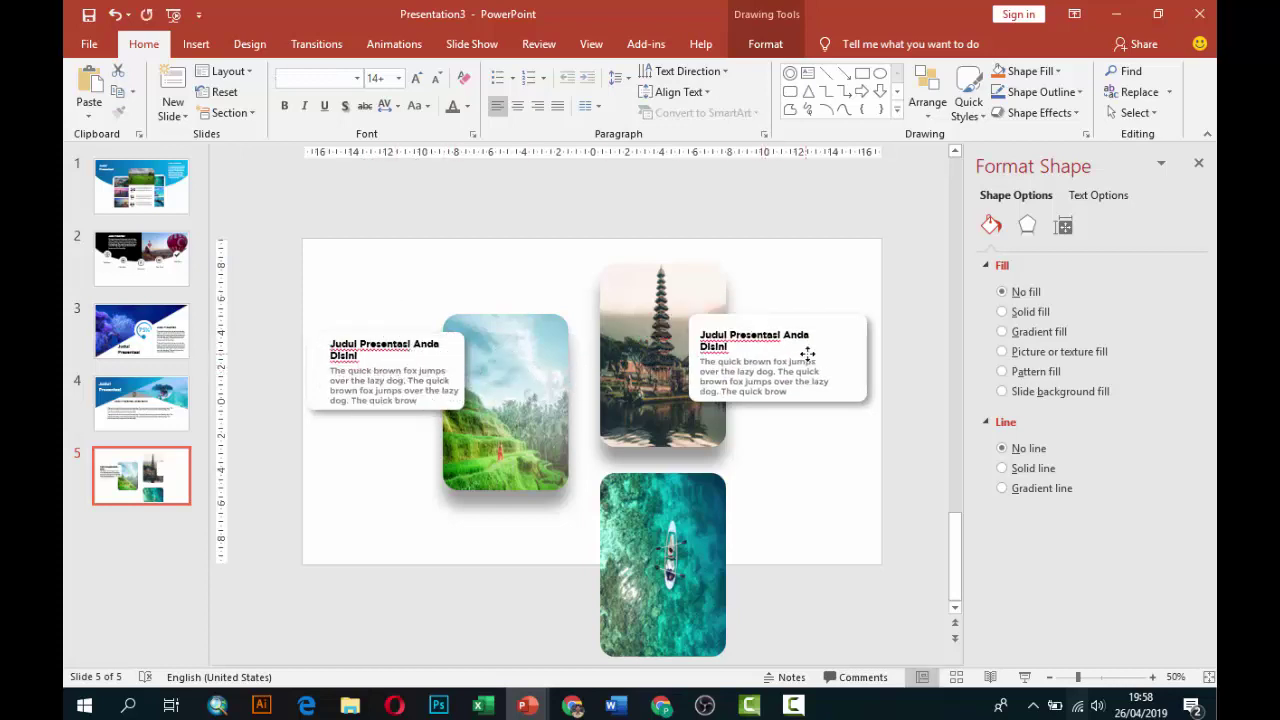
{"action": "left_click", "coordinate": [853, 475]}
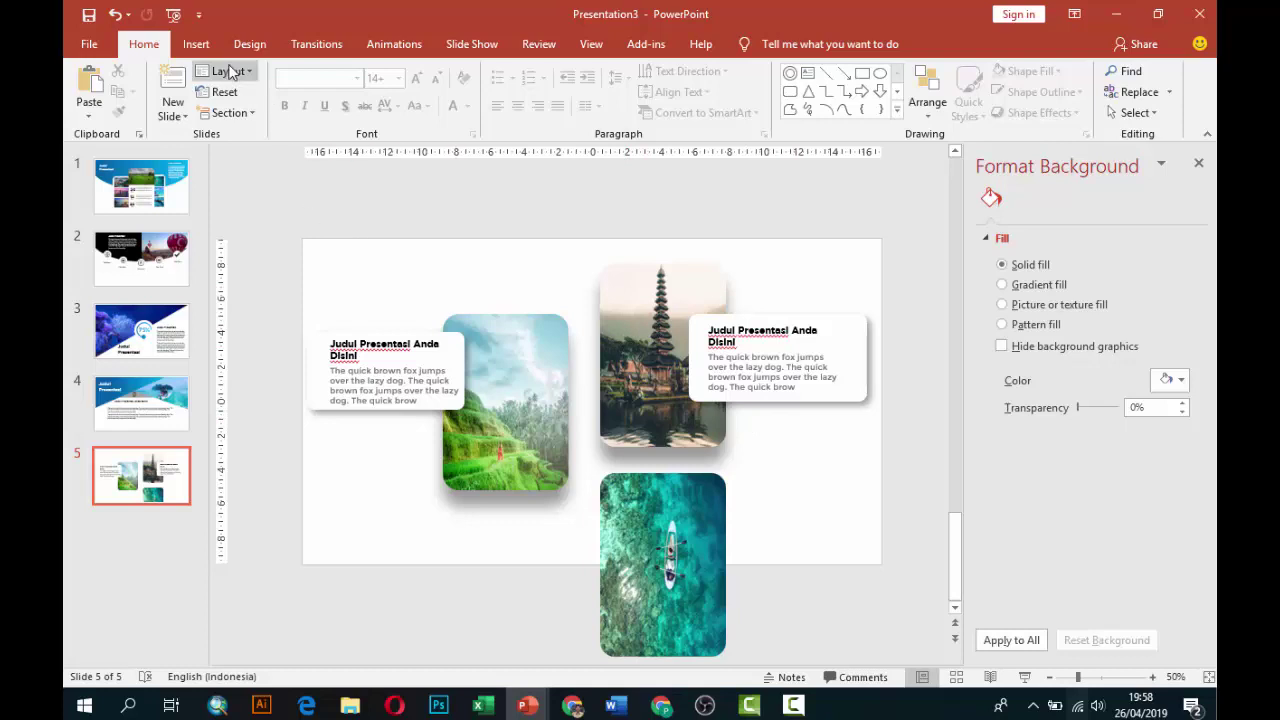
Draw a tall rounded rectangle at the slide's right edge with slightly rounder corners
{"action": "left_click", "coordinate": [196, 44]}
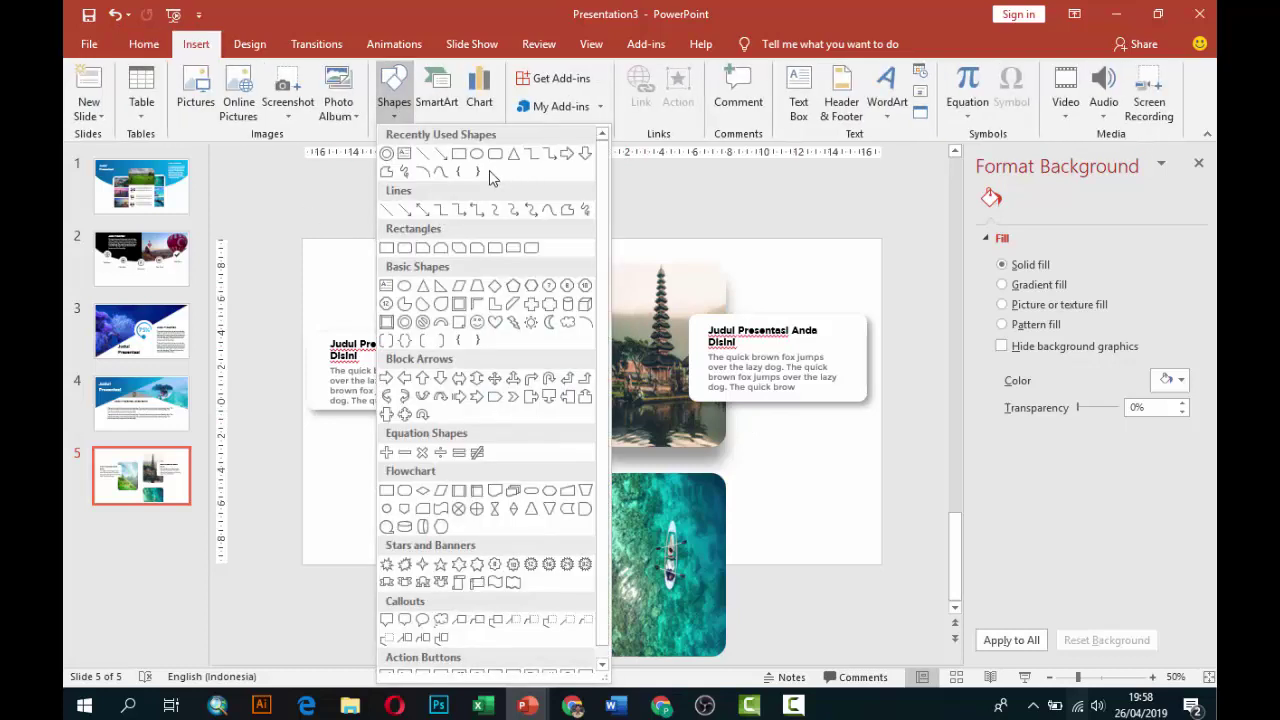
{"action": "left_click", "coordinate": [490, 172]}
{"action": "left_click_drag", "start_coordinate": [855, 408], "coordinate": [932, 534]}
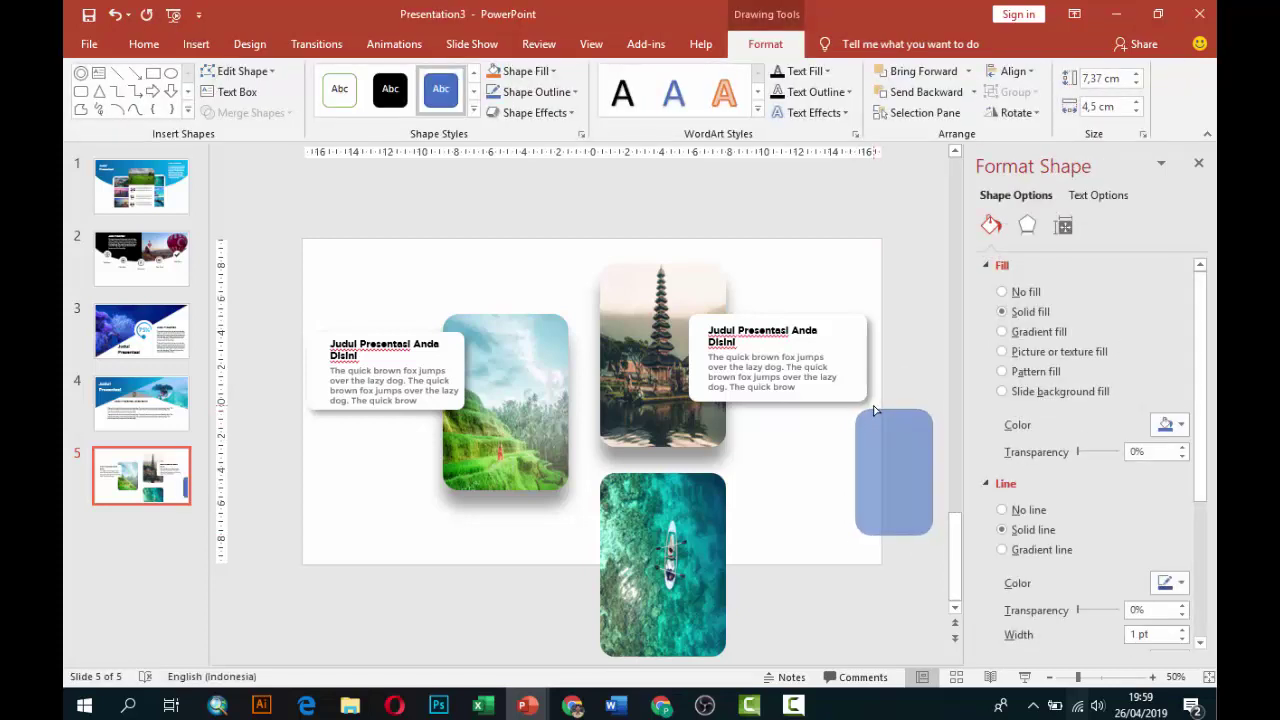
{"action": "mouse_move", "coordinate": [894, 535]}
{"action": "left_mouse_down"}
{"action": "mouse_move", "coordinate": [893, 565]}
{"action": "mouse_move", "coordinate": [891, 525]}
{"action": "left_mouse_up"}
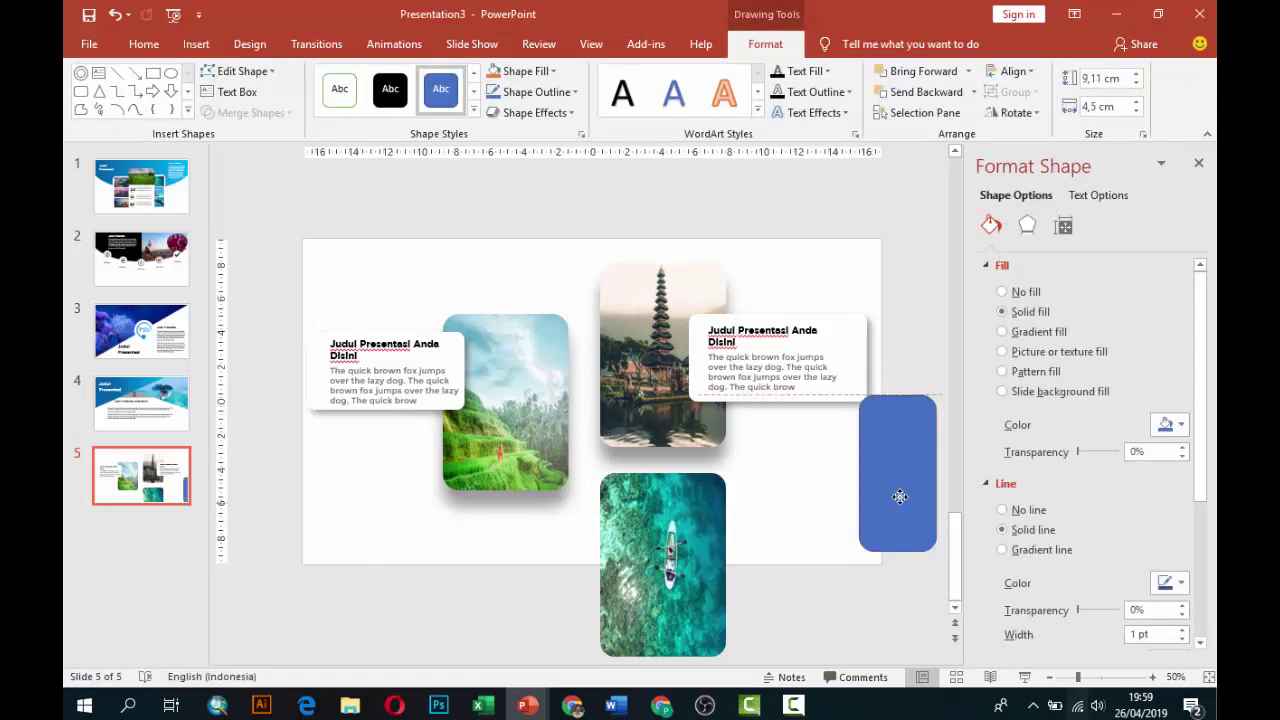
{"action": "left_click_drag", "start_coordinate": [874, 389], "coordinate": [880, 390]}
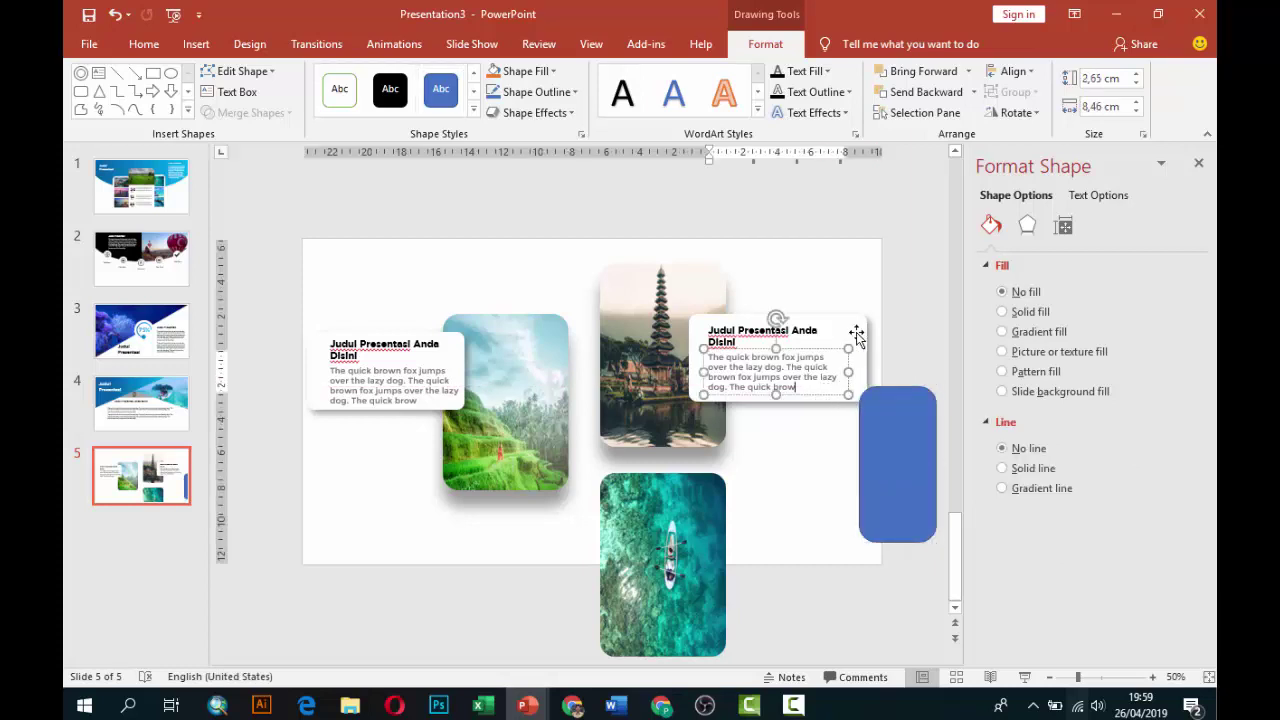
Raise the right white card and its text, and move the new rectangle up
{"action": "left_click_drag", "start_coordinate": [852, 334], "coordinate": [858, 303]}
{"action": "left_click", "coordinate": [800, 357], "text": "shift"}
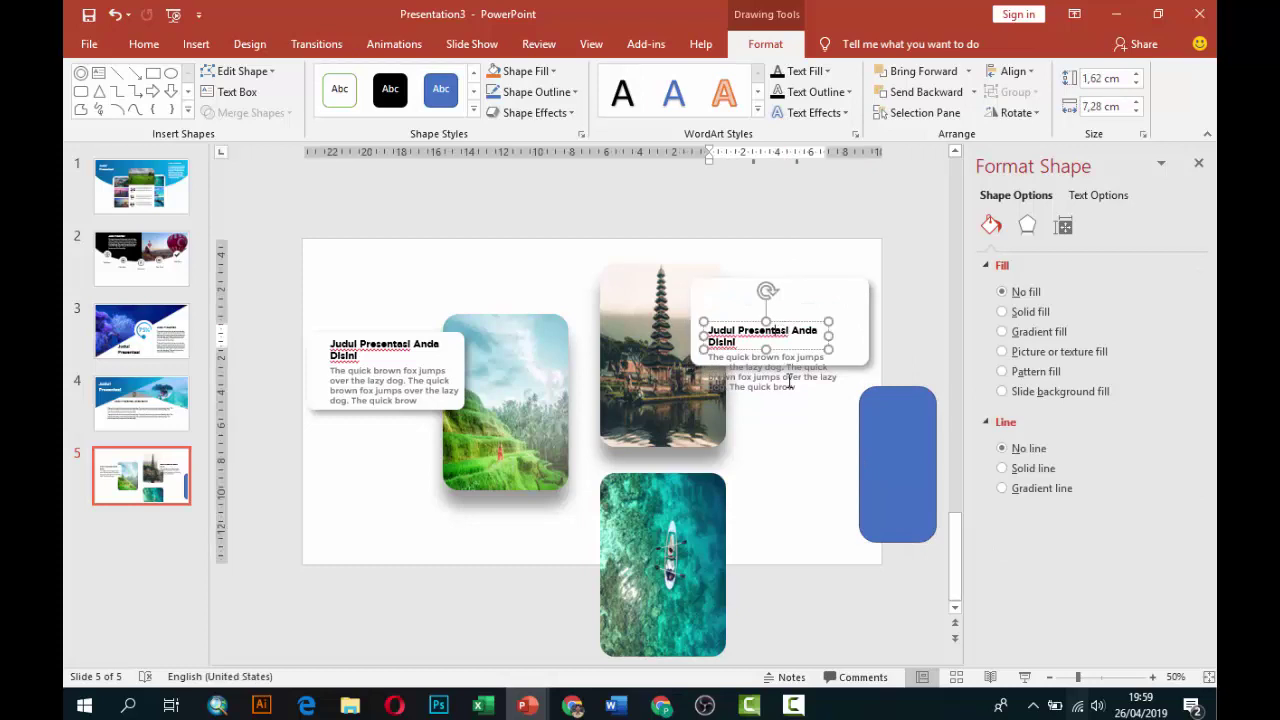
{"action": "left_click_drag", "start_coordinate": [805, 357], "coordinate": [801, 296]}
{"action": "left_click_drag", "start_coordinate": [873, 416], "coordinate": [871, 393]}
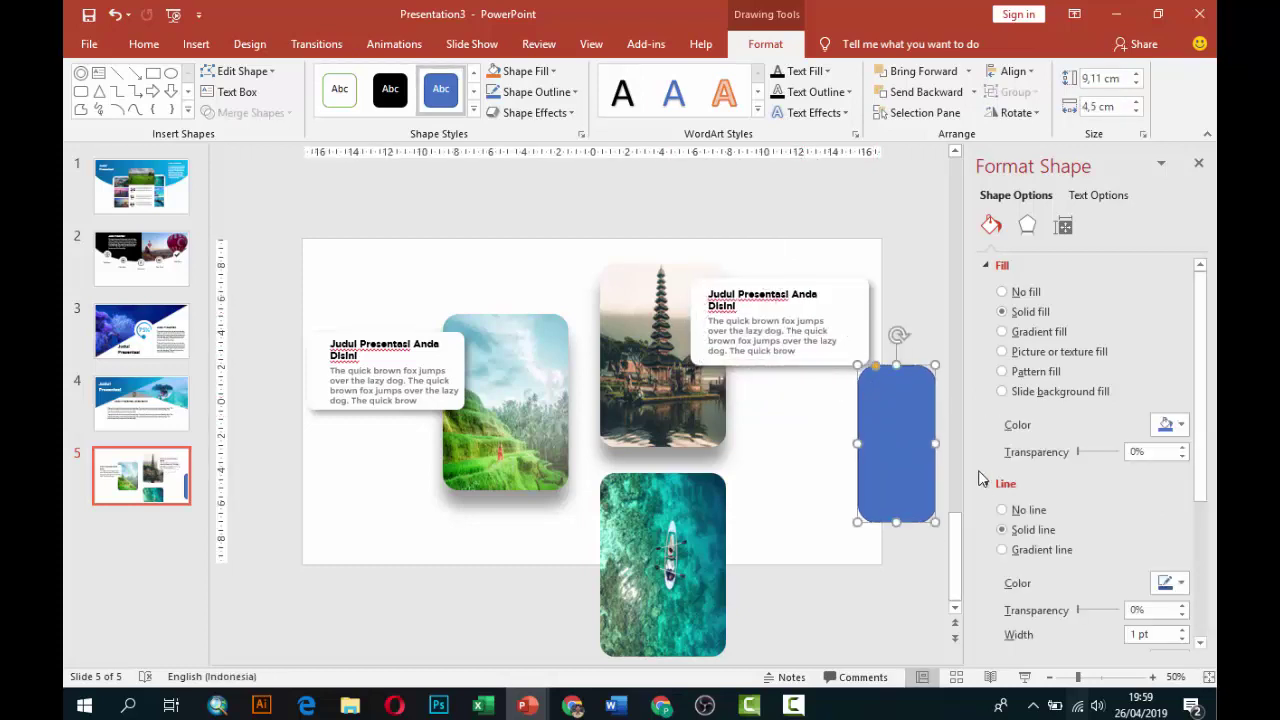
Give the rounded rectangle a solid black fill with no outline
{"action": "left_click", "coordinate": [1002, 510]}
{"action": "left_click", "coordinate": [1164, 425]}
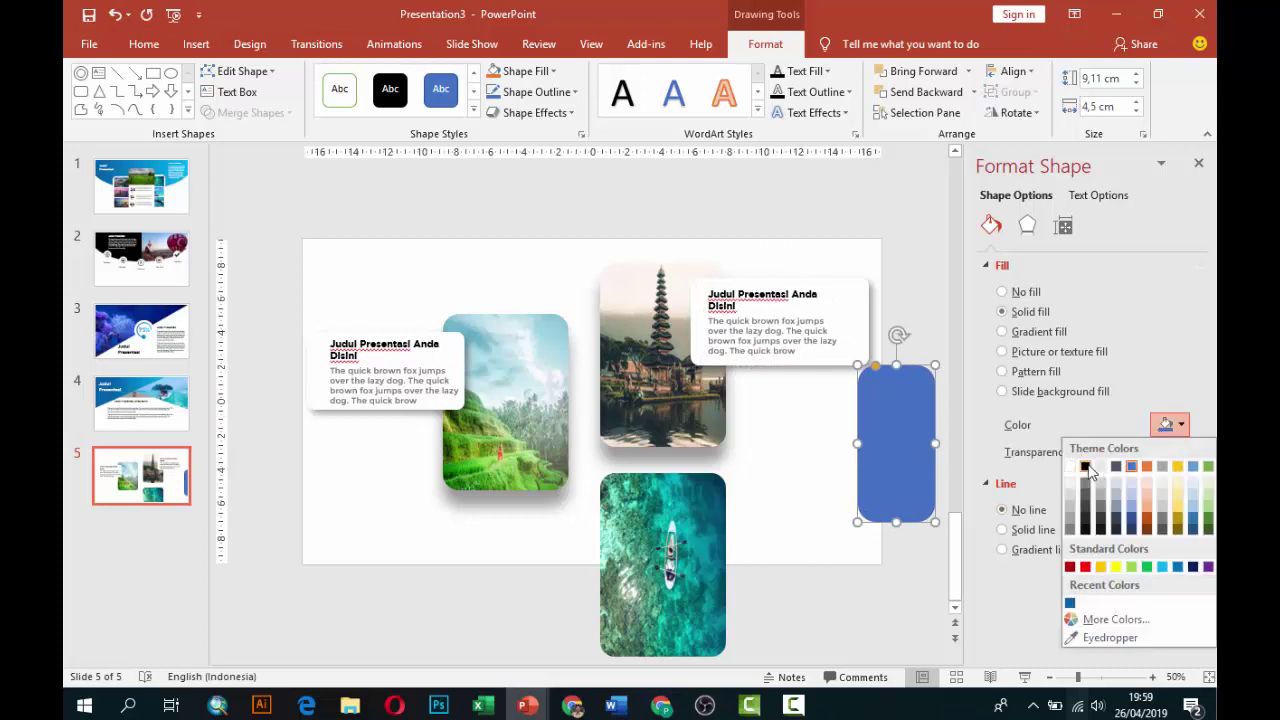
{"action": "left_click", "coordinate": [1085, 467]}
{"action": "left_click", "coordinate": [800, 488]}
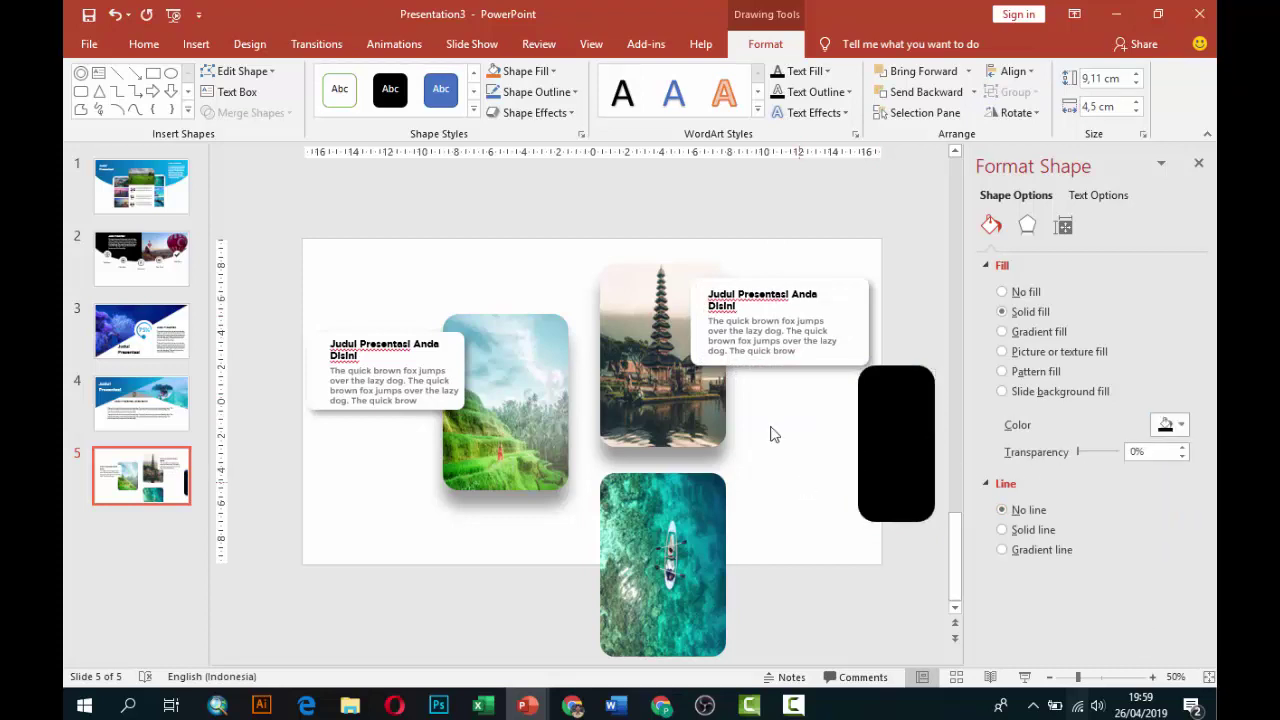
{"action": "left_click", "coordinate": [196, 44]}
{"action": "left_click", "coordinate": [803, 95]}
{"action": "left_click", "coordinate": [368, 262]}
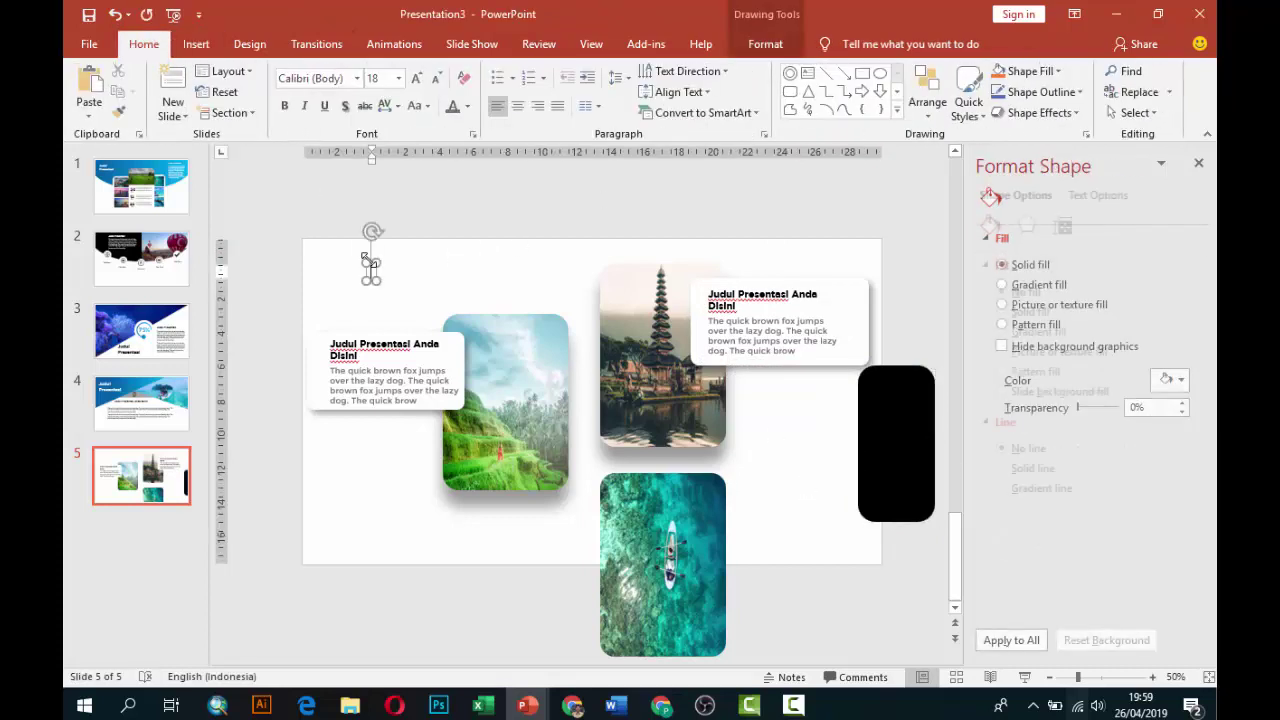
{"action": "type", "text": "www.w"}
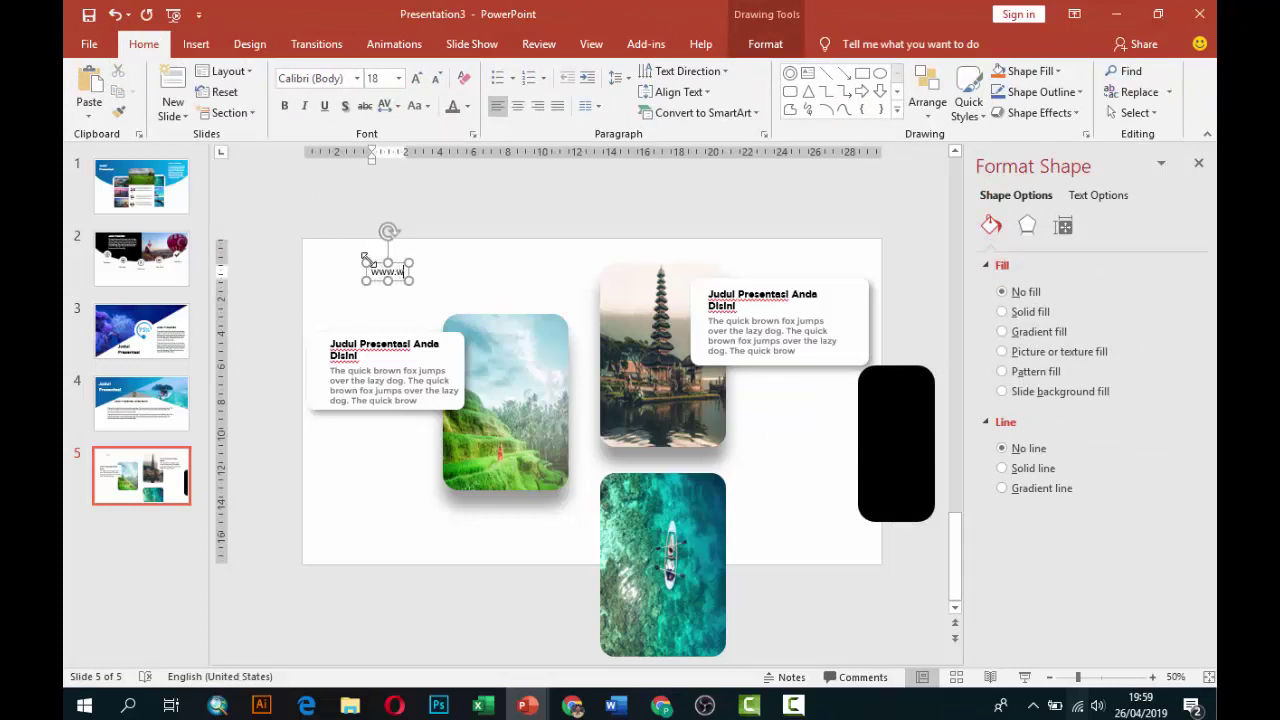
{"action": "type", "text": "ebsite"}
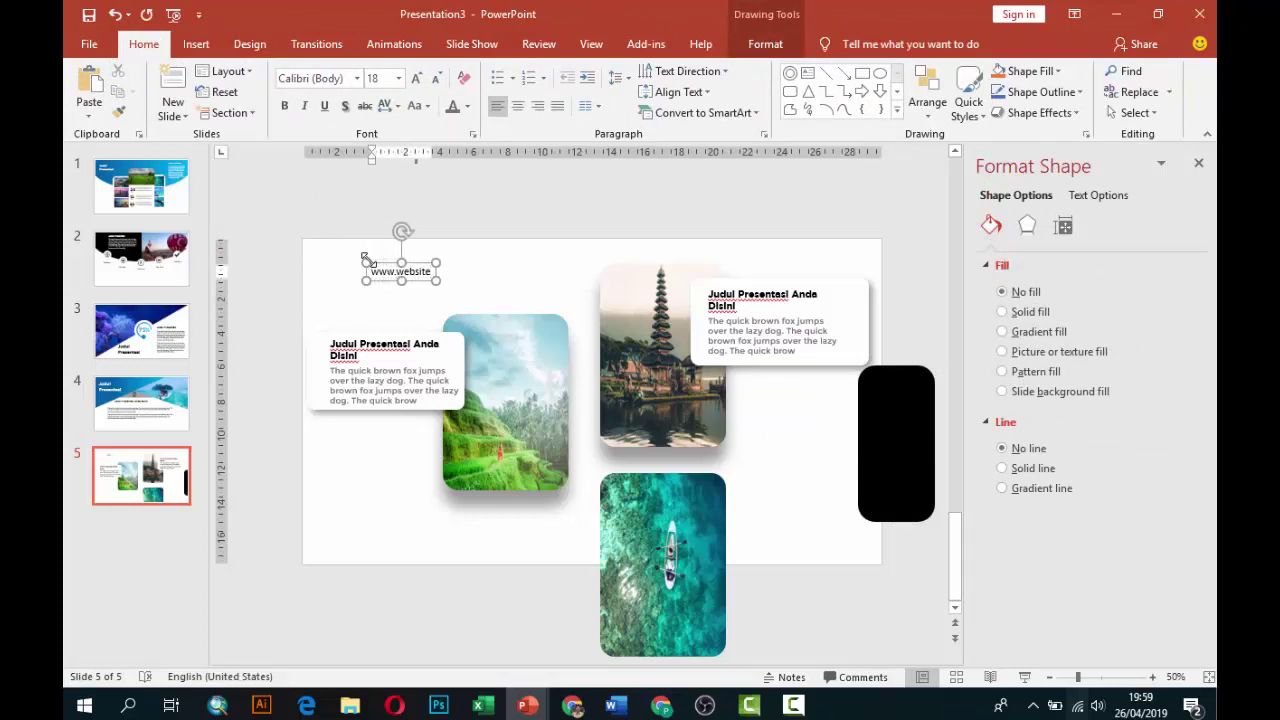
{"action": "type", "text": ".com"}
Rotate the website text left 90°, make it white, and place it on the black tab
{"action": "left_click", "coordinate": [767, 44]}
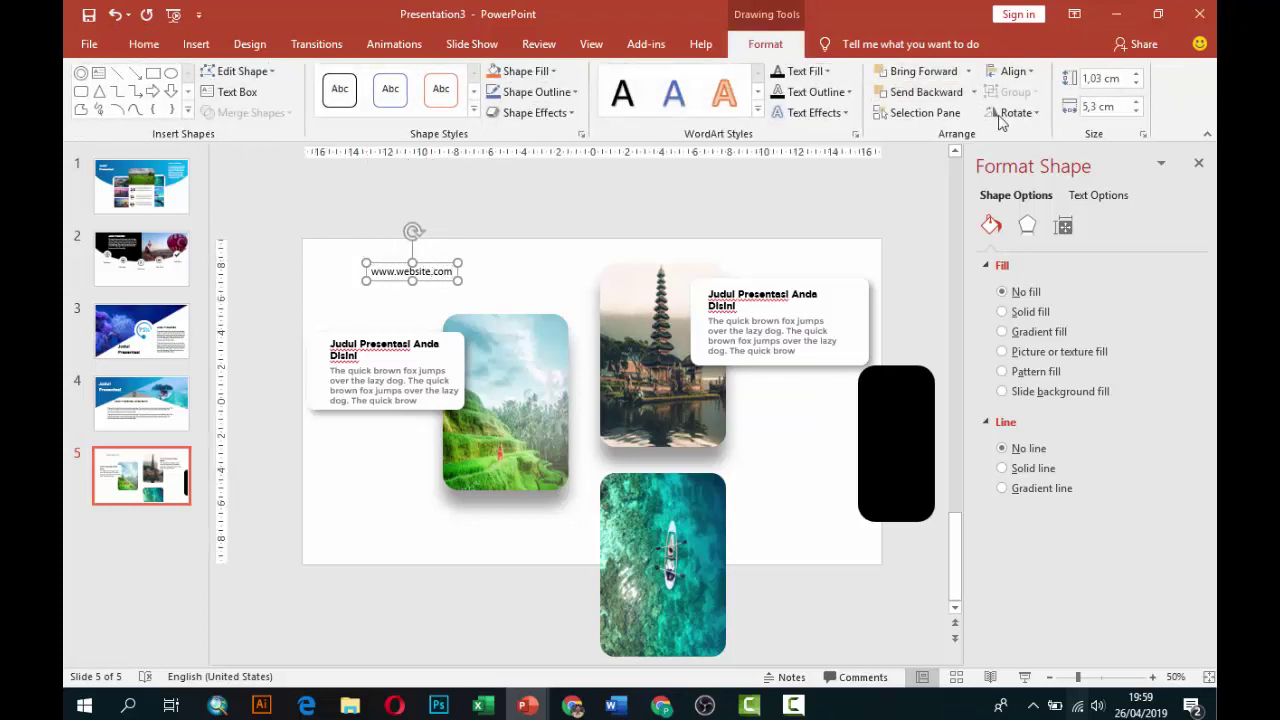
{"action": "left_click", "coordinate": [1012, 112]}
{"action": "left_click", "coordinate": [1045, 157]}
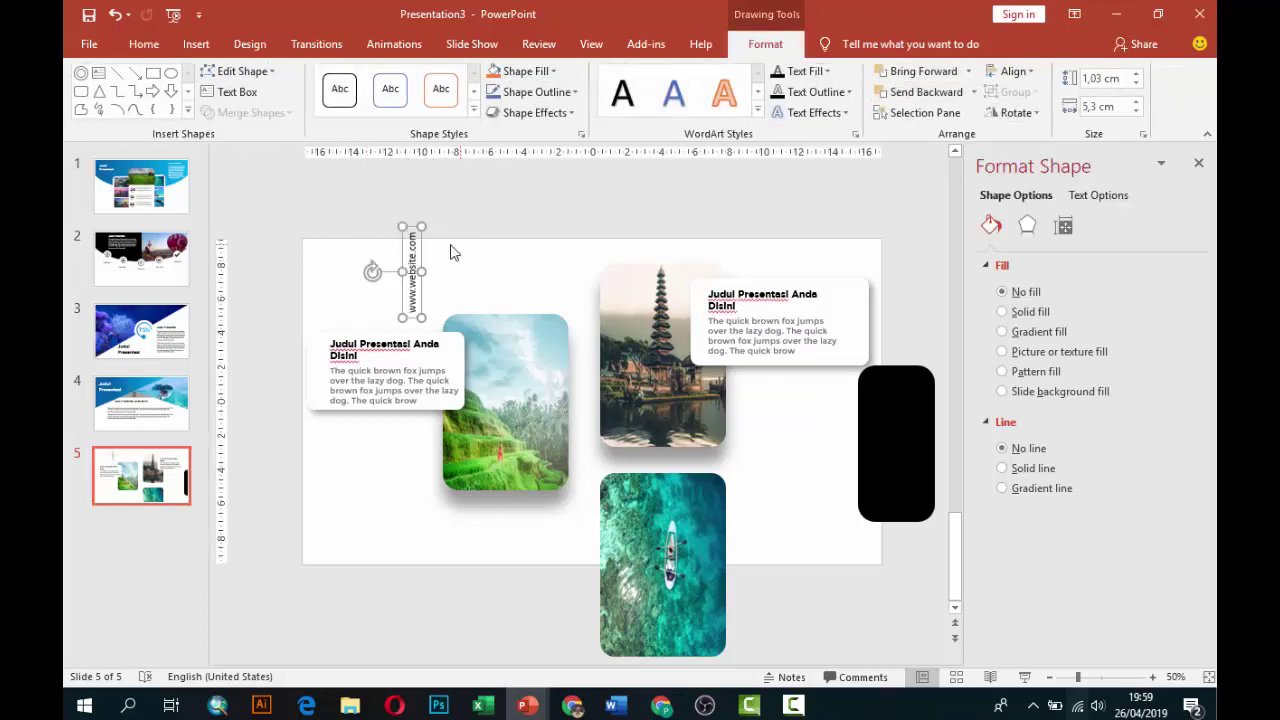
{"action": "left_click", "coordinate": [143, 44]}
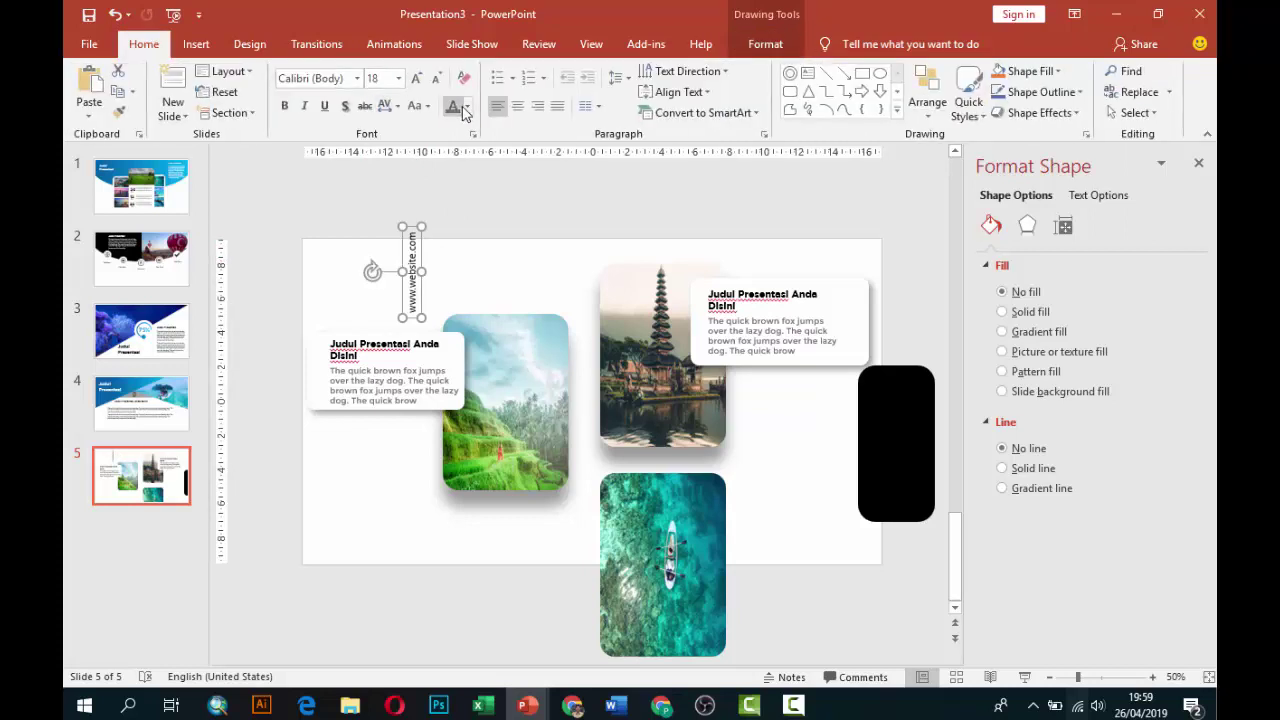
{"action": "left_click", "coordinate": [467, 107]}
{"action": "left_click", "coordinate": [457, 143]}
{"action": "left_click_drag", "start_coordinate": [421, 249], "coordinate": [878, 420]}
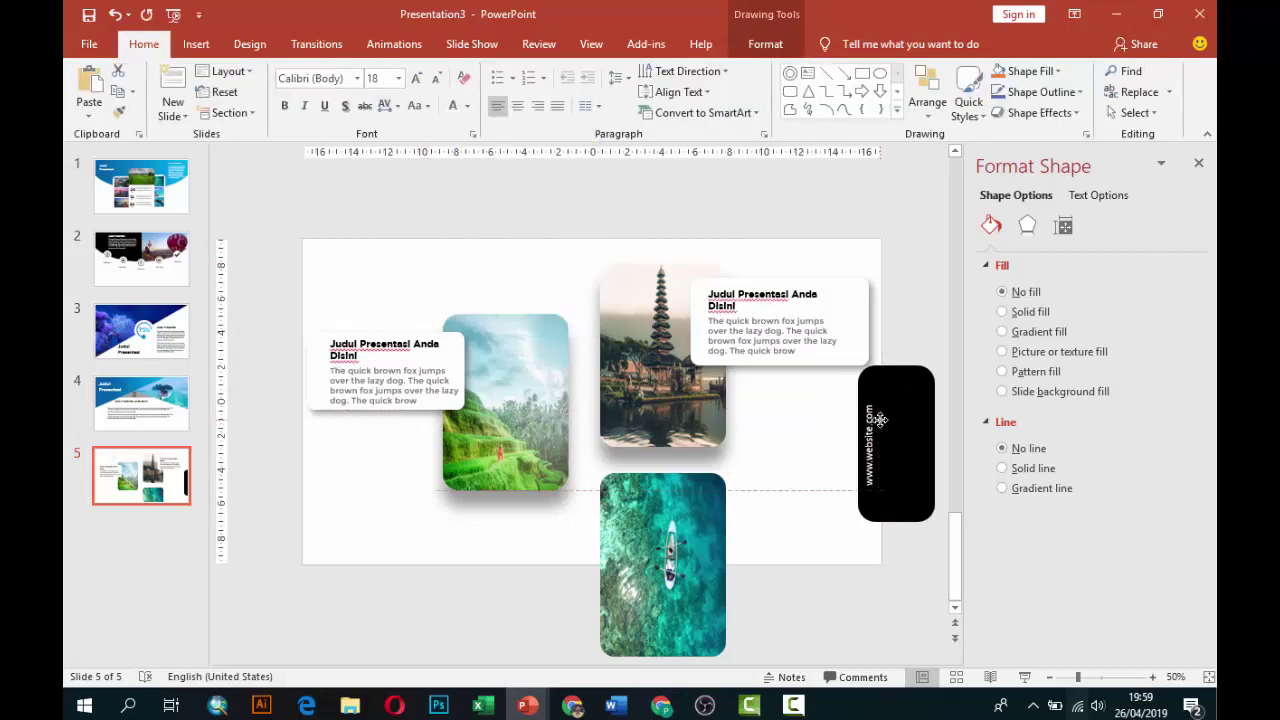
{"action": "left_click", "coordinate": [907, 395], "text": "shift"}
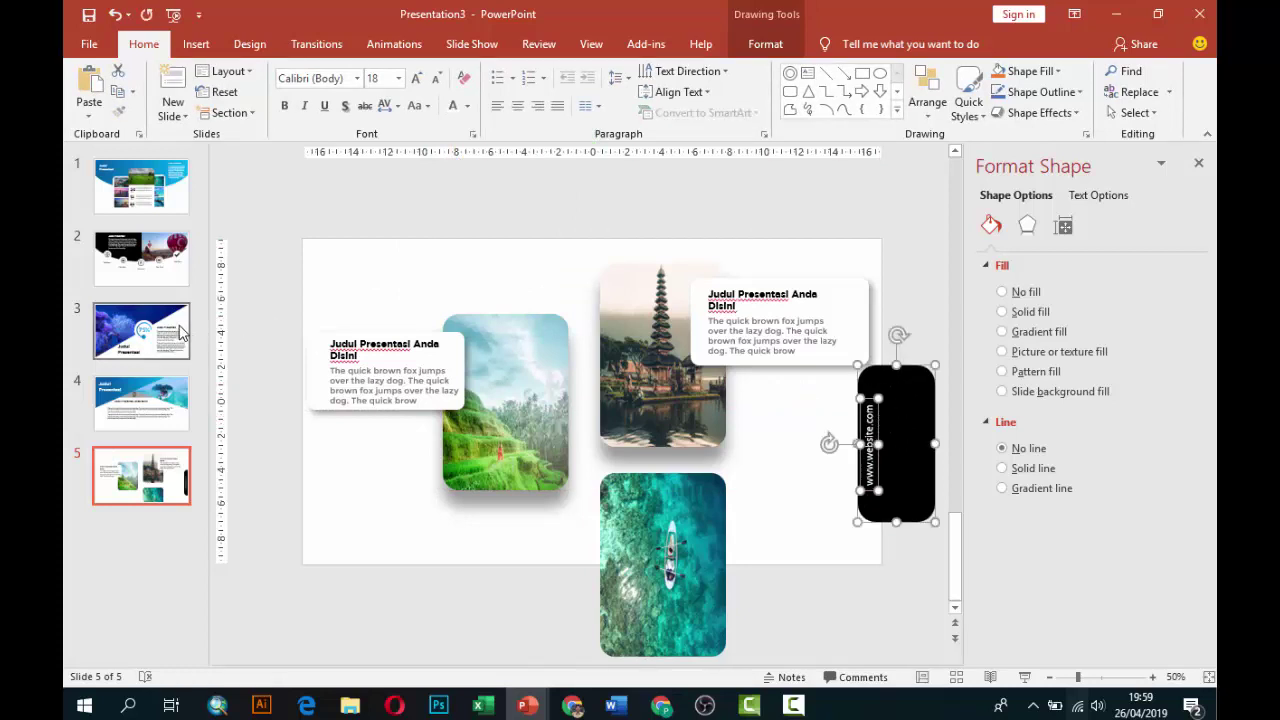
Paste the black website tab onto slide 3 and nudge the Judul Presentasi text up-left
{"action": "left_click", "coordinate": [185, 345]}
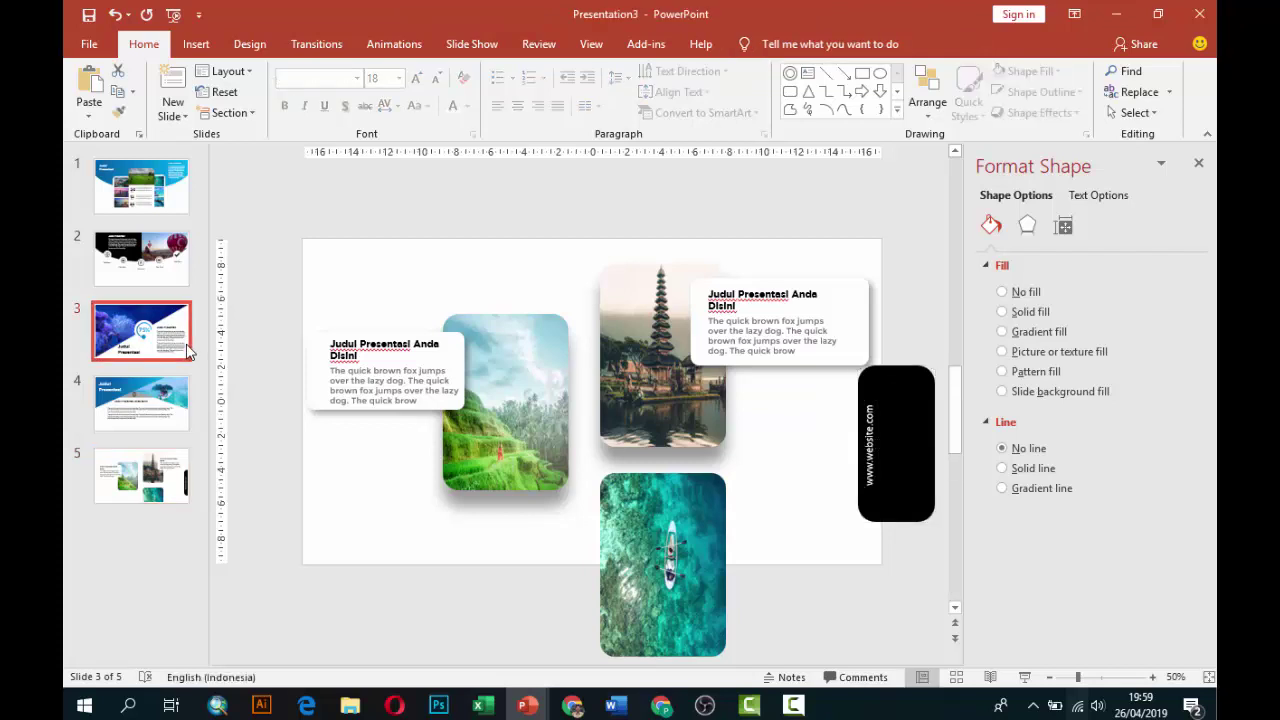
{"action": "key", "text": "ctrl+v"}
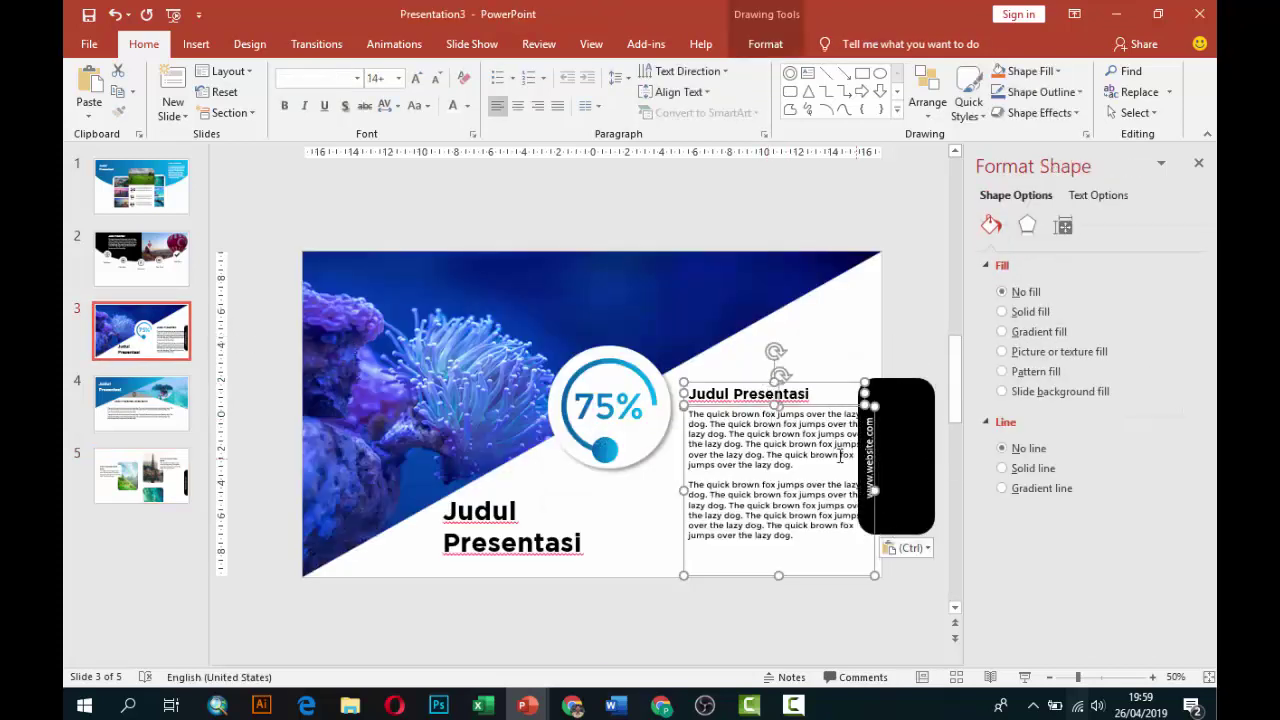
{"action": "left_click_drag", "start_coordinate": [810, 380], "coordinate": [798, 366]}
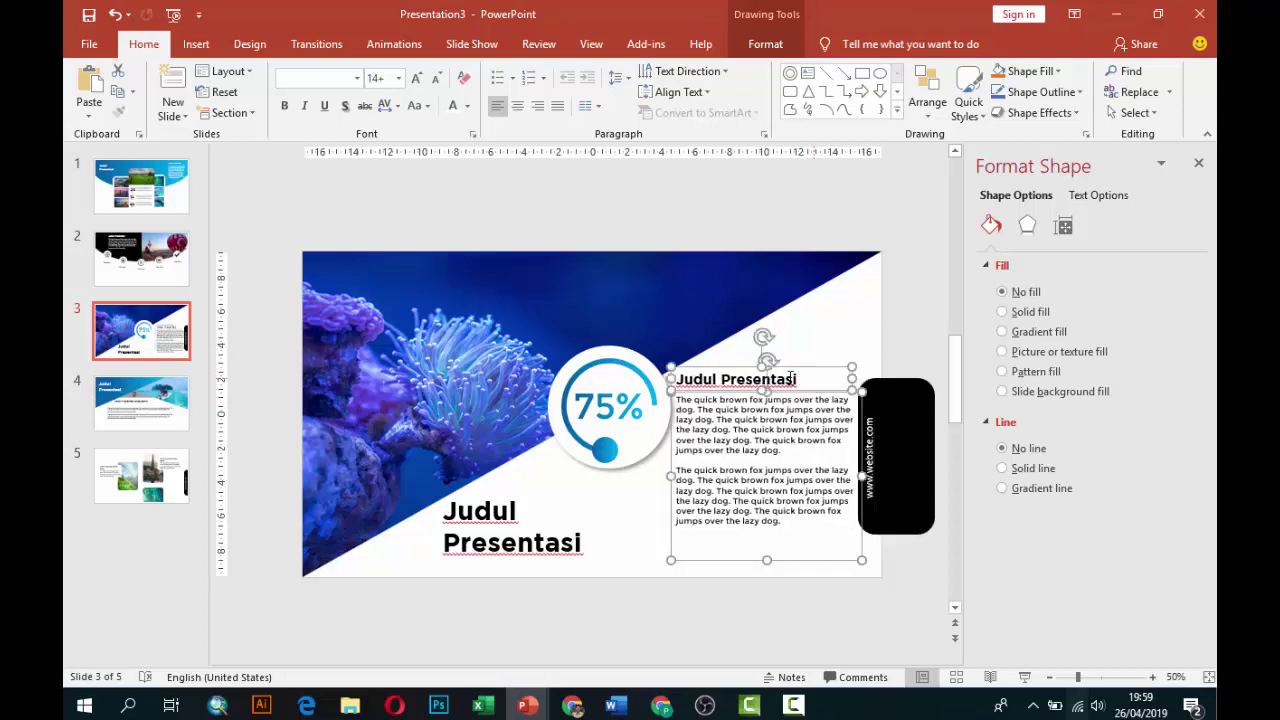
{"action": "left_click", "coordinate": [906, 345]}
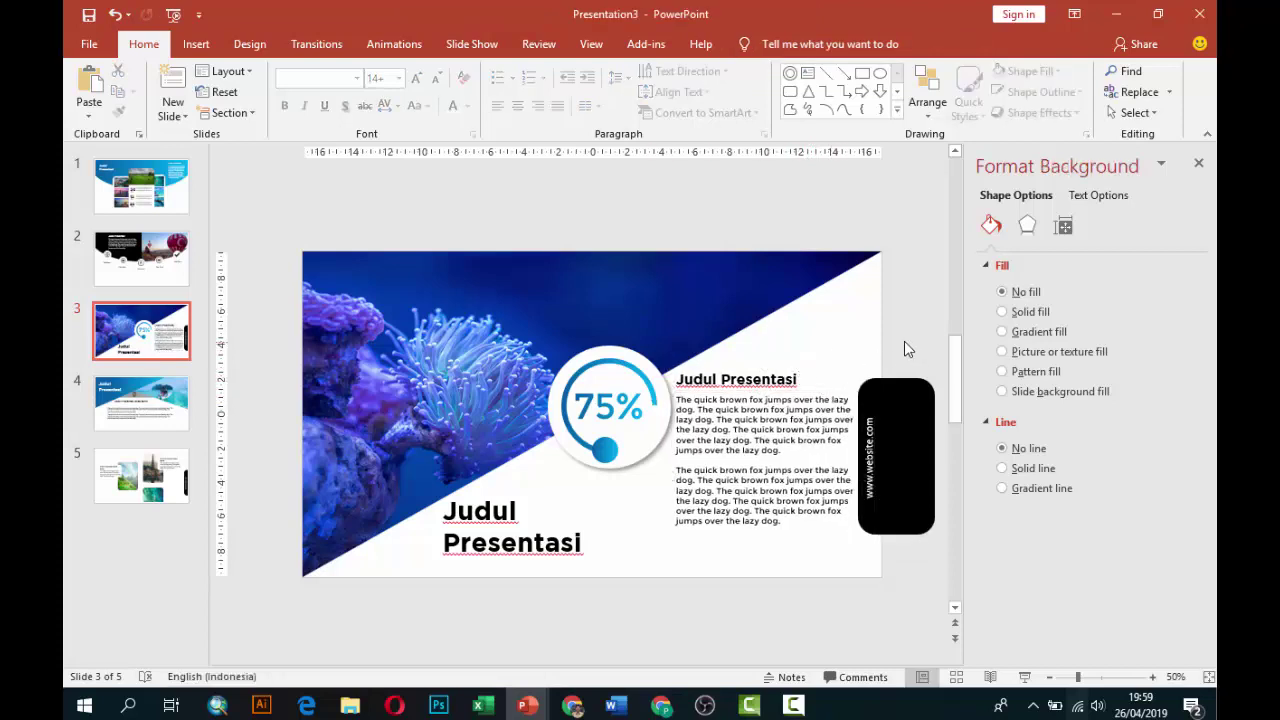
Narrow the body text beside the 75% circle to clear the tab, then go to slide 5
{"action": "left_click", "coordinate": [845, 409]}
{"action": "left_click_drag", "start_coordinate": [861, 476], "coordinate": [845, 485]}
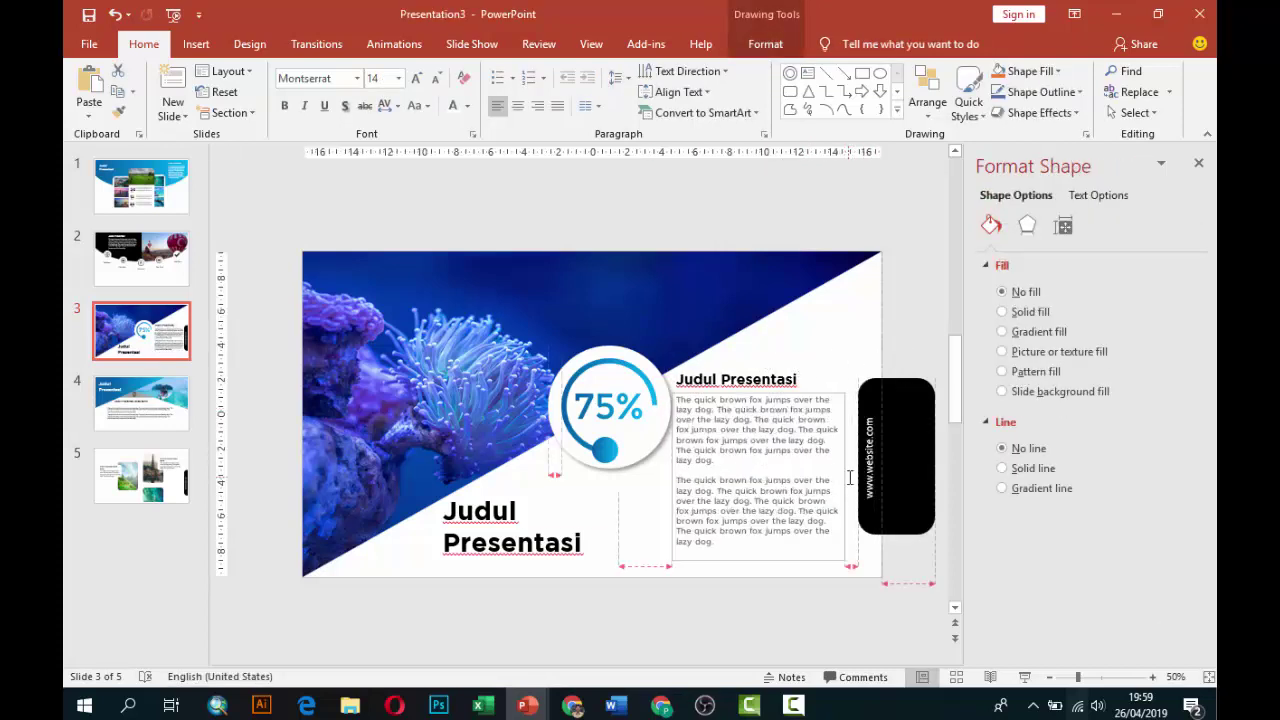
{"action": "left_click", "coordinate": [910, 345]}
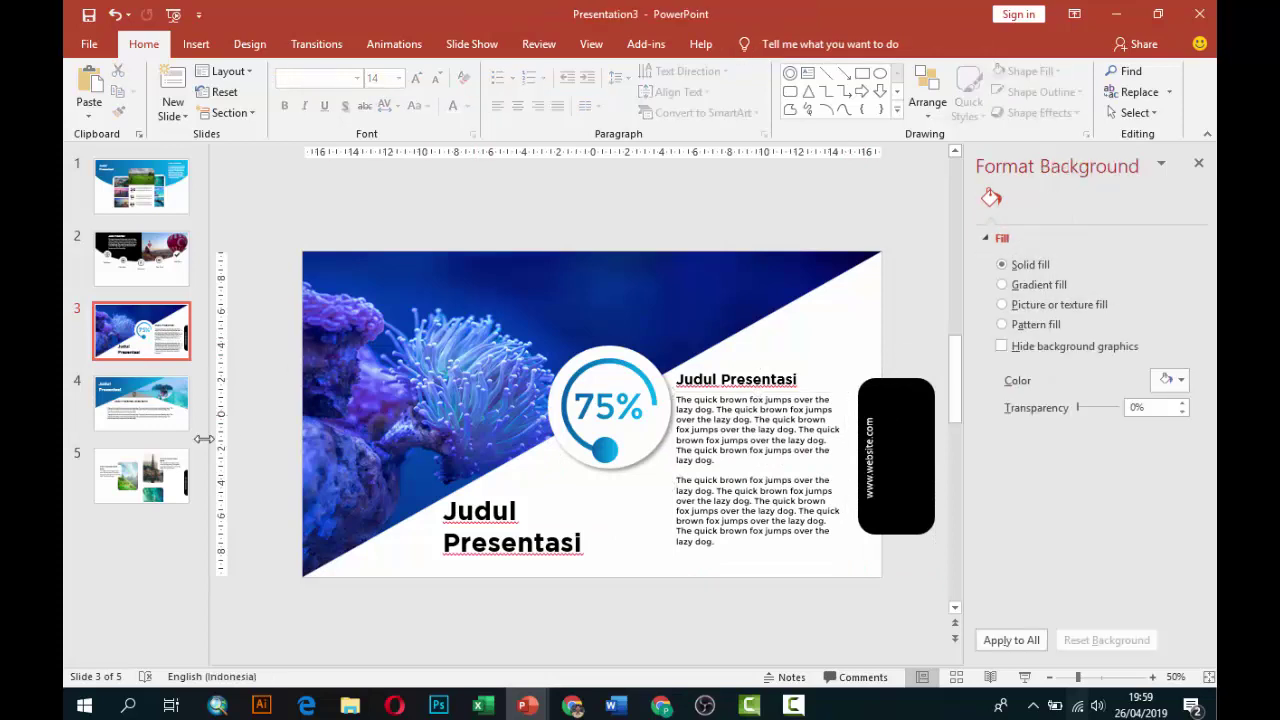
{"action": "key", "text": "End"}
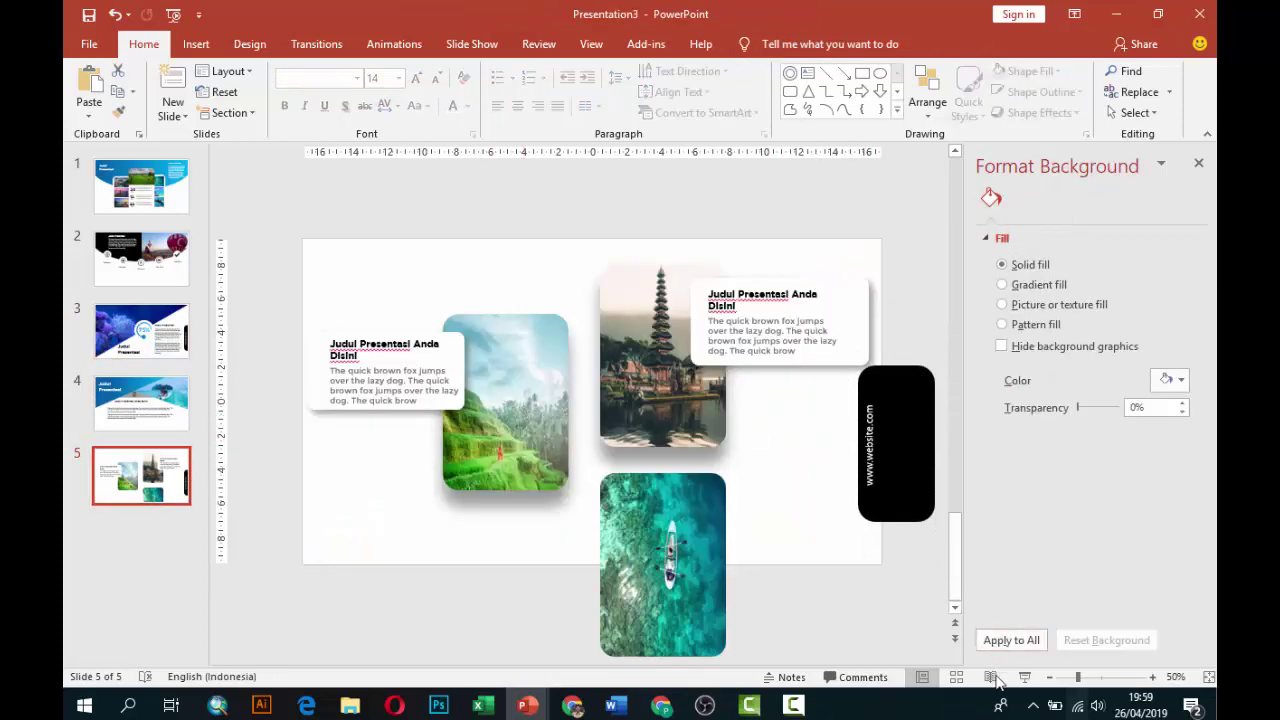
Preview slide 5 full-screen, then select slide 1 and close the Format Background pane
{"action": "left_click", "coordinate": [1024, 677]}
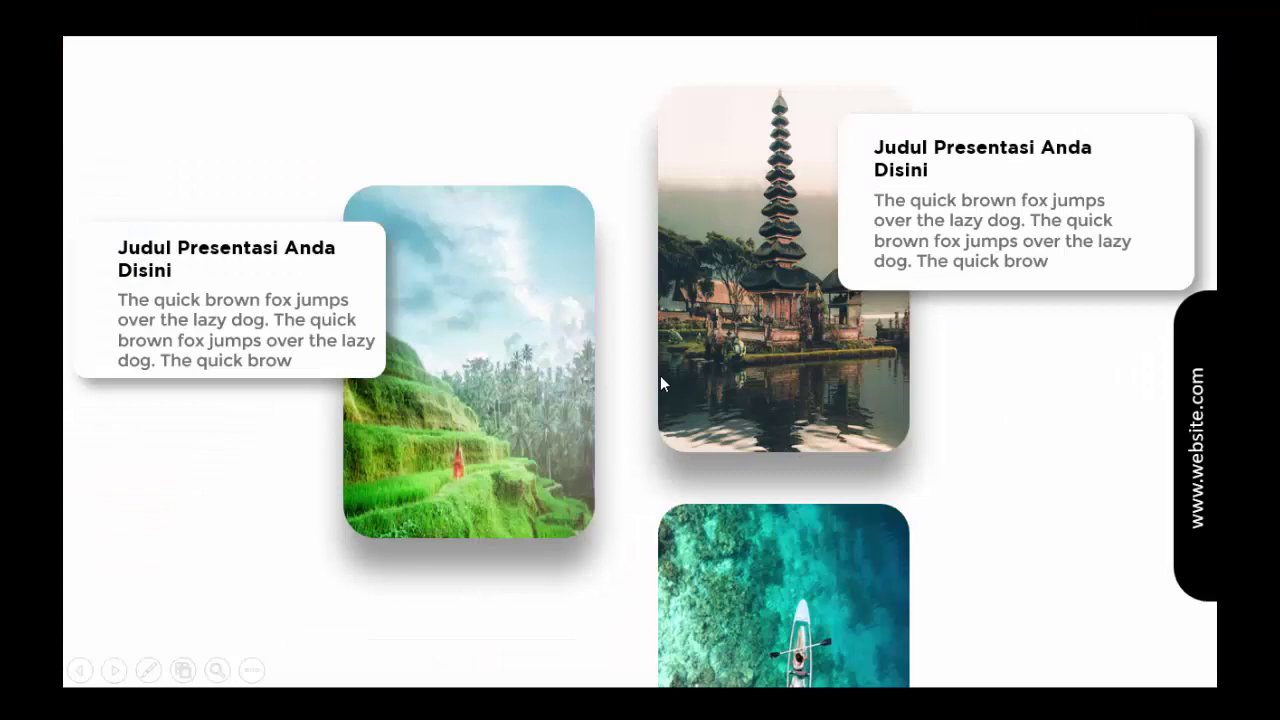
{"action": "key", "text": "Escape"}
{"action": "left_click", "coordinate": [165, 188]}
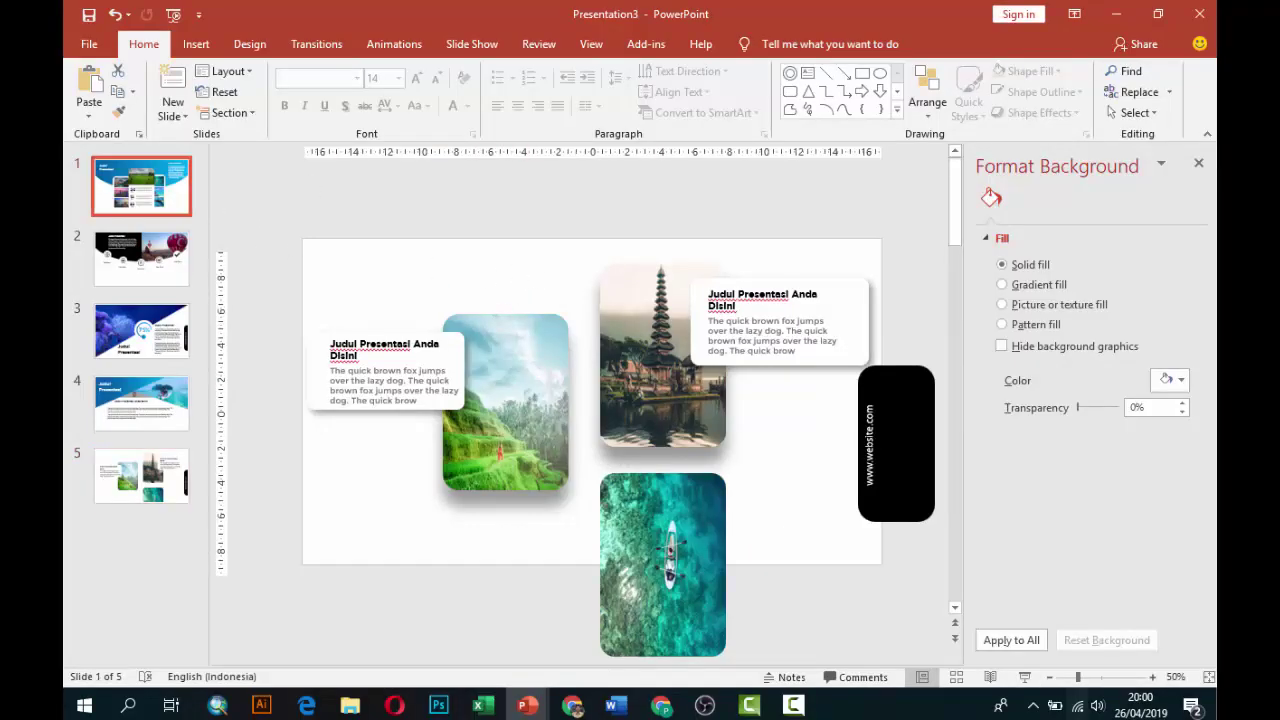
{"action": "left_click", "coordinate": [1198, 165]}
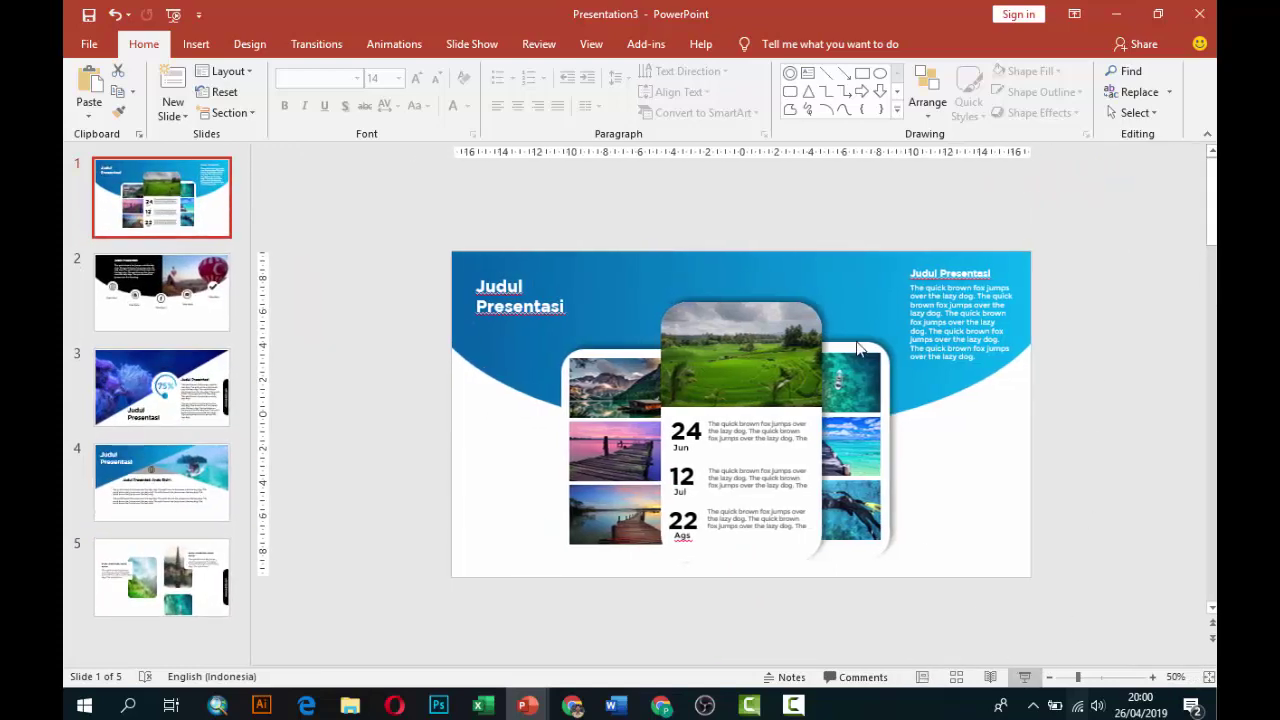
Run the slide show from slide 1 through the photo cards slide, then exit
{"action": "key", "text": "F5"}
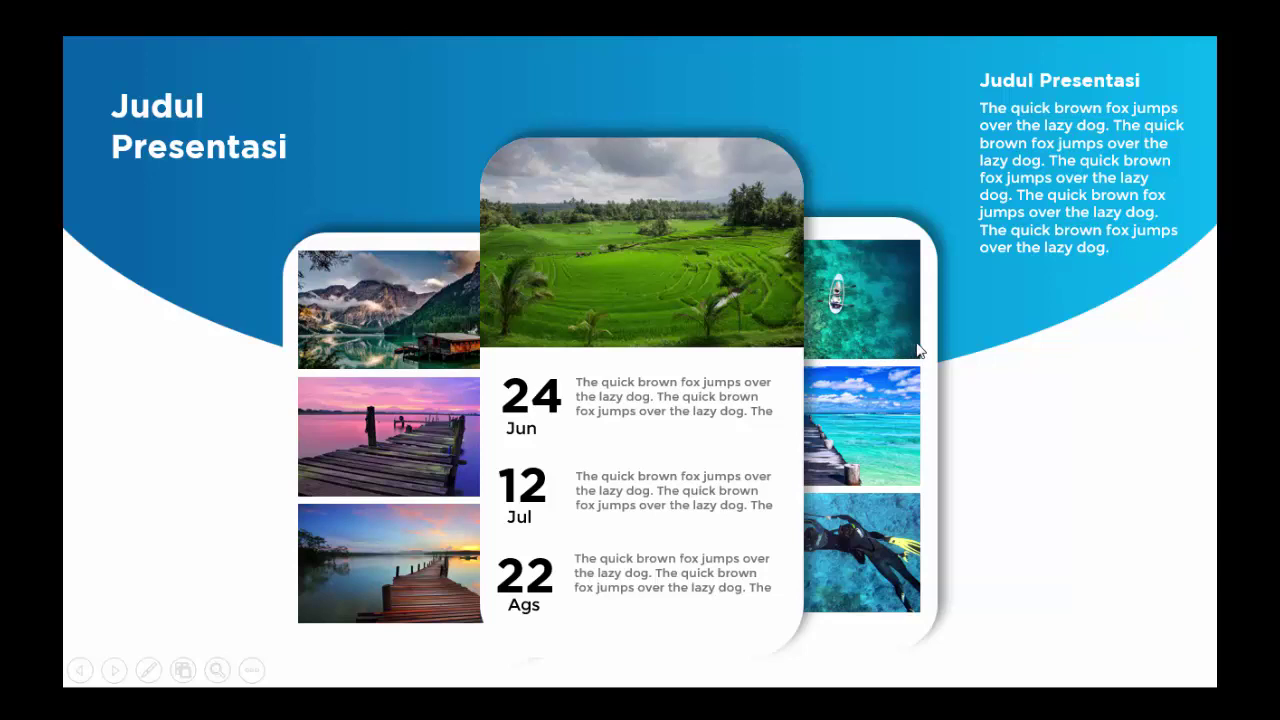
{"action": "left_click", "coordinate": [919, 348]}
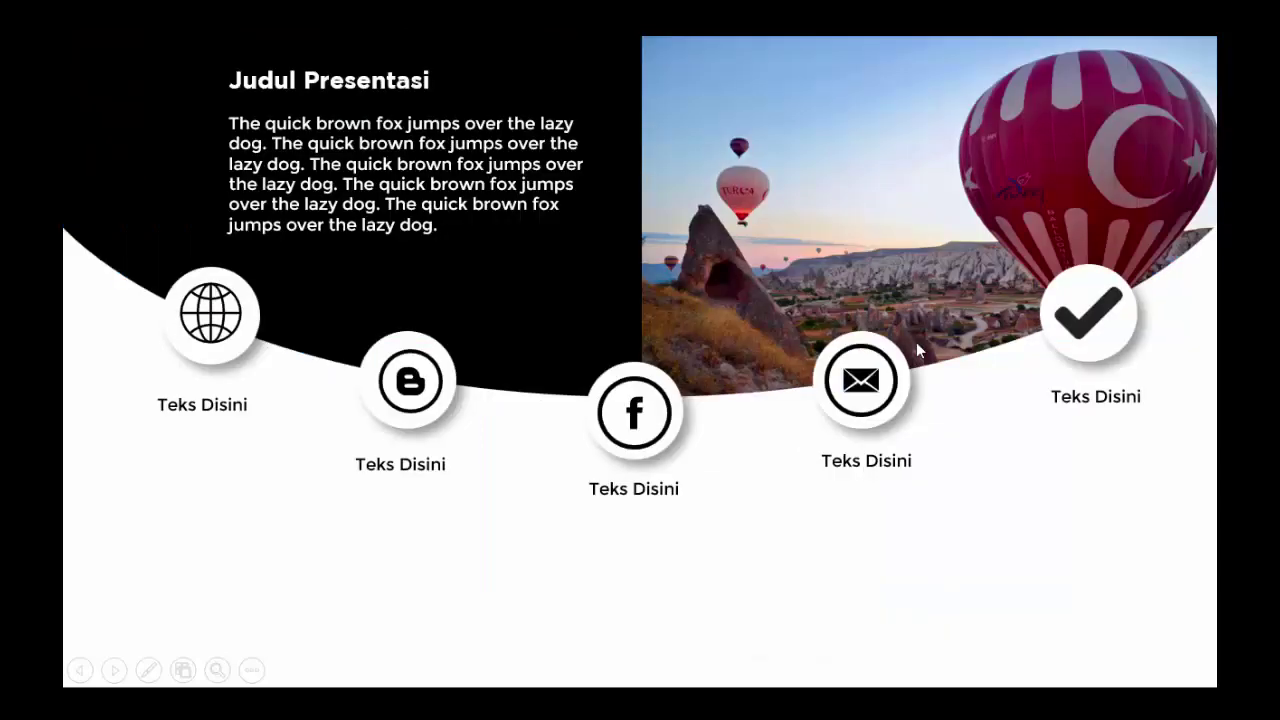
{"action": "left_click", "coordinate": [988, 358]}
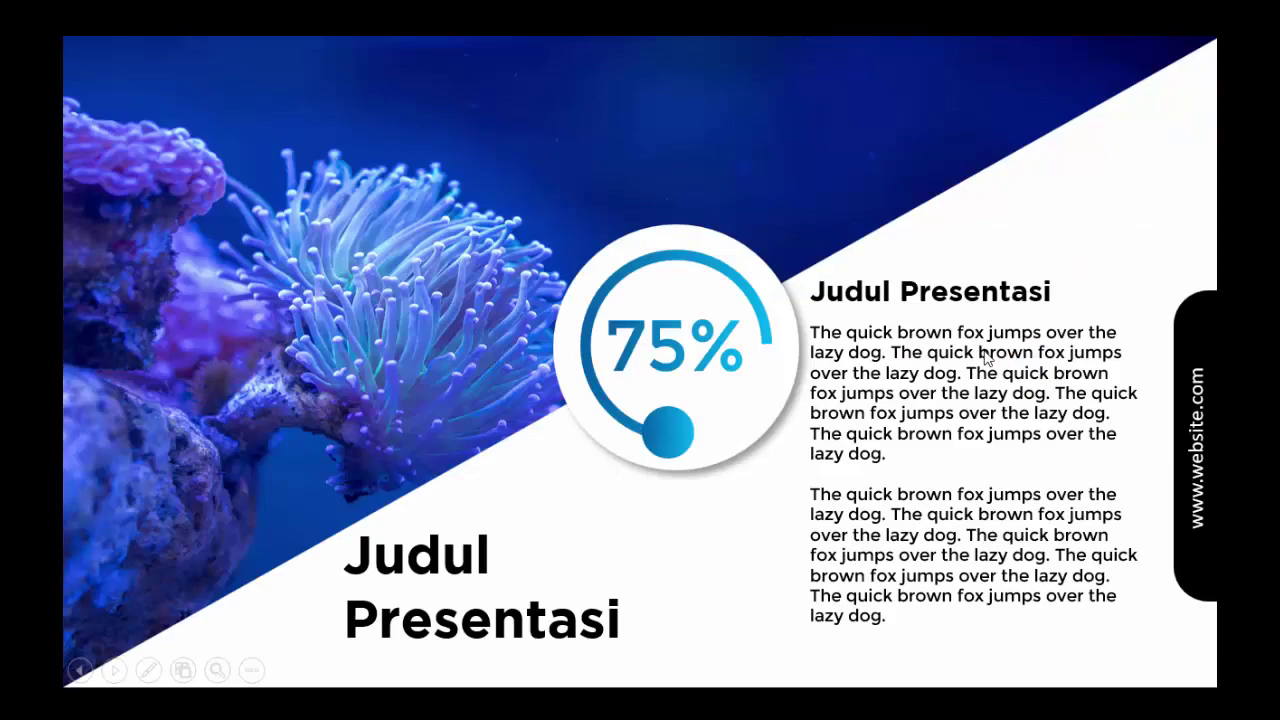
{"action": "left_click", "coordinate": [986, 358]}
{"action": "left_click", "coordinate": [986, 358]}
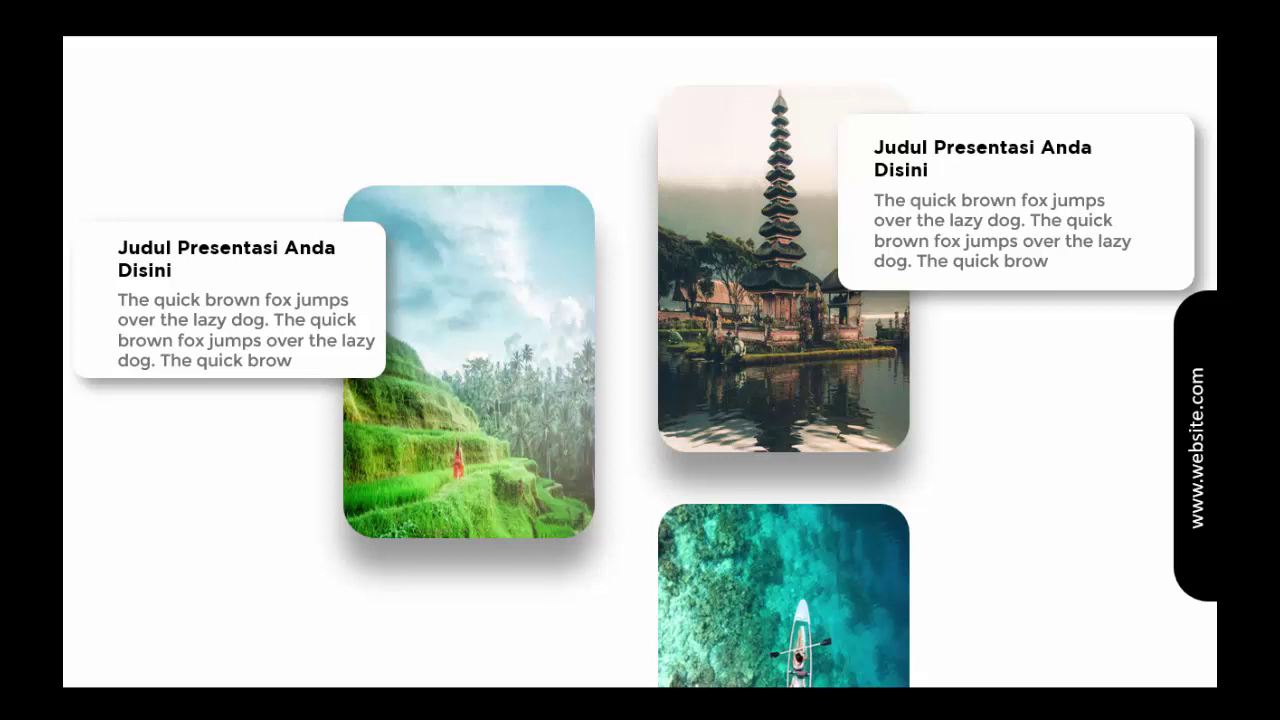
{"action": "key", "text": "Escape"}
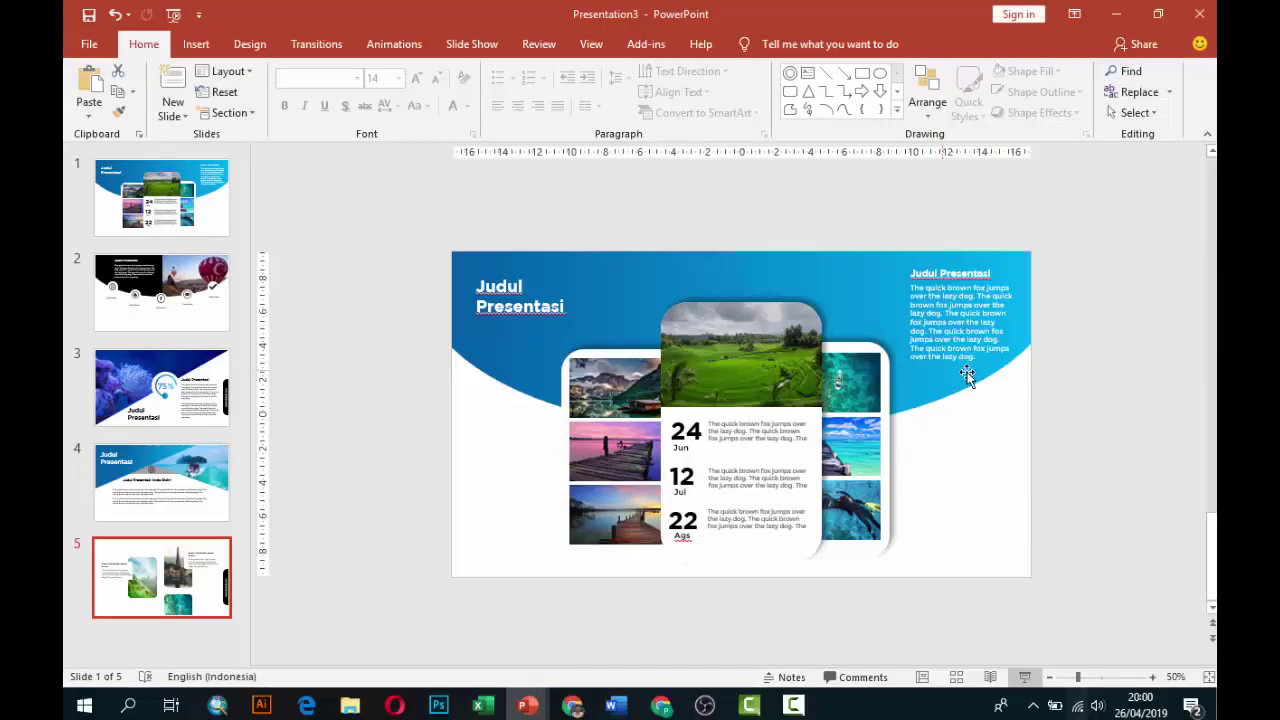
Display slides 1, 2, 3, 4 and 5 one after another from the thumbnail pane
{"action": "left_click", "coordinate": [205, 206]}
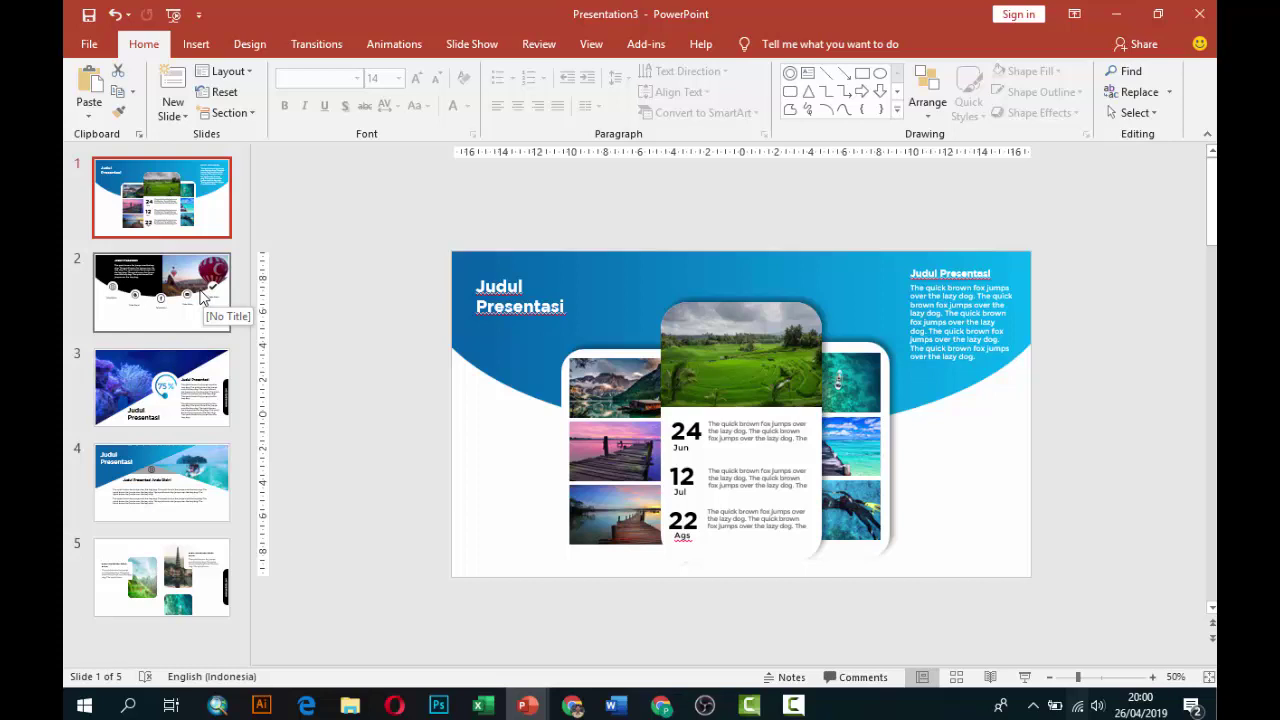
{"action": "left_click", "coordinate": [205, 293]}
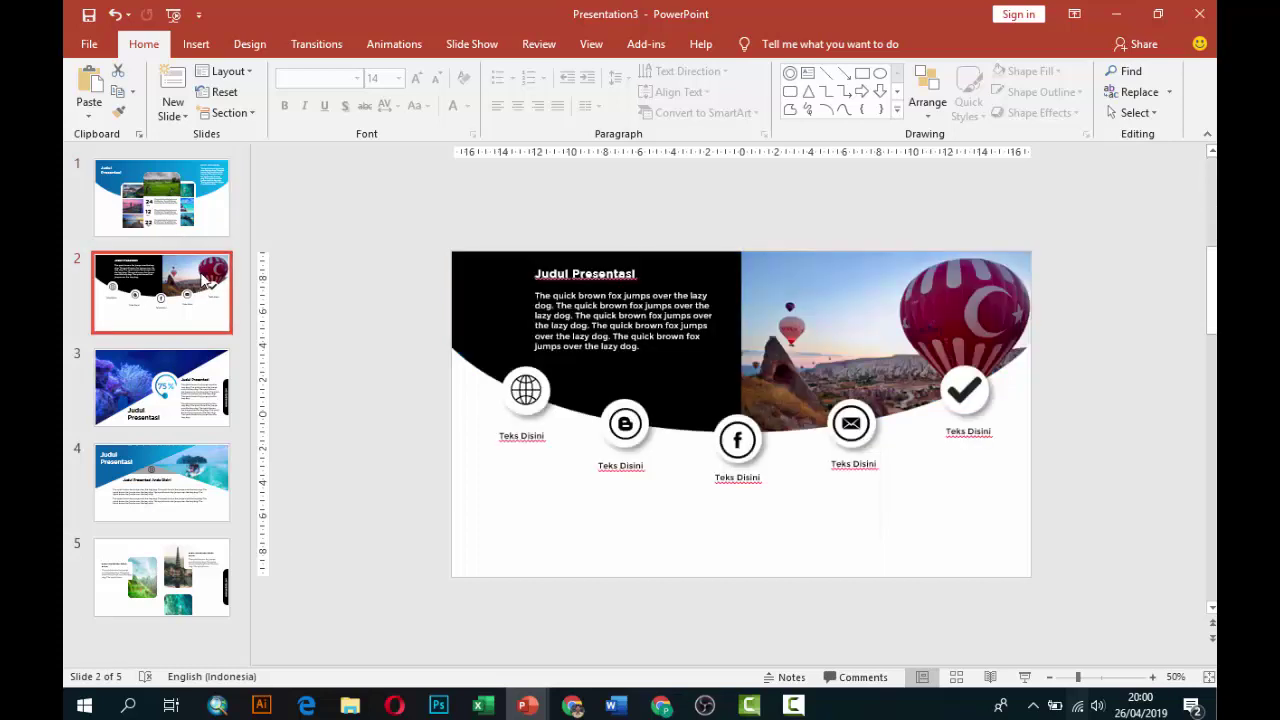
{"action": "left_click", "coordinate": [215, 408]}
{"action": "left_click", "coordinate": [215, 491]}
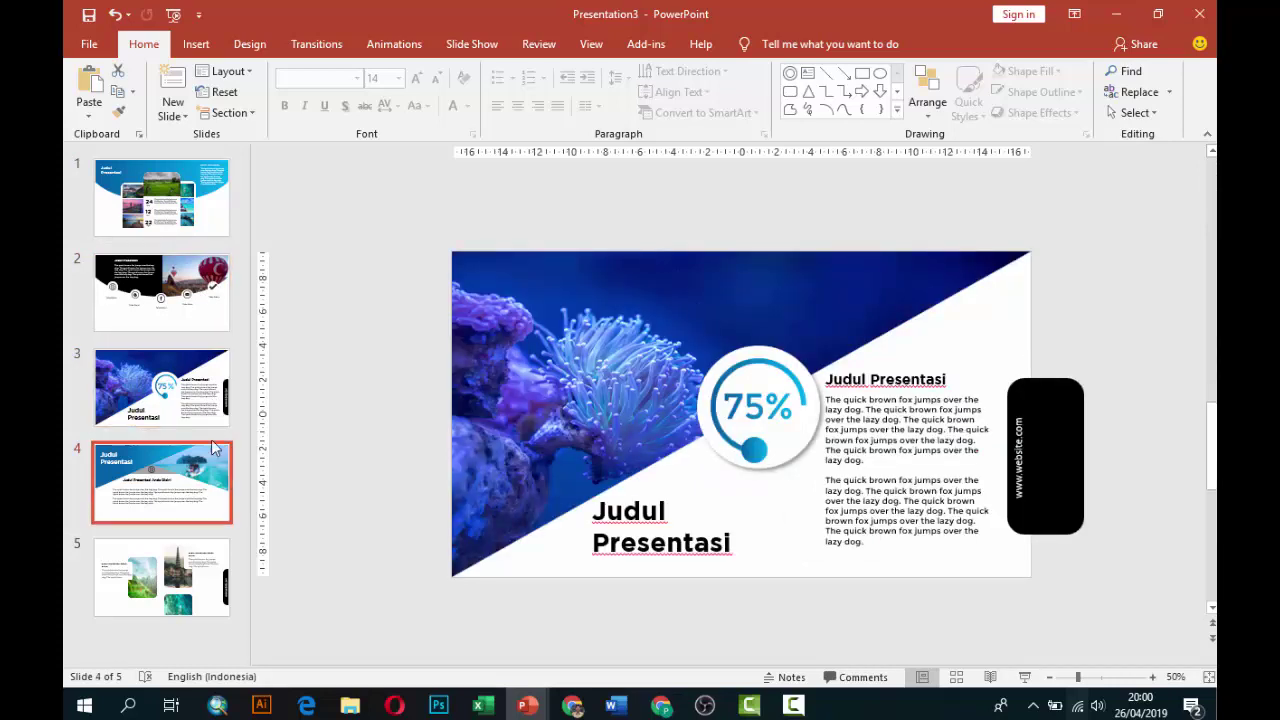
{"action": "left_click", "coordinate": [213, 585]}
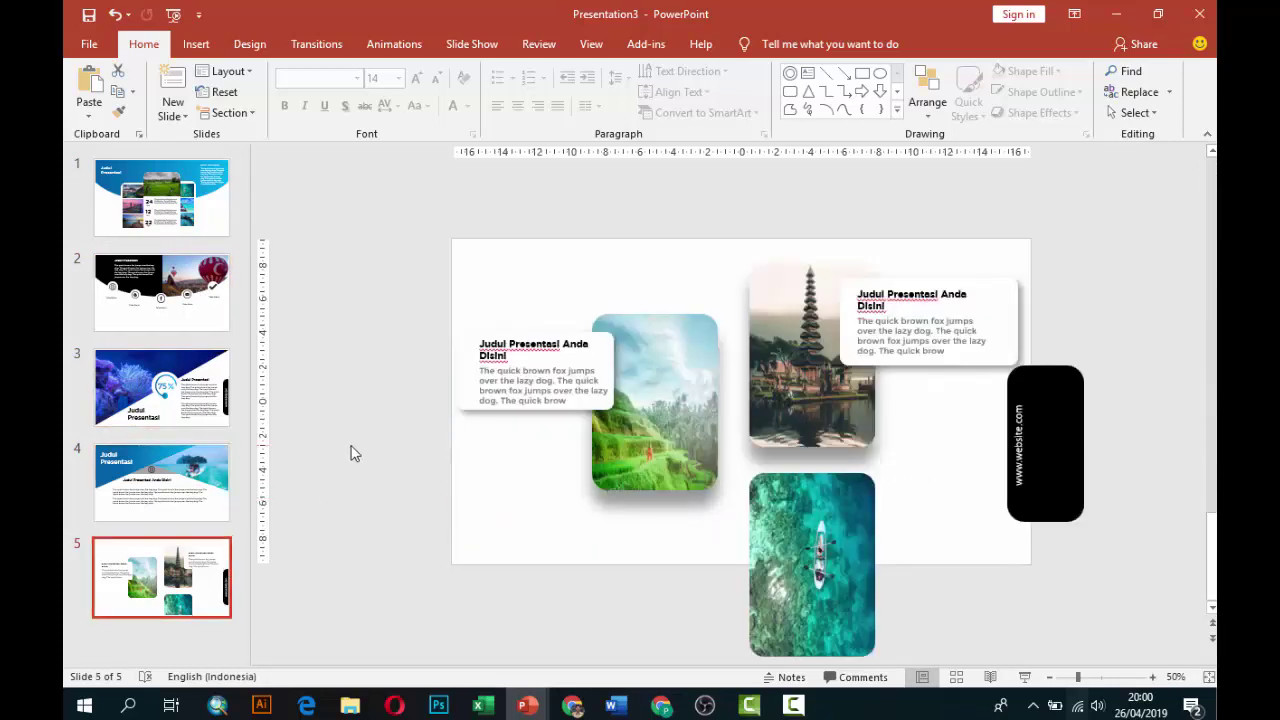